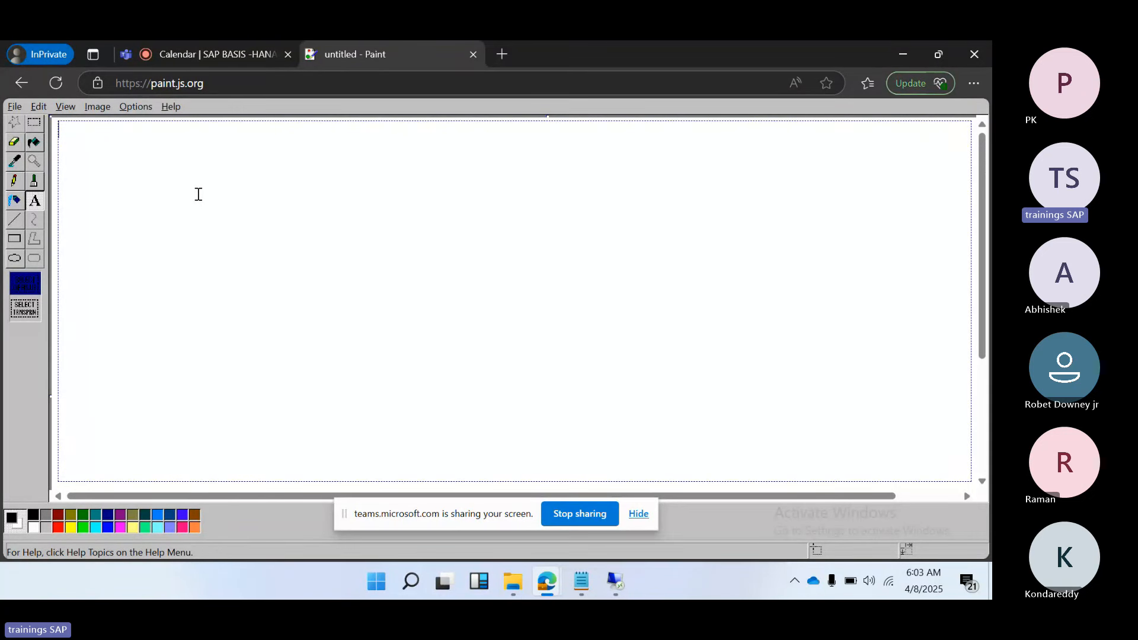
Step: Create a text box at the top-left corner of the blank Paint canvas
{"action": "left_click_drag", "start_coordinate": [456, 516], "coordinate": [457, 548]}
{"action": "left_click", "coordinate": [120, 177]}
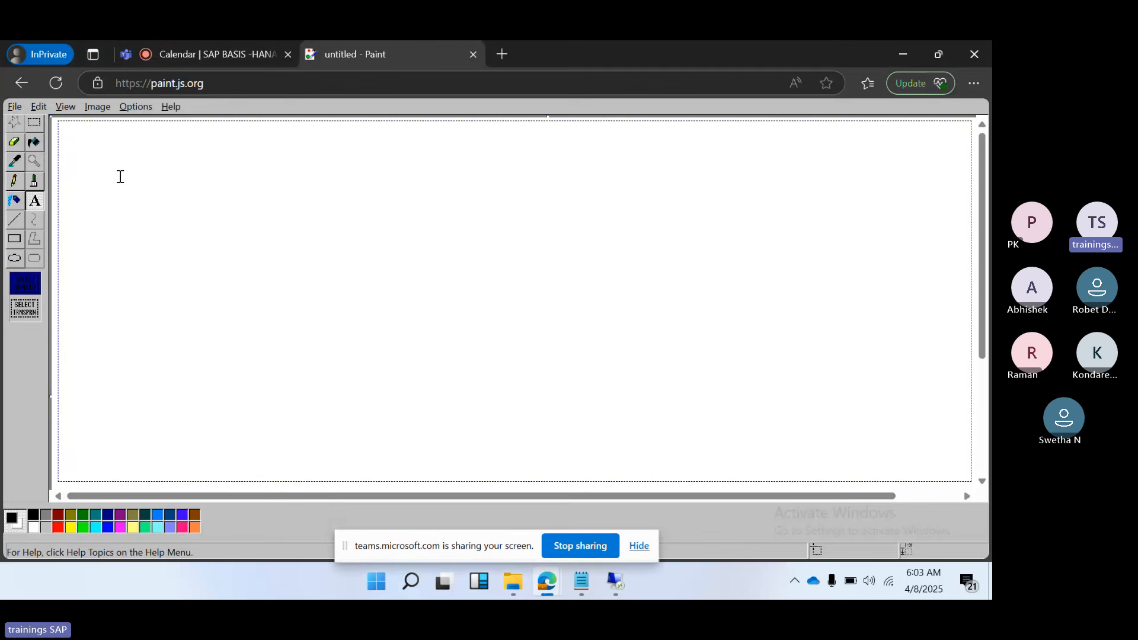
Step: Stop the Teams meeting's transcription, view the participants list, and return to the Paint canvas
{"action": "left_click", "coordinate": [195, 55]}
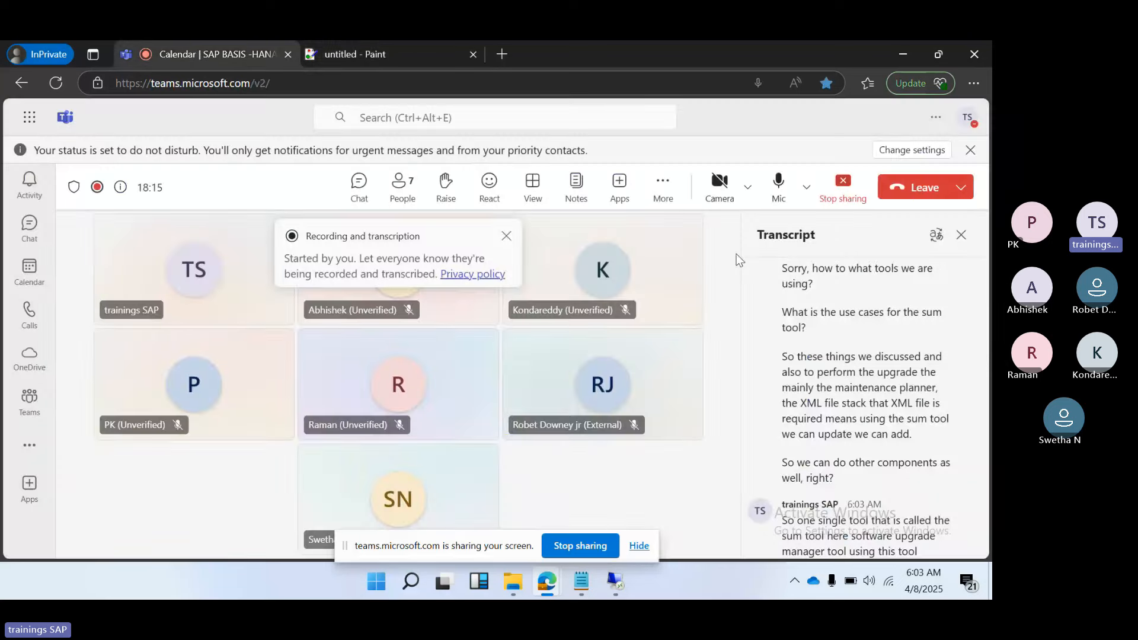
{"action": "left_click", "coordinate": [662, 198]}
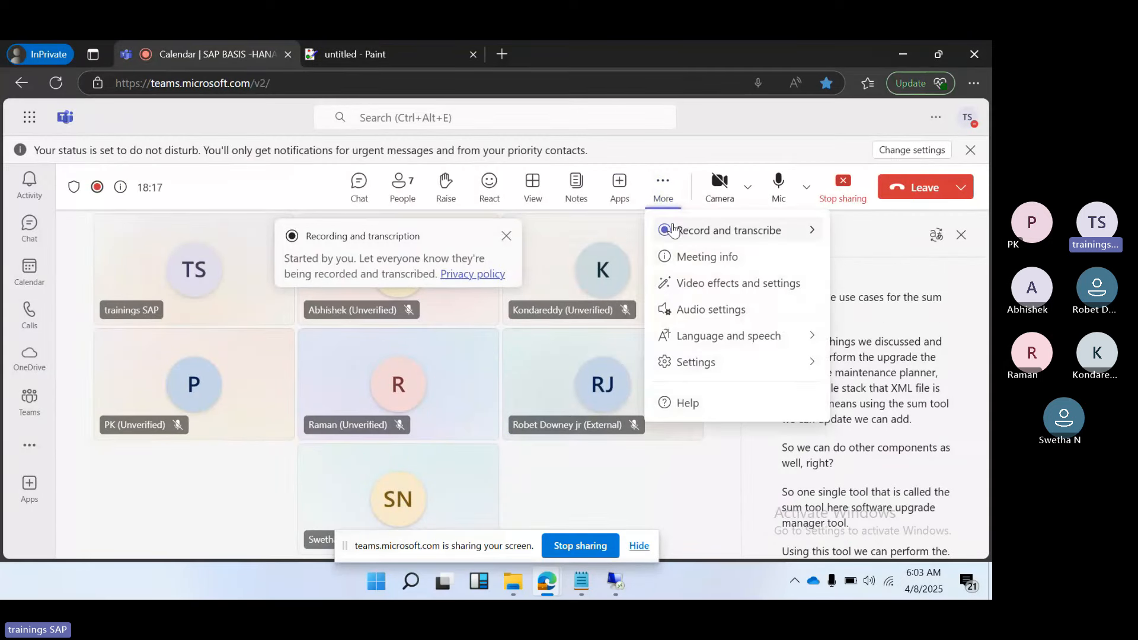
{"action": "mouse_move", "coordinate": [681, 228]}
{"action": "left_click", "coordinate": [522, 270]}
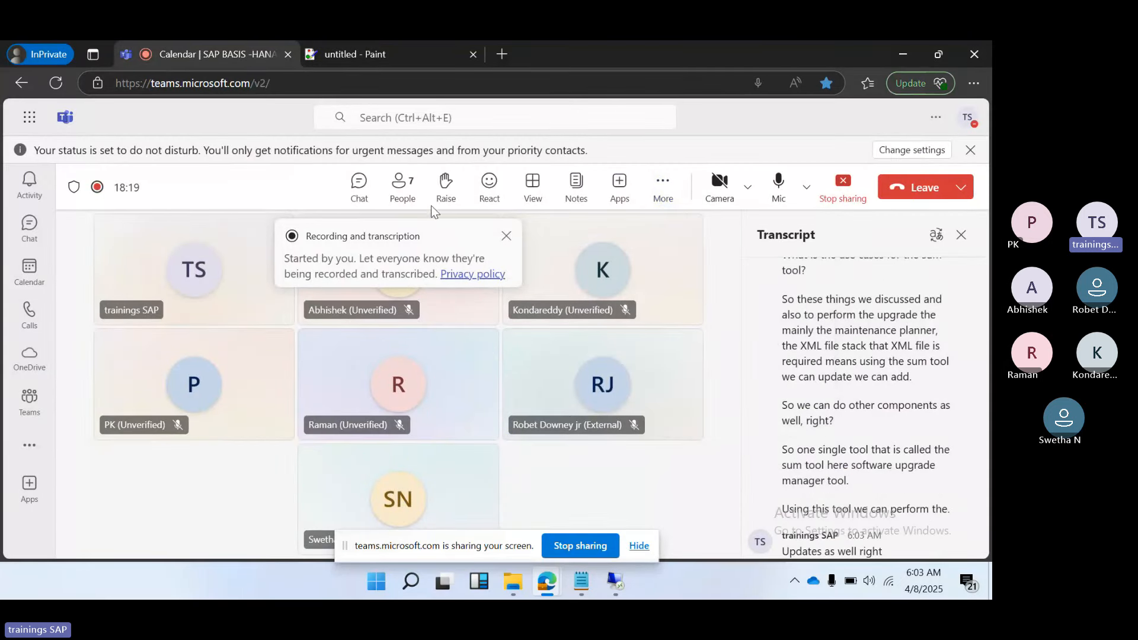
{"action": "left_click", "coordinate": [403, 187]}
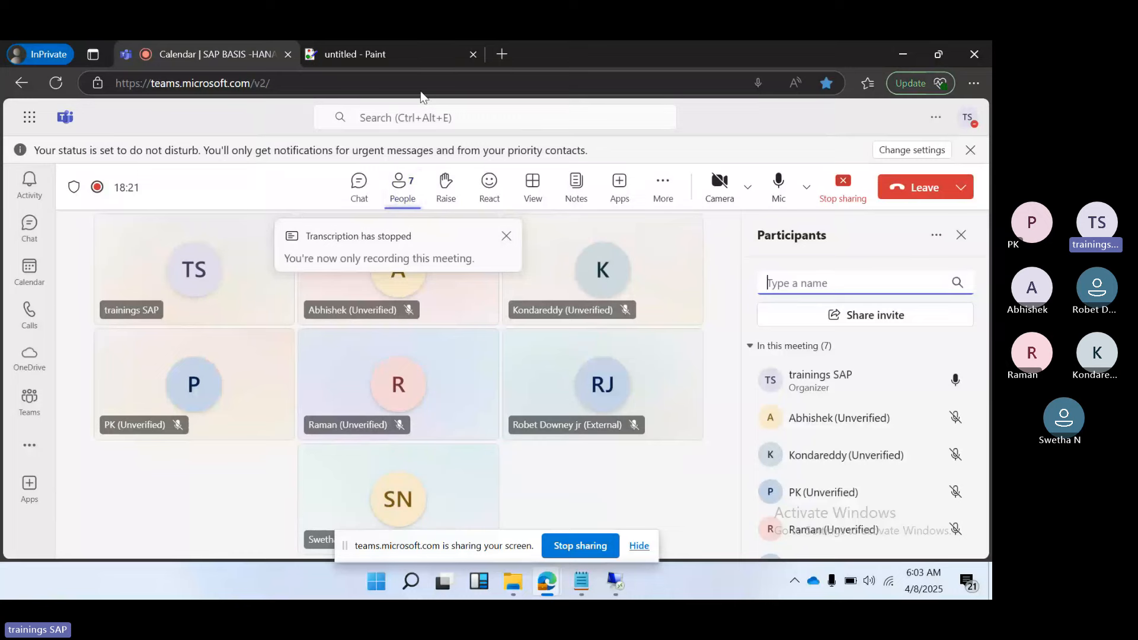
{"action": "left_click", "coordinate": [410, 56]}
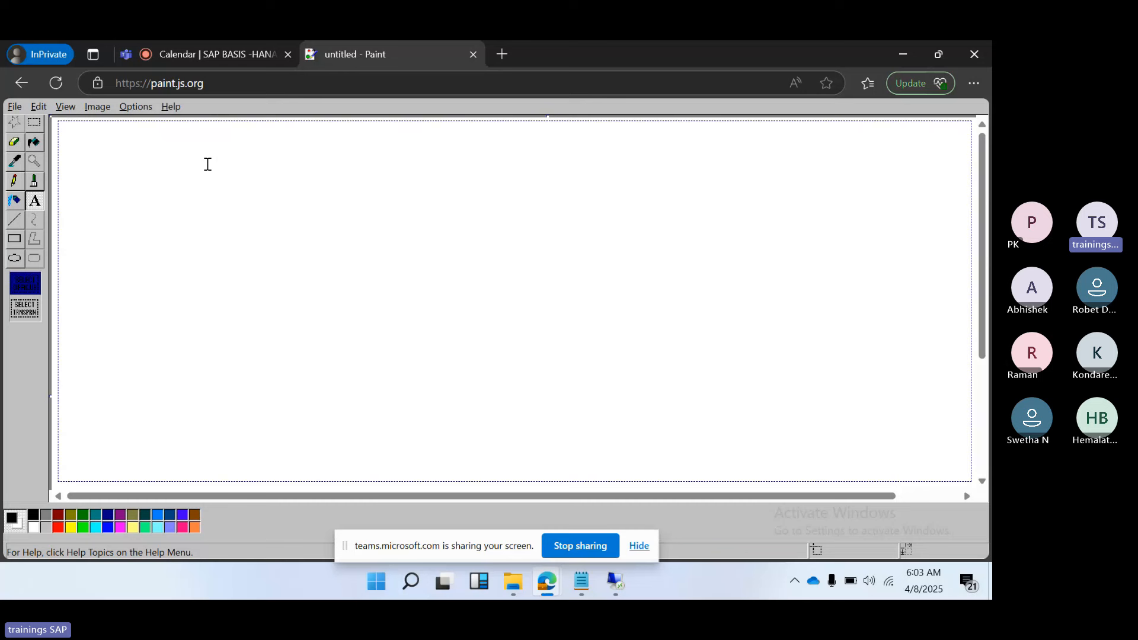
Step: Type 'Stack.XML :' with a dashed underline and 'me.sap.com --> MP-->Explore Systems .'
{"action": "type", "text": "Stack.XML :"}
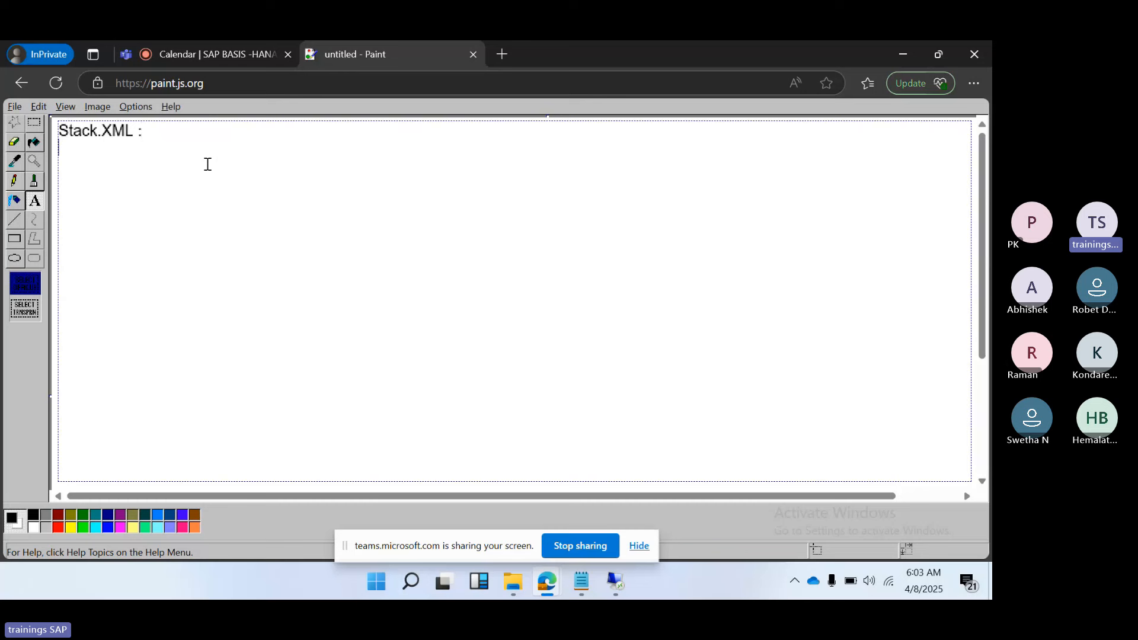
{"action": "type", "text": "----------------me.sap."}
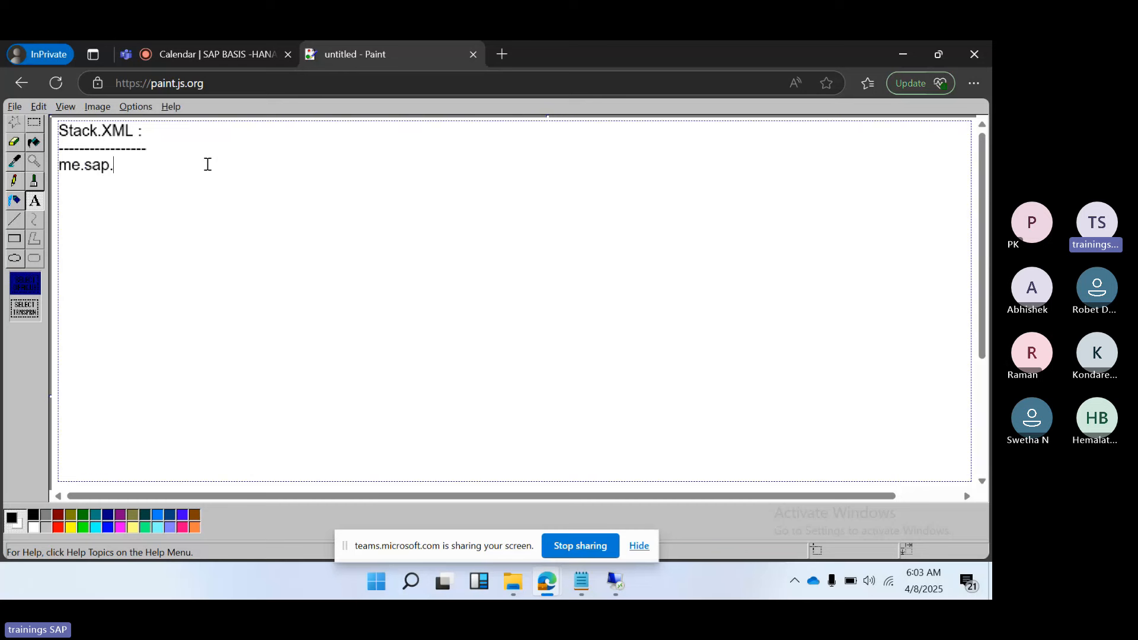
{"action": "type", "text": "com --> MP-->Exp"}
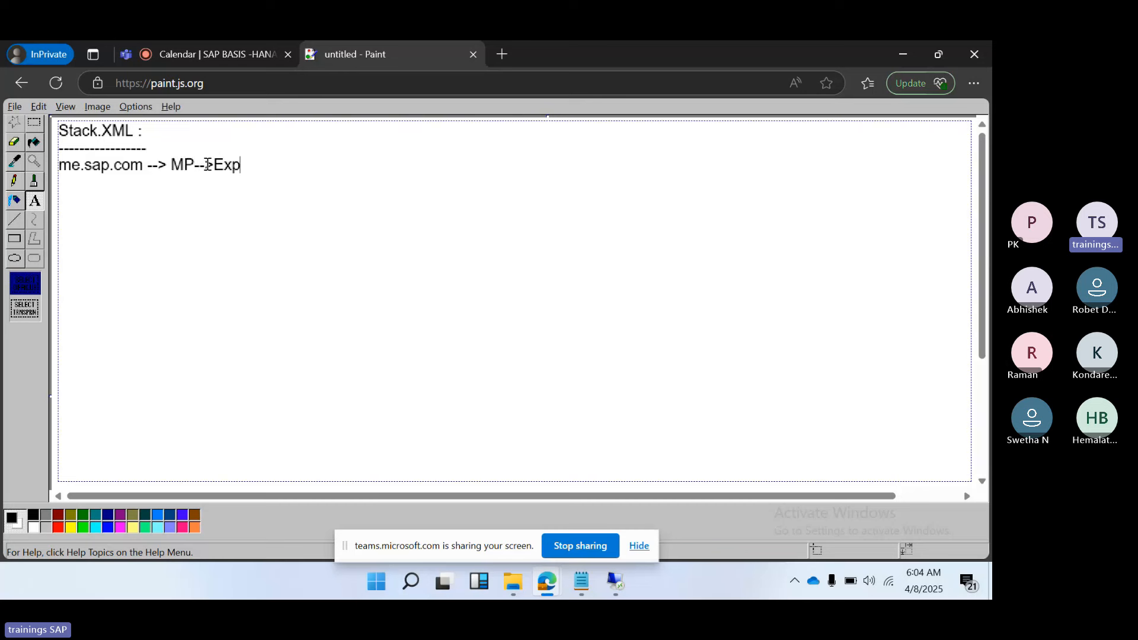
{"action": "type", "text": "lore Systems ."}
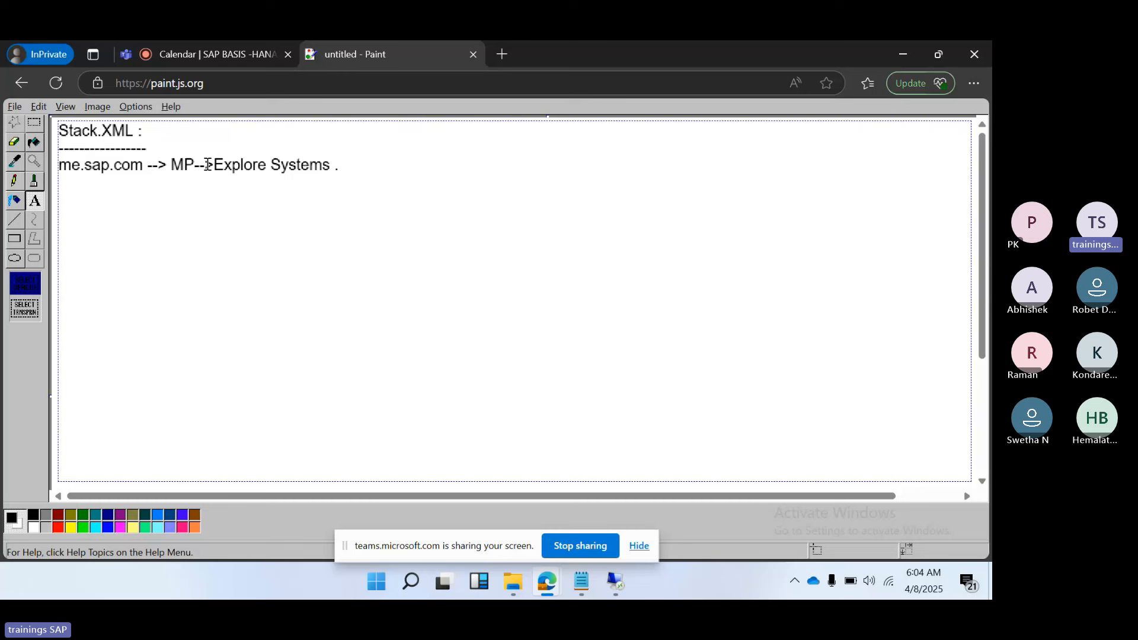
Step: Highlight 'Explore Systems' and start a new '---' line below it
{"action": "left_click_drag", "start_coordinate": [217, 165], "coordinate": [343, 178]}
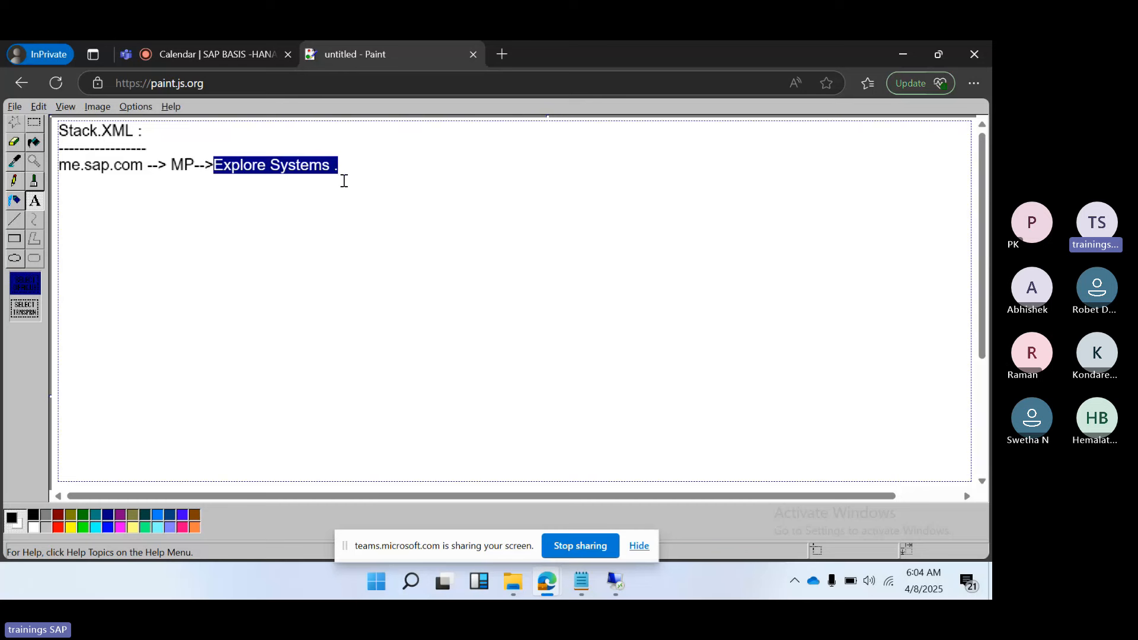
{"action": "left_click", "coordinate": [346, 174]}
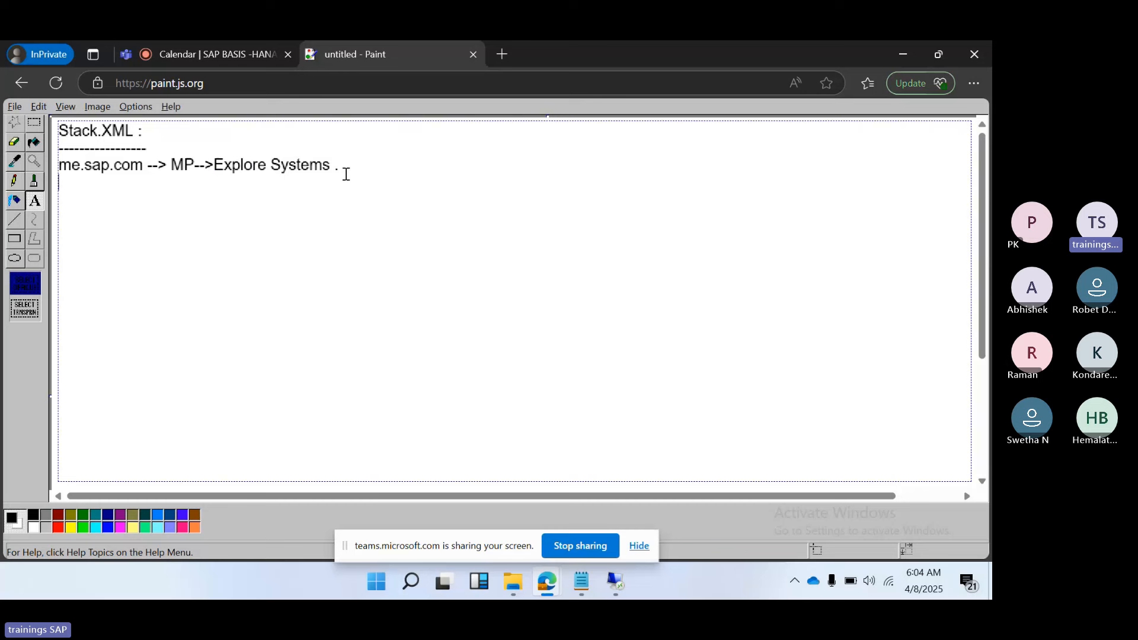
{"action": "type", "text": "---"}
{"action": "left_click_drag", "start_coordinate": [401, 553], "coordinate": [91, 588]}
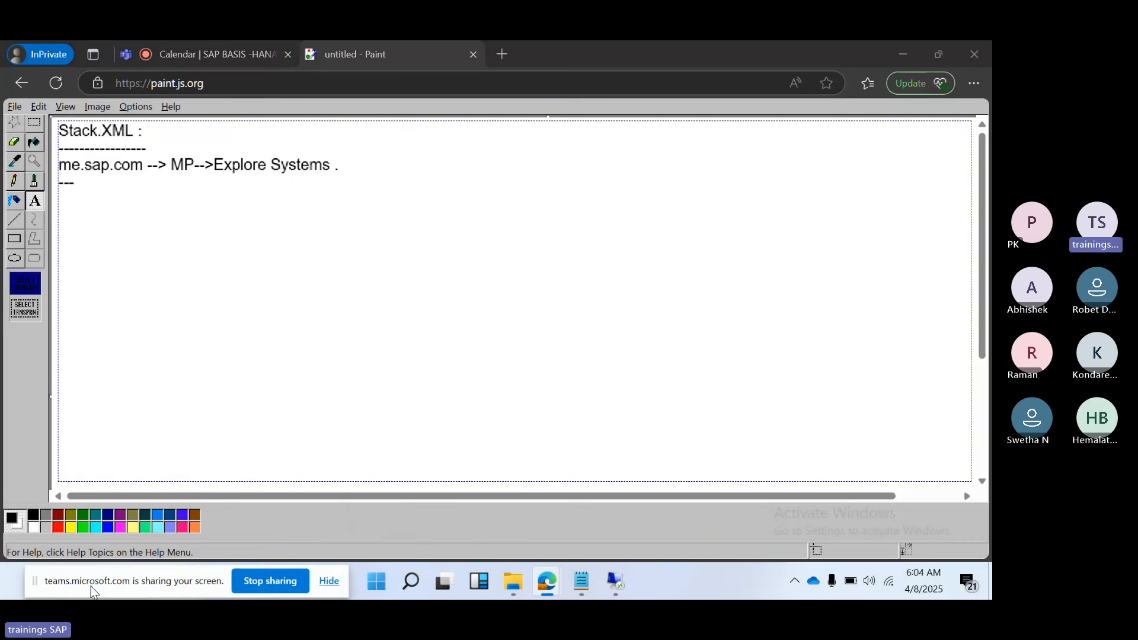
Step: Admit both people waiting in the Teams lobby, then go back to Paint
{"action": "left_click", "coordinate": [206, 52]}
{"action": "left_click", "coordinate": [929, 353]}
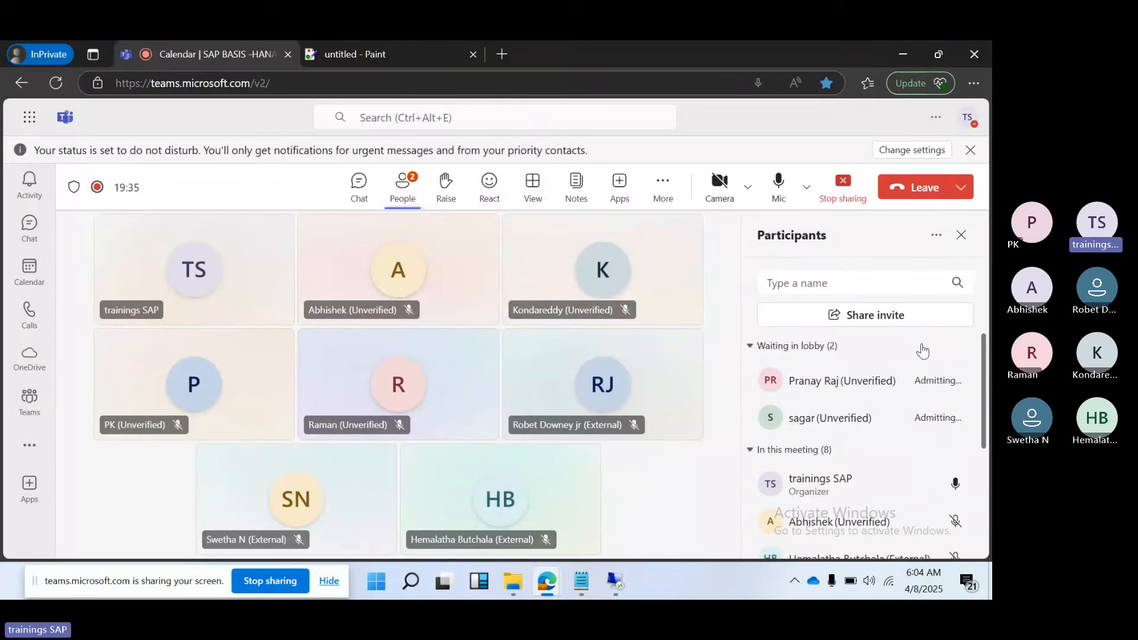
{"action": "left_click", "coordinate": [357, 50]}
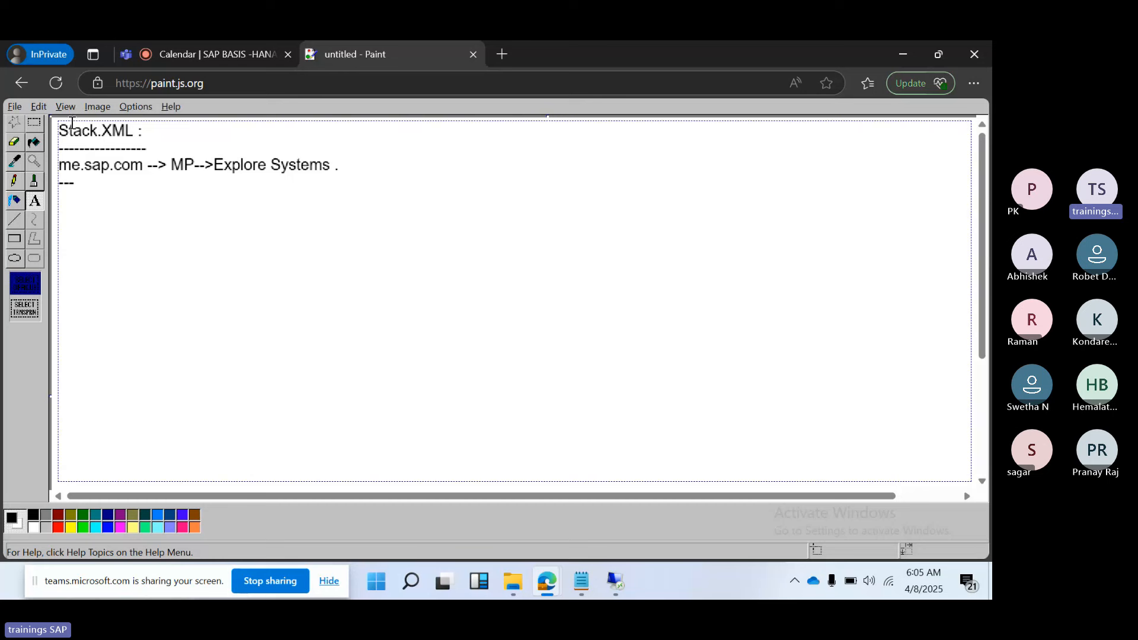
Step: Highlight the Stack.XML heading and Explore Systems path, then switch to the kpbaseserver remote desktop
{"action": "left_click_drag", "start_coordinate": [59, 129], "coordinate": [155, 137]}
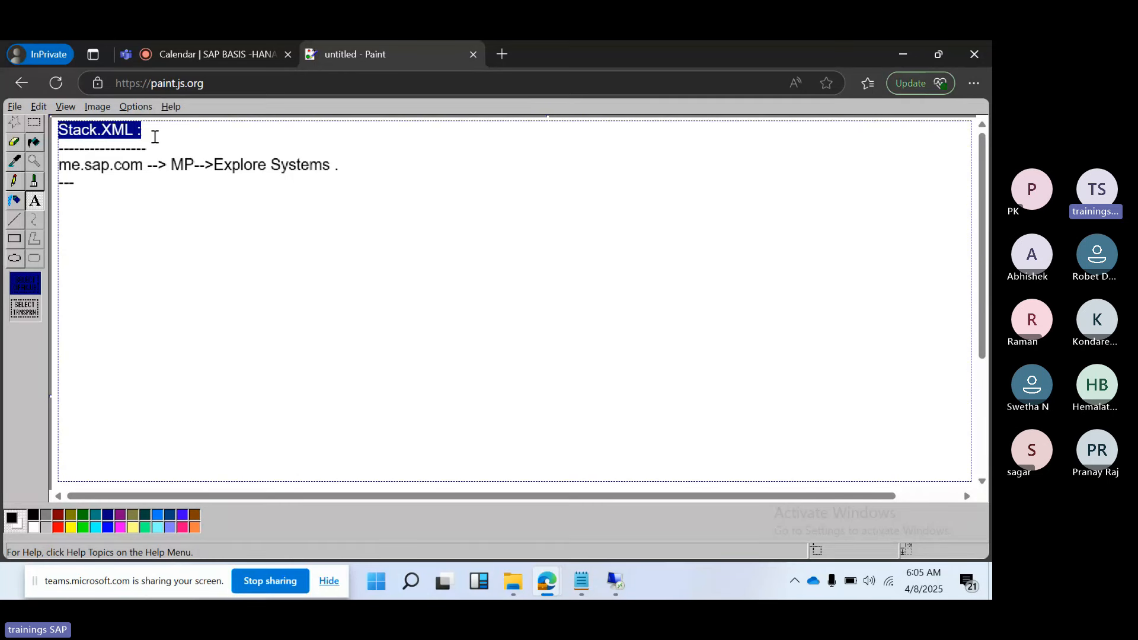
{"action": "left_click_drag", "start_coordinate": [114, 169], "coordinate": [334, 168]}
{"action": "mouse_move", "coordinate": [616, 582]}
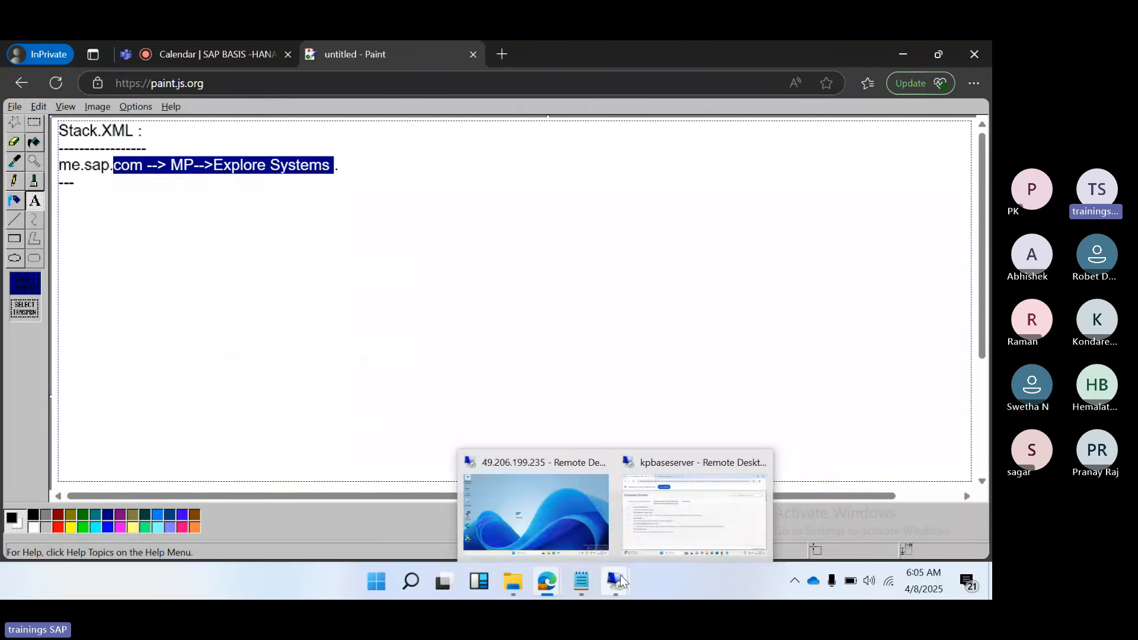
{"action": "left_click", "coordinate": [681, 507]}
Step: Launch Maintenance Planner from Landscape Applications on the Systems & Provisioning page
{"action": "left_click", "coordinate": [285, 58]}
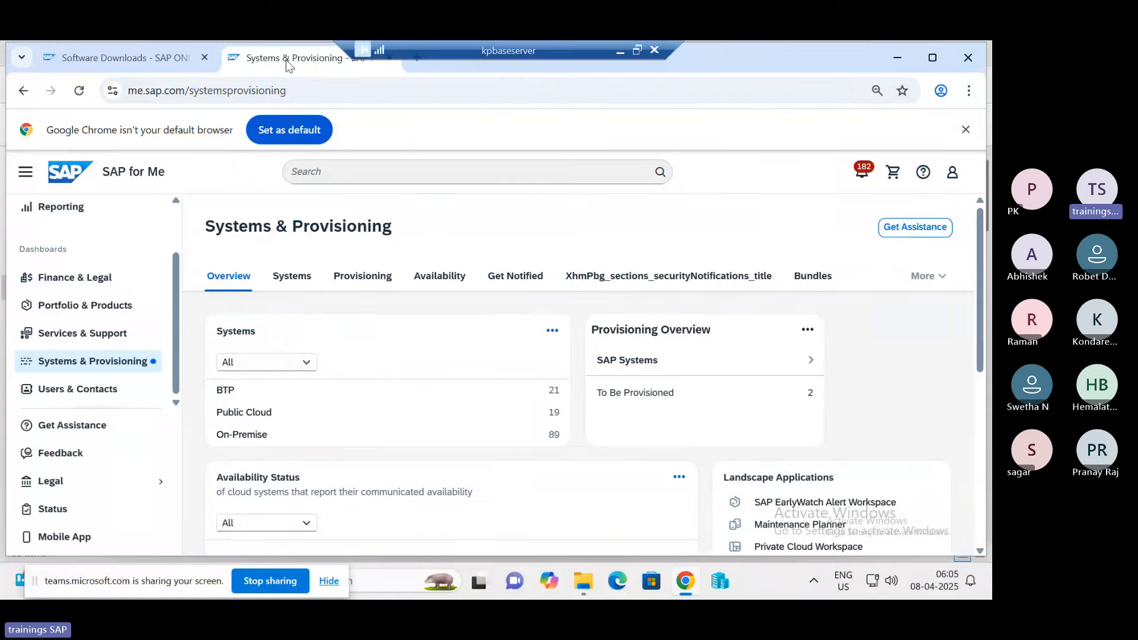
{"action": "scroll", "coordinate": [421, 351], "scroll_direction": "down", "scroll_amount": 4}
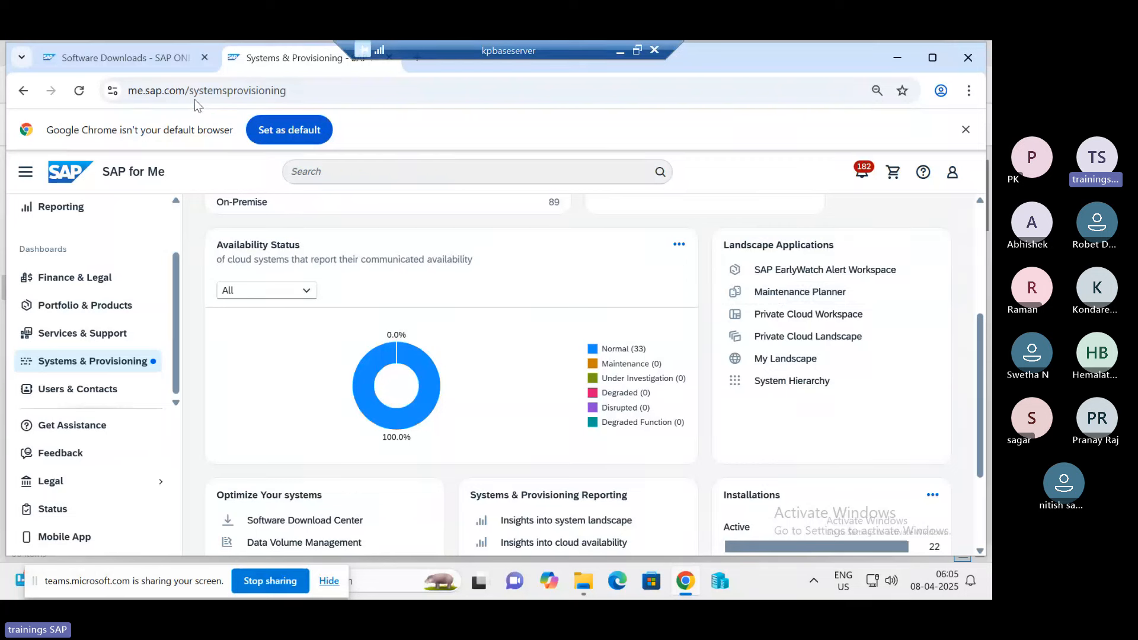
{"action": "left_click", "coordinate": [813, 292]}
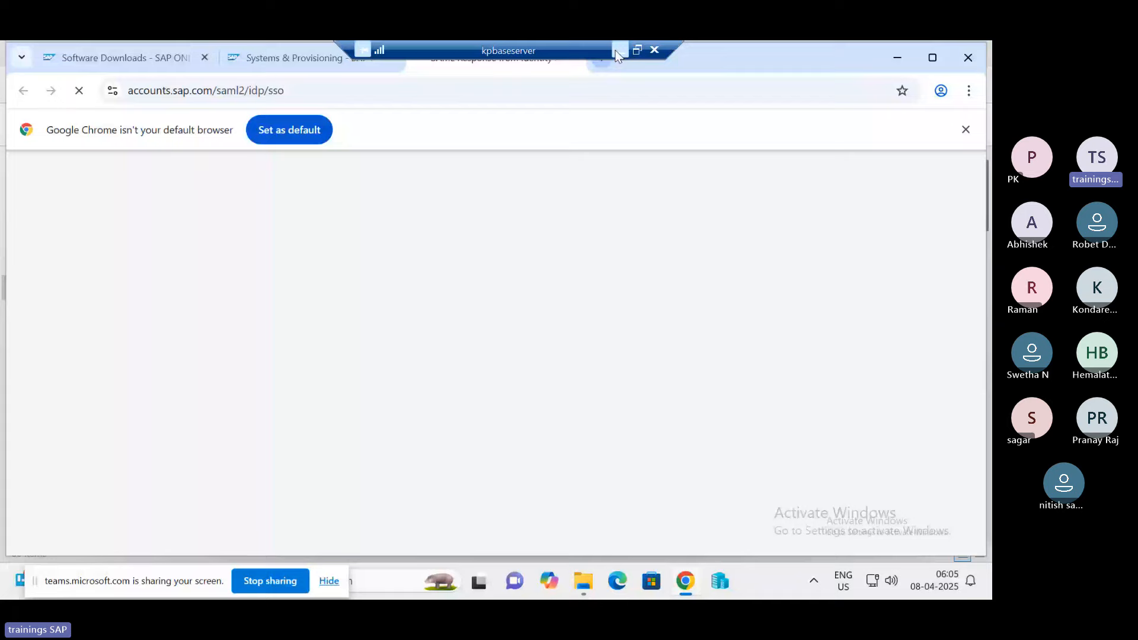
Step: Check the Teams meeting and Paint notes, then return to the kpbaseserver remote desktop
{"action": "left_click", "coordinate": [619, 50]}
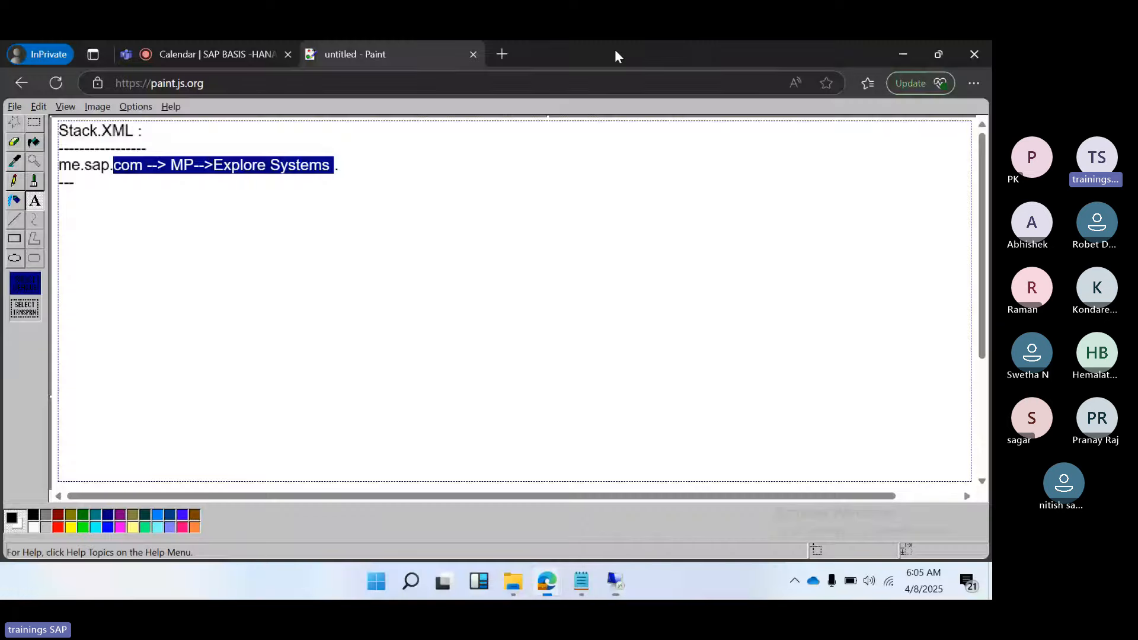
{"action": "left_click", "coordinate": [215, 51]}
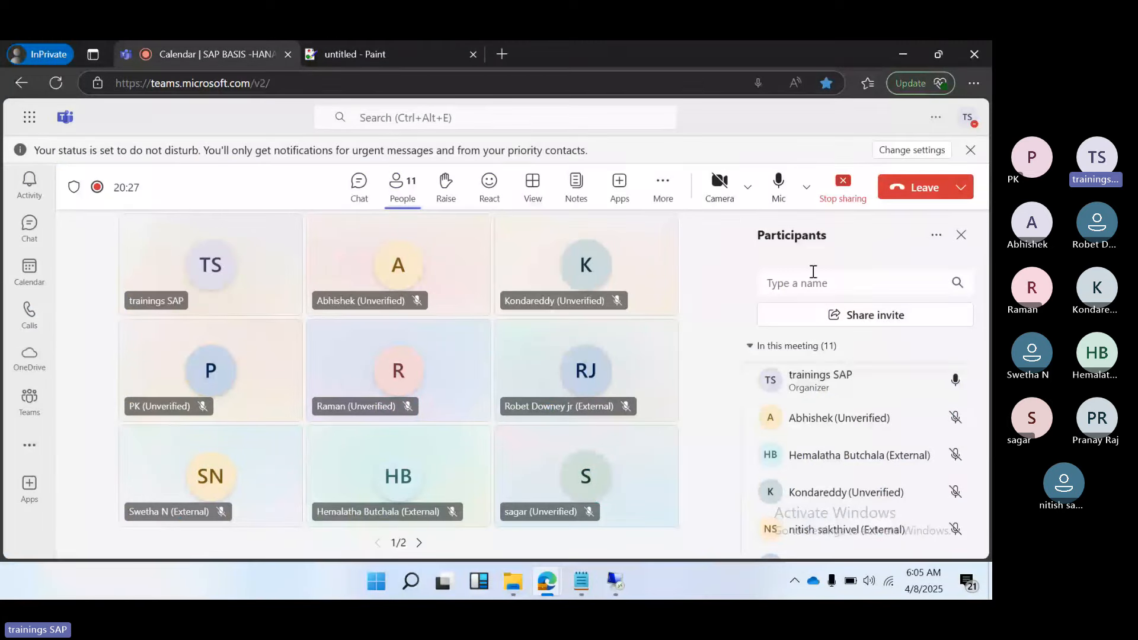
{"action": "left_click", "coordinate": [407, 48]}
{"action": "mouse_move", "coordinate": [615, 582]}
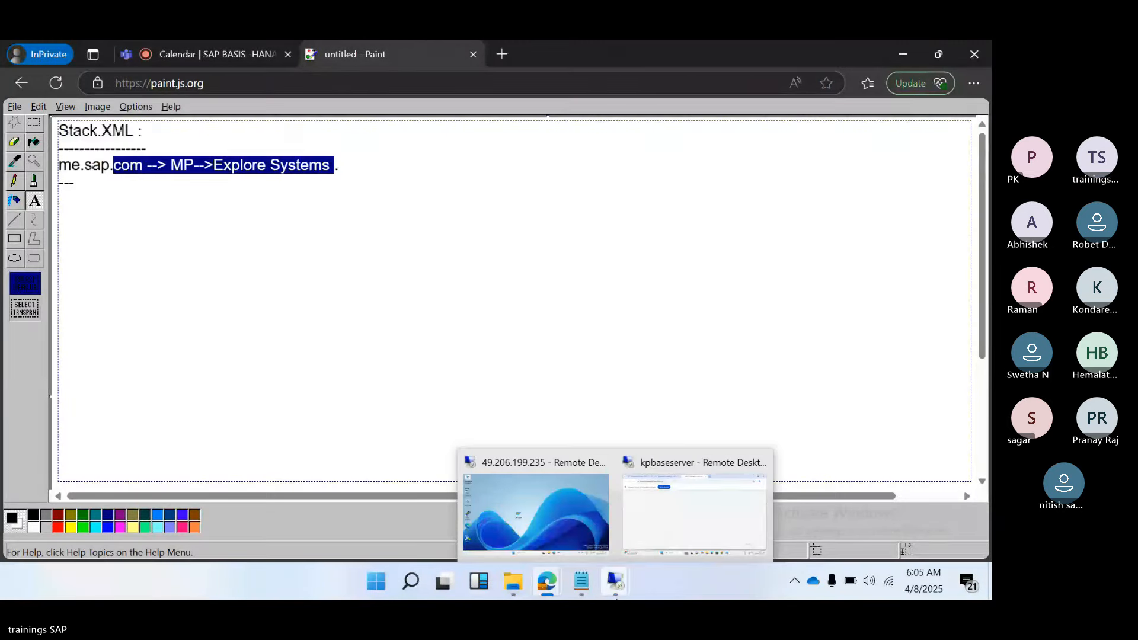
{"action": "left_click", "coordinate": [693, 512]}
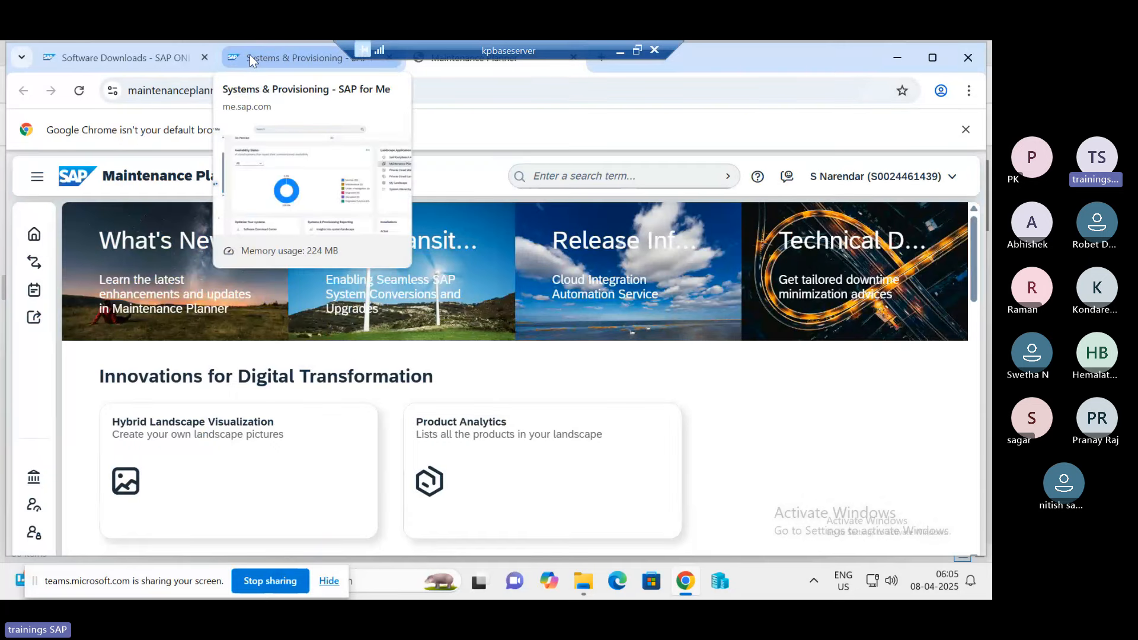
Step: Open Explore Systems, scroll through the registered systems' verification status, then return to the Paint notes
{"action": "scroll", "coordinate": [281, 485], "scroll_direction": "down", "scroll_amount": 10}
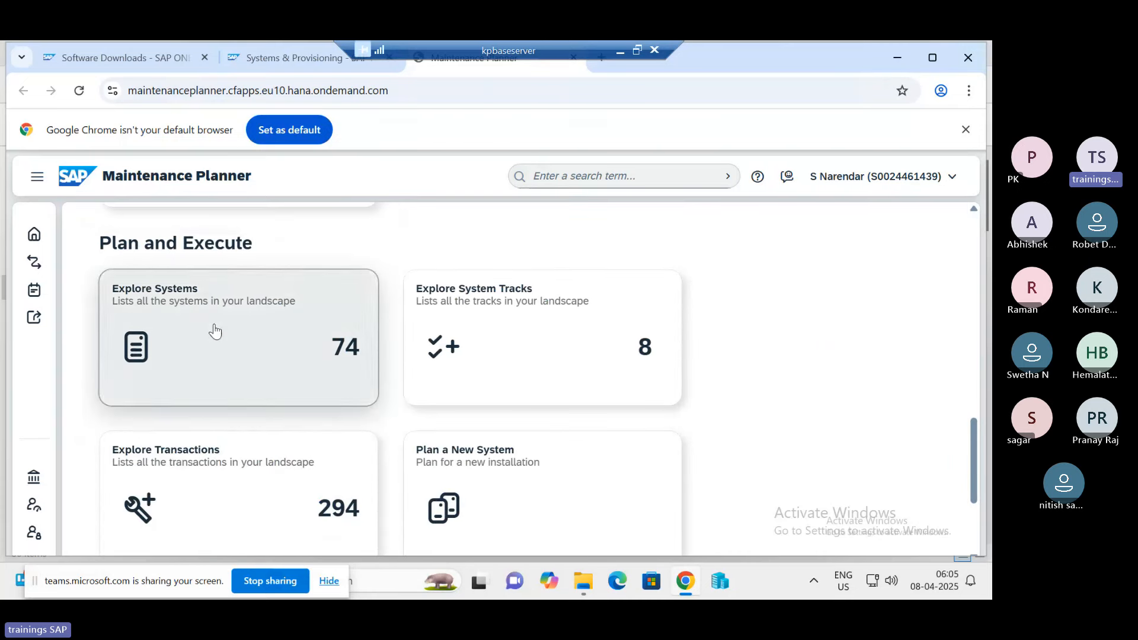
{"action": "left_click", "coordinate": [214, 331]}
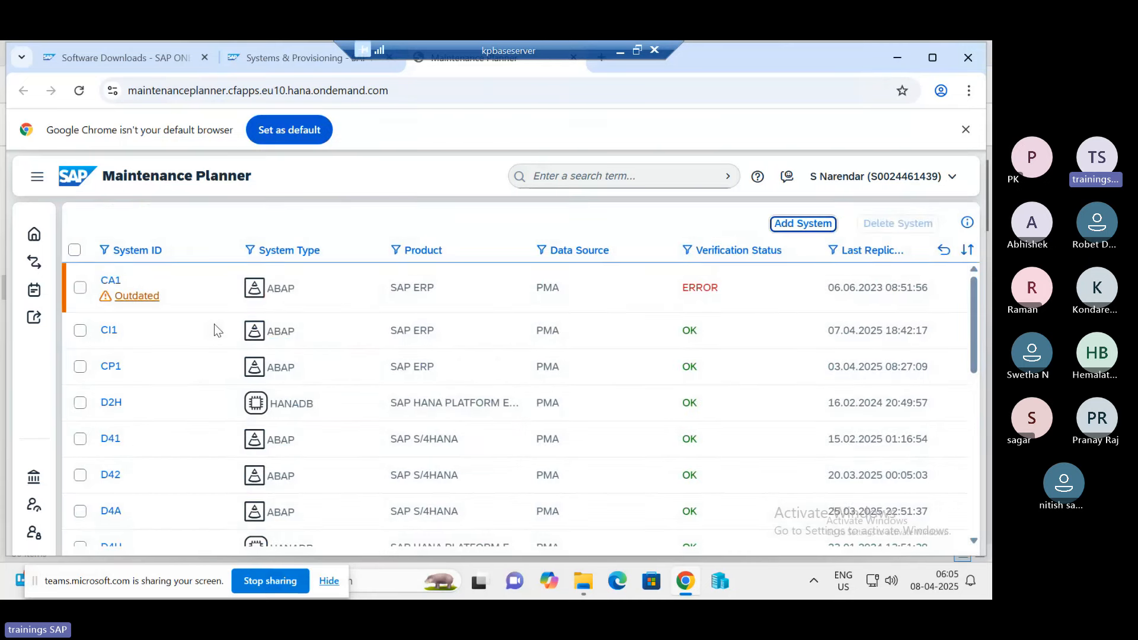
{"action": "scroll", "coordinate": [173, 434], "scroll_direction": "down", "scroll_amount": 6}
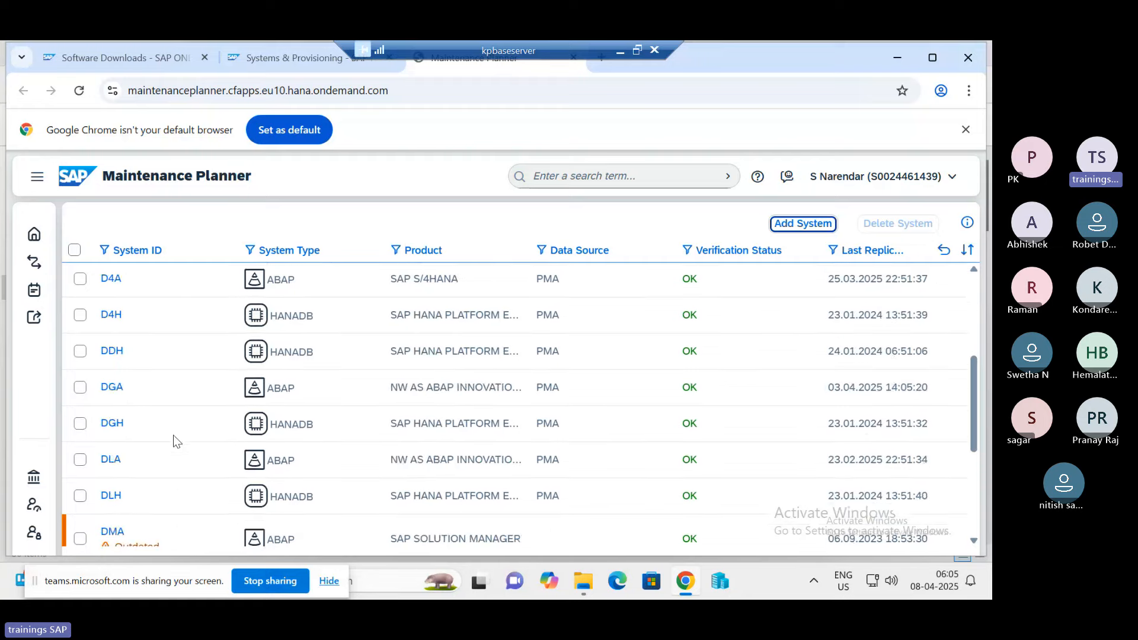
{"action": "scroll", "coordinate": [174, 439], "scroll_direction": "down", "scroll_amount": 9}
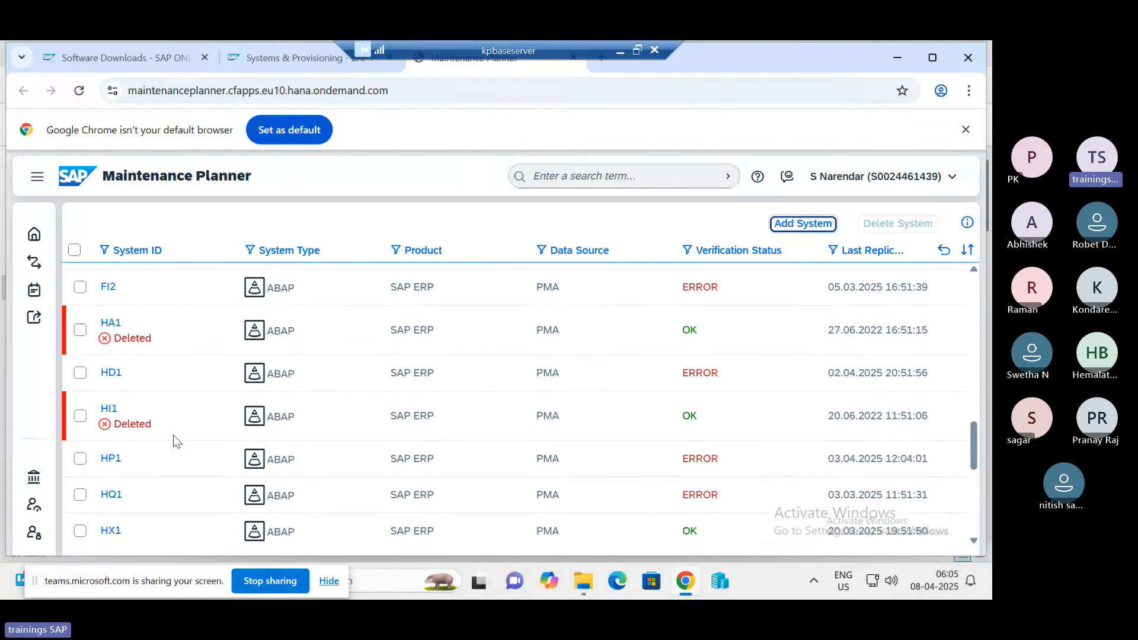
{"action": "scroll", "coordinate": [173, 435], "scroll_direction": "down", "scroll_amount": 10}
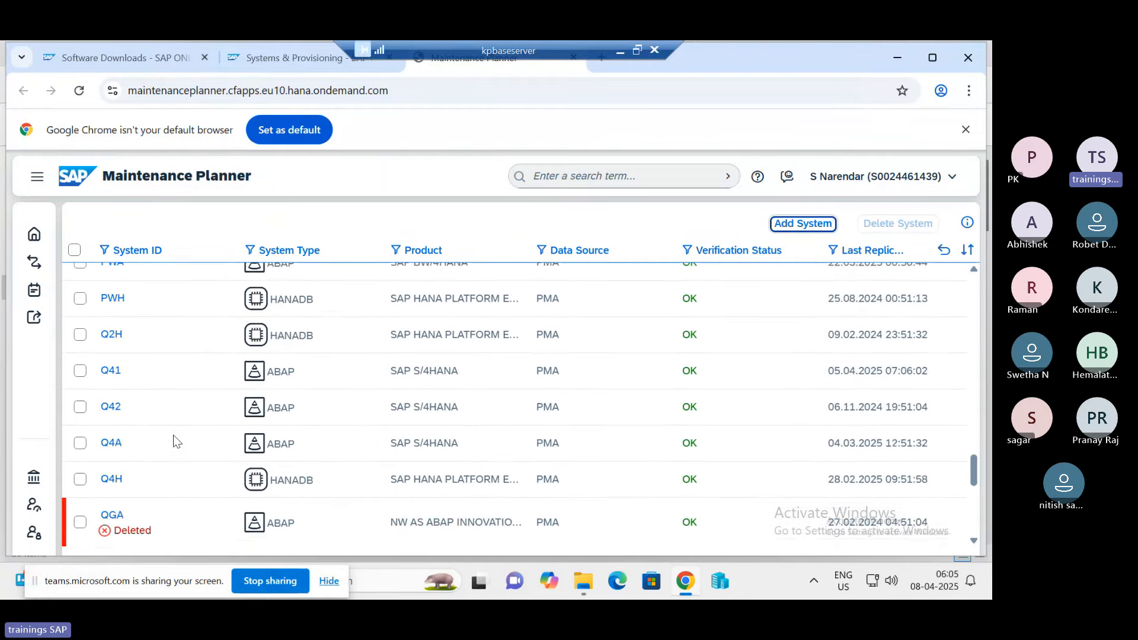
{"action": "scroll", "coordinate": [173, 438], "scroll_direction": "down", "scroll_amount": 10}
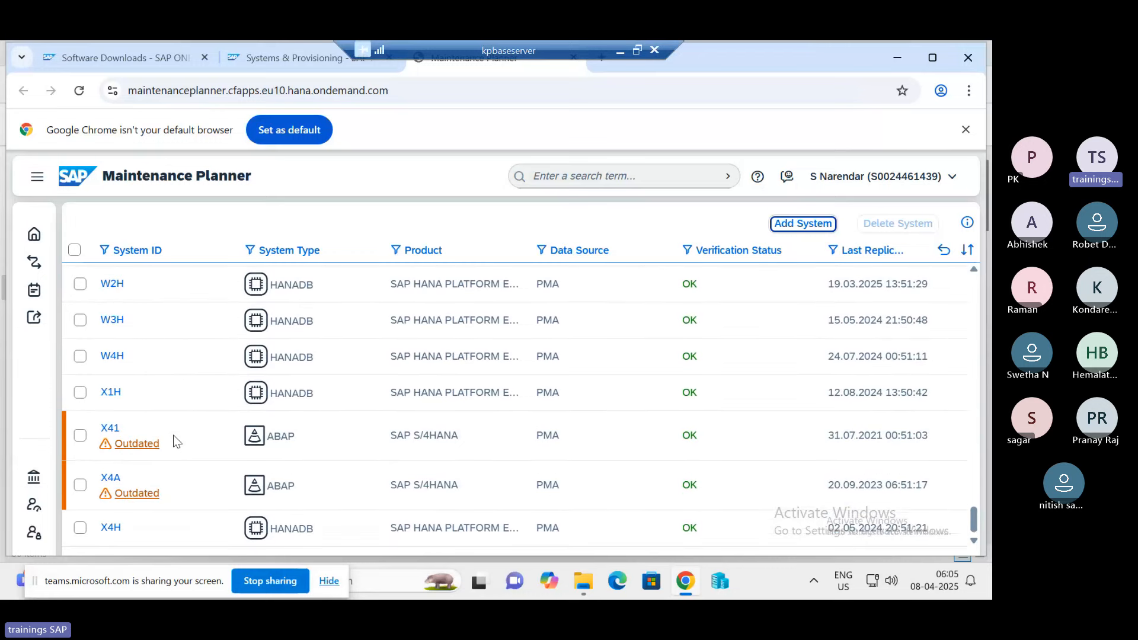
{"action": "scroll", "coordinate": [173, 435], "scroll_direction": "up", "scroll_amount": 10}
{"action": "left_click_drag", "start_coordinate": [160, 587], "coordinate": [794, 178]}
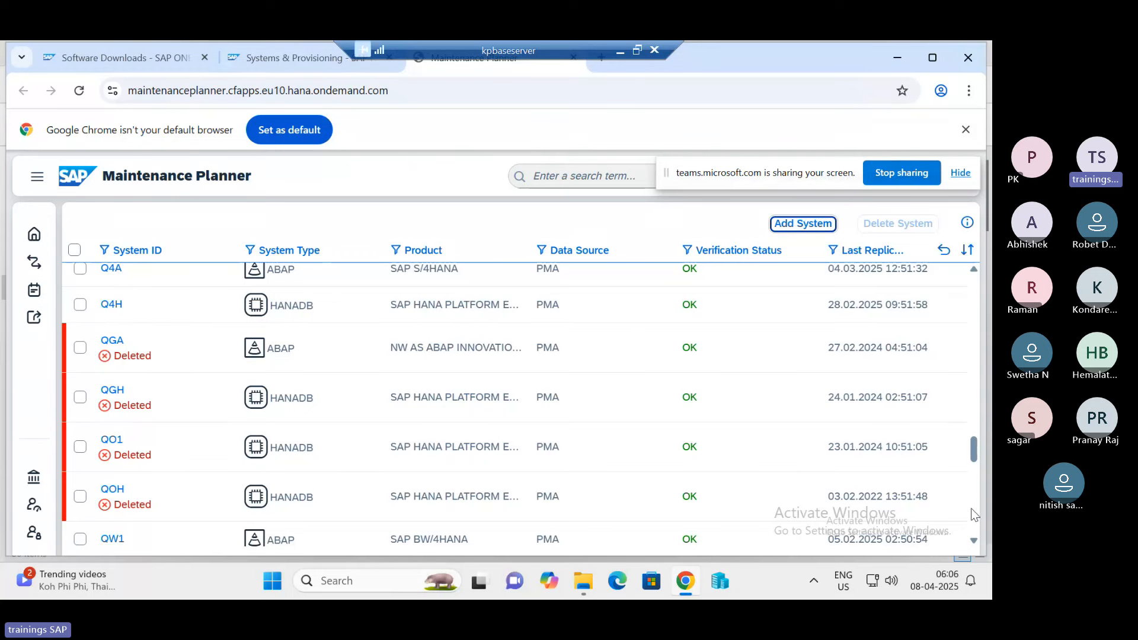
{"action": "scroll", "coordinate": [971, 508], "scroll_direction": "down", "scroll_amount": 8}
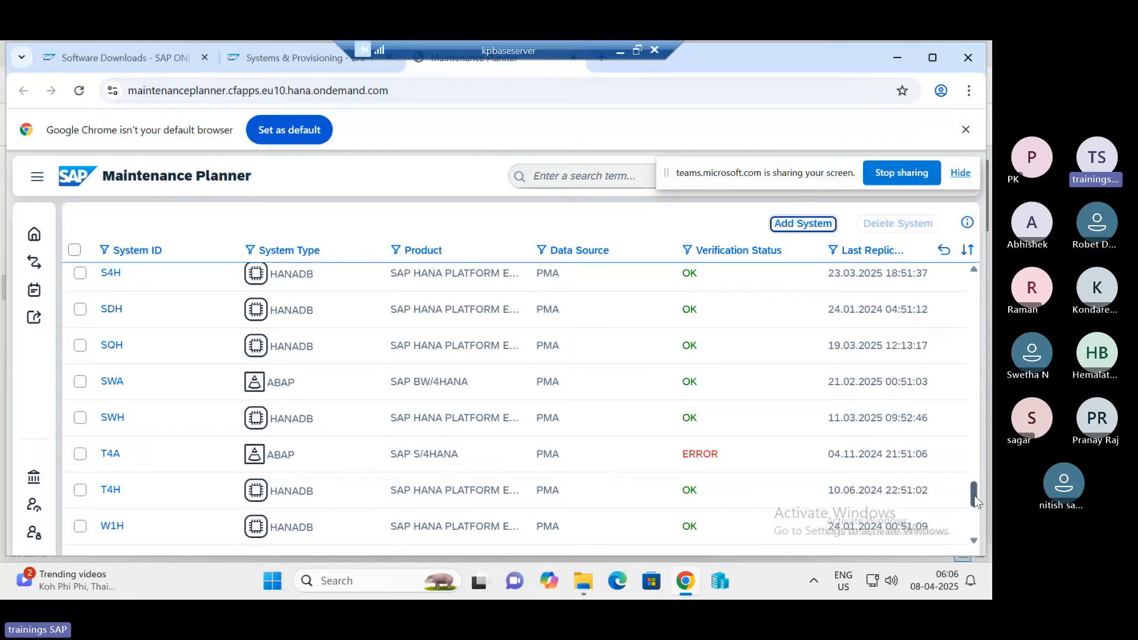
{"action": "left_click_drag", "start_coordinate": [976, 512], "coordinate": [970, 289]}
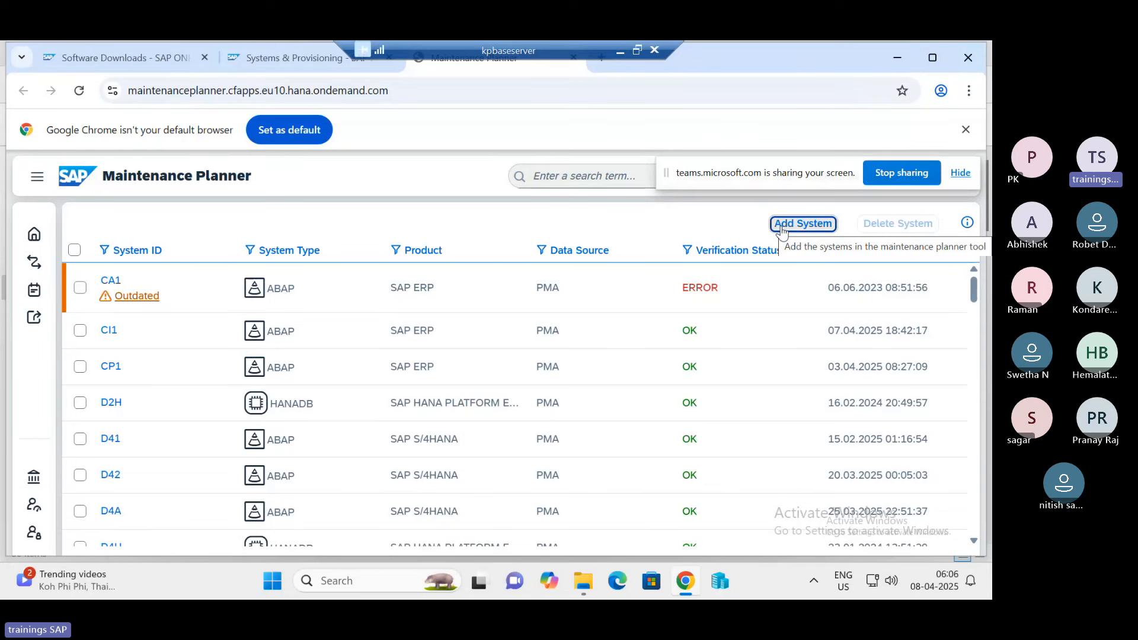
{"action": "left_click", "coordinate": [620, 50]}
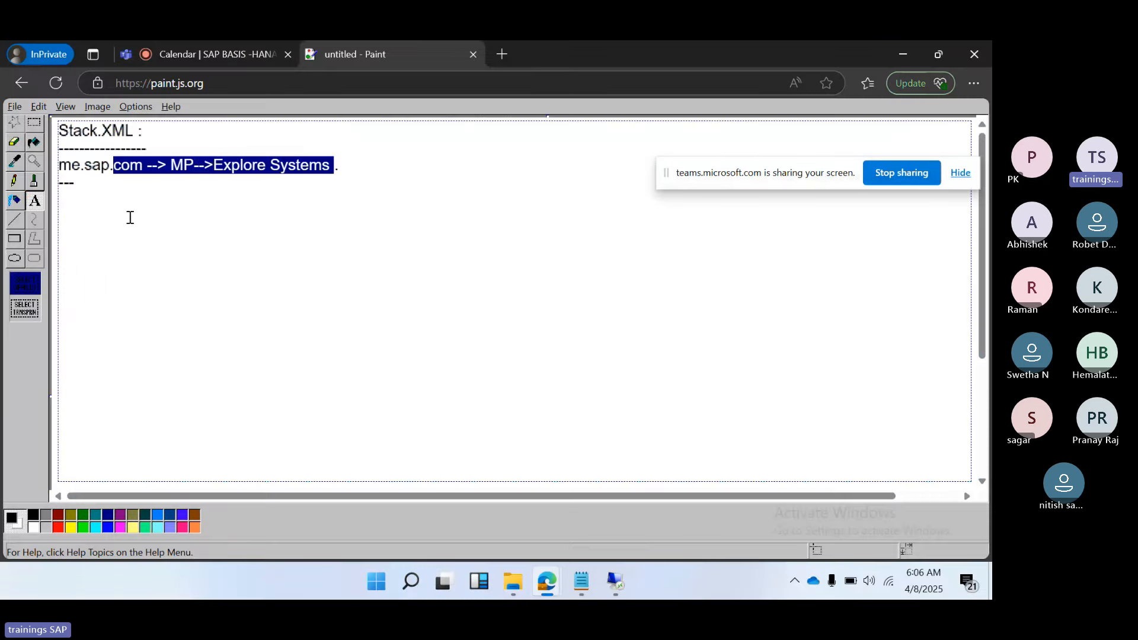
Step: Add the line 'NW1-RZ70--->SOLMAN SLD --->LMDB --->SMP -Explore systems' to the notes
{"action": "left_click", "coordinate": [79, 197]}
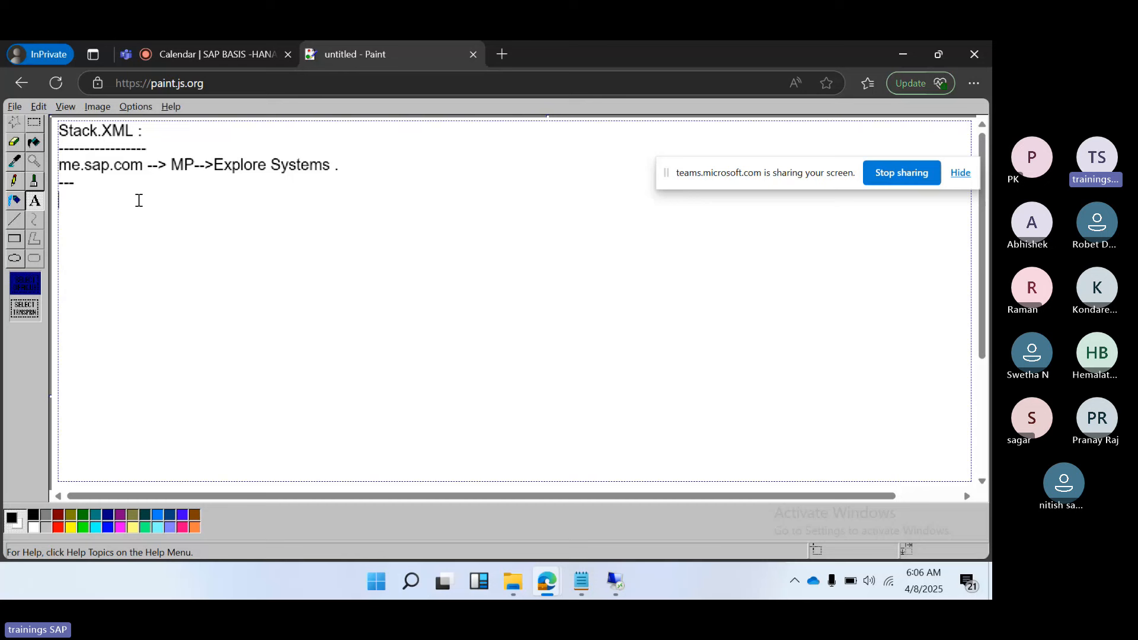
{"action": "type", "text": "S"}
{"action": "key", "text": "BackSpace"}
{"action": "type", "text": "NW1-RZ70"}
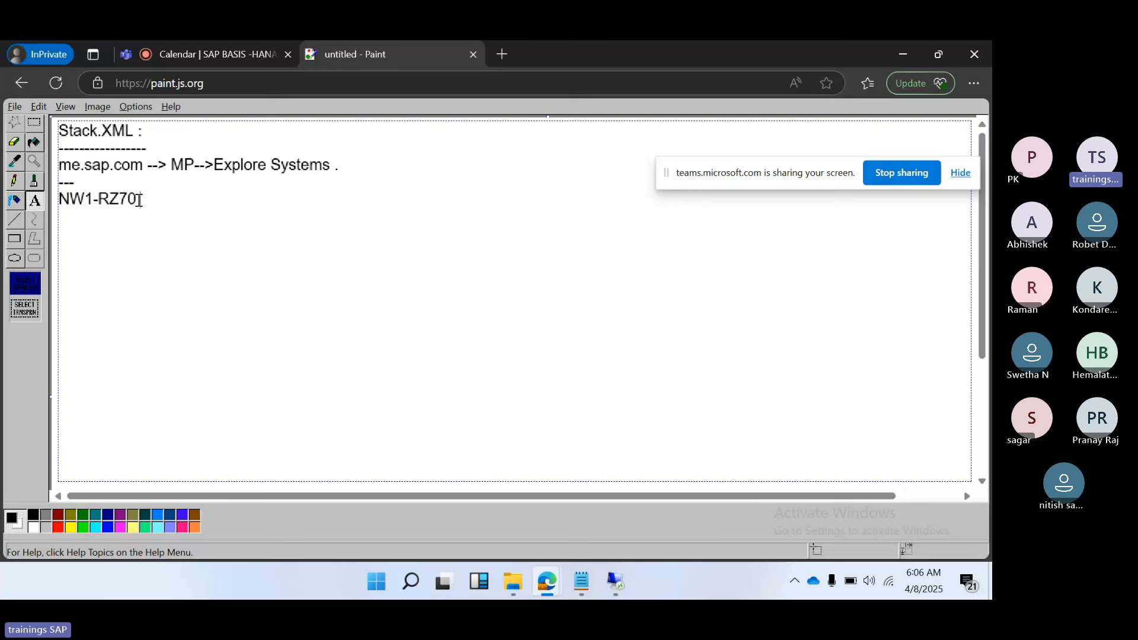
{"action": "type", "text": "--->SOLMAN"}
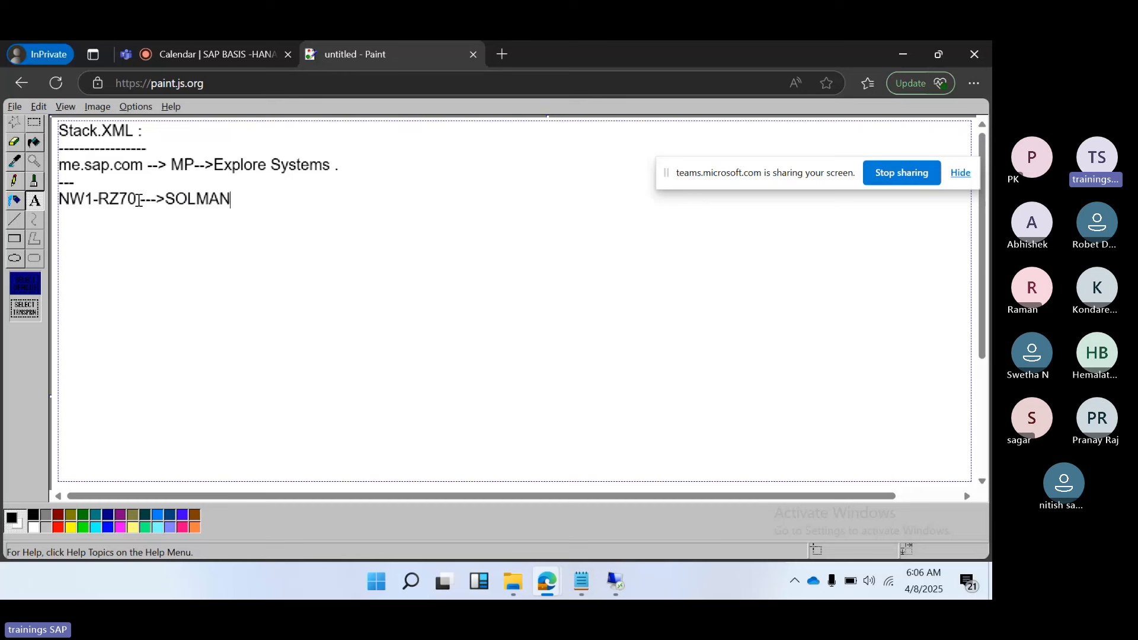
{"action": "type", "text": " SLD --->LMDB"}
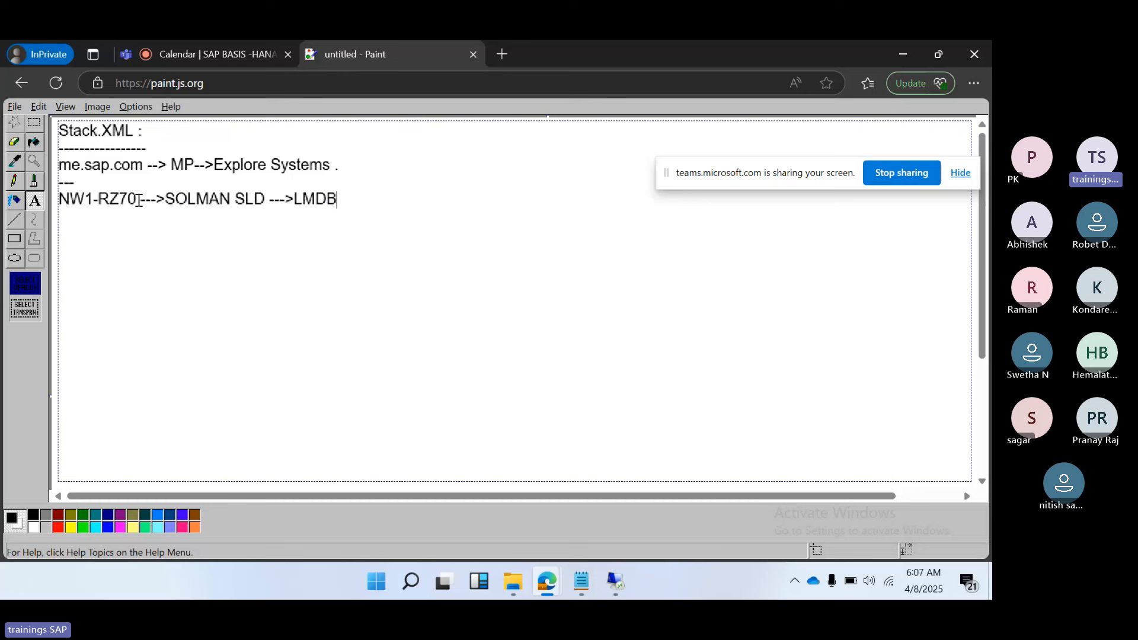
{"action": "type", "text": " --->SMP -Expl"}
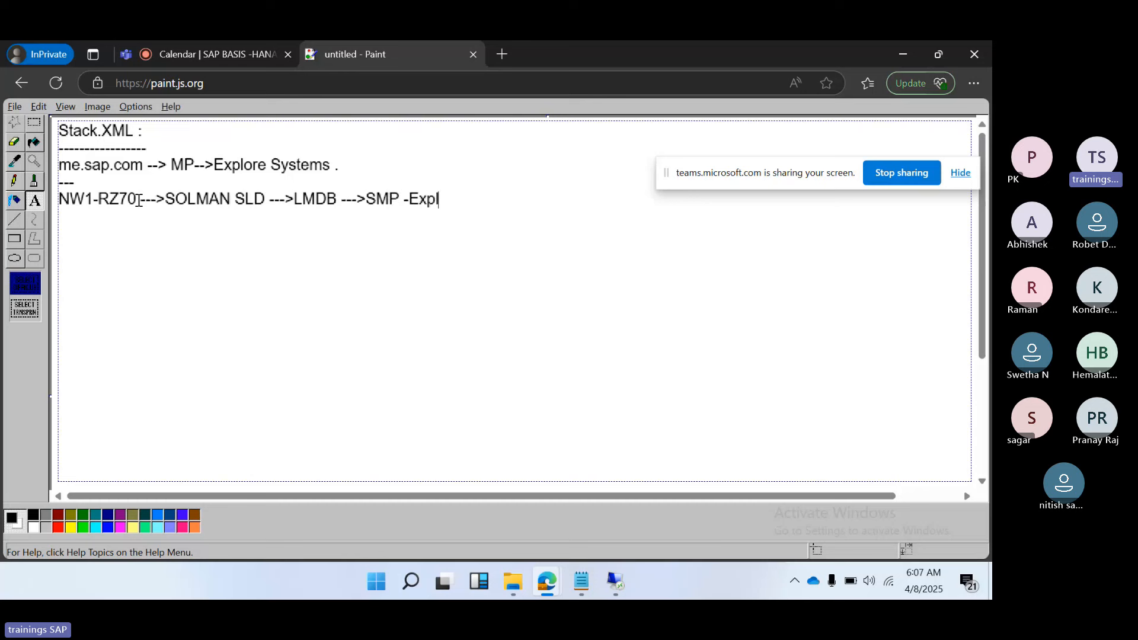
{"action": "type", "text": "ore systems"}
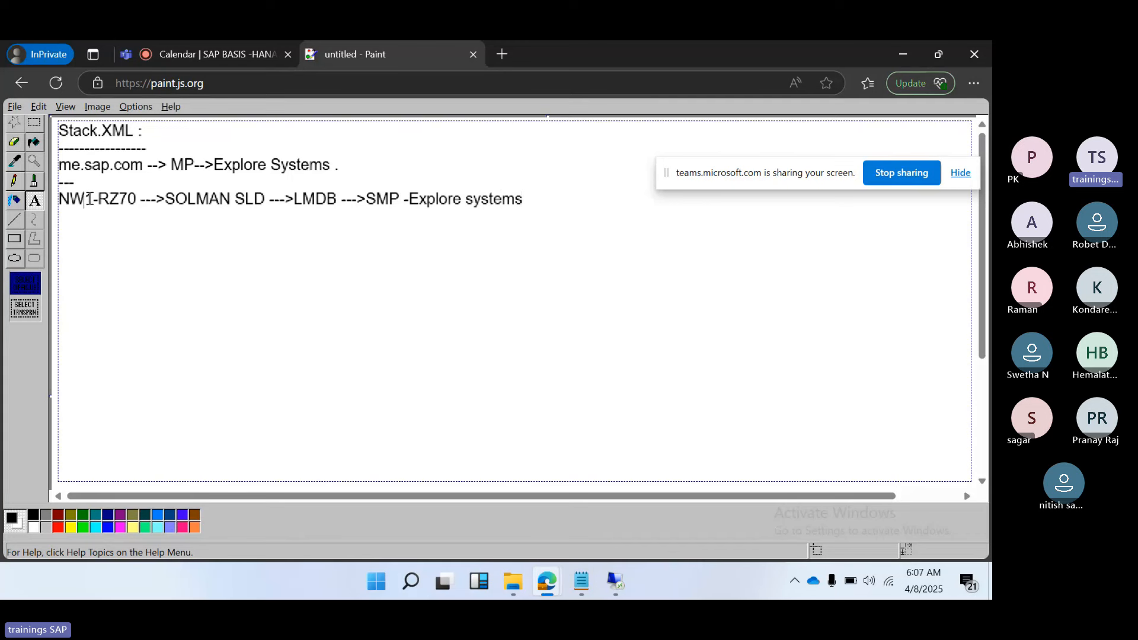
{"action": "left_click_drag", "start_coordinate": [84, 200], "coordinate": [138, 203]}
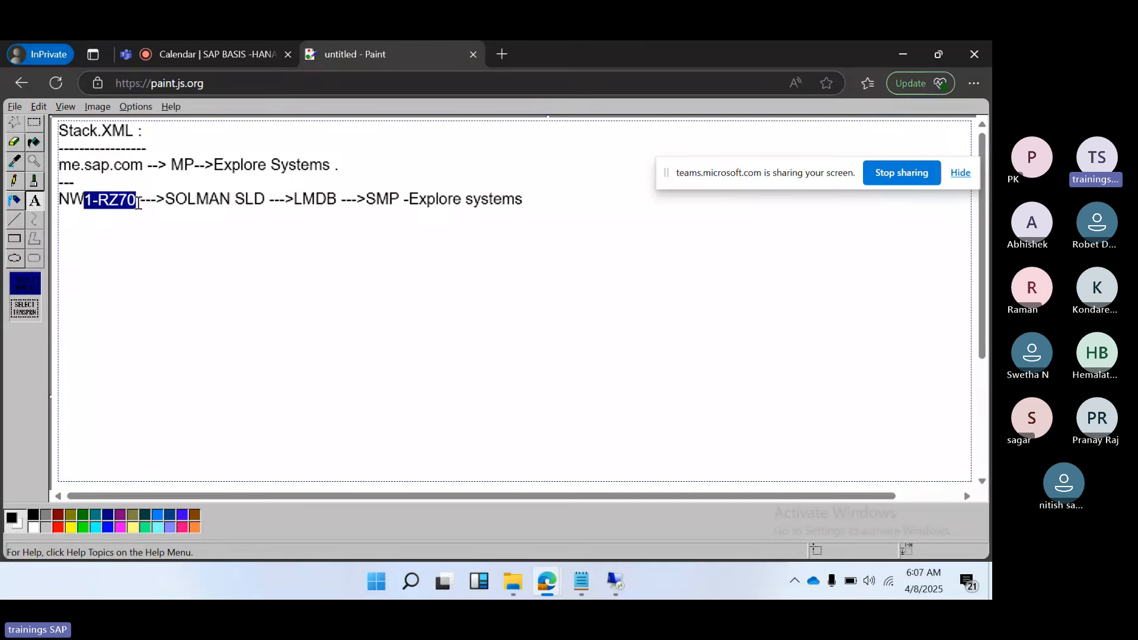
{"action": "left_click_drag", "start_coordinate": [249, 200], "coordinate": [259, 199]}
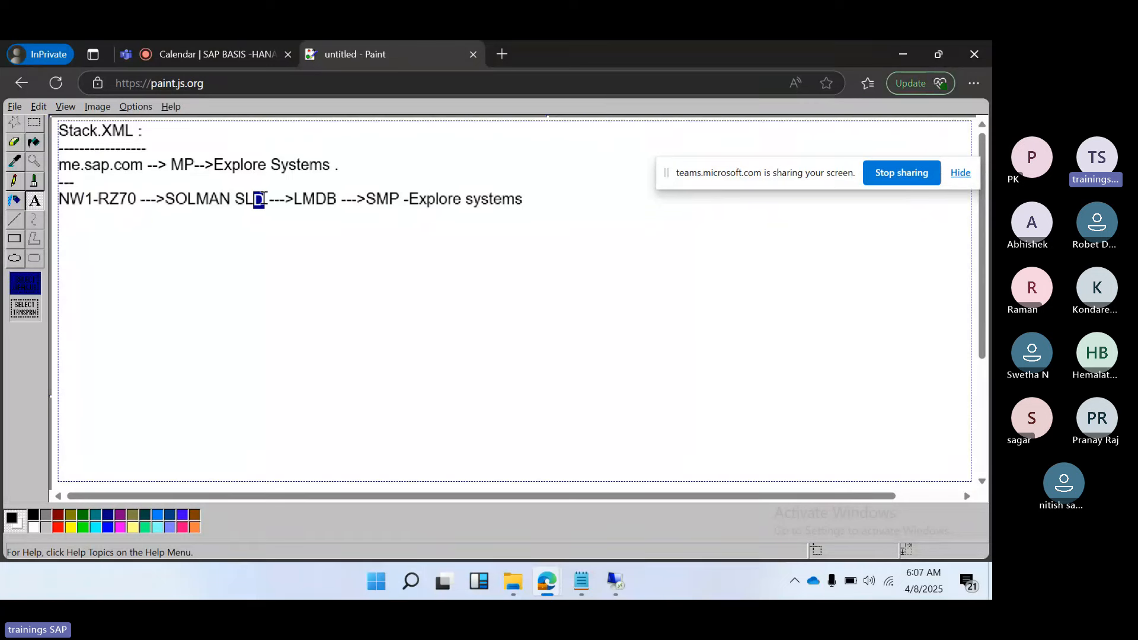
Step: Add 'In case you dont have SOLMAN -' and 'SAINT' on a new line below
{"action": "left_click", "coordinate": [527, 206]}
{"action": "type", "text": "In case you don"}
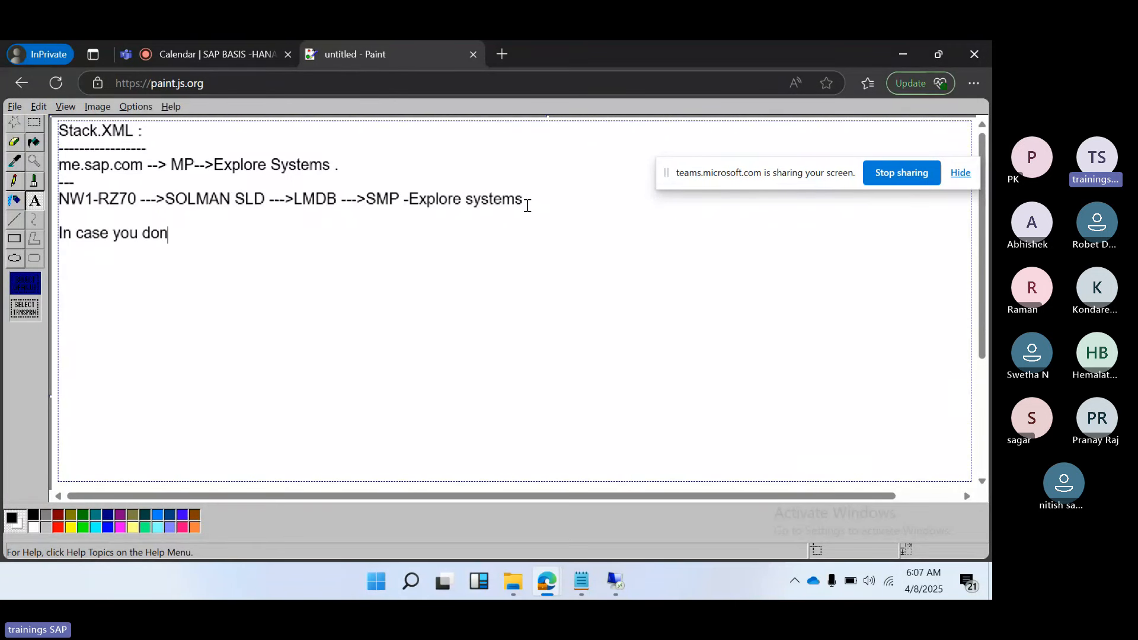
{"action": "type", "text": "t have "}
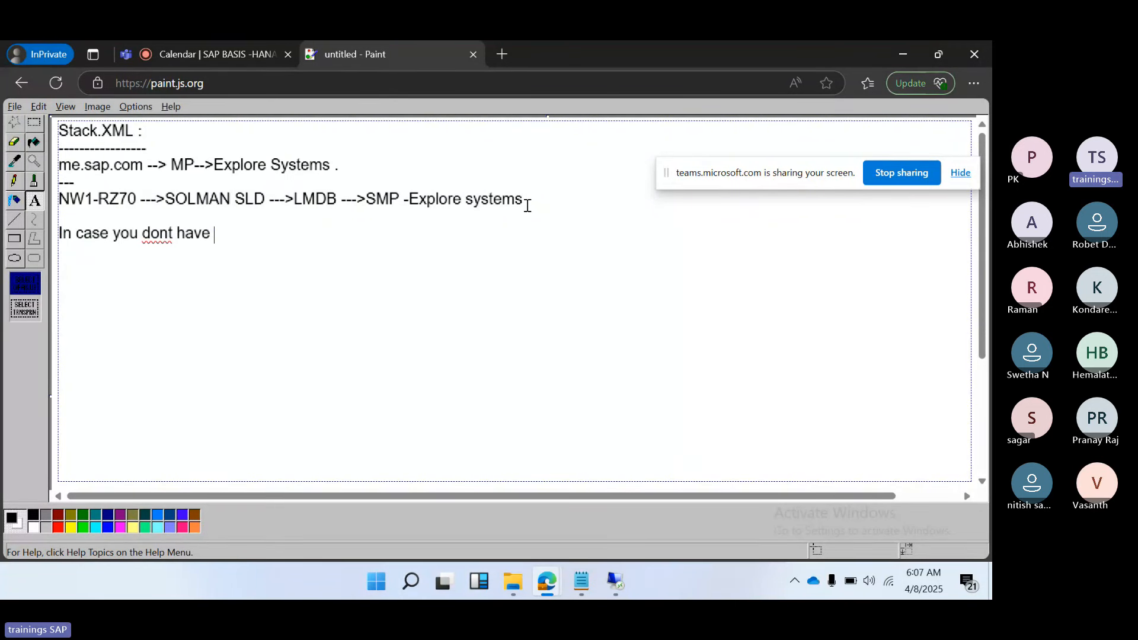
{"action": "type", "text": "SOLMAN -"}
{"action": "key", "text": "Return"}
{"action": "type", "text": "SAINT"}
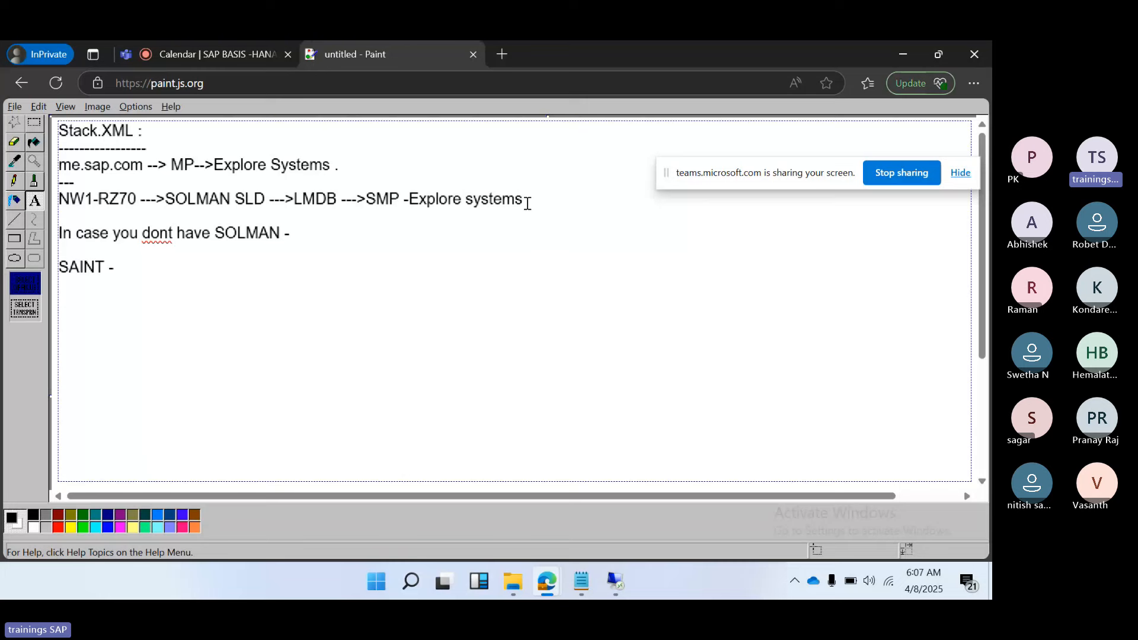
{"action": "left_click", "coordinate": [616, 582]}
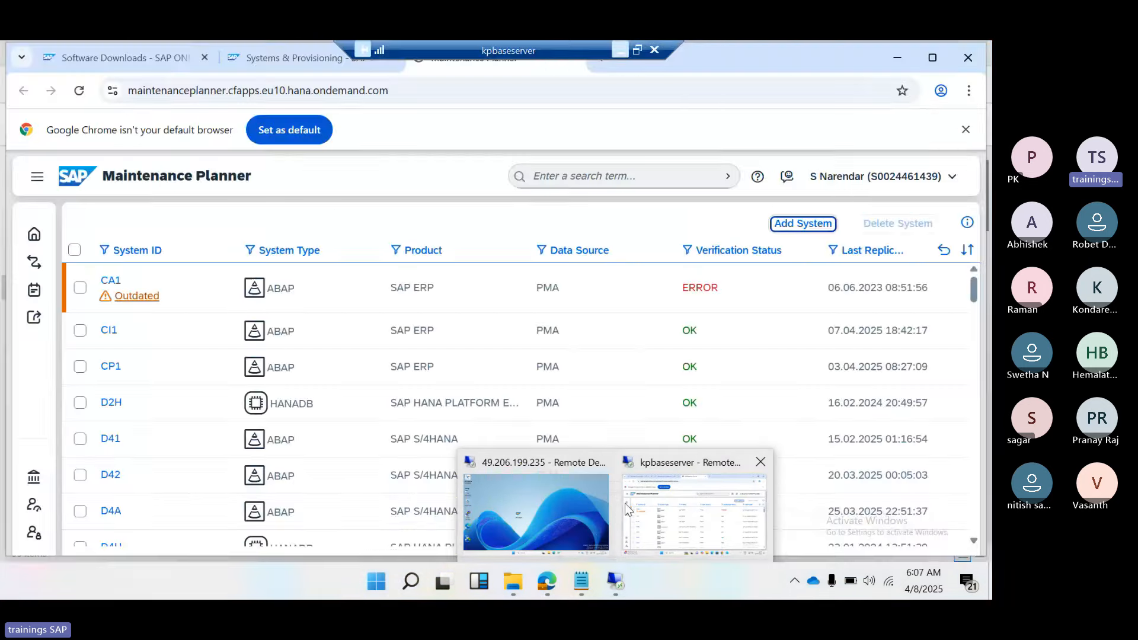
Step: Bring up SAP Easy Access on the 49.206.199.235 remote desktop
{"action": "left_click", "coordinate": [598, 516]}
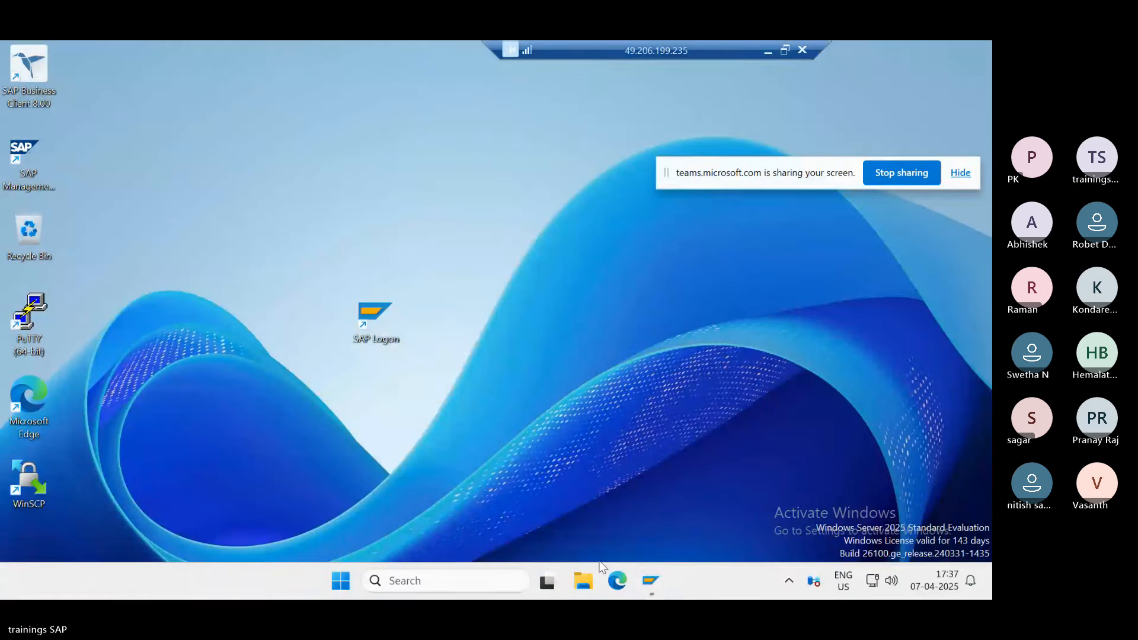
{"action": "mouse_move", "coordinate": [660, 560]}
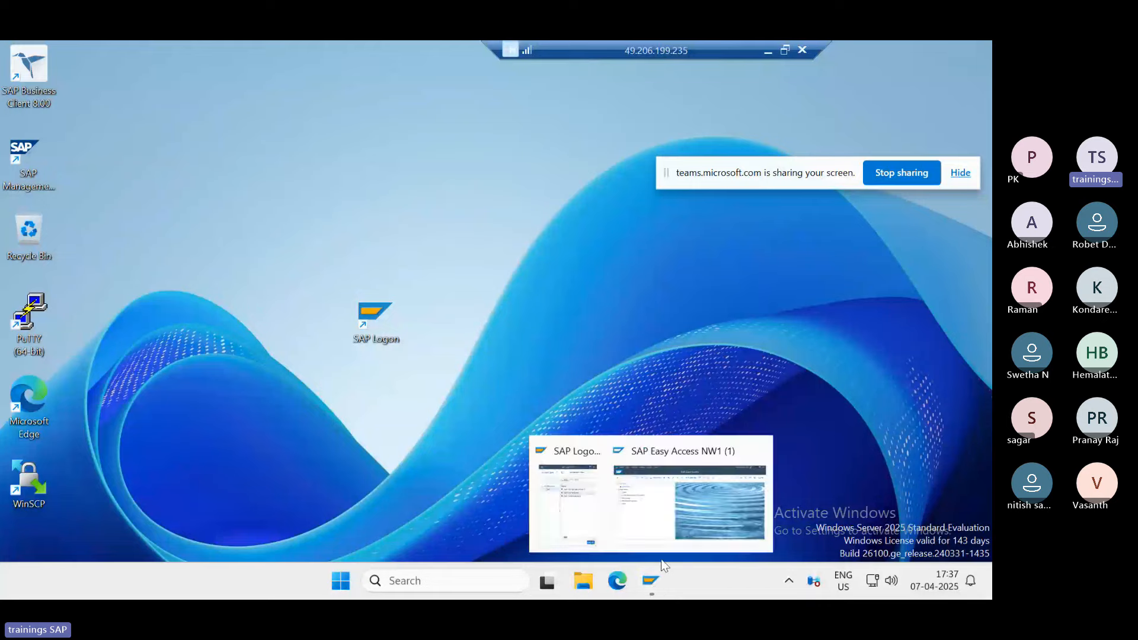
{"action": "left_click", "coordinate": [678, 527]}
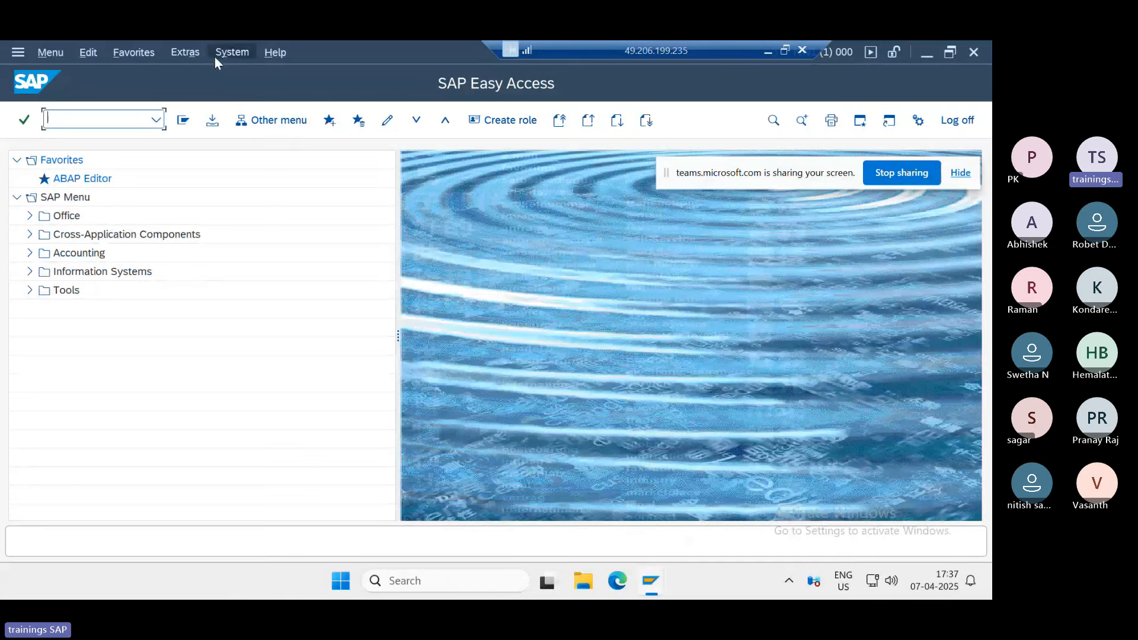
Step: Review installed component versions under System > Status, e.g. ST-PI 740 SP 0012, then close both dialogs
{"action": "left_click", "coordinate": [216, 55]}
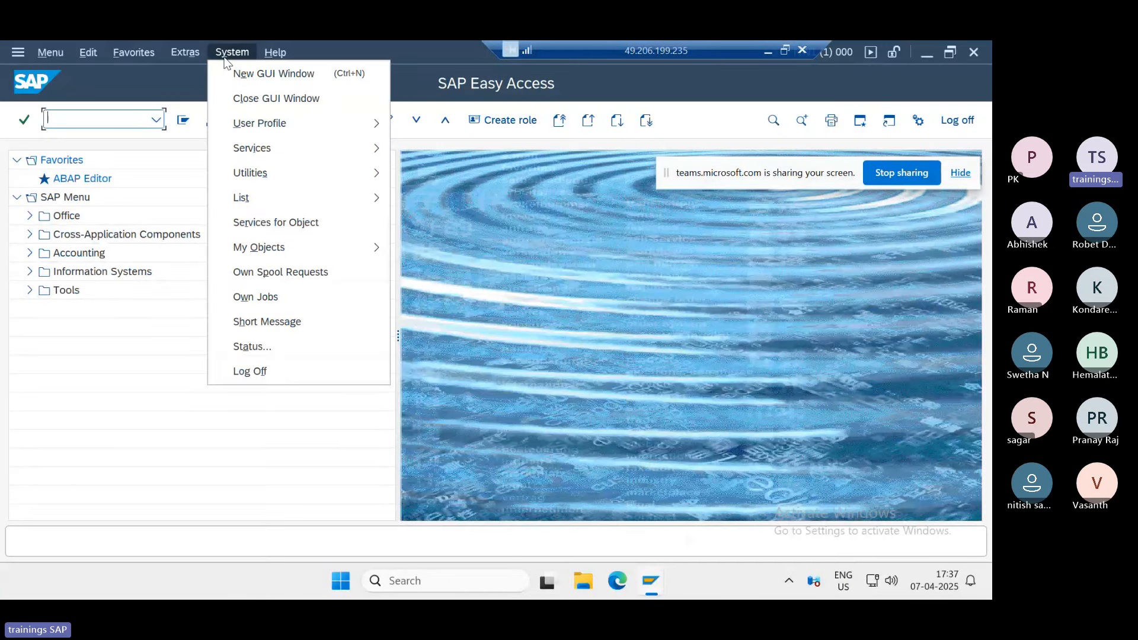
{"action": "left_click", "coordinate": [253, 345]}
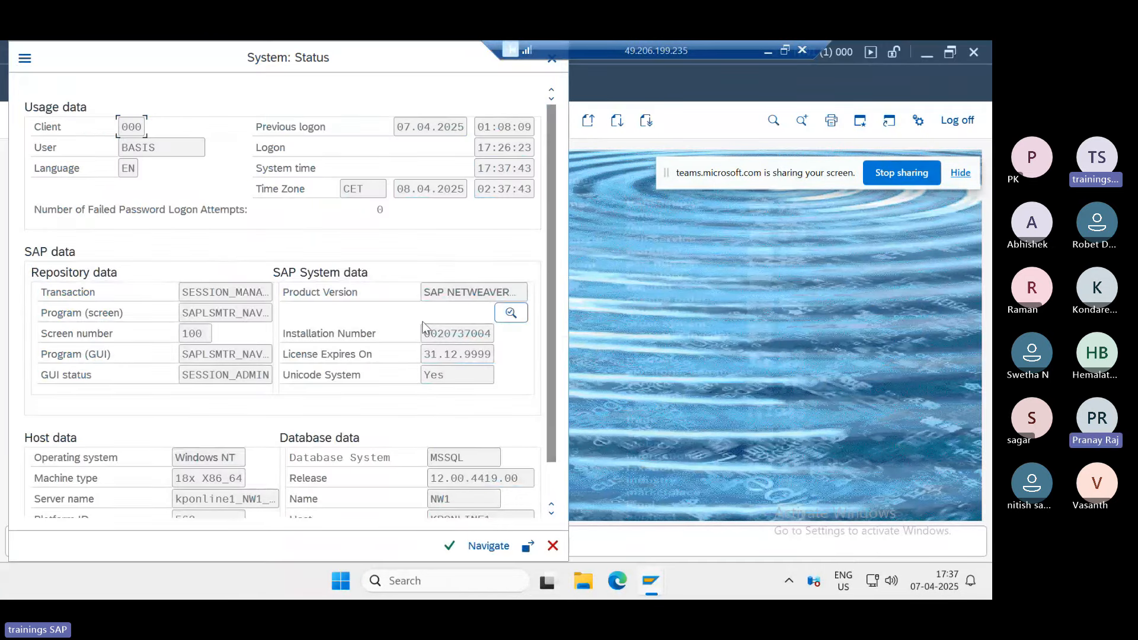
{"action": "left_click", "coordinate": [512, 312]}
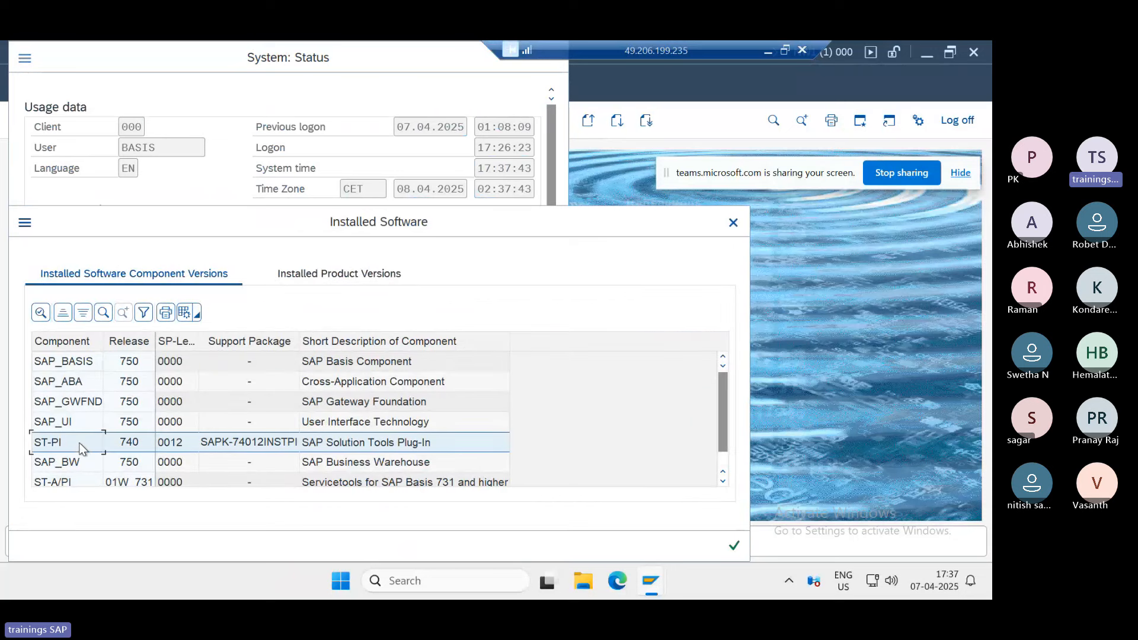
{"action": "scroll", "coordinate": [107, 439], "scroll_direction": "down", "scroll_amount": 1}
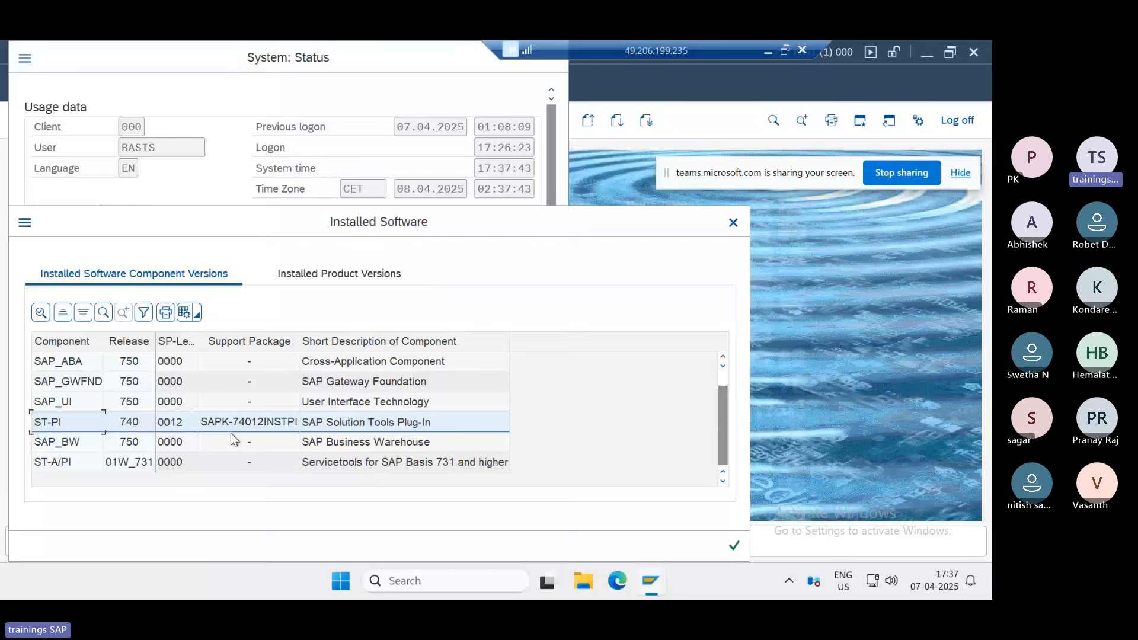
{"action": "scroll", "coordinate": [267, 435], "scroll_direction": "up", "scroll_amount": 1}
{"action": "scroll", "coordinate": [266, 434], "scroll_direction": "down", "scroll_amount": 1}
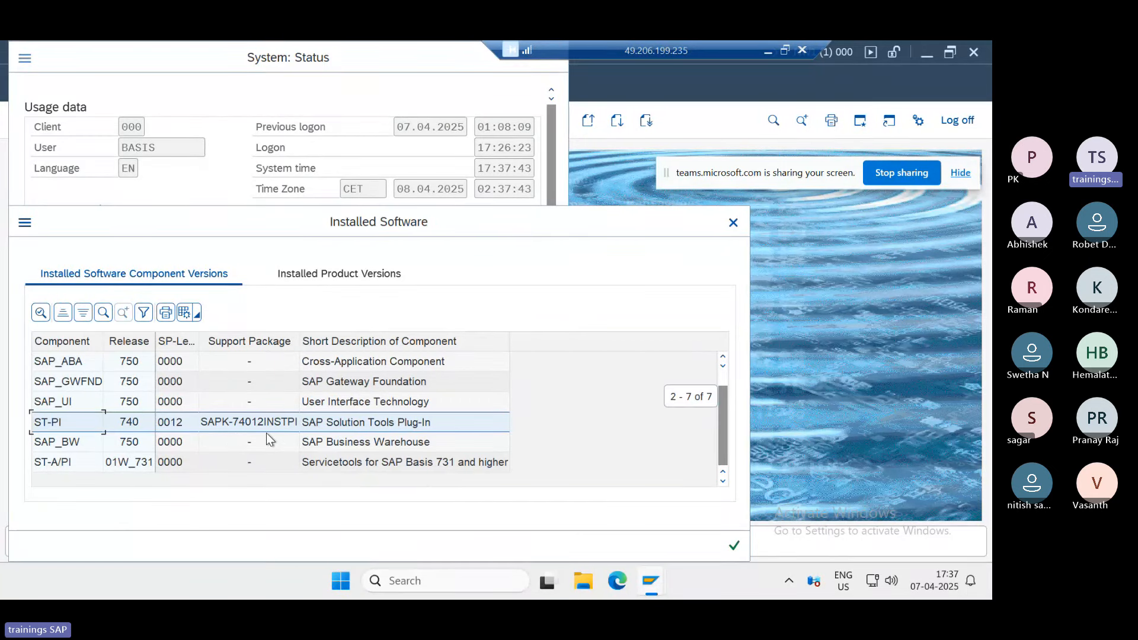
{"action": "left_click", "coordinate": [733, 545]}
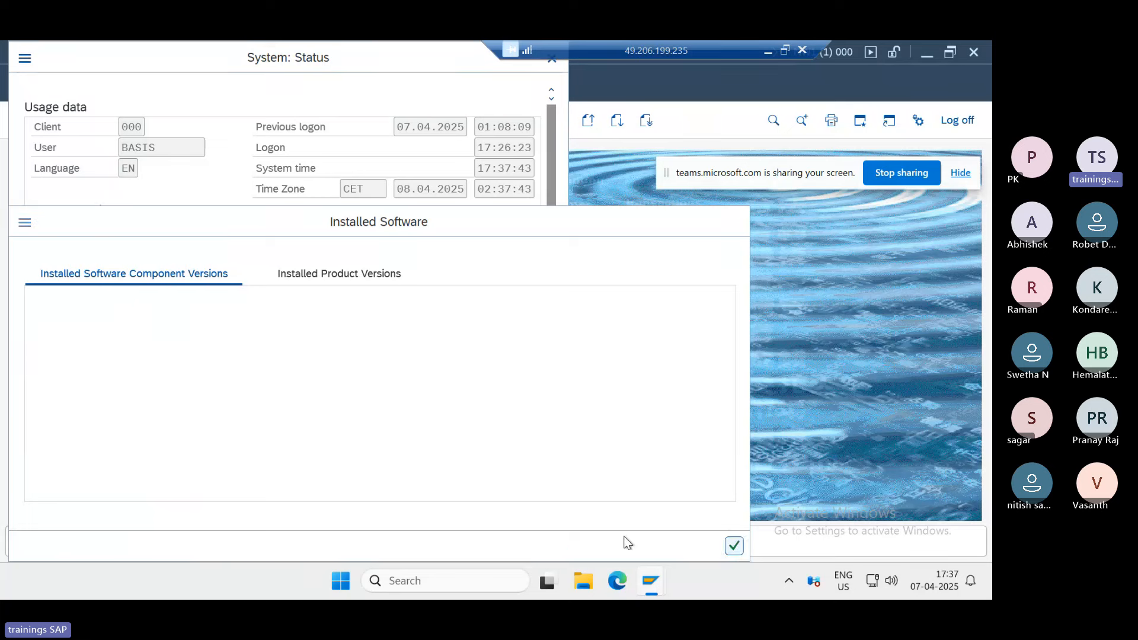
{"action": "left_click", "coordinate": [552, 545]}
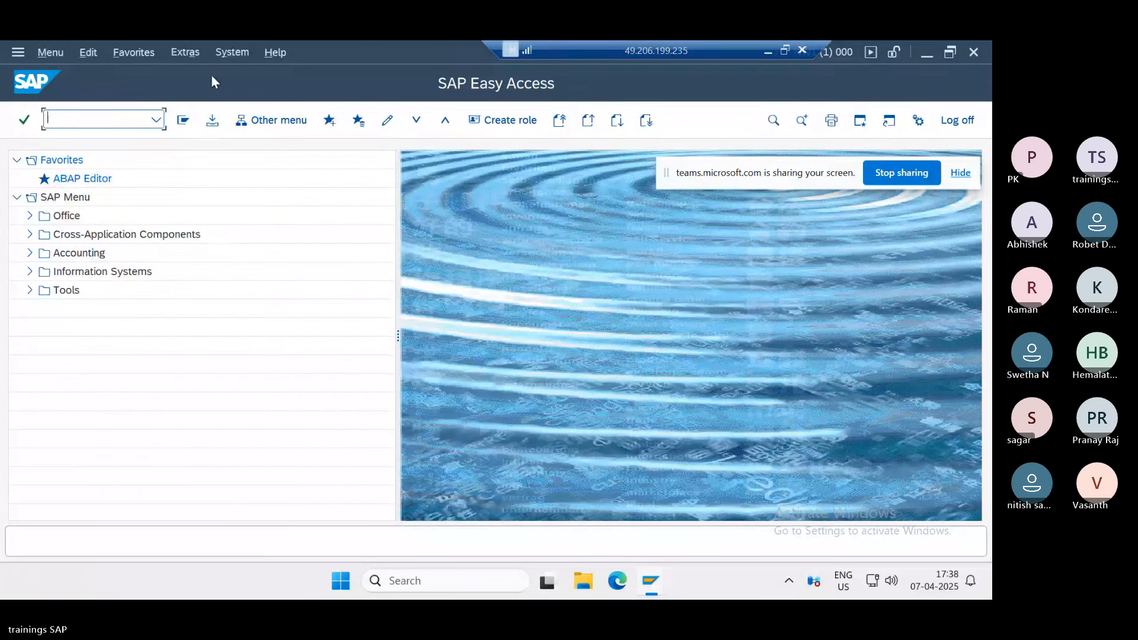
{"action": "left_click", "coordinate": [232, 52]}
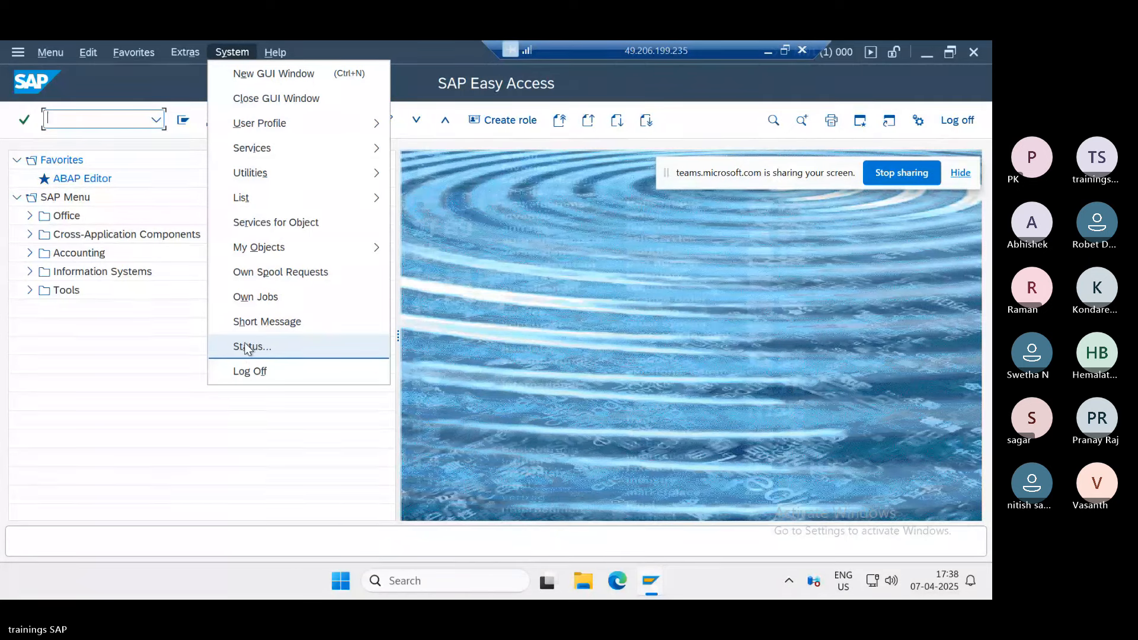
Step: Run transaction SAINT to open the Add-On Installation Tool
{"action": "left_click", "coordinate": [71, 118]}
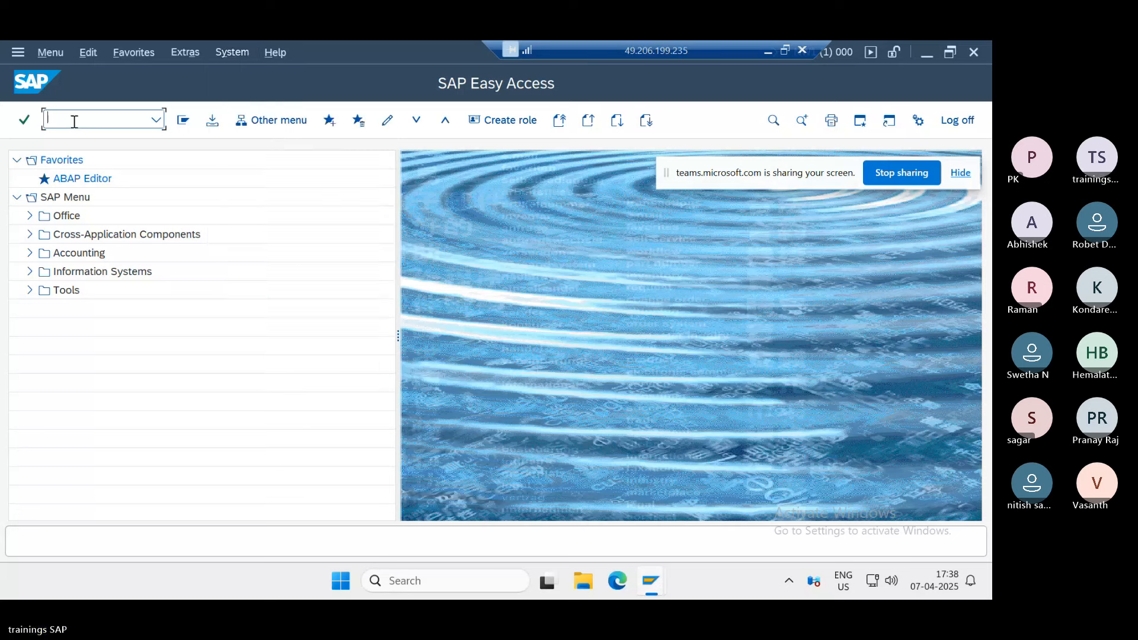
{"action": "type", "text": "saint"}
{"action": "key", "text": "Return"}
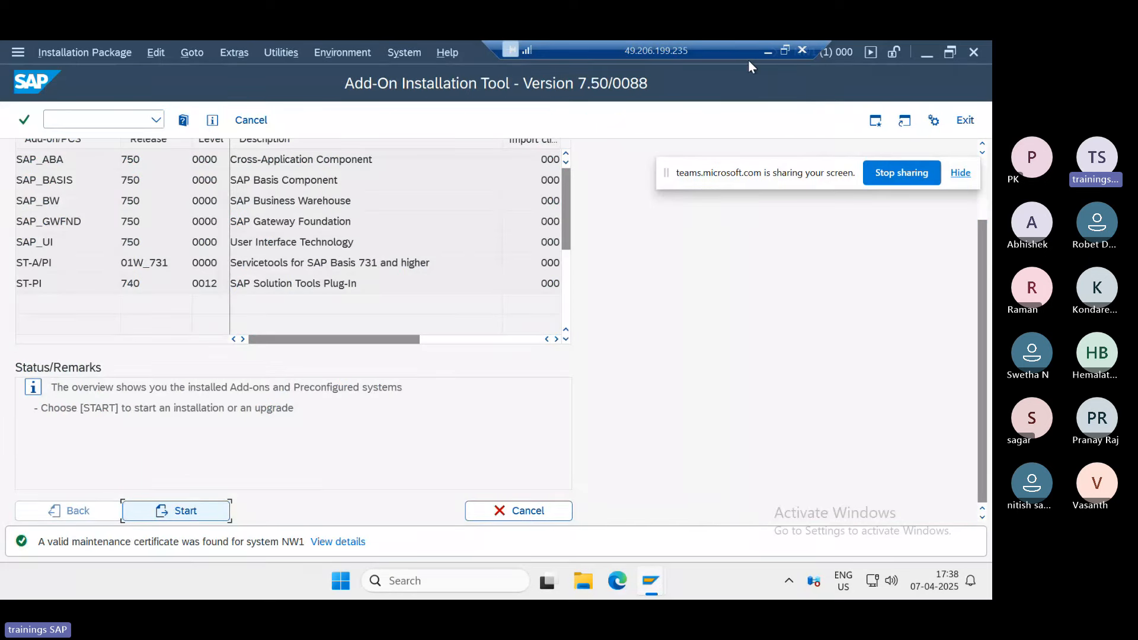
{"action": "left_click_drag", "start_coordinate": [746, 55], "coordinate": [716, 48]}
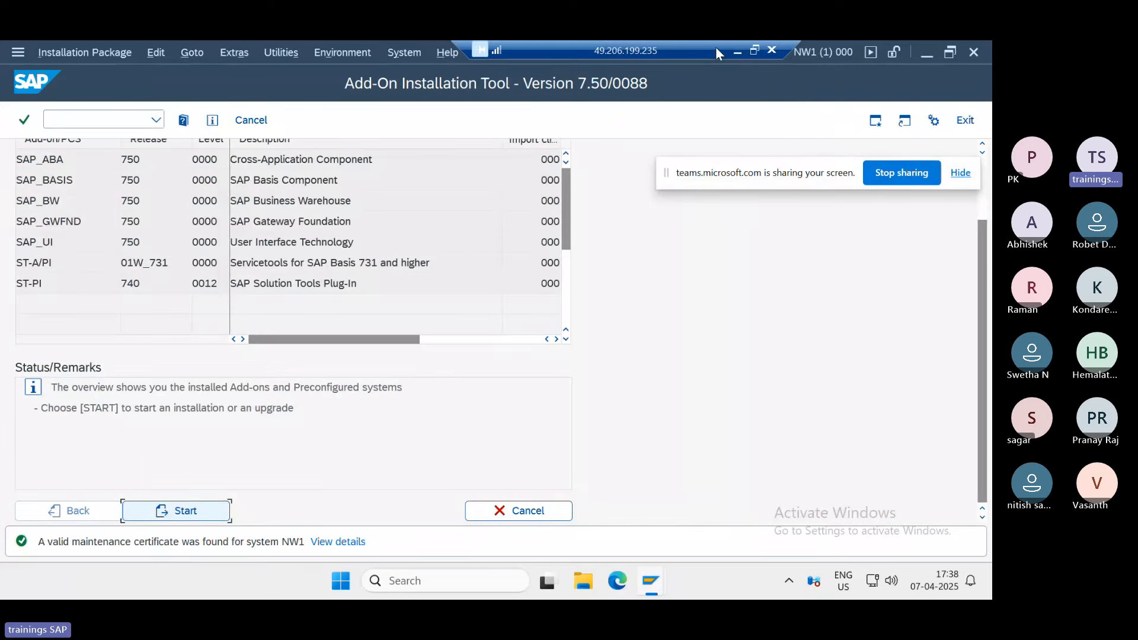
Step: Generate the system info XML and save it as sysinfo_NW1 in Downloads
{"action": "left_click", "coordinate": [344, 52]}
{"action": "mouse_move", "coordinate": [282, 59]}
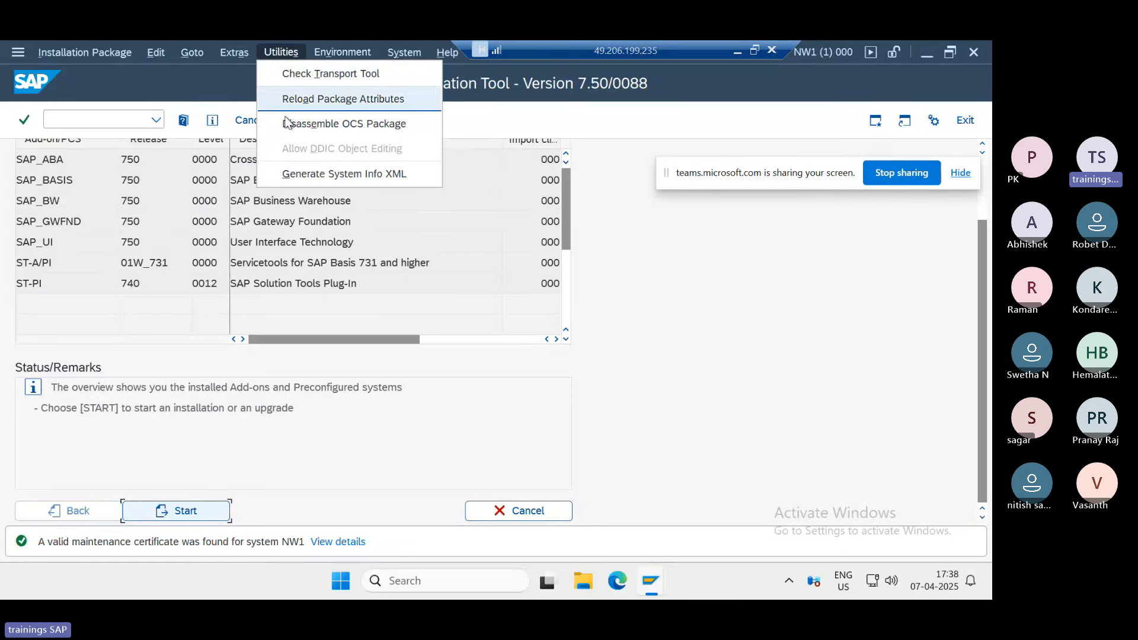
{"action": "left_click", "coordinate": [295, 174]}
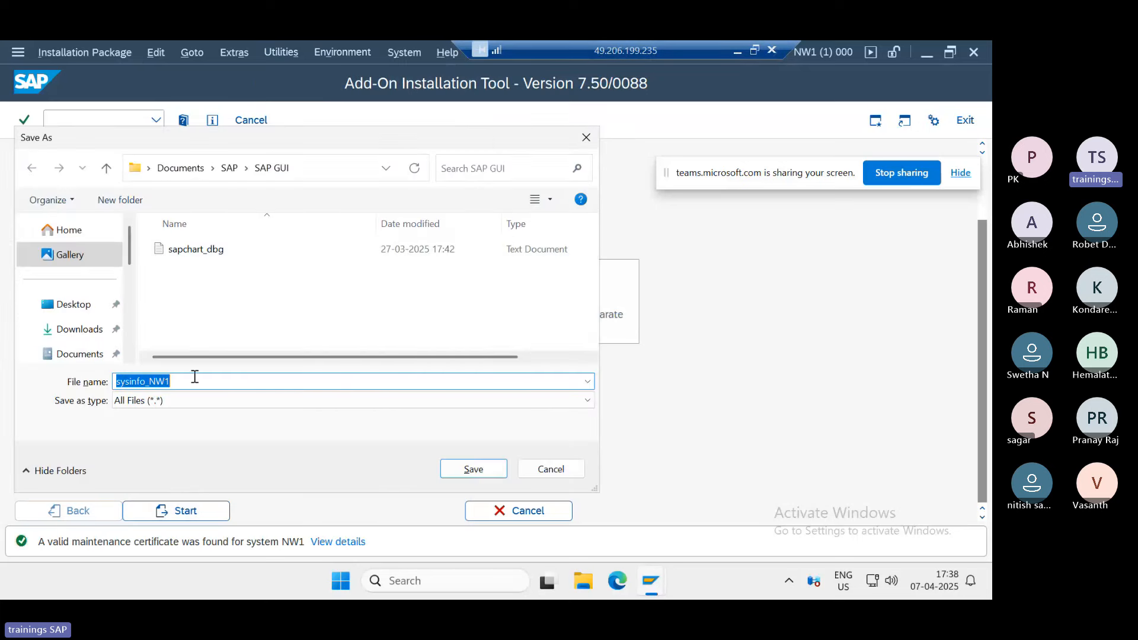
{"action": "left_click", "coordinate": [79, 333]}
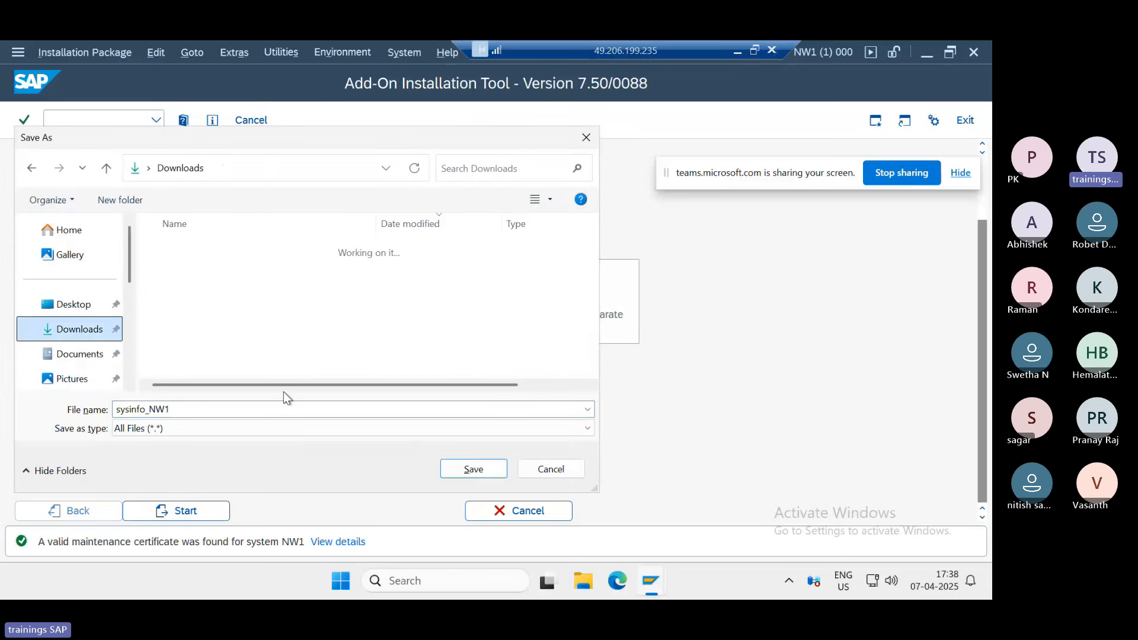
{"action": "left_click", "coordinate": [468, 470]}
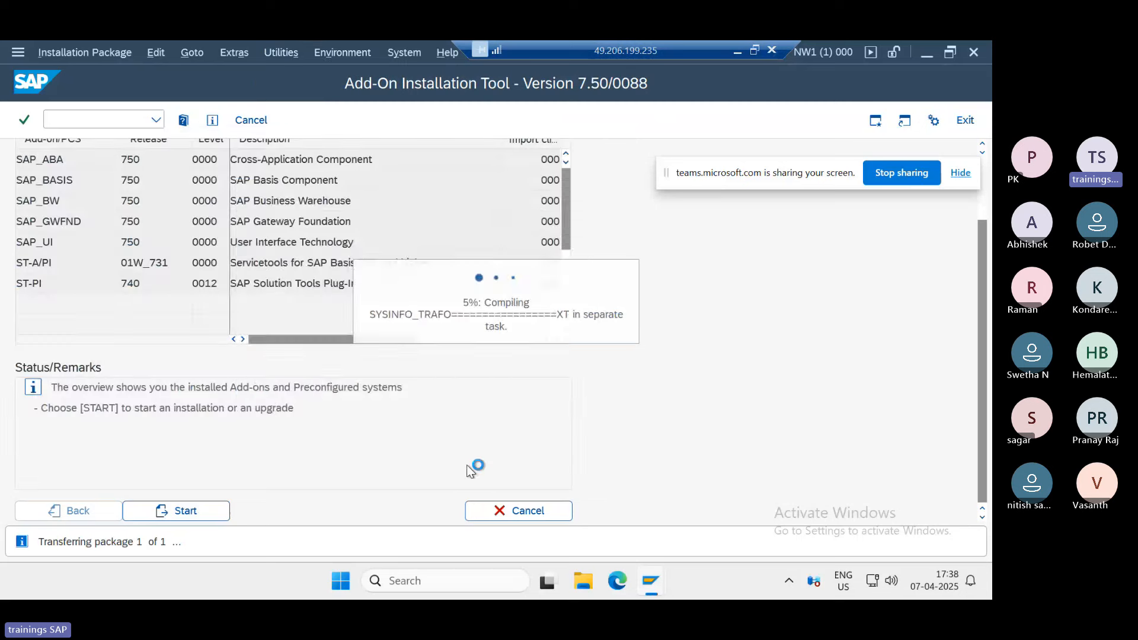
{"action": "left_click", "coordinate": [290, 386]}
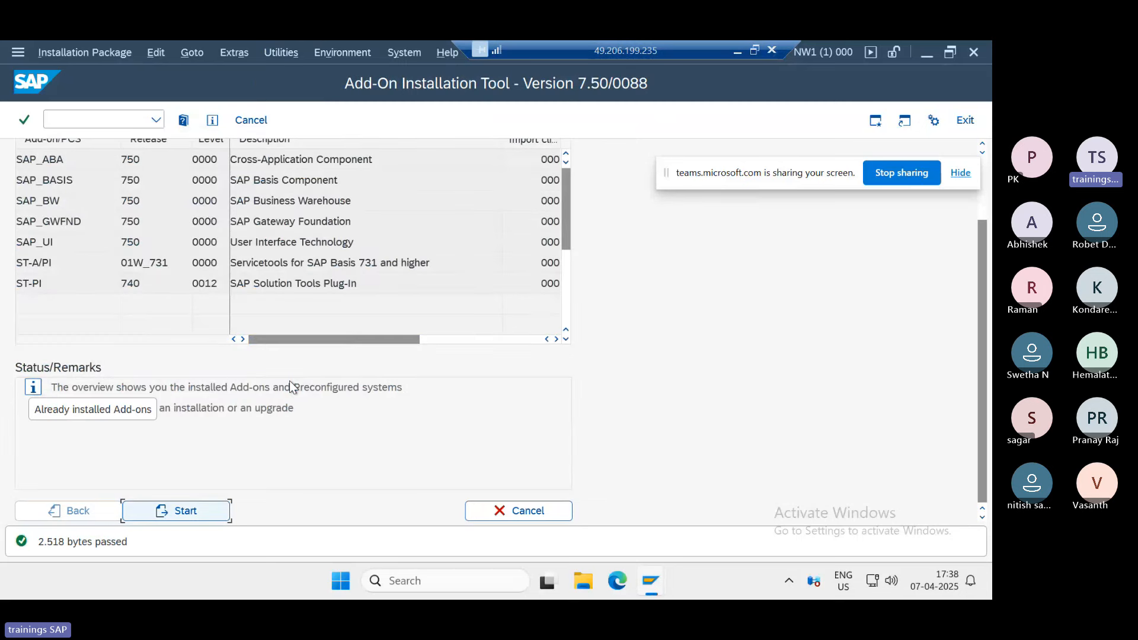
{"action": "left_click", "coordinate": [578, 591]}
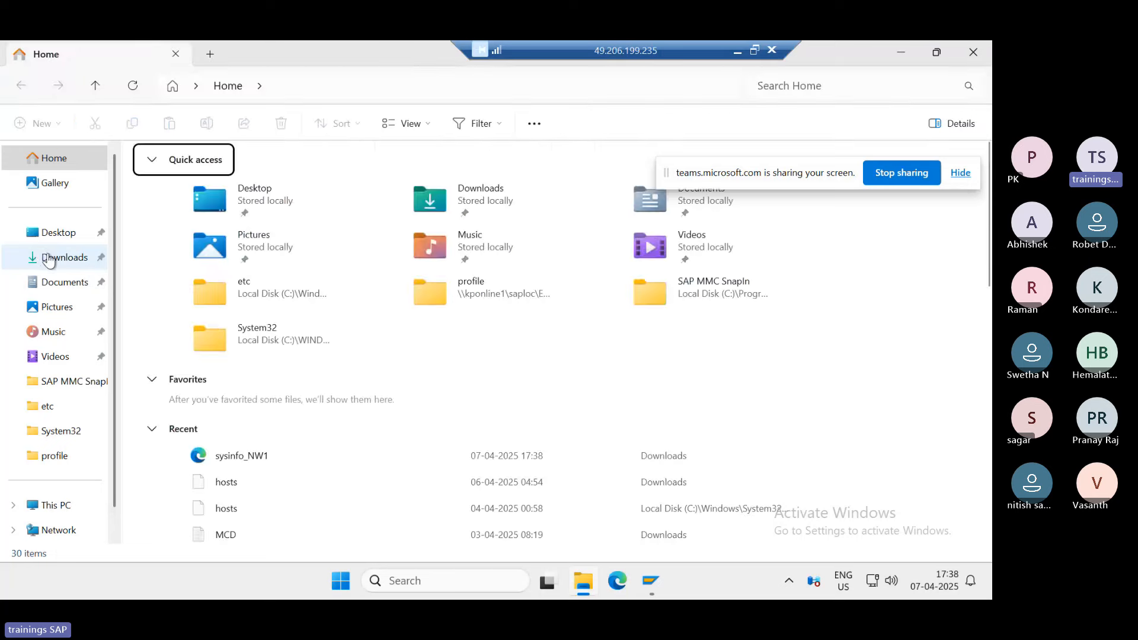
Step: Copy the sysinfo_NW1 file from the local Downloads folder
{"action": "left_click", "coordinate": [47, 256]}
{"action": "left_click", "coordinate": [169, 197]}
{"action": "right_click", "coordinate": [169, 196]}
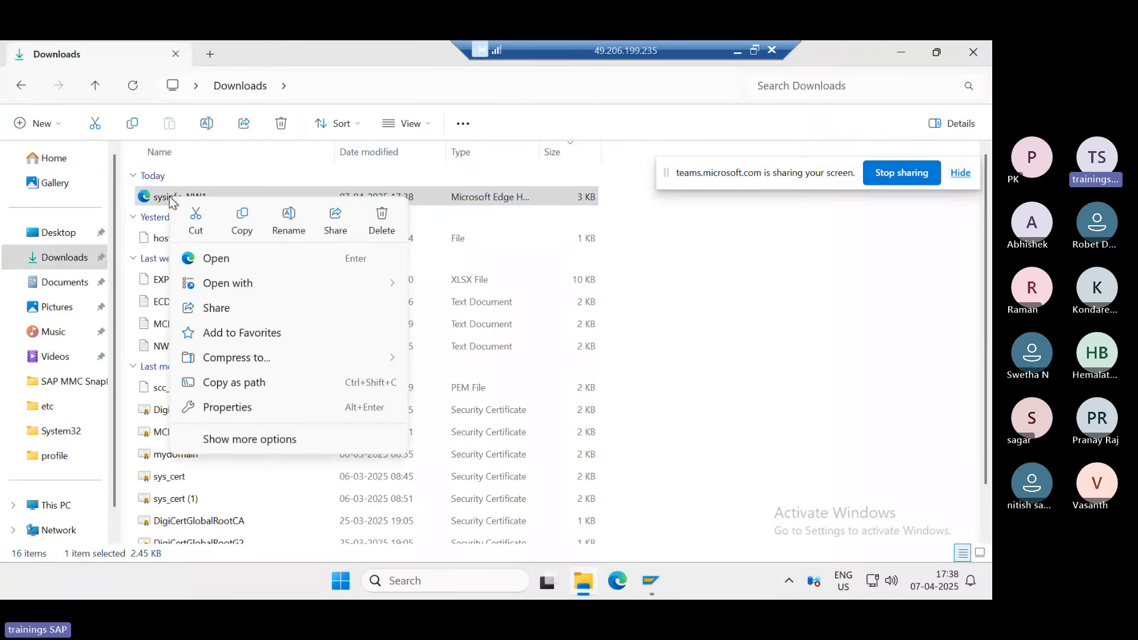
{"action": "left_click", "coordinate": [241, 220]}
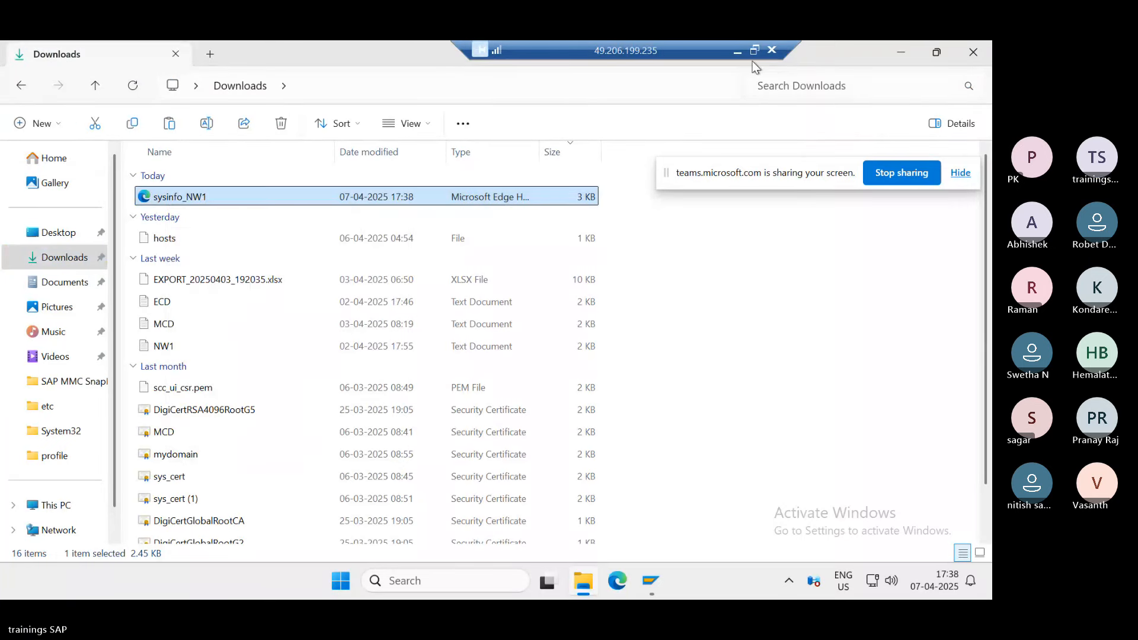
Step: Paste sysinfo_NW1 into kpbaseserver's Downloads folder and return to the Maintenance Planner systems list
{"action": "left_click", "coordinate": [738, 51]}
{"action": "mouse_move", "coordinate": [615, 582]}
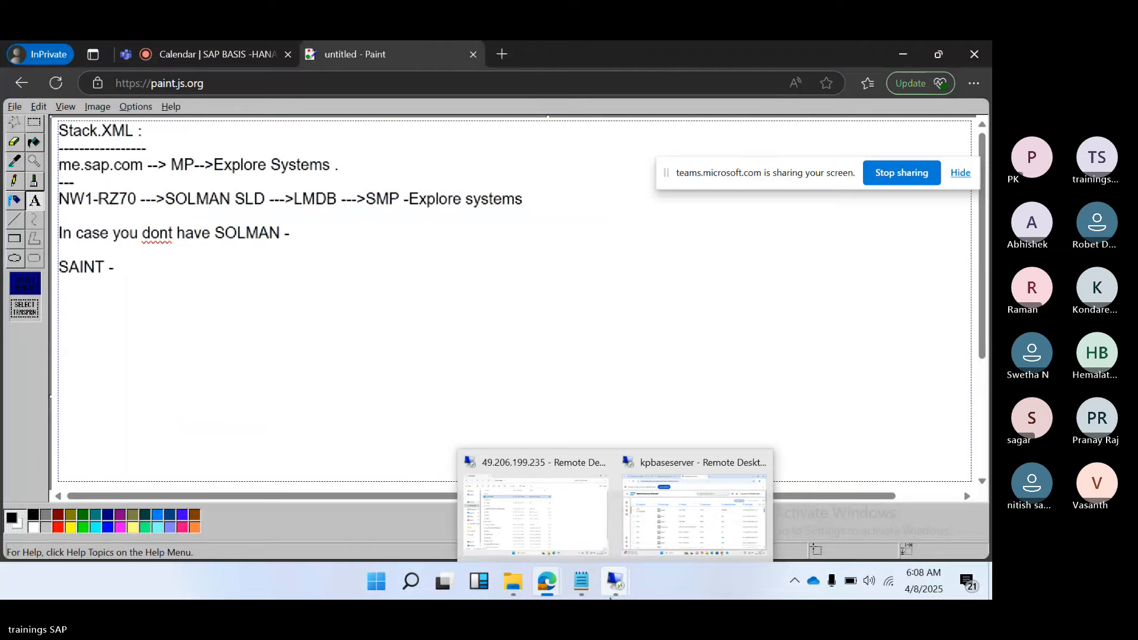
{"action": "left_click", "coordinate": [670, 508]}
{"action": "left_click", "coordinate": [573, 582]}
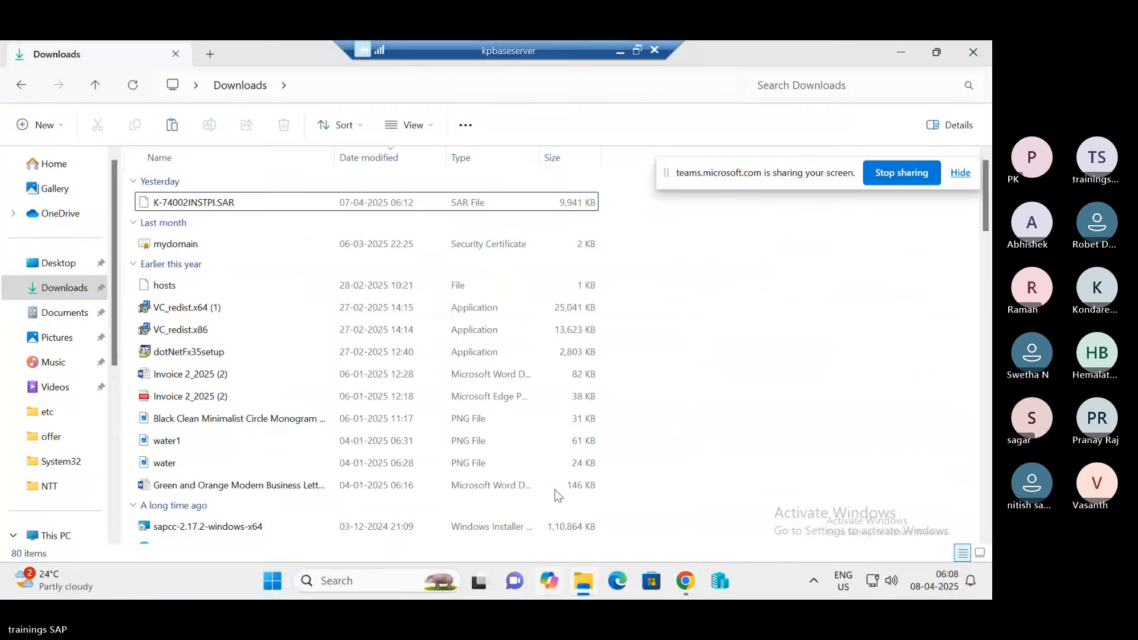
{"action": "right_click", "coordinate": [788, 367]}
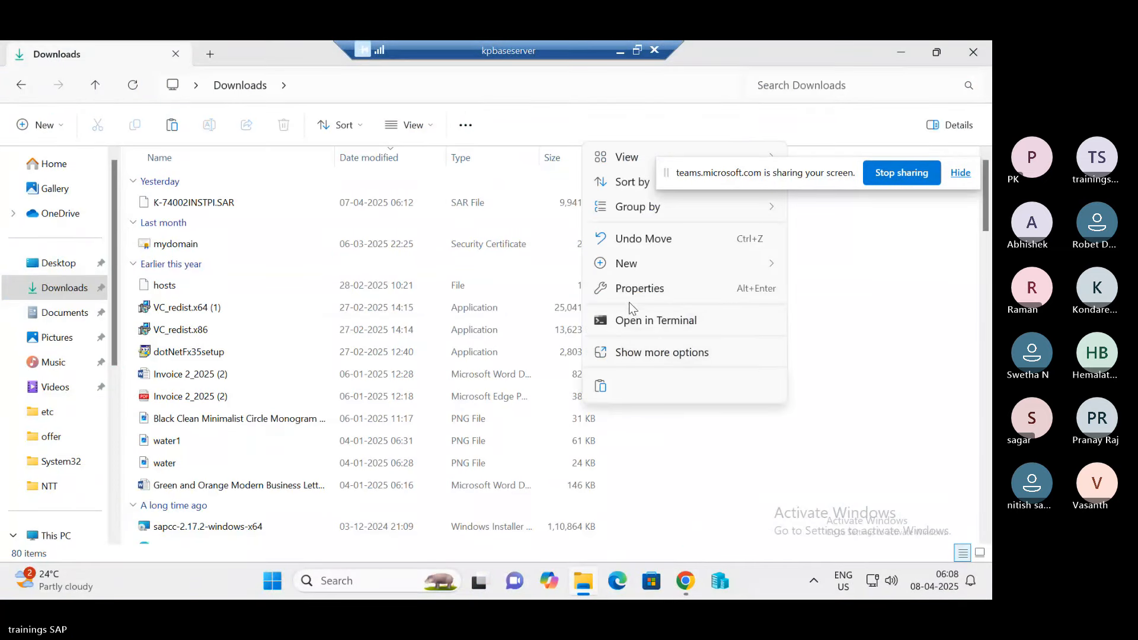
{"action": "left_click", "coordinate": [600, 389]}
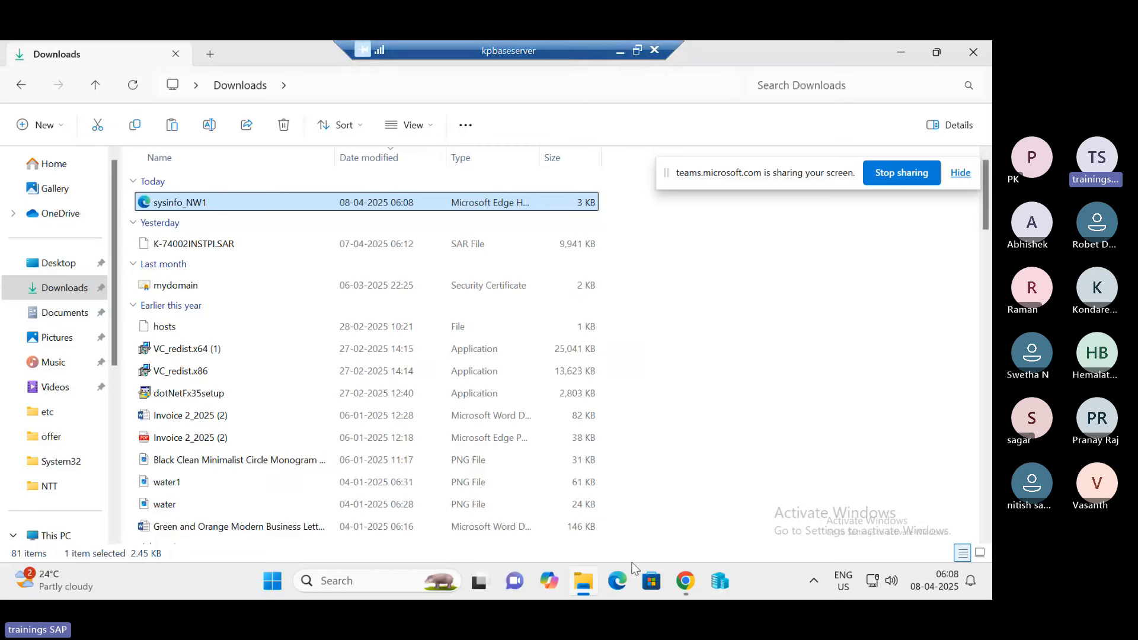
{"action": "mouse_move", "coordinate": [685, 581]}
{"action": "left_click", "coordinate": [682, 505]}
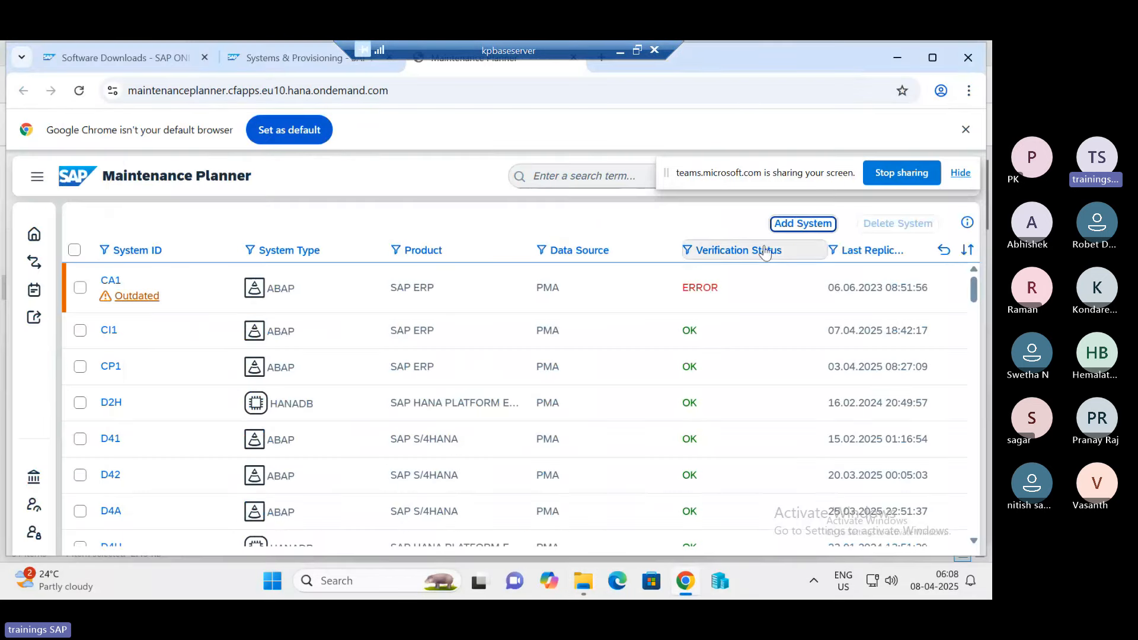
Step: Start adding a system, accept the disclaimer and load sysinfo_NW1.xml
{"action": "left_click", "coordinate": [799, 223]}
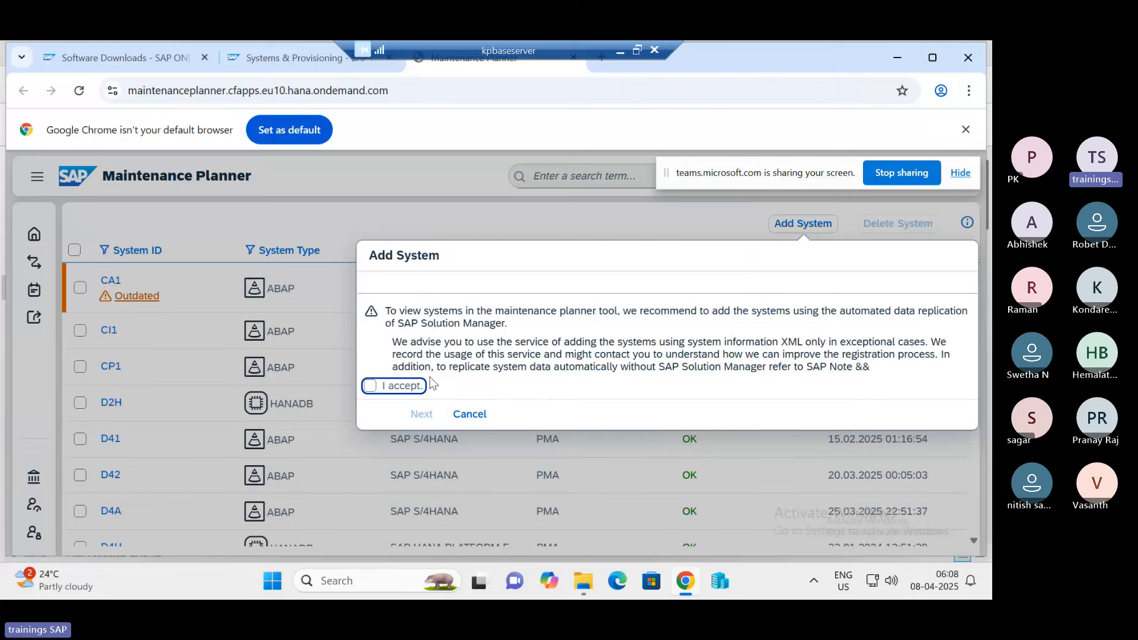
{"action": "left_click", "coordinate": [369, 386]}
{"action": "left_click", "coordinate": [418, 414]}
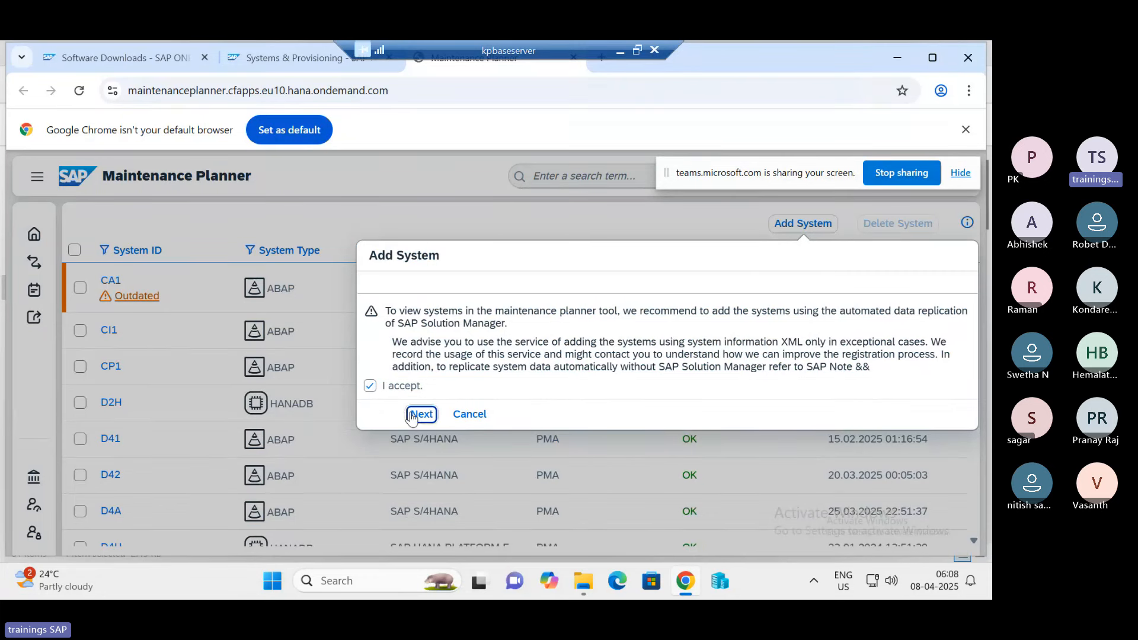
{"action": "left_click", "coordinate": [673, 354]}
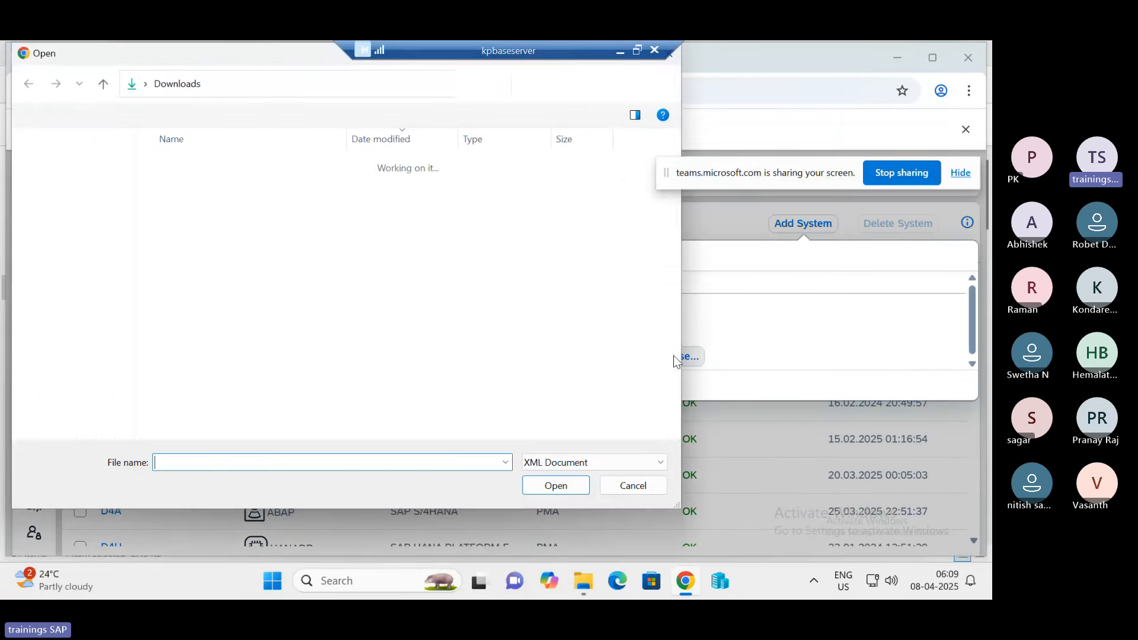
{"action": "left_click", "coordinate": [183, 187]}
{"action": "double_click", "coordinate": [182, 184]}
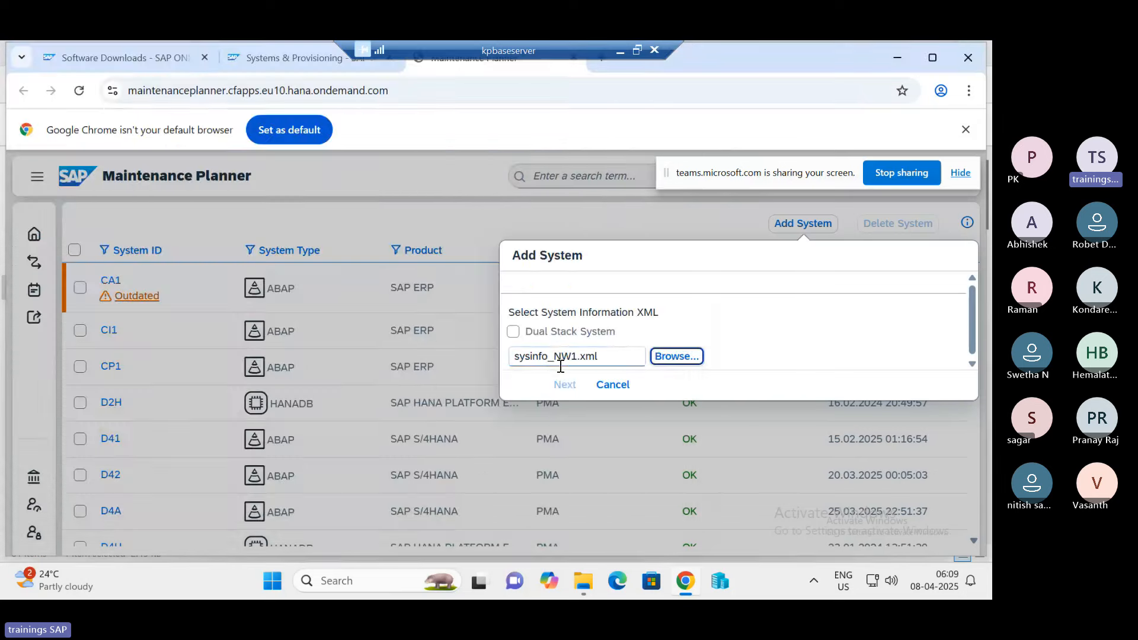
{"action": "left_click", "coordinate": [564, 384]}
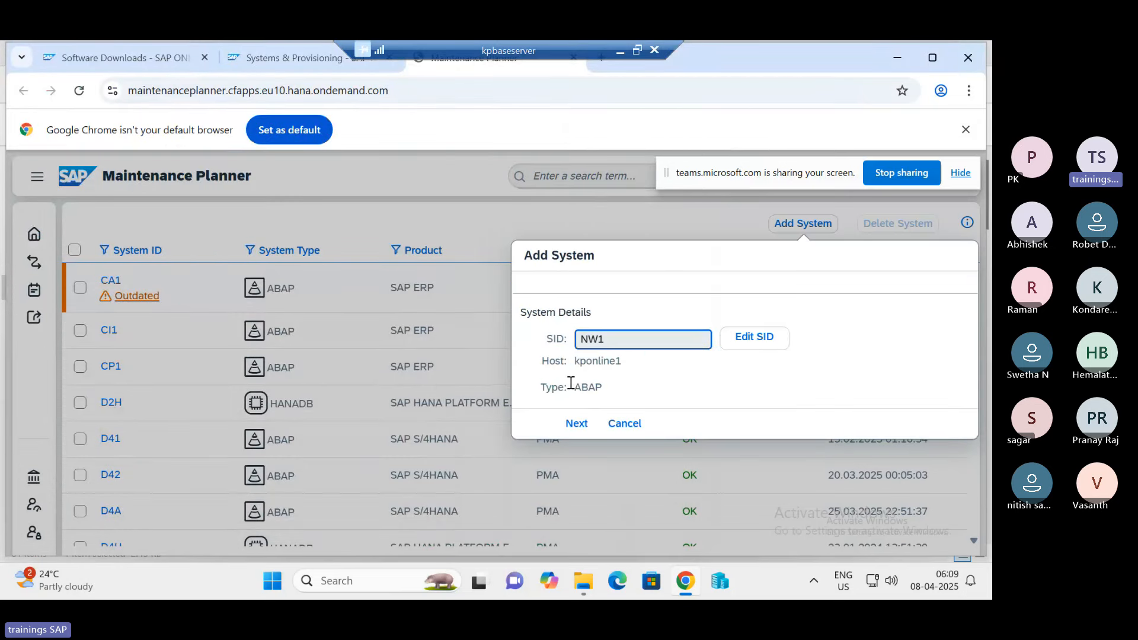
Step: Confirm the NW1 details, choose Others with reason 'NA', and upload
{"action": "left_click", "coordinate": [577, 423]}
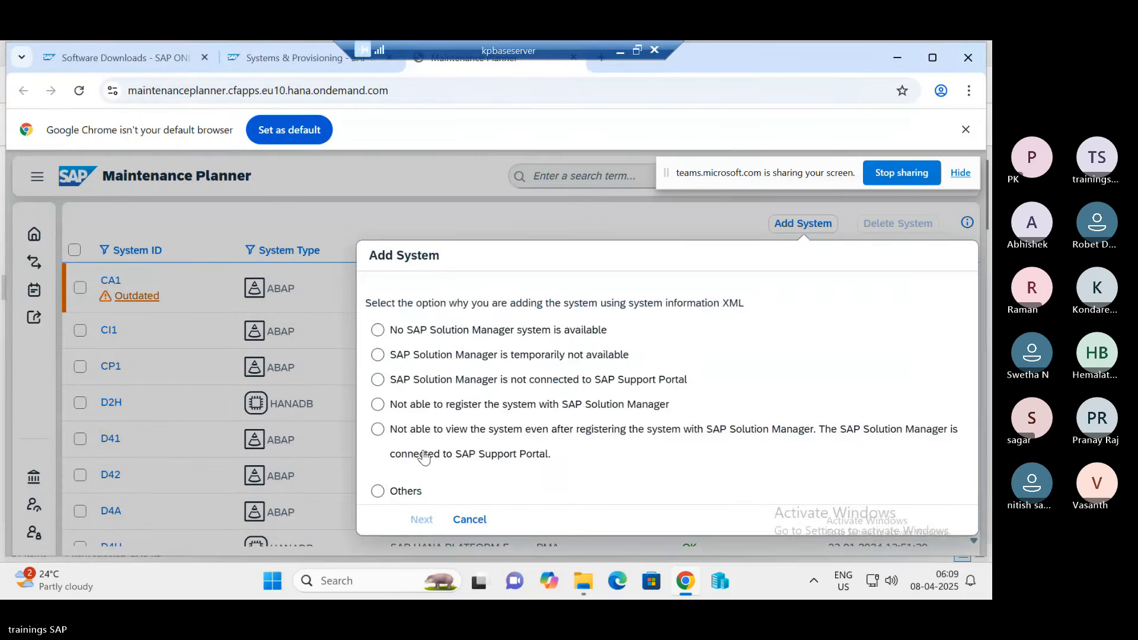
{"action": "left_click", "coordinate": [378, 491]}
{"action": "left_click", "coordinate": [419, 519]}
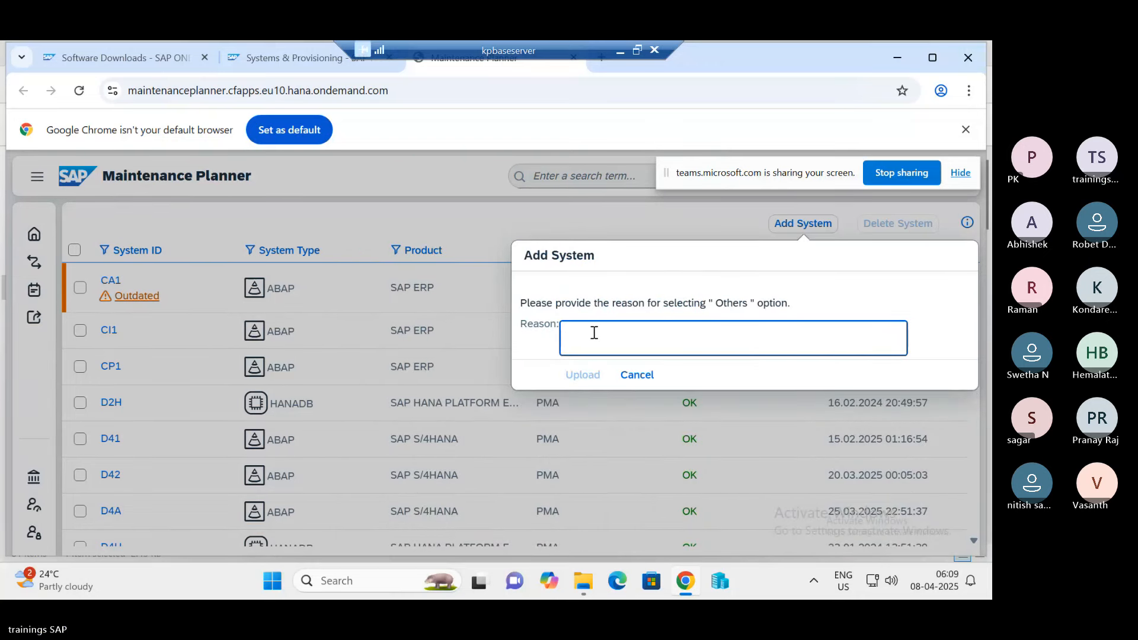
{"action": "type", "text": "NA"}
{"action": "left_click", "coordinate": [580, 374]}
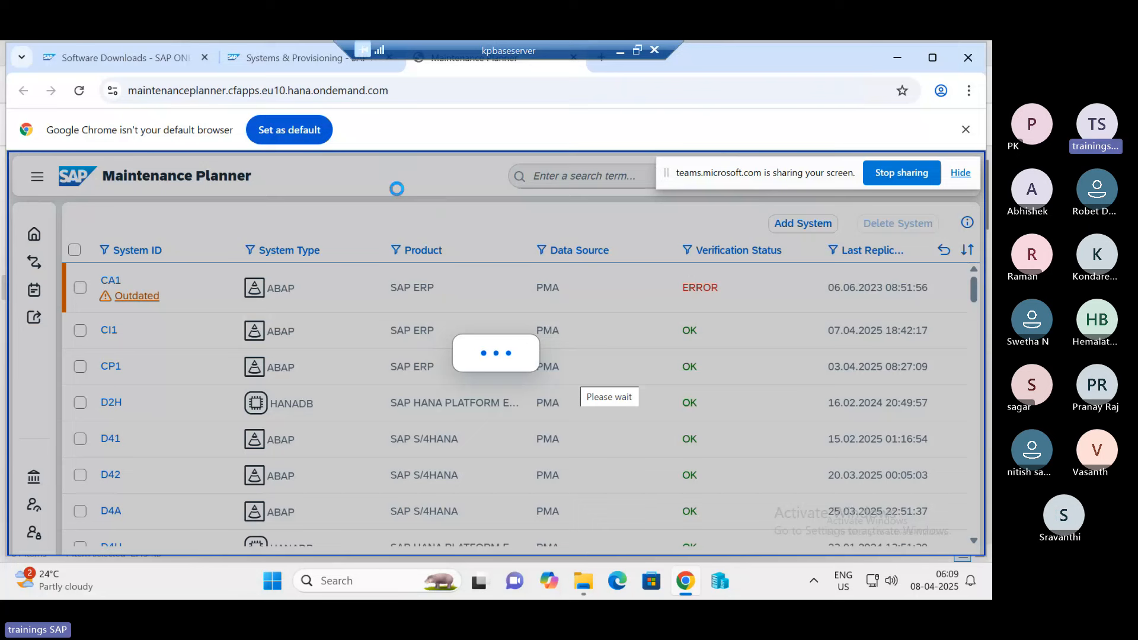
{"action": "left_click", "coordinate": [619, 50]}
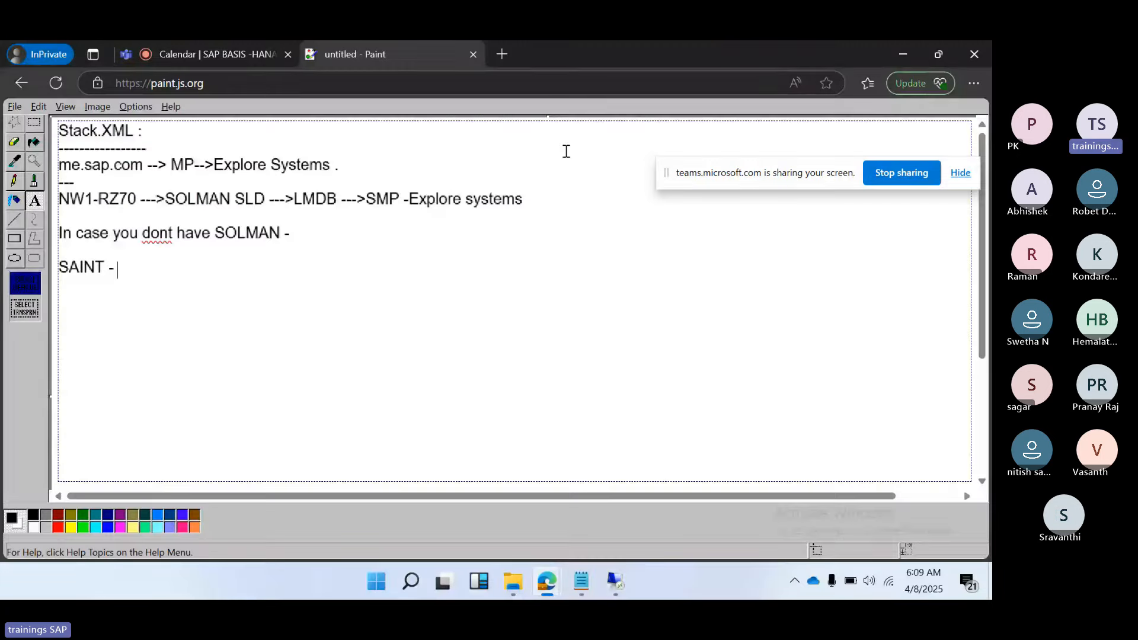
{"action": "left_click", "coordinate": [227, 52]}
{"action": "left_click", "coordinate": [355, 59]}
{"action": "left_click", "coordinate": [619, 580]}
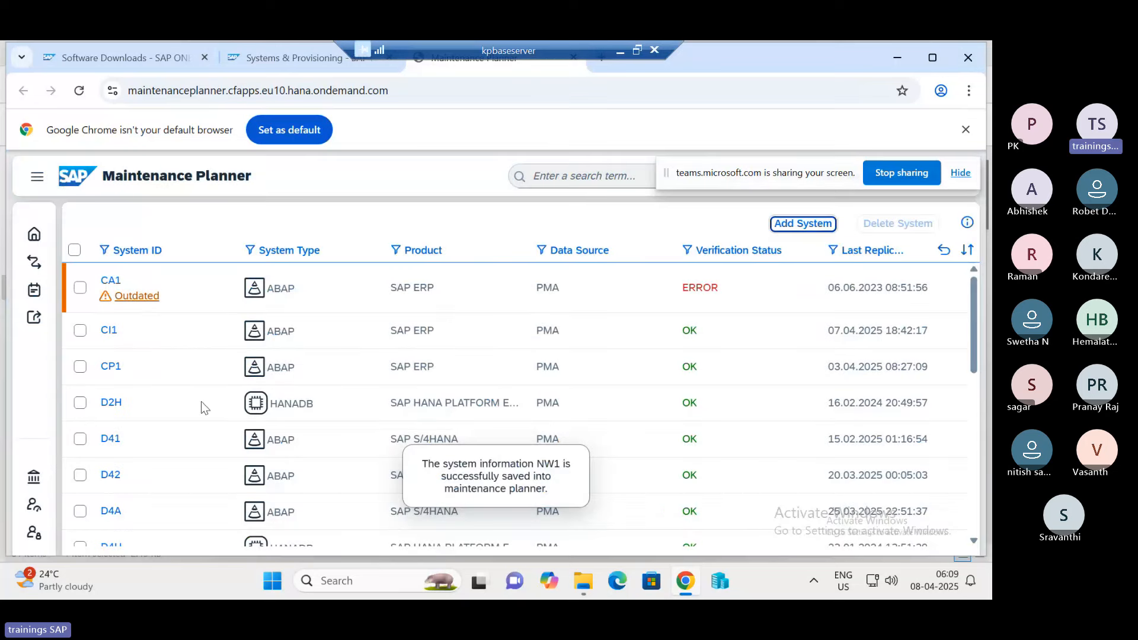
{"action": "scroll", "coordinate": [164, 418], "scroll_direction": "down", "scroll_amount": 10}
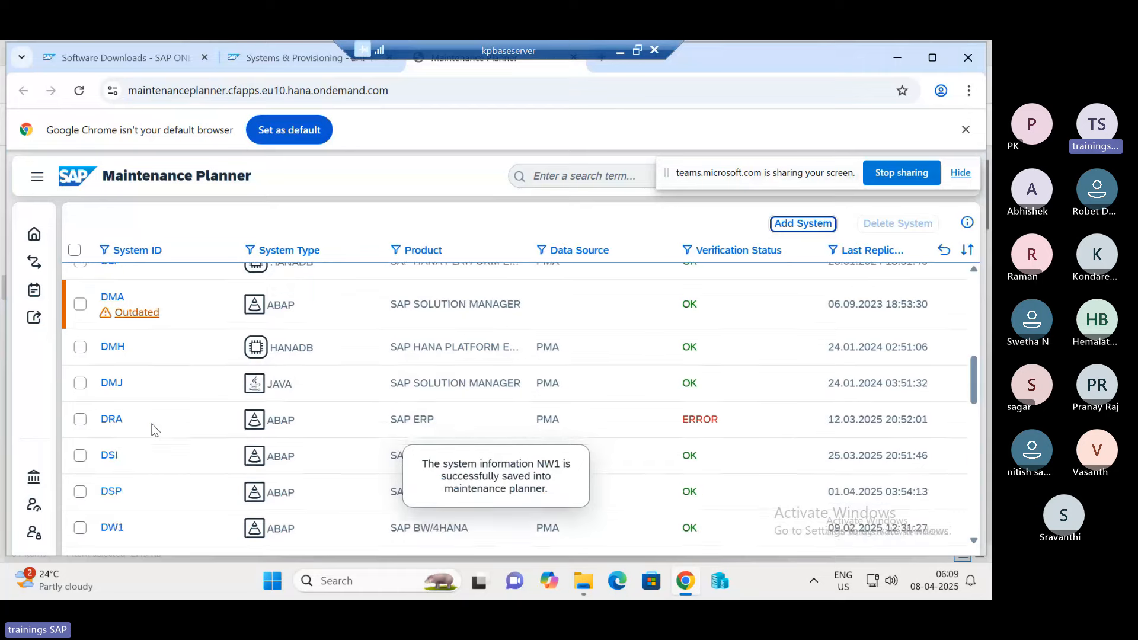
{"action": "scroll", "coordinate": [155, 428], "scroll_direction": "down", "scroll_amount": 10}
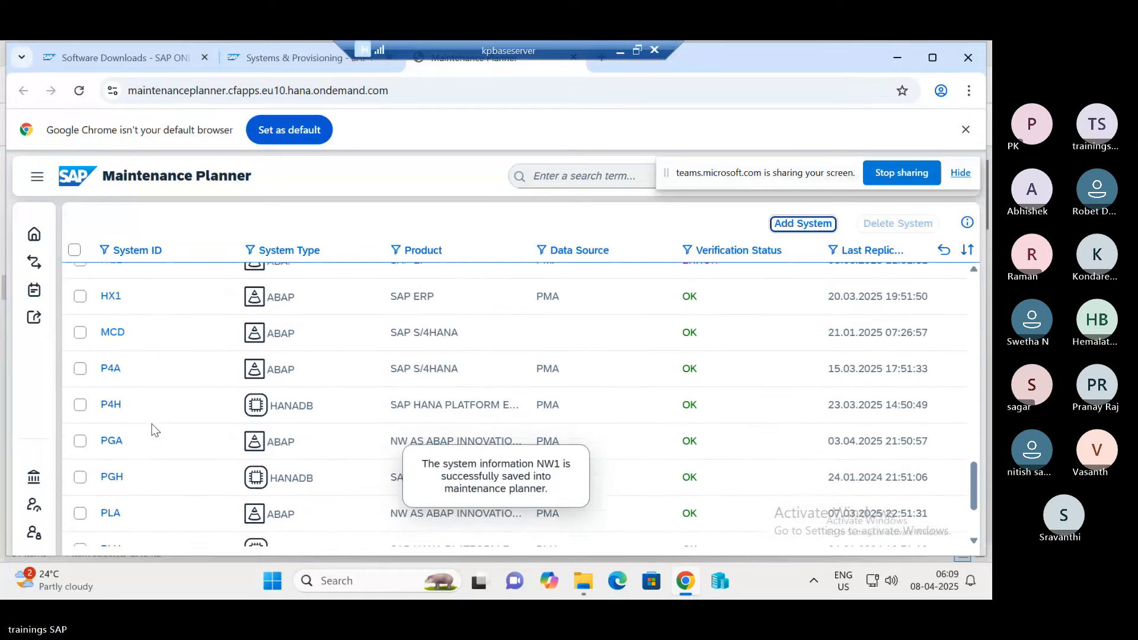
{"action": "scroll", "coordinate": [154, 428], "scroll_direction": "down", "scroll_amount": 10}
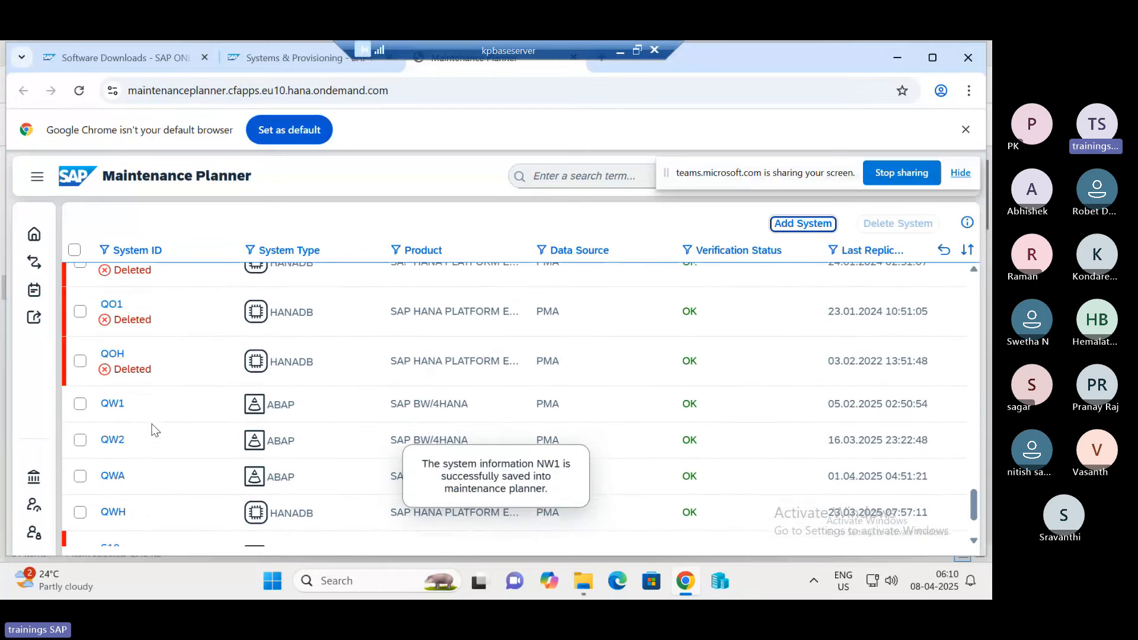
{"action": "scroll", "coordinate": [154, 428], "scroll_direction": "down", "scroll_amount": 10}
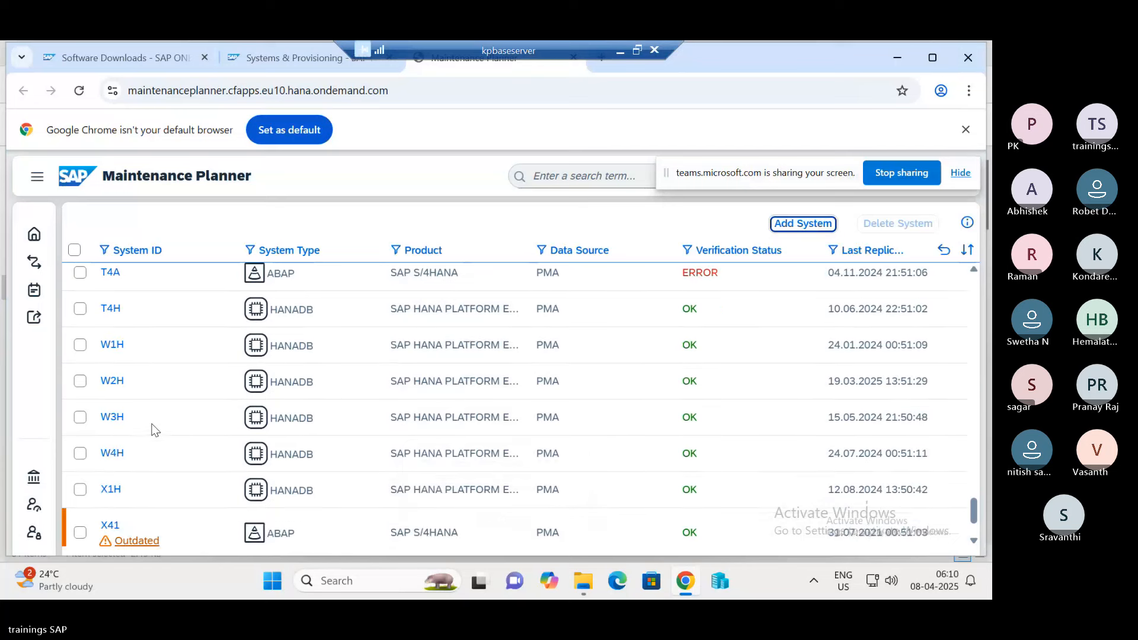
{"action": "scroll", "coordinate": [154, 428], "scroll_direction": "down", "scroll_amount": 3}
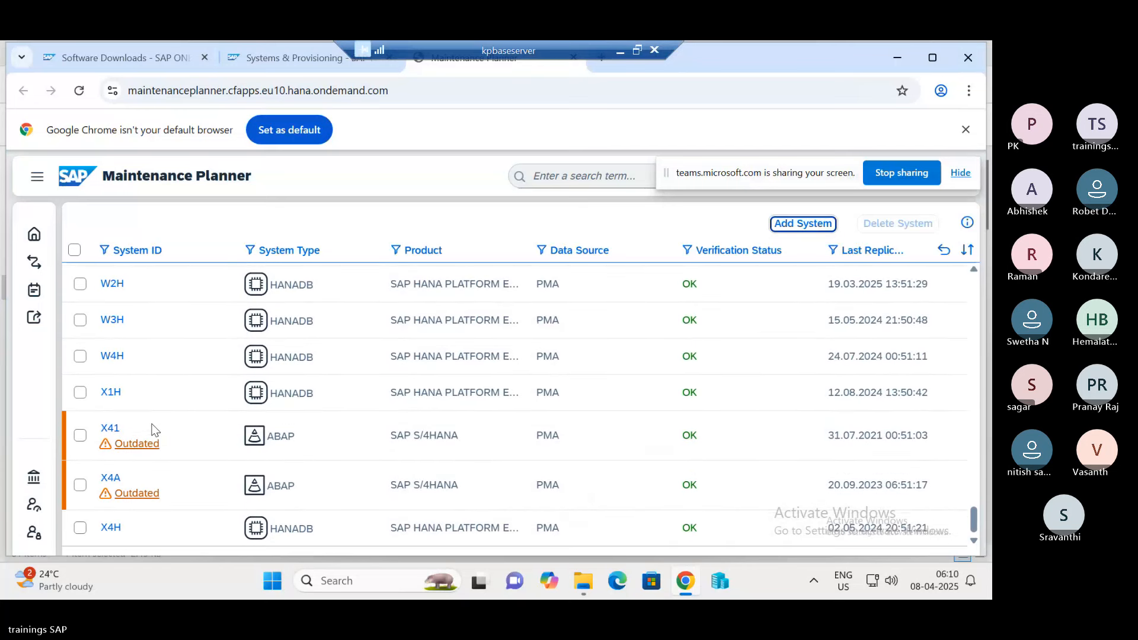
{"action": "scroll", "coordinate": [154, 428], "scroll_direction": "up", "scroll_amount": 20}
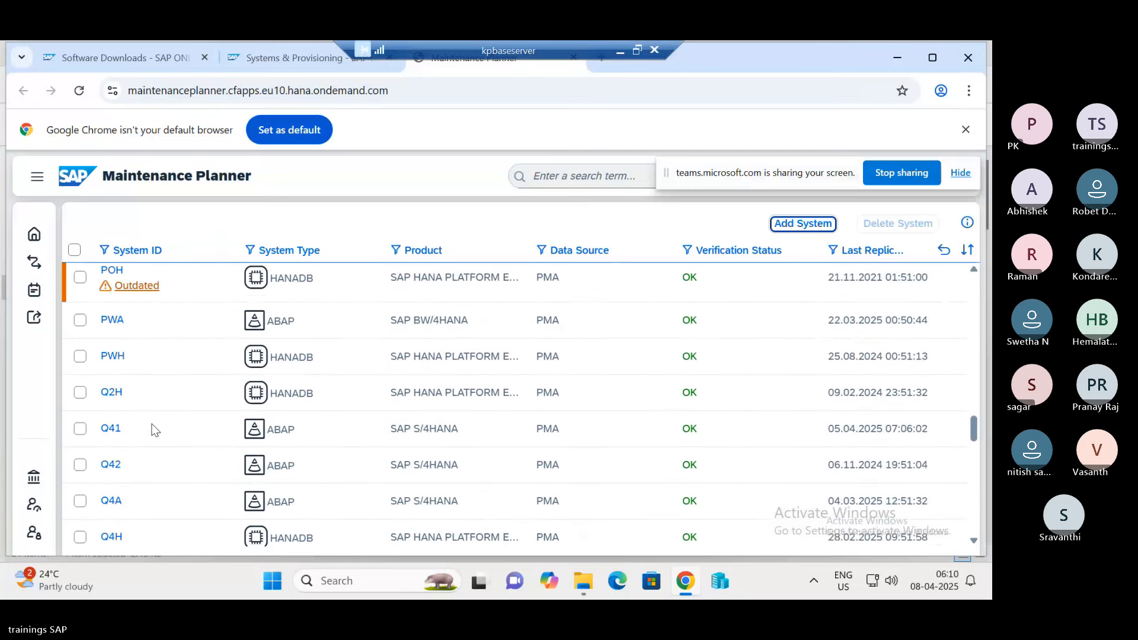
{"action": "scroll", "coordinate": [154, 428], "scroll_direction": "up", "scroll_amount": 5}
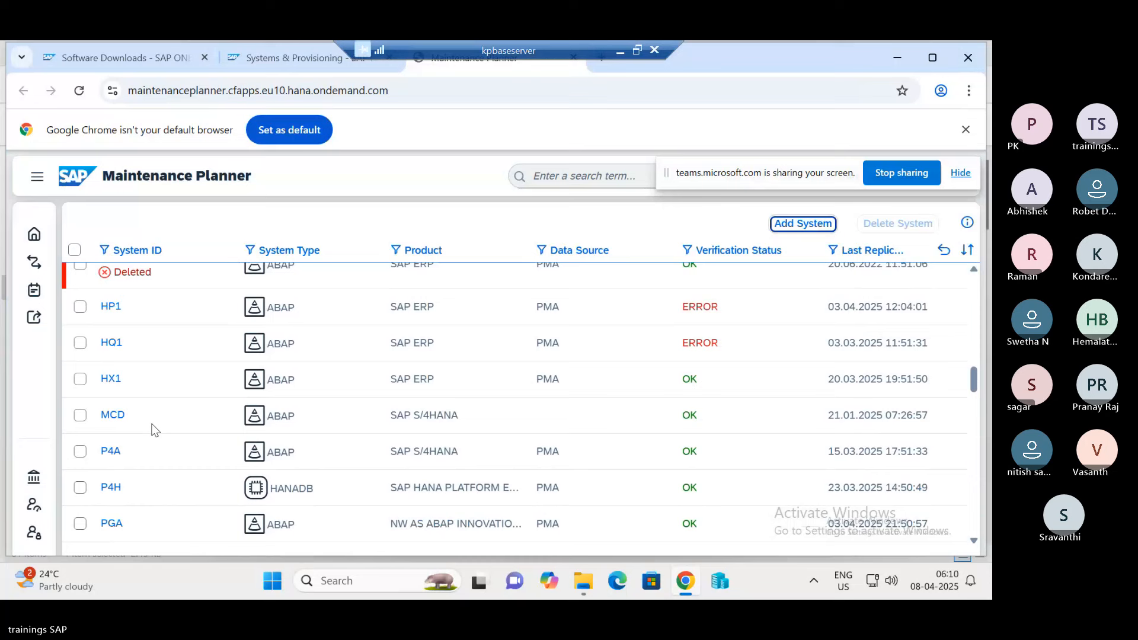
{"action": "scroll", "coordinate": [154, 428], "scroll_direction": "up", "scroll_amount": 10}
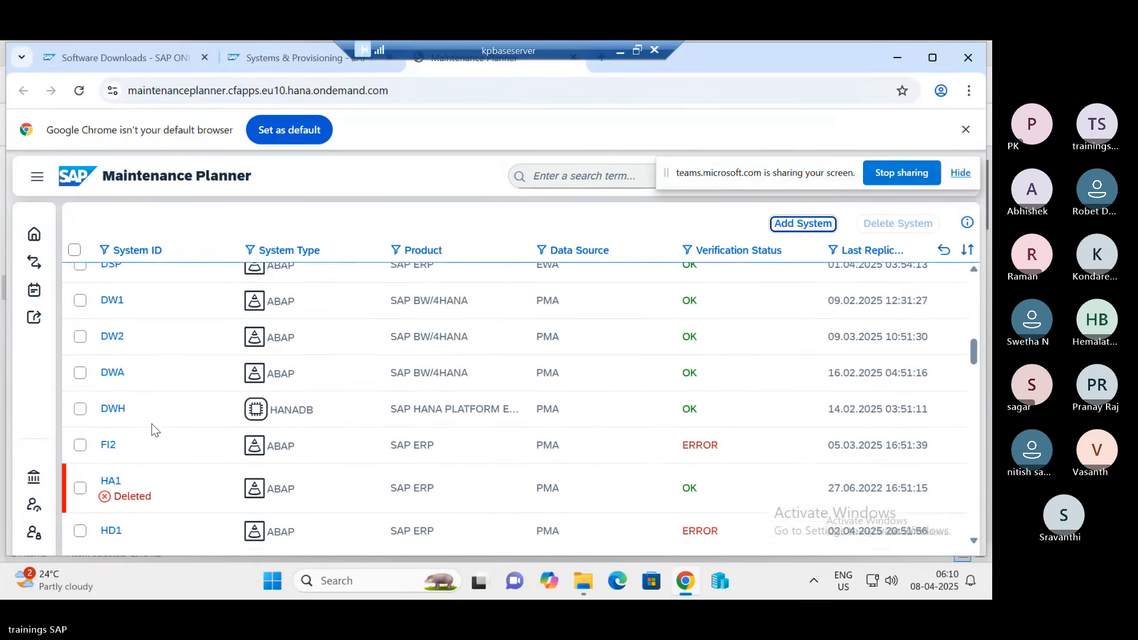
{"action": "scroll", "coordinate": [154, 428], "scroll_direction": "up", "scroll_amount": 4}
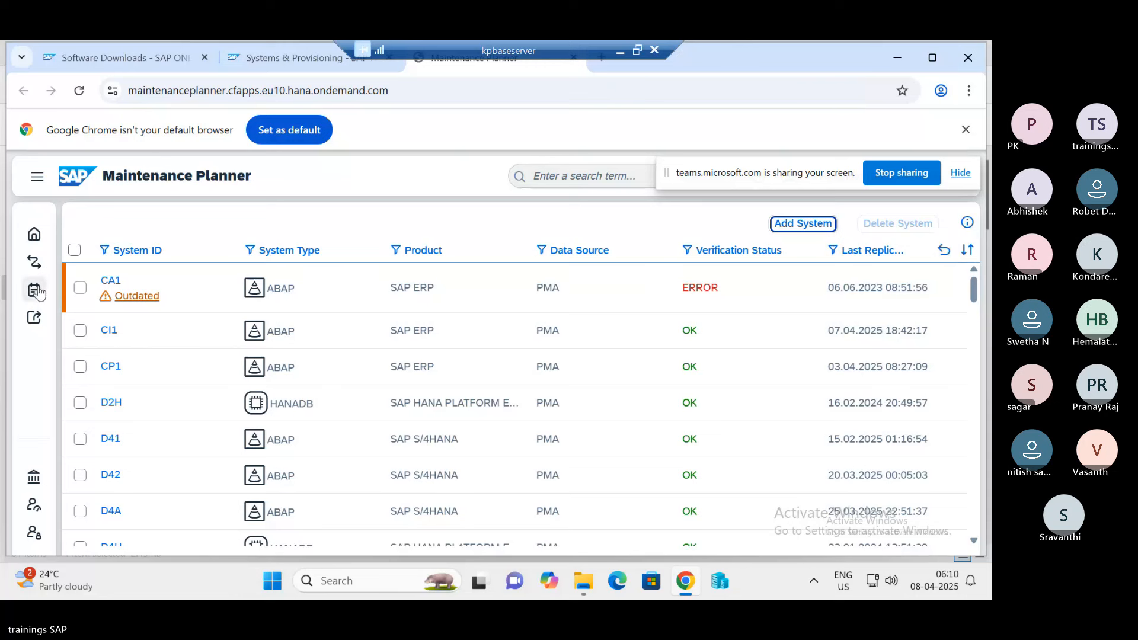
{"action": "left_click", "coordinate": [79, 90]}
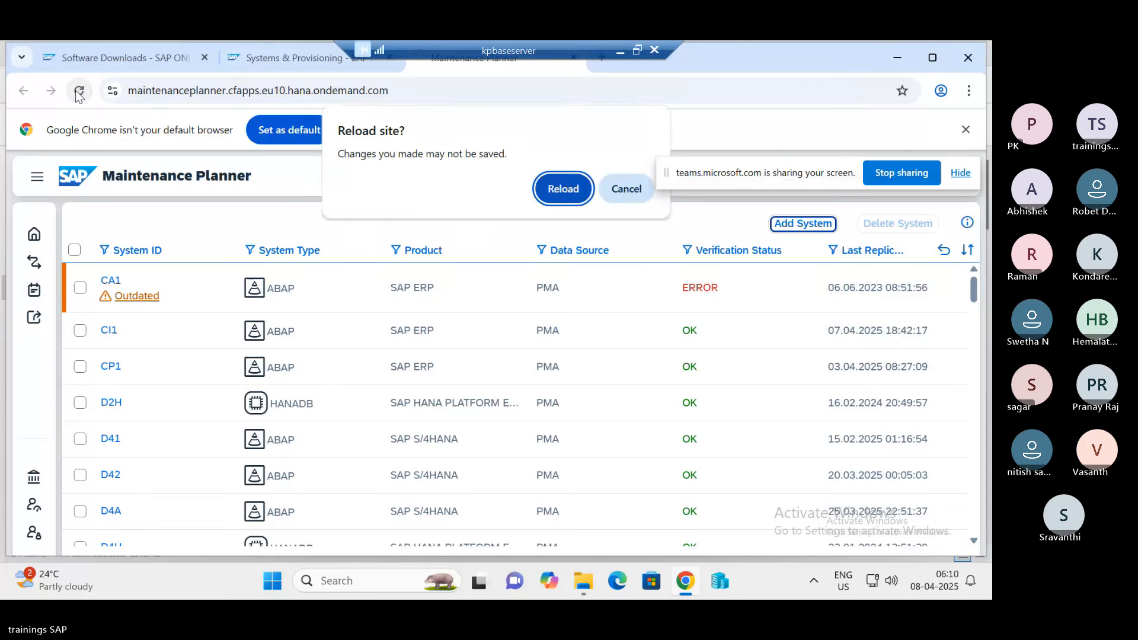
{"action": "left_click", "coordinate": [563, 188]}
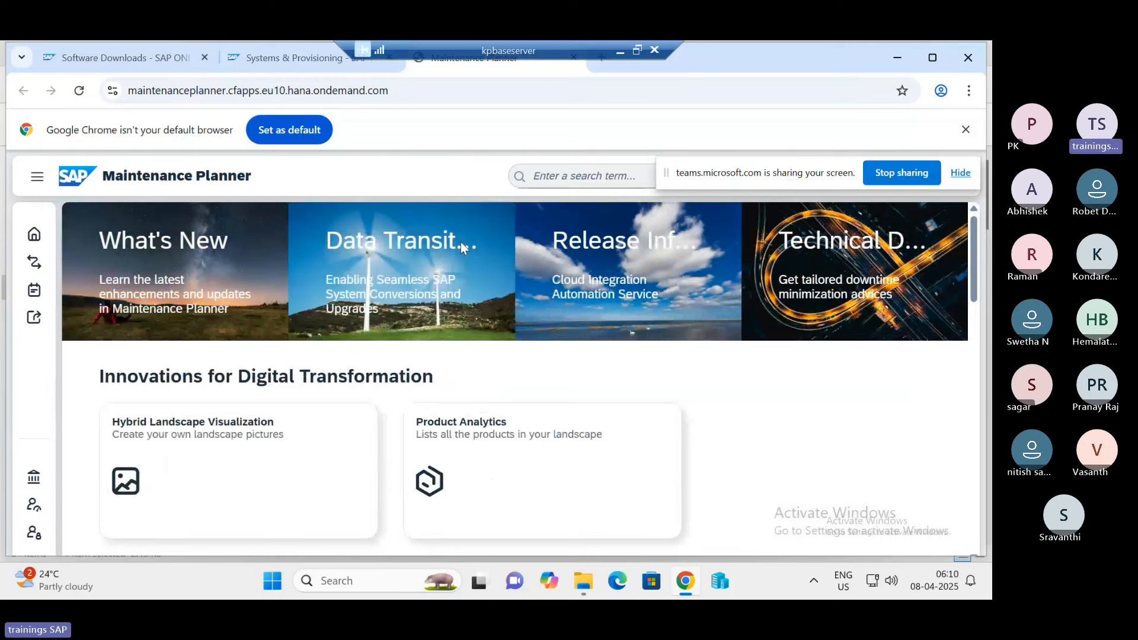
{"action": "scroll", "coordinate": [164, 458], "scroll_direction": "down", "scroll_amount": 5}
{"action": "scroll", "coordinate": [164, 458], "scroll_direction": "down", "scroll_amount": 8}
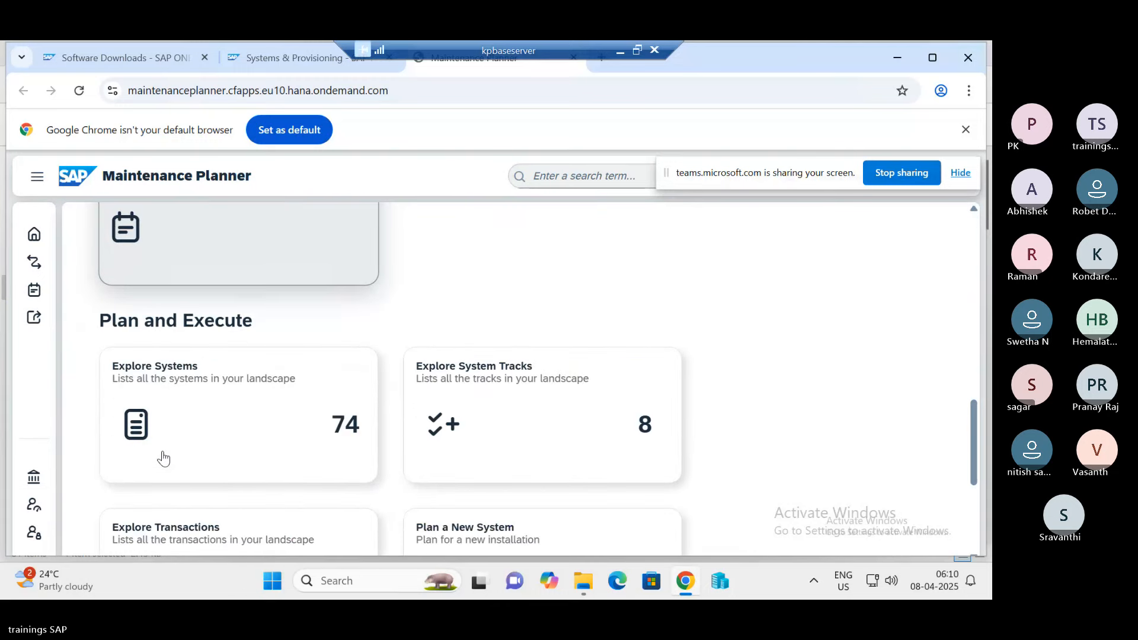
{"action": "left_click", "coordinate": [164, 449]}
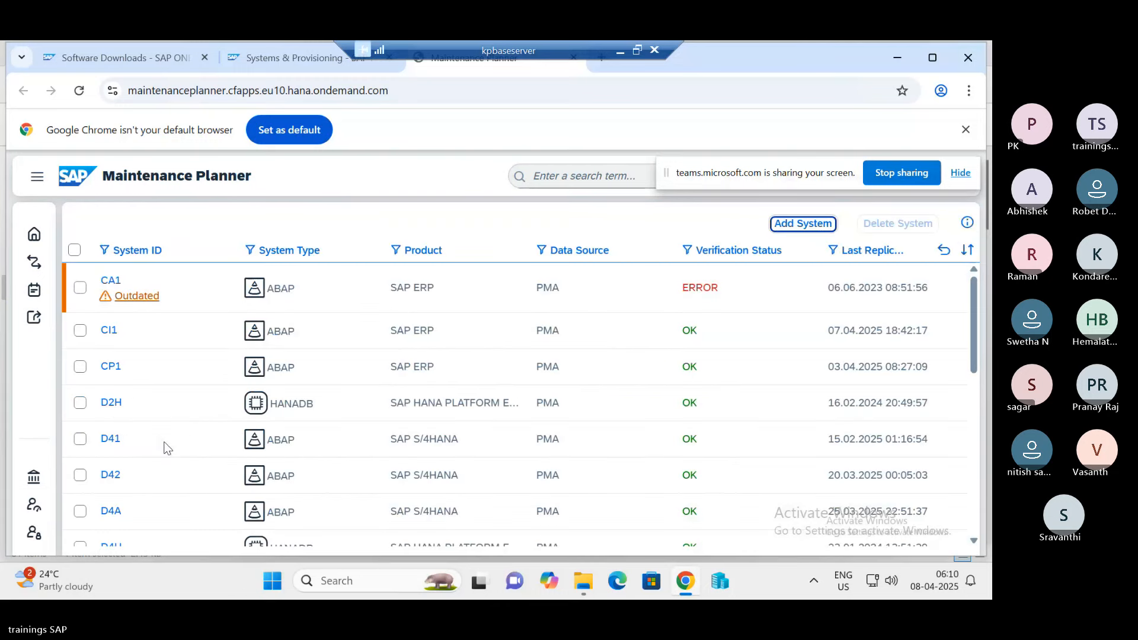
Step: Try filtering the System ID column for 'NW', which finds no match
{"action": "left_click", "coordinate": [122, 251]}
{"action": "left_click", "coordinate": [131, 283]}
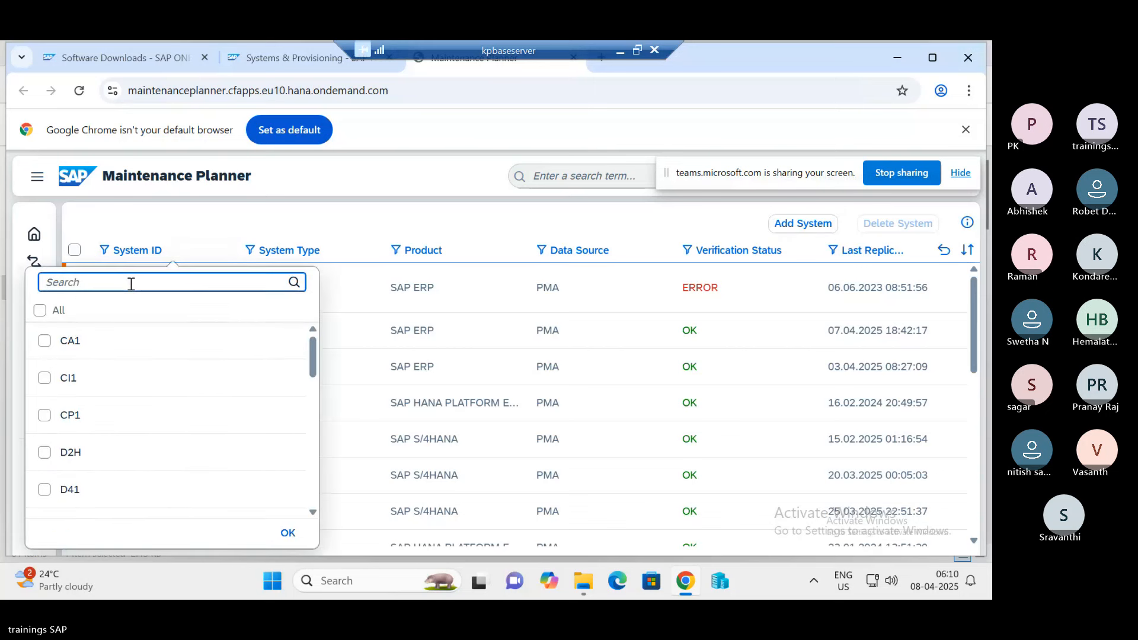
{"action": "type", "text": "NW"}
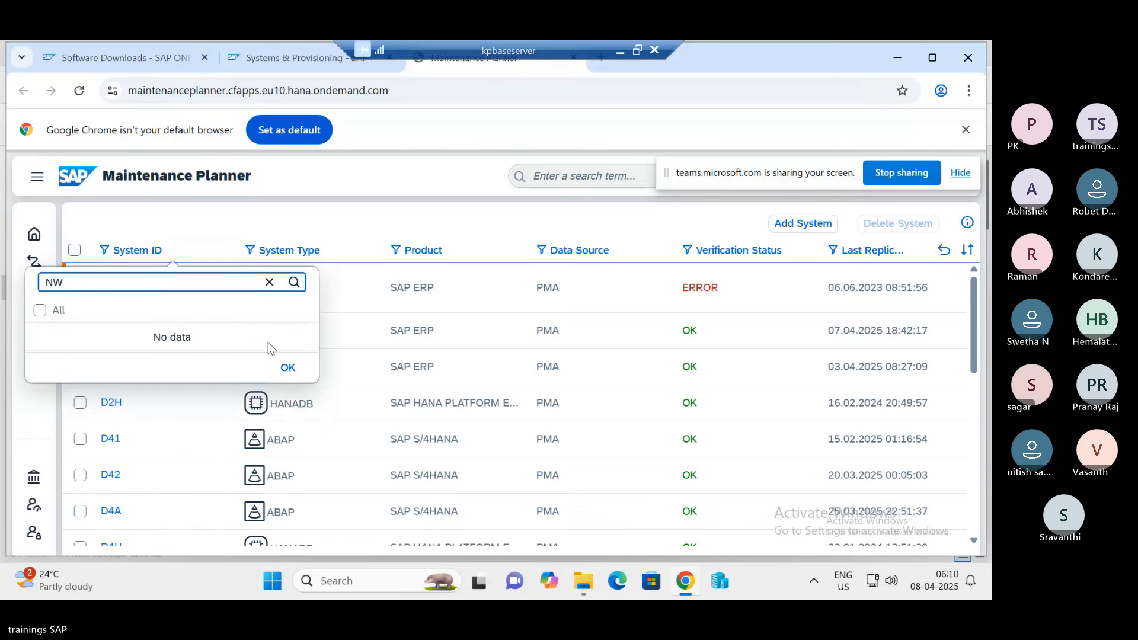
{"action": "left_click", "coordinate": [285, 367]}
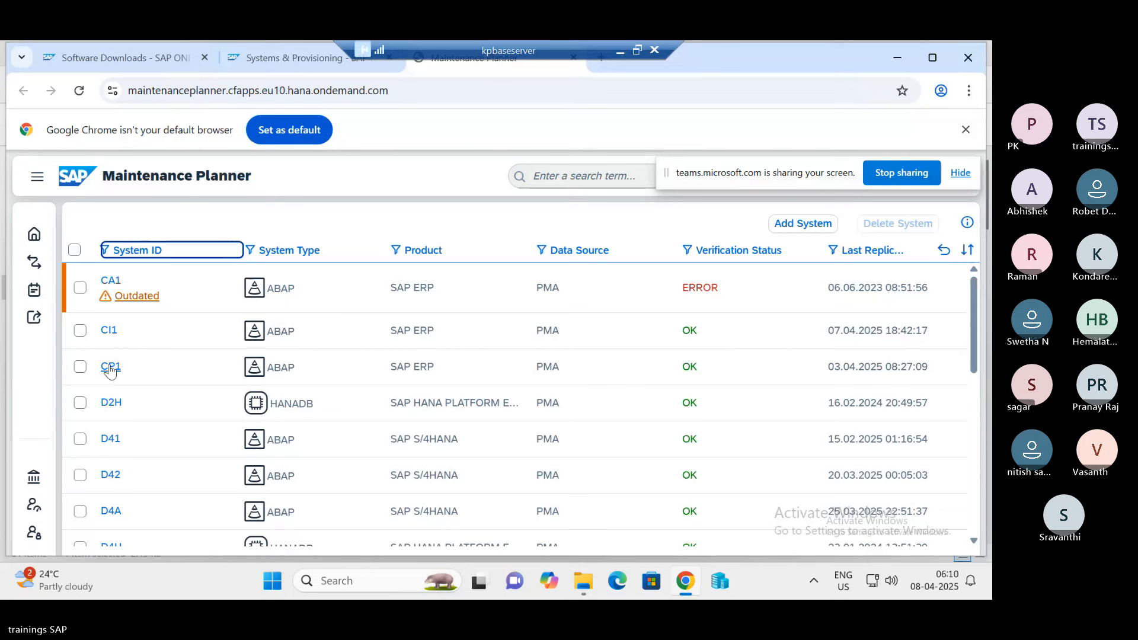
Step: Filter the System ID column to show only MCD
{"action": "left_click", "coordinate": [136, 250]}
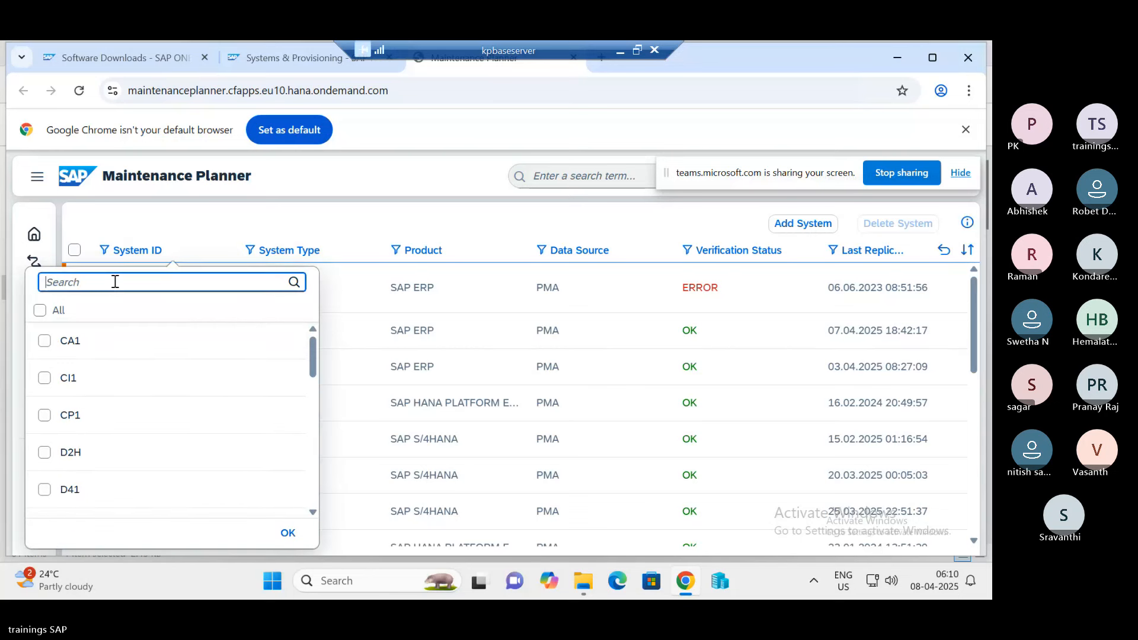
{"action": "type", "text": "E"}
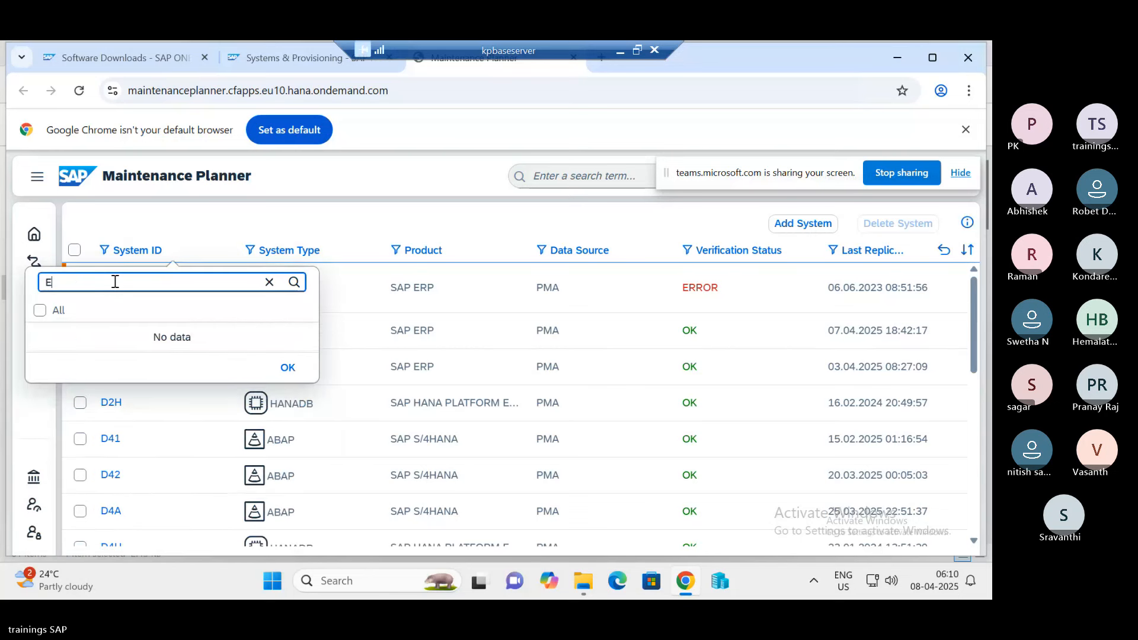
{"action": "key", "text": "BackSpace"}
{"action": "type", "text": "MC"}
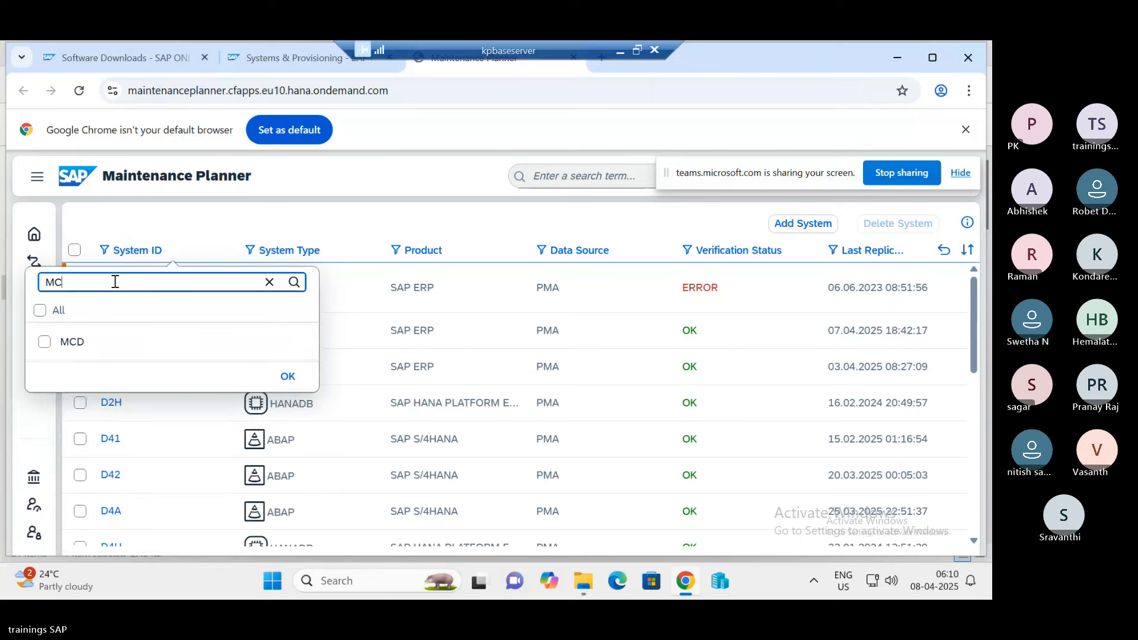
{"action": "type", "text": "D"}
{"action": "left_click", "coordinate": [152, 351]}
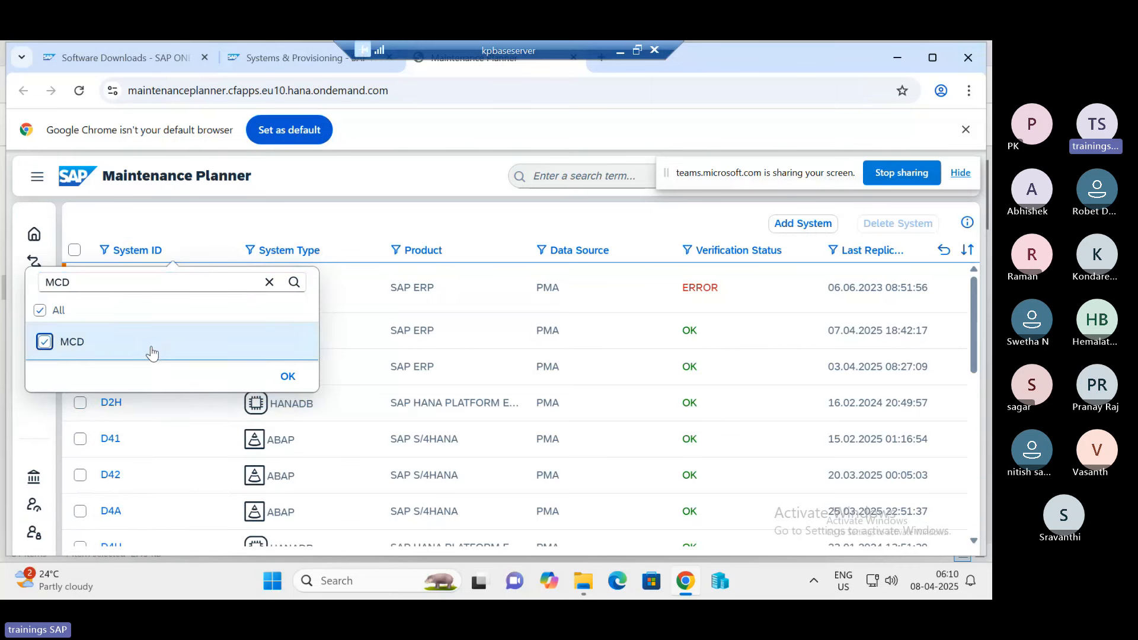
{"action": "left_click", "coordinate": [287, 377]}
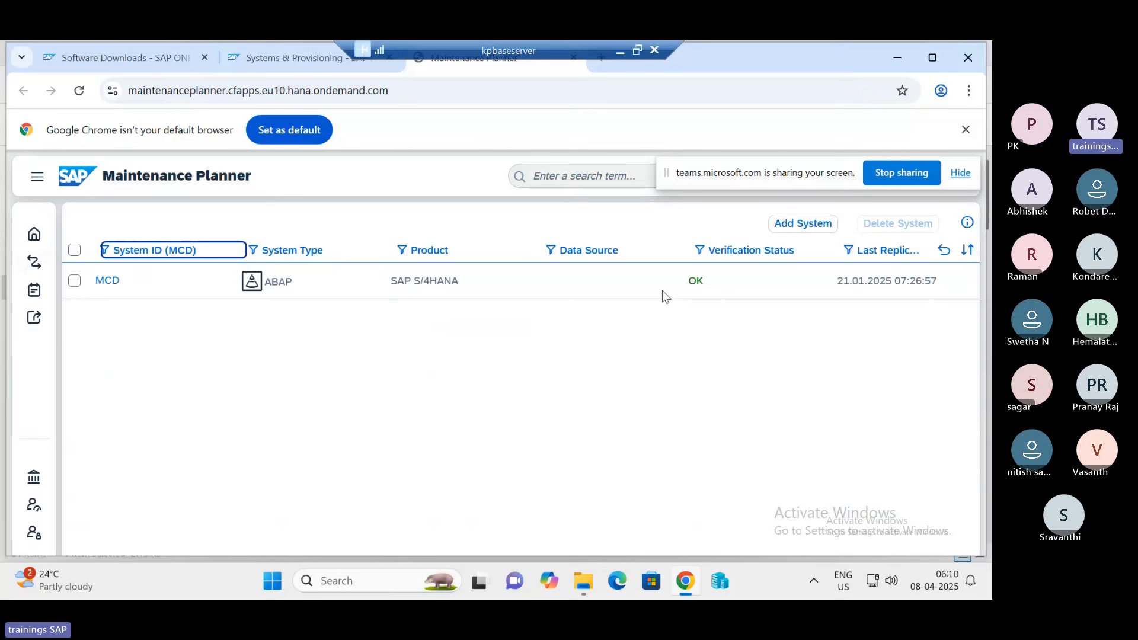
Step: Review MCD's installed S/4HANA 2022 product stack under system details, then return to its overview
{"action": "left_click", "coordinate": [105, 284]}
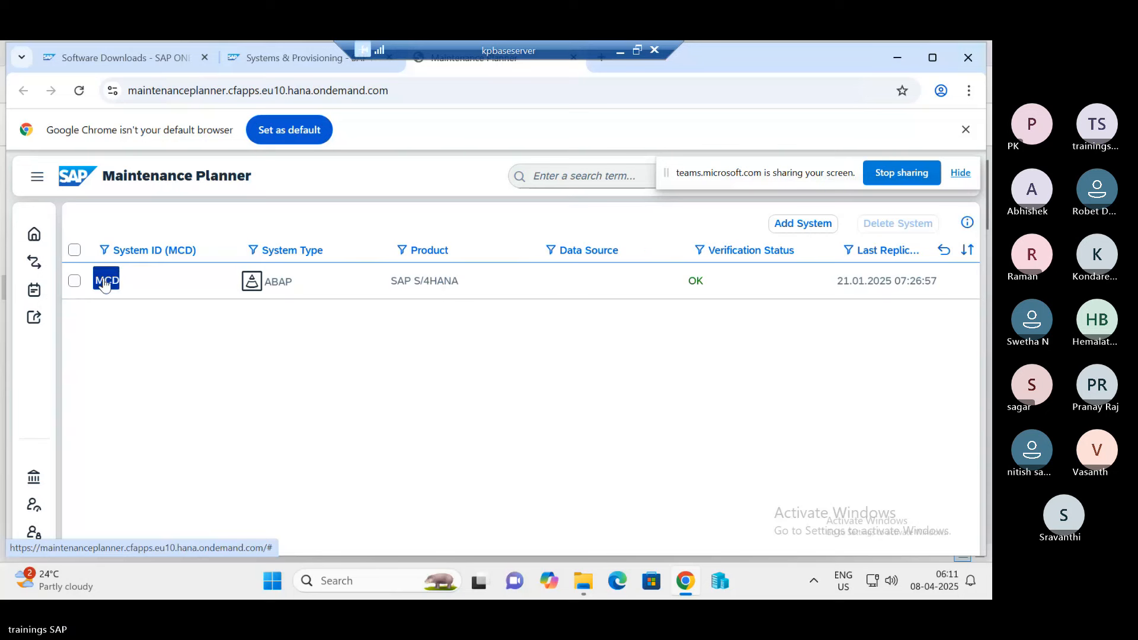
{"action": "scroll", "coordinate": [226, 310], "scroll_direction": "down", "scroll_amount": 2}
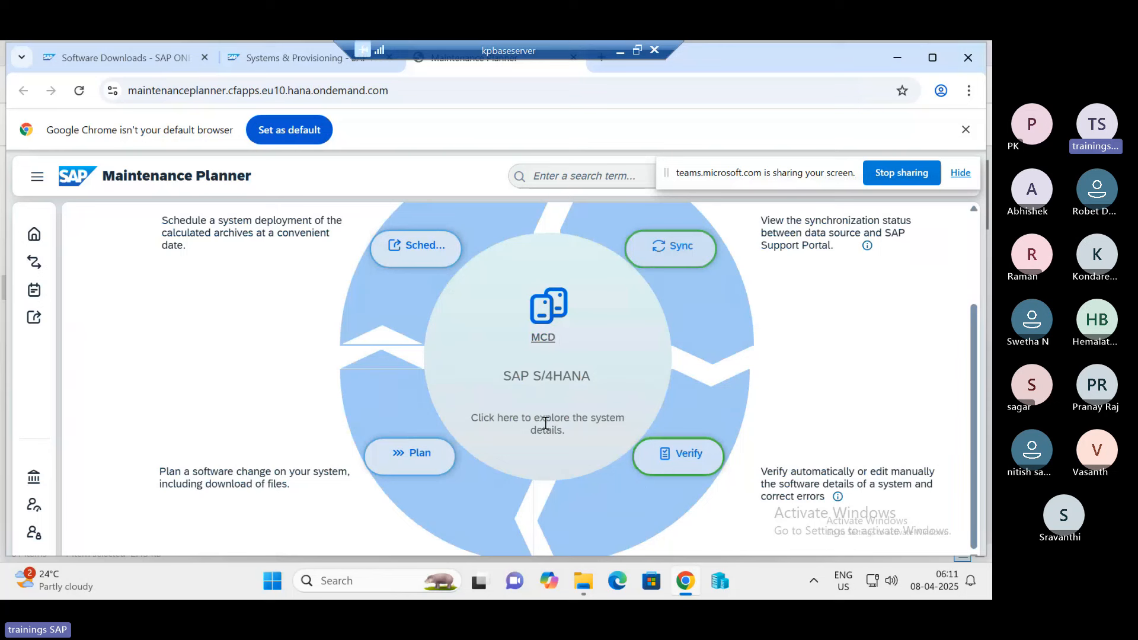
{"action": "left_click", "coordinate": [544, 335]}
{"action": "left_click", "coordinate": [158, 316]}
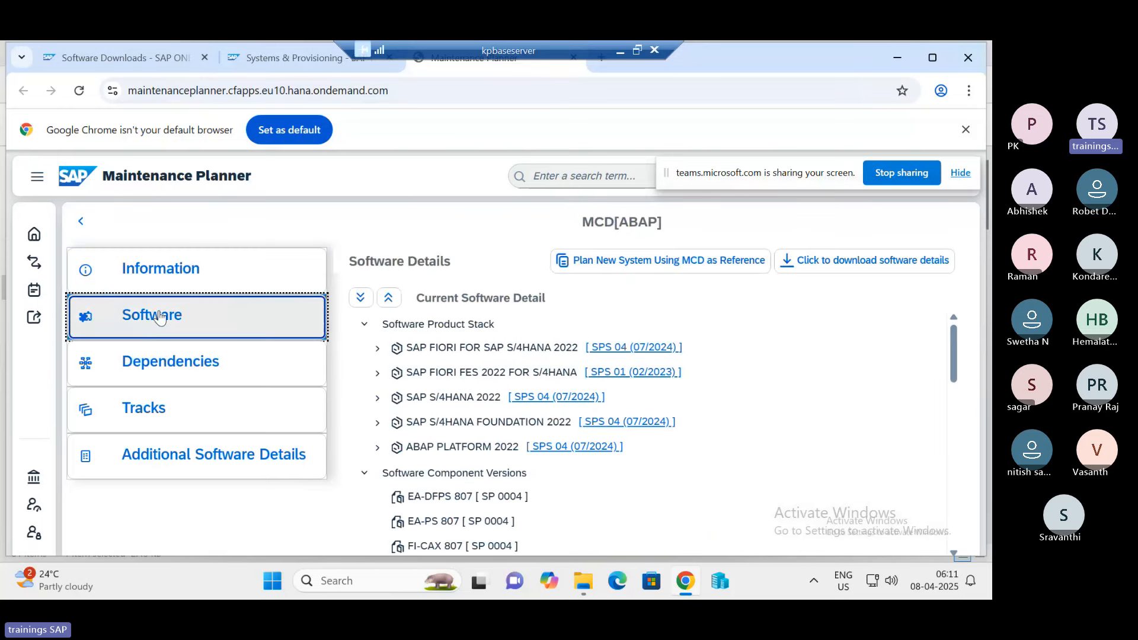
{"action": "left_click_drag", "start_coordinate": [439, 348], "coordinate": [474, 431]}
{"action": "scroll", "coordinate": [467, 437], "scroll_direction": "down", "scroll_amount": 10}
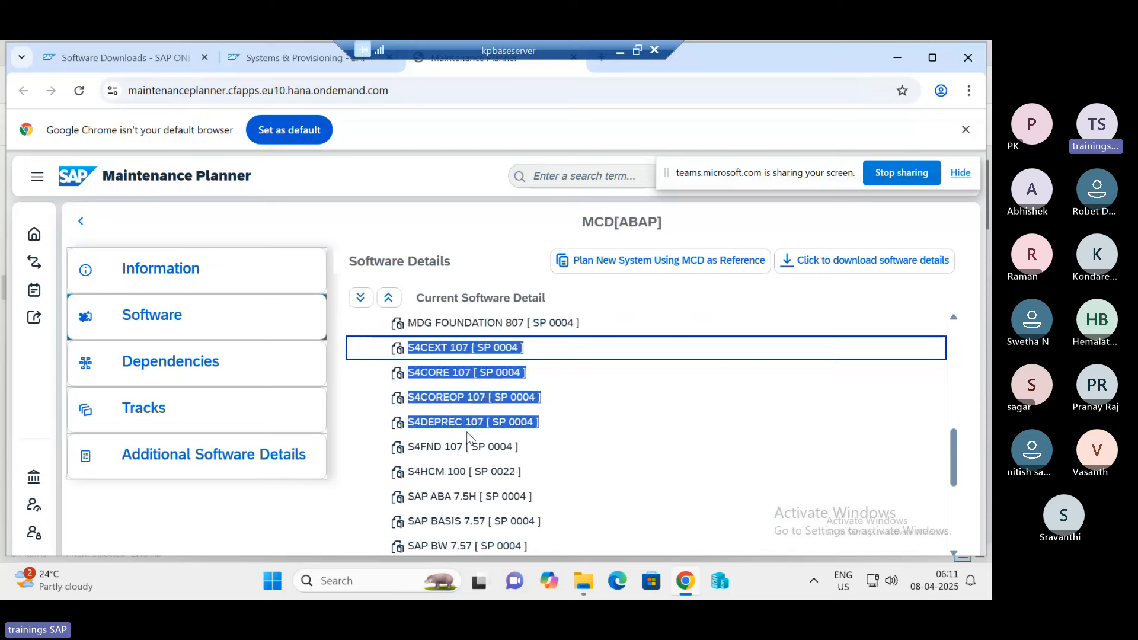
{"action": "scroll", "coordinate": [467, 437], "scroll_direction": "up", "scroll_amount": 10}
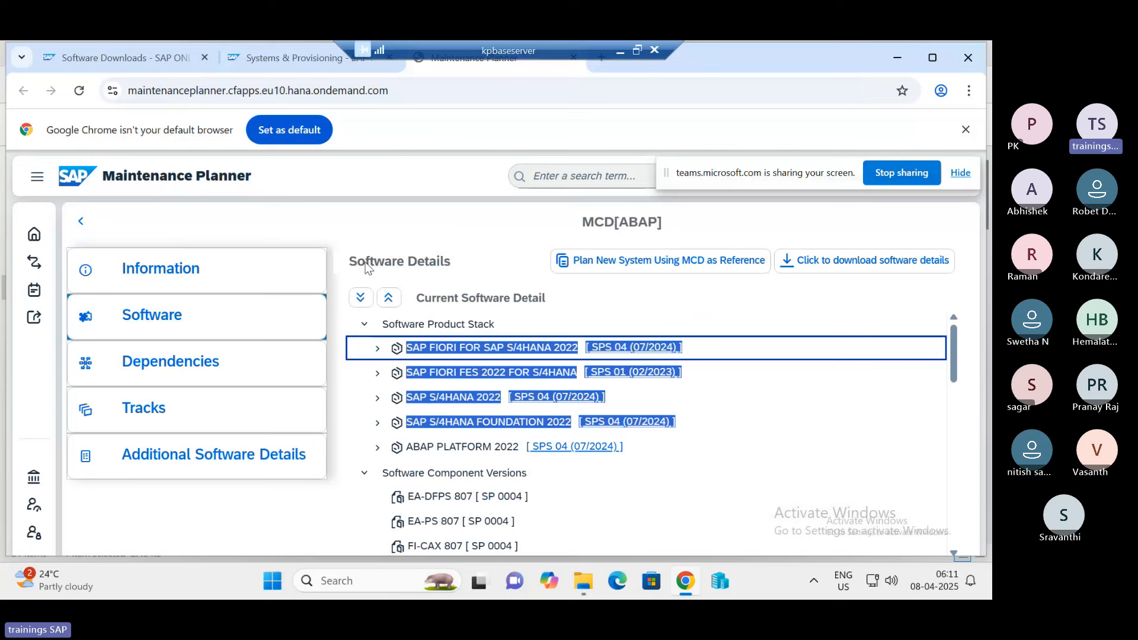
{"action": "left_click", "coordinate": [80, 222]}
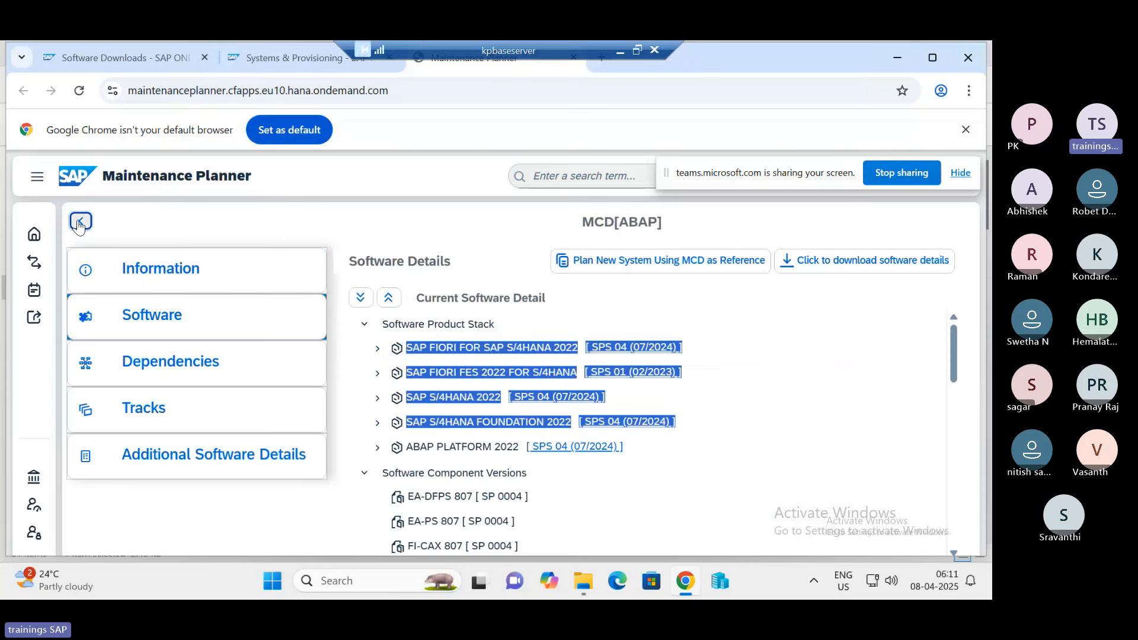
{"action": "scroll", "coordinate": [166, 432], "scroll_direction": "down", "scroll_amount": 3}
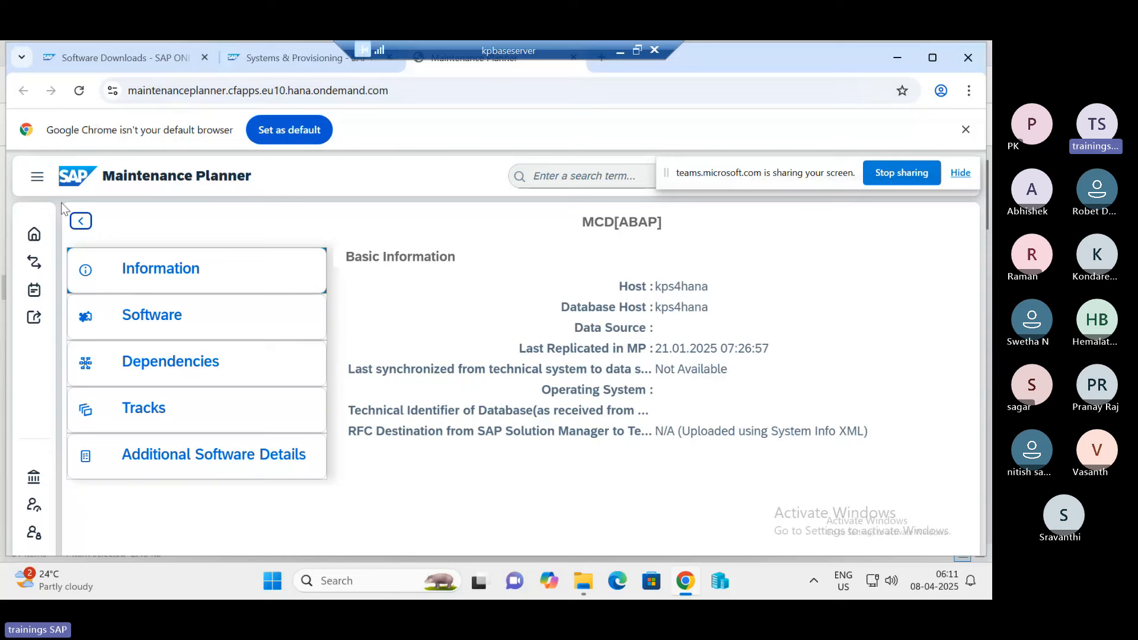
{"action": "left_click", "coordinate": [81, 222]}
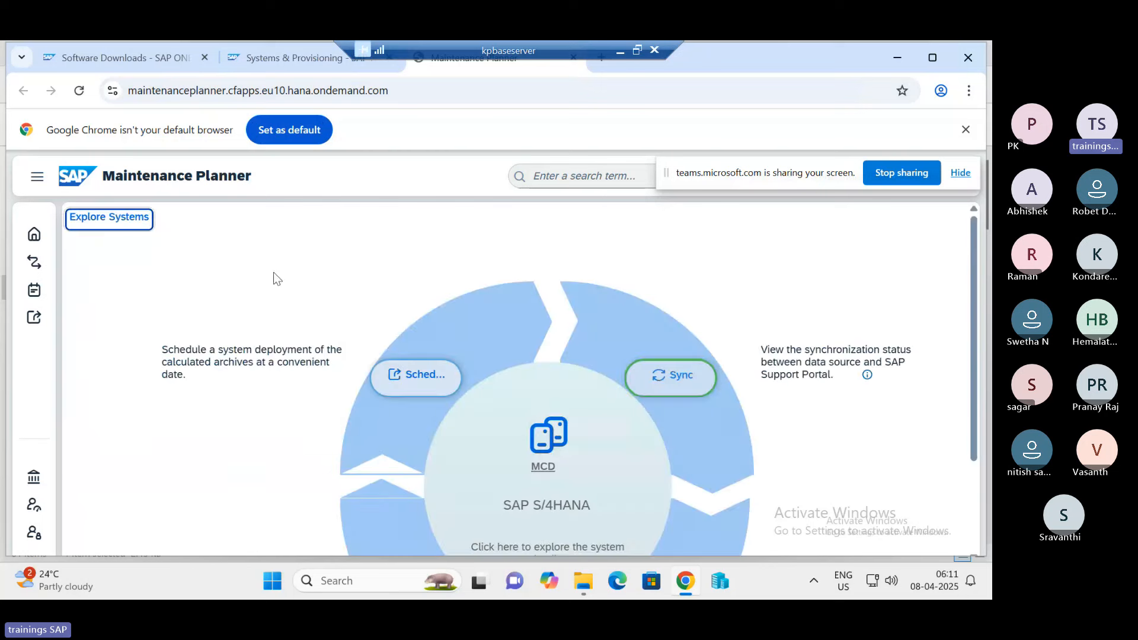
Step: Create plan MP_MCD_20250408_024148 for MCD from the Explore Systems circle
{"action": "scroll", "coordinate": [369, 414], "scroll_direction": "down", "scroll_amount": 2}
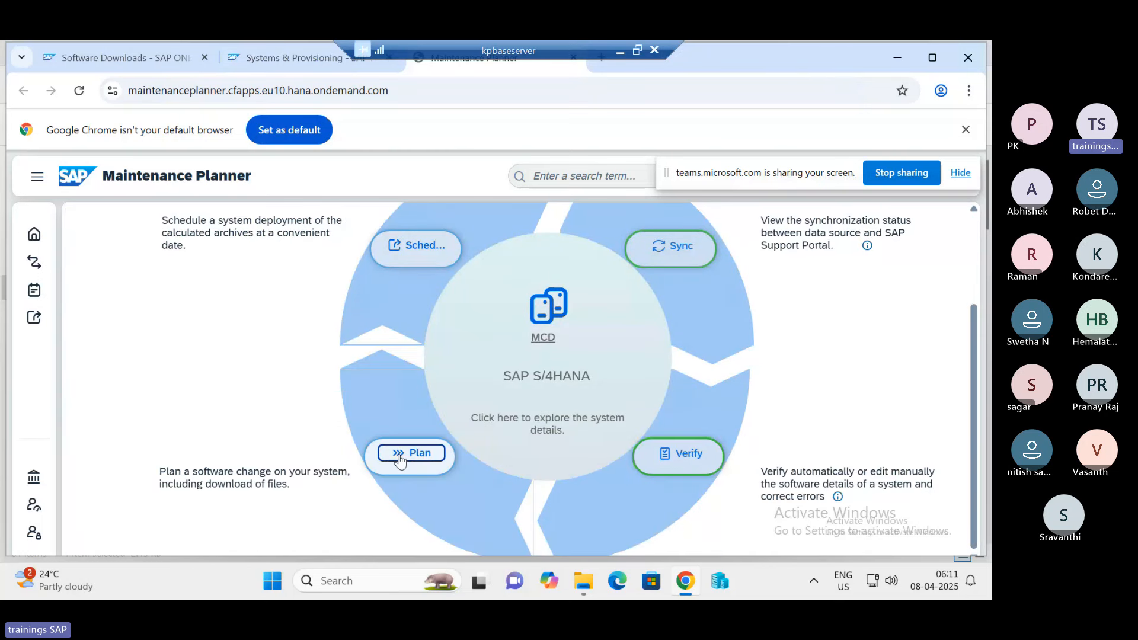
{"action": "left_click", "coordinate": [400, 454]}
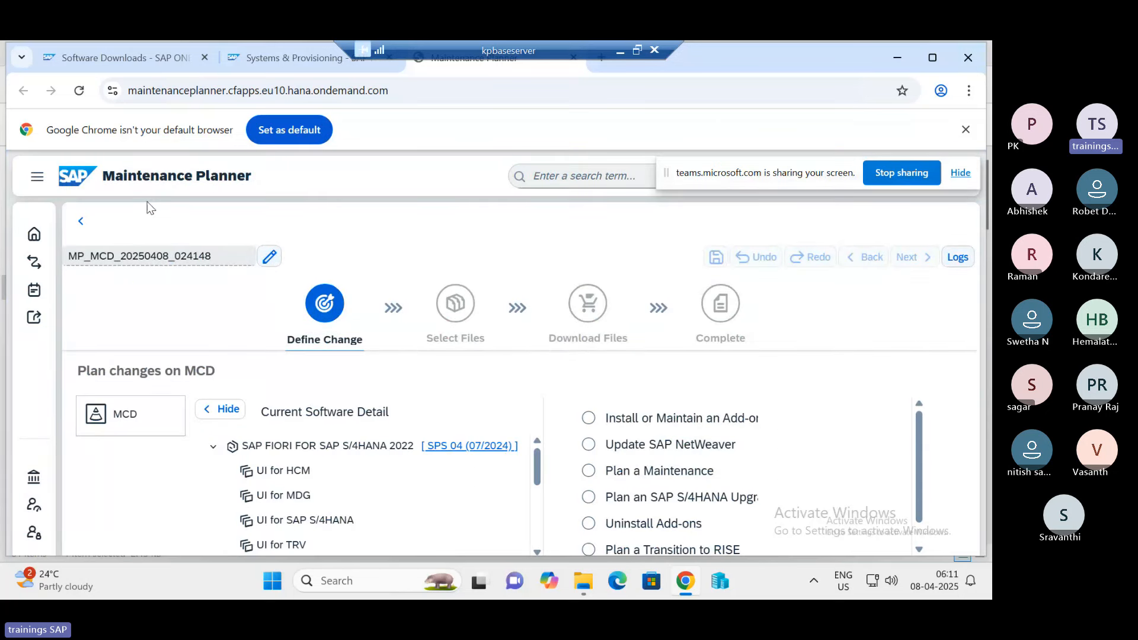
Step: Open the SAP S/4HANA 2022 logon screen, client 100, from SAP Logon in the other remote session
{"action": "left_click", "coordinate": [618, 50]}
{"action": "mouse_move", "coordinate": [610, 564]}
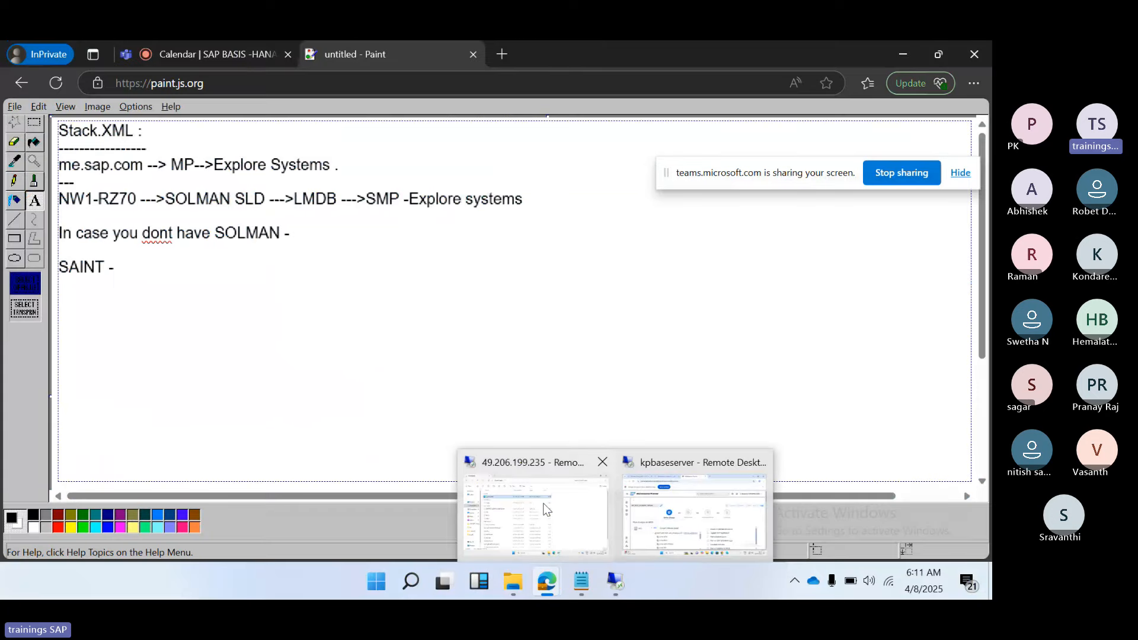
{"action": "left_click", "coordinate": [518, 481]}
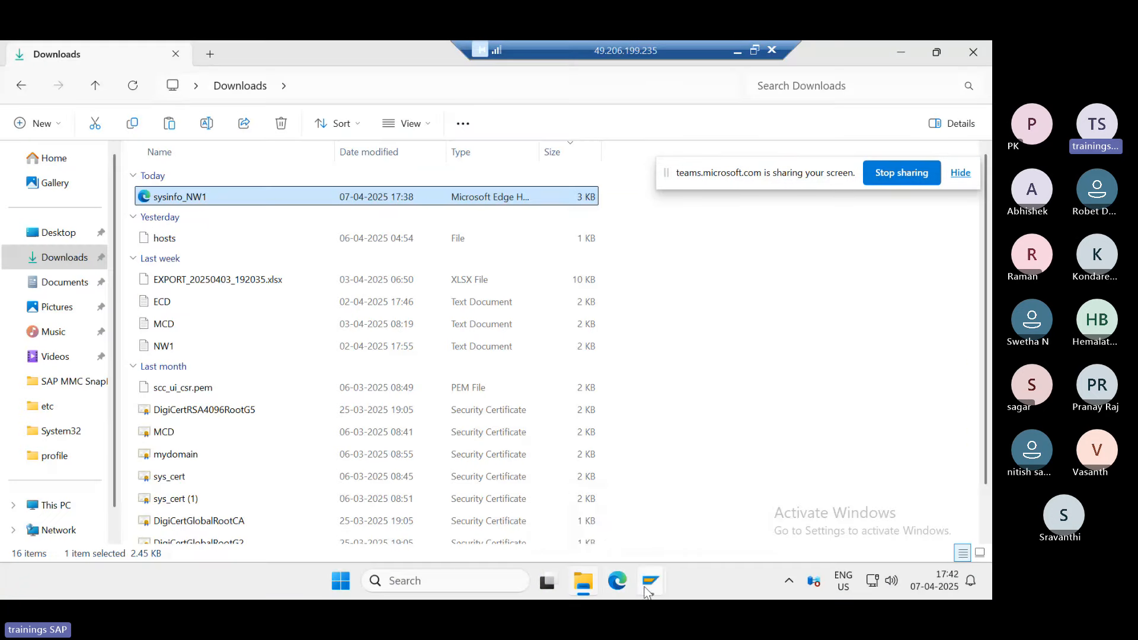
{"action": "mouse_move", "coordinate": [651, 581]}
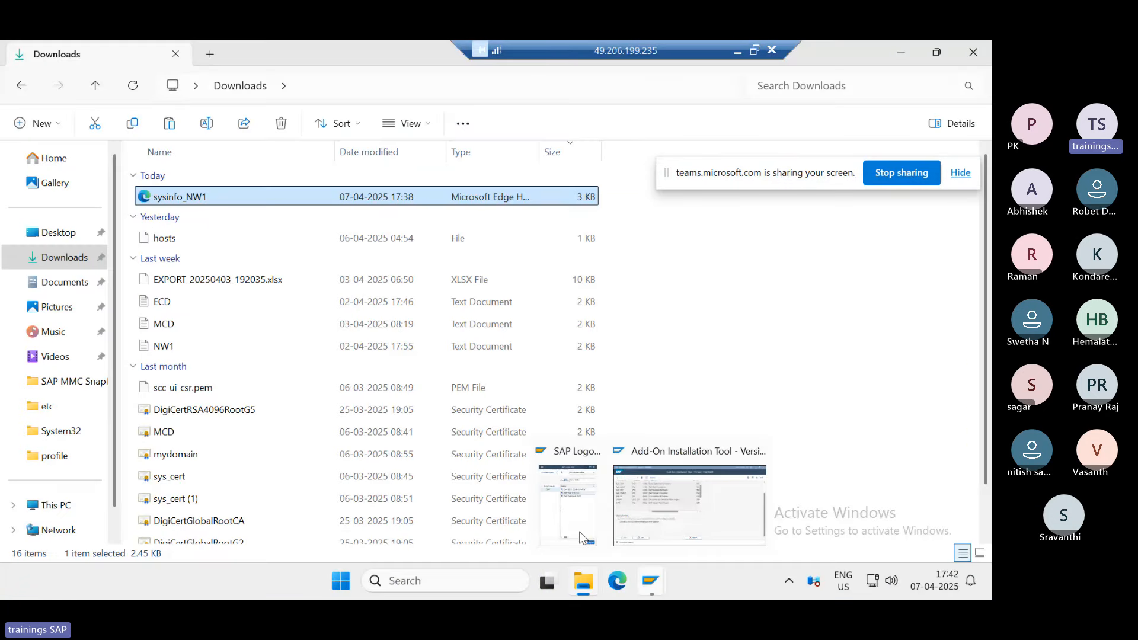
{"action": "left_click", "coordinate": [580, 536]}
{"action": "left_click", "coordinate": [252, 254]}
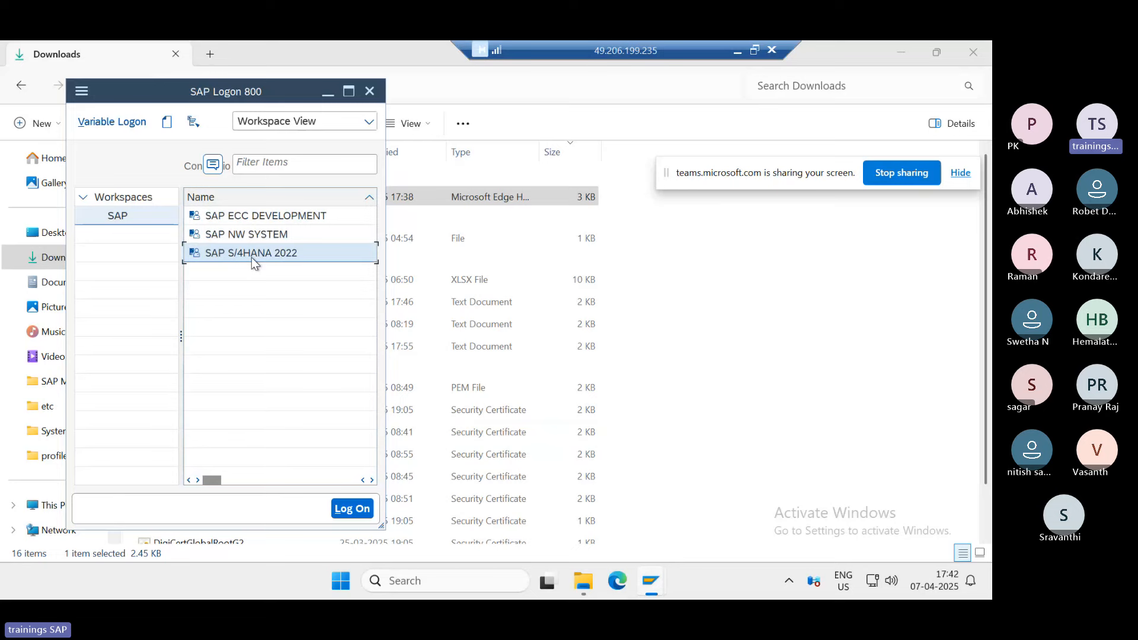
{"action": "double_click", "coordinate": [251, 255]}
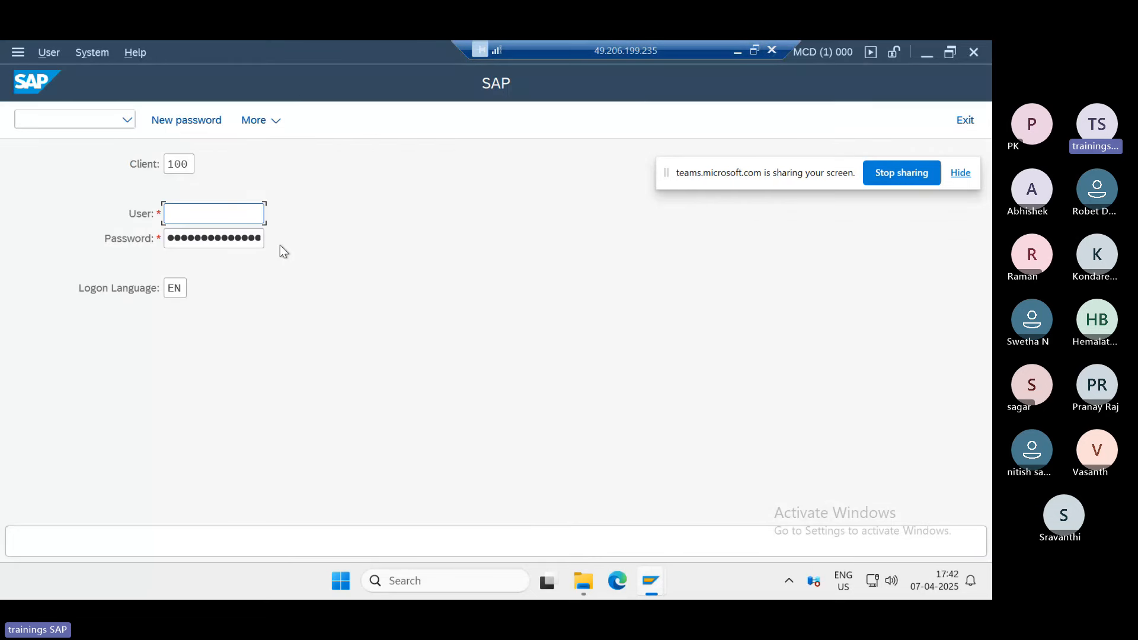
{"action": "left_click", "coordinate": [736, 52]}
Step: Collapse the current S/4HANA 2022 software nodes and select Plan an SAP S/4HANA Upgrade
{"action": "mouse_move", "coordinate": [614, 582]}
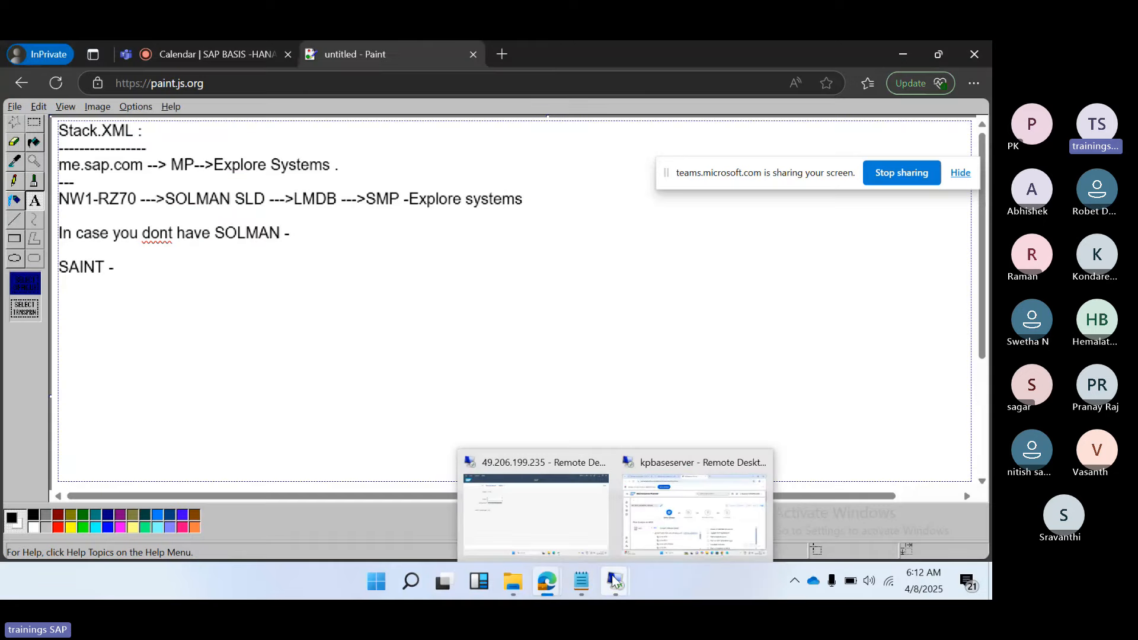
{"action": "left_click", "coordinate": [657, 502]}
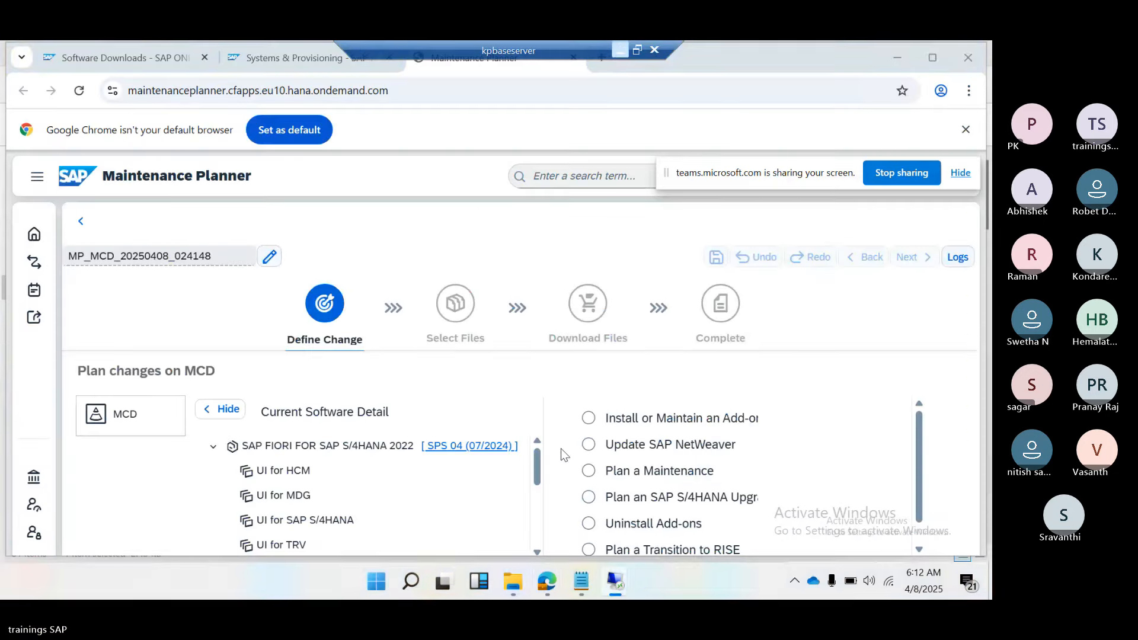
{"action": "left_click", "coordinate": [213, 447]}
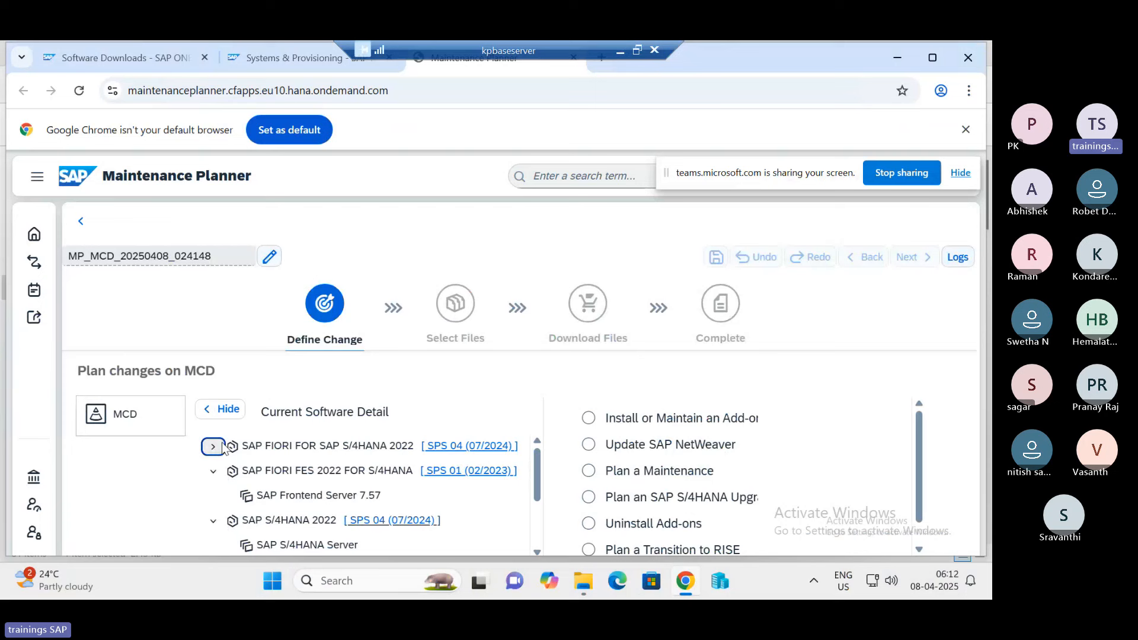
{"action": "left_click", "coordinate": [213, 471]}
{"action": "left_click", "coordinate": [213, 496]}
{"action": "left_click", "coordinate": [203, 528]}
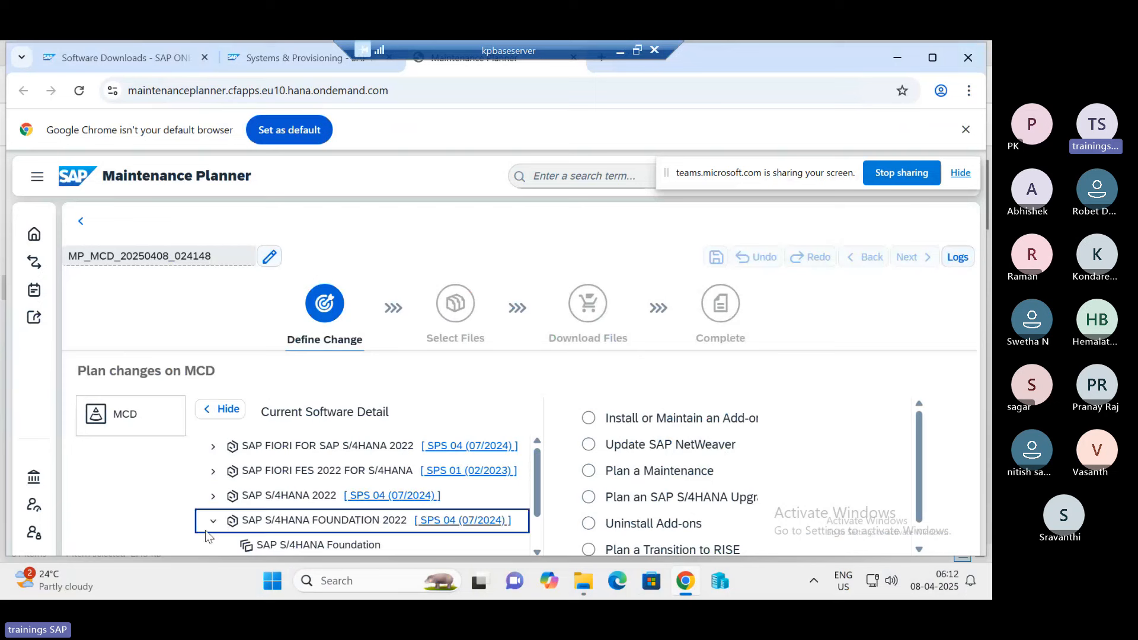
{"action": "left_click", "coordinate": [213, 522]}
{"action": "scroll", "coordinate": [213, 522], "scroll_direction": "down", "scroll_amount": 1}
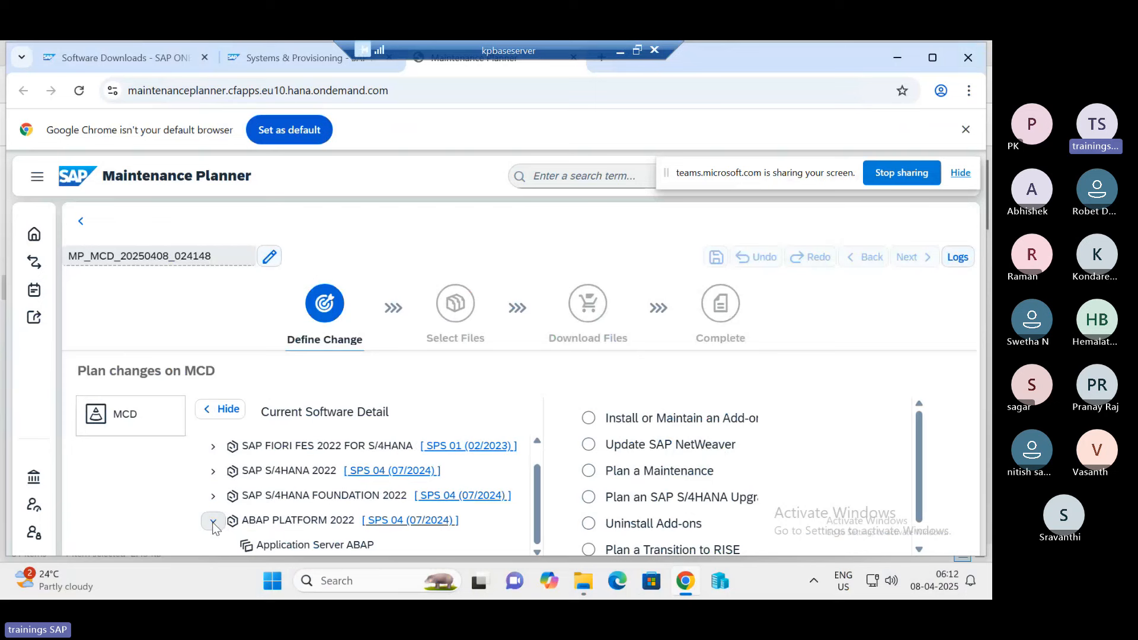
{"action": "left_click", "coordinate": [213, 521]}
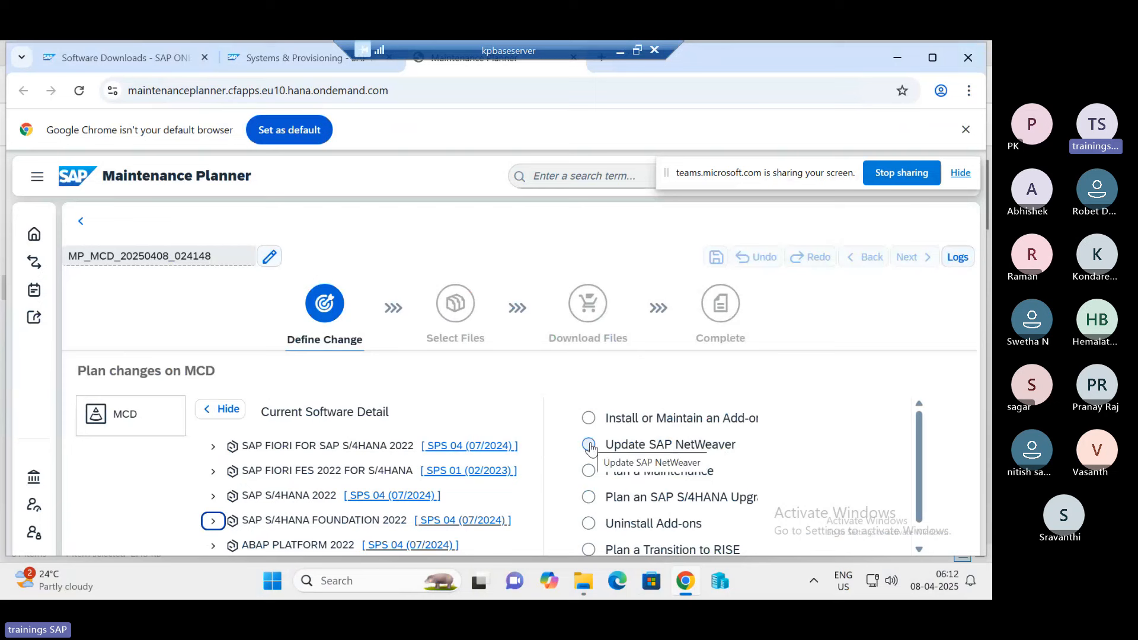
{"action": "left_click", "coordinate": [589, 498]}
{"action": "scroll", "coordinate": [406, 515], "scroll_direction": "down", "scroll_amount": 2}
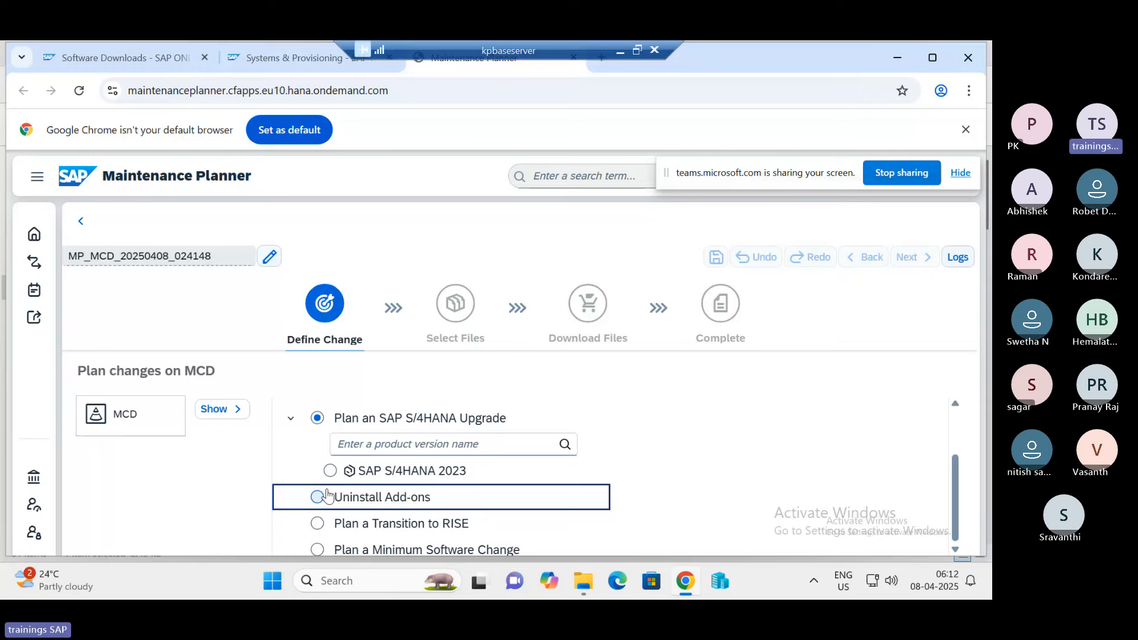
Step: Pick SAP S/4HANA 2023 with stack 03 (02/2025) and confirm the upgrade selection
{"action": "left_click", "coordinate": [331, 473]}
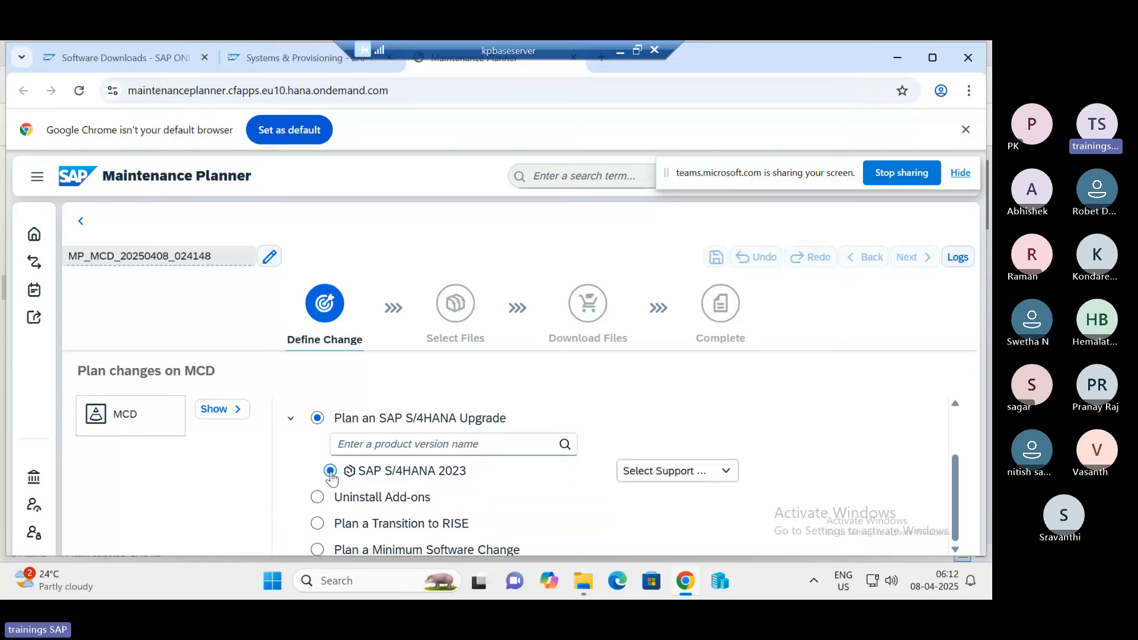
{"action": "left_click", "coordinate": [641, 479]}
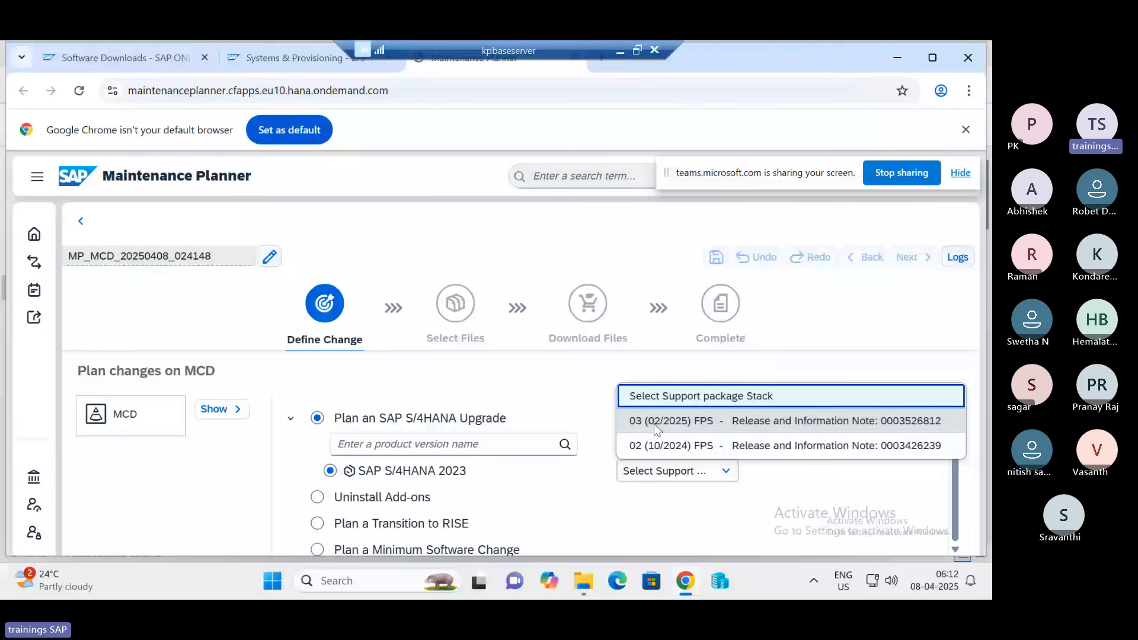
{"action": "left_click", "coordinate": [656, 425]}
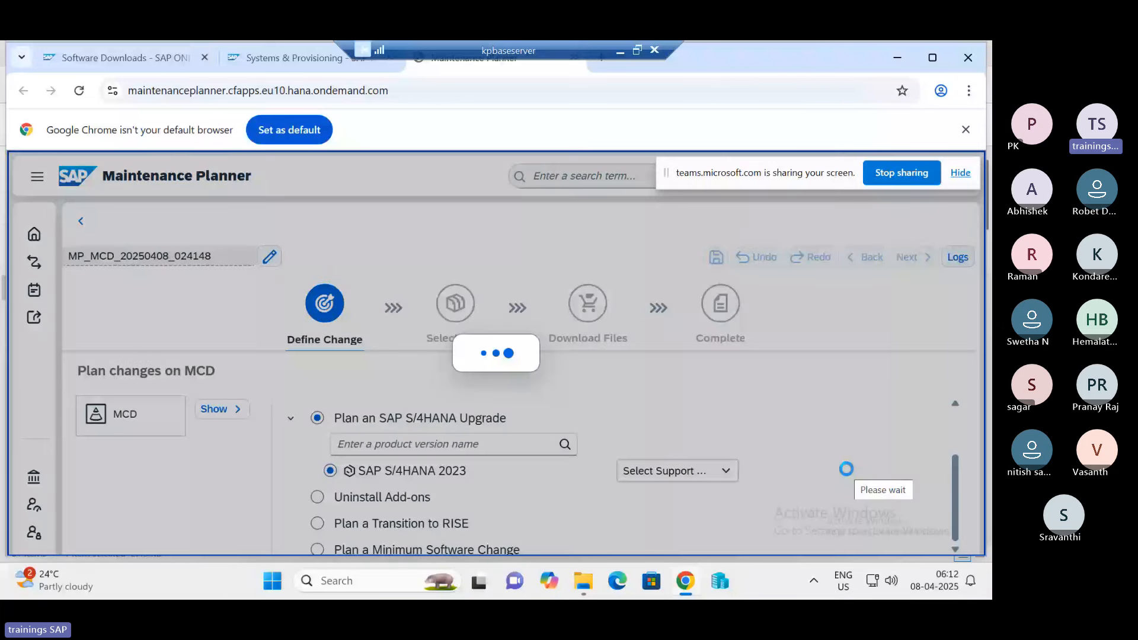
{"action": "left_click", "coordinate": [832, 403]}
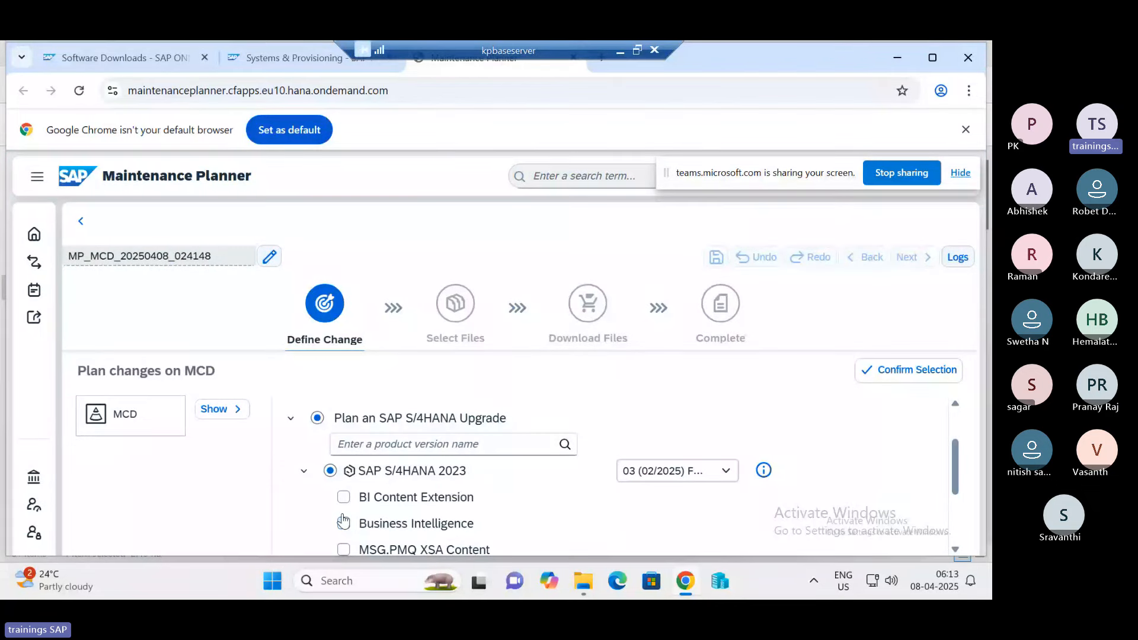
{"action": "scroll", "coordinate": [349, 510], "scroll_direction": "down", "scroll_amount": 2}
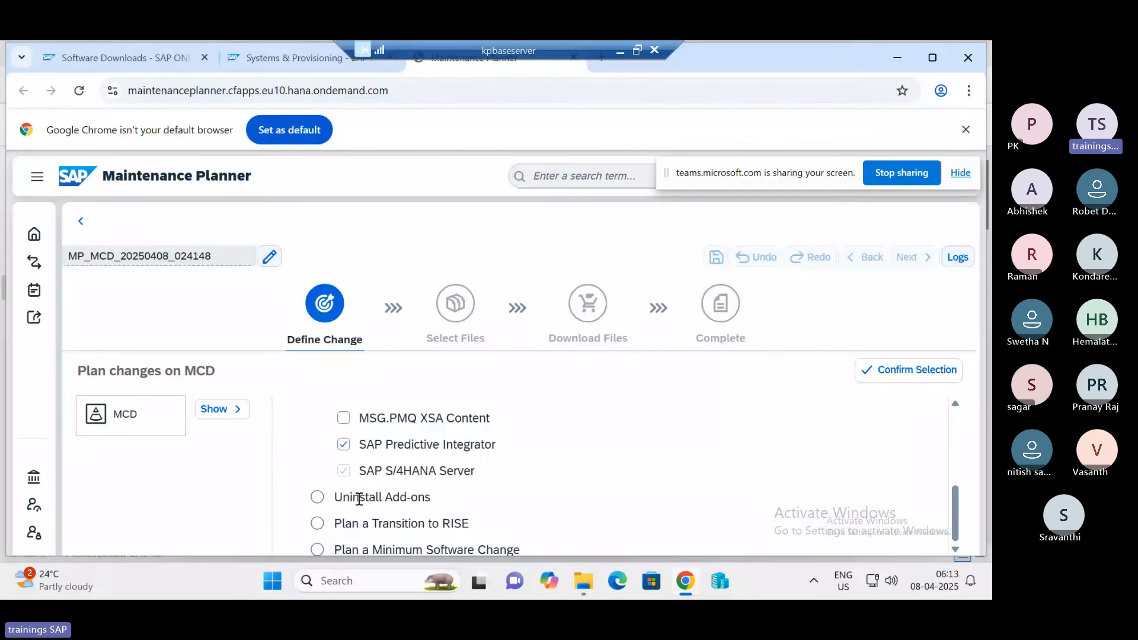
{"action": "scroll", "coordinate": [332, 521], "scroll_direction": "up", "scroll_amount": 4}
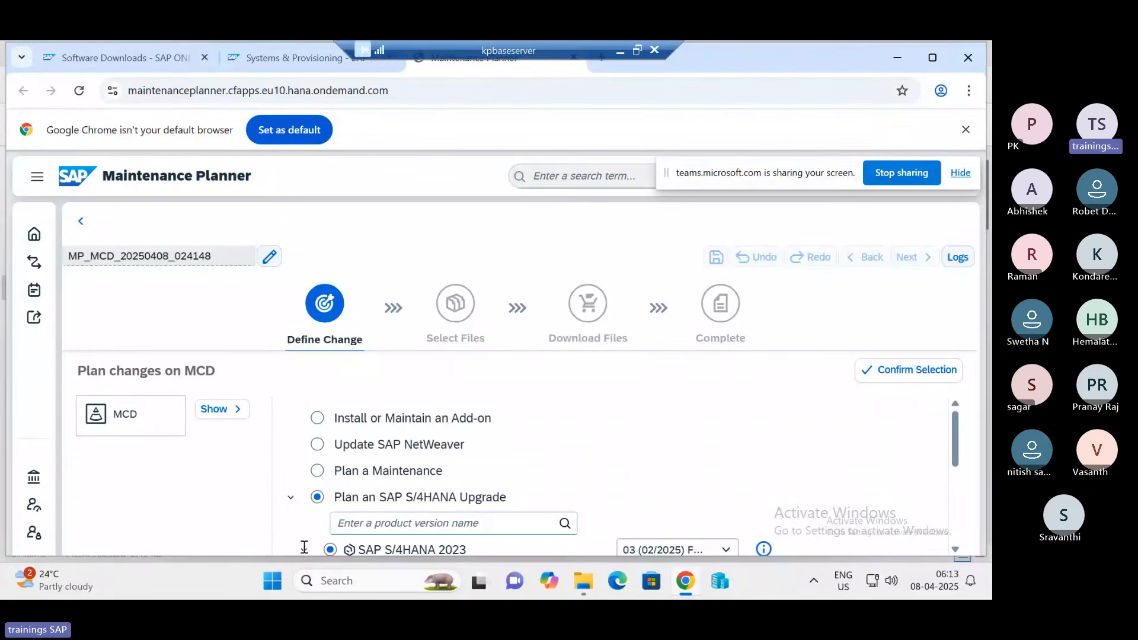
{"action": "left_click", "coordinate": [883, 369]}
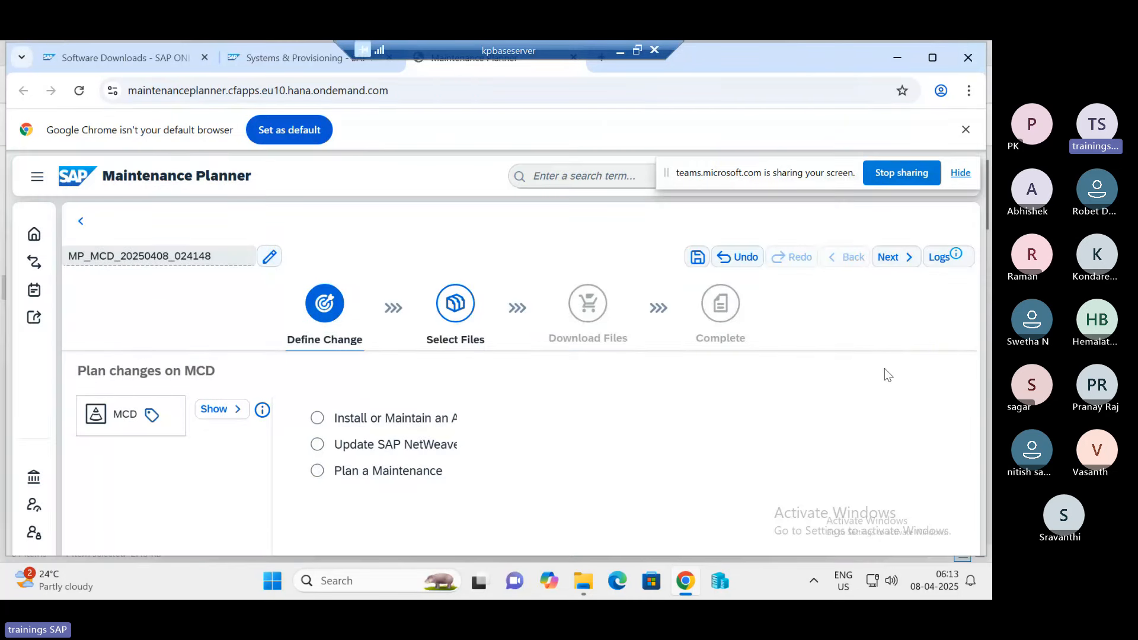
Step: Show and review MCD's target software details
{"action": "left_click", "coordinate": [214, 408]}
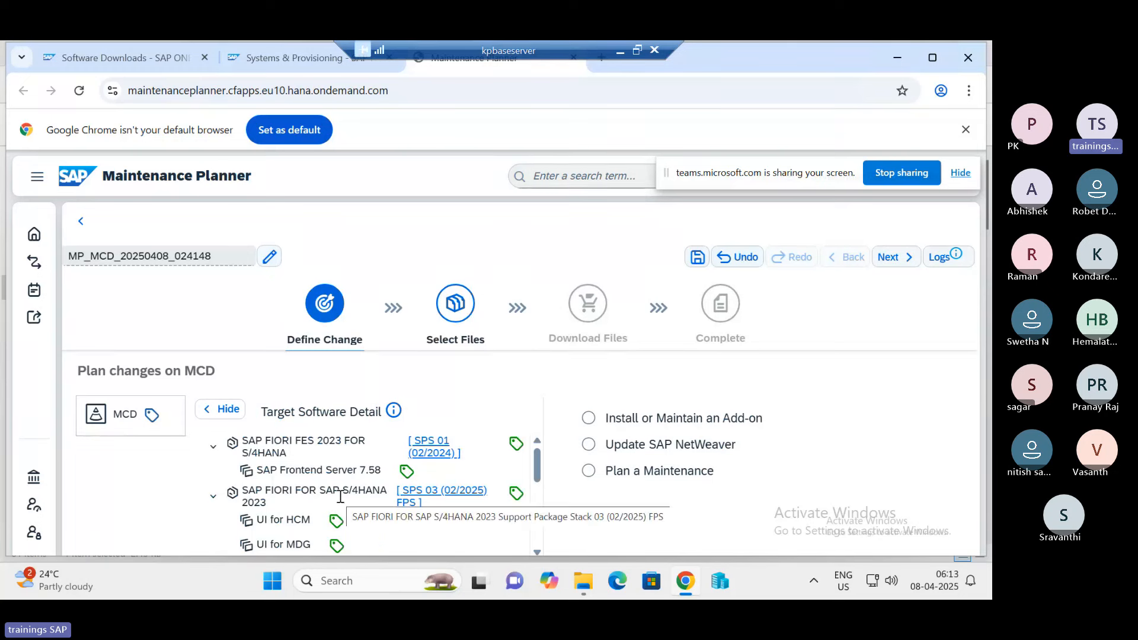
{"action": "scroll", "coordinate": [340, 496], "scroll_direction": "down", "scroll_amount": 5}
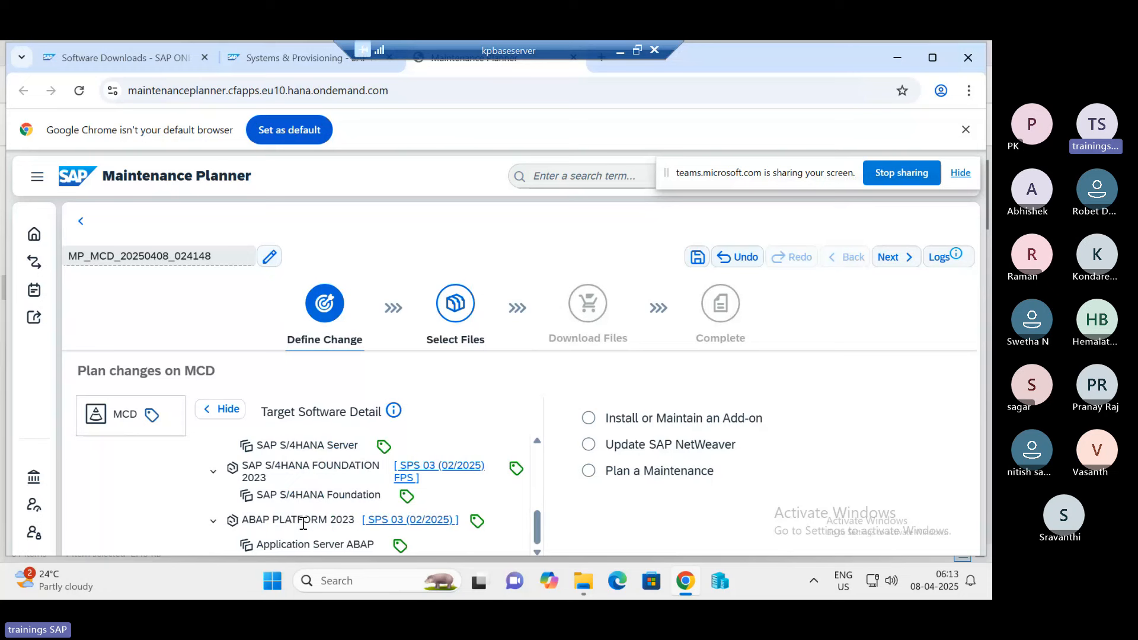
{"action": "scroll", "coordinate": [302, 523], "scroll_direction": "up", "scroll_amount": 3}
{"action": "scroll", "coordinate": [303, 523], "scroll_direction": "up", "scroll_amount": 2}
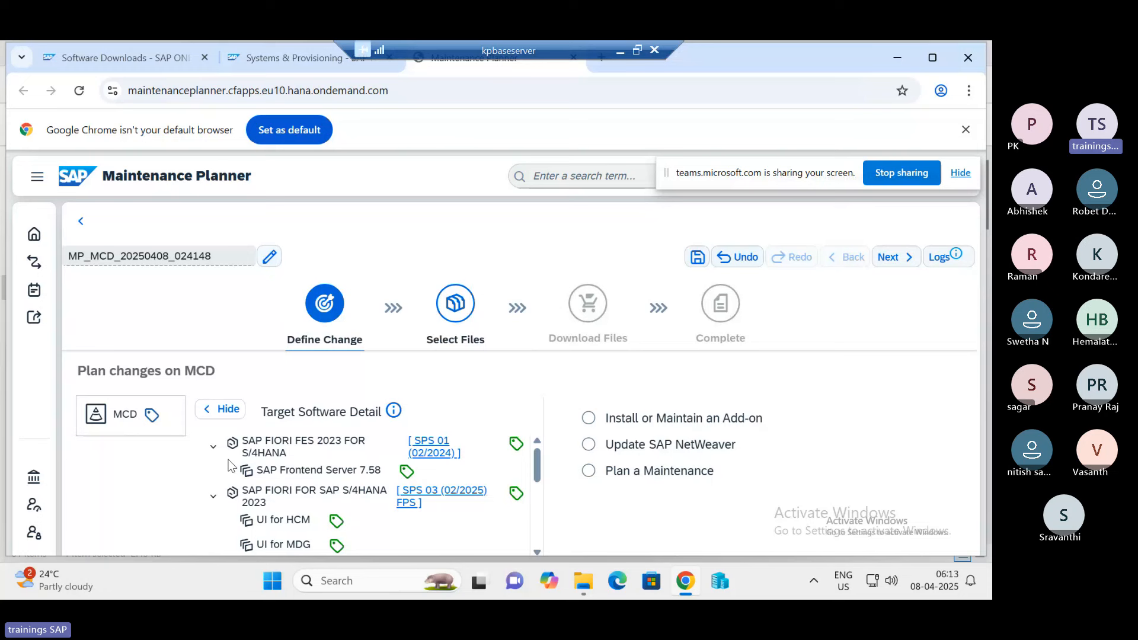
Step: Select Install or Maintain an Add-on and browse the add-on product list
{"action": "left_click", "coordinate": [587, 417]}
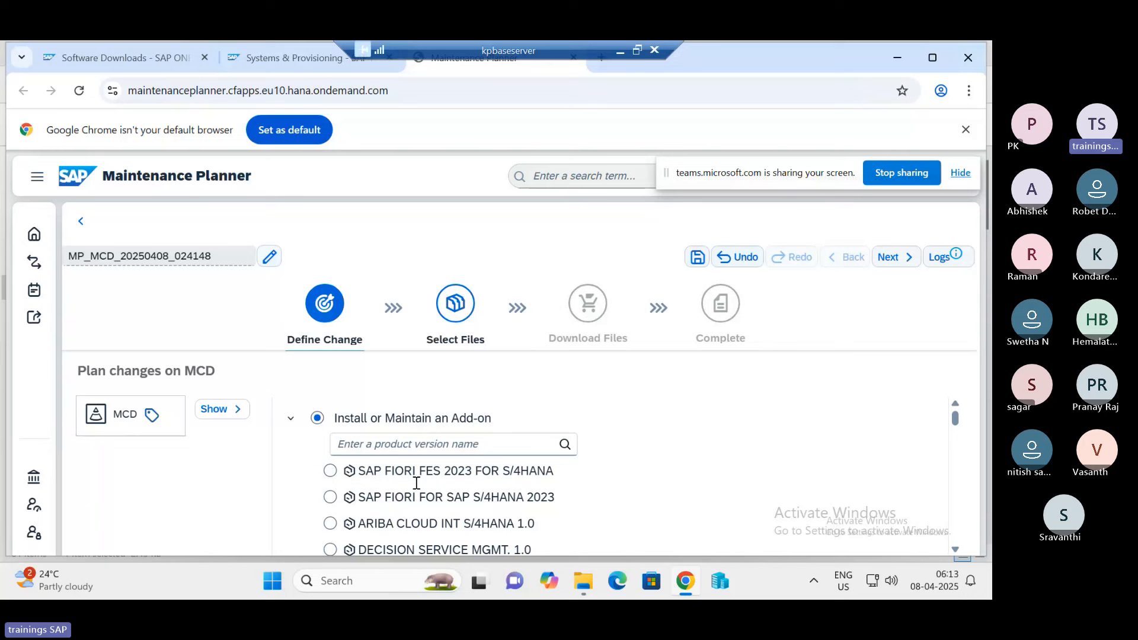
{"action": "scroll", "coordinate": [417, 483], "scroll_direction": "down", "scroll_amount": 10}
{"action": "scroll", "coordinate": [350, 499], "scroll_direction": "down", "scroll_amount": 12}
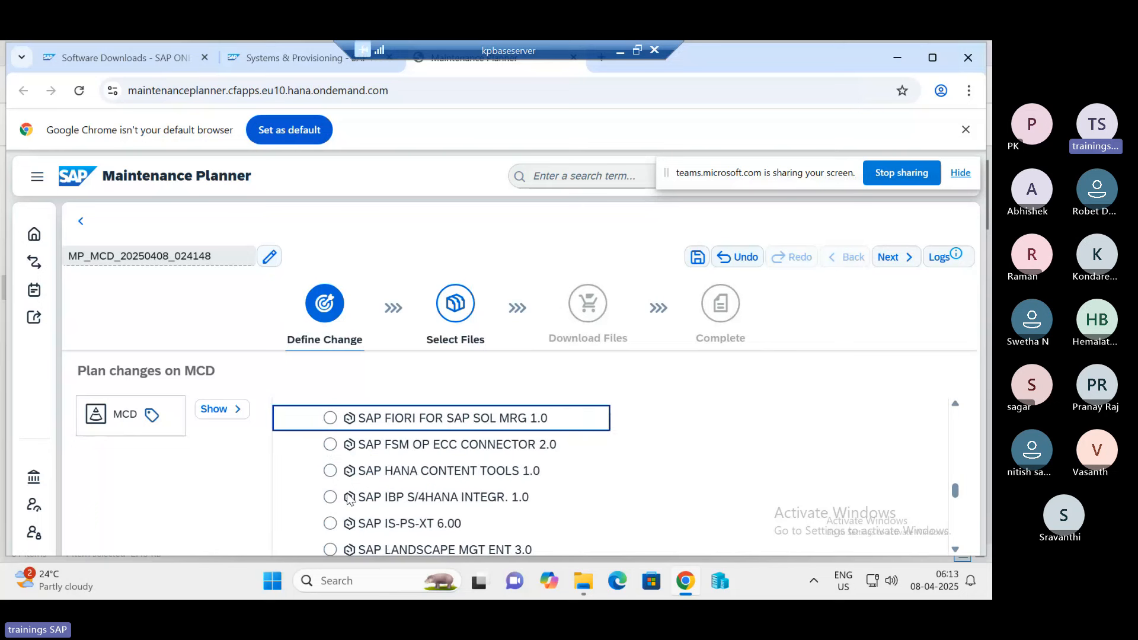
{"action": "scroll", "coordinate": [349, 499], "scroll_direction": "down", "scroll_amount": 3}
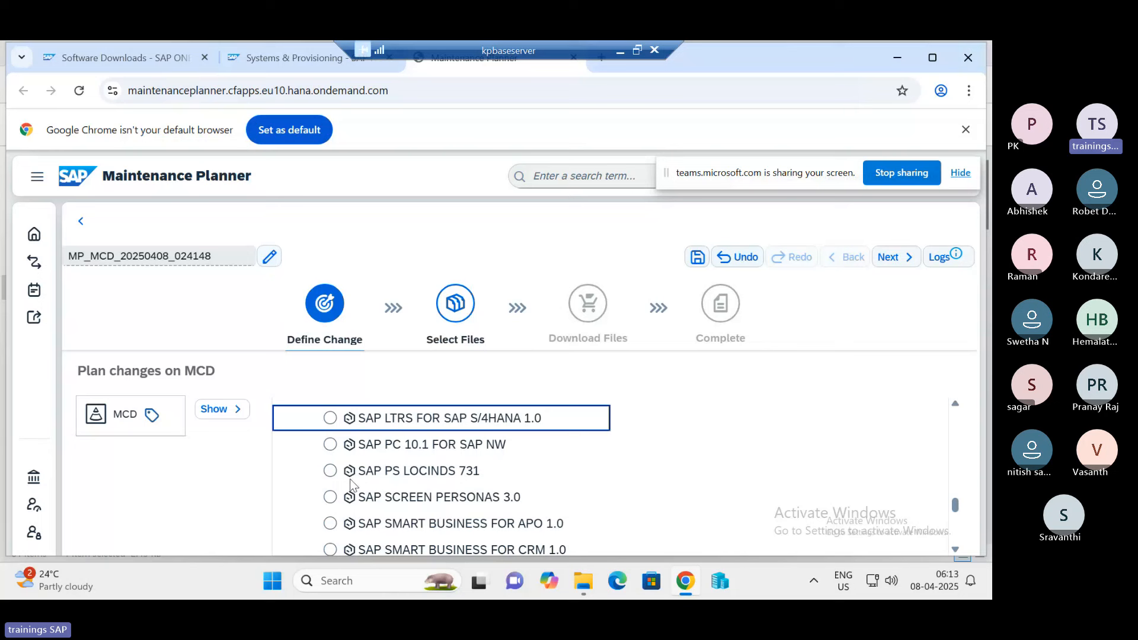
{"action": "scroll", "coordinate": [349, 483], "scroll_direction": "down", "scroll_amount": 5}
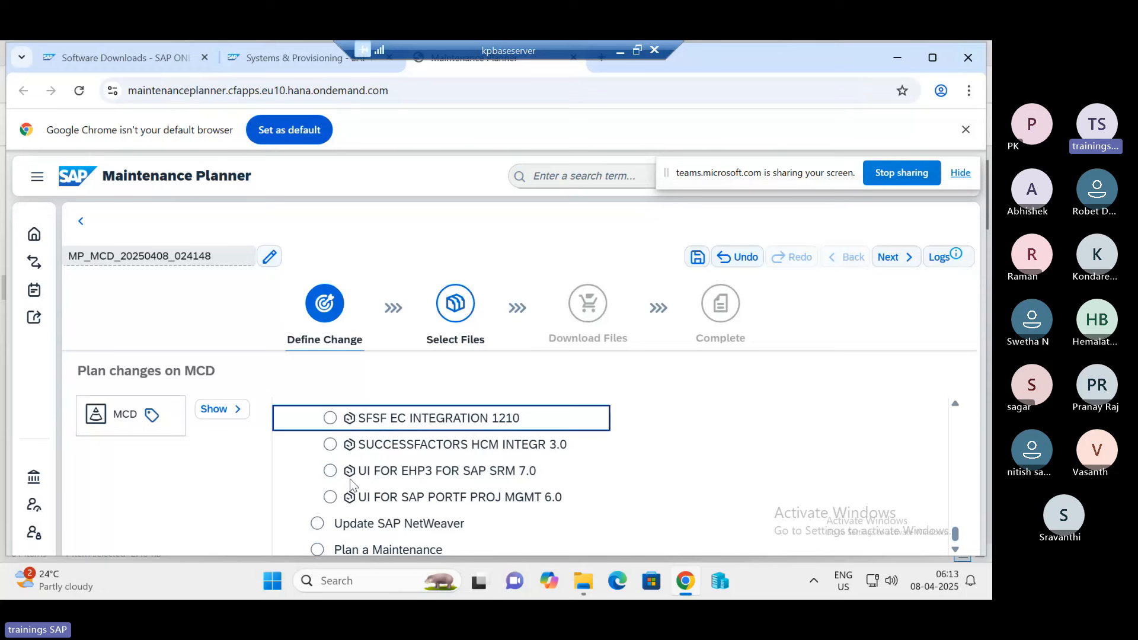
{"action": "scroll", "coordinate": [351, 483], "scroll_direction": "up", "scroll_amount": 2}
{"action": "scroll", "coordinate": [352, 483], "scroll_direction": "up", "scroll_amount": 10}
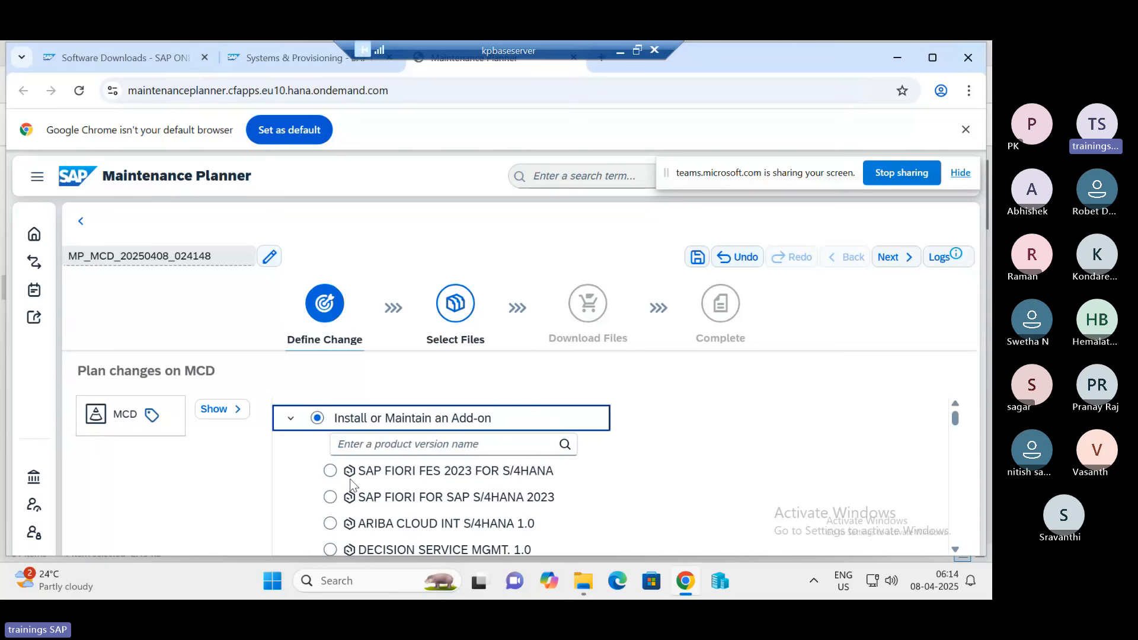
Step: Search 'acce', pick SAP ACCESS CONTROL 12.0 at SP 28 (03/2025) with the EHP7, 8 and S/4HANA plug-in, and confirm
{"action": "left_click", "coordinate": [367, 445]}
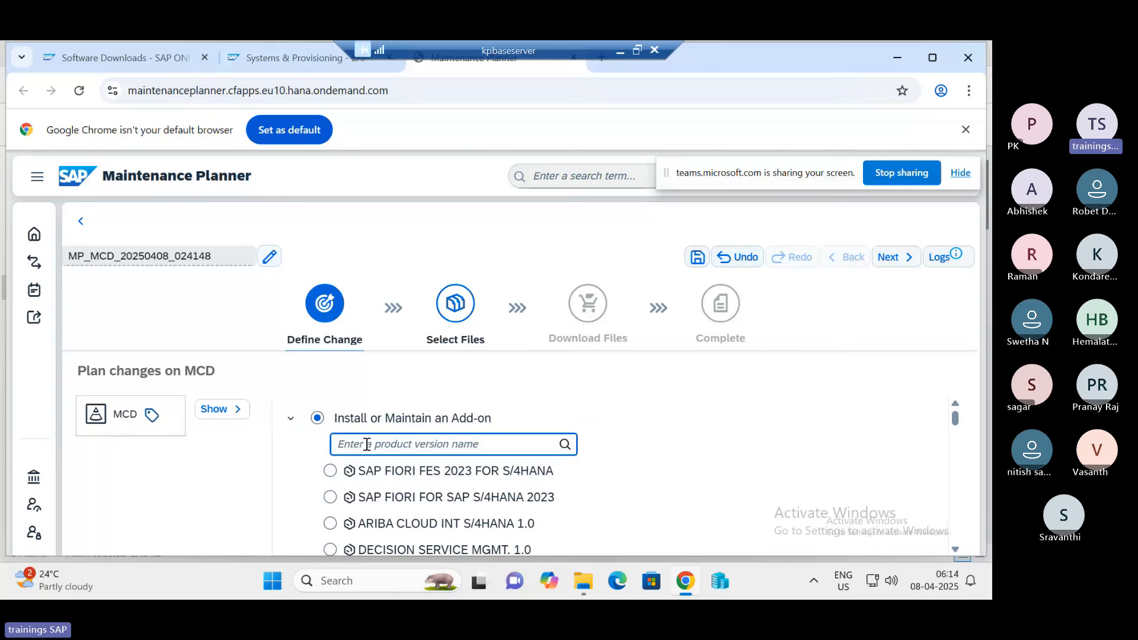
{"action": "type", "text": "acce"}
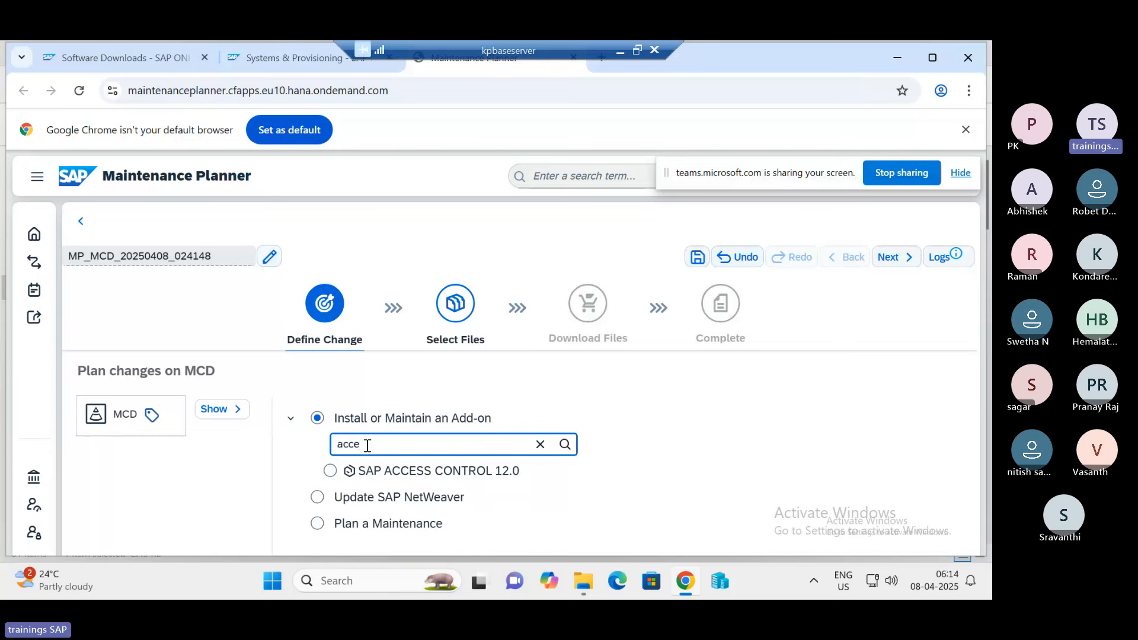
{"action": "left_click", "coordinate": [327, 471]}
{"action": "left_click", "coordinate": [328, 471]}
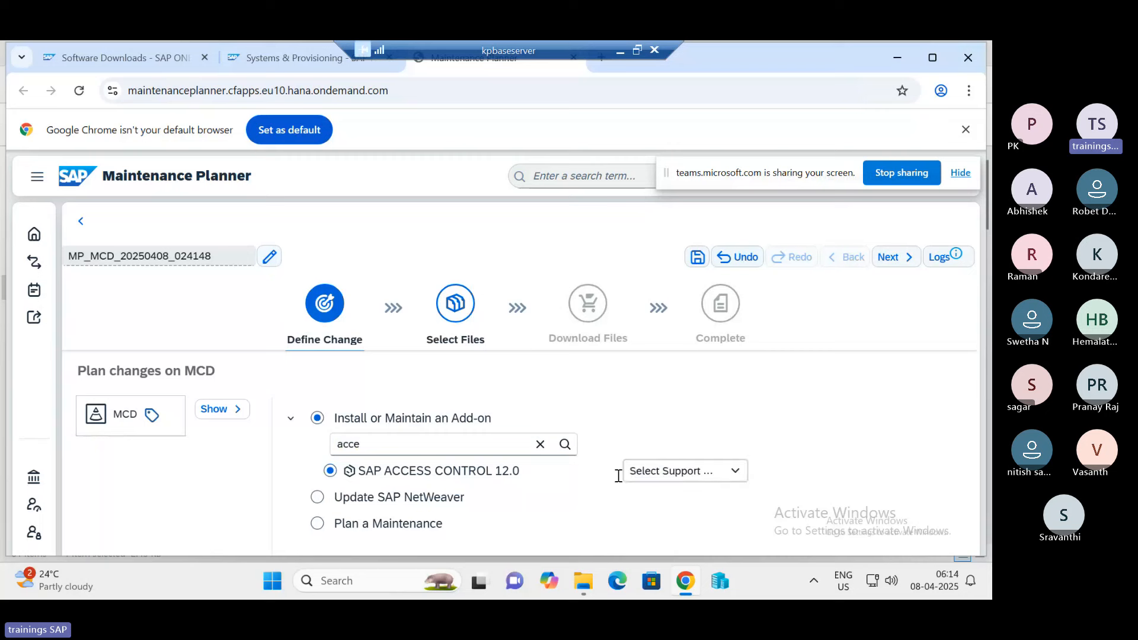
{"action": "left_click", "coordinate": [652, 472]}
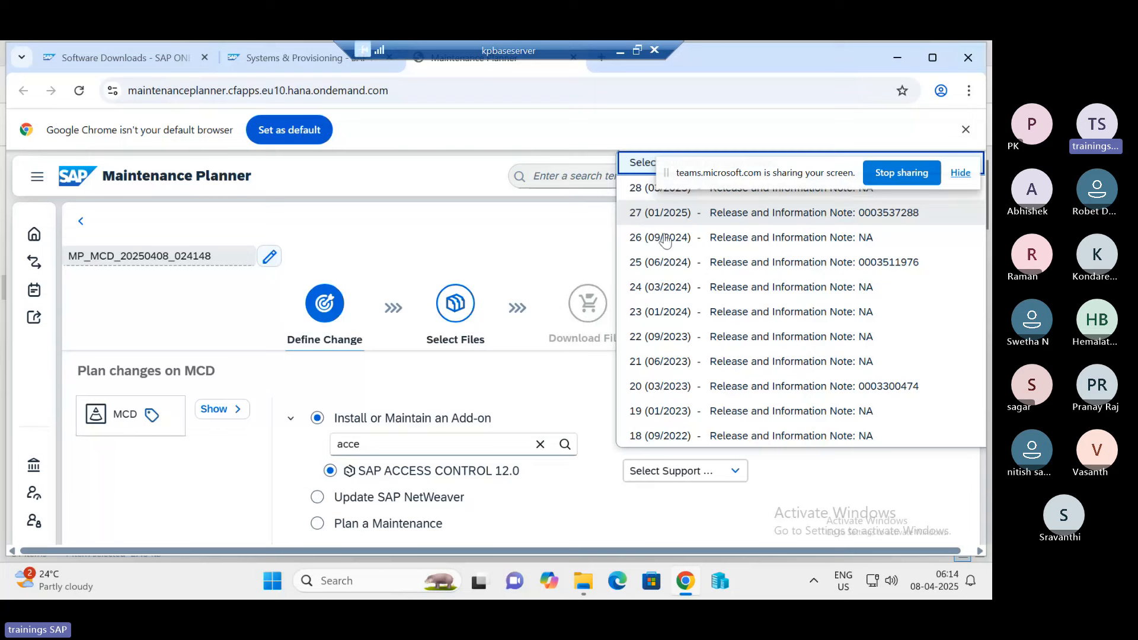
{"action": "left_click", "coordinate": [631, 188]}
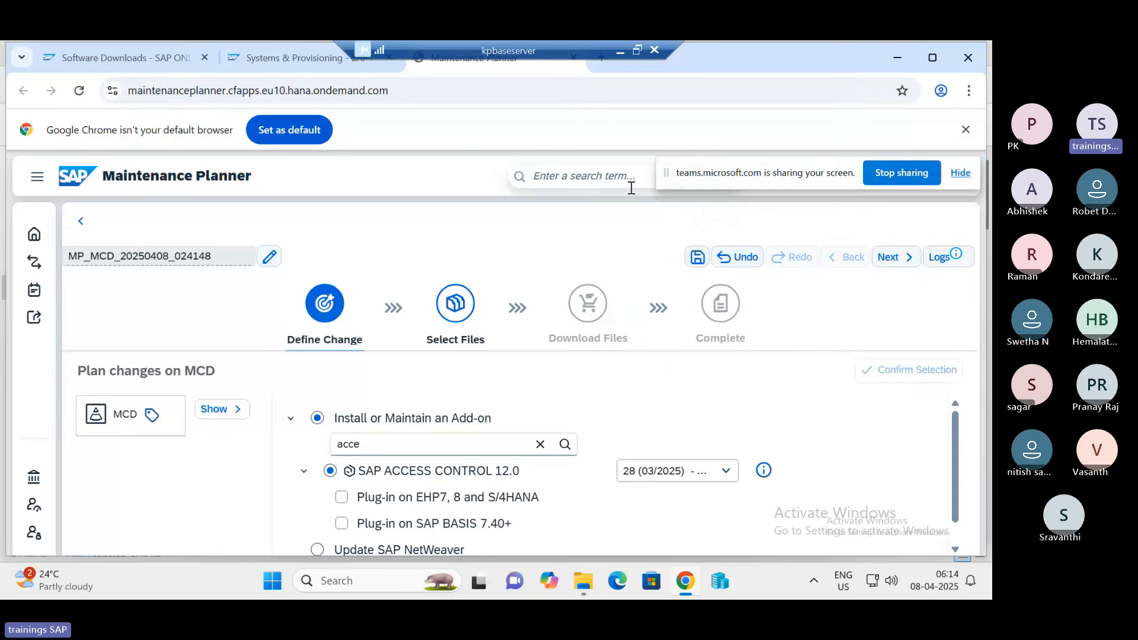
{"action": "left_click", "coordinate": [342, 501]}
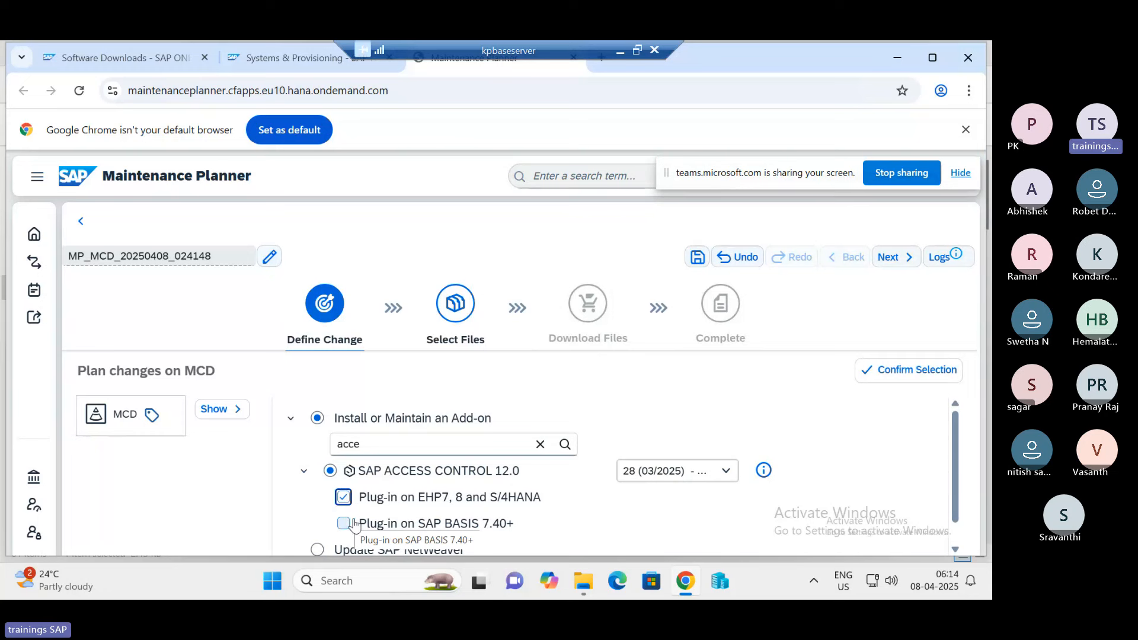
{"action": "left_click", "coordinate": [924, 371]}
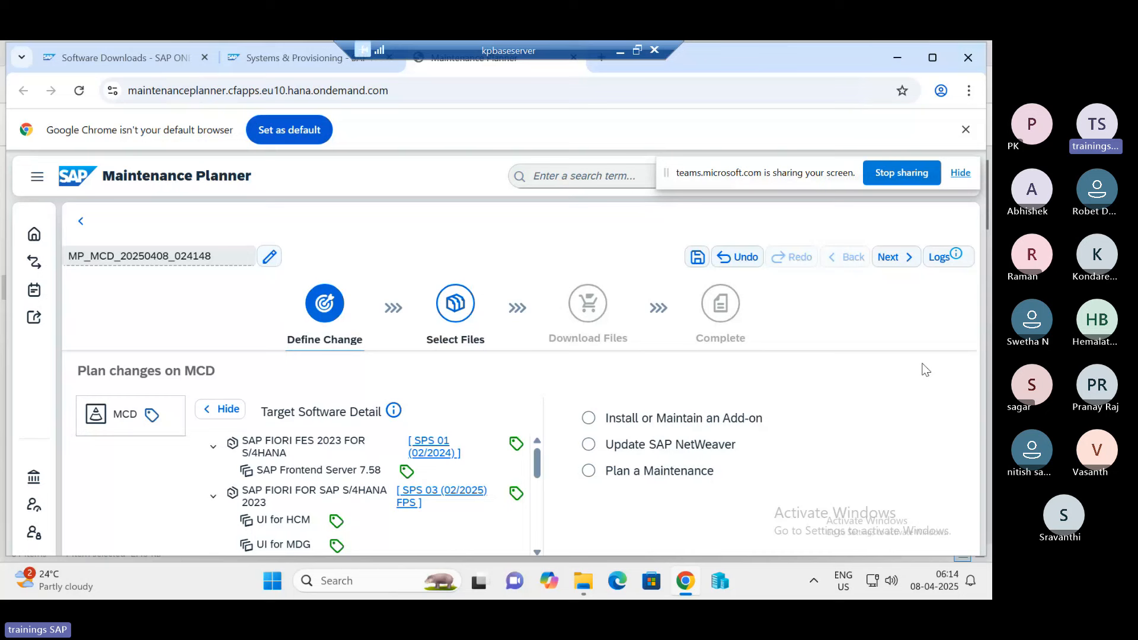
Step: Keep Install or Maintain an Add-on selected and move MCD's plan on to OS/DB file selection
{"action": "left_click", "coordinate": [588, 418]}
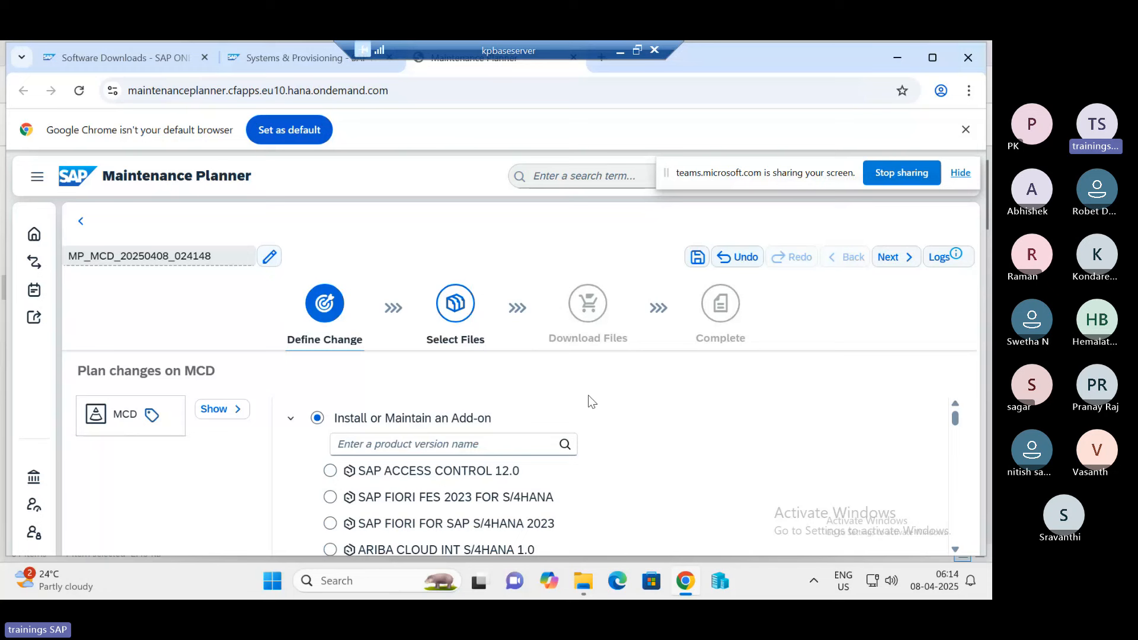
{"action": "scroll", "coordinate": [397, 514], "scroll_direction": "down", "scroll_amount": 5}
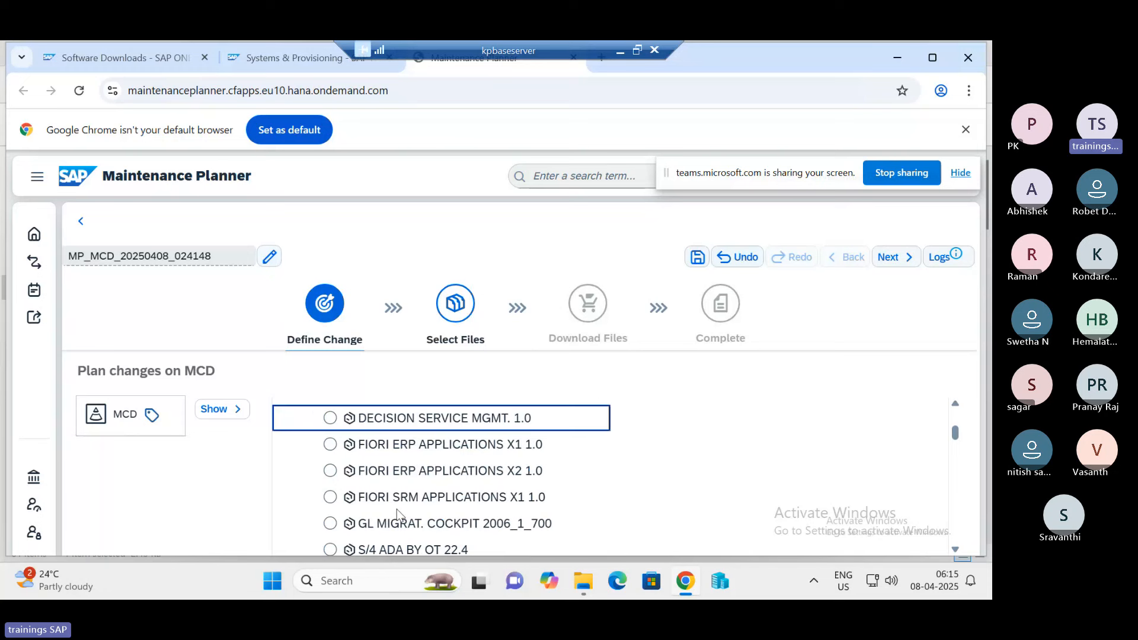
{"action": "scroll", "coordinate": [397, 514], "scroll_direction": "down", "scroll_amount": 5}
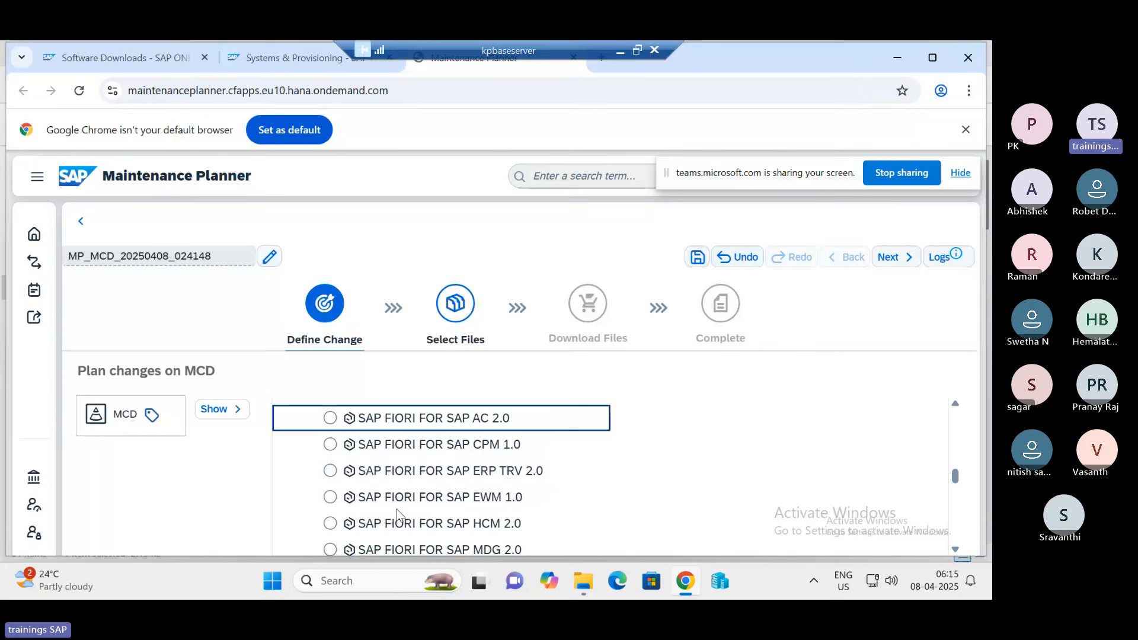
{"action": "scroll", "coordinate": [397, 514], "scroll_direction": "up", "scroll_amount": 10}
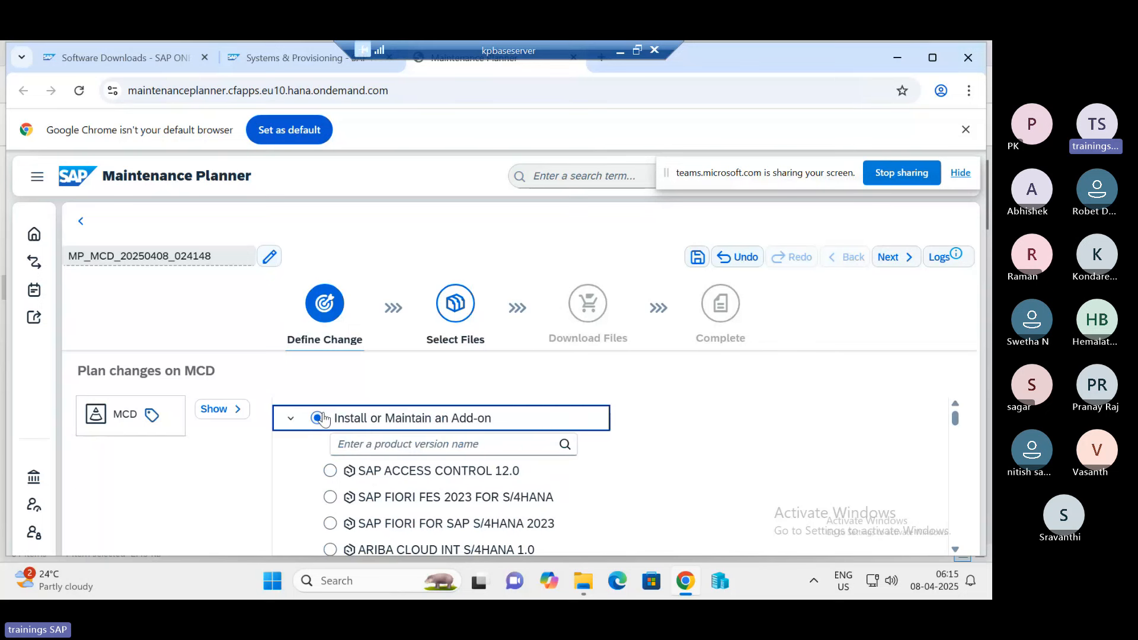
{"action": "left_click", "coordinate": [295, 419]}
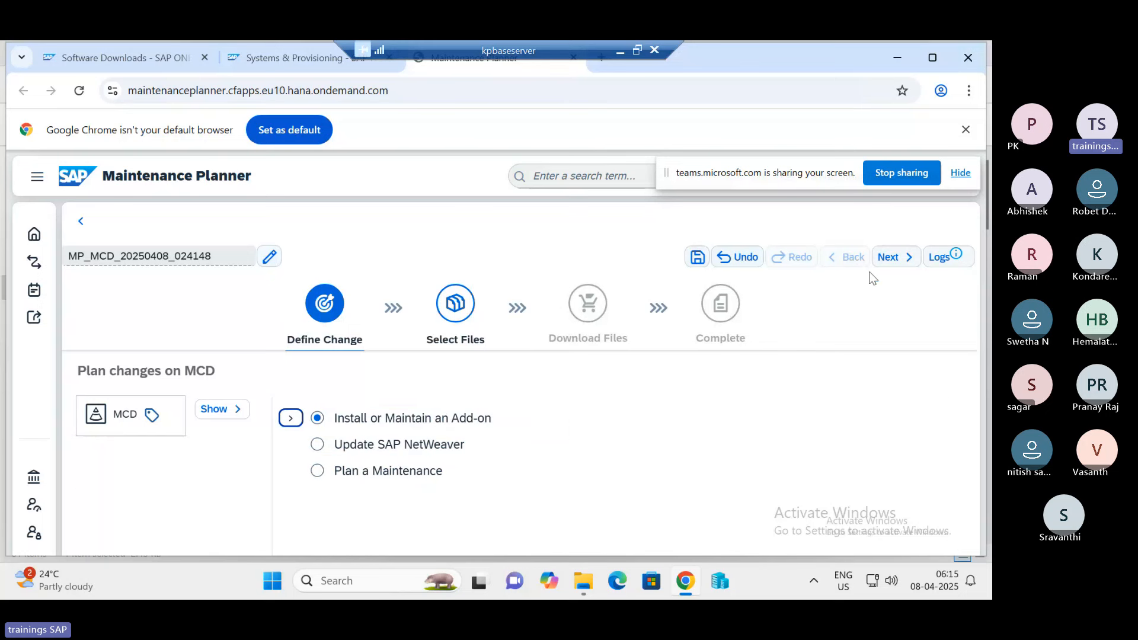
{"action": "left_click", "coordinate": [893, 264]}
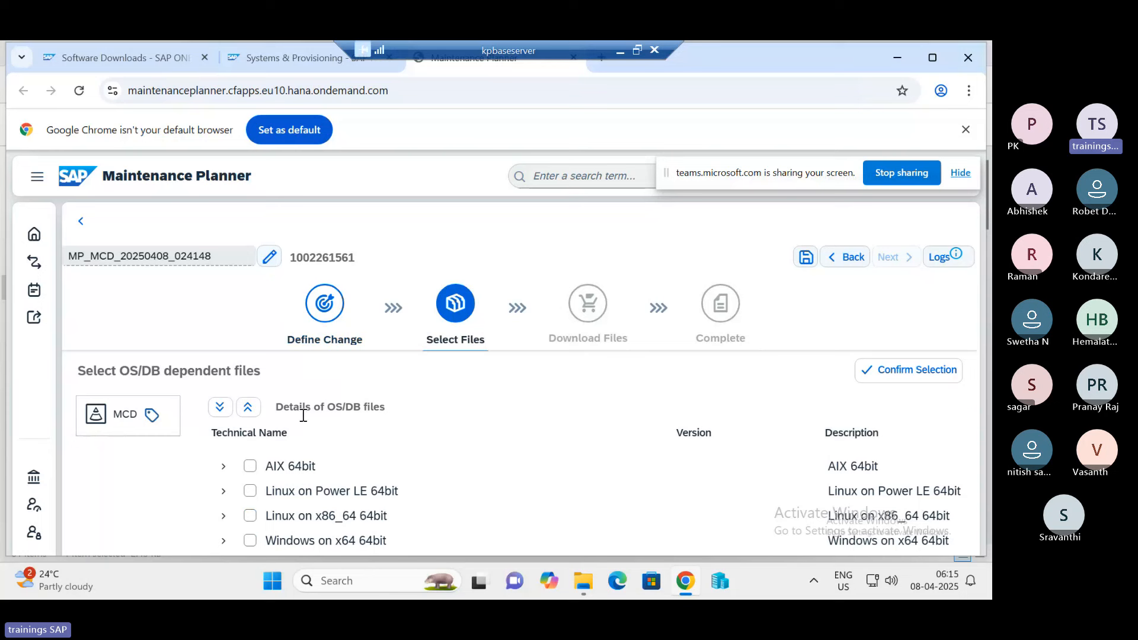
Step: Expand the Linux on x86_64 64bit group and its SAP HANA database files
{"action": "left_click_drag", "start_coordinate": [372, 409], "coordinate": [304, 409]}
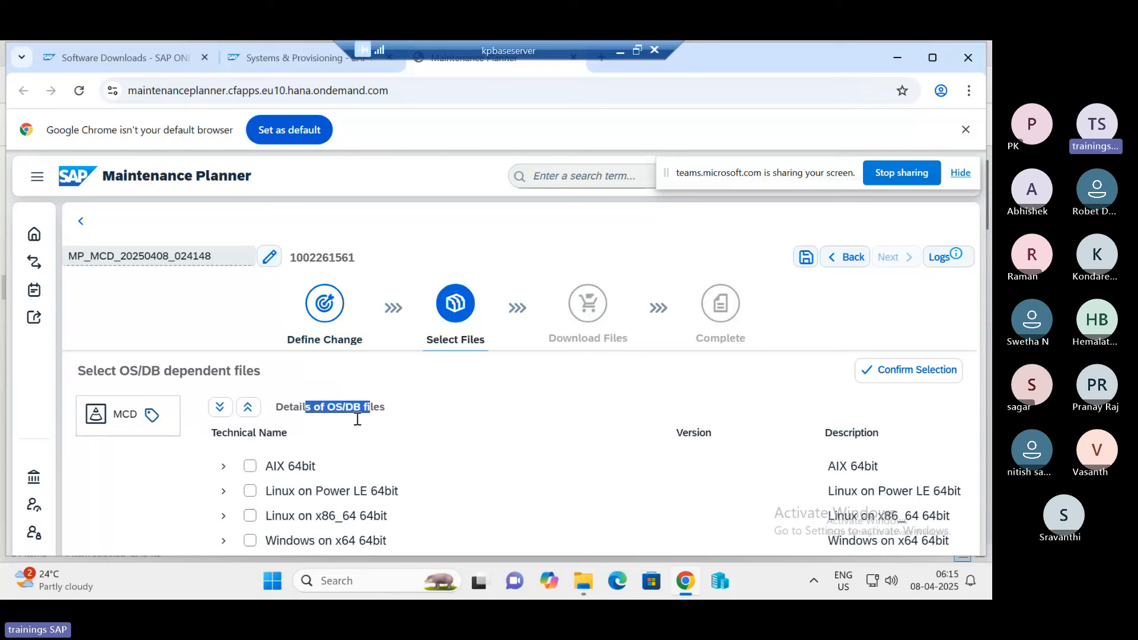
{"action": "left_click", "coordinate": [224, 517]}
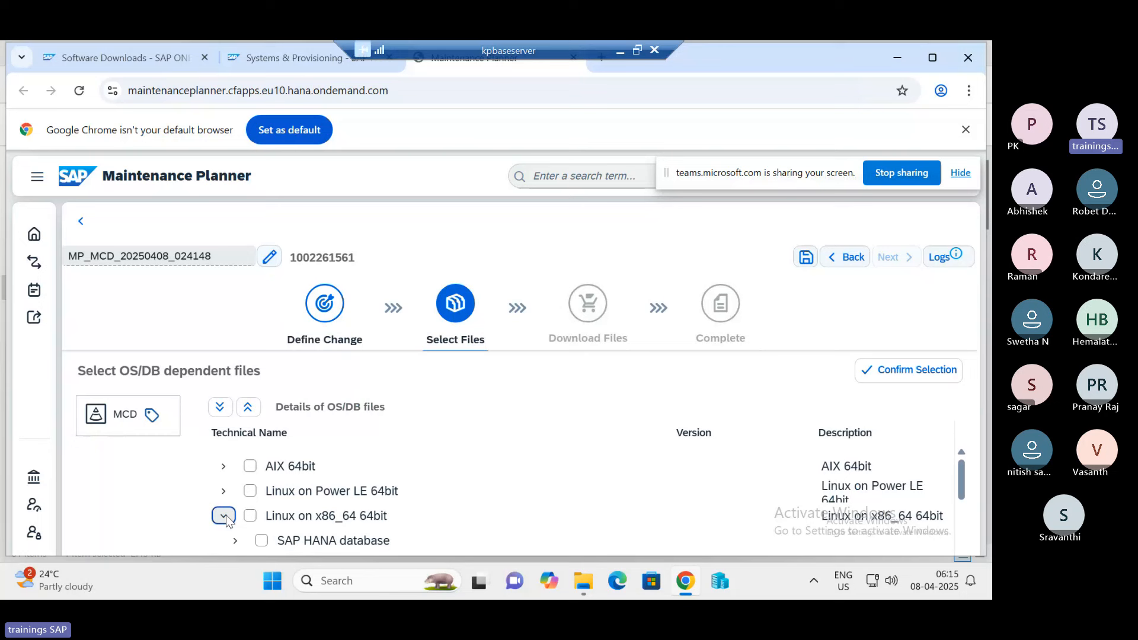
{"action": "scroll", "coordinate": [232, 518], "scroll_direction": "down", "scroll_amount": 2}
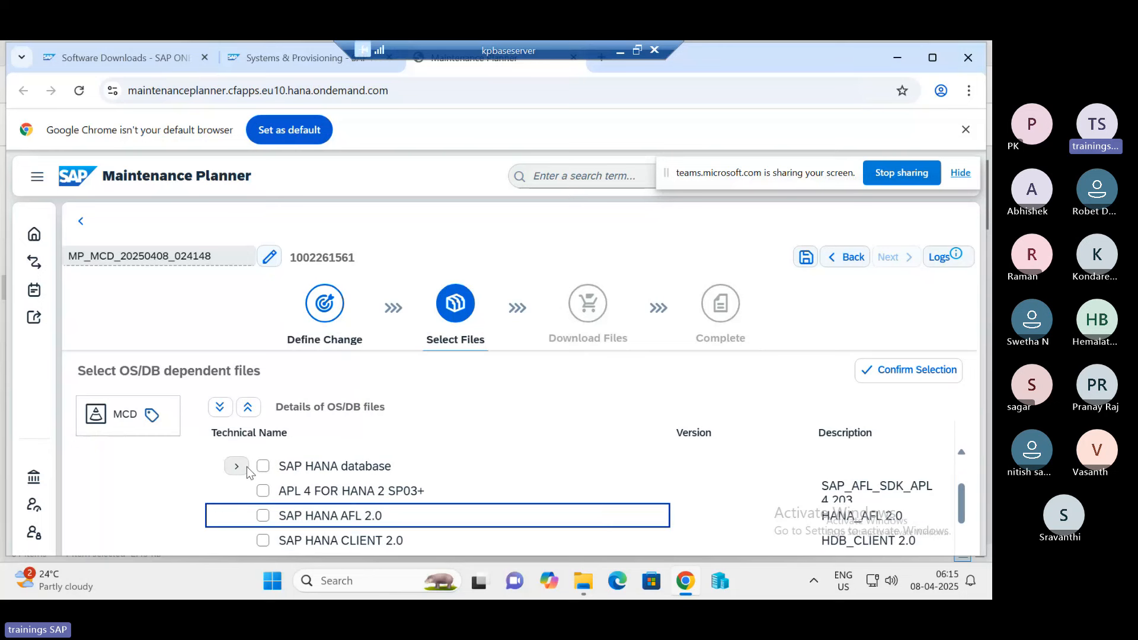
{"action": "left_click", "coordinate": [243, 468]}
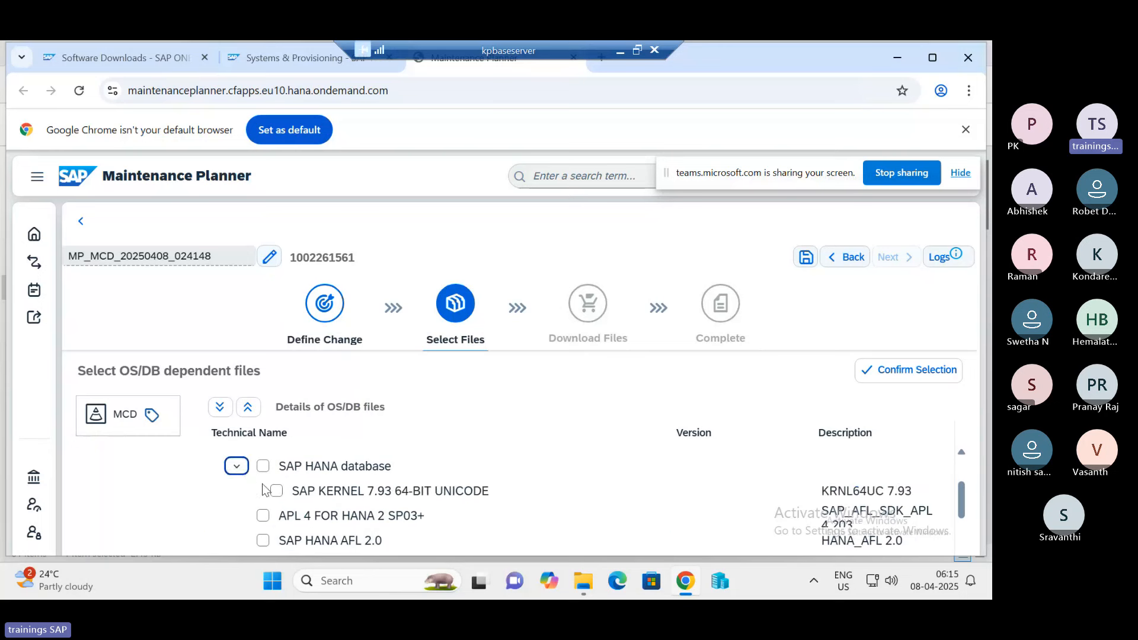
{"action": "scroll", "coordinate": [276, 492], "scroll_direction": "down", "scroll_amount": 2}
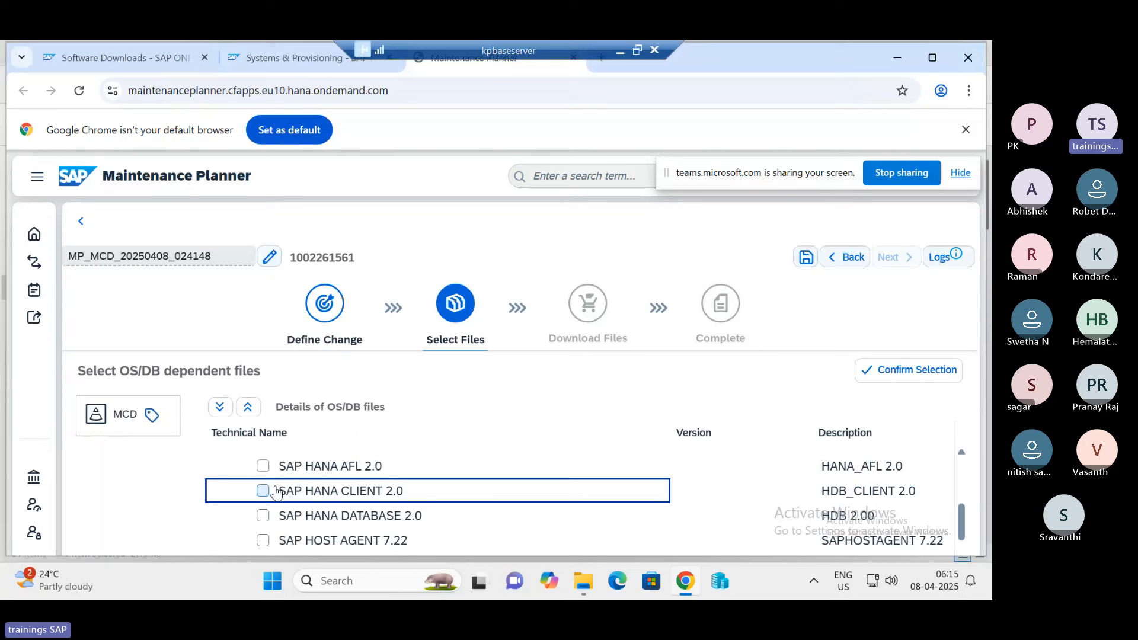
{"action": "scroll", "coordinate": [274, 490], "scroll_direction": "up", "scroll_amount": 2}
Step: Tick APL 4 FOR HANA 2 SP03+, HANA AFL 2.0, HANA CLIENT 2.0, HOST AGENT 7.22, IGS 7.81 and SUM 2.0
{"action": "left_click", "coordinate": [262, 516]}
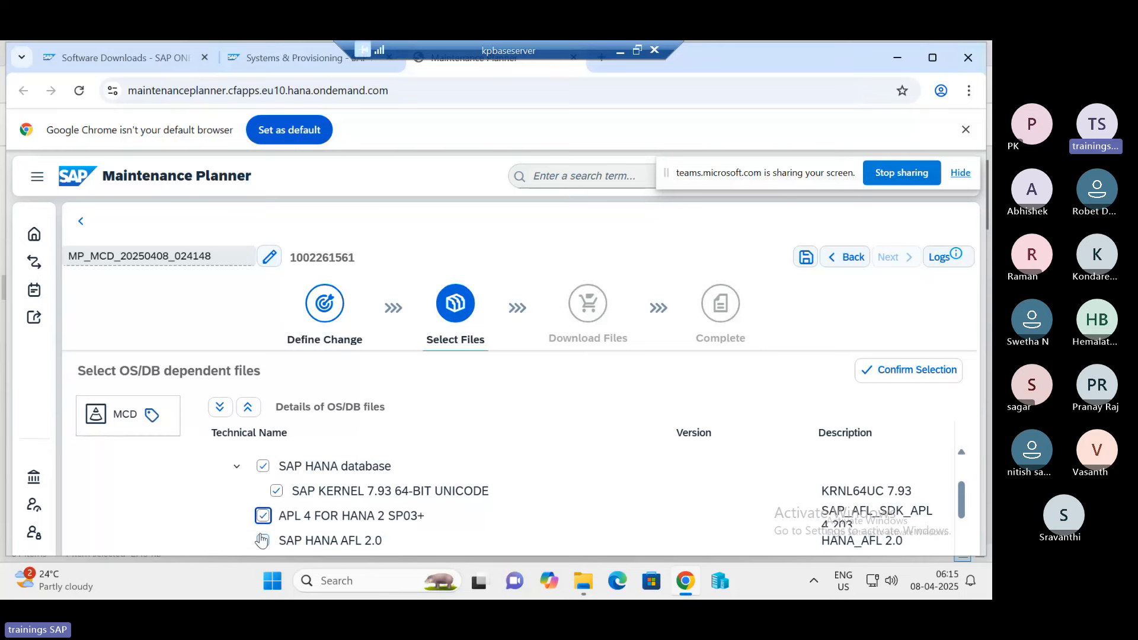
{"action": "left_click", "coordinate": [261, 540]}
{"action": "scroll", "coordinate": [261, 540], "scroll_direction": "down", "scroll_amount": 2}
{"action": "left_click", "coordinate": [263, 492]}
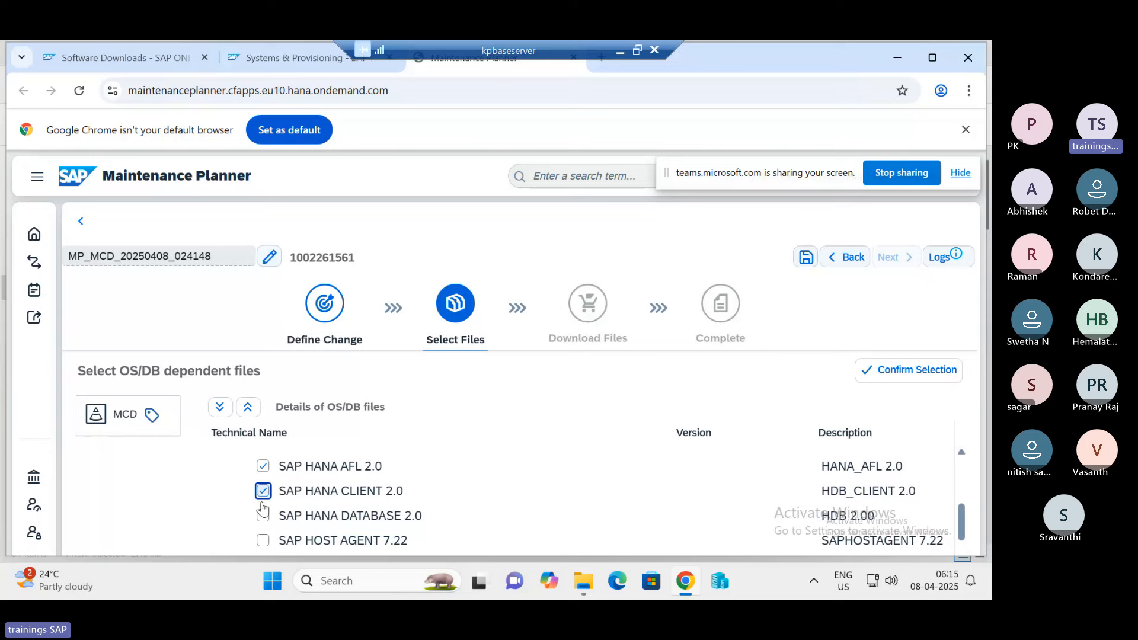
{"action": "left_click", "coordinate": [263, 541]}
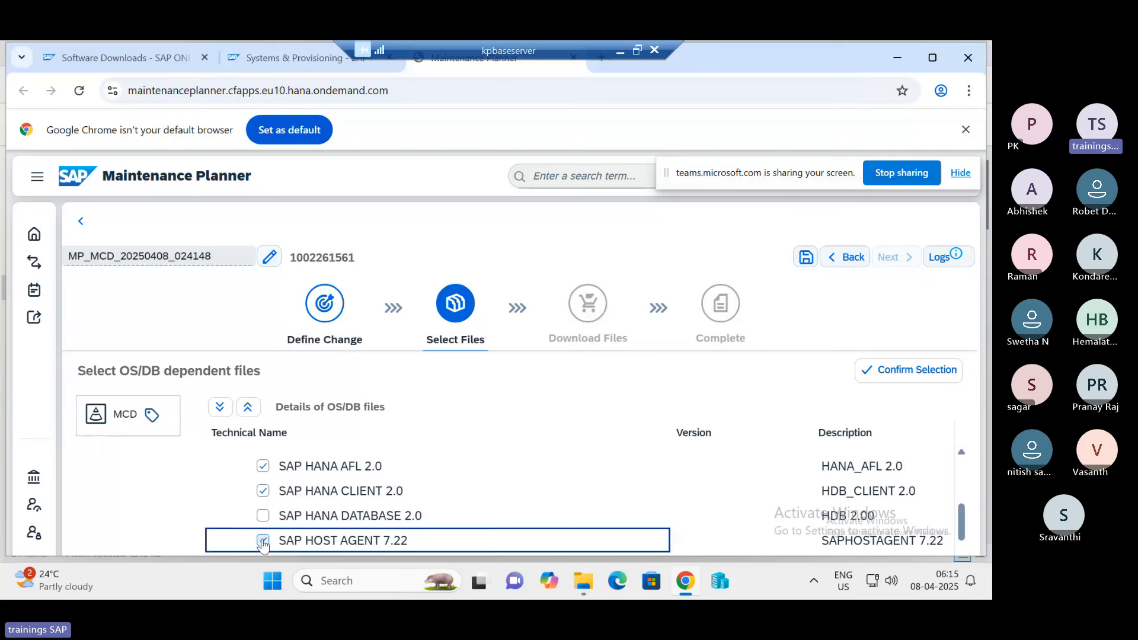
{"action": "scroll", "coordinate": [264, 527], "scroll_direction": "down", "scroll_amount": 2}
{"action": "left_click", "coordinate": [263, 518]}
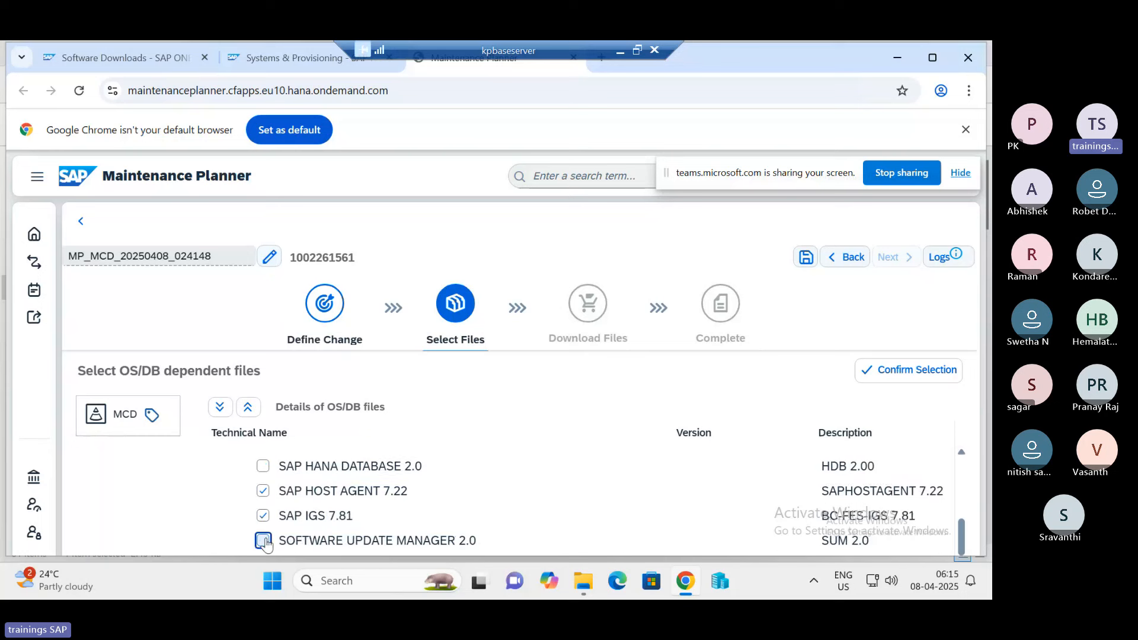
{"action": "left_click", "coordinate": [264, 541]}
Step: Review the ticked Linux/SAP HANA files and confirm the OS/DB file selection
{"action": "scroll", "coordinate": [314, 503], "scroll_direction": "up", "scroll_amount": 5}
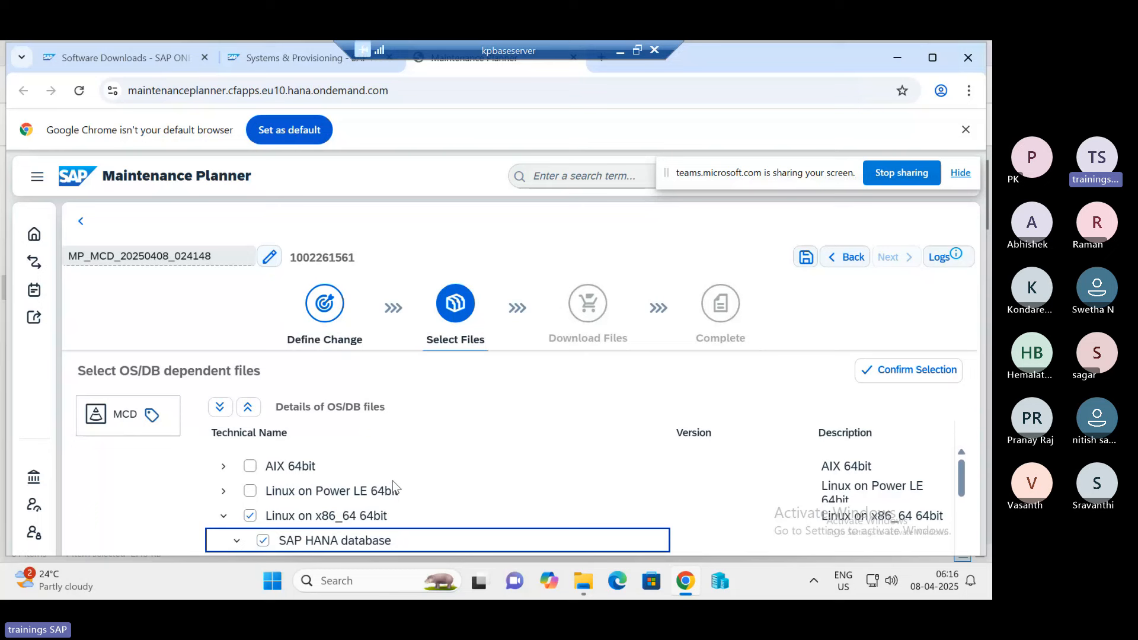
{"action": "scroll", "coordinate": [359, 518], "scroll_direction": "down", "scroll_amount": 3}
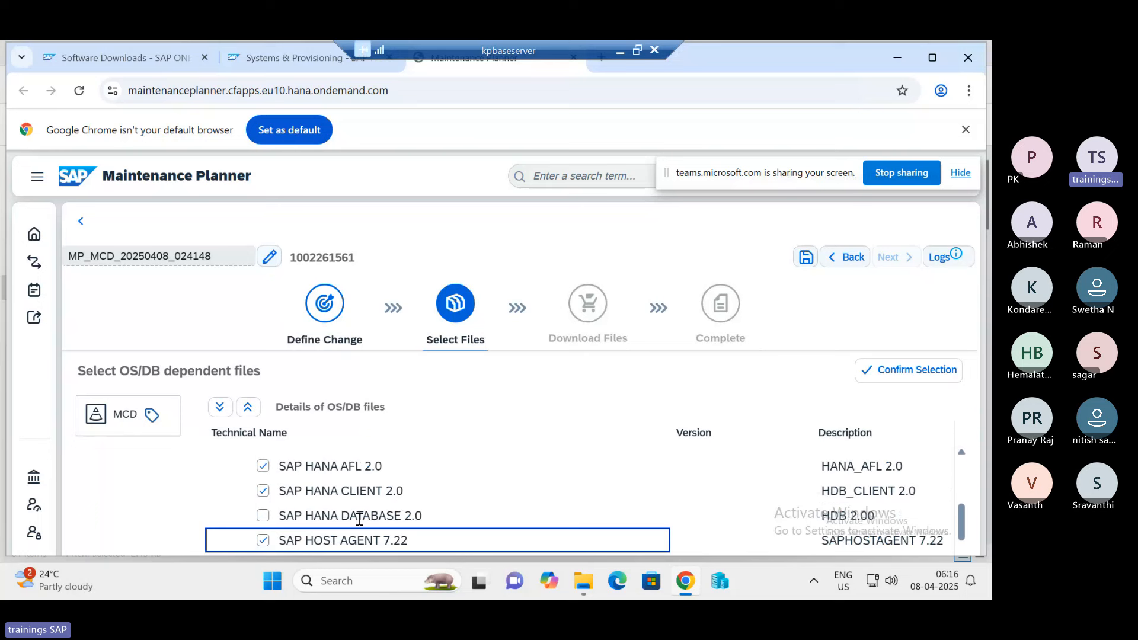
{"action": "scroll", "coordinate": [358, 519], "scroll_direction": "down", "scroll_amount": 1}
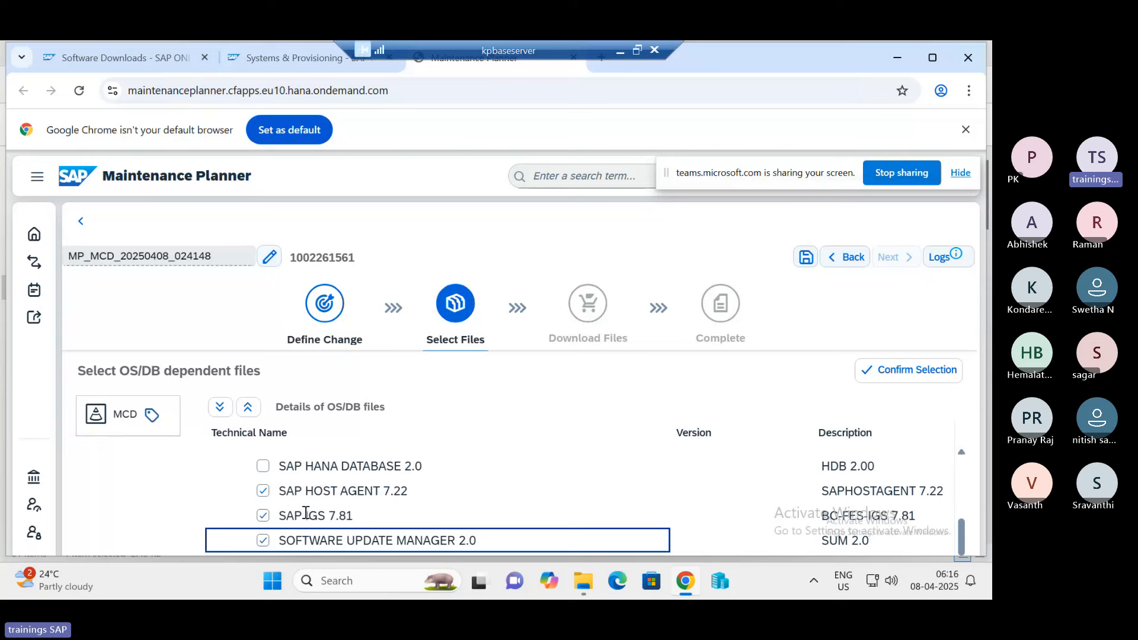
{"action": "scroll", "coordinate": [305, 514], "scroll_direction": "up", "scroll_amount": 5}
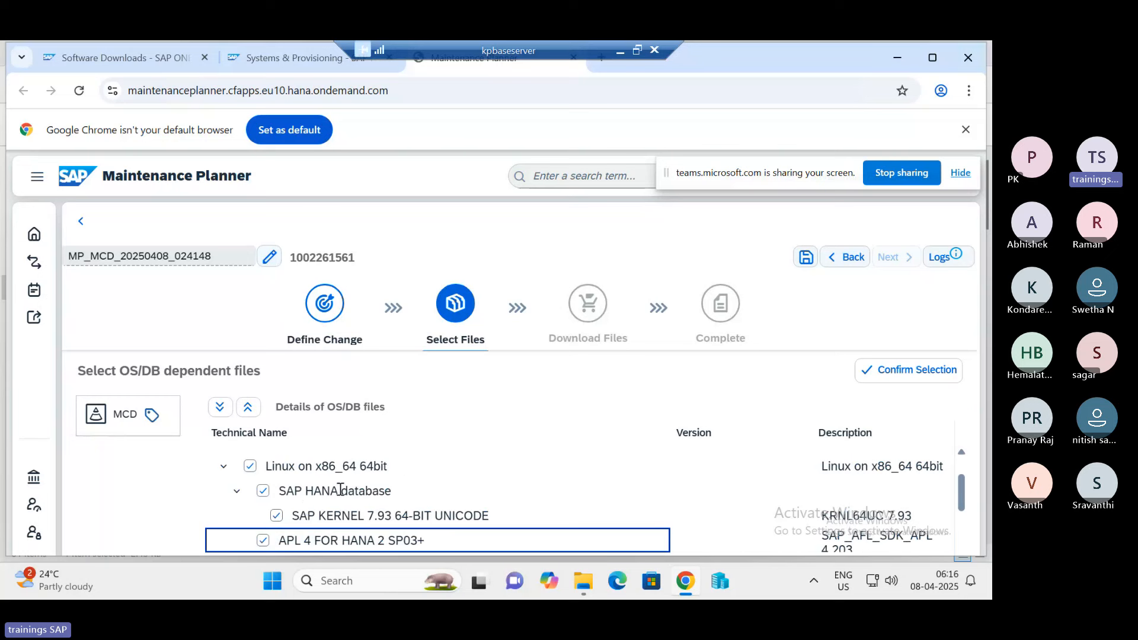
{"action": "scroll", "coordinate": [340, 489], "scroll_direction": "up", "scroll_amount": 2}
{"action": "left_click", "coordinate": [929, 383]}
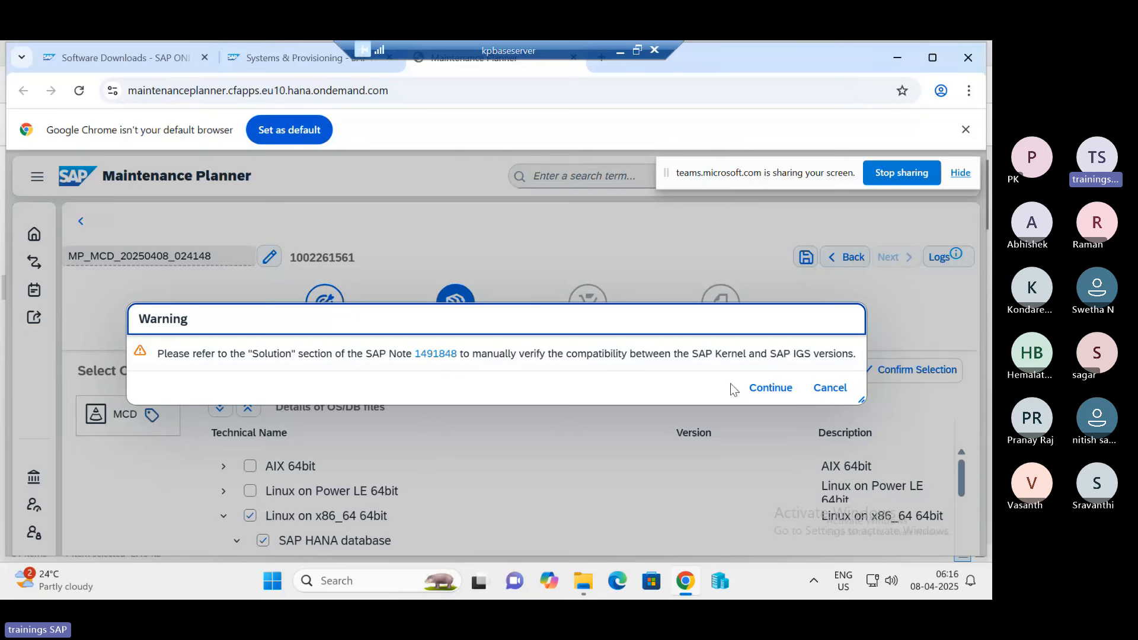
Step: Accept the SAP Note 1491848 kernel and IGS compatibility warning
{"action": "left_click", "coordinate": [770, 388]}
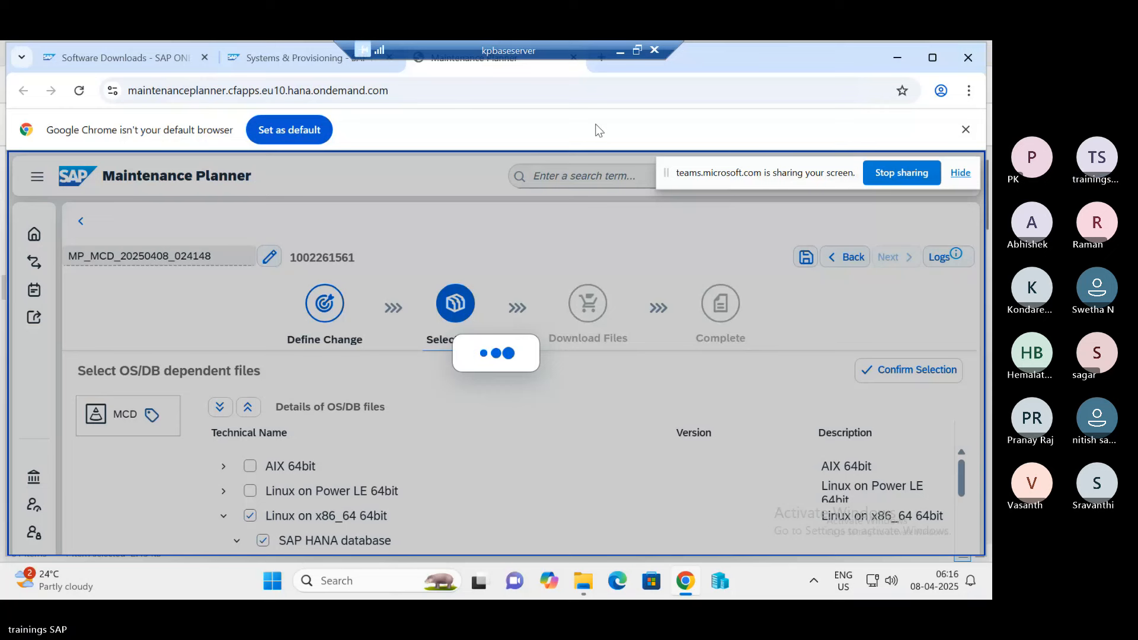
Step: Admit the waiting guest from the Teams lobby, then go back to the Remote Desktop session
{"action": "left_click", "coordinate": [616, 54]}
{"action": "left_click", "coordinate": [219, 55]}
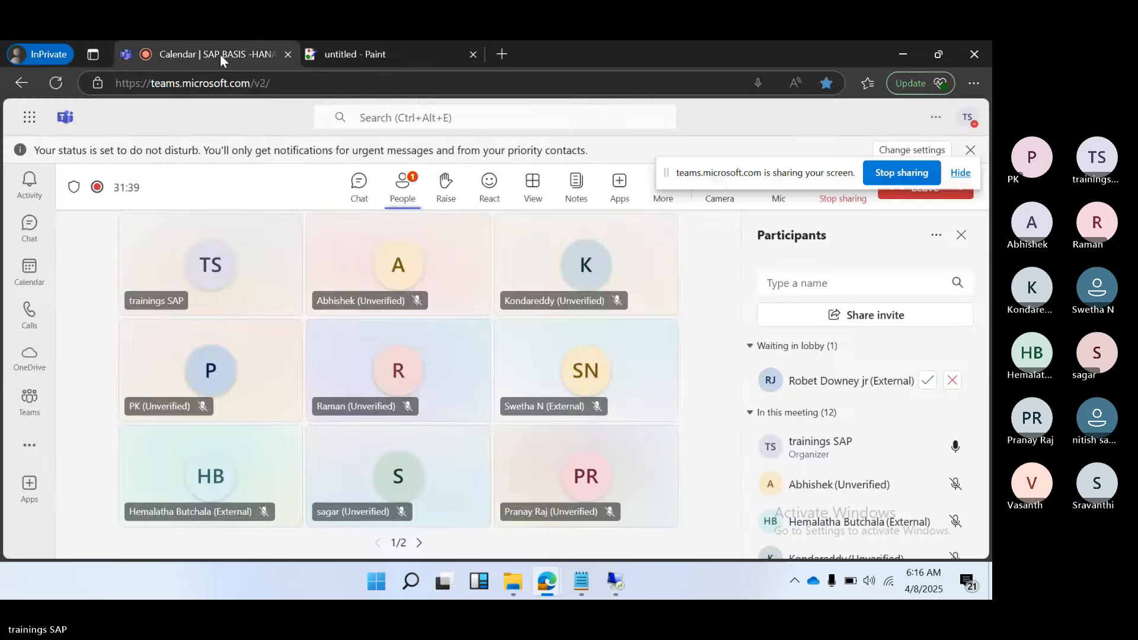
{"action": "left_click", "coordinate": [927, 381]}
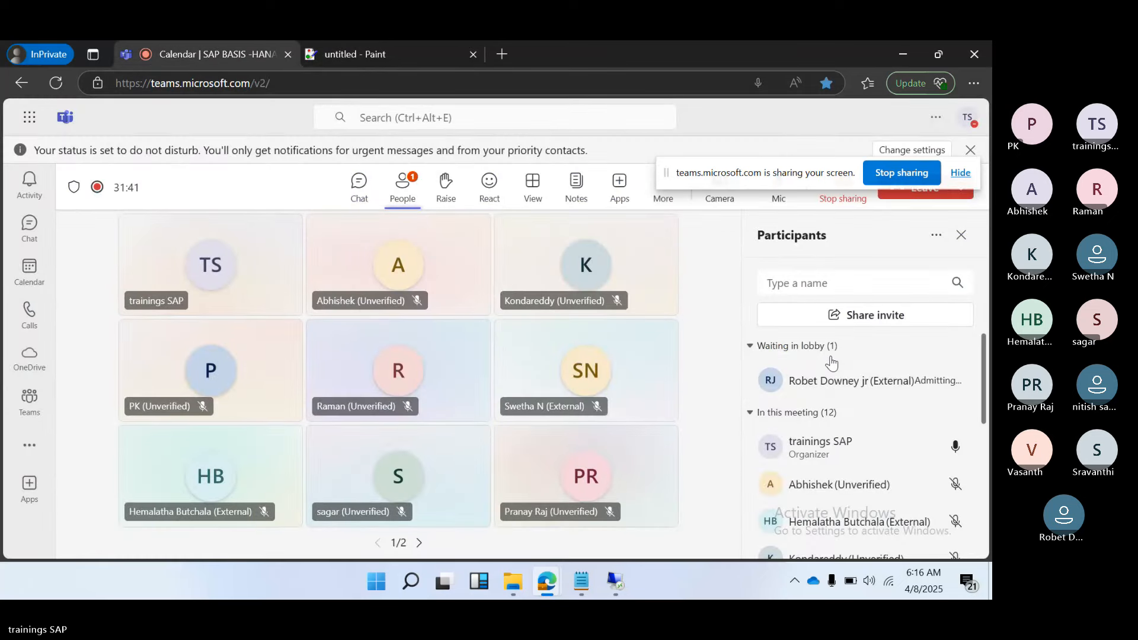
{"action": "mouse_move", "coordinate": [602, 577]}
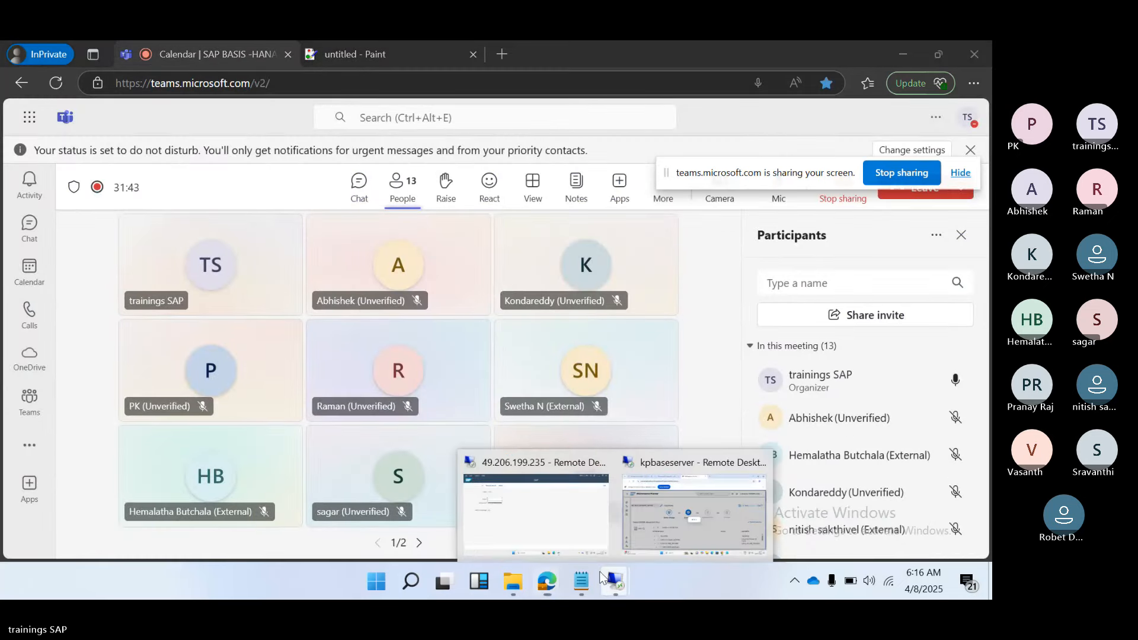
{"action": "left_click", "coordinate": [550, 524]}
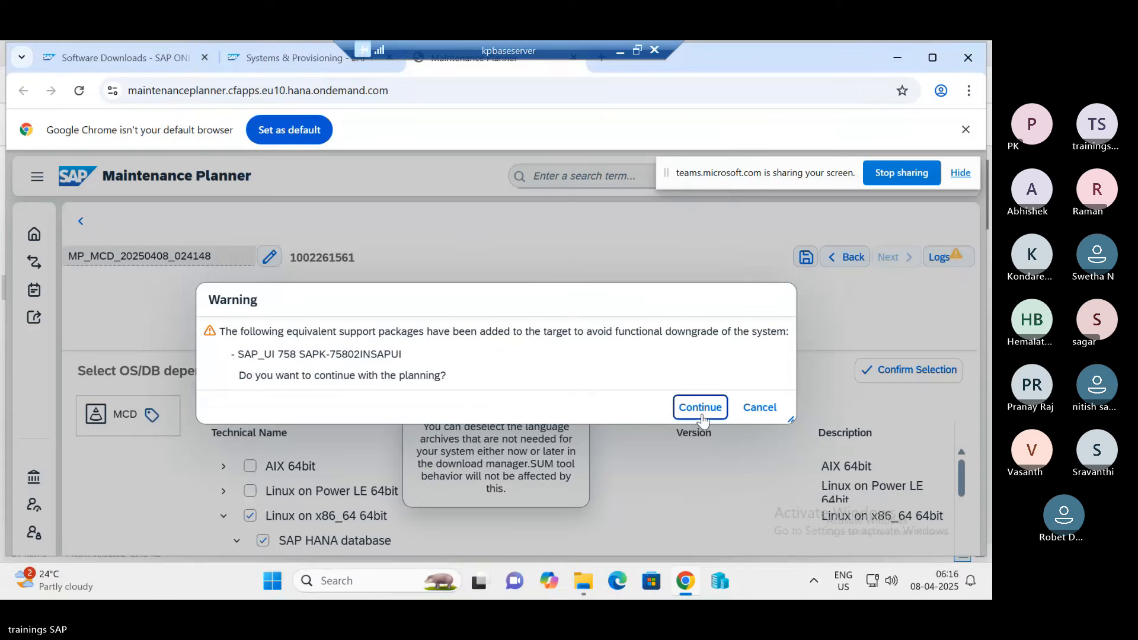
Step: Accept the added SAP_UI 758 SAPK-75802INSAPUI package and move past the stack-dependent files to Download Files
{"action": "left_click", "coordinate": [700, 409]}
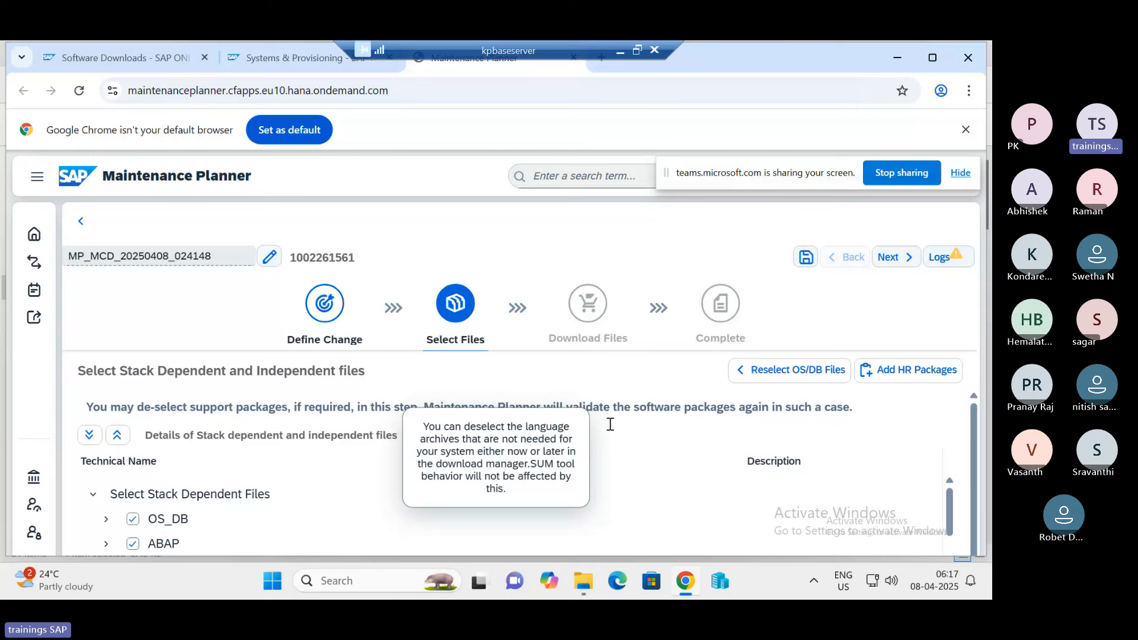
{"action": "scroll", "coordinate": [134, 514], "scroll_direction": "down", "scroll_amount": 3}
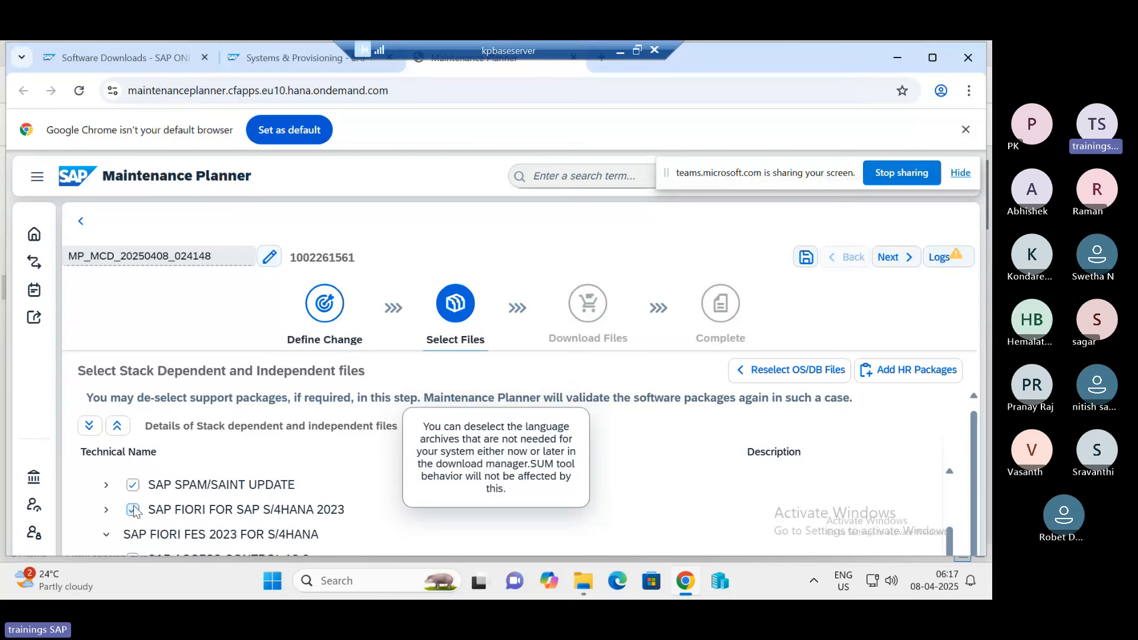
{"action": "scroll", "coordinate": [134, 511], "scroll_direction": "up", "scroll_amount": 3}
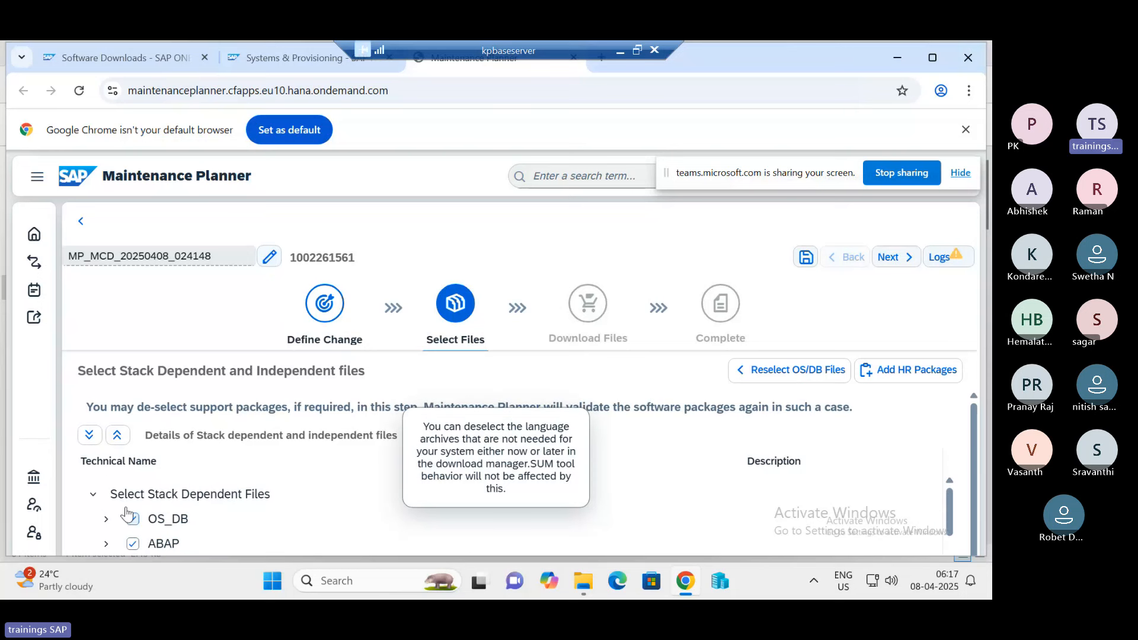
{"action": "left_click", "coordinate": [908, 264]}
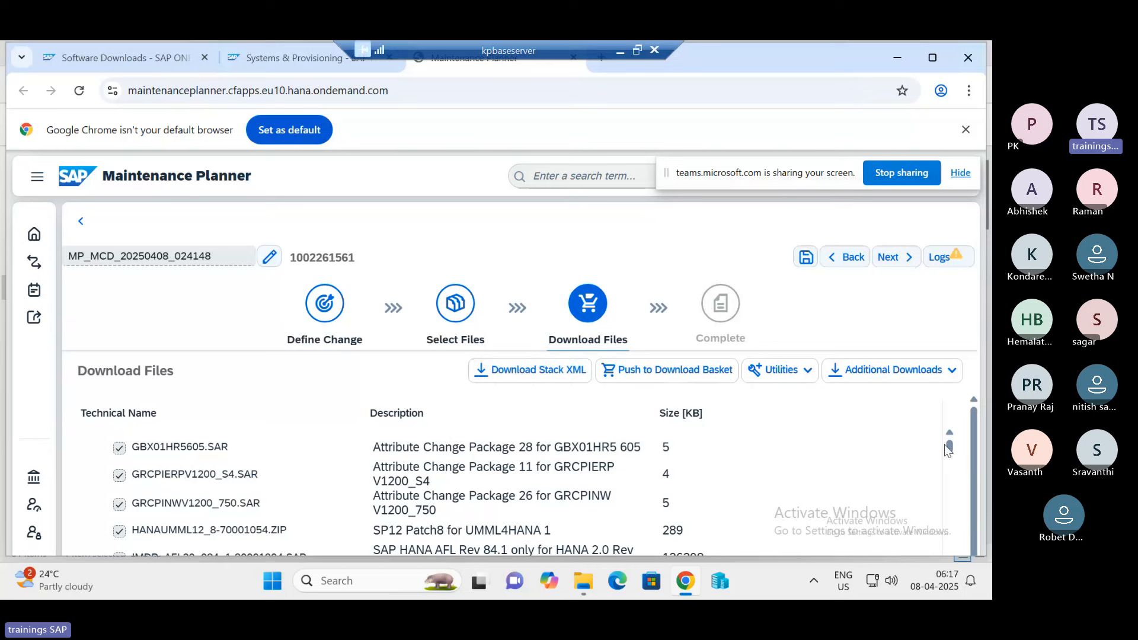
Step: Download the stack XML for MCD's plan
{"action": "scroll", "coordinate": [949, 456], "scroll_direction": "down", "scroll_amount": 2}
{"action": "scroll", "coordinate": [948, 477], "scroll_direction": "down", "scroll_amount": 5}
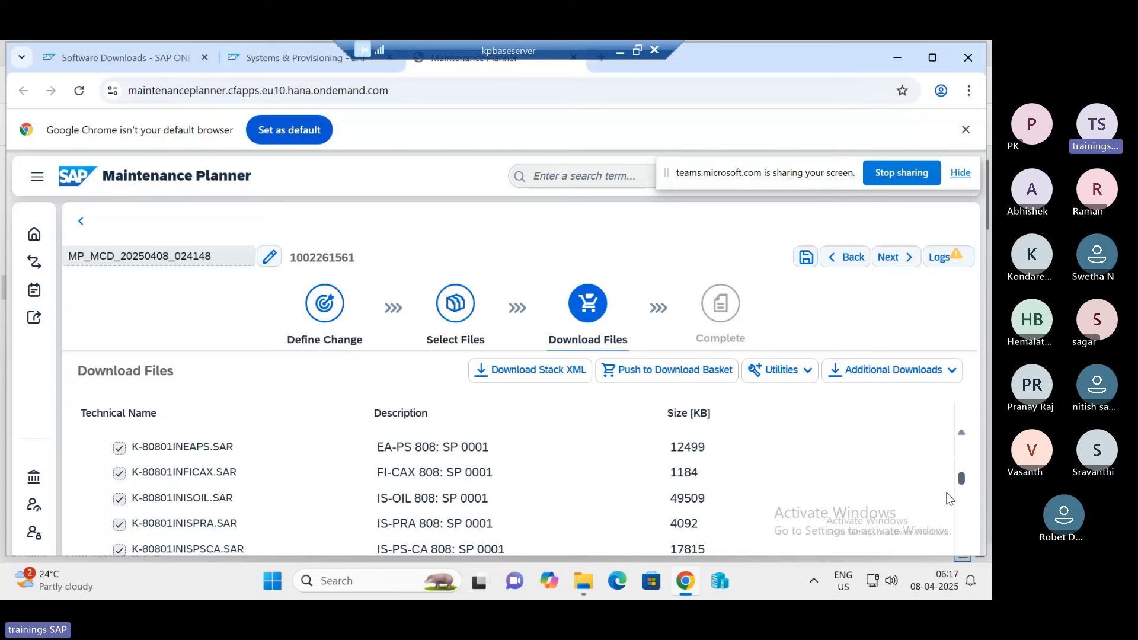
{"action": "scroll", "coordinate": [948, 510], "scroll_direction": "down", "scroll_amount": 5}
{"action": "scroll", "coordinate": [946, 531], "scroll_direction": "down", "scroll_amount": 5}
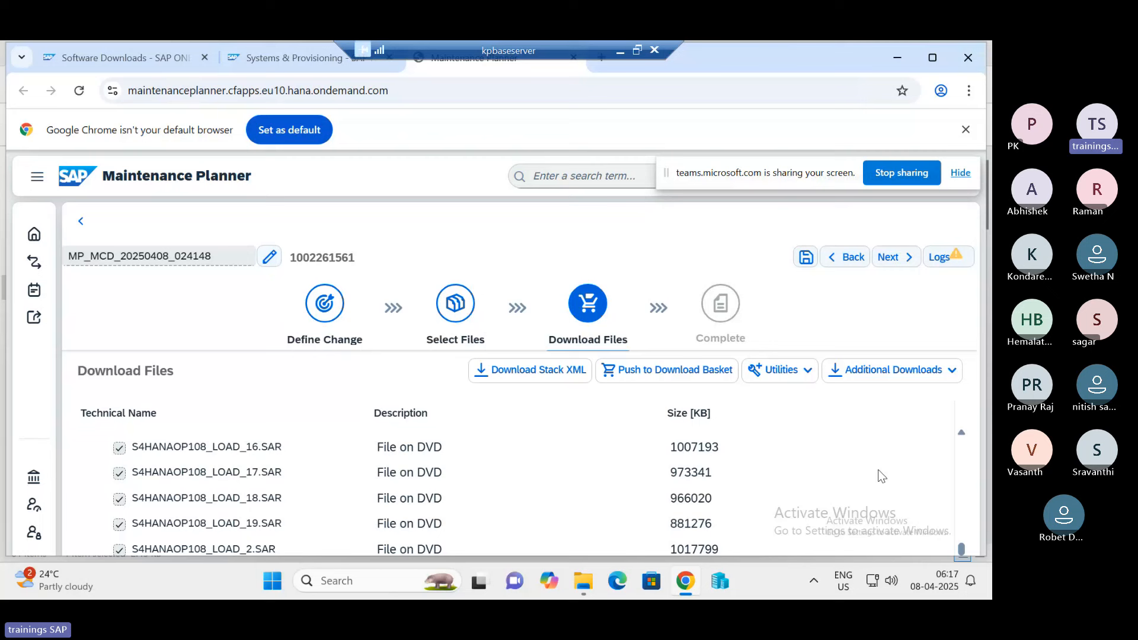
{"action": "scroll", "coordinate": [889, 471], "scroll_direction": "down", "scroll_amount": 5}
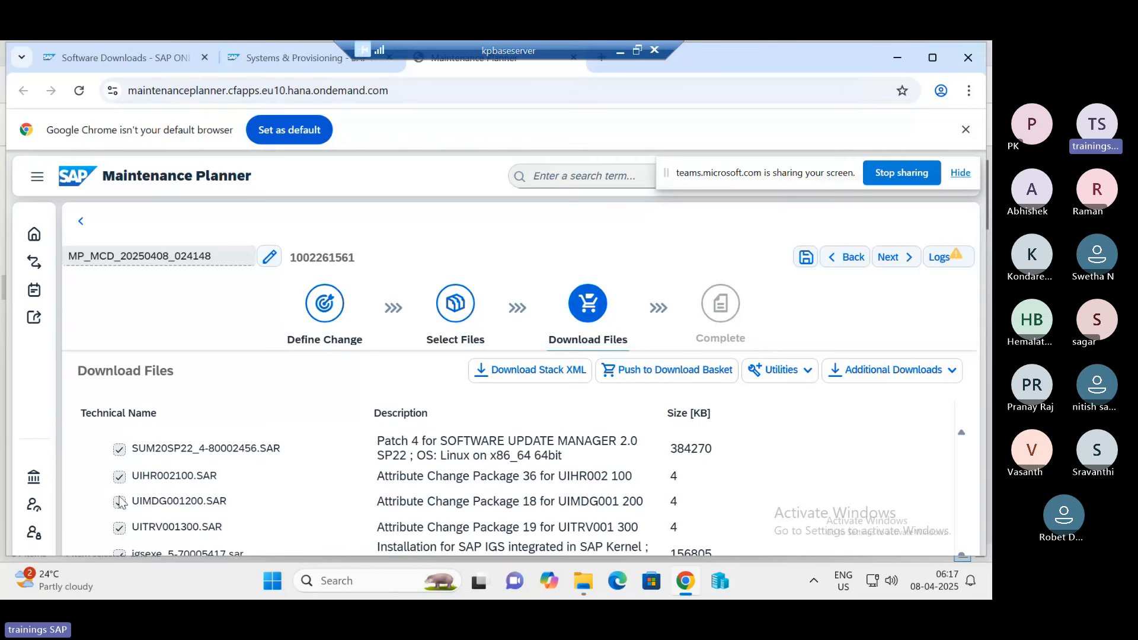
{"action": "left_click", "coordinate": [533, 369]}
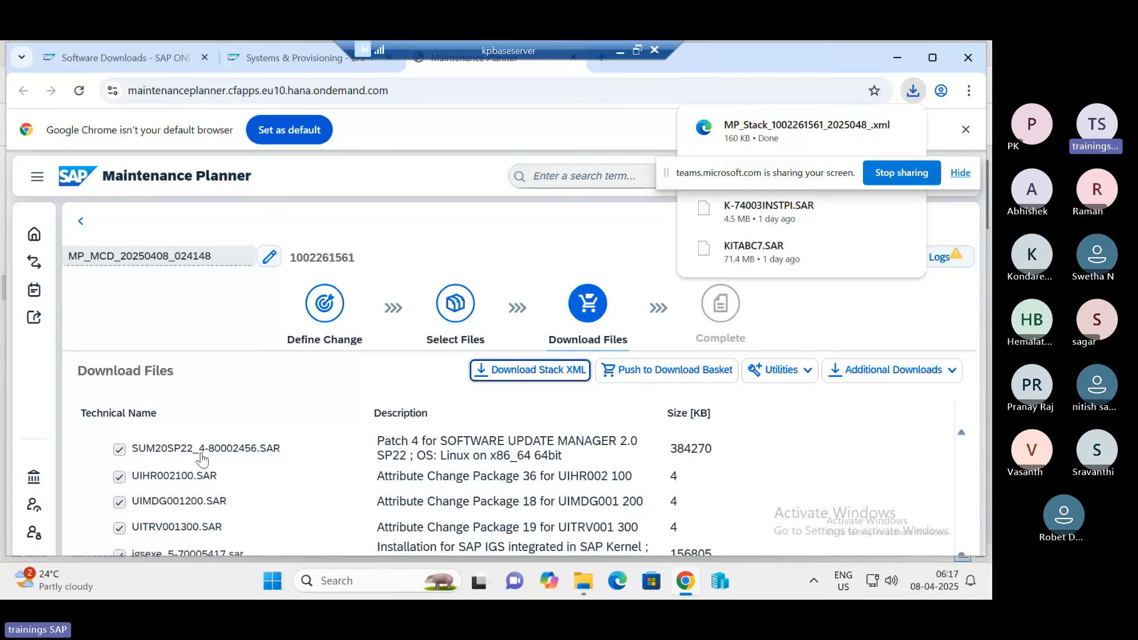
Step: Download the plan as PDF via Additional Downloads and open the MP_Plan PDF
{"action": "scroll", "coordinate": [201, 457], "scroll_direction": "down", "scroll_amount": 10}
{"action": "scroll", "coordinate": [202, 457], "scroll_direction": "up", "scroll_amount": 3}
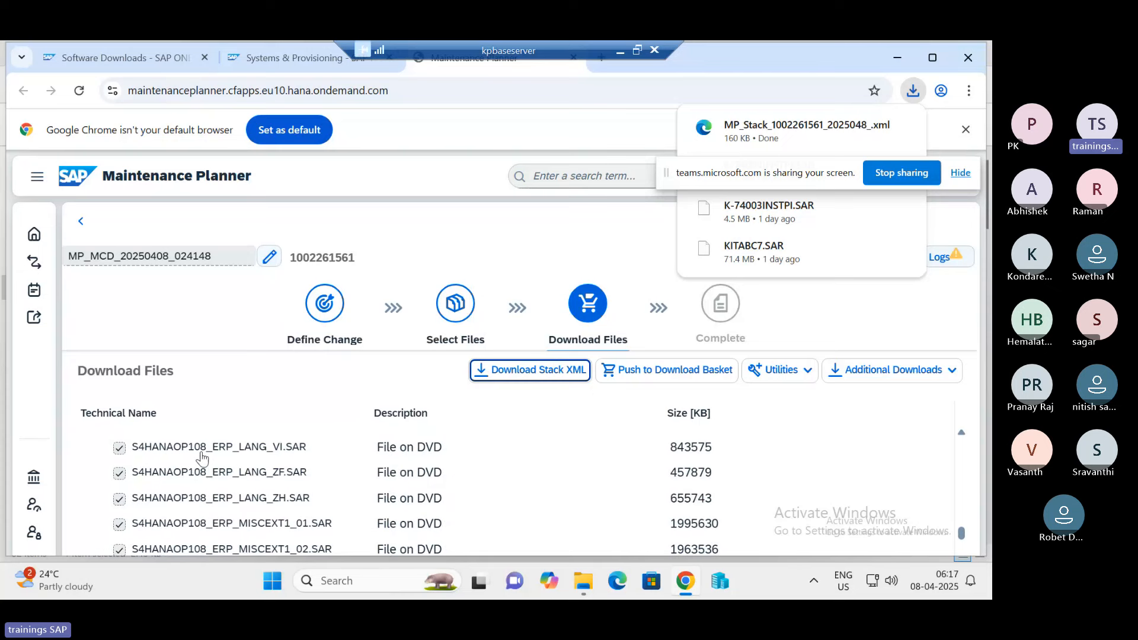
{"action": "scroll", "coordinate": [201, 456], "scroll_direction": "up", "scroll_amount": 15}
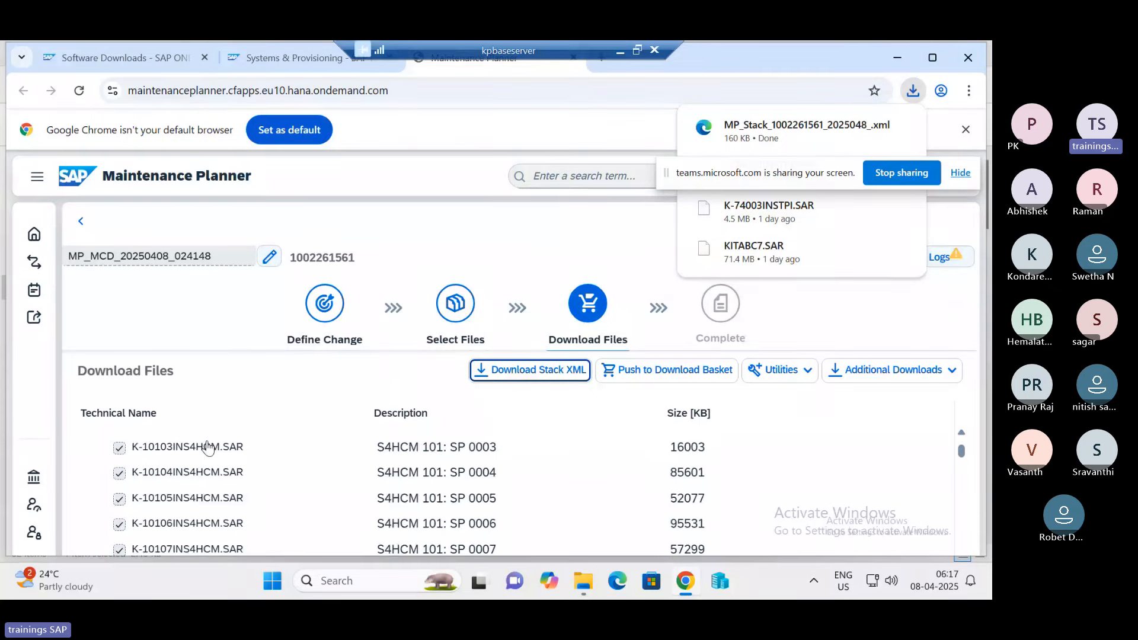
{"action": "scroll", "coordinate": [211, 441], "scroll_direction": "up", "scroll_amount": 5}
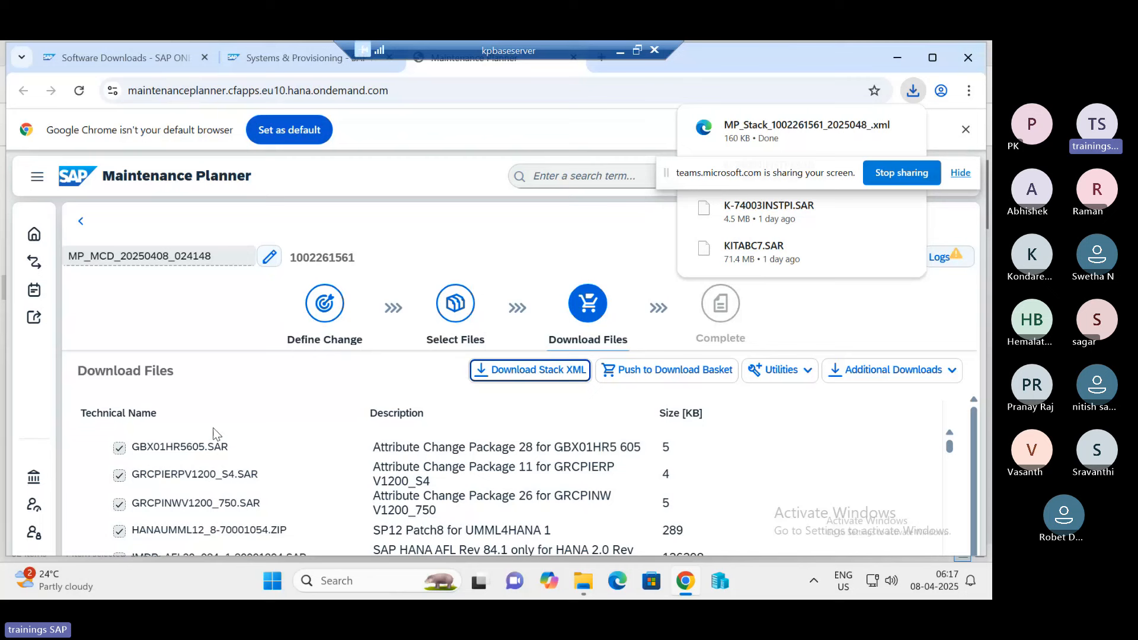
{"action": "scroll", "coordinate": [215, 434], "scroll_direction": "down", "scroll_amount": 10}
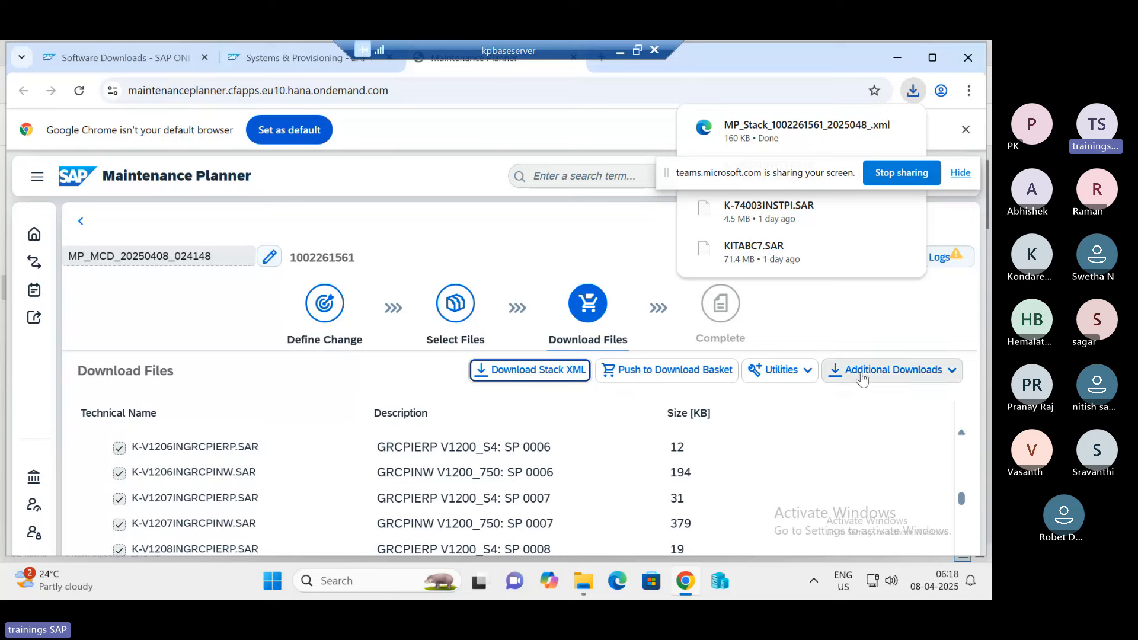
{"action": "left_click", "coordinate": [886, 389]}
{"action": "left_click", "coordinate": [794, 373]}
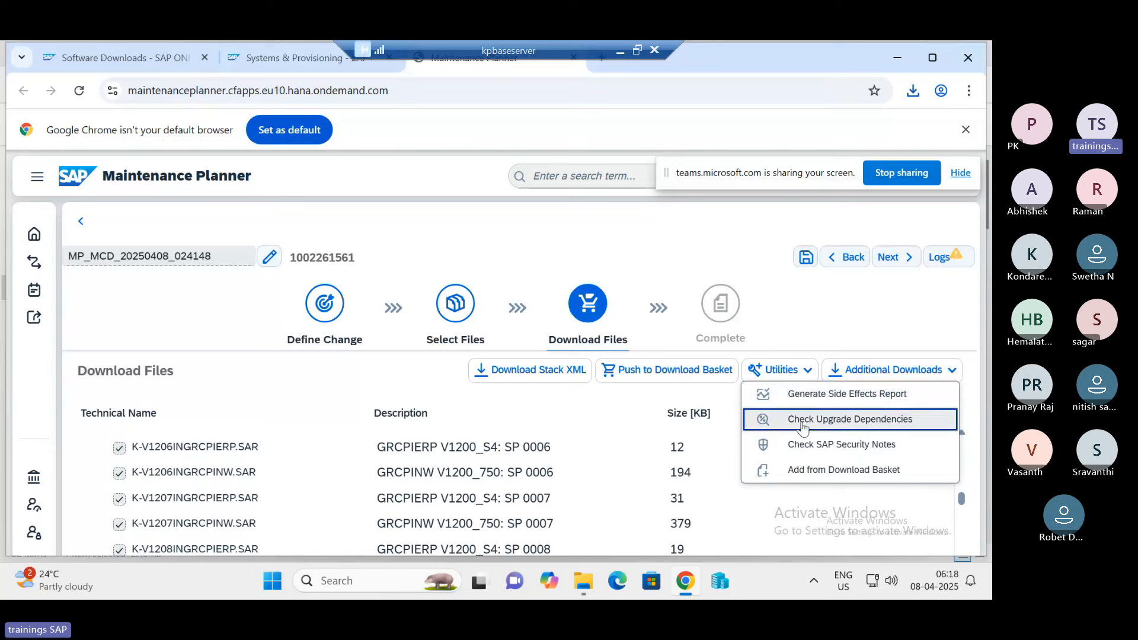
{"action": "left_click", "coordinate": [902, 373]}
{"action": "left_click", "coordinate": [902, 375]}
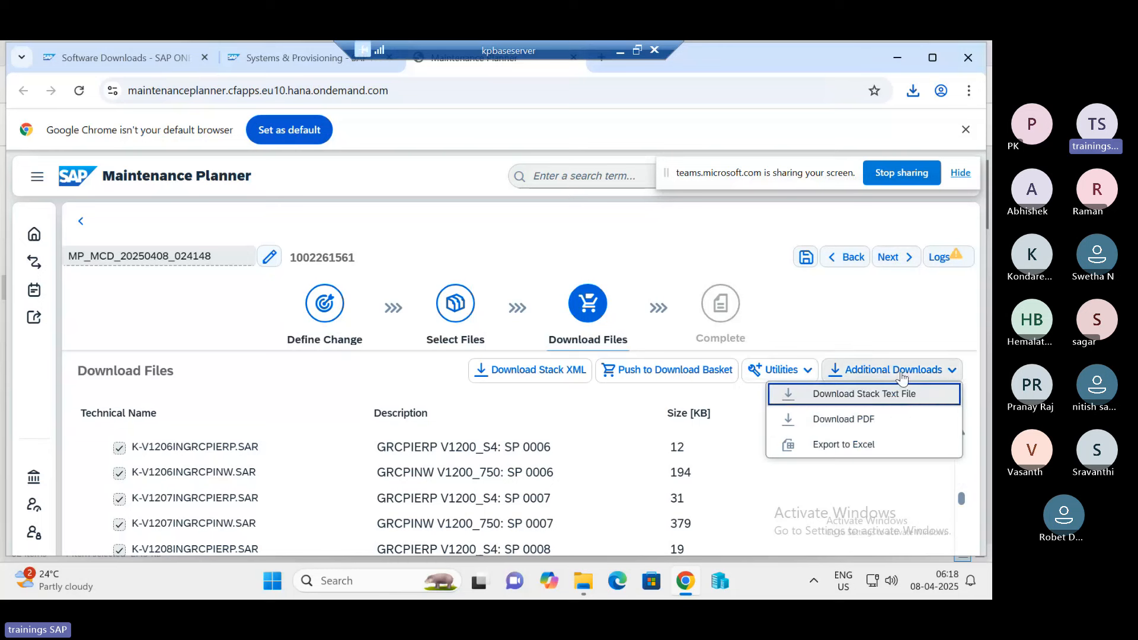
{"action": "left_click", "coordinate": [847, 420]}
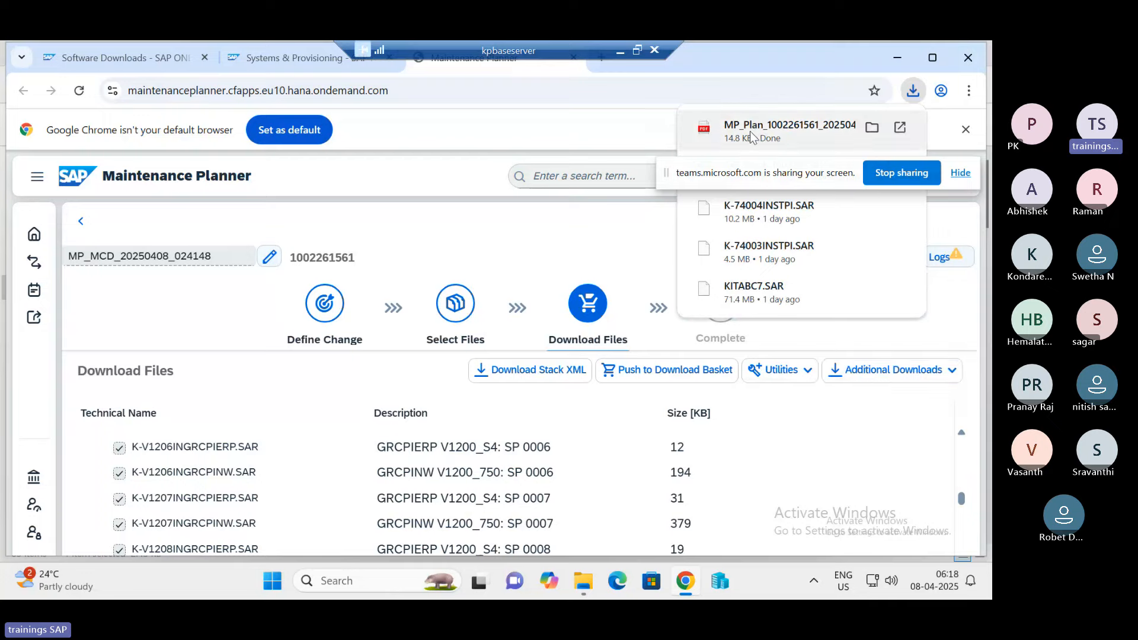
{"action": "left_click", "coordinate": [749, 132]}
{"action": "scroll", "coordinate": [359, 332], "scroll_direction": "down", "scroll_amount": 10}
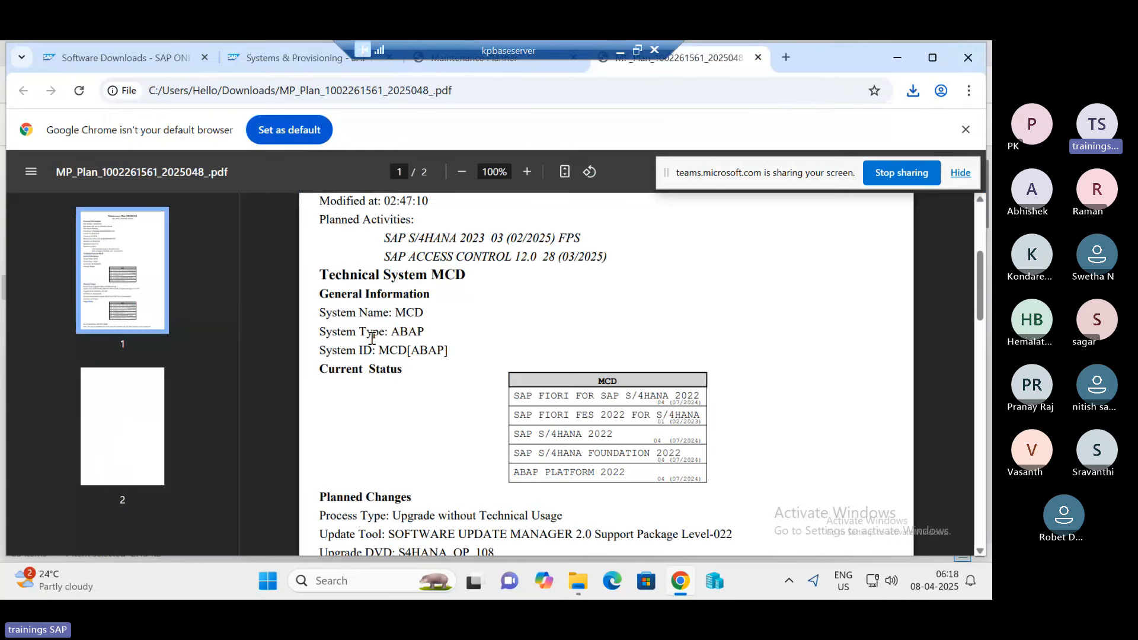
{"action": "scroll", "coordinate": [483, 322], "scroll_direction": "up", "scroll_amount": 1}
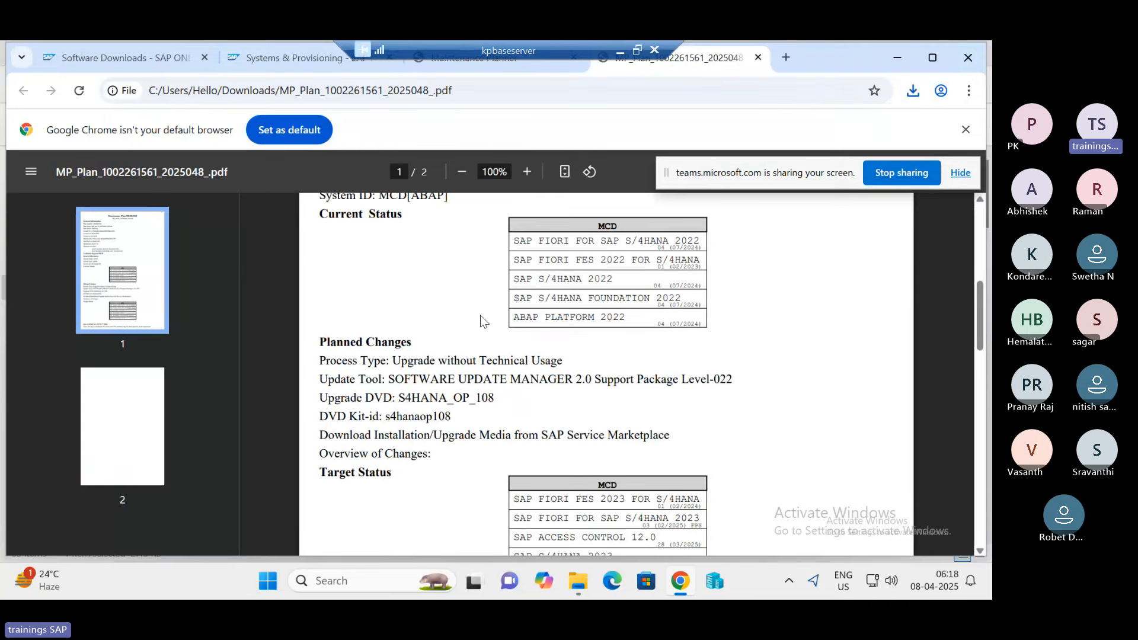
{"action": "left_click_drag", "start_coordinate": [539, 242], "coordinate": [652, 326]}
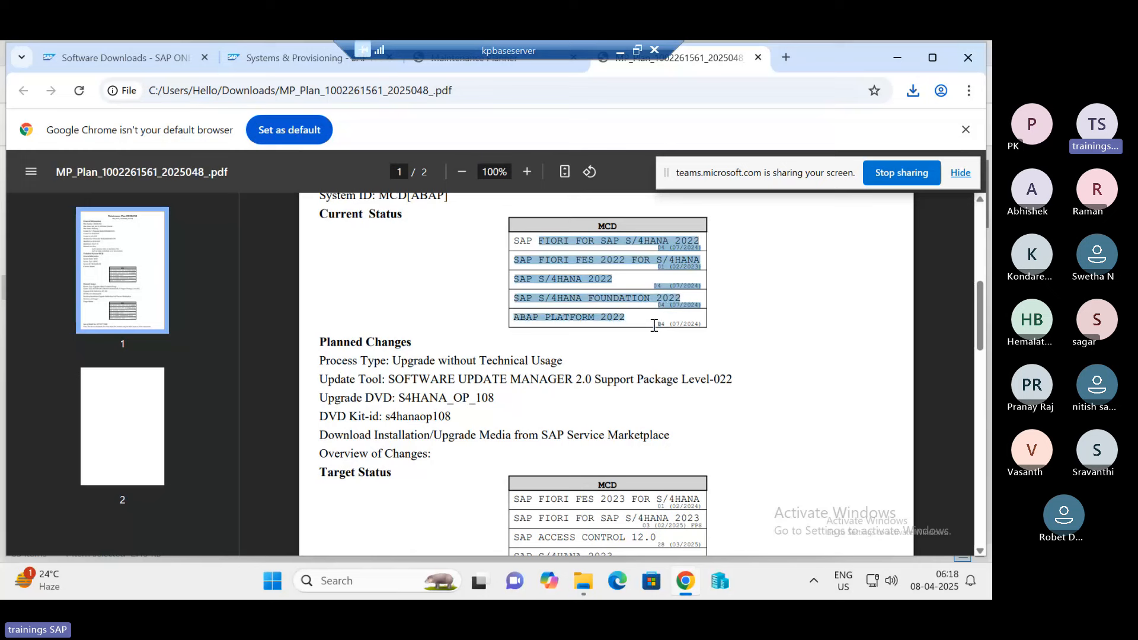
{"action": "scroll", "coordinate": [652, 325], "scroll_direction": "down", "scroll_amount": 1}
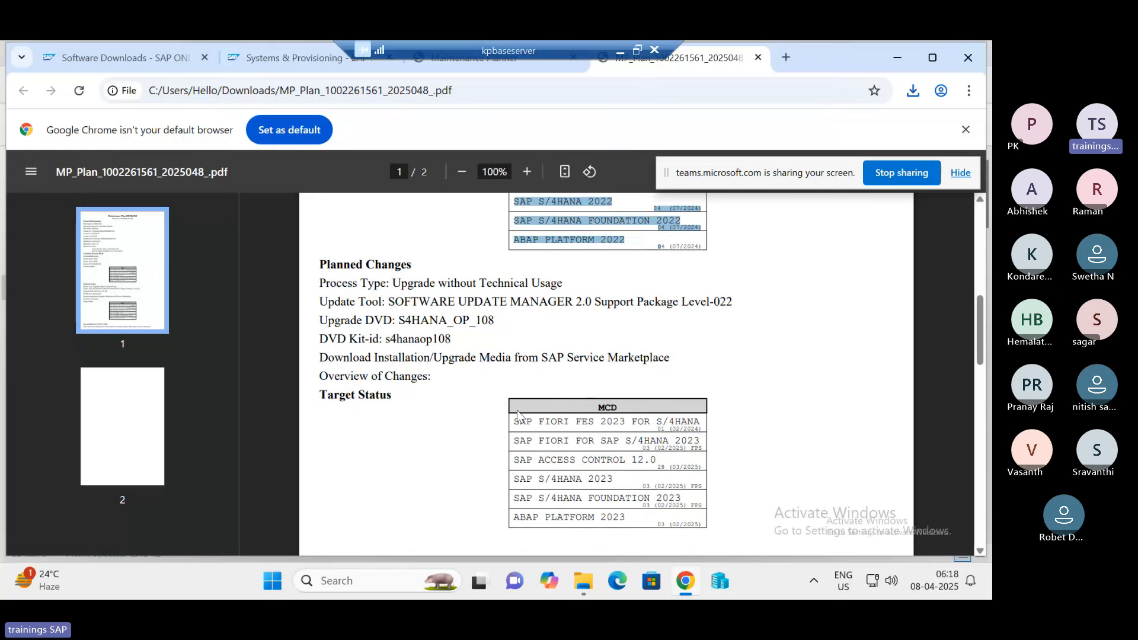
{"action": "left_click_drag", "start_coordinate": [515, 422], "coordinate": [625, 517]}
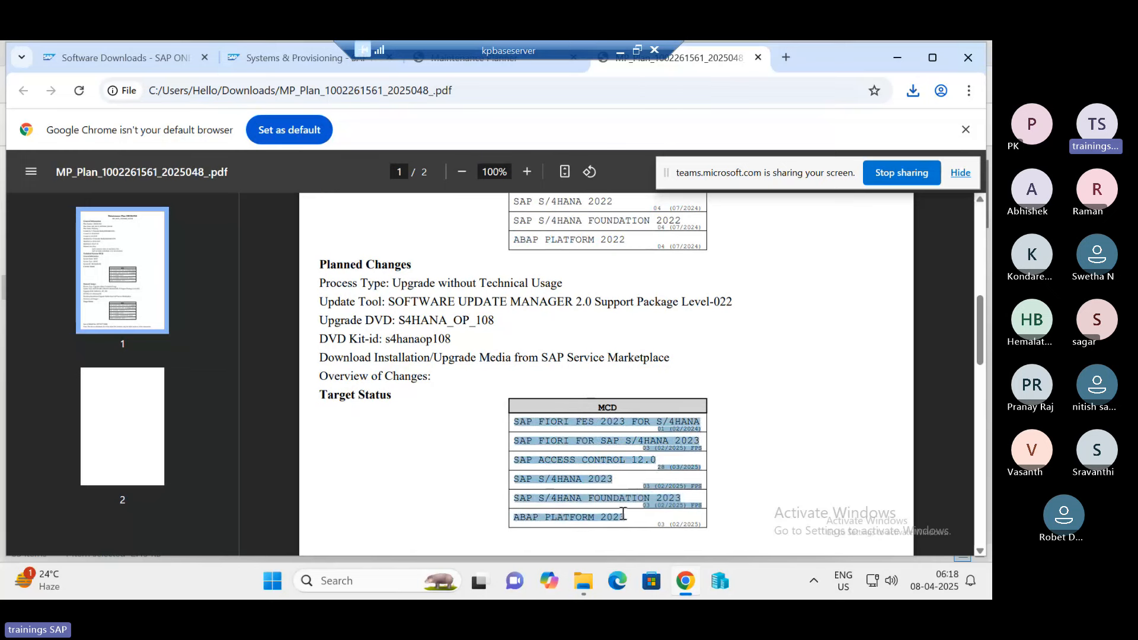
{"action": "scroll", "coordinate": [620, 510], "scroll_direction": "down", "scroll_amount": 5}
{"action": "scroll", "coordinate": [623, 513], "scroll_direction": "up", "scroll_amount": 10}
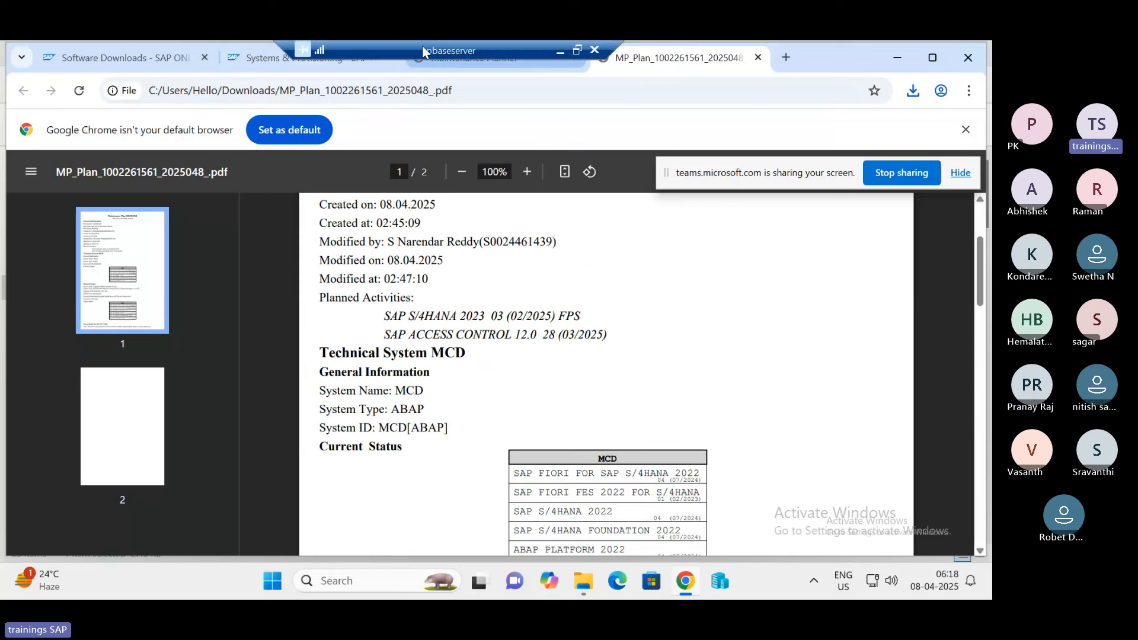
Step: Close the plan PDF and leave the MCD plan without saving it
{"action": "left_click", "coordinate": [758, 58]}
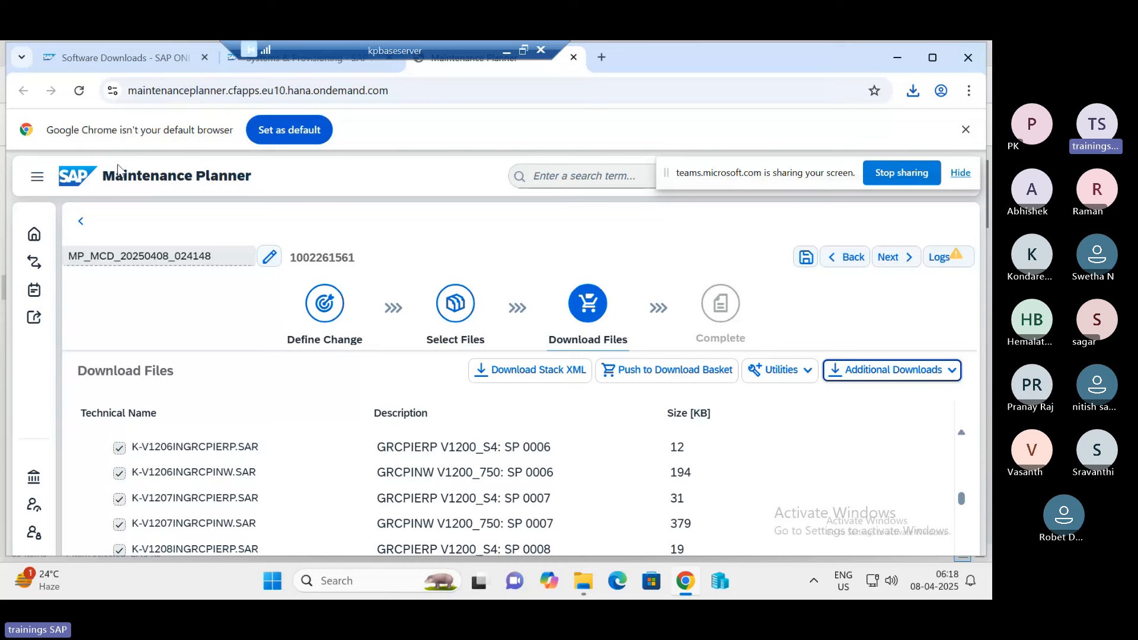
{"action": "left_click", "coordinate": [81, 221]}
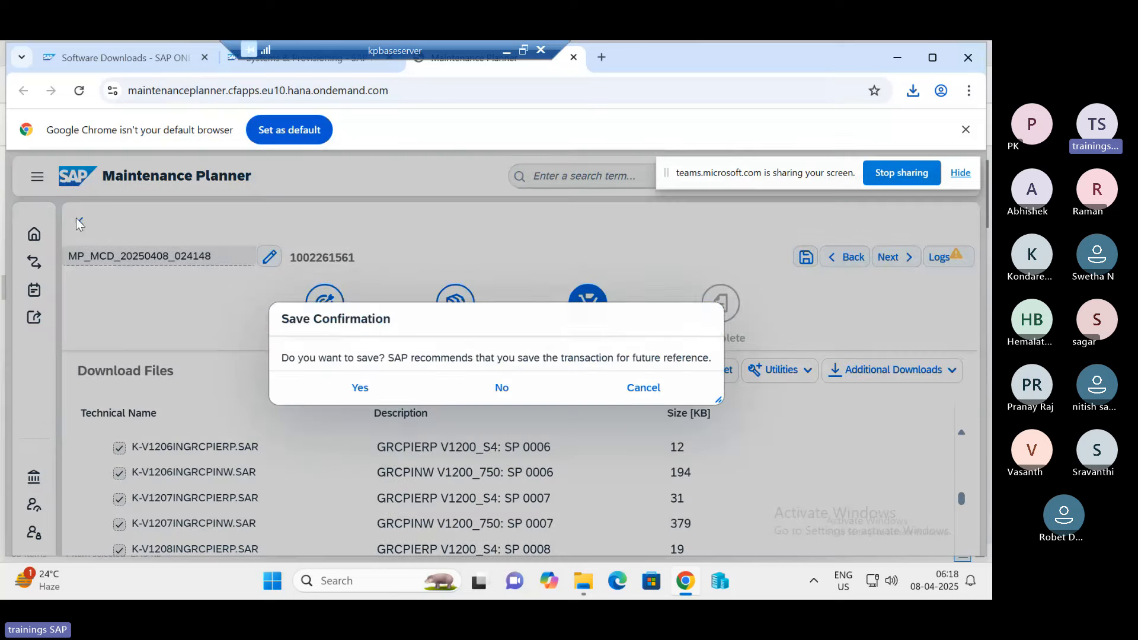
{"action": "left_click", "coordinate": [524, 396]}
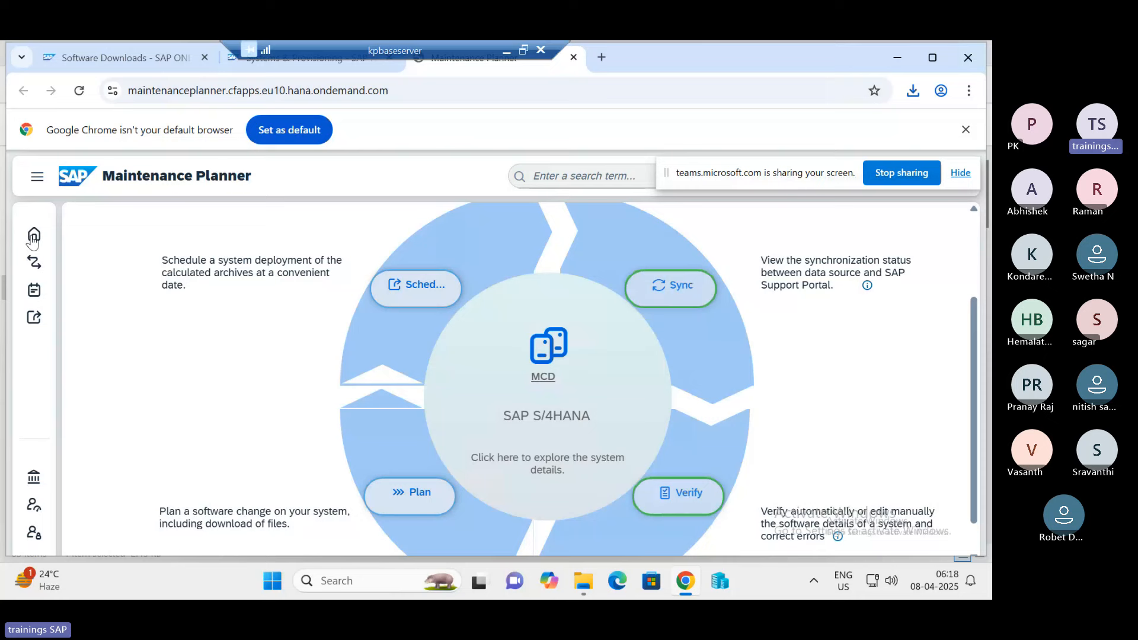
Step: Delete the MCD system from the Explore Systems list
{"action": "left_click", "coordinate": [33, 236]}
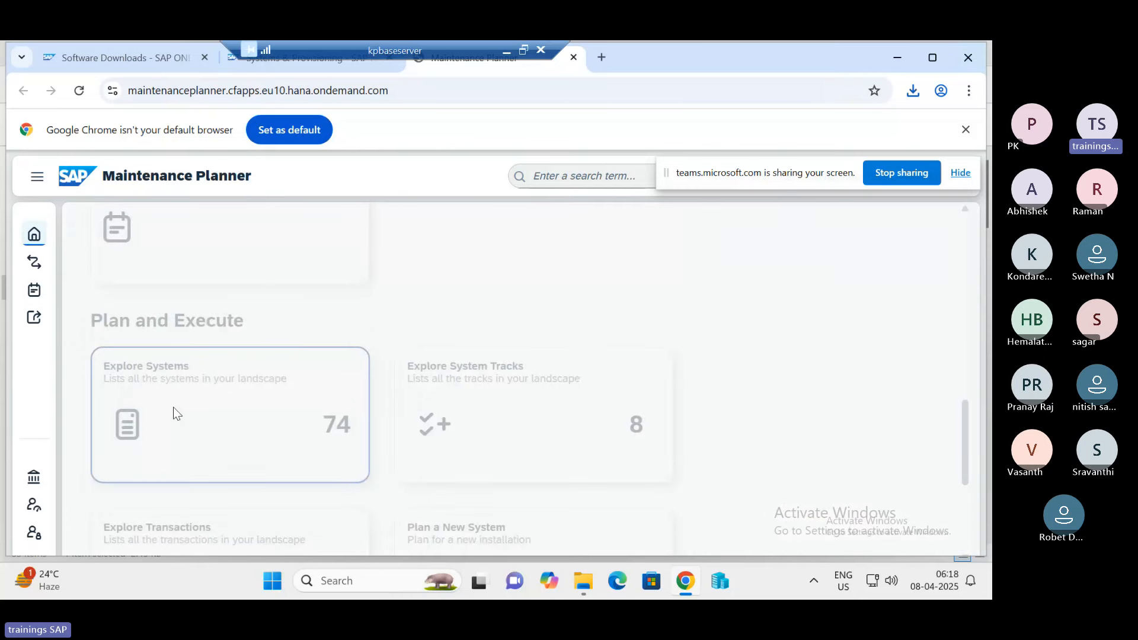
{"action": "left_click", "coordinate": [173, 407]}
{"action": "left_click", "coordinate": [76, 253]}
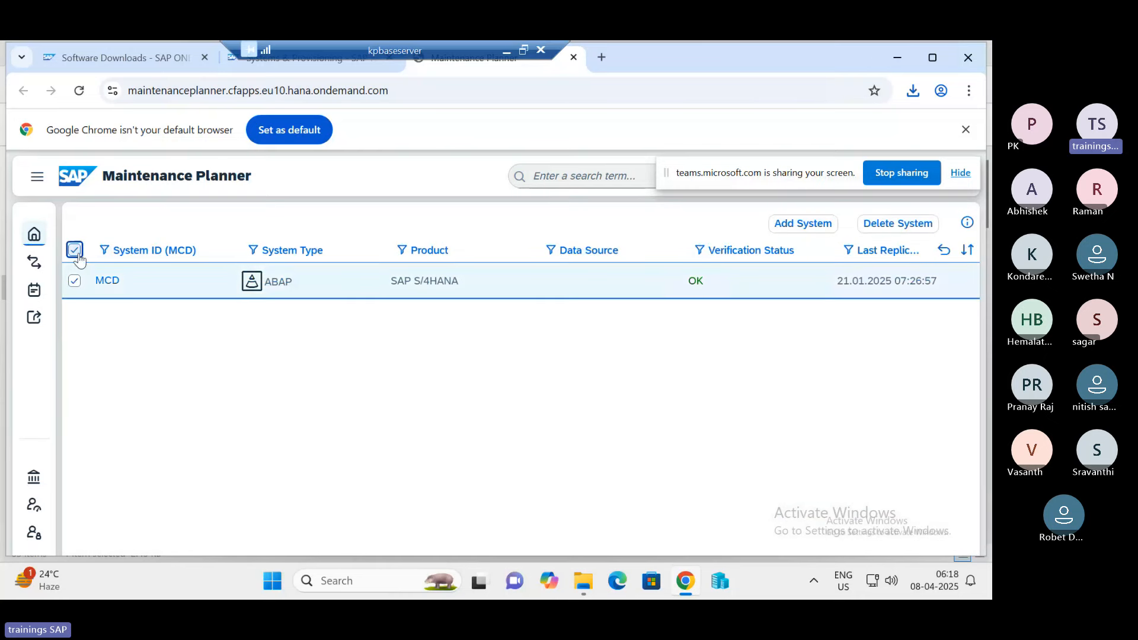
{"action": "left_click", "coordinate": [883, 234]}
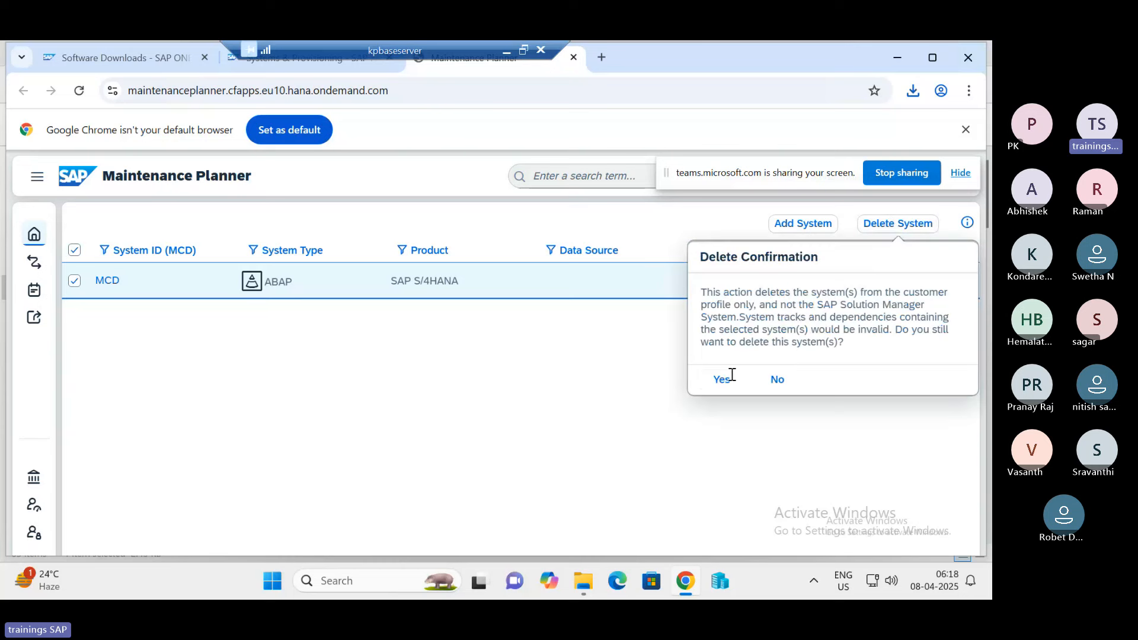
{"action": "left_click", "coordinate": [721, 376]}
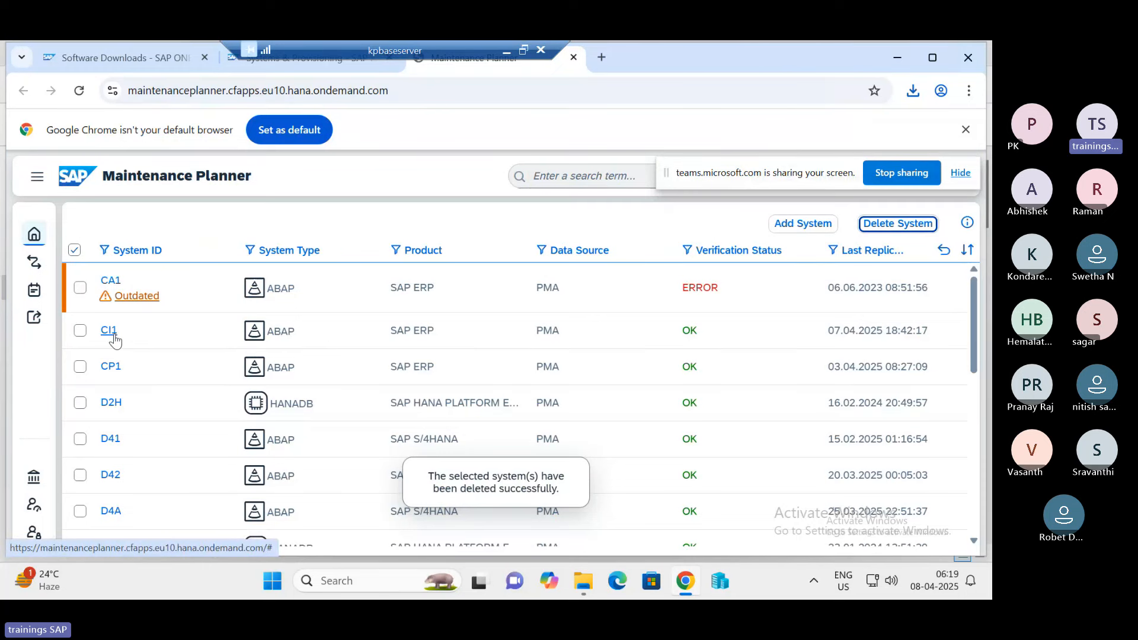
Step: Open the CI1 system, start a new plan and collapse its installed component tree
{"action": "double_click", "coordinate": [114, 339]}
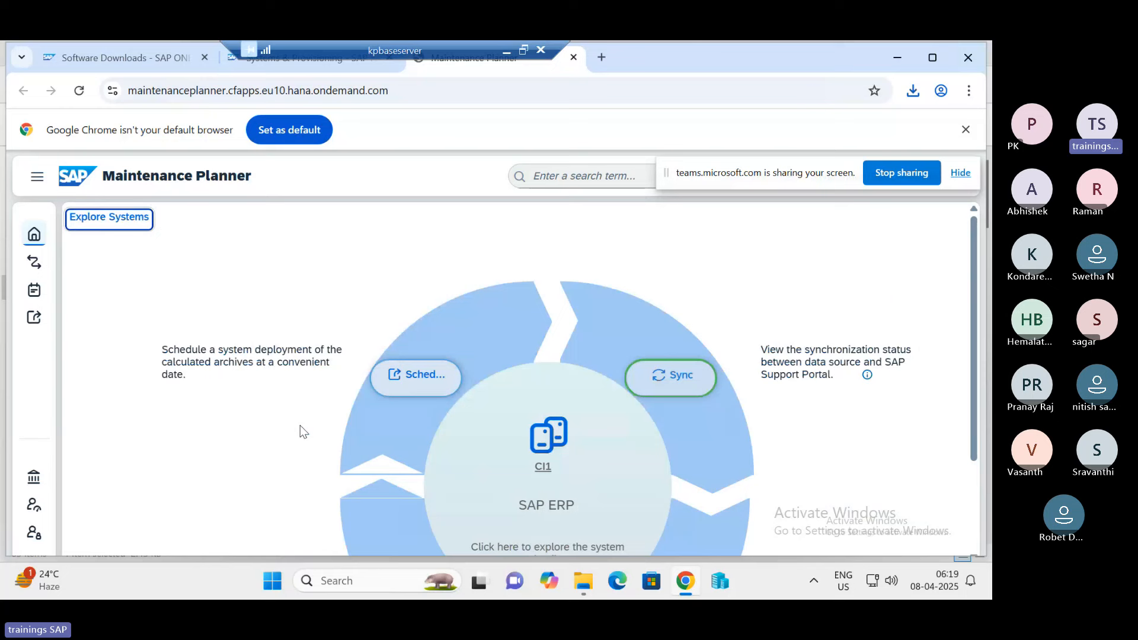
{"action": "scroll", "coordinate": [413, 468], "scroll_direction": "down", "scroll_amount": 1}
{"action": "left_click", "coordinate": [412, 462]}
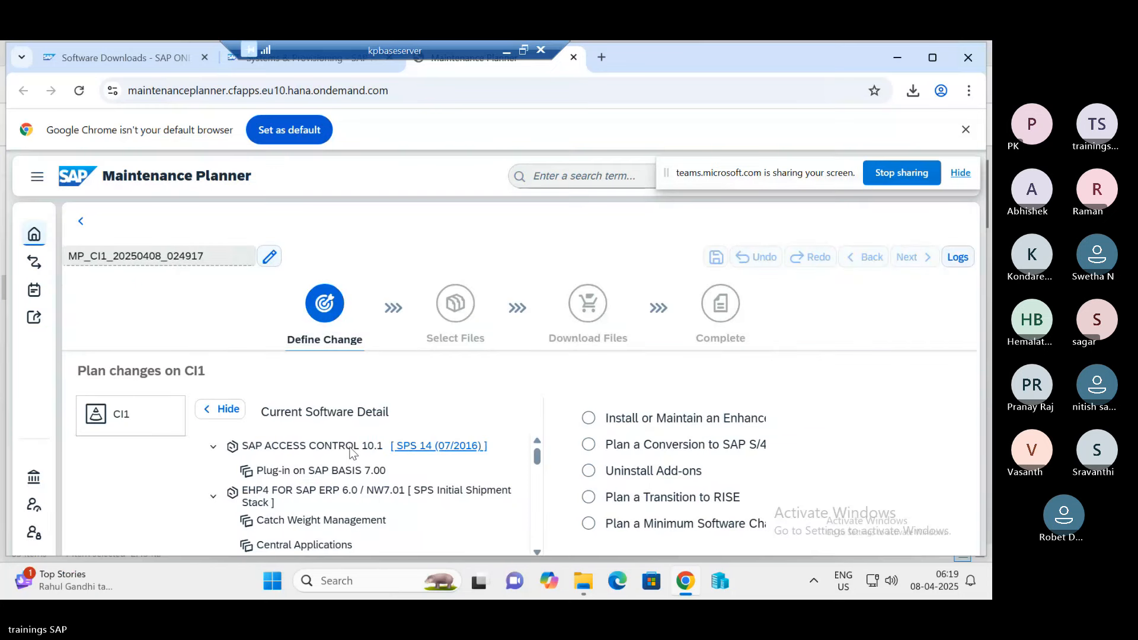
{"action": "left_click", "coordinate": [214, 446]}
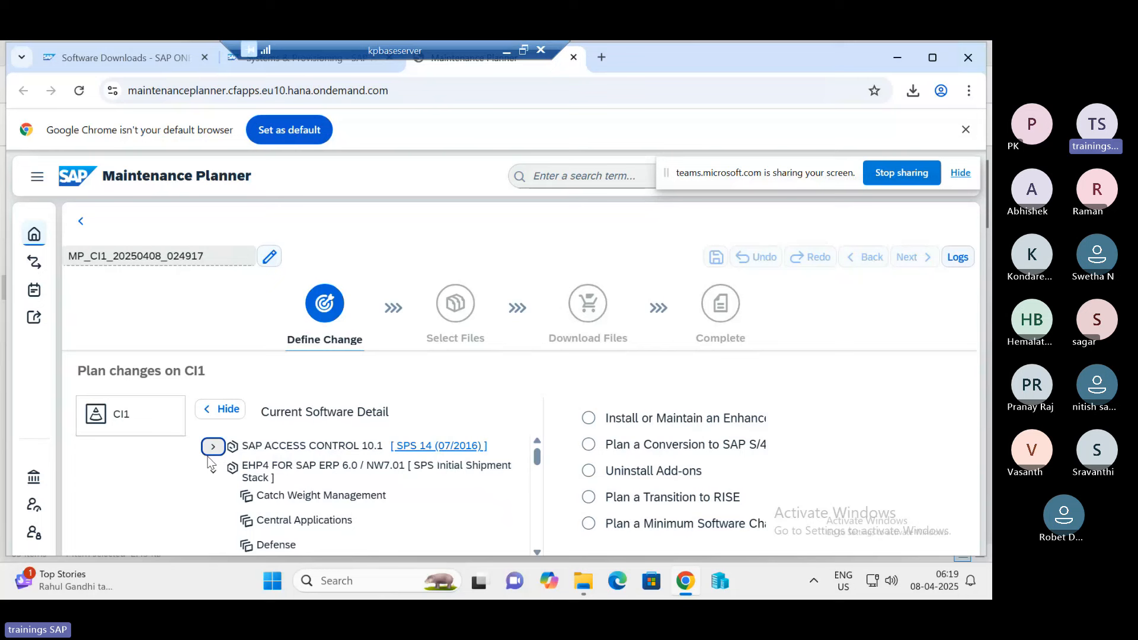
{"action": "left_click", "coordinate": [212, 471]}
{"action": "left_click", "coordinate": [208, 497]}
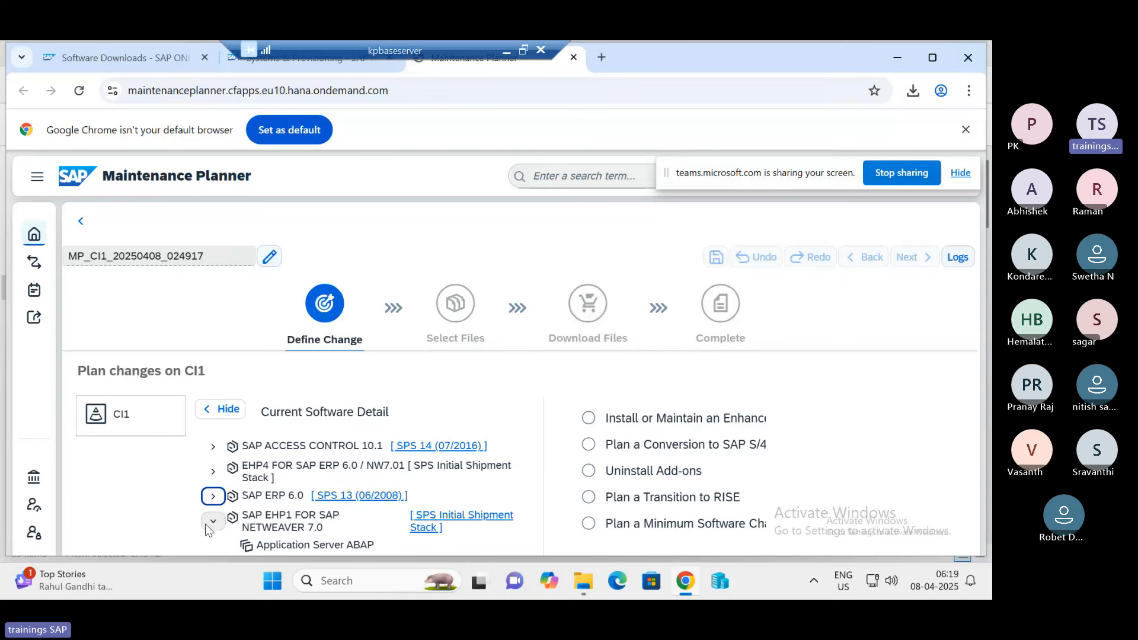
{"action": "left_click", "coordinate": [213, 521]}
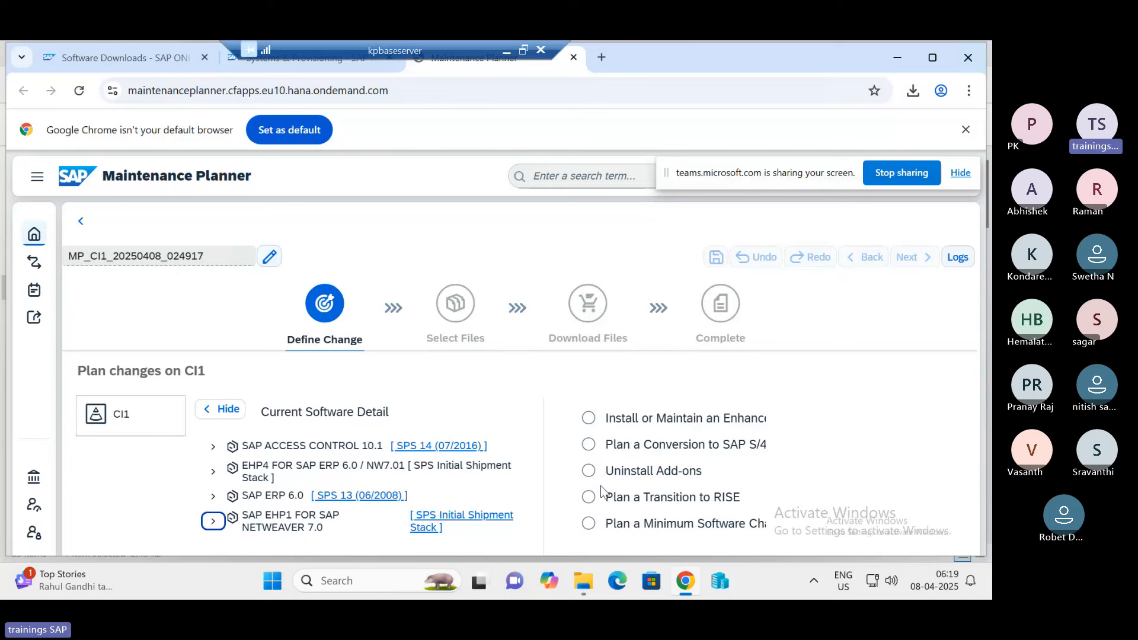
Step: Target EHP4 FOR SAP ERP 6.0 / NW7.01 at support package stack 26 (04/2024)
{"action": "left_click", "coordinate": [588, 418]}
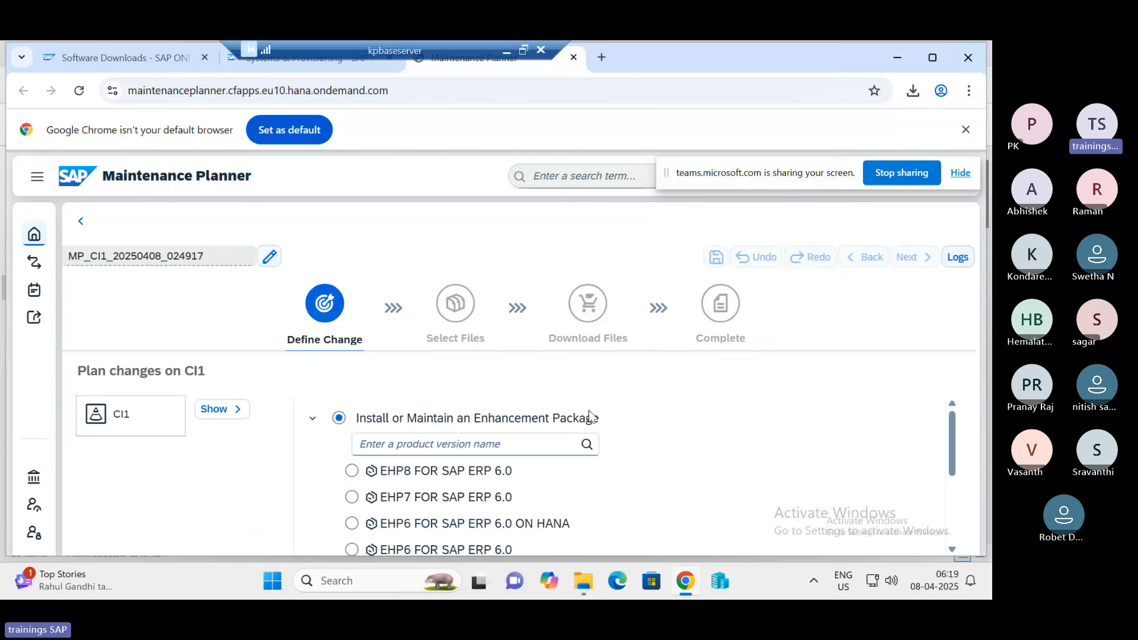
{"action": "scroll", "coordinate": [355, 482], "scroll_direction": "down", "scroll_amount": 3}
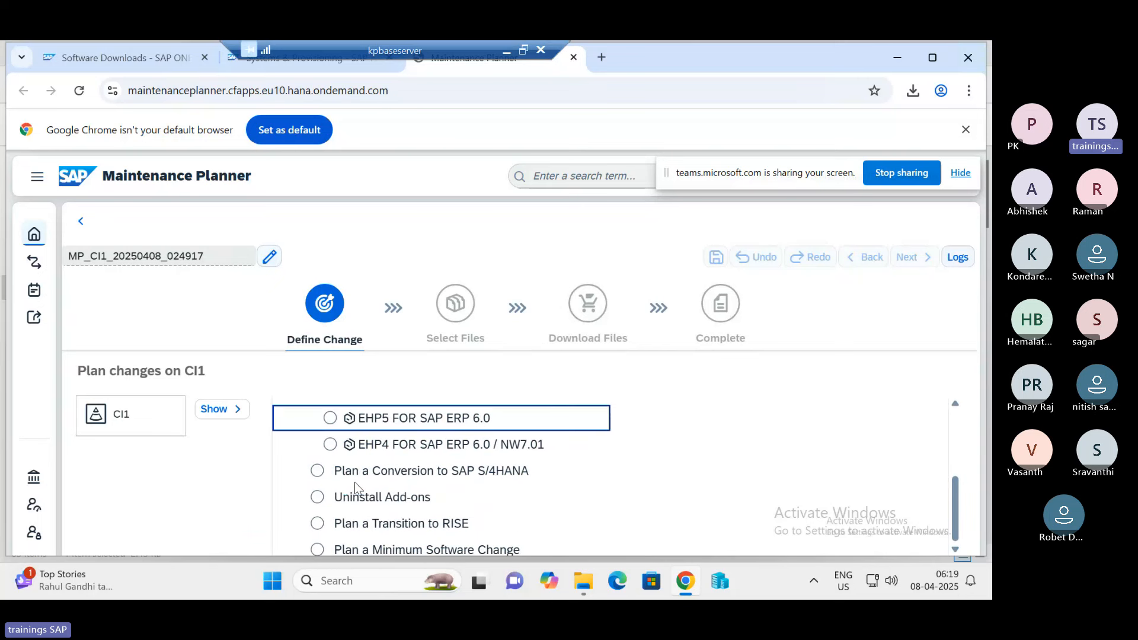
{"action": "left_click", "coordinate": [332, 445]}
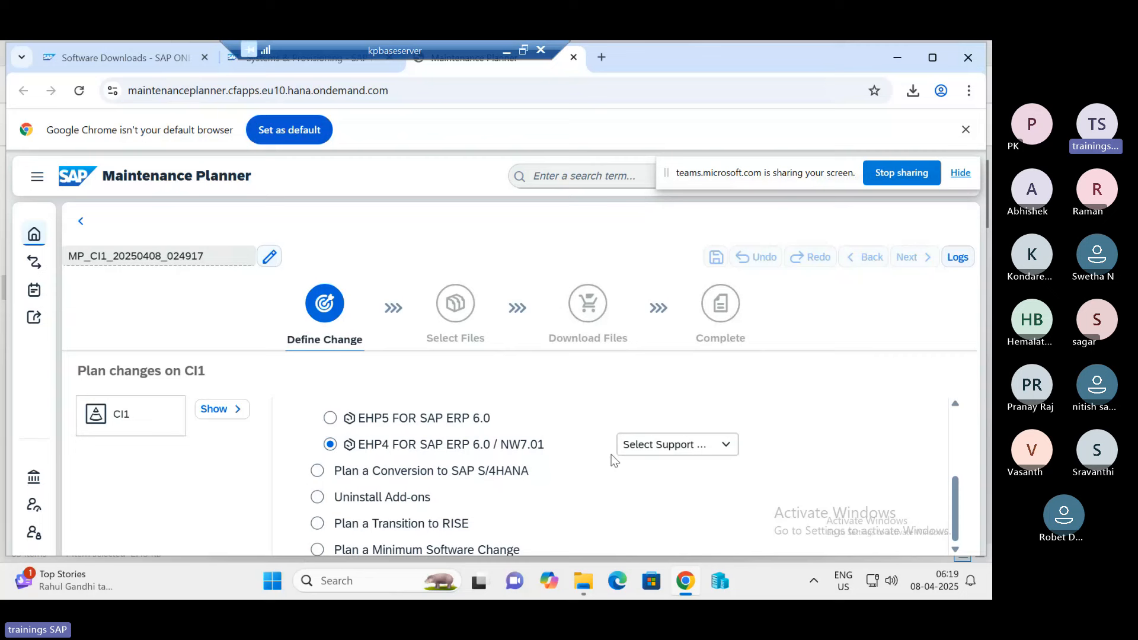
{"action": "left_click", "coordinate": [646, 447]}
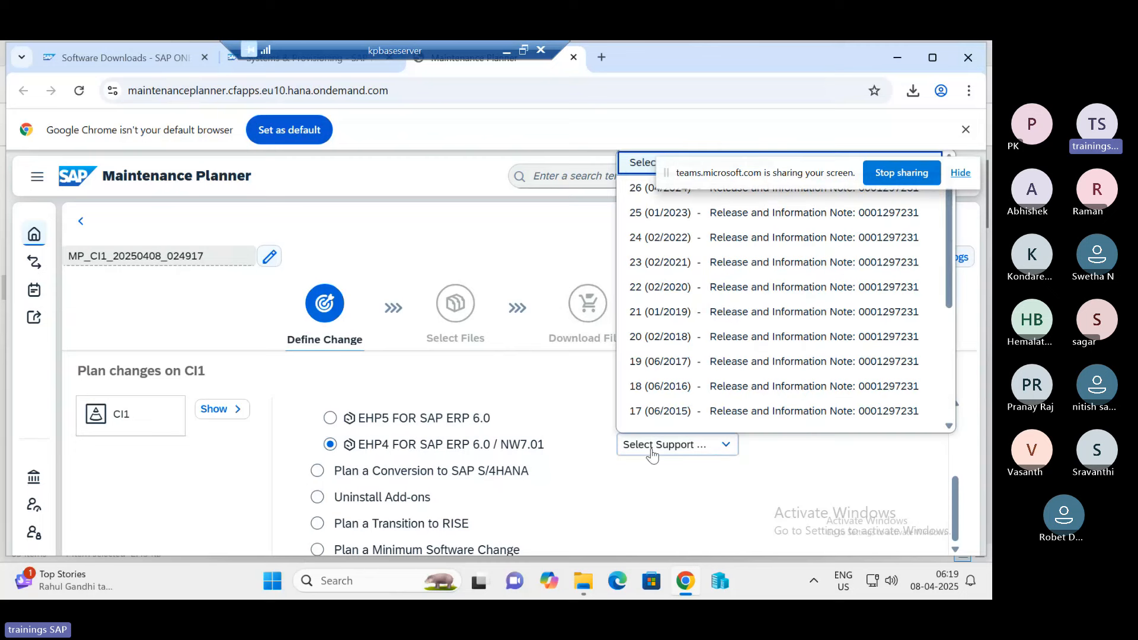
{"action": "left_click", "coordinate": [632, 196]}
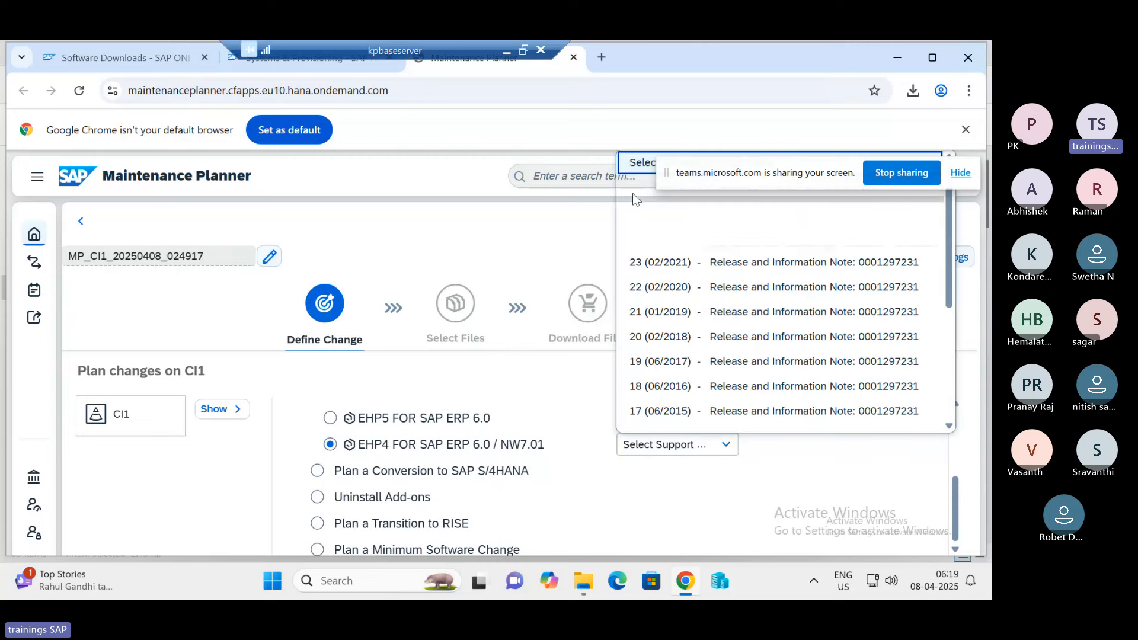
{"action": "left_click", "coordinate": [380, 444]}
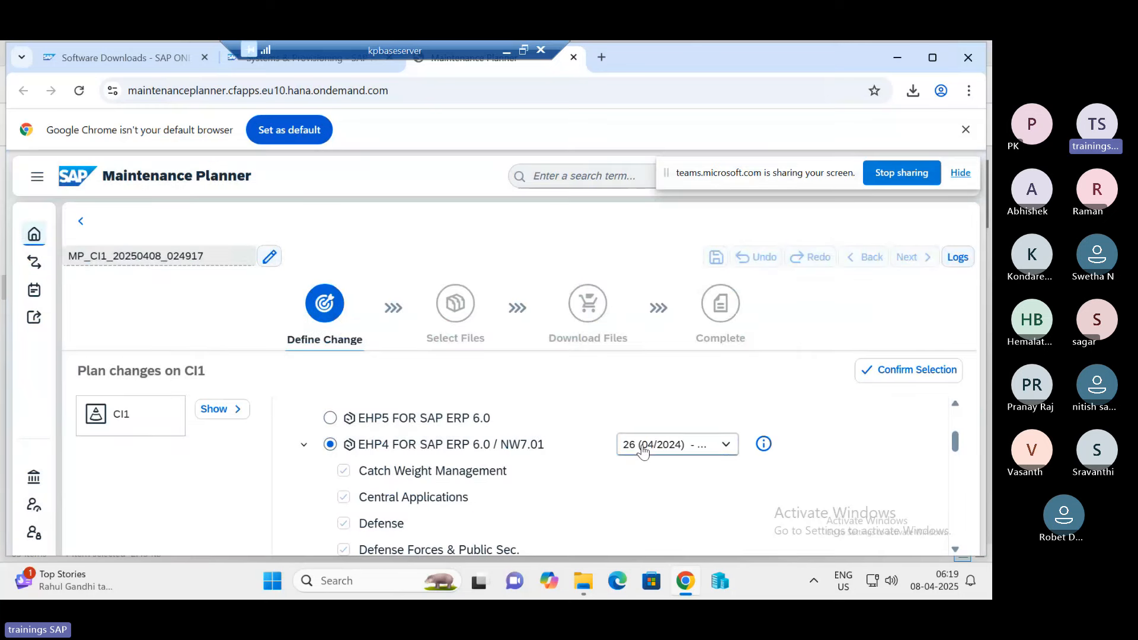
Step: Confirm the EHP4 stack choice and review targets: SAP ERP 6.0 SPS 36, EHP4 SPS 26
{"action": "left_click", "coordinate": [879, 372]}
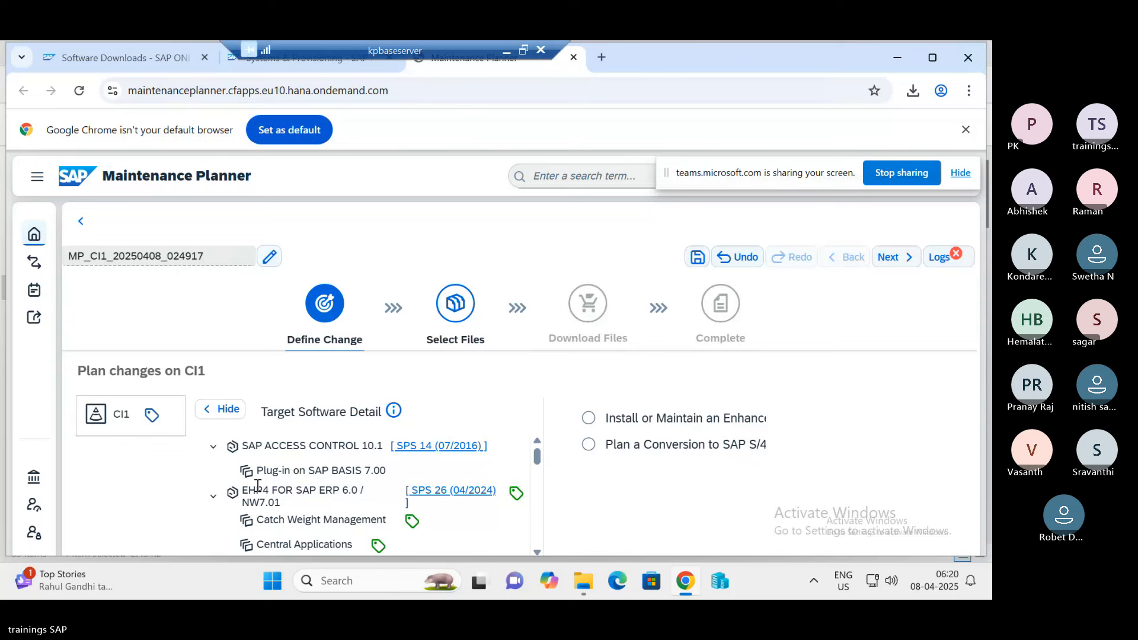
{"action": "scroll", "coordinate": [254, 497], "scroll_direction": "down", "scroll_amount": 15}
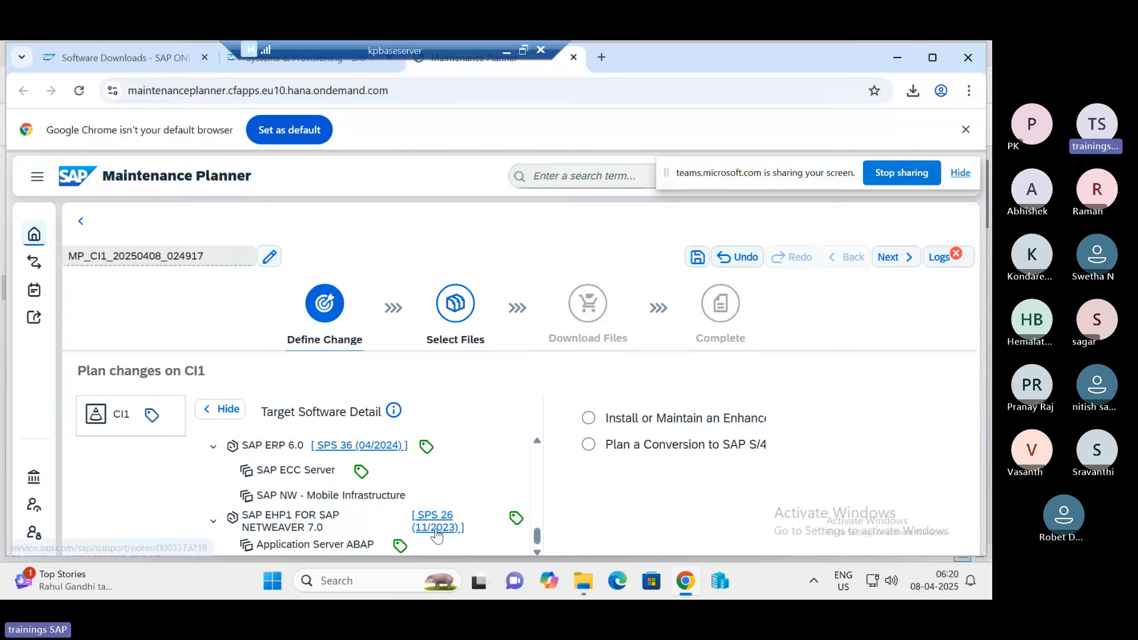
{"action": "scroll", "coordinate": [436, 535], "scroll_direction": "up", "scroll_amount": 10}
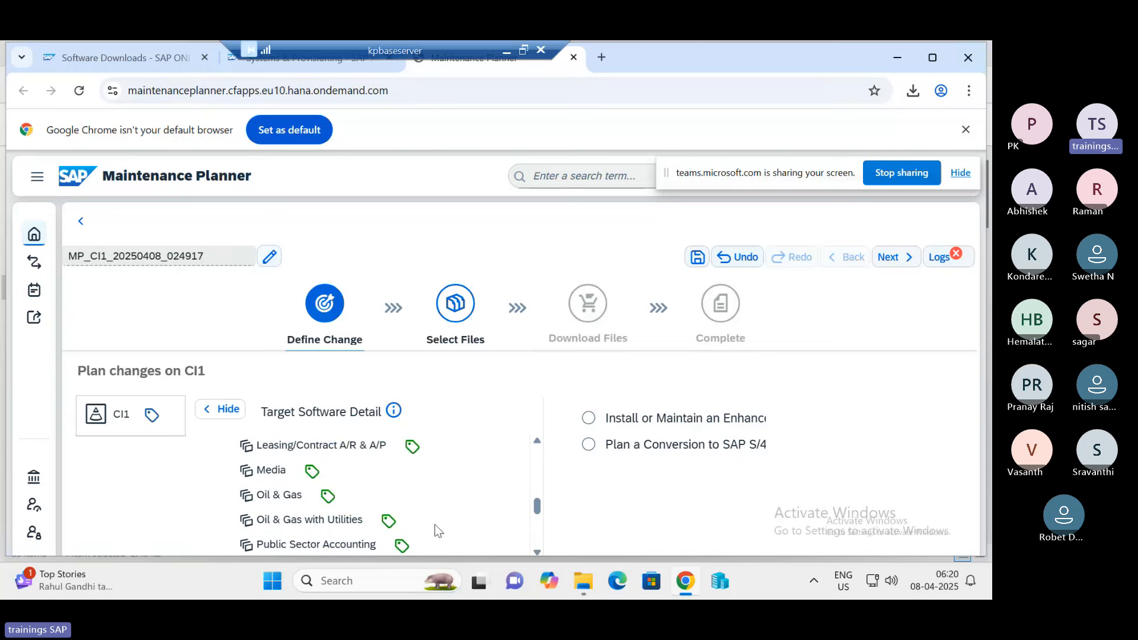
{"action": "scroll", "coordinate": [447, 521], "scroll_direction": "up", "scroll_amount": 3}
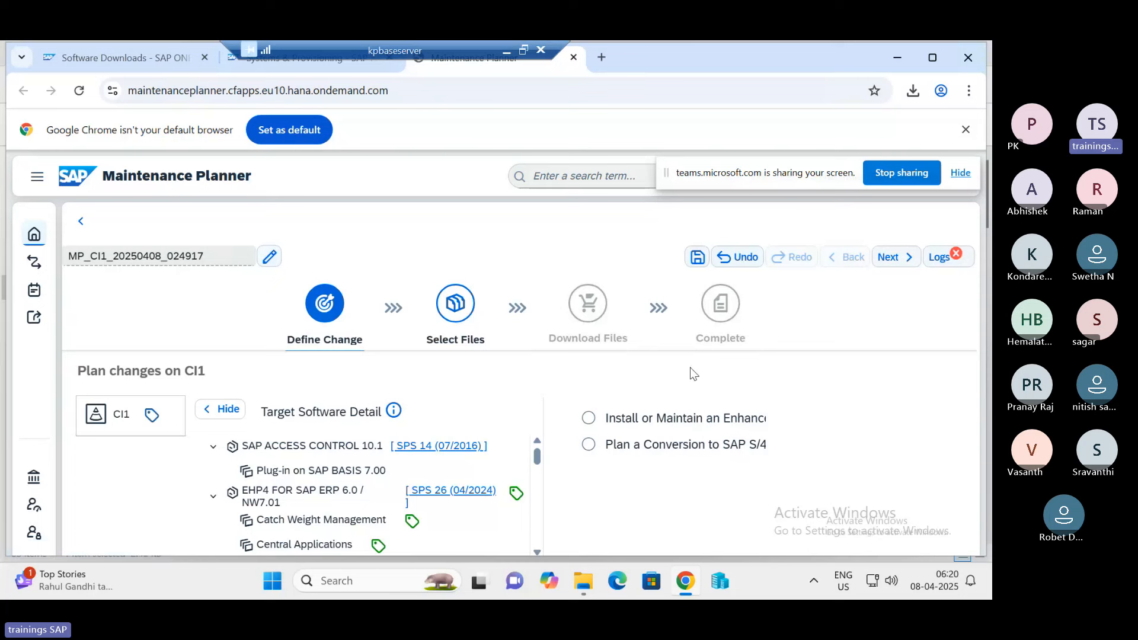
Step: Advance the CI1 plan to Select Files and browse the AIX 64bit OS/DB files
{"action": "left_click", "coordinate": [891, 266]}
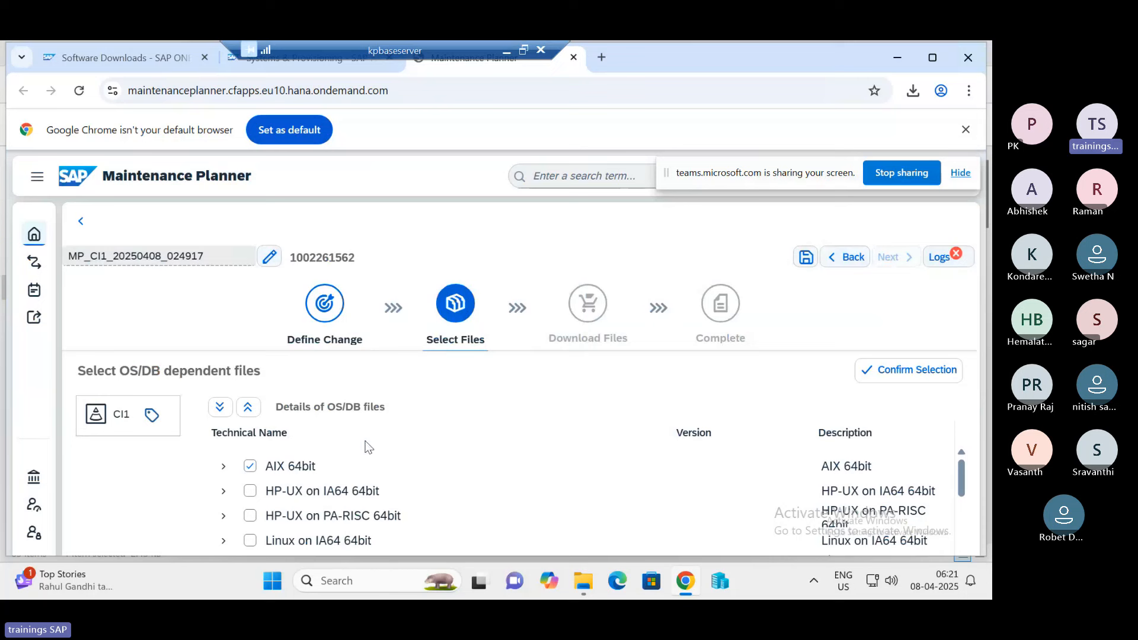
{"action": "left_click", "coordinate": [223, 467]}
{"action": "left_click", "coordinate": [223, 467]}
{"action": "scroll", "coordinate": [245, 477], "scroll_direction": "down", "scroll_amount": 2}
{"action": "scroll", "coordinate": [249, 483], "scroll_direction": "down", "scroll_amount": 2}
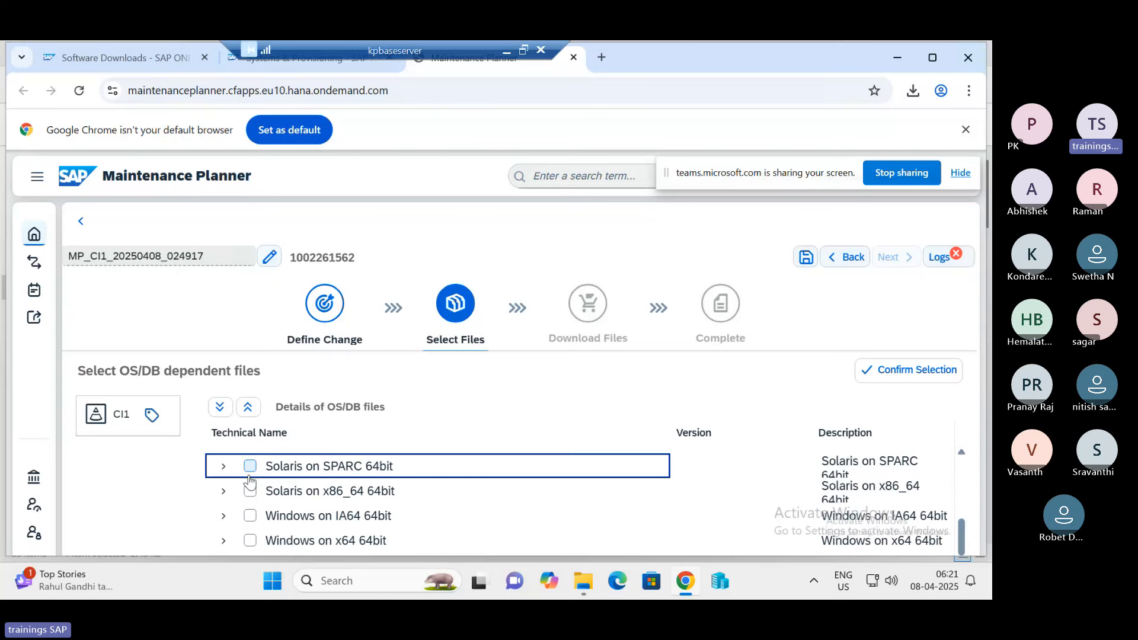
{"action": "scroll", "coordinate": [250, 483], "scroll_direction": "up", "scroll_amount": 3}
{"action": "scroll", "coordinate": [250, 483], "scroll_direction": "up", "scroll_amount": 3}
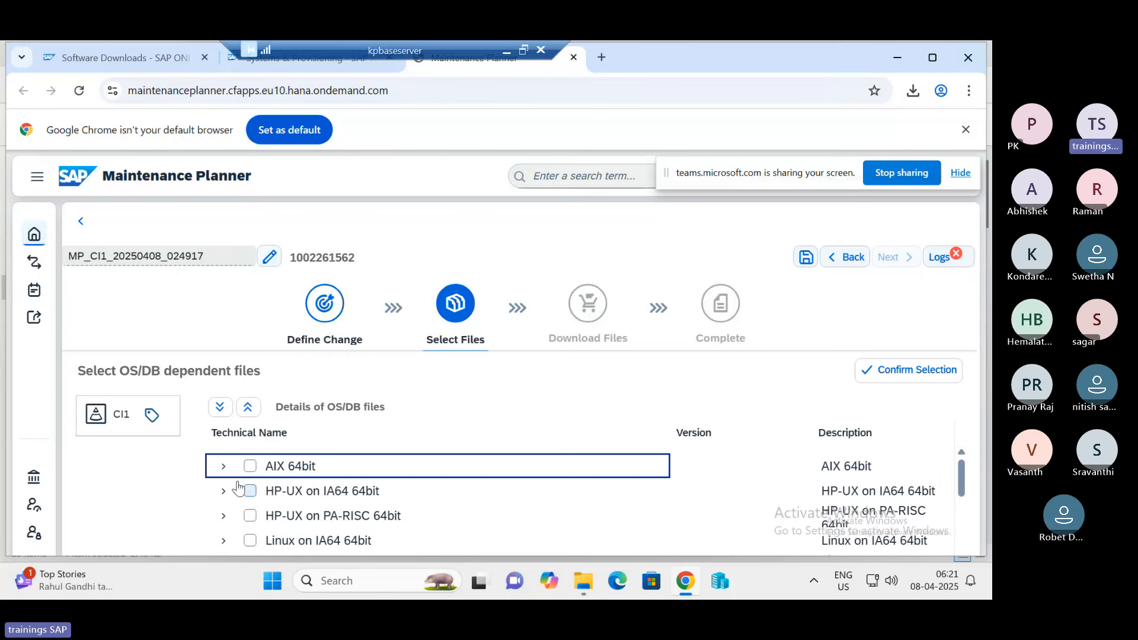
Step: Confirm the OS/DB file selection, accepting the unselected SAP KERNEL and SAP IGS warning
{"action": "left_click", "coordinate": [224, 467]}
{"action": "scroll", "coordinate": [252, 513], "scroll_direction": "down", "scroll_amount": 2}
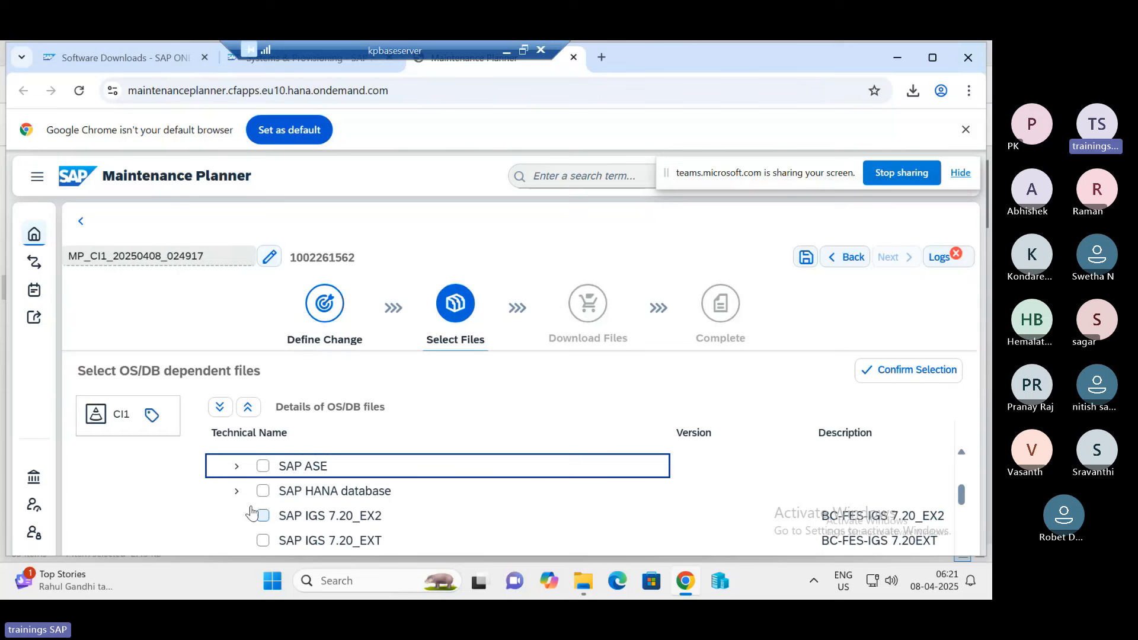
{"action": "scroll", "coordinate": [252, 513], "scroll_direction": "down", "scroll_amount": 2}
{"action": "scroll", "coordinate": [264, 499], "scroll_direction": "up", "scroll_amount": 2}
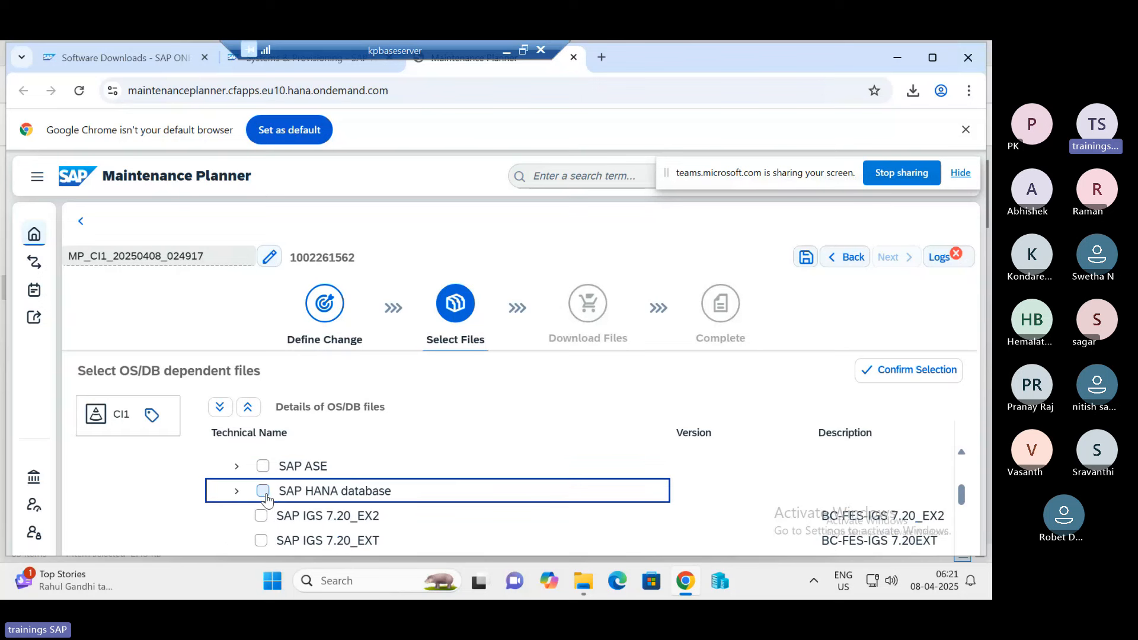
{"action": "scroll", "coordinate": [264, 497], "scroll_direction": "down", "scroll_amount": 4}
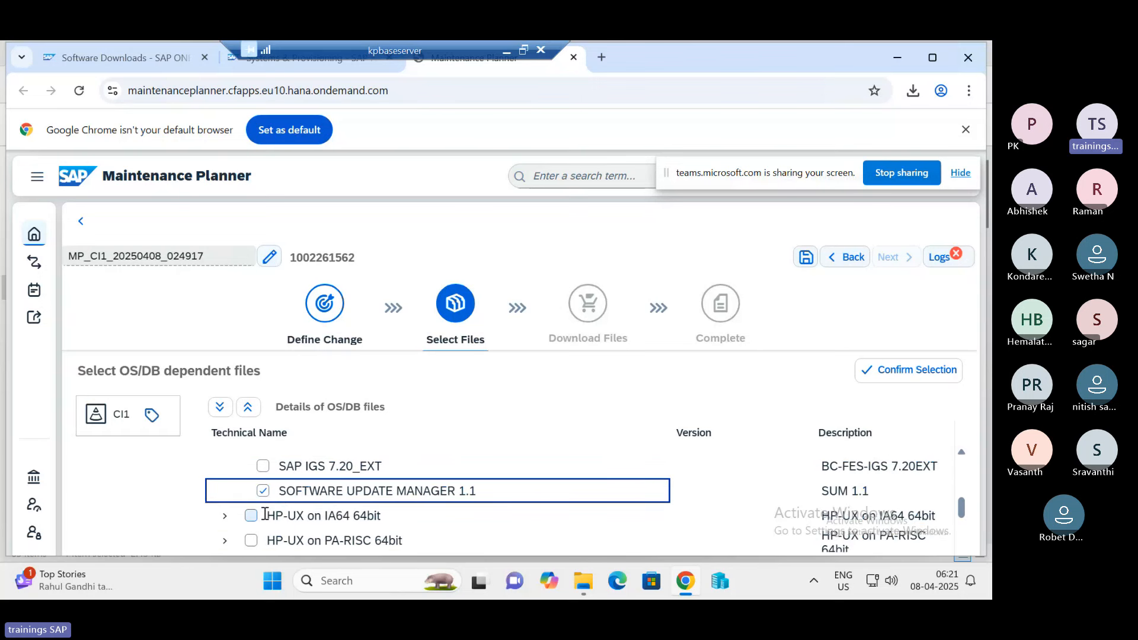
{"action": "left_click", "coordinate": [878, 370]}
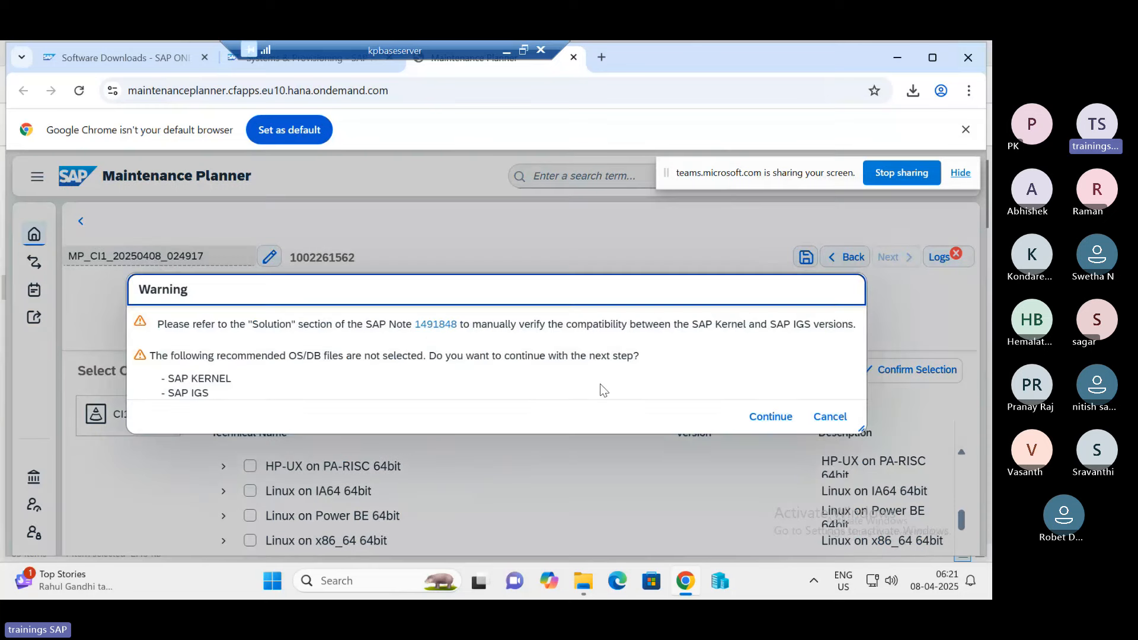
{"action": "left_click", "coordinate": [751, 415]}
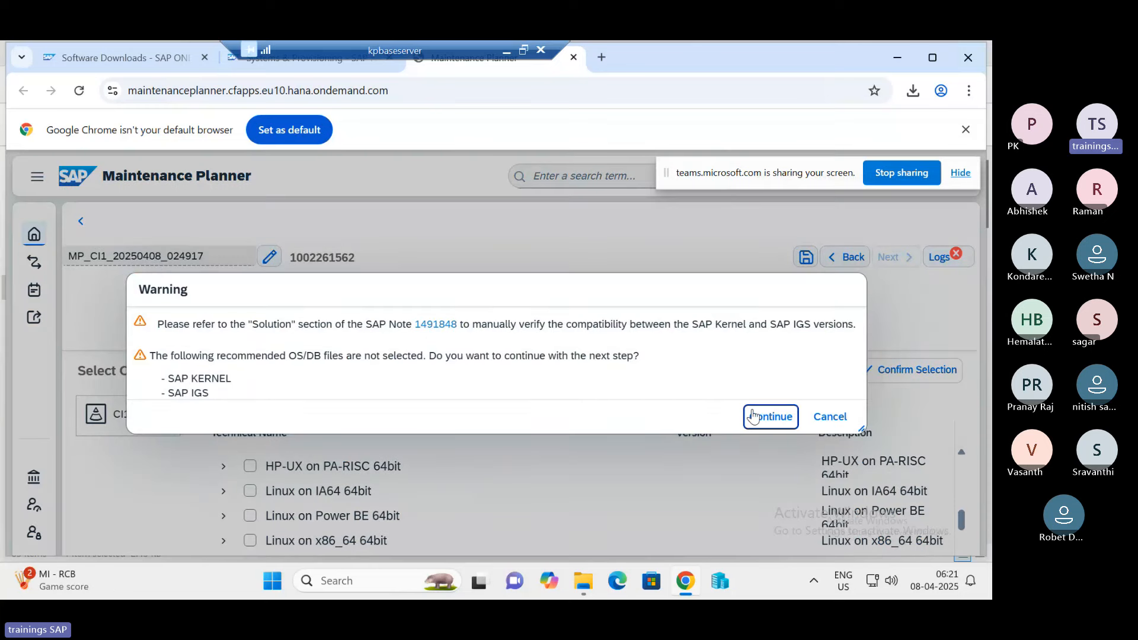
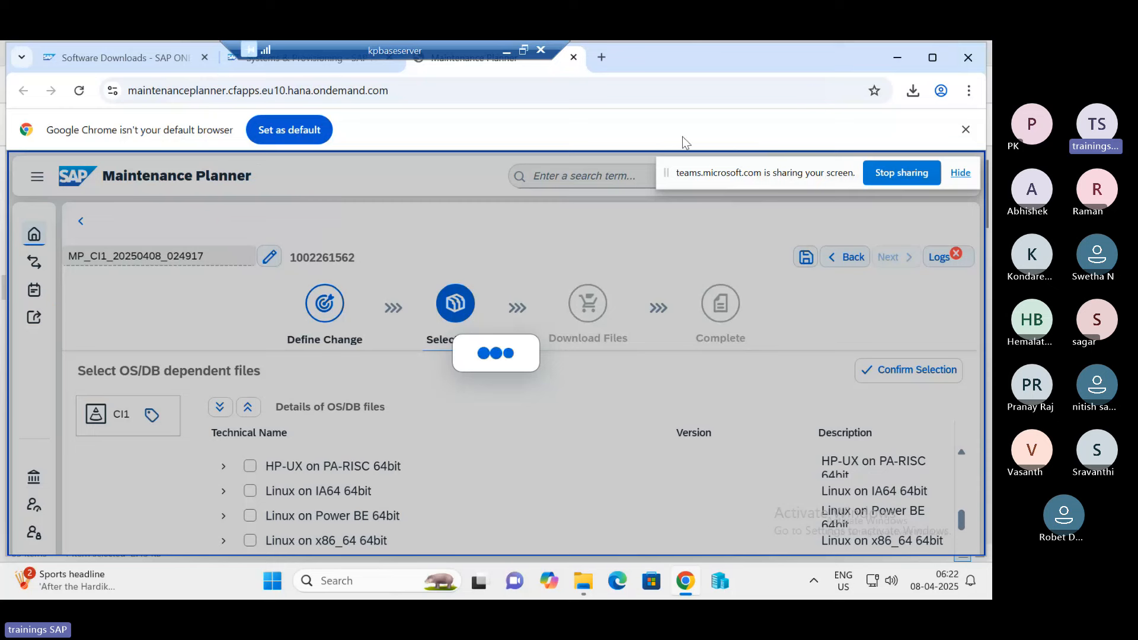
Step: Minimize Chrome to reveal the Downloads folder with the sysinfo_NW1, MP_Stack and MP_Plan files
{"action": "left_click", "coordinate": [900, 61]}
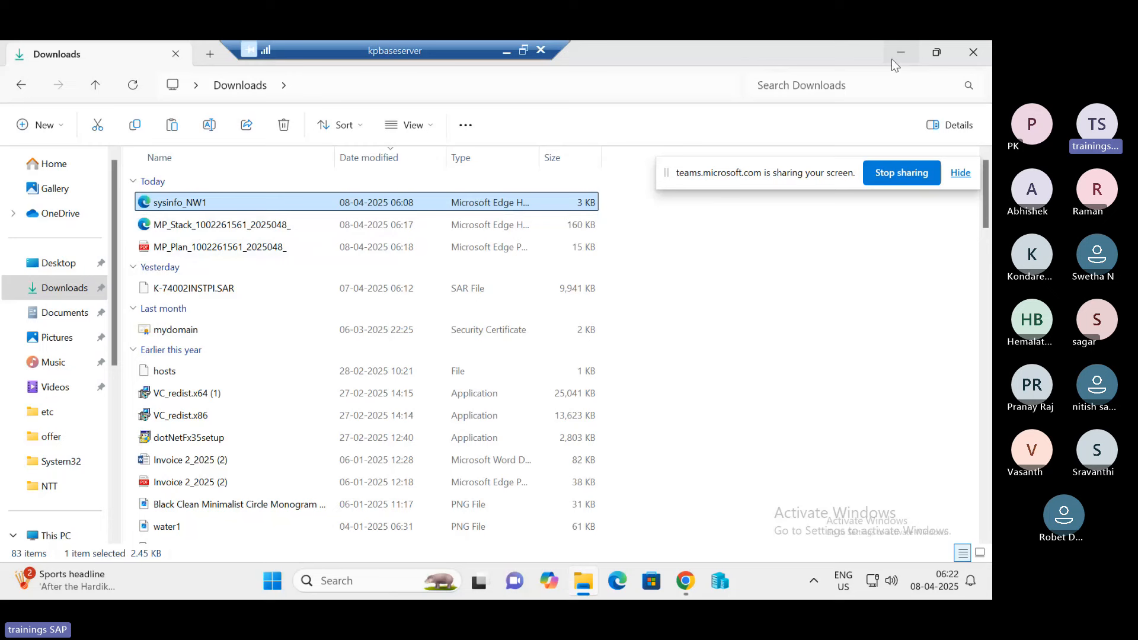
Step: Look inside the 51053970 and sap-download-manager-3.1.2 folders in Downloads
{"action": "scroll", "coordinate": [217, 412], "scroll_direction": "down", "scroll_amount": 4}
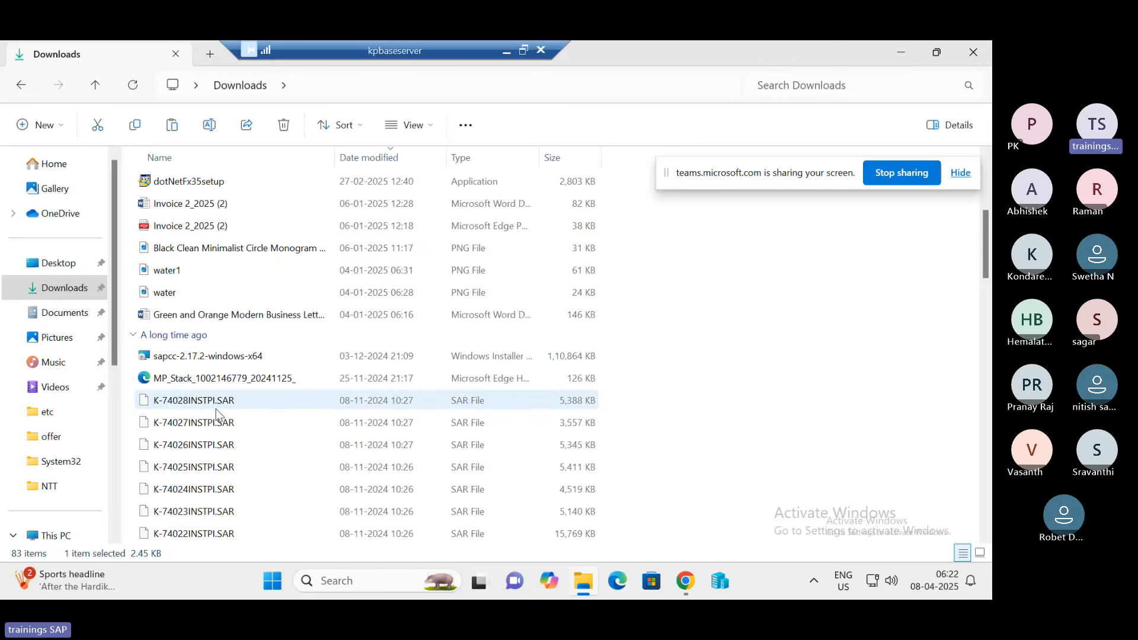
{"action": "scroll", "coordinate": [217, 413], "scroll_direction": "down", "scroll_amount": 2}
{"action": "scroll", "coordinate": [217, 413], "scroll_direction": "down", "scroll_amount": 12}
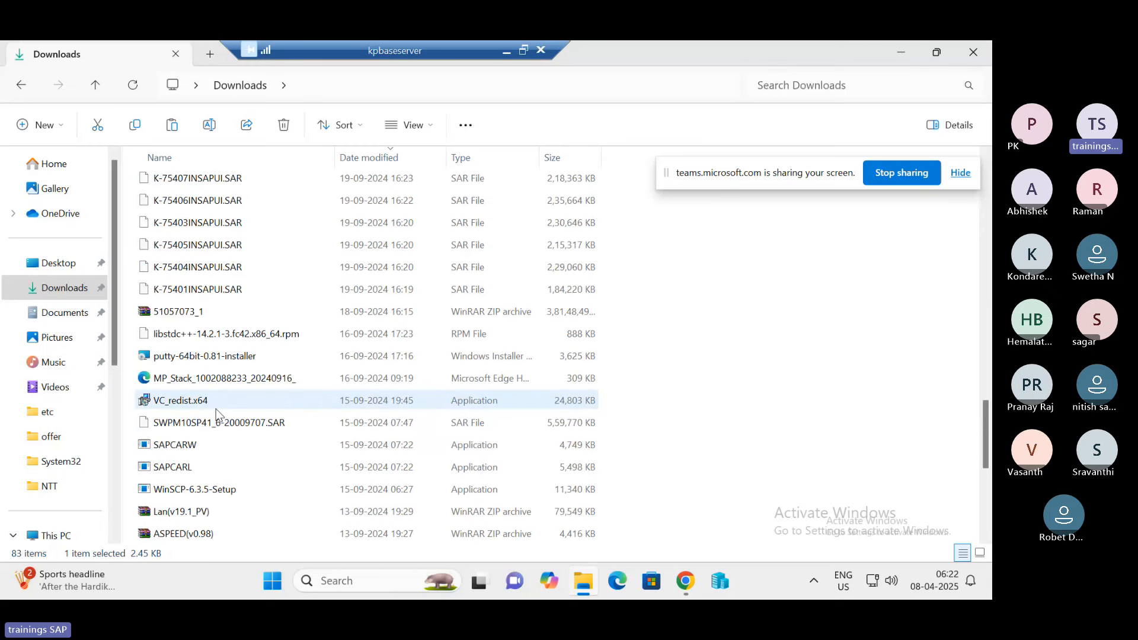
{"action": "scroll", "coordinate": [217, 413], "scroll_direction": "down", "scroll_amount": 3}
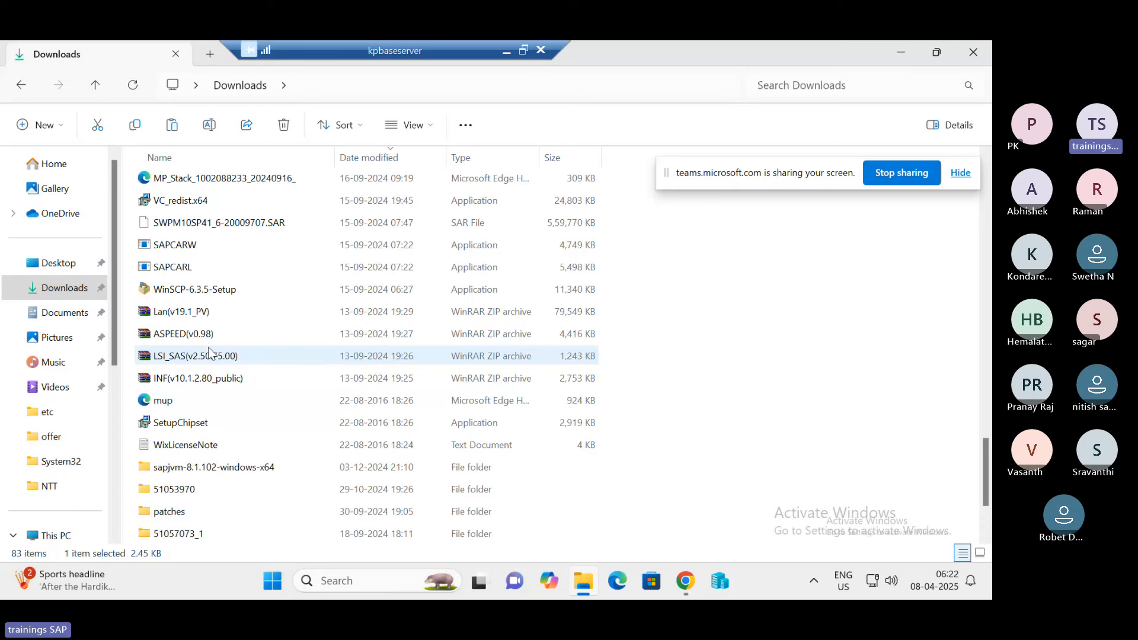
{"action": "double_click", "coordinate": [189, 493]}
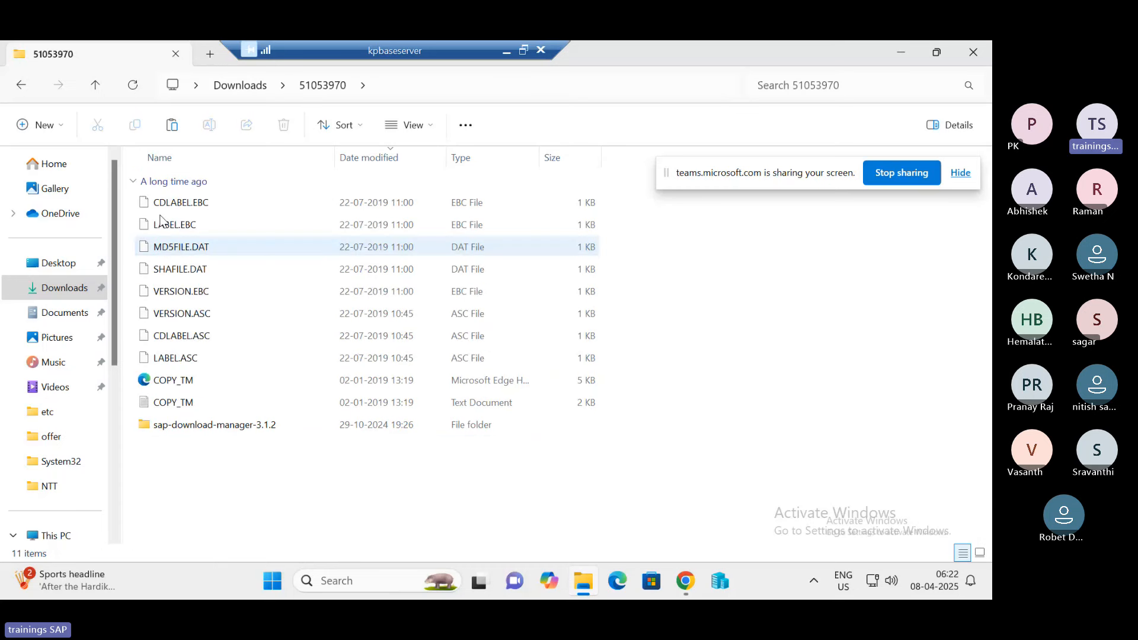
{"action": "double_click", "coordinate": [208, 423]}
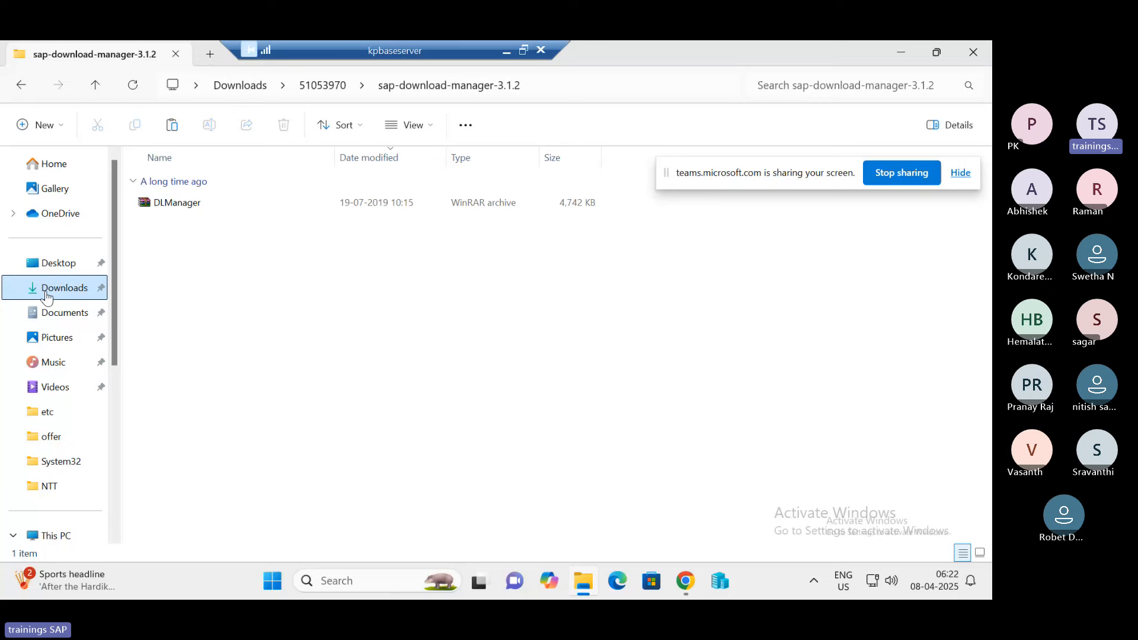
{"action": "left_click", "coordinate": [47, 297]}
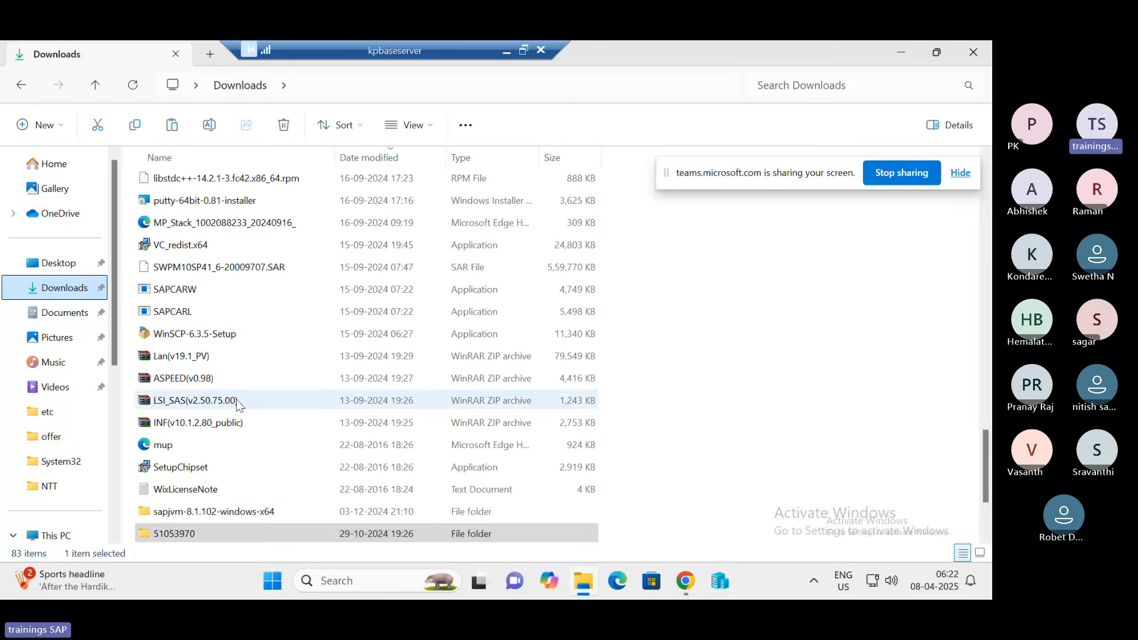
{"action": "scroll", "coordinate": [231, 445], "scroll_direction": "down", "scroll_amount": 3}
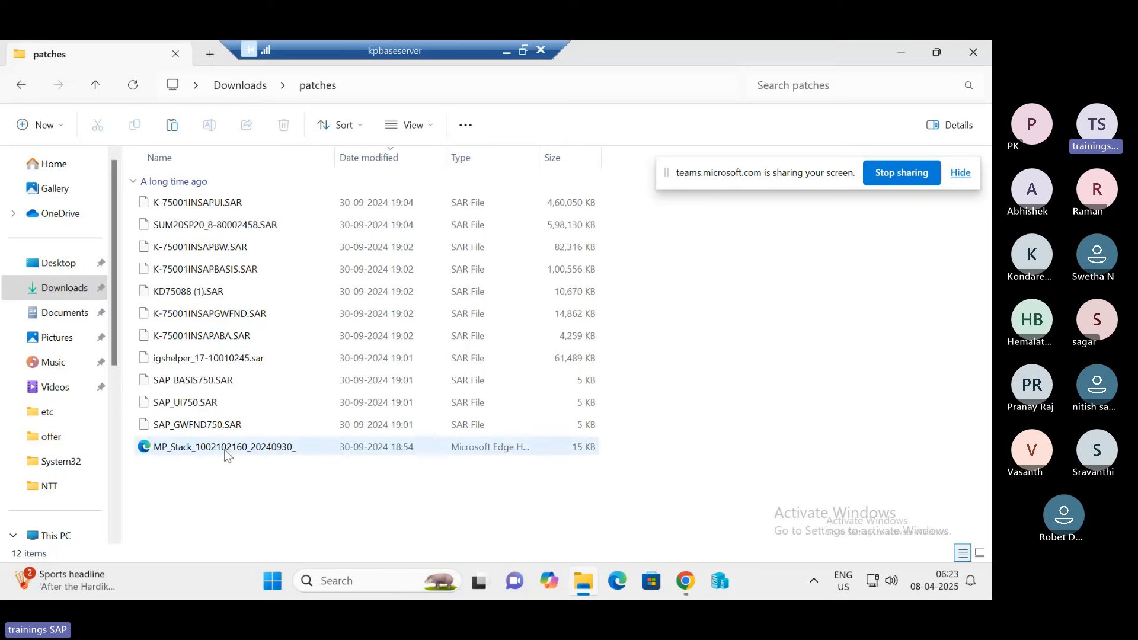
{"action": "left_click", "coordinate": [227, 454]}
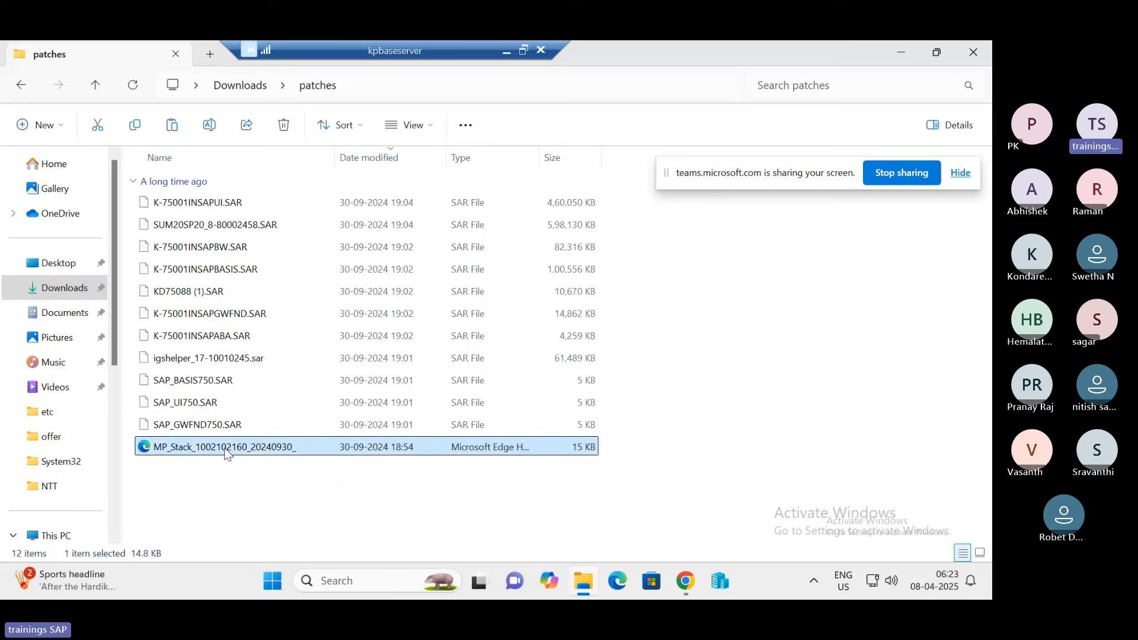
{"action": "double_click", "coordinate": [227, 454]}
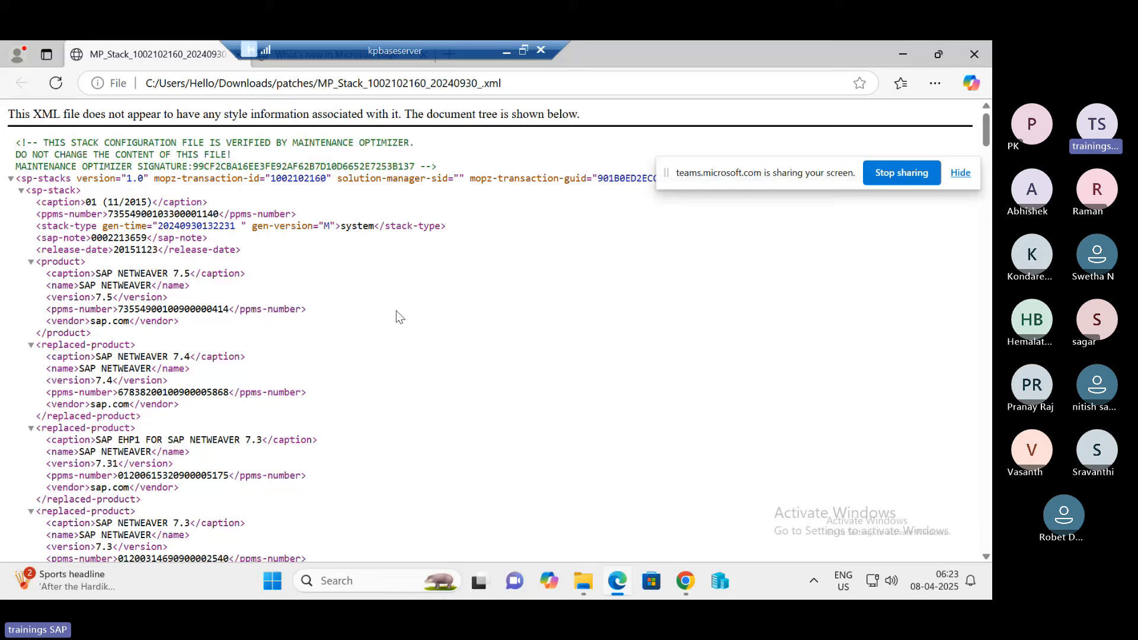
Step: Find the NW1 system ID in the stack XML, then minimize Edge
{"action": "key", "text": "ctrl+f"}
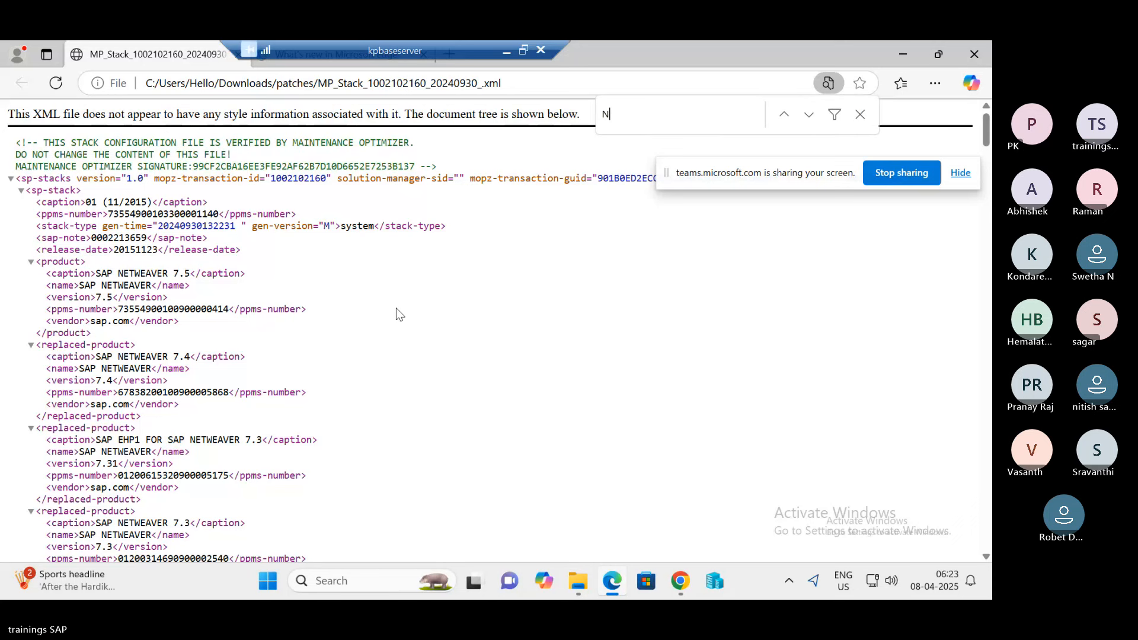
{"action": "type", "text": "NW"}
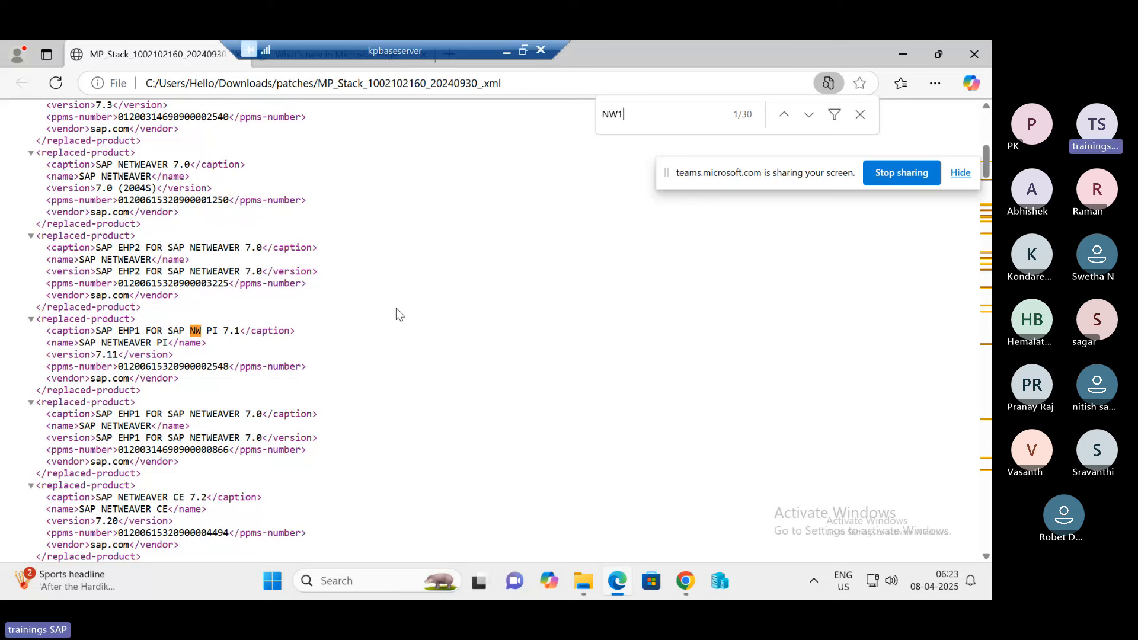
{"action": "type", "text": "1"}
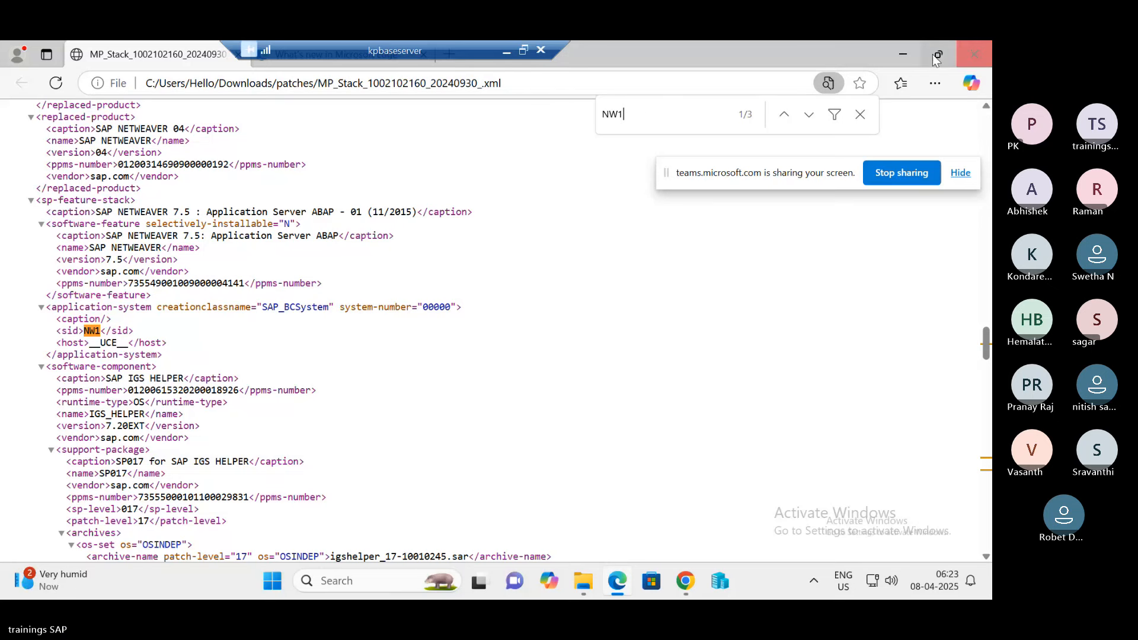
{"action": "left_click", "coordinate": [902, 54]}
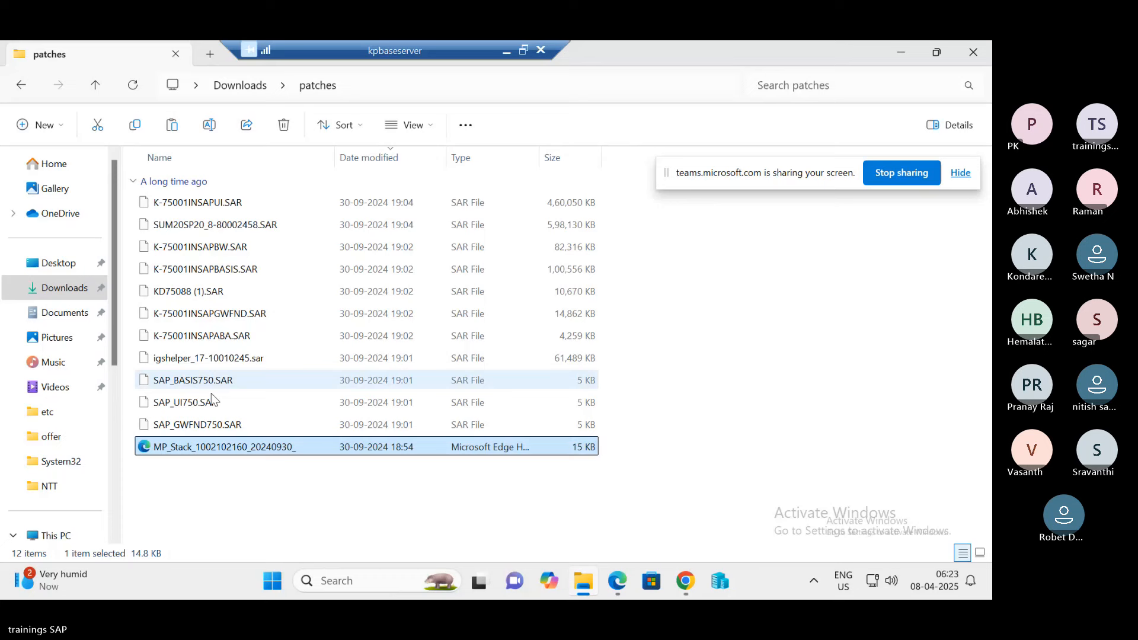
Step: Copy the patches folder from Downloads into \\kponline1\saploc, then minimize the remote session
{"action": "left_click", "coordinate": [255, 87]}
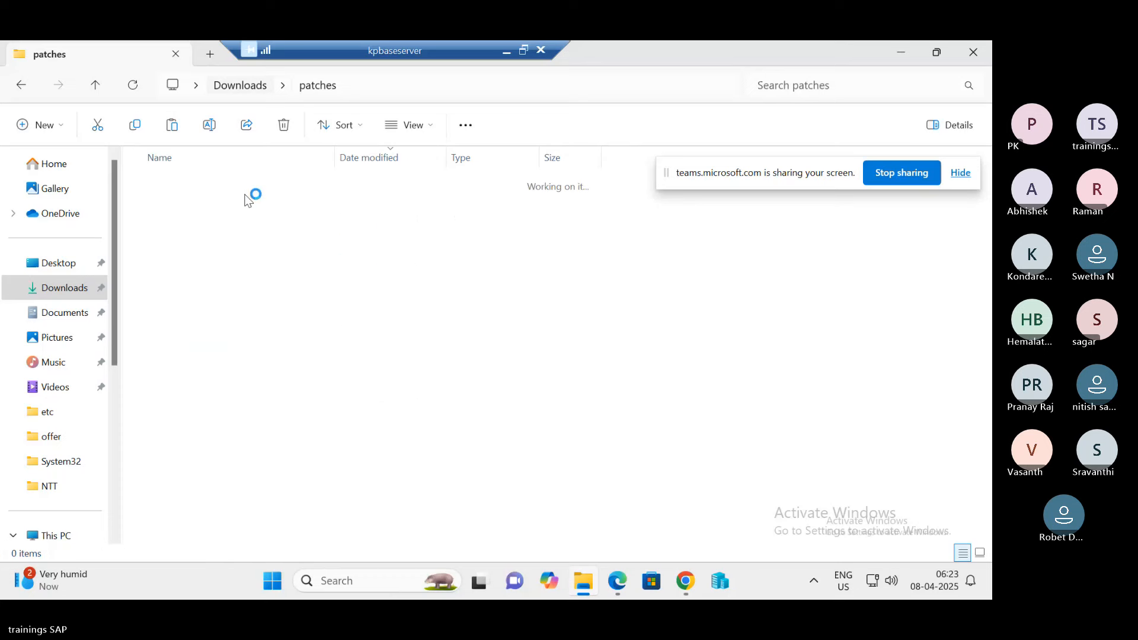
{"action": "right_click", "coordinate": [181, 526]}
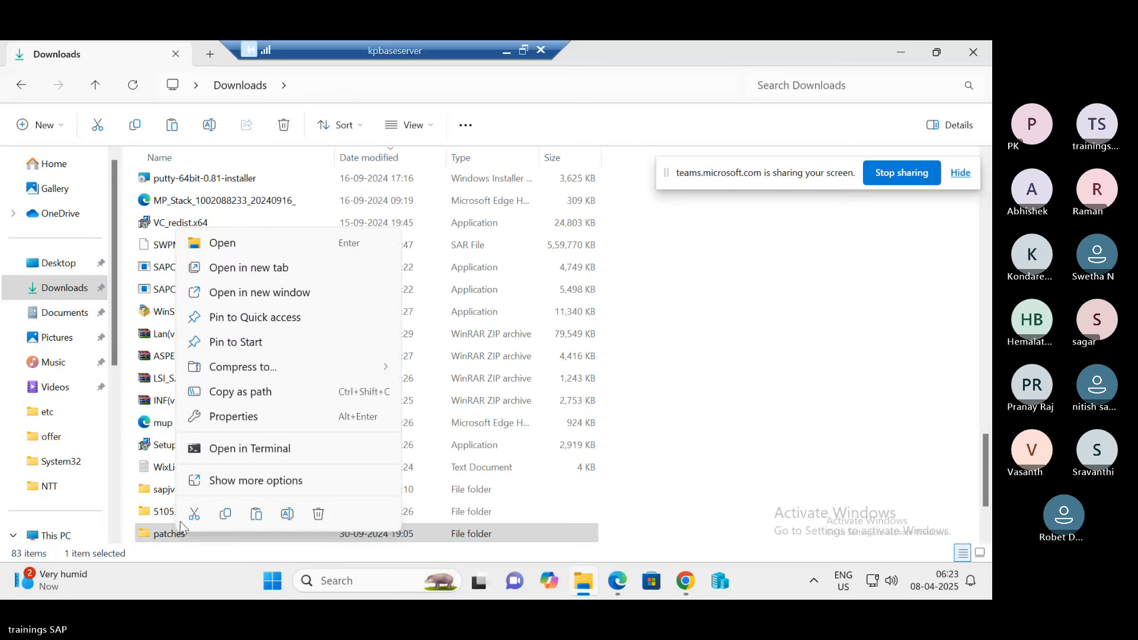
{"action": "left_click", "coordinate": [223, 515]}
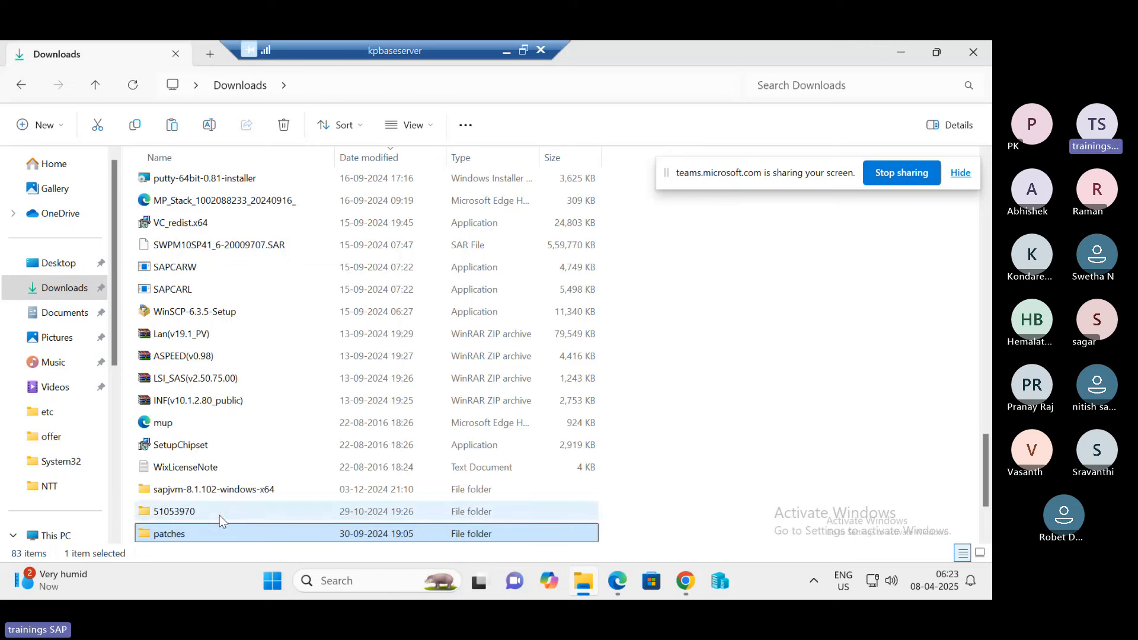
{"action": "left_click", "coordinate": [365, 88]}
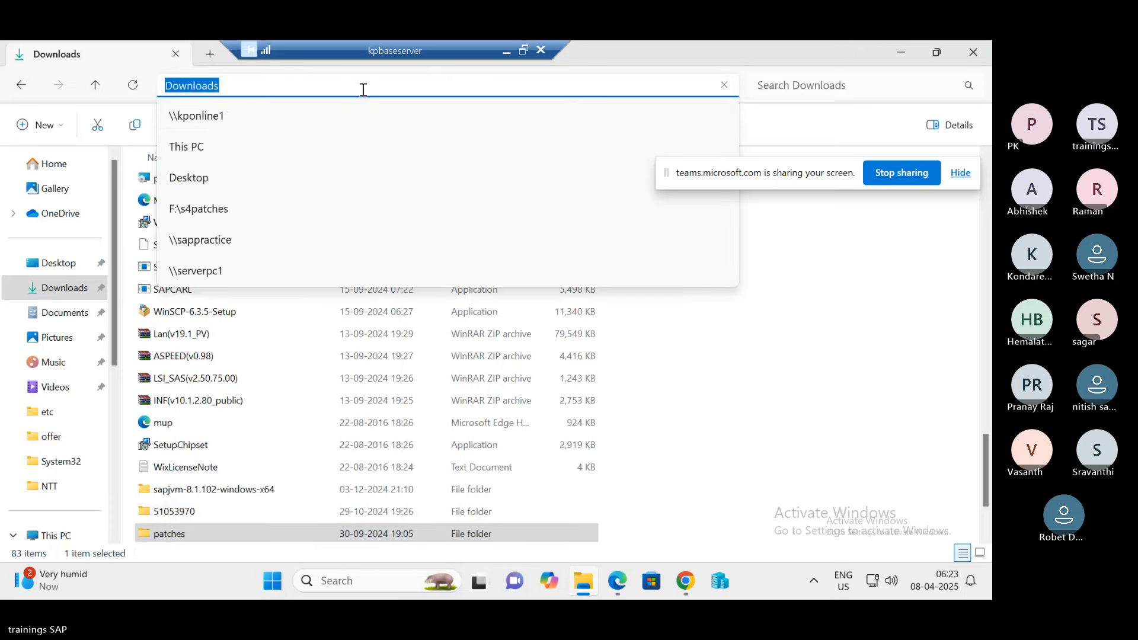
{"action": "left_click", "coordinate": [228, 112]}
{"action": "double_click", "coordinate": [223, 173]}
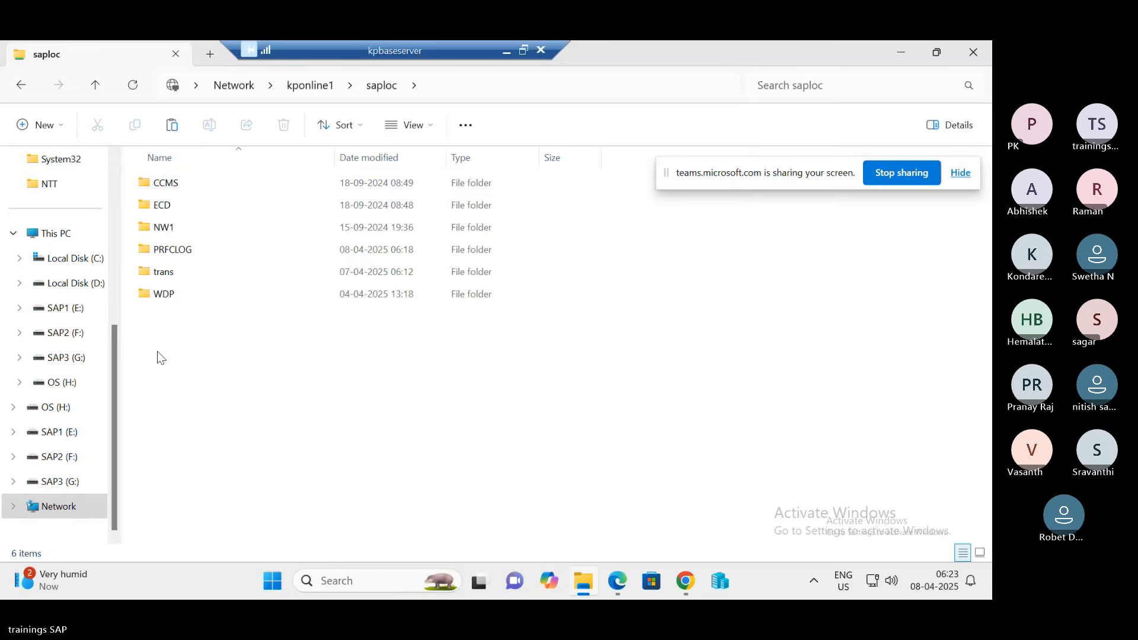
{"action": "right_click", "coordinate": [158, 369]}
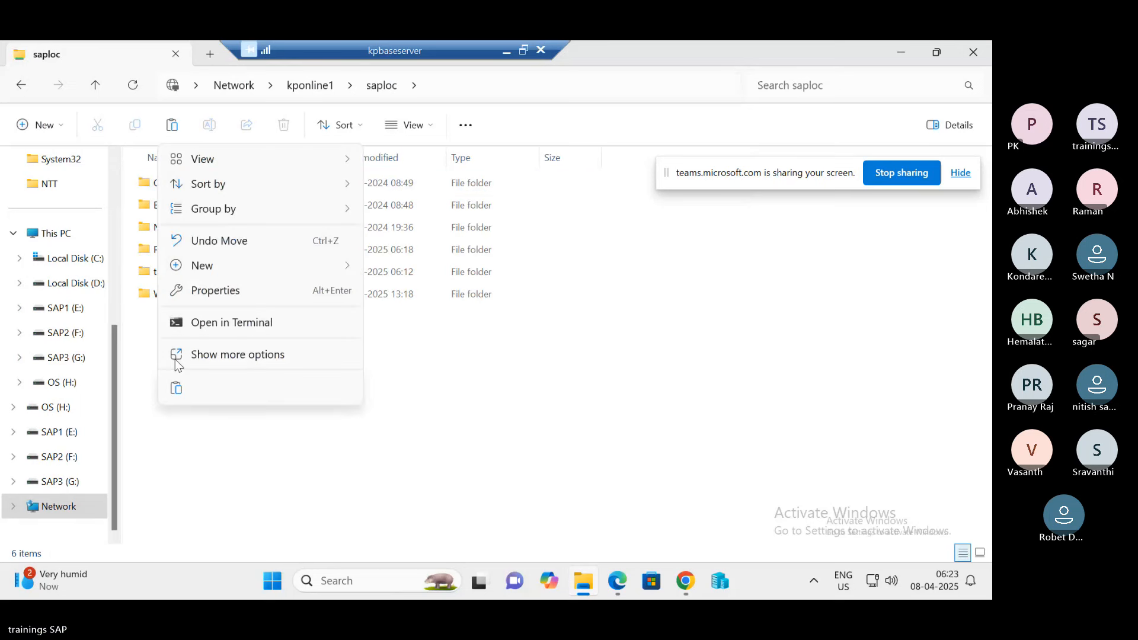
{"action": "left_click", "coordinate": [176, 389]}
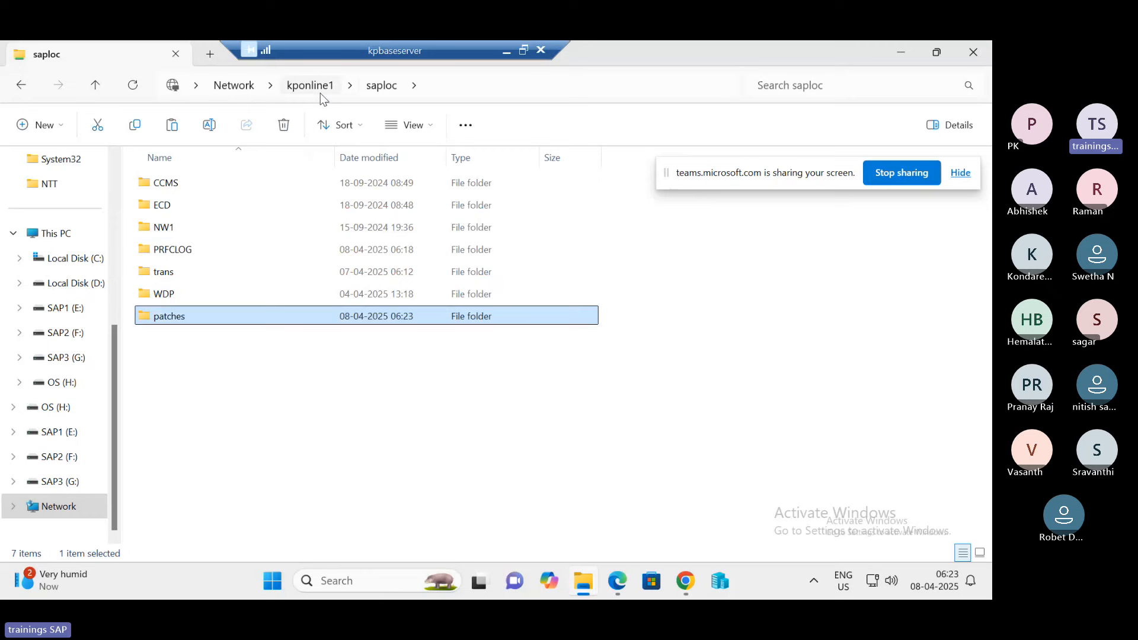
{"action": "left_click", "coordinate": [502, 47]}
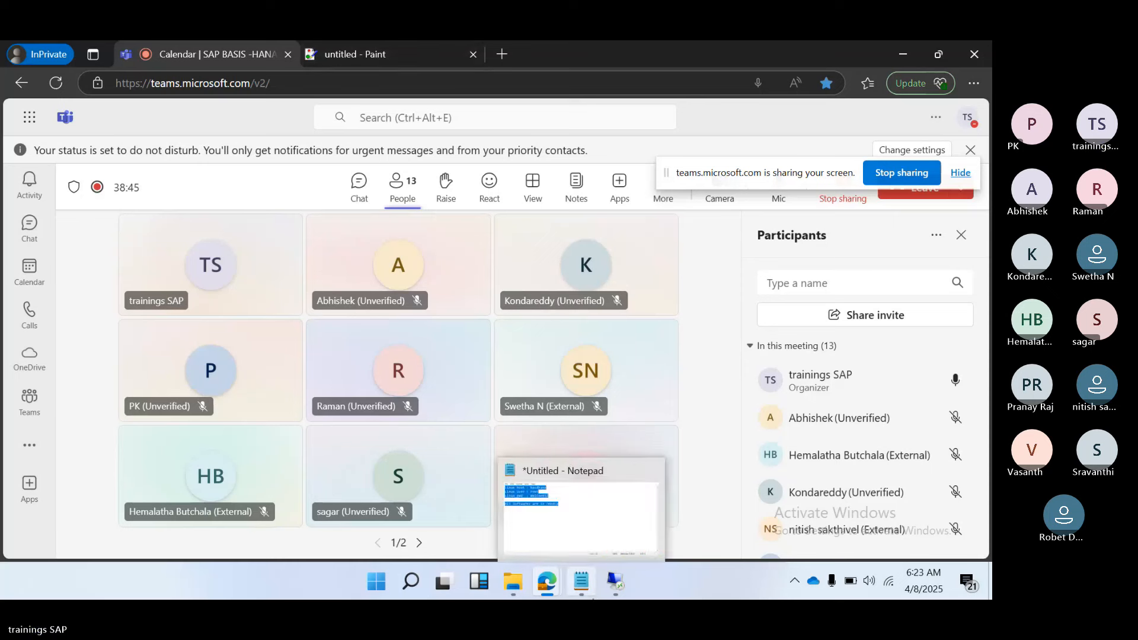
Step: Switch to the Paint notes and commit the Stack.XML notes text onto the canvas
{"action": "mouse_move", "coordinate": [607, 588]}
{"action": "left_click", "coordinate": [360, 54]}
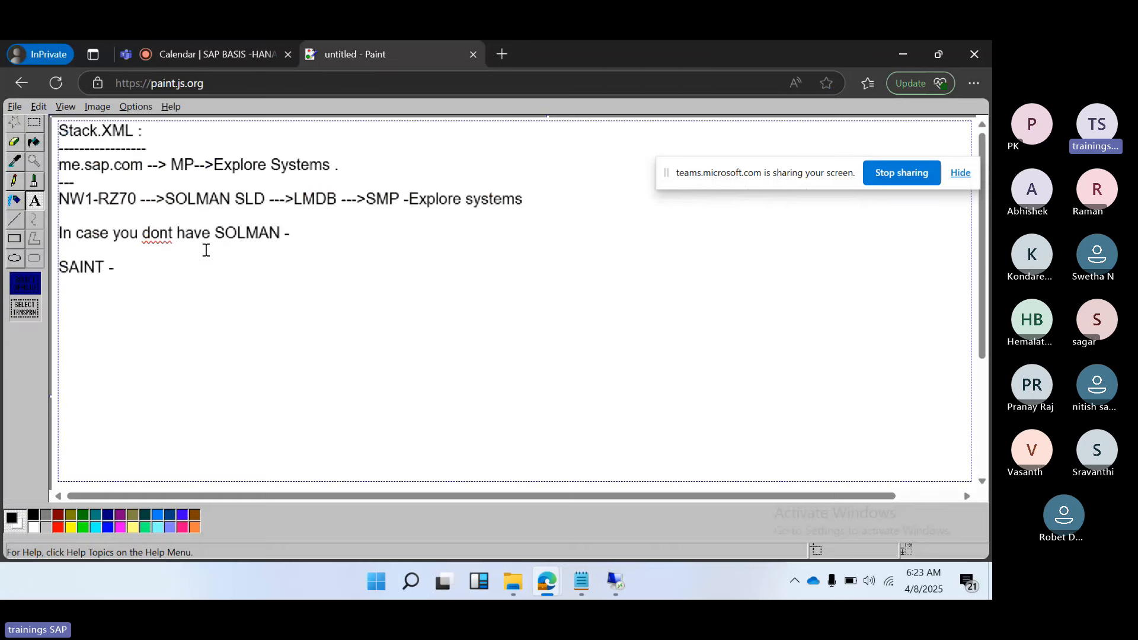
{"action": "double_click", "coordinate": [110, 270]}
{"action": "mouse_move", "coordinate": [112, 268]}
{"action": "left_mouse_down"}
{"action": "mouse_move", "coordinate": [63, 246]}
{"action": "mouse_move", "coordinate": [71, 201]}
{"action": "mouse_move", "coordinate": [57, 142]}
{"action": "mouse_move", "coordinate": [68, 128]}
{"action": "left_mouse_up"}
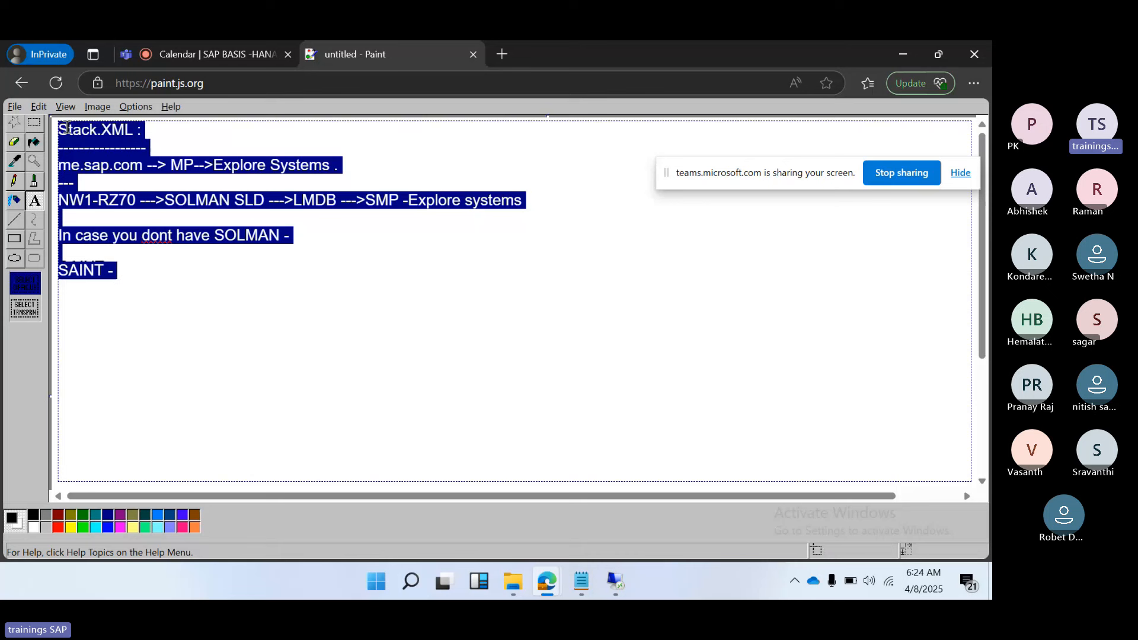
{"action": "left_click", "coordinate": [53, 376]}
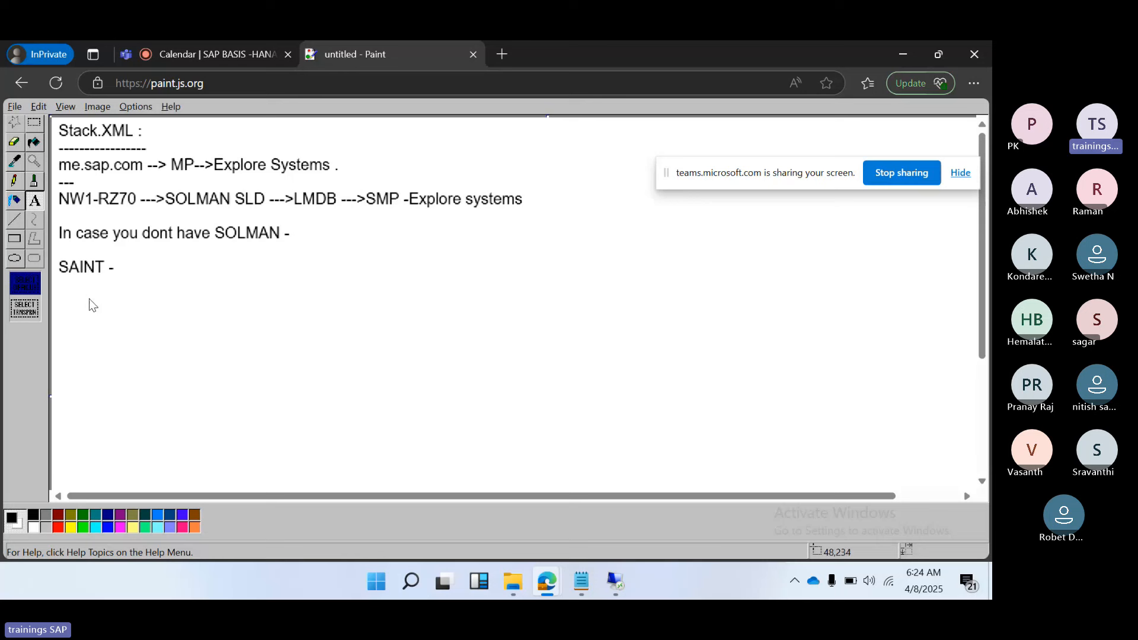
Step: Launch Remote Desktop Connection from the Run prompt
{"action": "left_click", "coordinate": [623, 591]}
{"action": "mouse_move", "coordinate": [530, 508]}
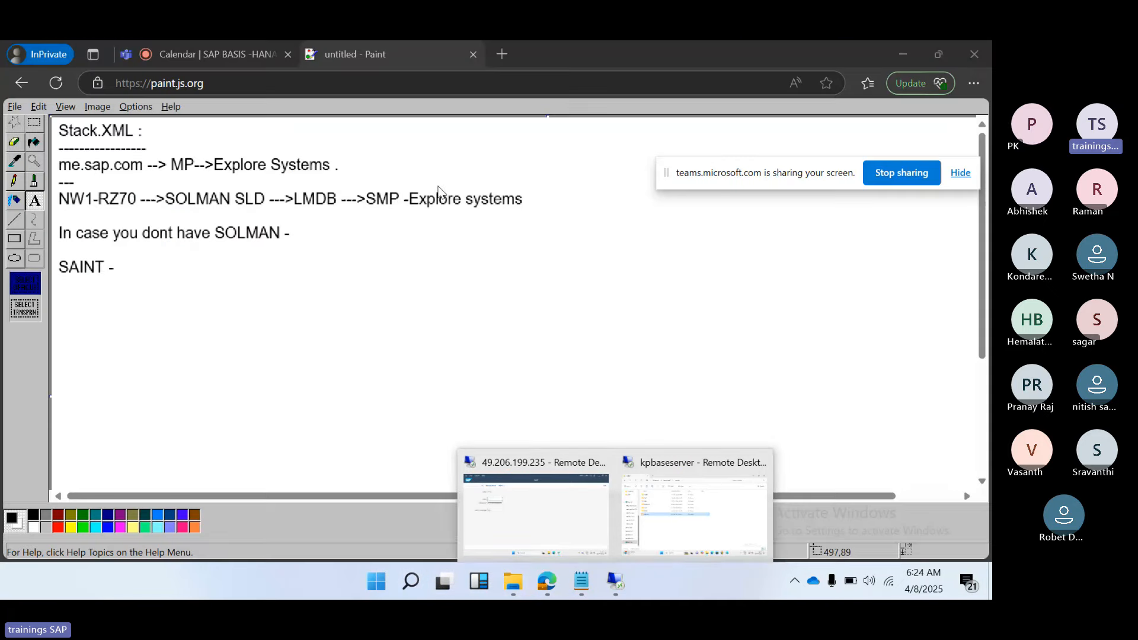
{"action": "key", "text": "super+r"}
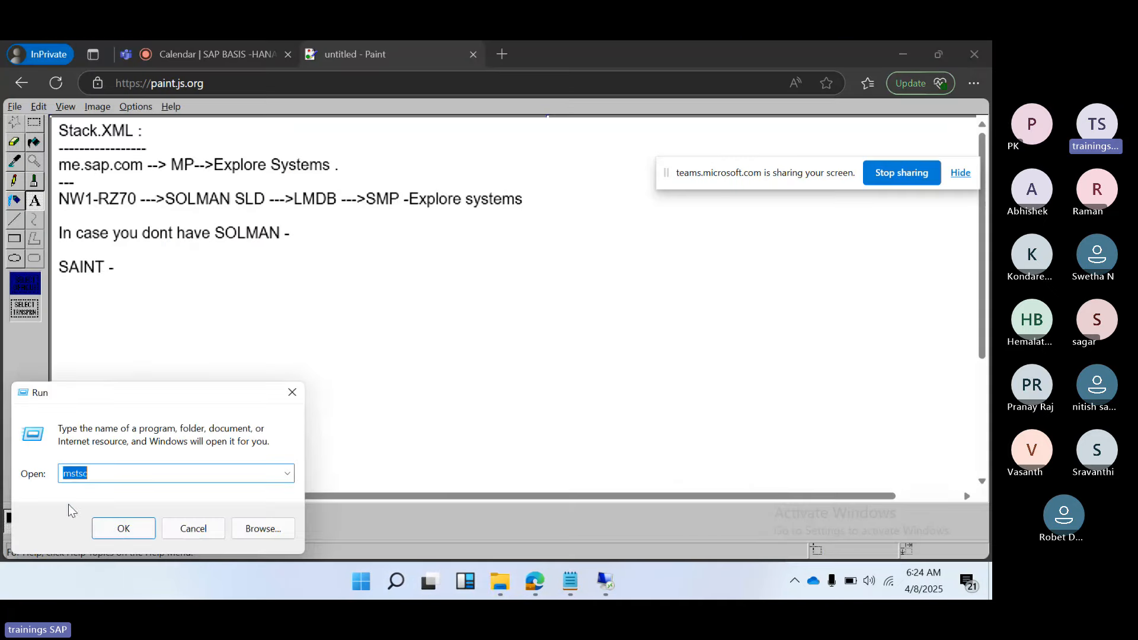
{"action": "left_click", "coordinate": [111, 527]}
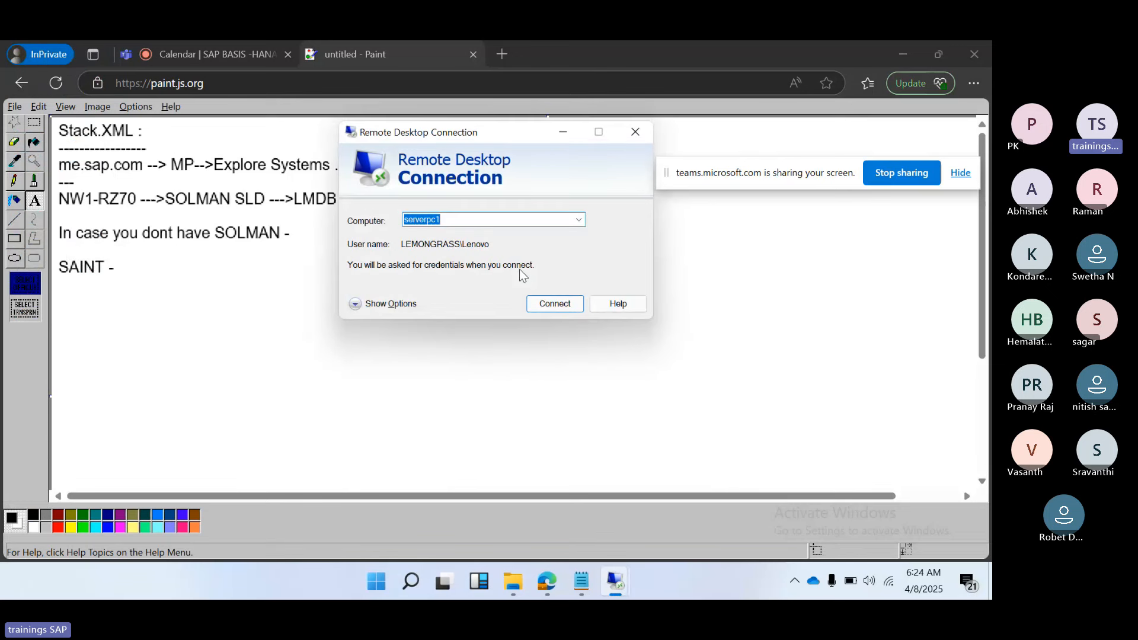
Step: Start a new blank JS Paint canvas, discarding the unsaved Stack.XML and SAINT notes
{"action": "left_click", "coordinate": [53, 325]}
{"action": "left_click", "coordinate": [14, 106]}
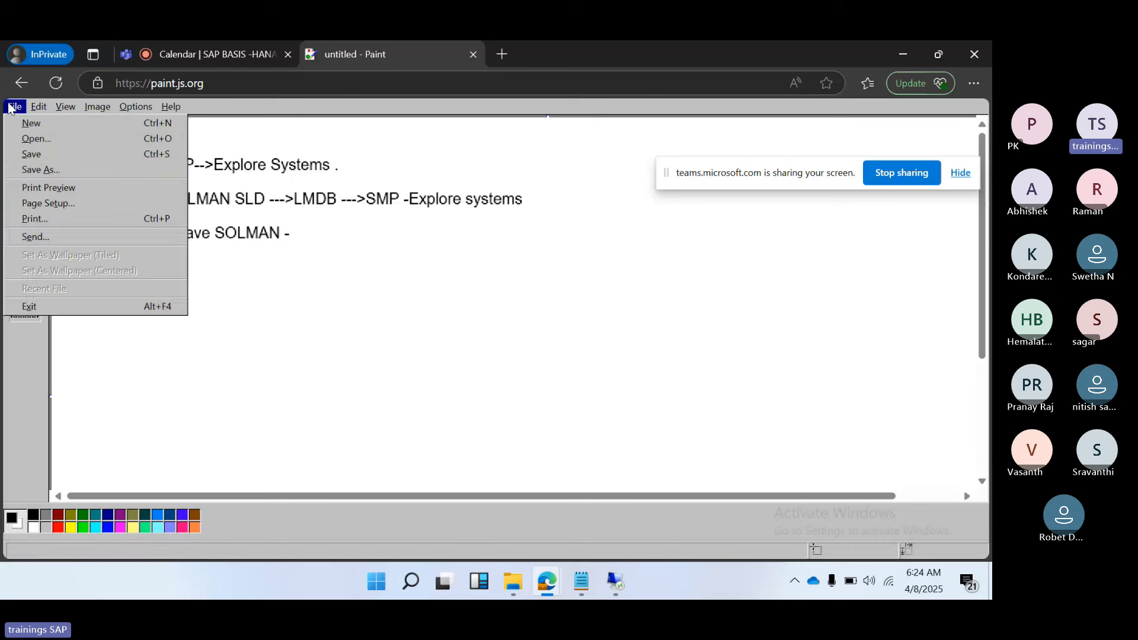
{"action": "left_click", "coordinate": [23, 120]}
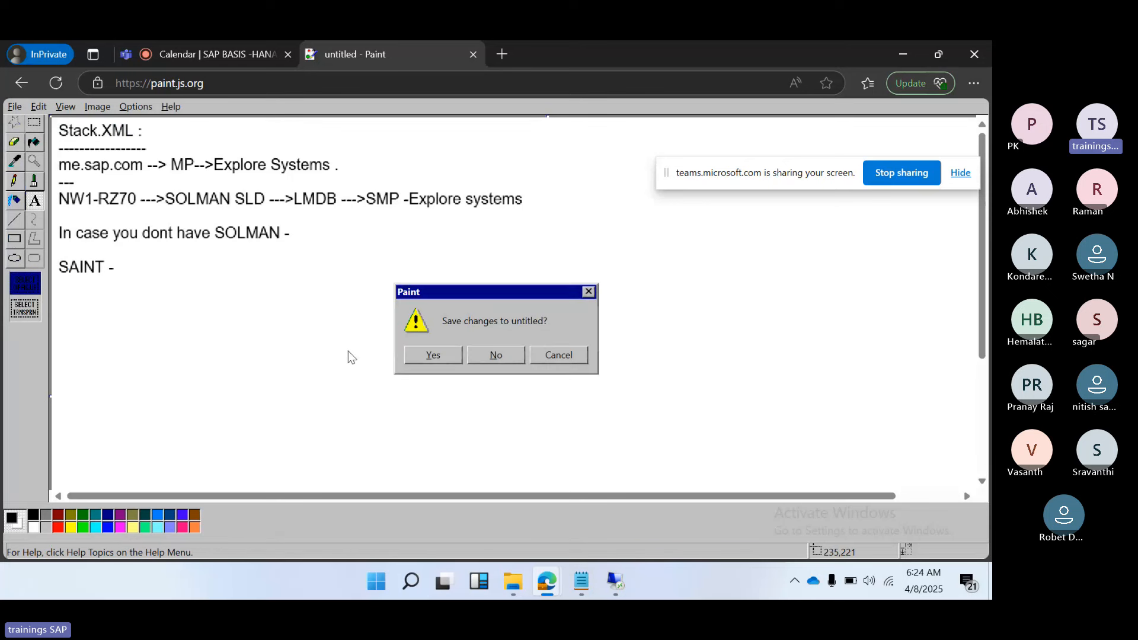
{"action": "left_click", "coordinate": [494, 355]}
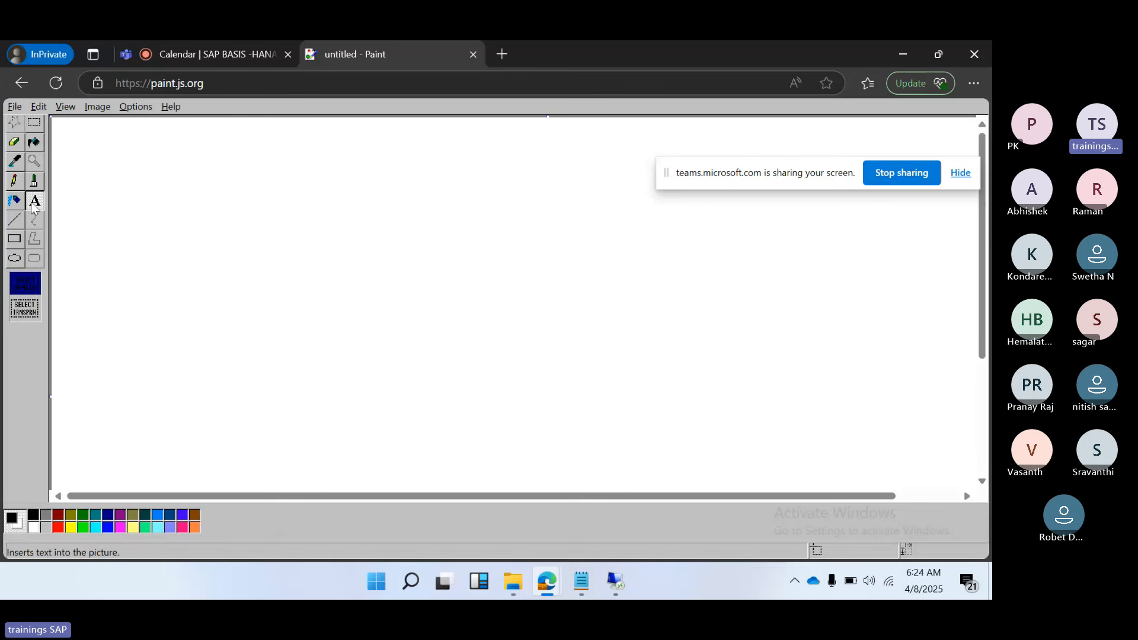
Step: Add a 'Starting SUM tool:' heading with a dashed underline across the canvas top
{"action": "left_click_drag", "start_coordinate": [56, 119], "coordinate": [976, 483]}
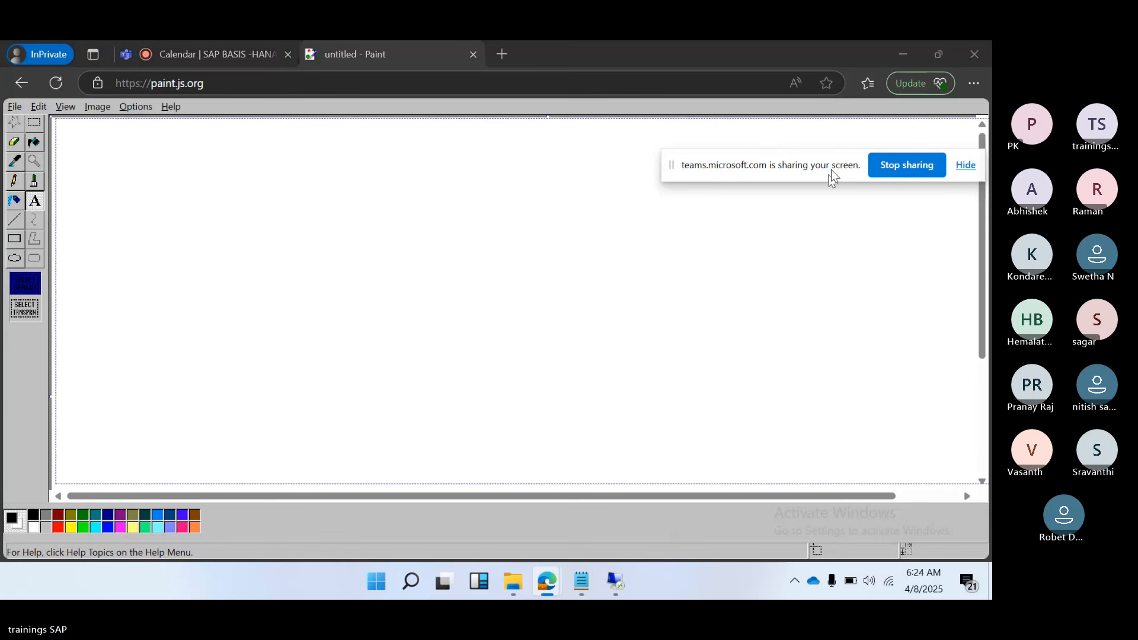
{"action": "left_click_drag", "start_coordinate": [830, 172], "coordinate": [842, 70]}
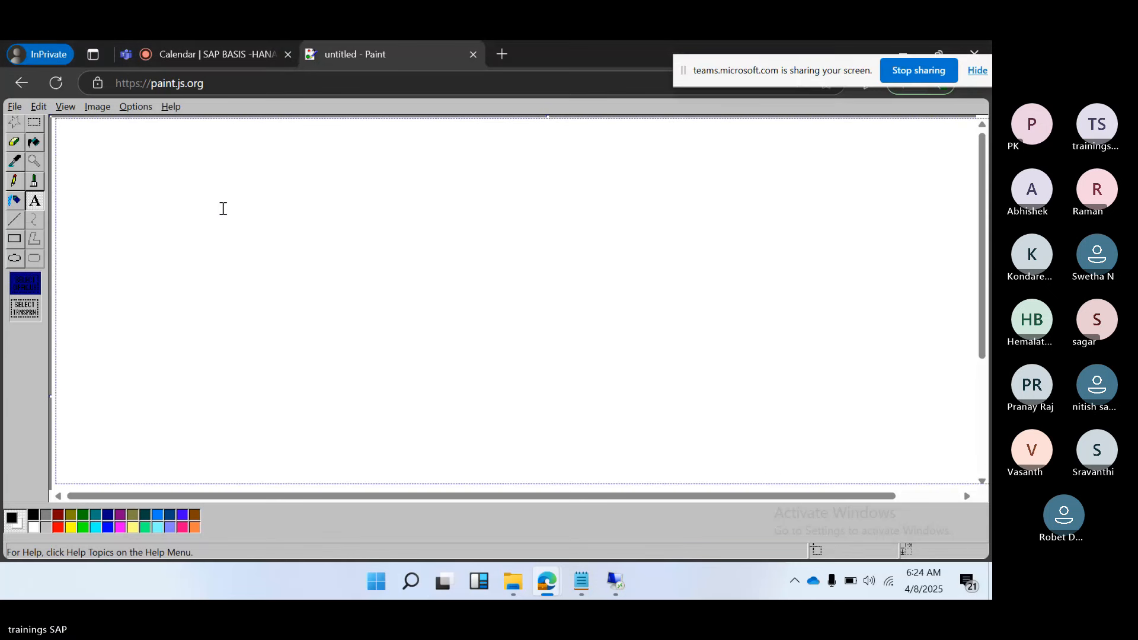
{"action": "type", "text": "Starting SUM tool: "}
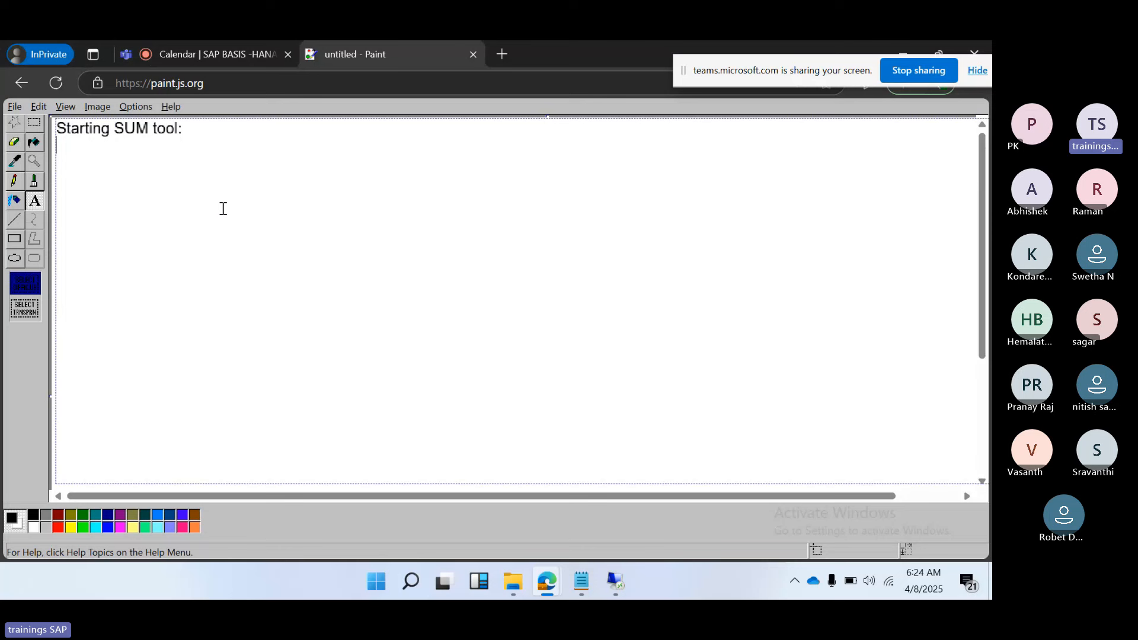
{"action": "type", "text": "---------------------------"}
Step: Bring up Remote Desktop Connection and show its list of previously used computers
{"action": "mouse_move", "coordinate": [635, 584]}
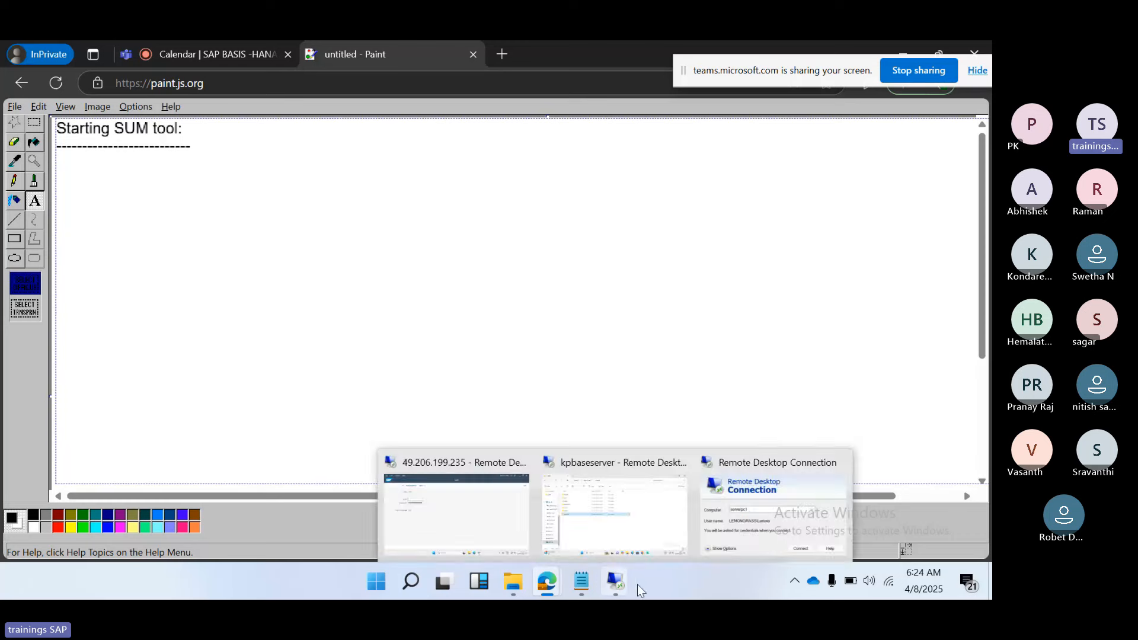
{"action": "left_click", "coordinate": [771, 516]}
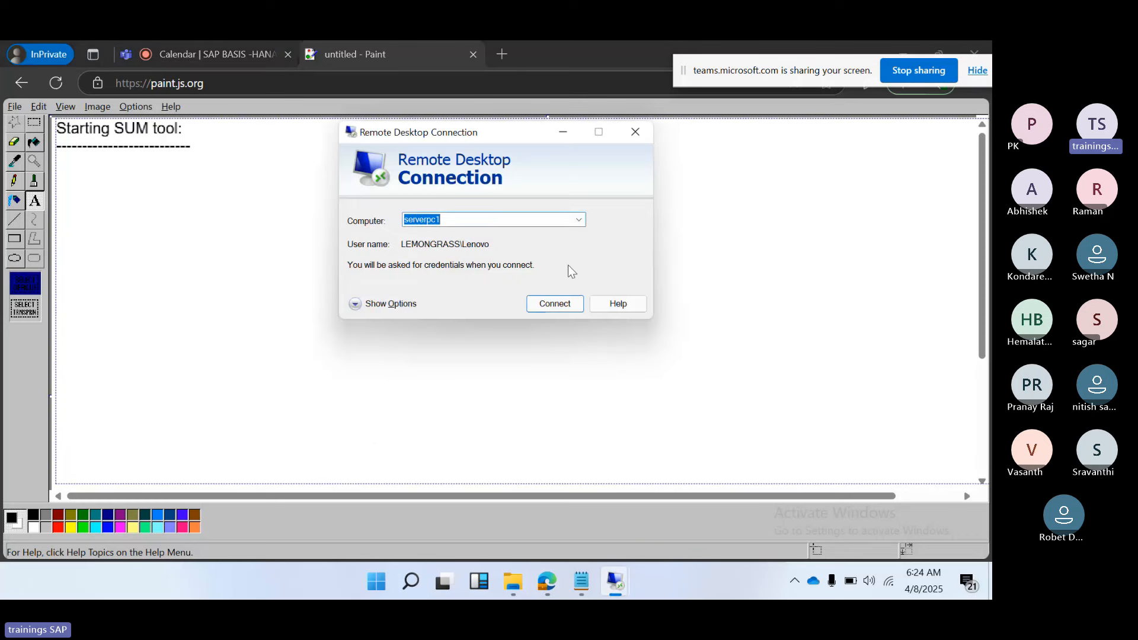
{"action": "left_click", "coordinate": [578, 219]}
Step: Connect to kponline1, sign in with the account password, and accept its untrusted certificate
{"action": "left_click", "coordinate": [448, 225]}
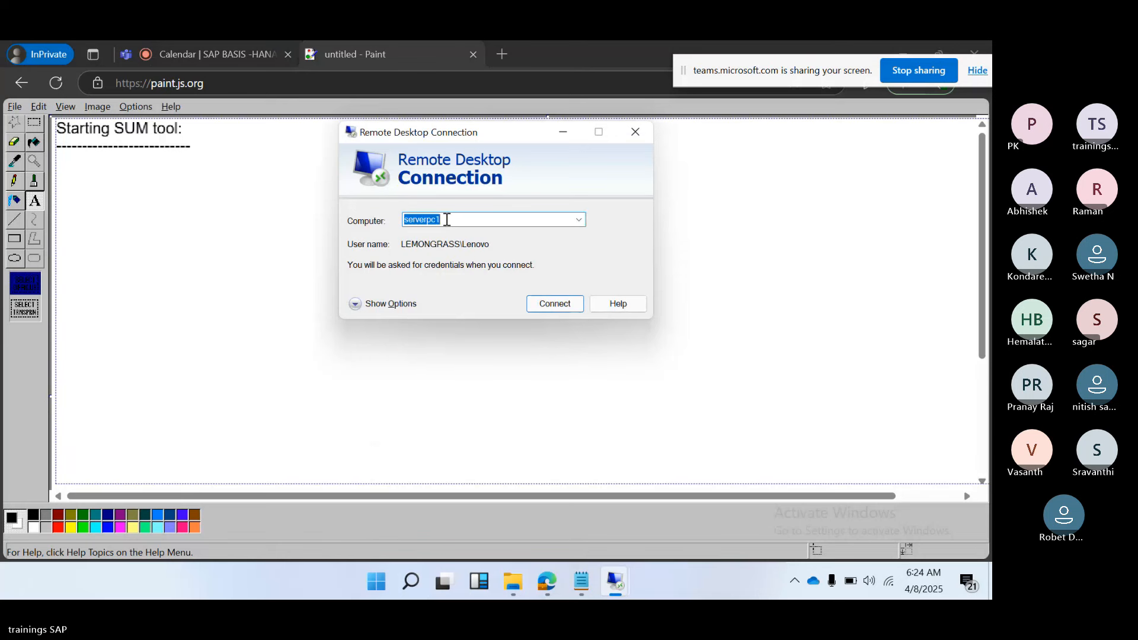
{"action": "type", "text": "kponline1"}
{"action": "key", "text": "Return"}
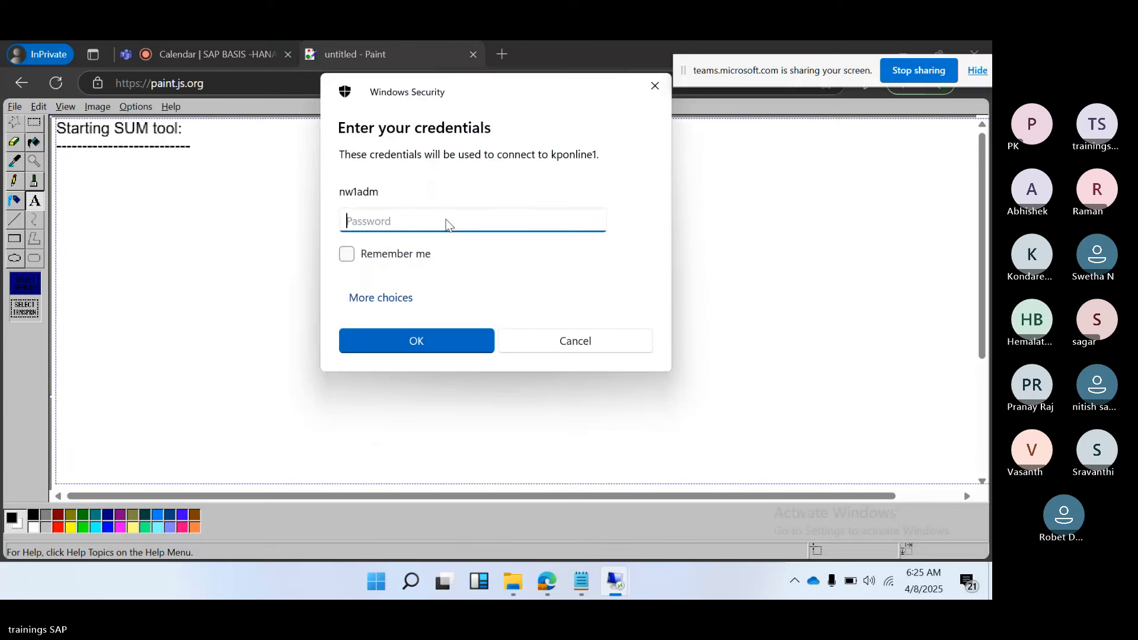
{"action": "type", "text": "•••••••••"}
{"action": "key", "text": "Return"}
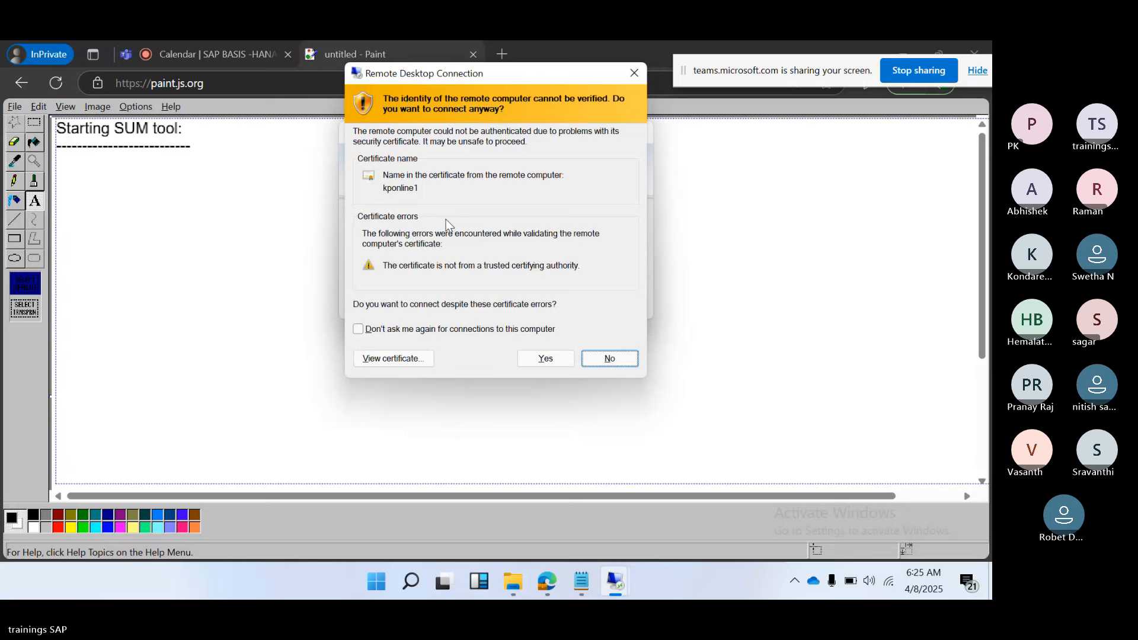
{"action": "left_click", "coordinate": [545, 357]}
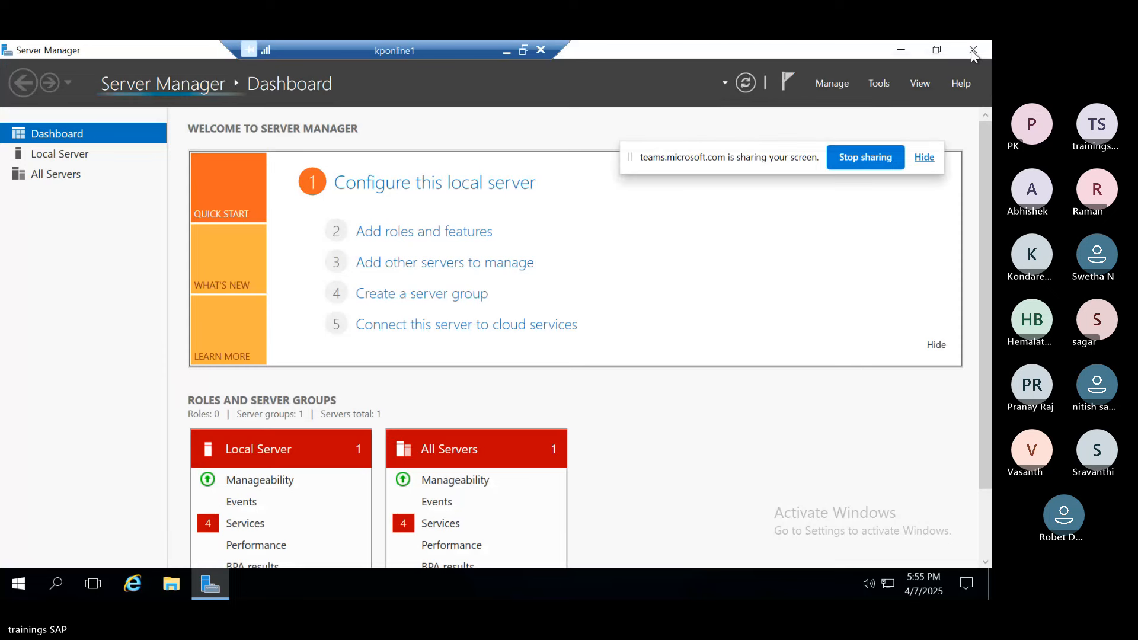
Step: Close Server Manager and move the patches folder from E:\usr\sap onto Local Disk (C:)
{"action": "left_click", "coordinate": [972, 49]}
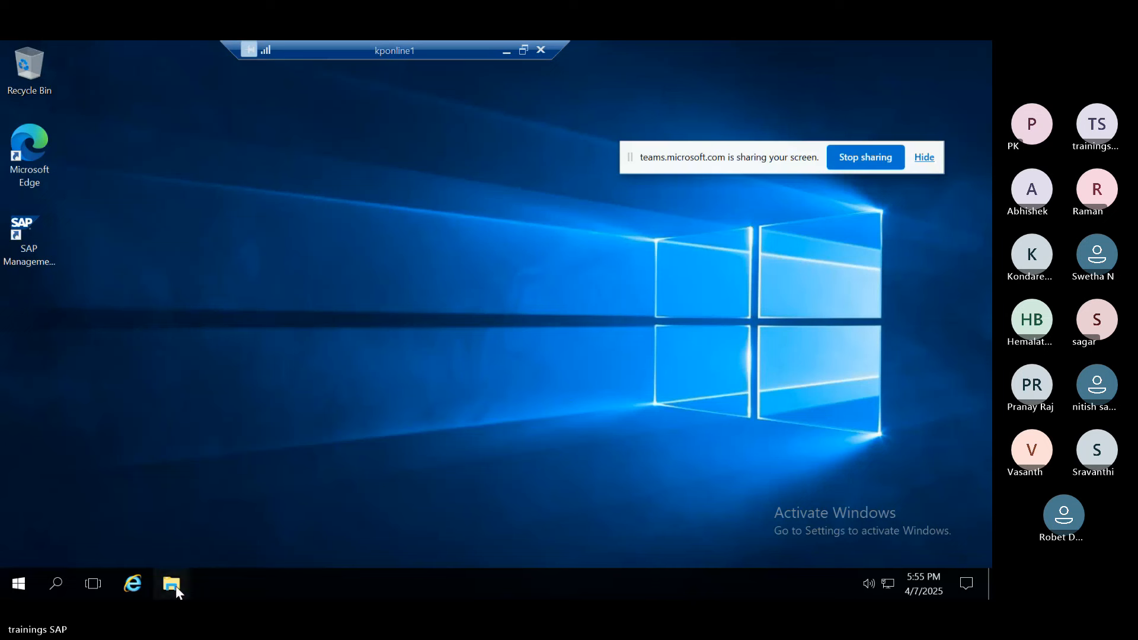
{"action": "left_click_drag", "start_coordinate": [722, 157], "coordinate": [732, 138]}
{"action": "key", "text": "super+e"}
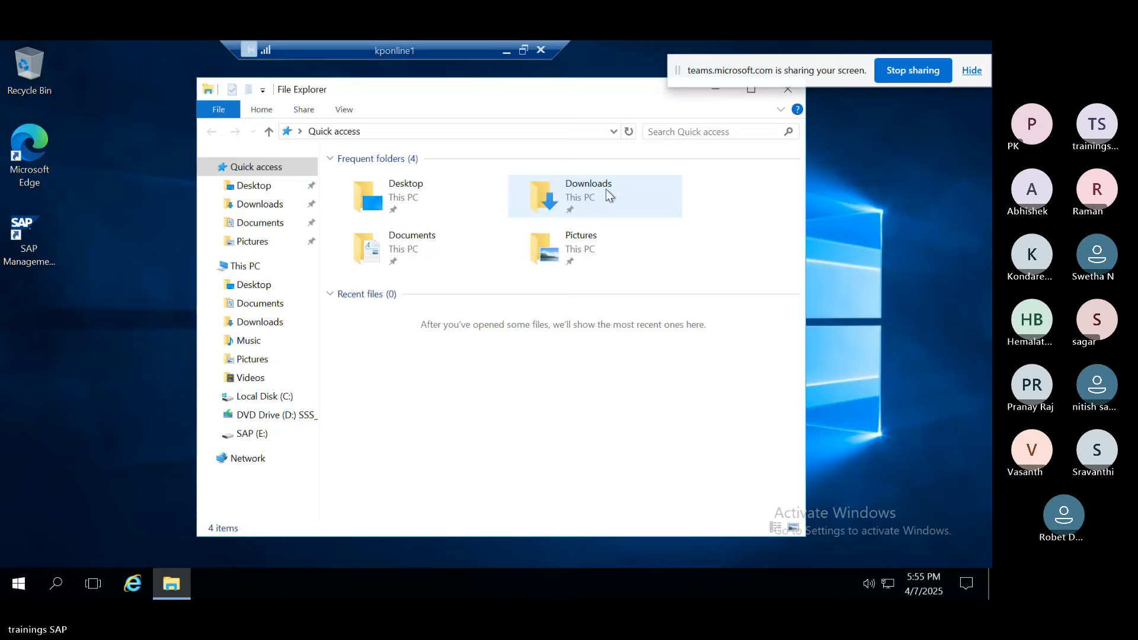
{"action": "left_click", "coordinate": [253, 433]}
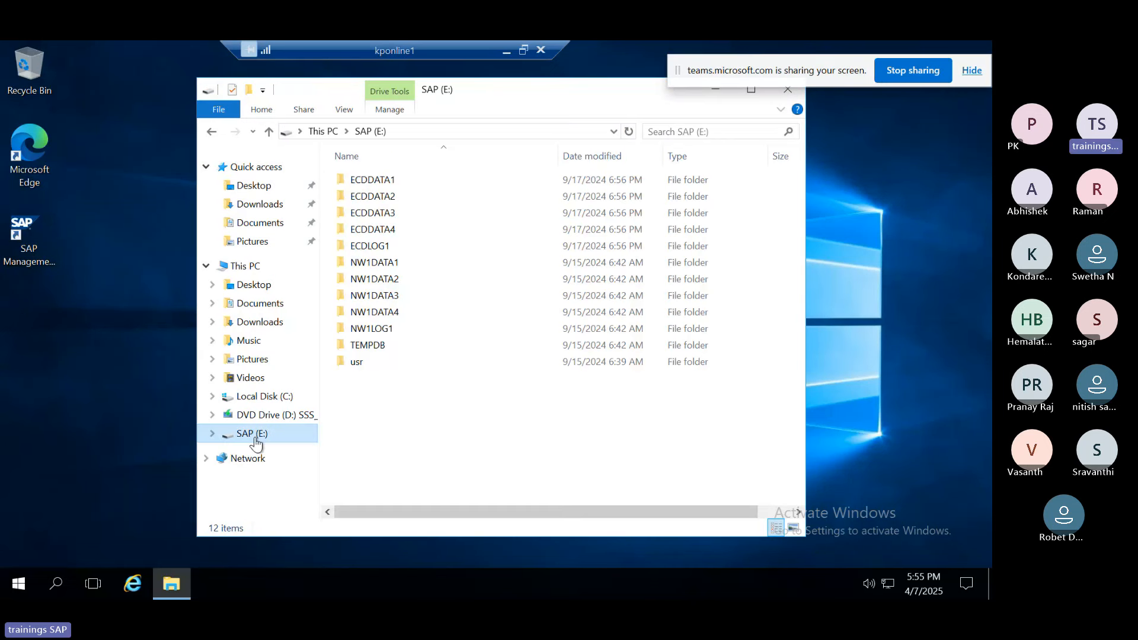
{"action": "double_click", "coordinate": [373, 361]}
{"action": "double_click", "coordinate": [360, 179]}
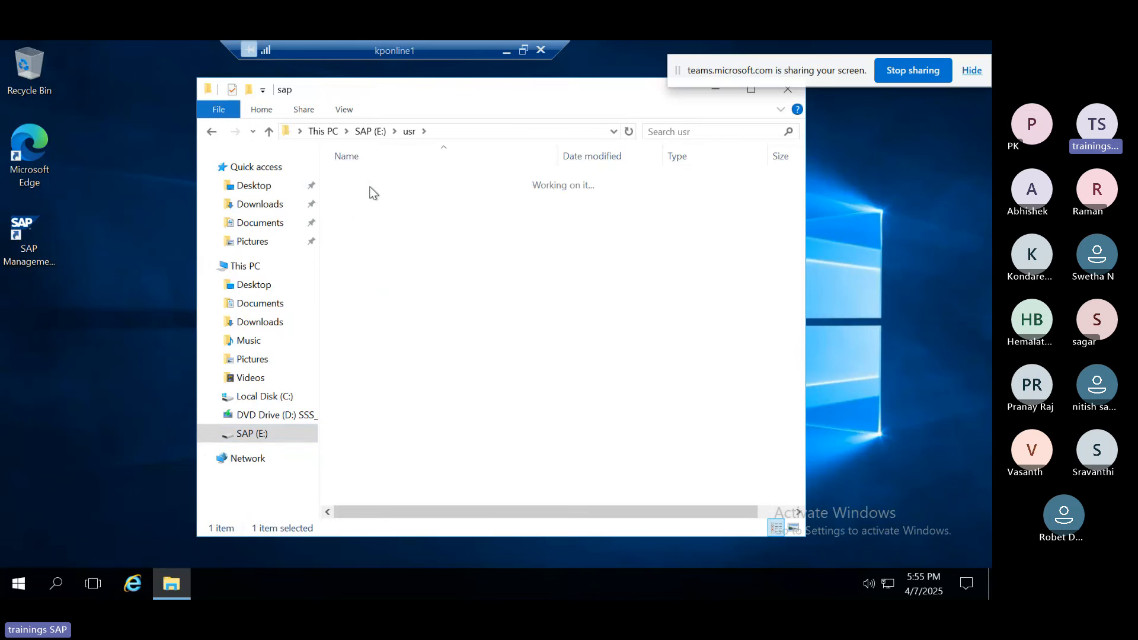
{"action": "left_click", "coordinate": [373, 231]}
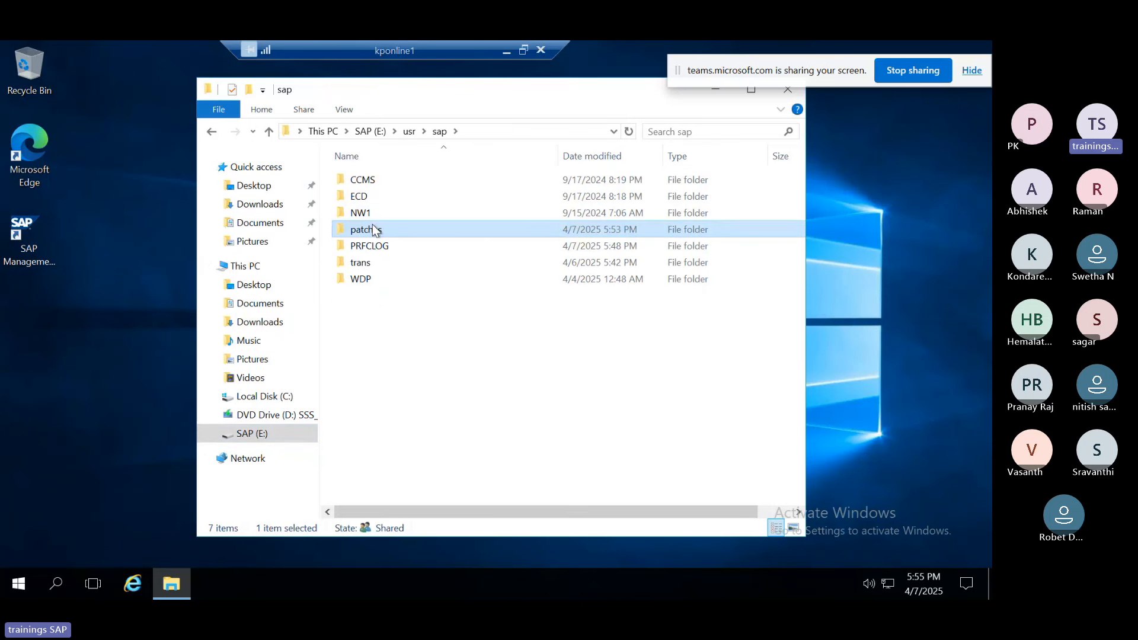
{"action": "left_click", "coordinate": [266, 397]}
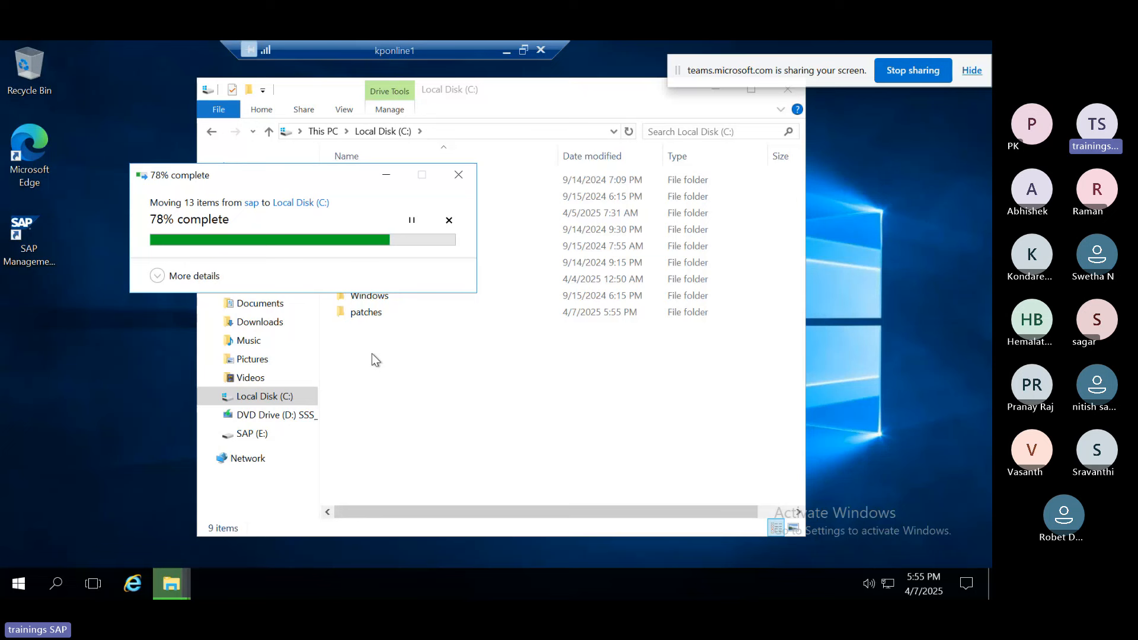
{"action": "left_click", "coordinate": [233, 442]}
{"action": "left_click", "coordinate": [213, 132]}
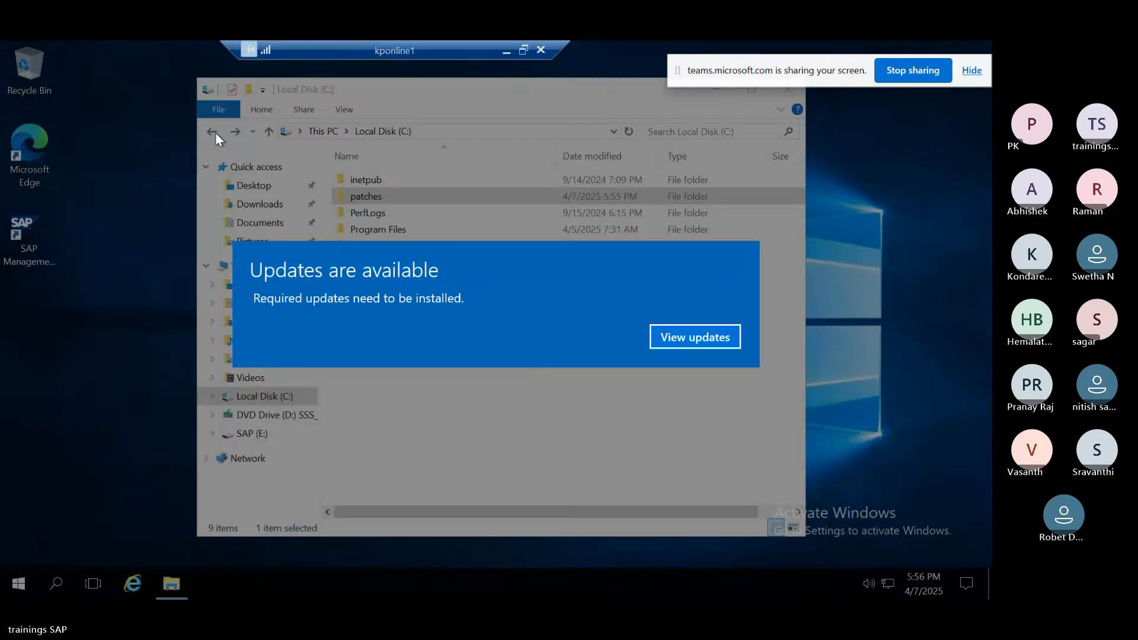
Step: Start installing the pending Windows updates and return to File Explorer
{"action": "left_click", "coordinate": [683, 336]}
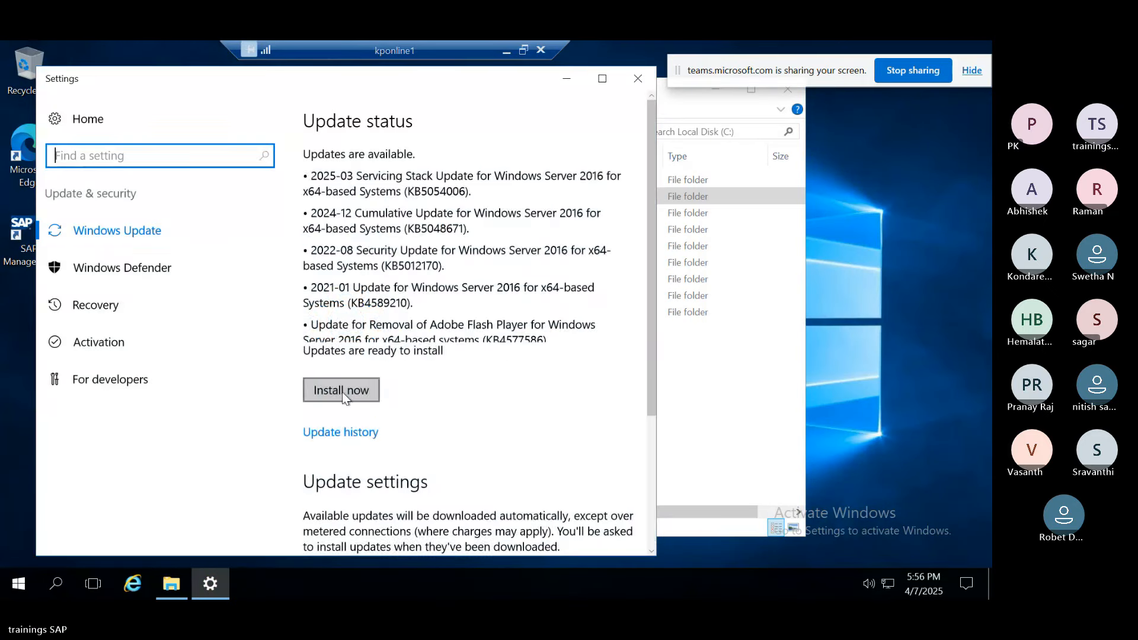
{"action": "left_click", "coordinate": [342, 390]}
{"action": "left_click", "coordinate": [741, 433]}
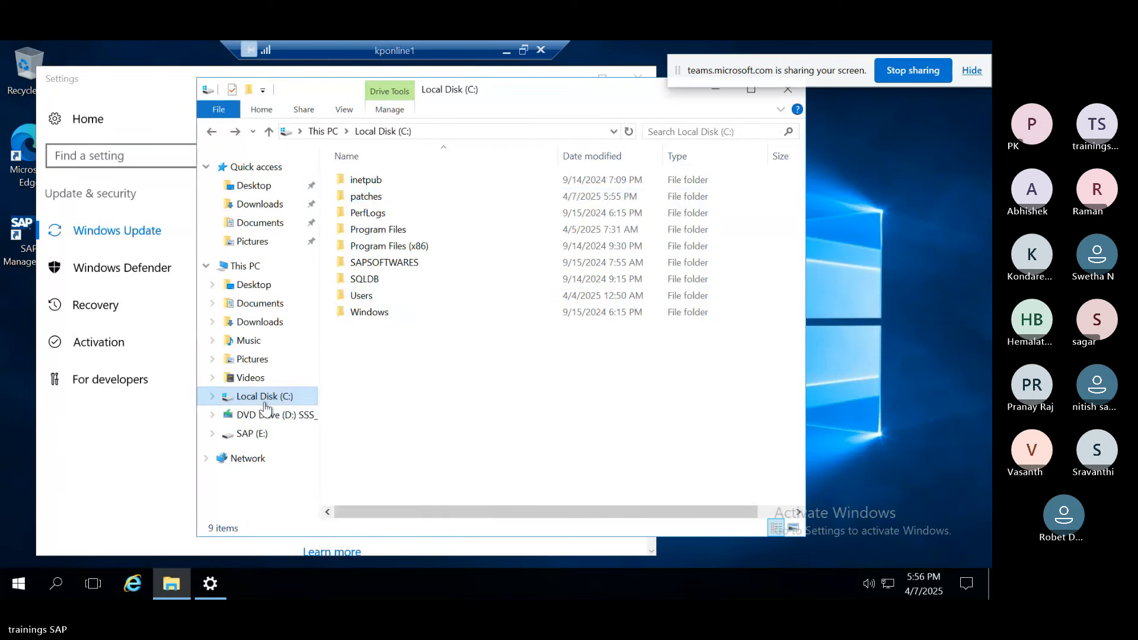
Step: Confirm patches has left E:\usr\sap and return to the This PC overview
{"action": "left_click", "coordinate": [251, 433]}
{"action": "double_click", "coordinate": [356, 361]}
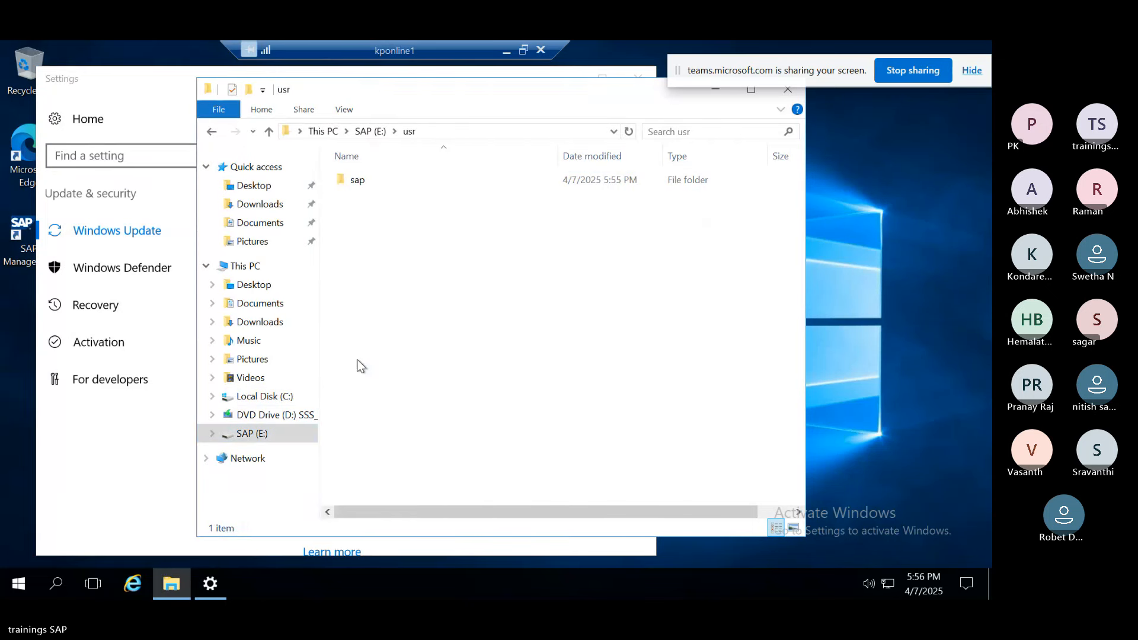
{"action": "double_click", "coordinate": [361, 178]}
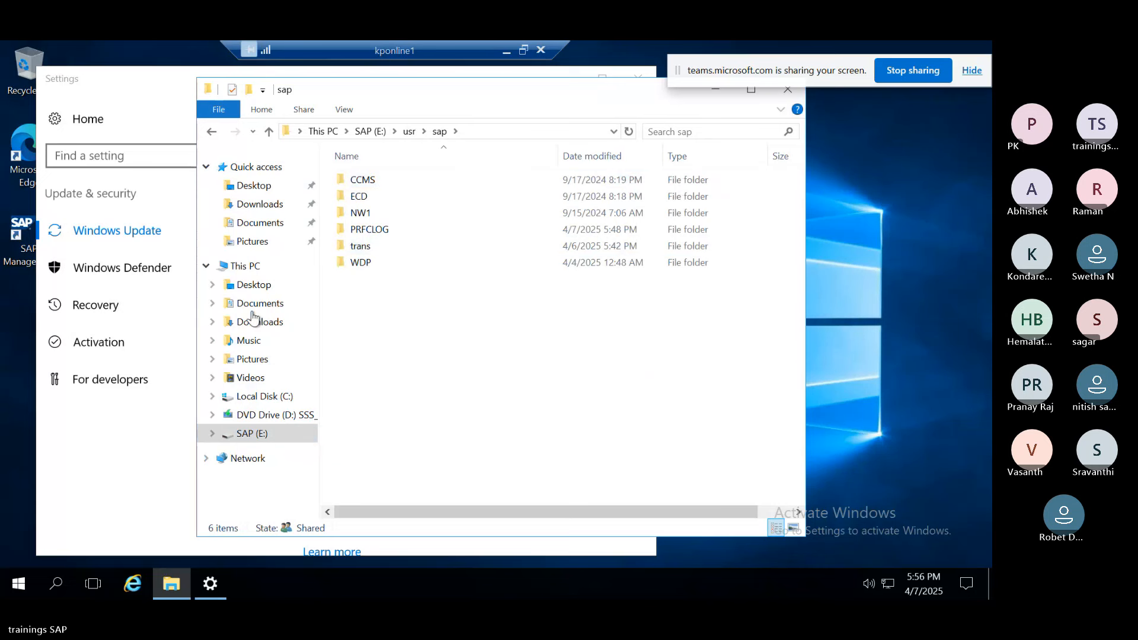
{"action": "left_click", "coordinate": [240, 269]}
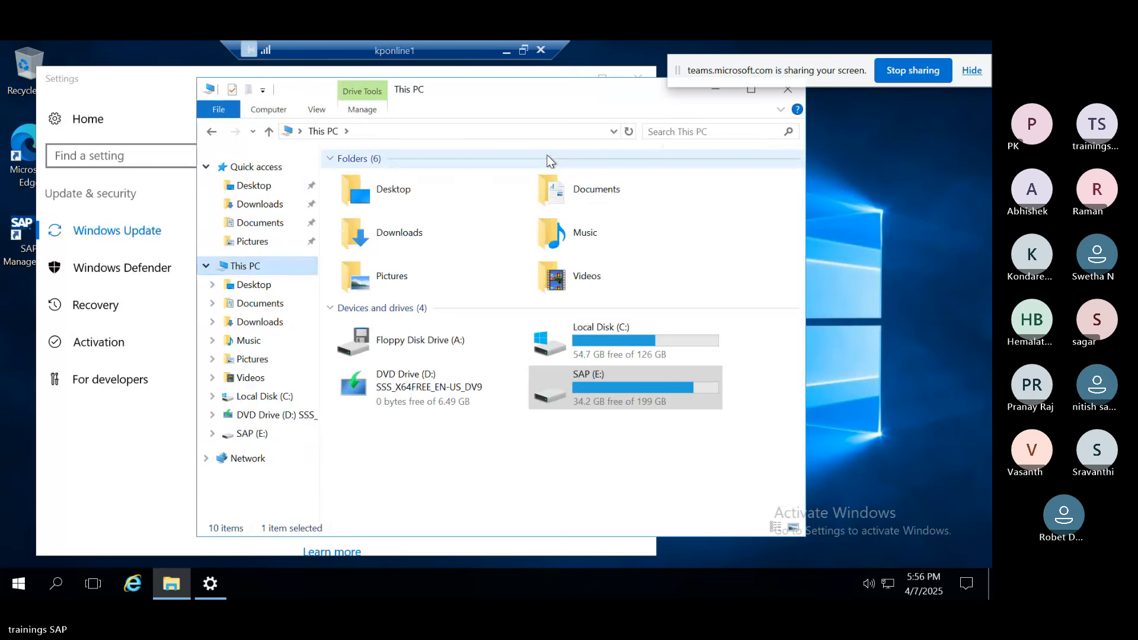
{"action": "left_click_drag", "start_coordinate": [629, 93], "coordinate": [627, 113]}
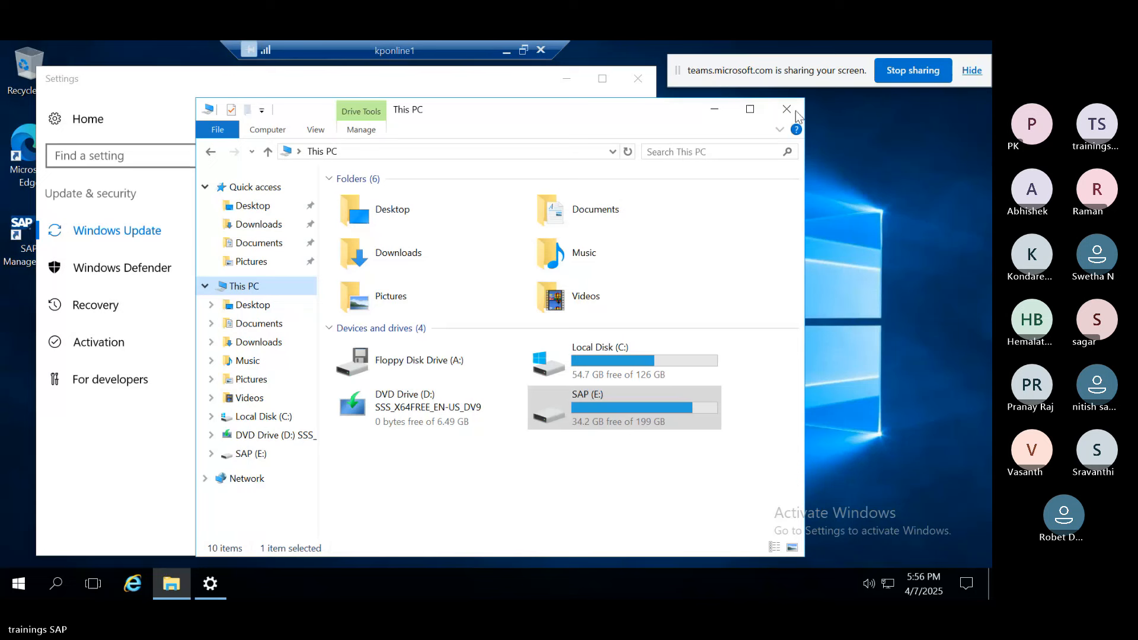
Step: Select SUM20SP20_8-80002458.SAR in C:\patches for copying
{"action": "left_click", "coordinate": [638, 368]}
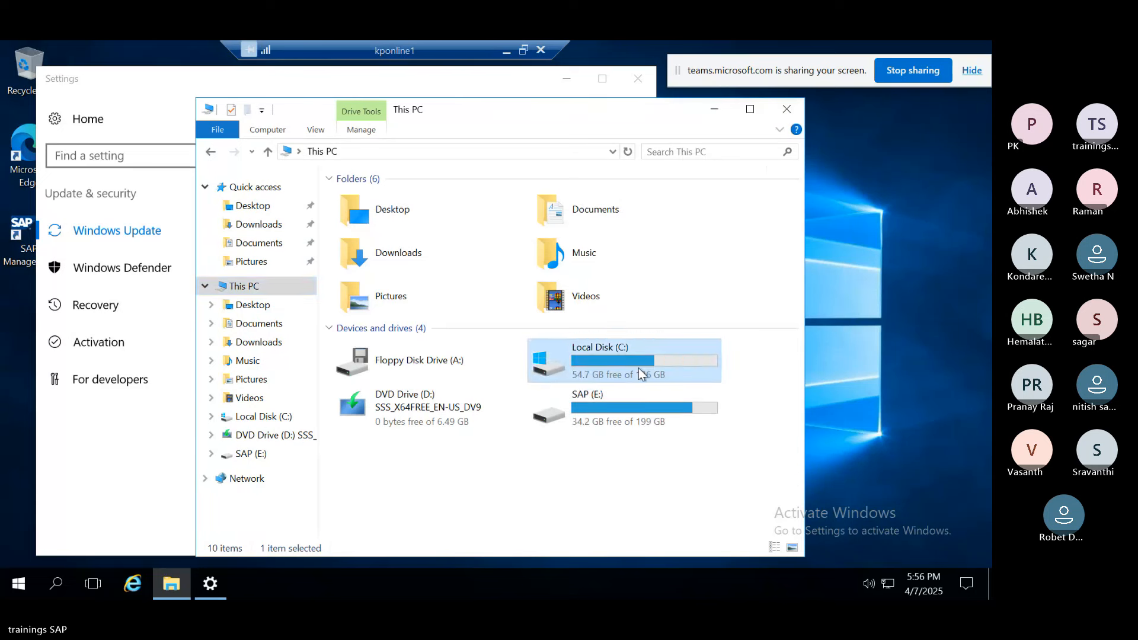
{"action": "double_click", "coordinate": [638, 368]}
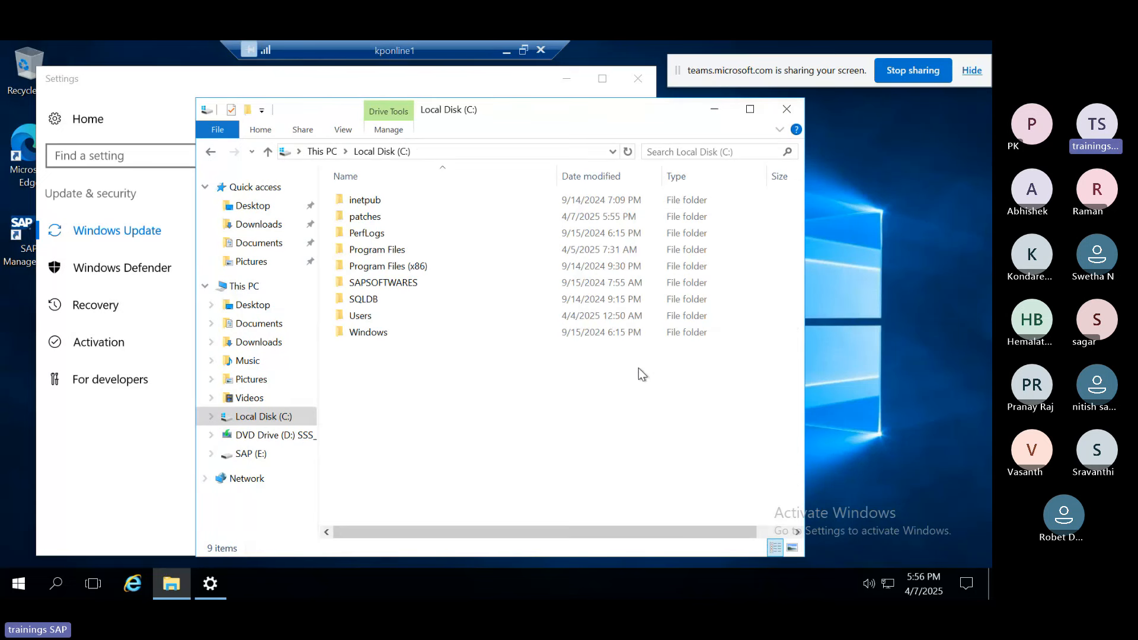
{"action": "left_click", "coordinate": [374, 219]}
{"action": "double_click", "coordinate": [373, 219]}
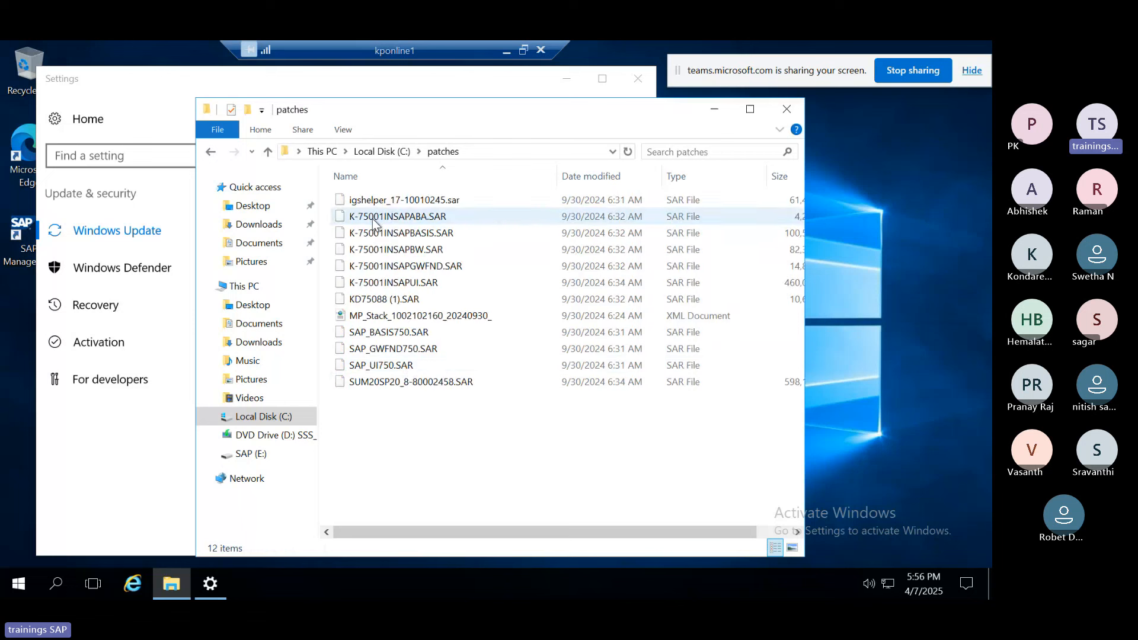
{"action": "left_click", "coordinate": [406, 383]}
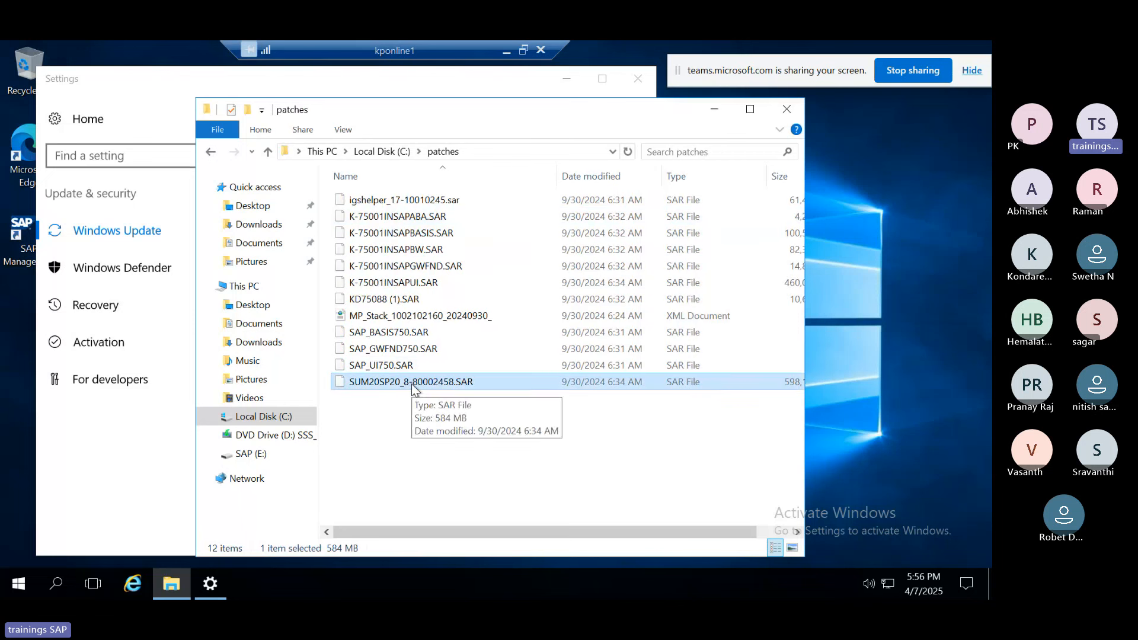
Step: Paste the SUM archive into E:\usr\sap\NW1
{"action": "left_click", "coordinate": [251, 454]}
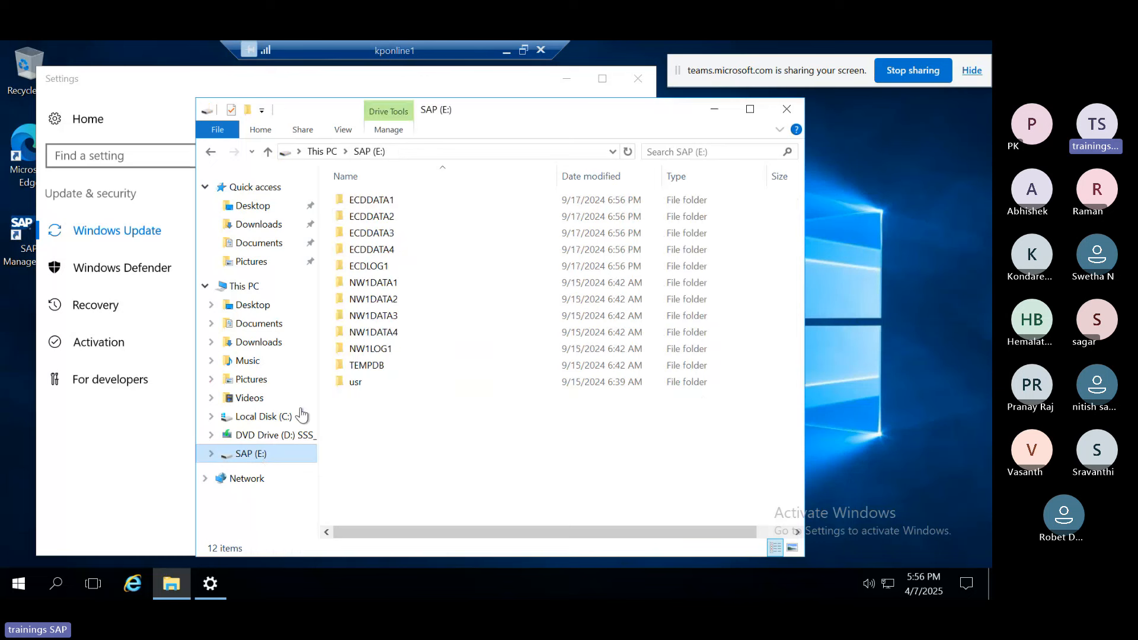
{"action": "double_click", "coordinate": [355, 386]}
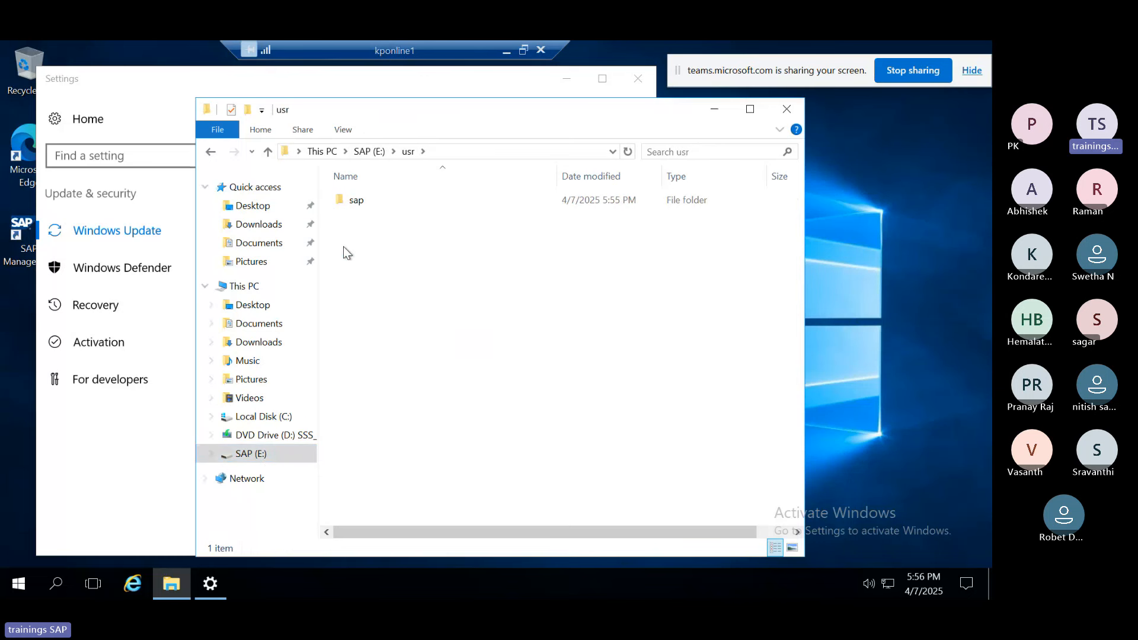
{"action": "double_click", "coordinate": [360, 205]}
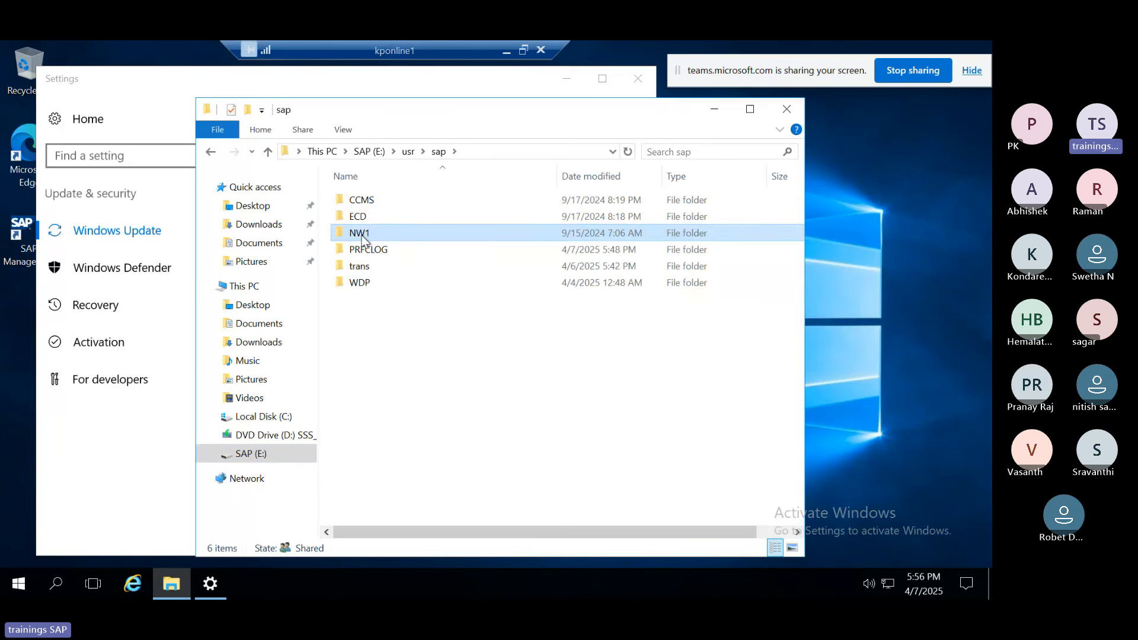
{"action": "double_click", "coordinate": [360, 233]}
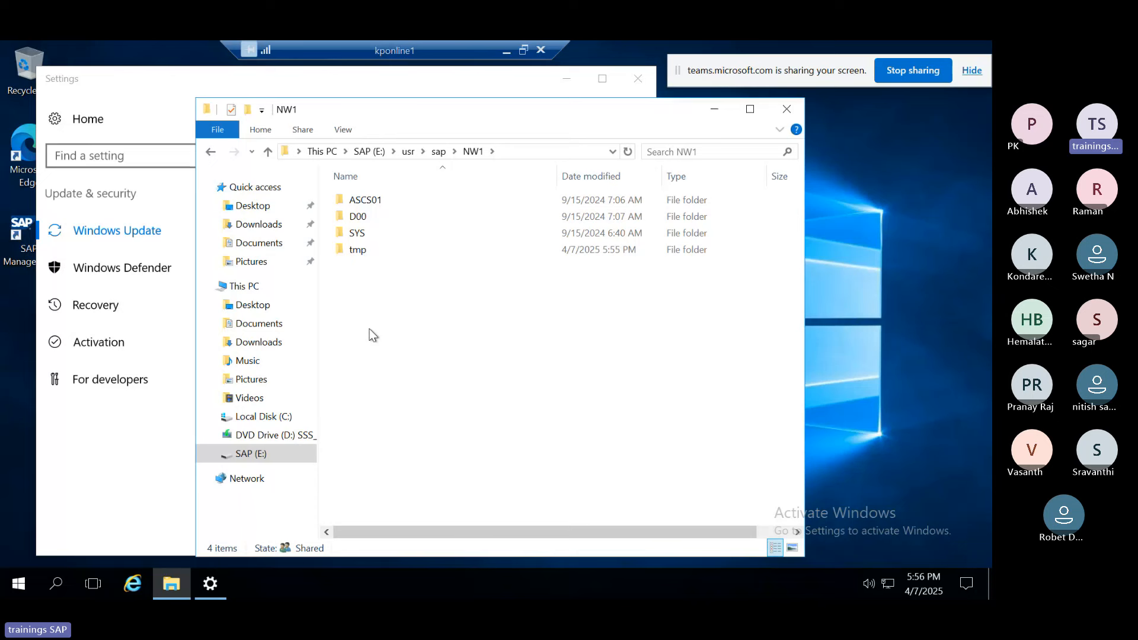
{"action": "key", "text": "ctrl+v"}
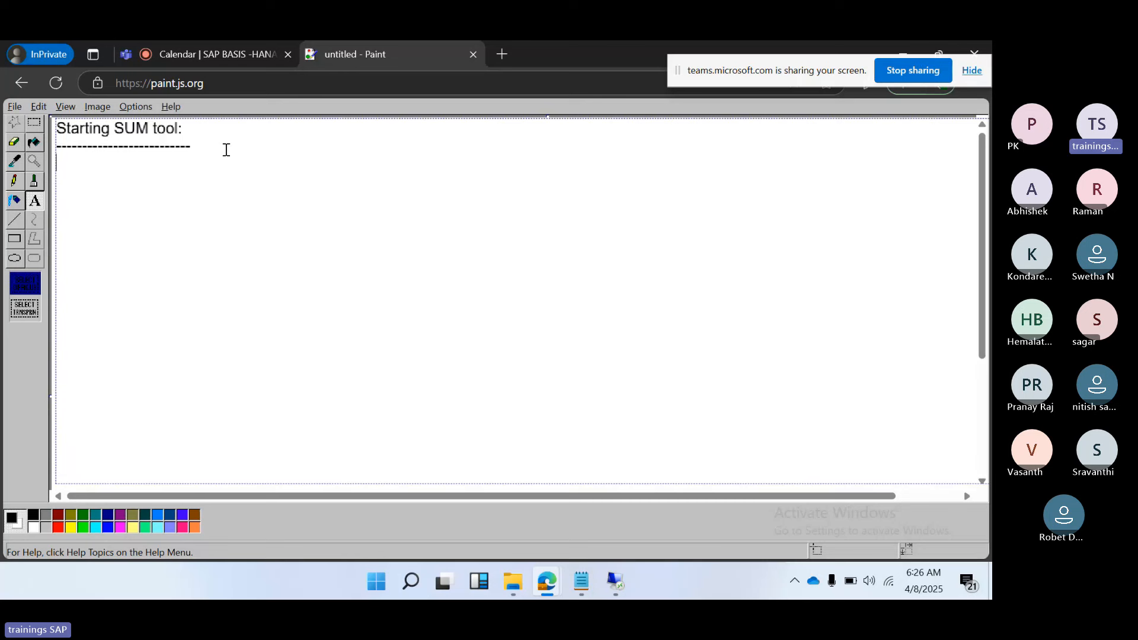
Step: Type the lines 'Copy the SUM tool to /usr/sap/SID', 'Extract using SAPCAR' and 'SAPCAR -xvf <SUM*.SAR>'
{"action": "type", "text": "Copy the SUM"}
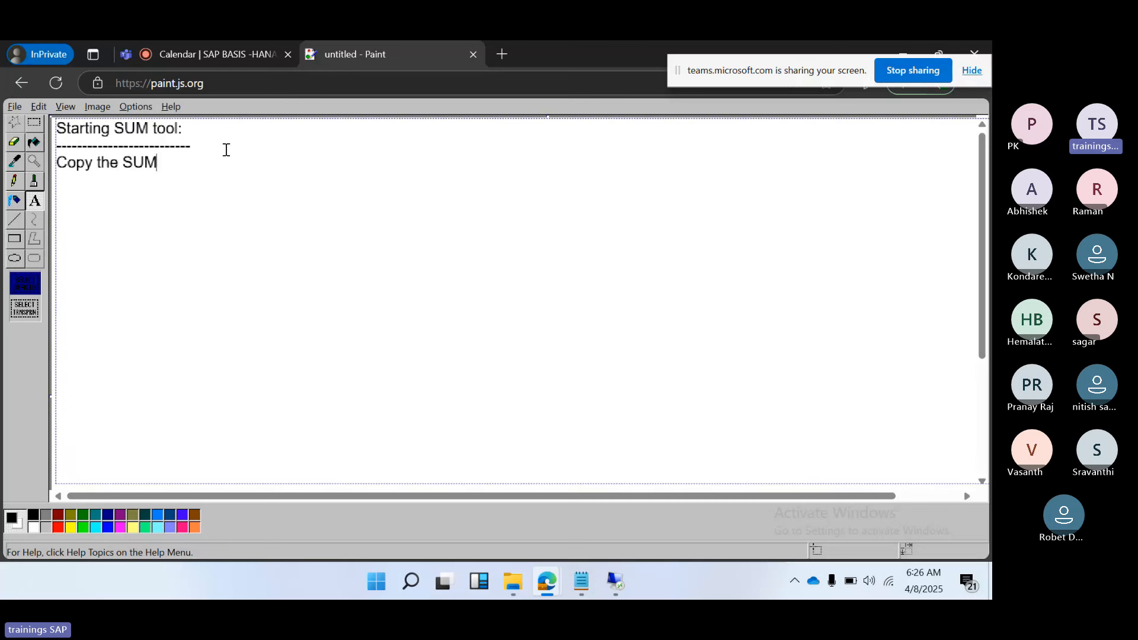
{"action": "type", "text": " tool to /usr/sap/SID"}
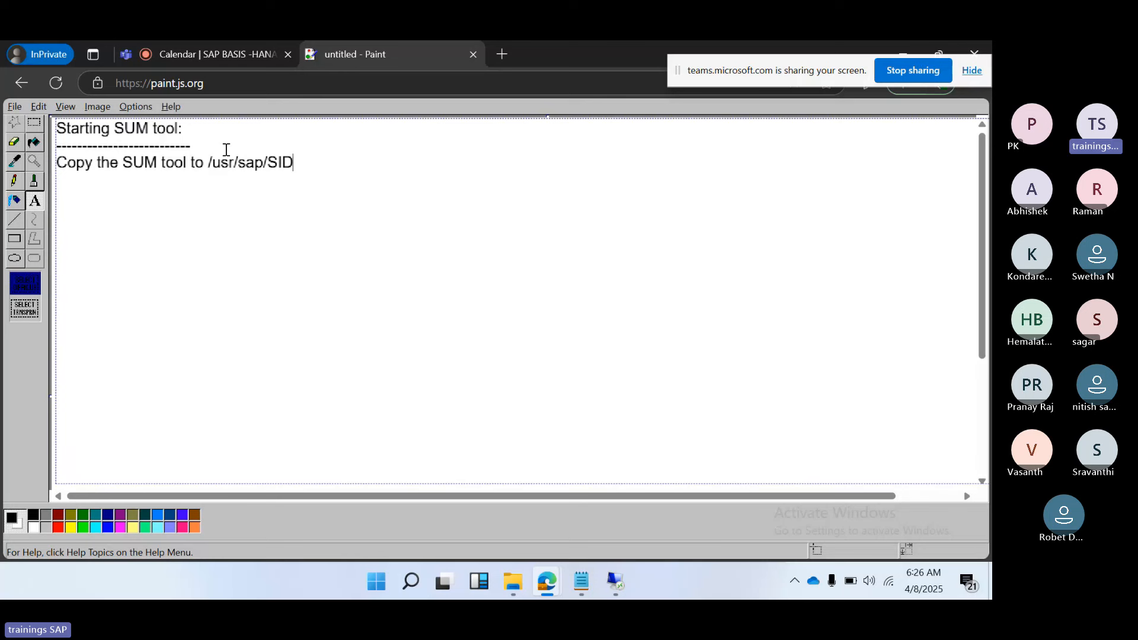
{"action": "key", "text": "Return"}
{"action": "key", "text": "Return"}
{"action": "type", "text": "Extract usi"}
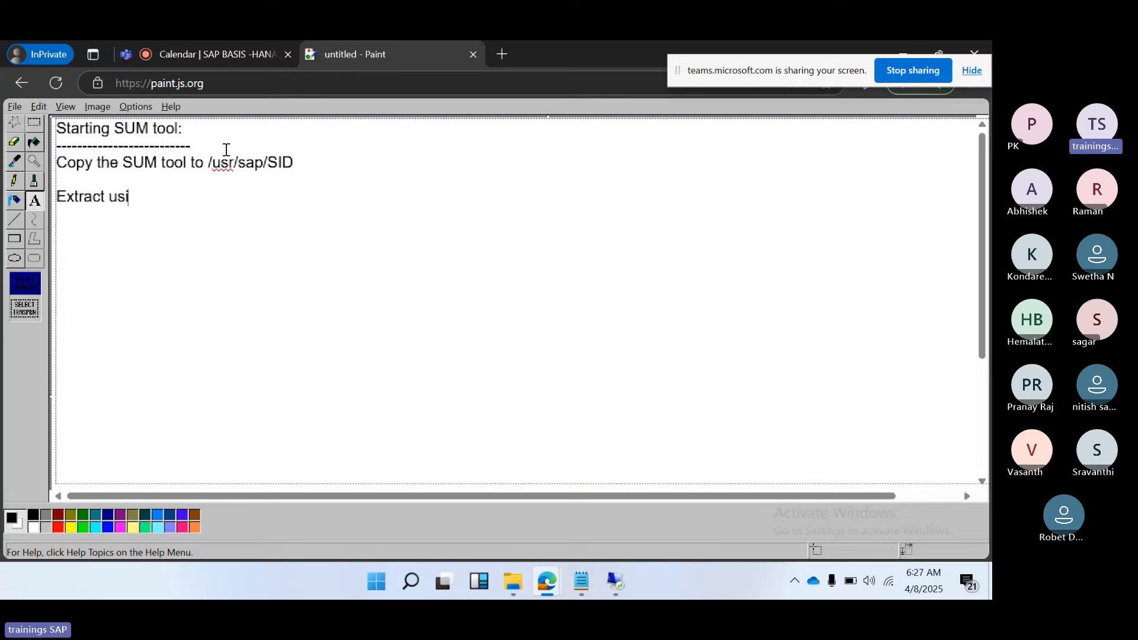
{"action": "type", "text": "ng SAPCAR"}
{"action": "key", "text": "Return"}
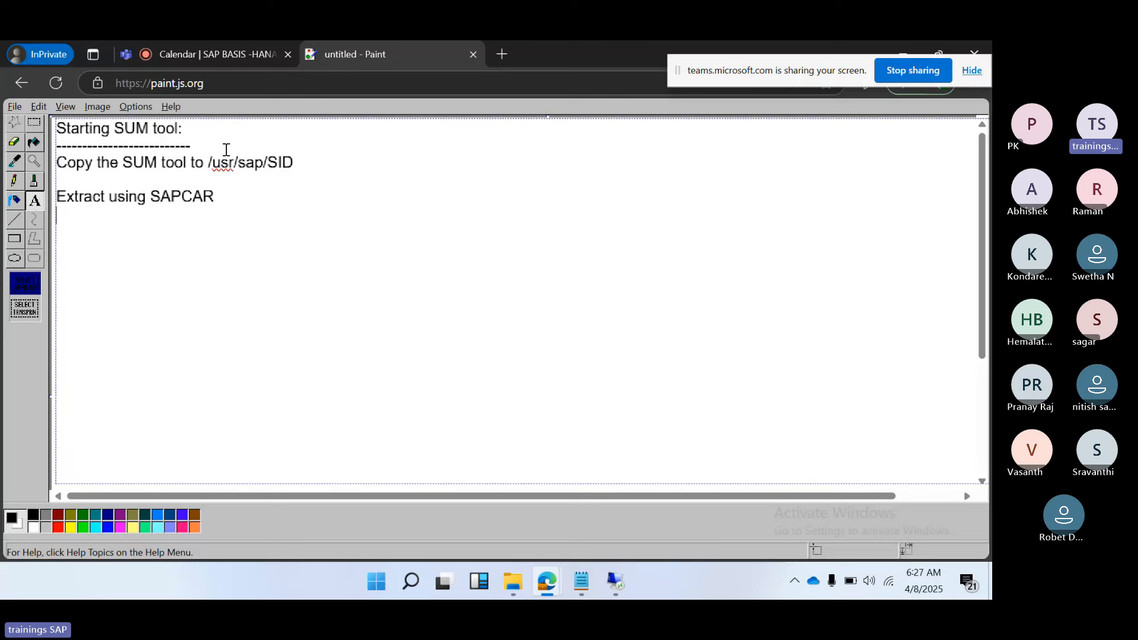
{"action": "key", "text": "Return"}
{"action": "type", "text": "SAPCAR -xvf "}
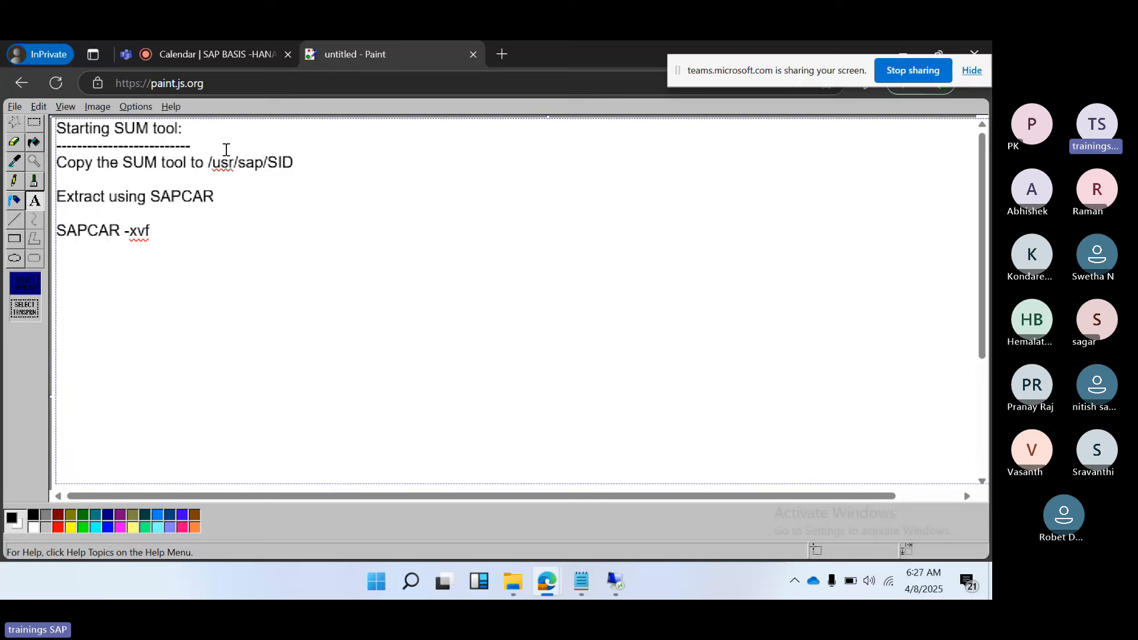
{"action": "type", "text": "<SUM*.SAR"}
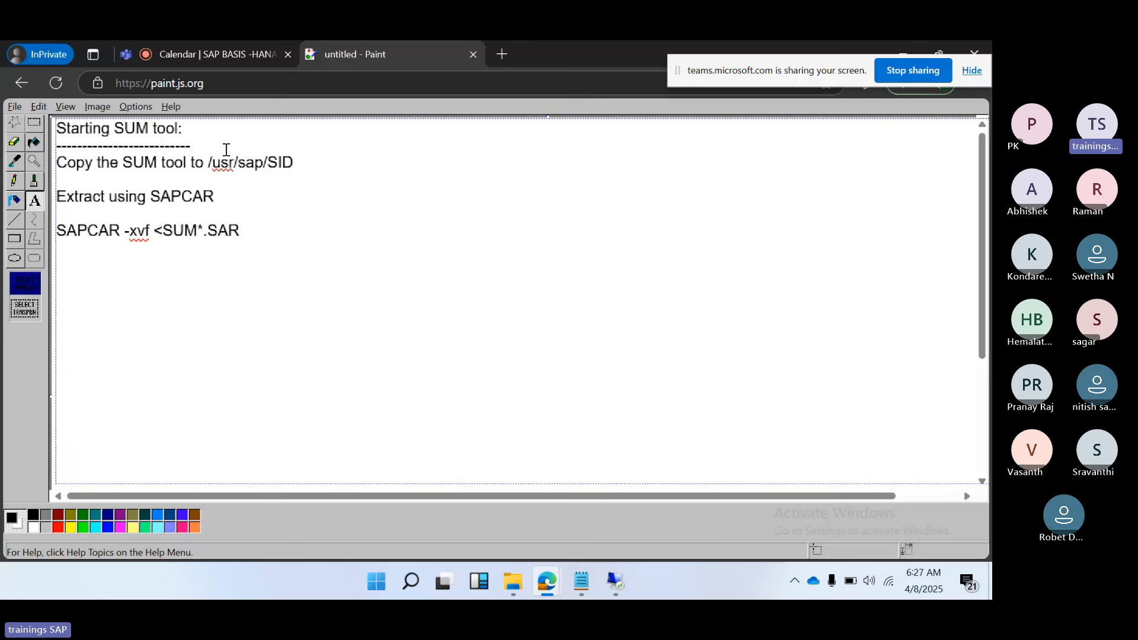
{"action": "type", "text": ">"}
{"action": "key", "text": "Return"}
Step: On kponline1, start SAPCAR -xvf SUM*.SAR from a command prompt in E:\usr\sap\NW1
{"action": "mouse_move", "coordinate": [623, 594]}
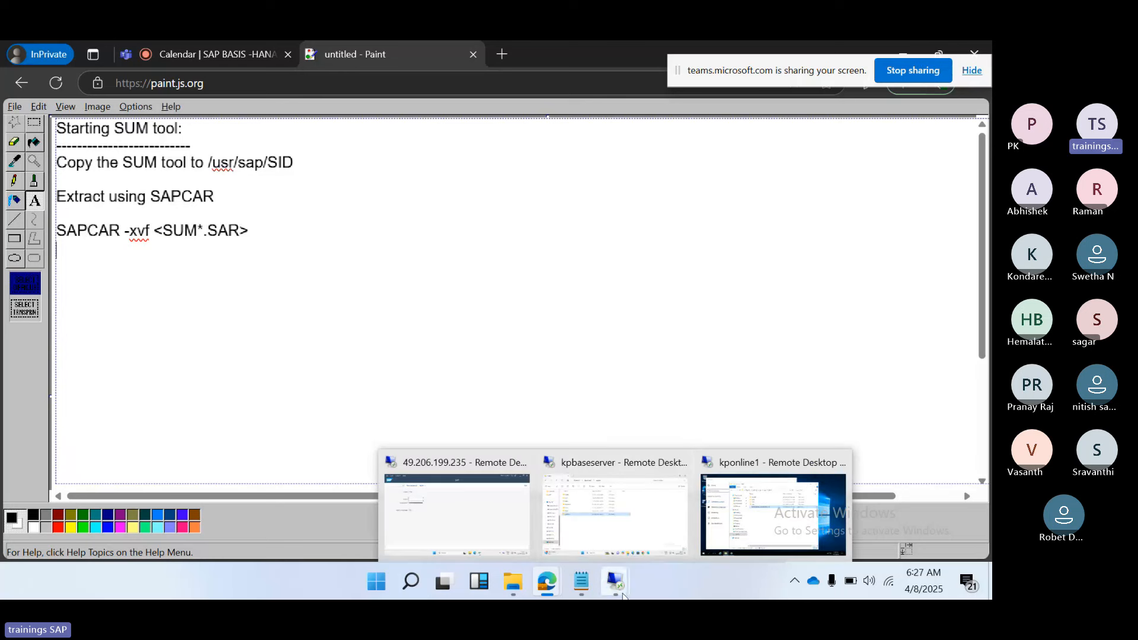
{"action": "left_click", "coordinate": [752, 506]}
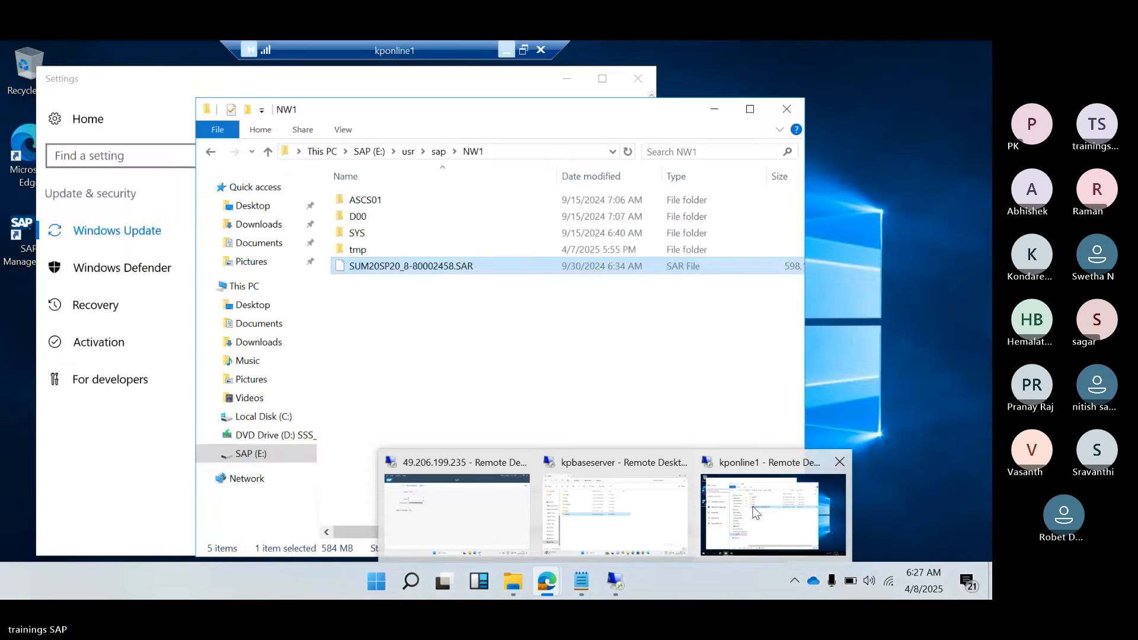
{"action": "left_click", "coordinate": [526, 147]}
{"action": "type", "text": "cmd"}
{"action": "key", "text": "Return"}
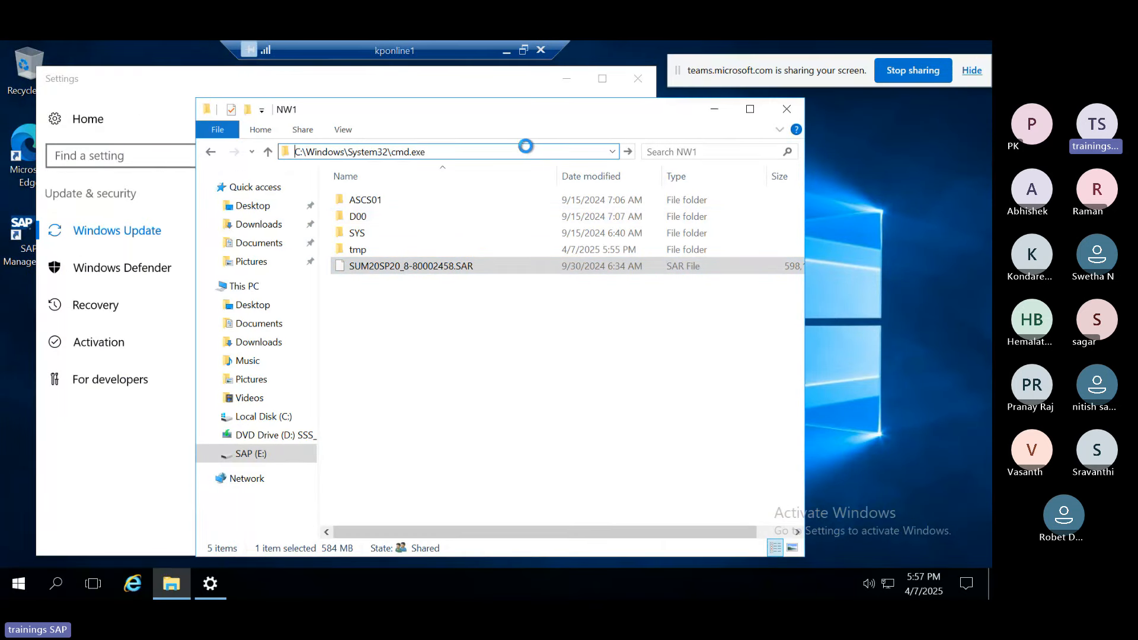
{"action": "type", "text": "SAPCA"}
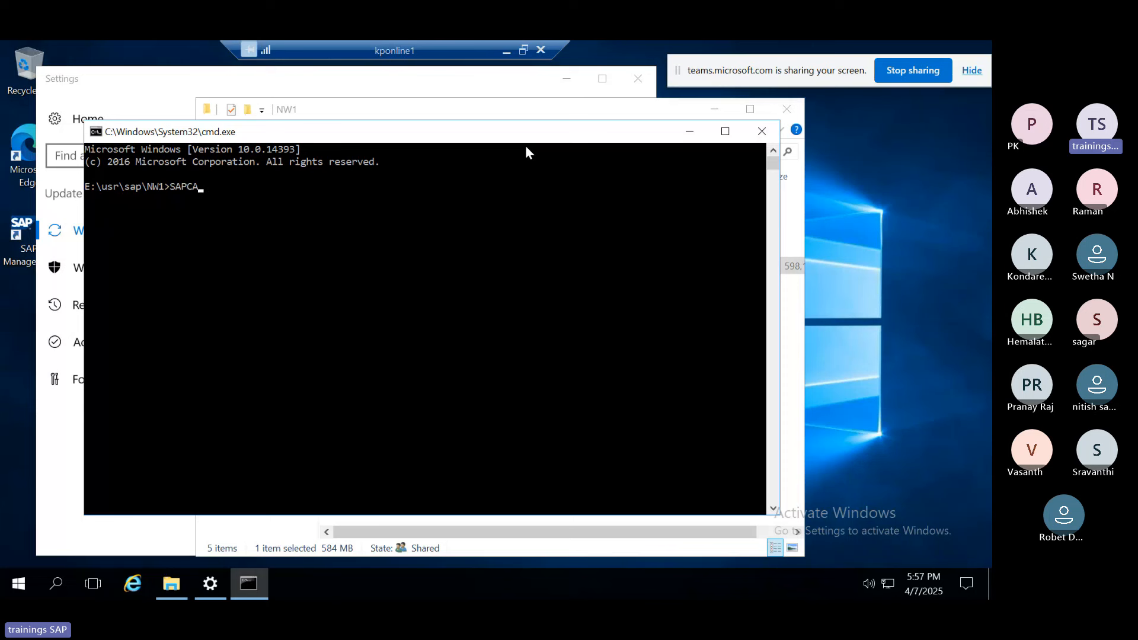
{"action": "type", "text": "R -xvf SUM*.SAR"}
{"action": "key", "text": "Return"}
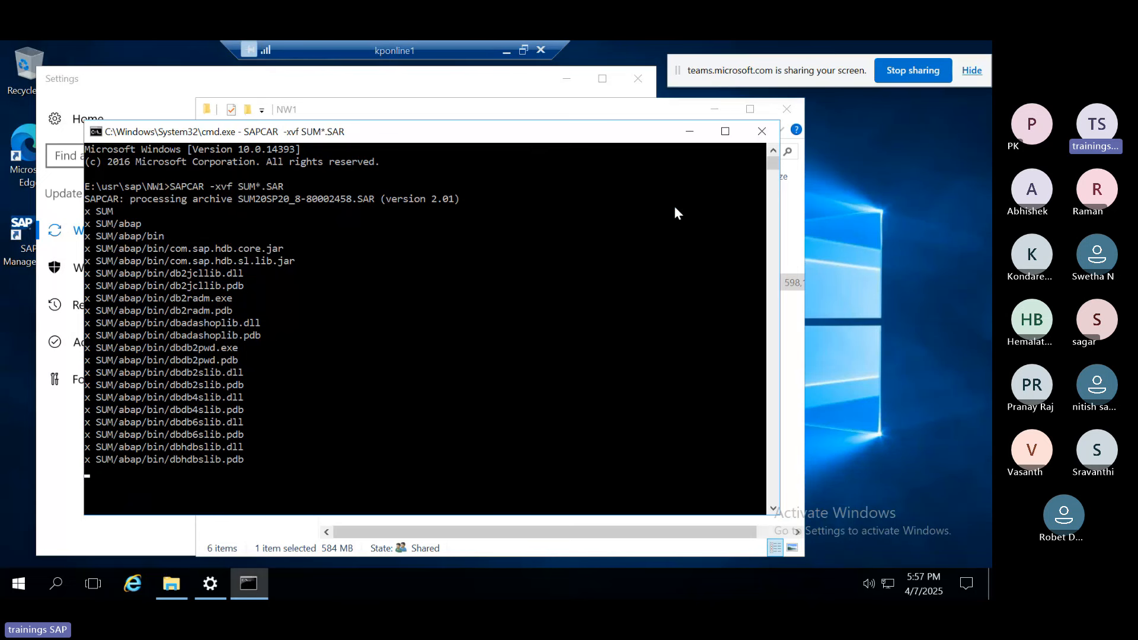
Step: Compare the NW1 folder with the running extraction console, then return to the local Paint notes
{"action": "left_click", "coordinate": [690, 131]}
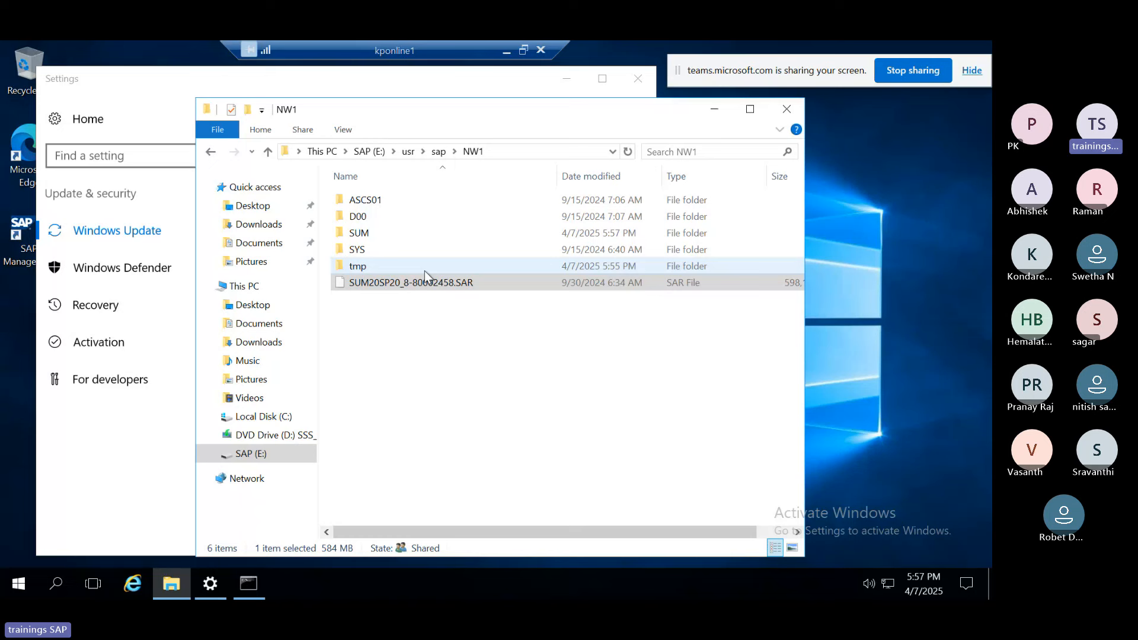
{"action": "left_click", "coordinate": [365, 282]}
{"action": "left_click", "coordinate": [309, 477]}
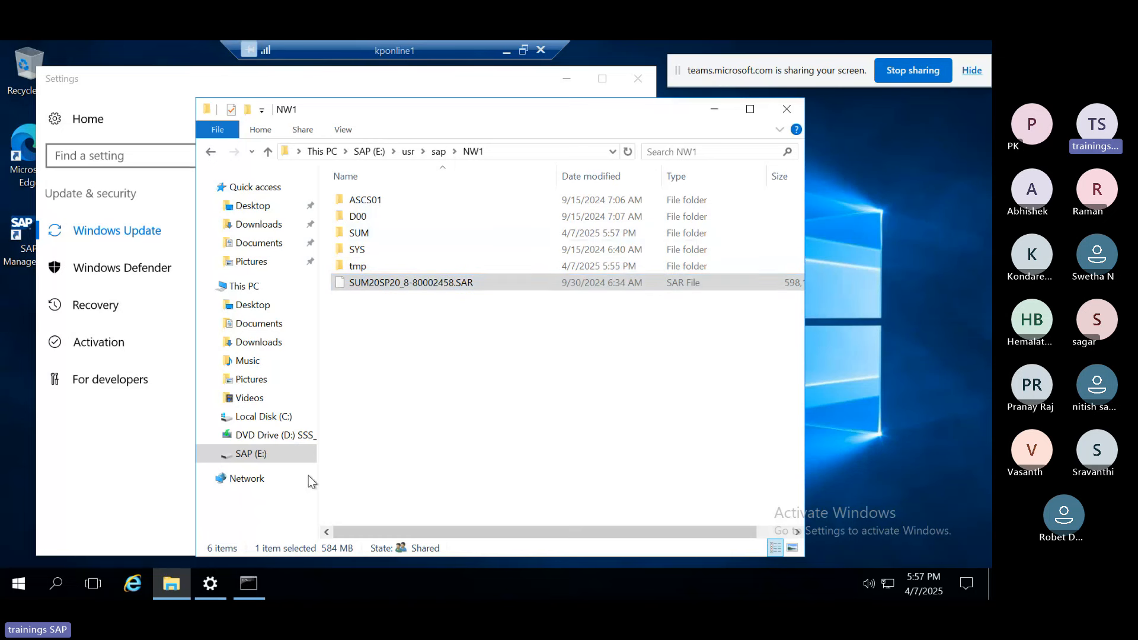
{"action": "left_click", "coordinate": [259, 587]}
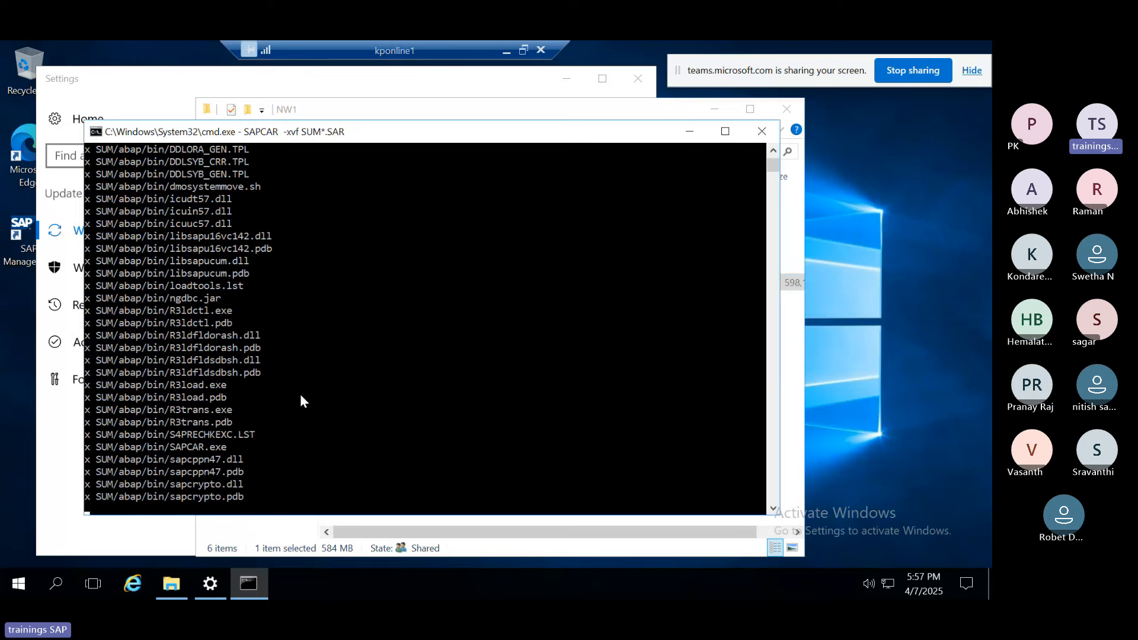
{"action": "left_click", "coordinate": [689, 131]}
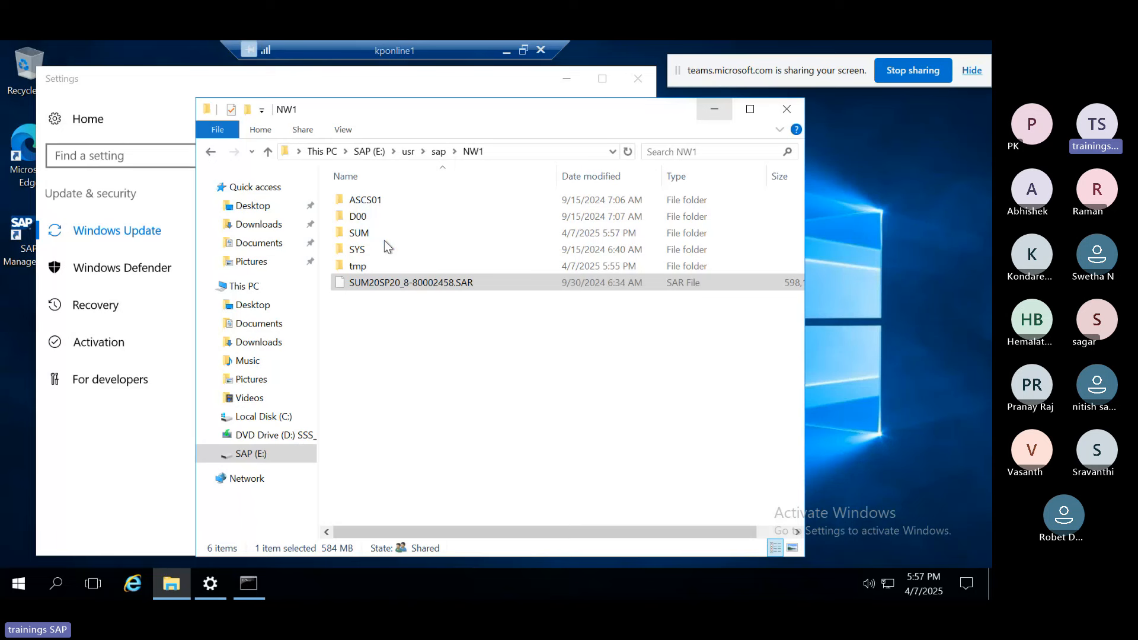
{"action": "left_click", "coordinate": [248, 572]}
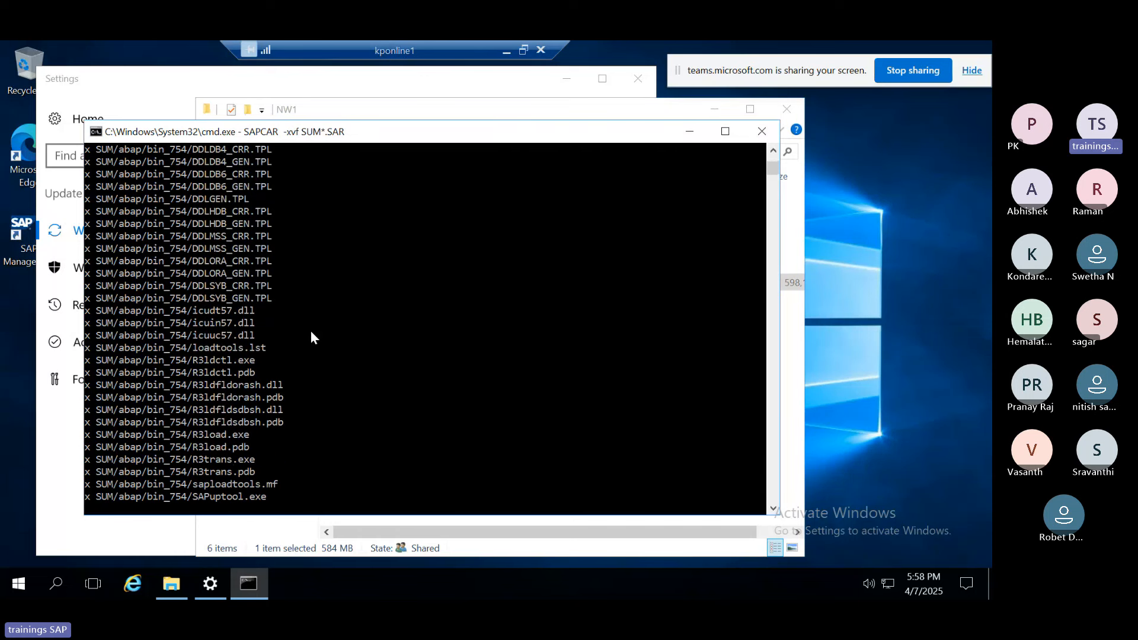
{"action": "left_click", "coordinate": [507, 50]}
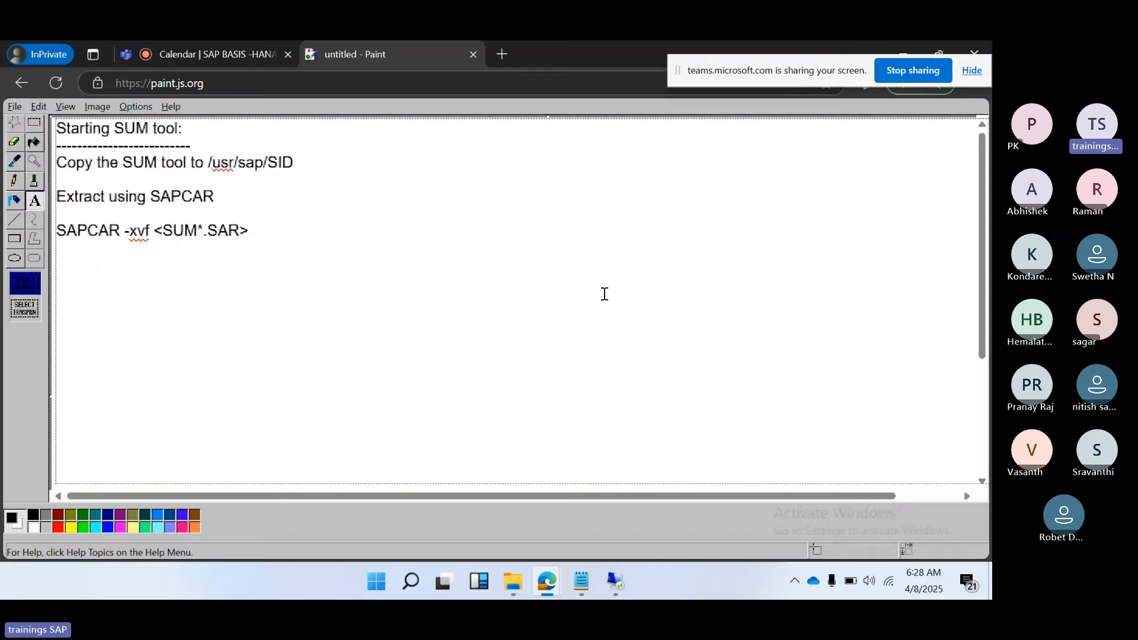
Step: Delete the extract lines, clear the canvas and drag out a new large text area
{"action": "left_click", "coordinate": [35, 201]}
{"action": "left_click_drag", "start_coordinate": [65, 198], "coordinate": [261, 229]}
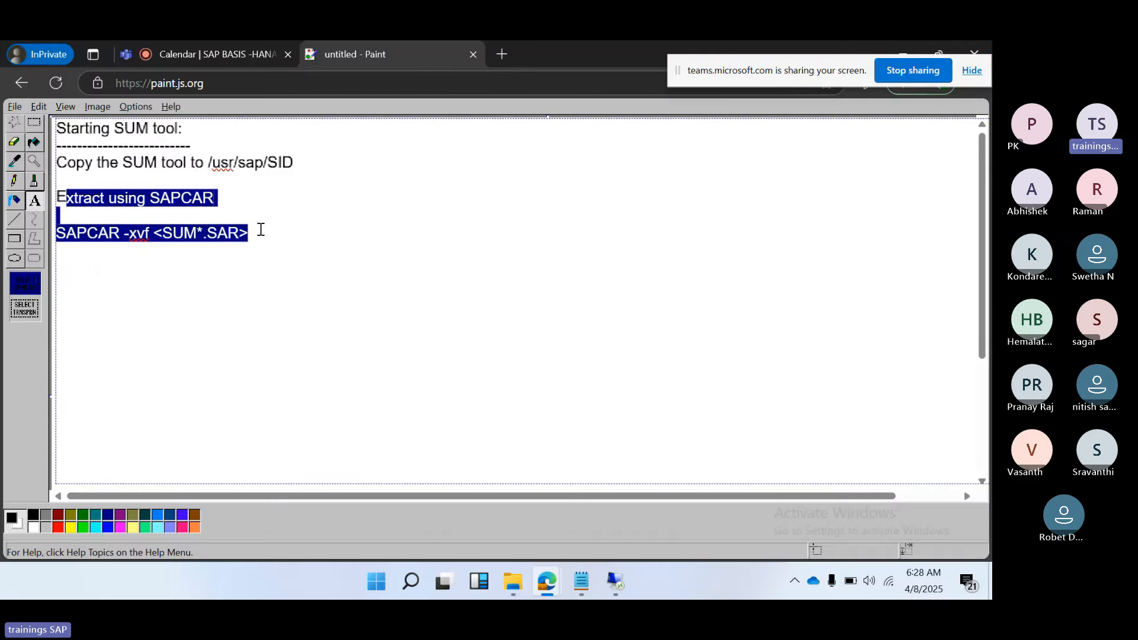
{"action": "key", "text": "Delete"}
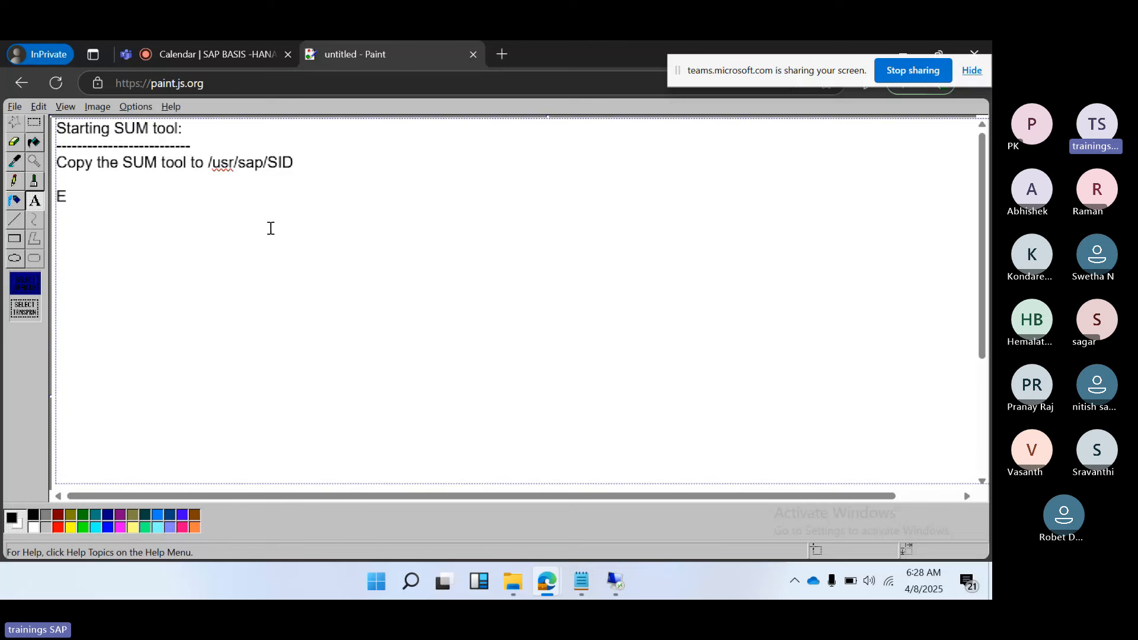
{"action": "left_click", "coordinate": [109, 486]}
{"action": "key", "text": "ctrl+z"}
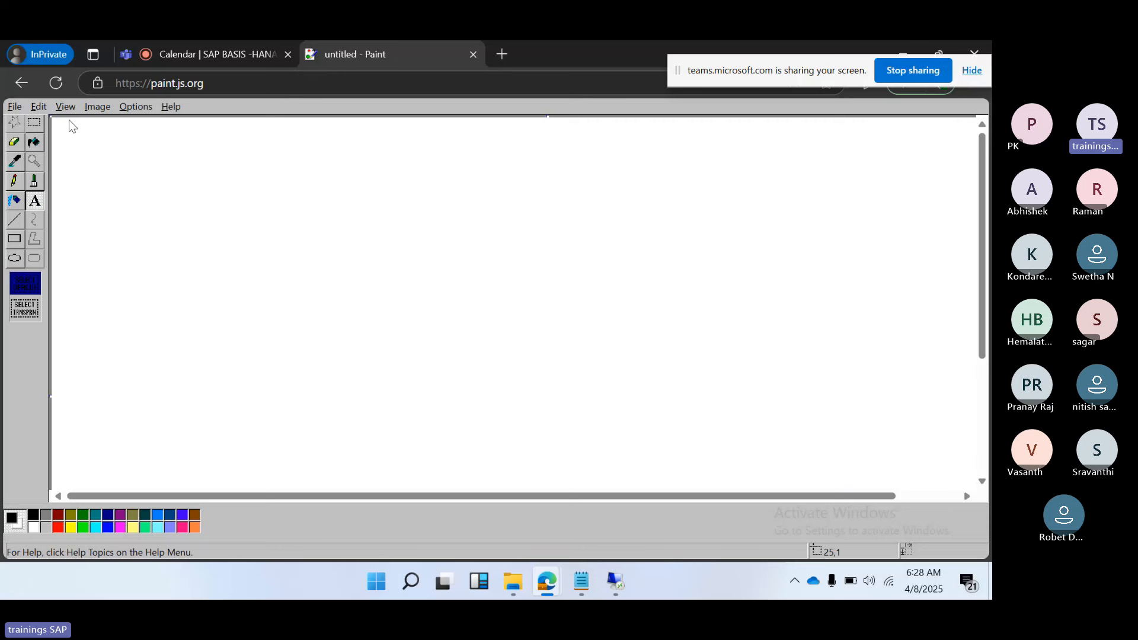
{"action": "left_click_drag", "start_coordinate": [57, 121], "coordinate": [972, 467]}
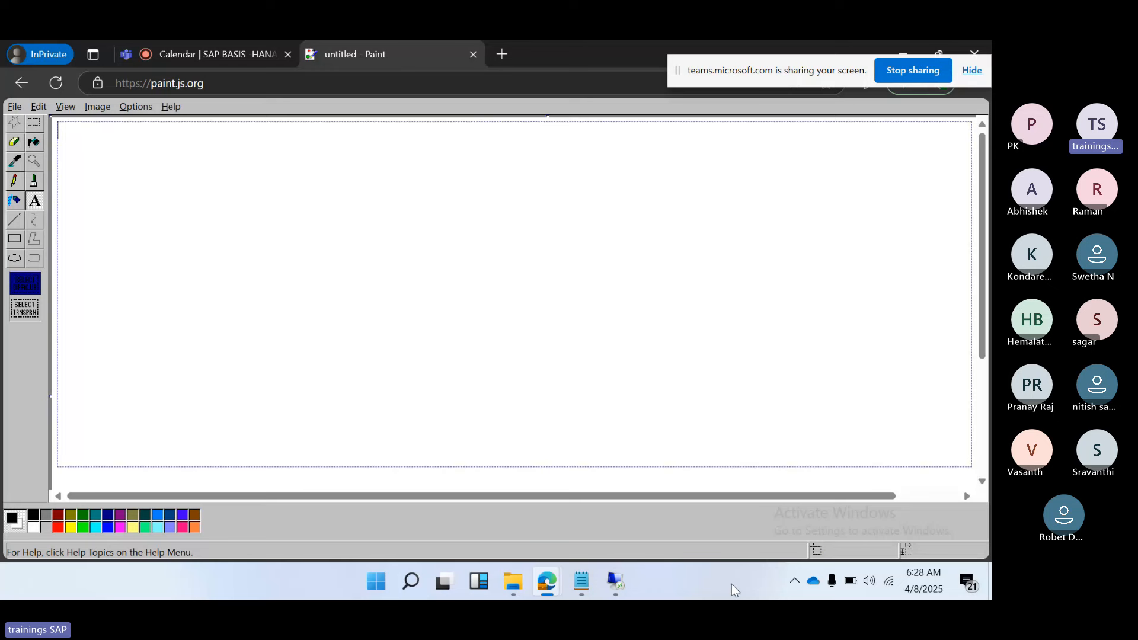
Step: On kpbaseserver, advance the plan to Download Files, scroll the file list, then return to Paint
{"action": "mouse_move", "coordinate": [616, 581]}
{"action": "mouse_move", "coordinate": [594, 547]}
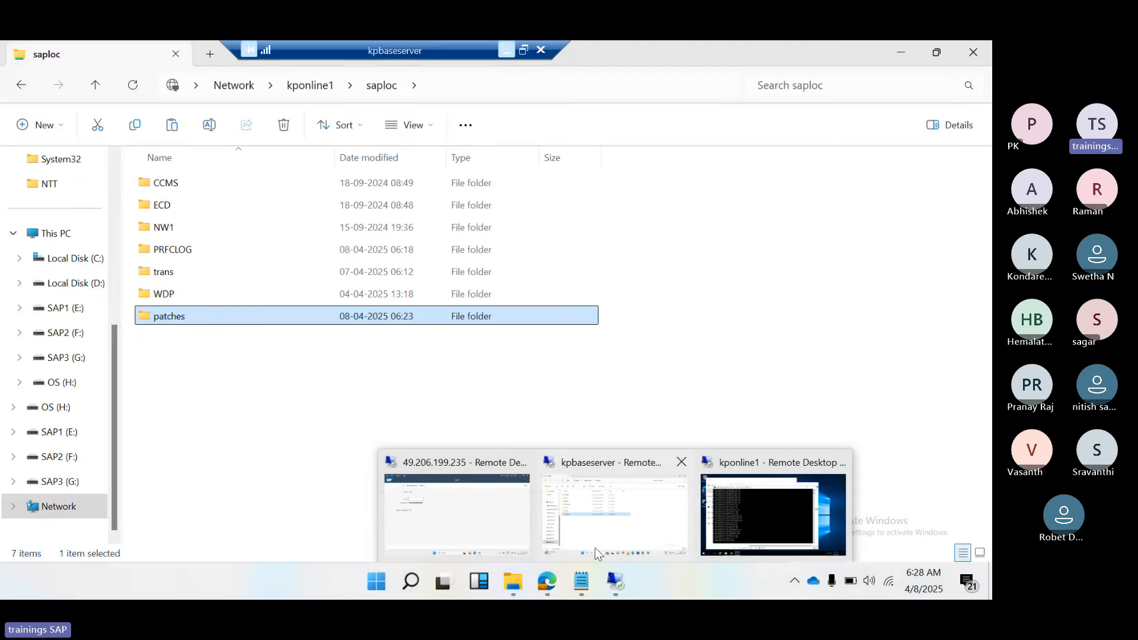
{"action": "mouse_move", "coordinate": [533, 527]}
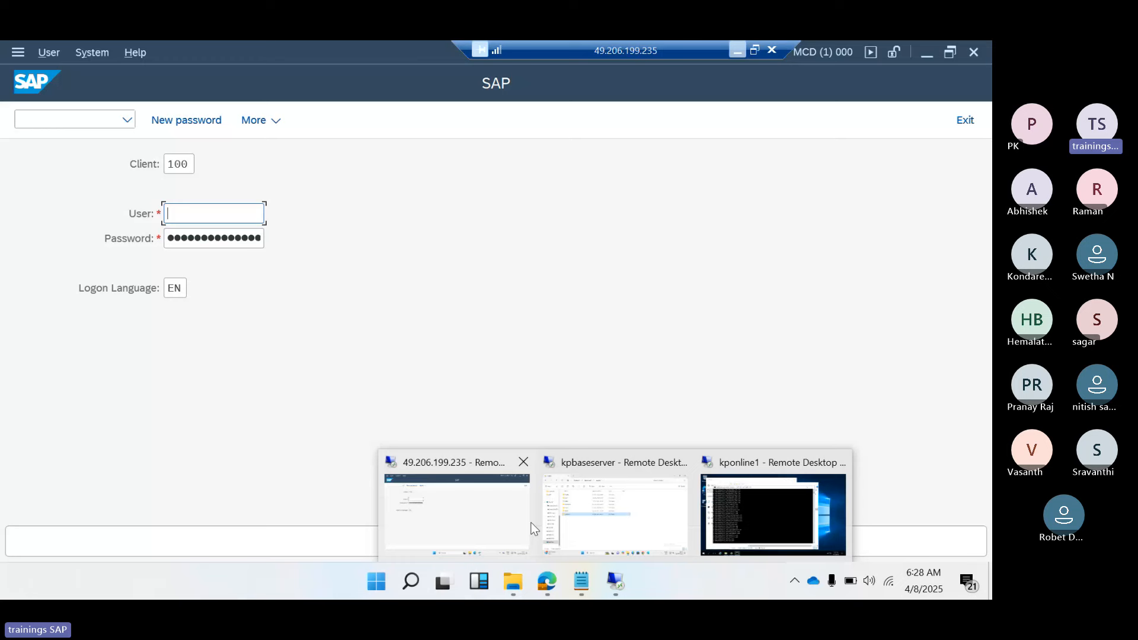
{"action": "left_click", "coordinate": [548, 521]}
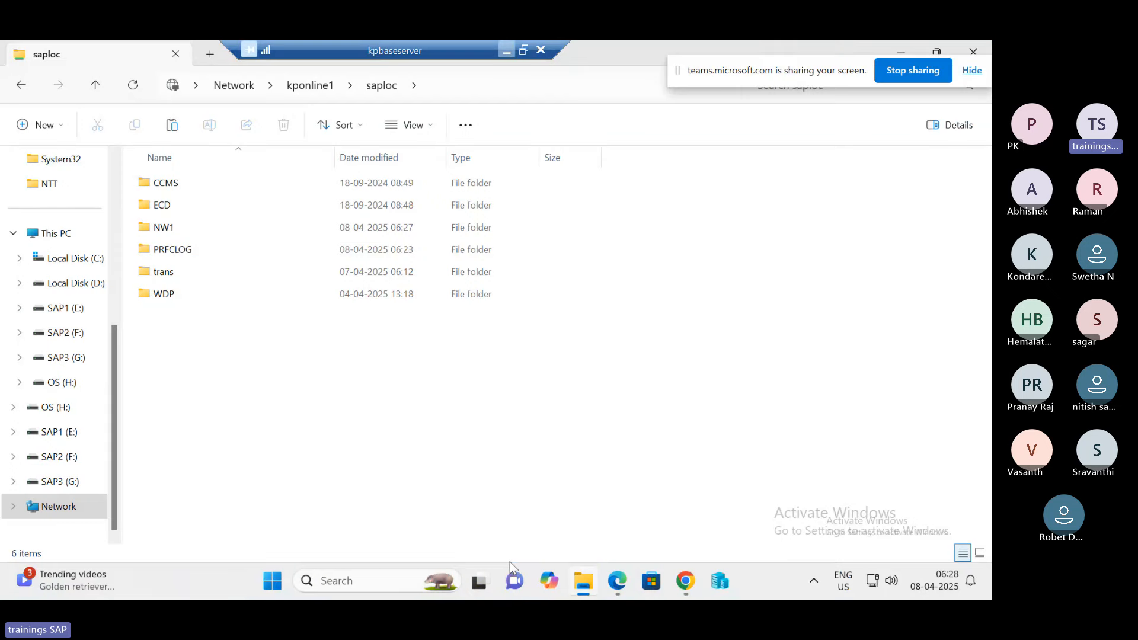
{"action": "mouse_move", "coordinate": [618, 592]}
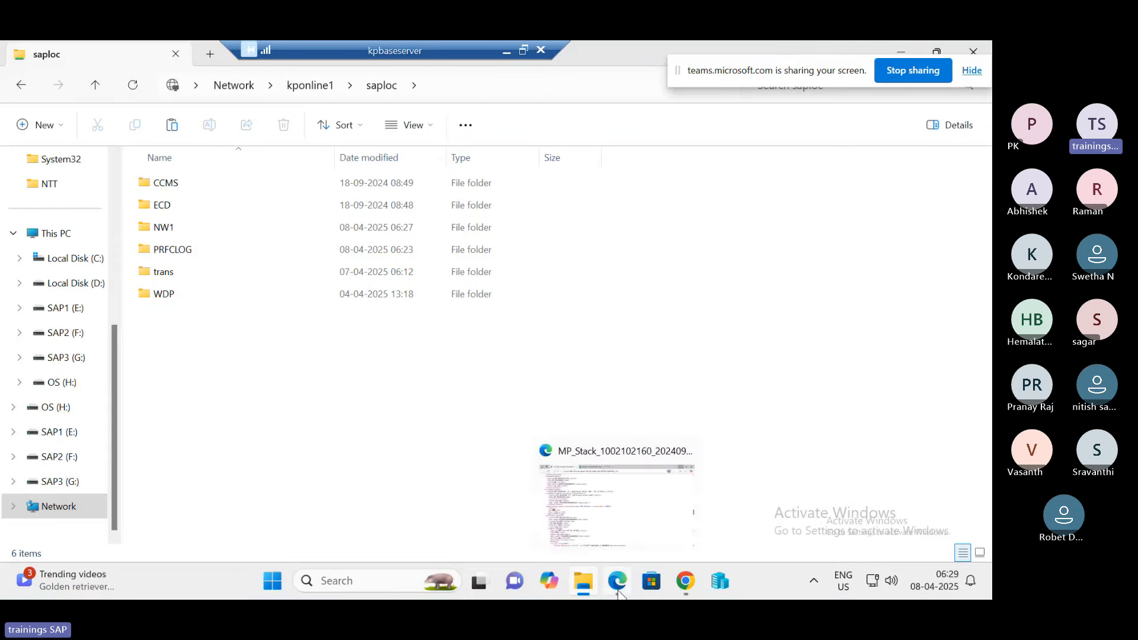
{"action": "left_click", "coordinate": [688, 584]}
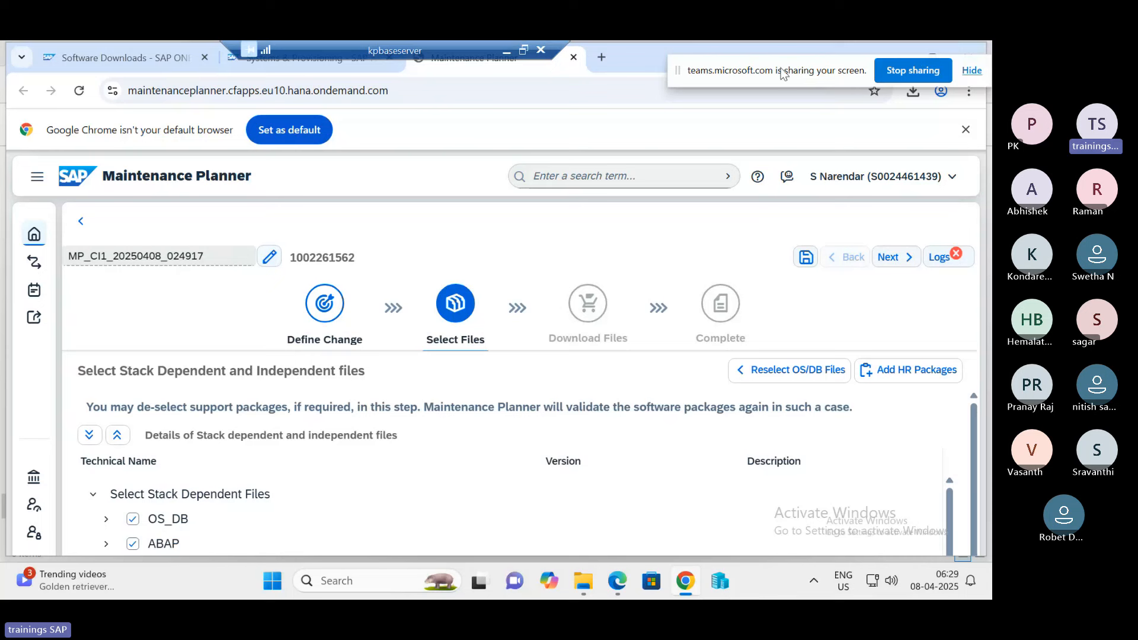
{"action": "left_click_drag", "start_coordinate": [782, 74], "coordinate": [808, 173]}
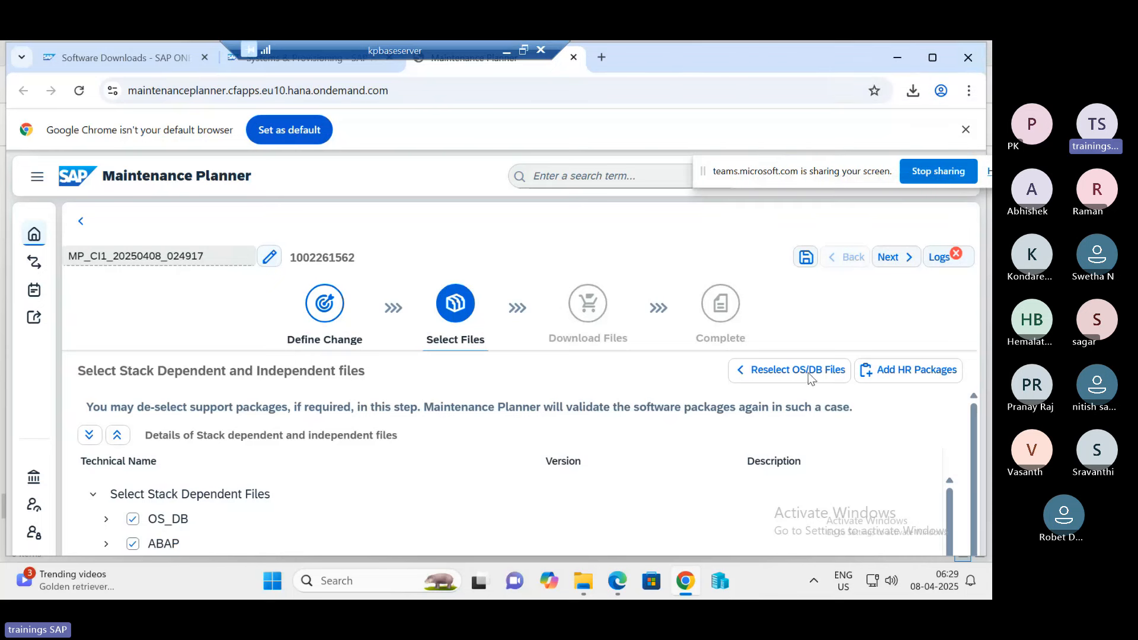
{"action": "left_click", "coordinate": [896, 261]}
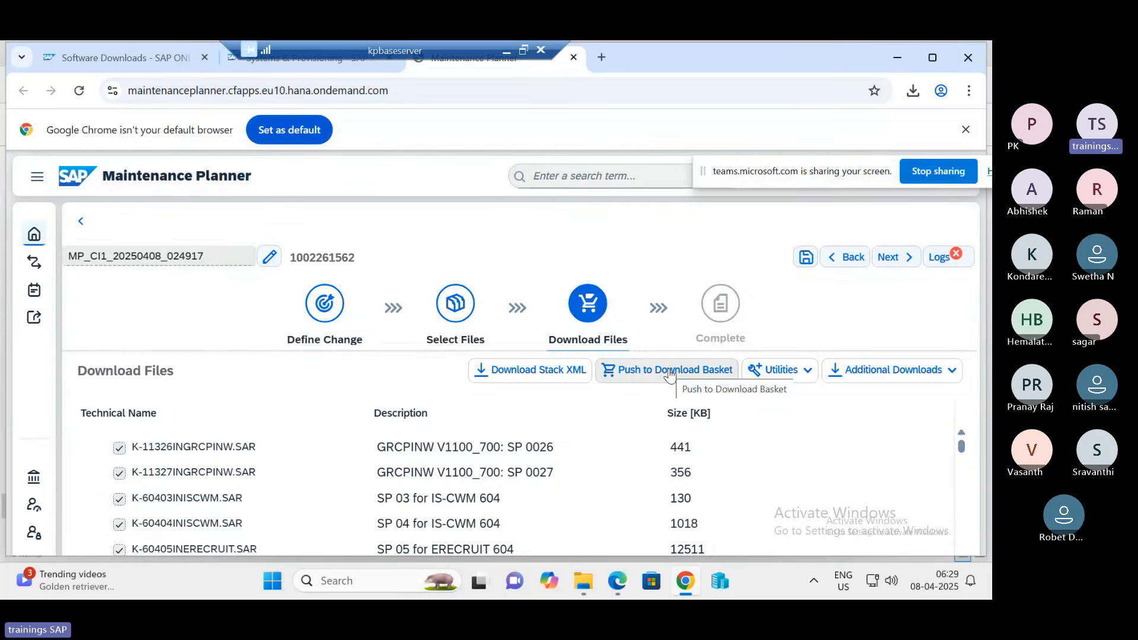
{"action": "scroll", "coordinate": [296, 453], "scroll_direction": "down", "scroll_amount": 5}
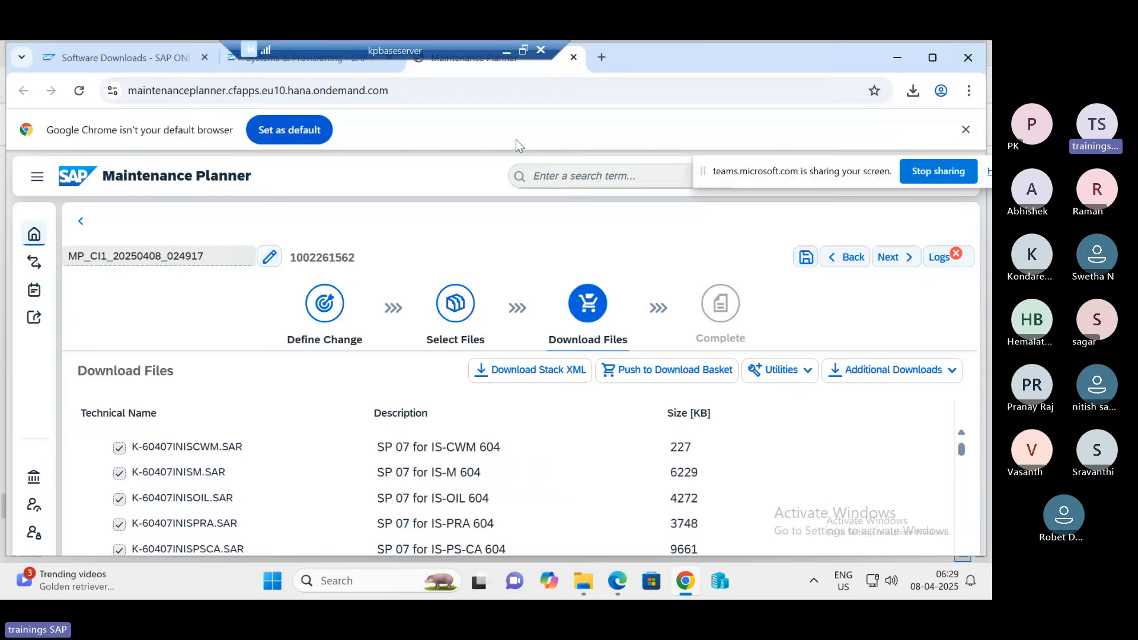
{"action": "left_click", "coordinate": [506, 51]}
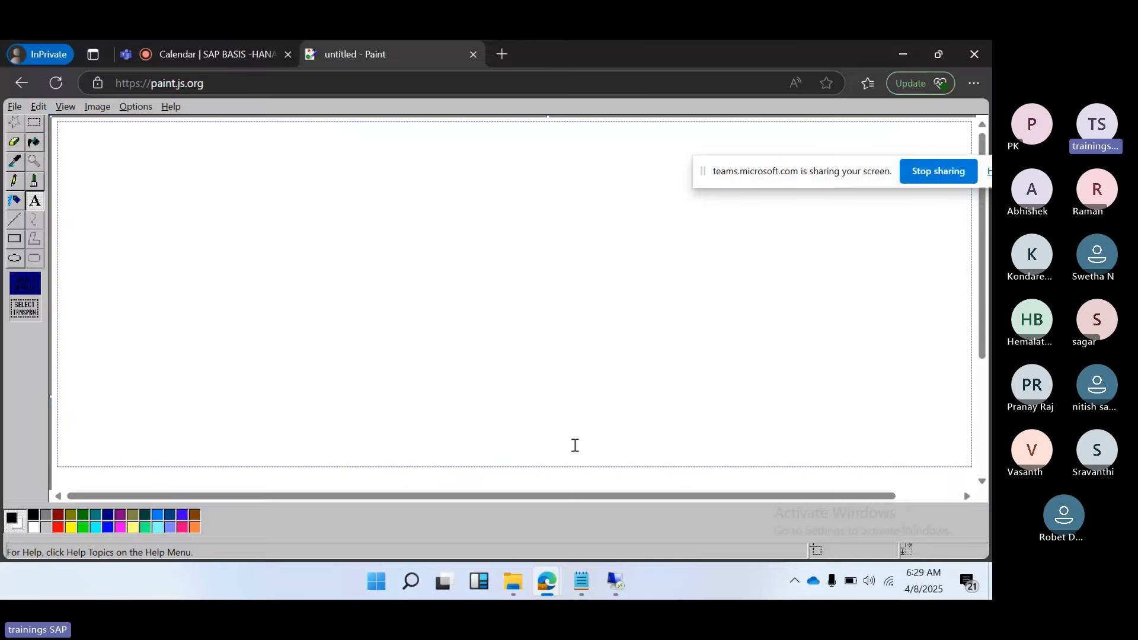
Step: Move the kponline1 extraction console to inspect the NW1 folder, then minimise back to Paint
{"action": "mouse_move", "coordinate": [615, 582]}
{"action": "left_click", "coordinate": [745, 510]}
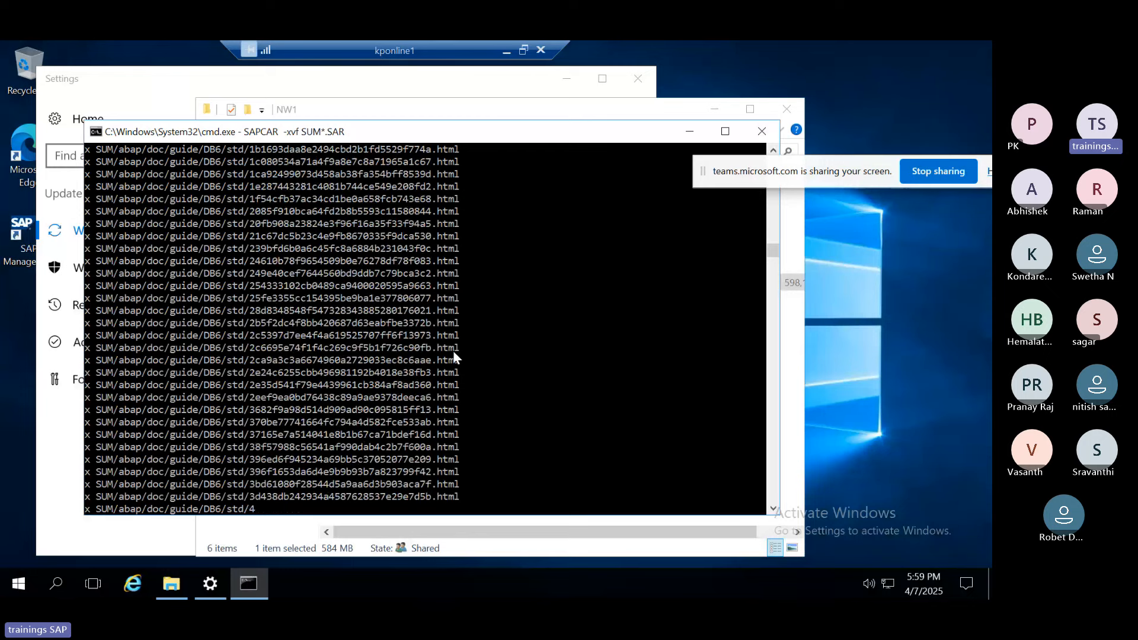
{"action": "left_click_drag", "start_coordinate": [446, 137], "coordinate": [447, 208]}
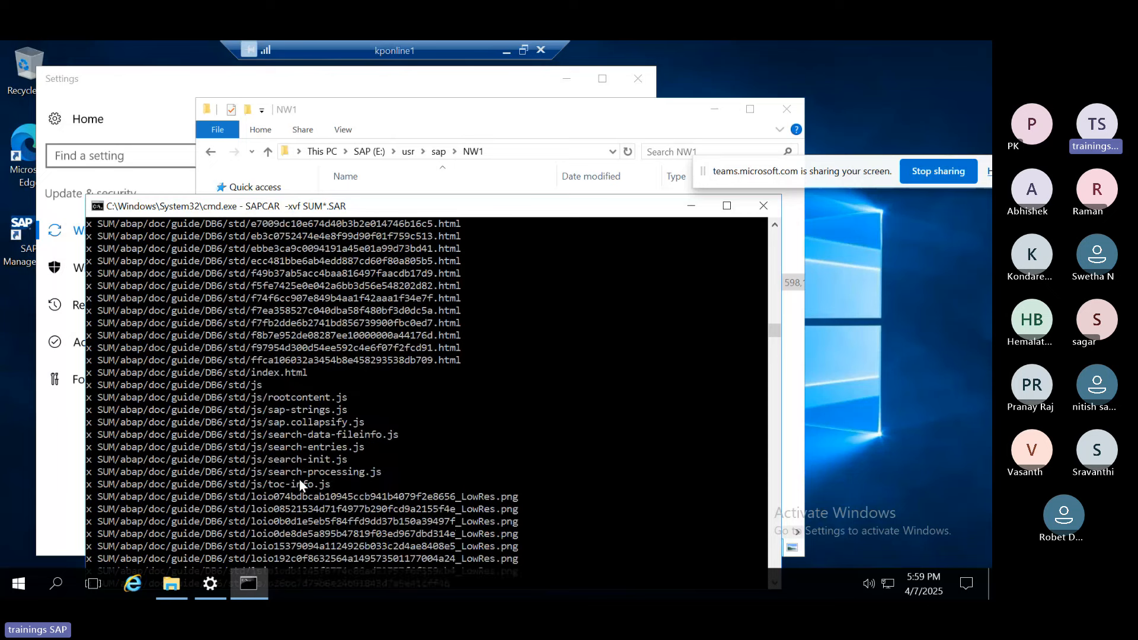
{"action": "left_click_drag", "start_coordinate": [385, 210], "coordinate": [405, 112]}
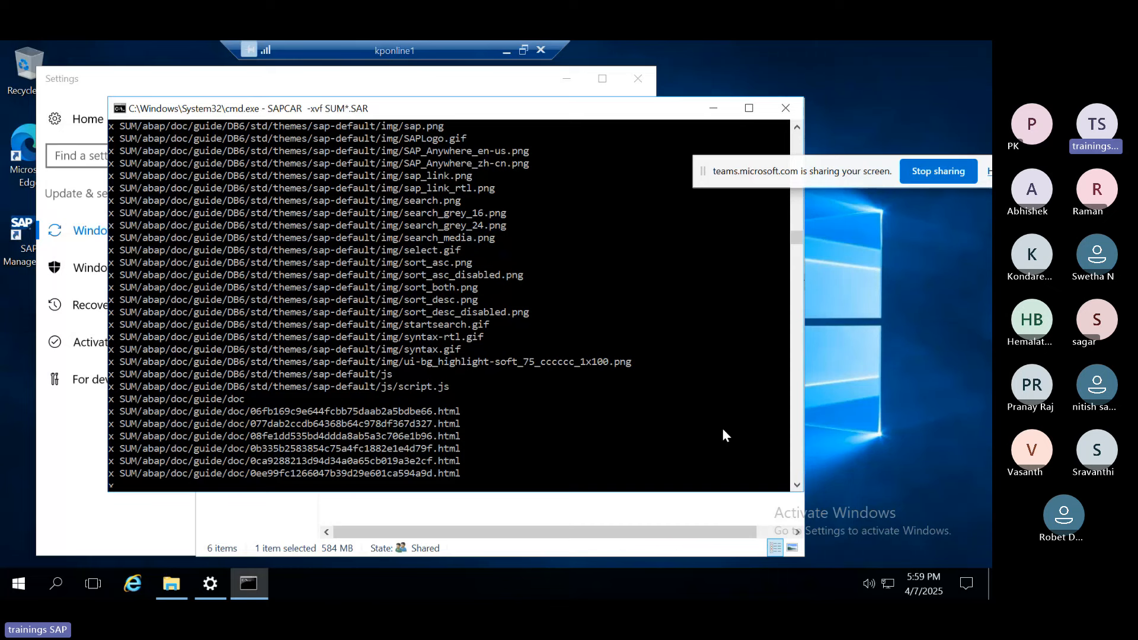
{"action": "right_click", "coordinate": [867, 509]}
{"action": "left_click", "coordinate": [899, 357]}
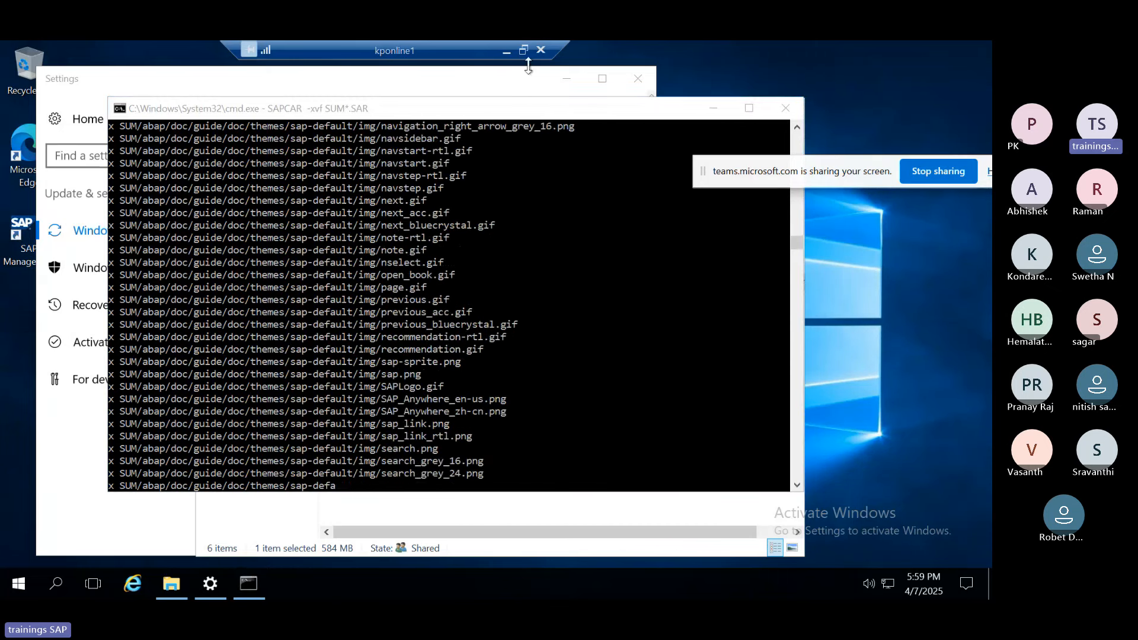
{"action": "left_click", "coordinate": [507, 51]}
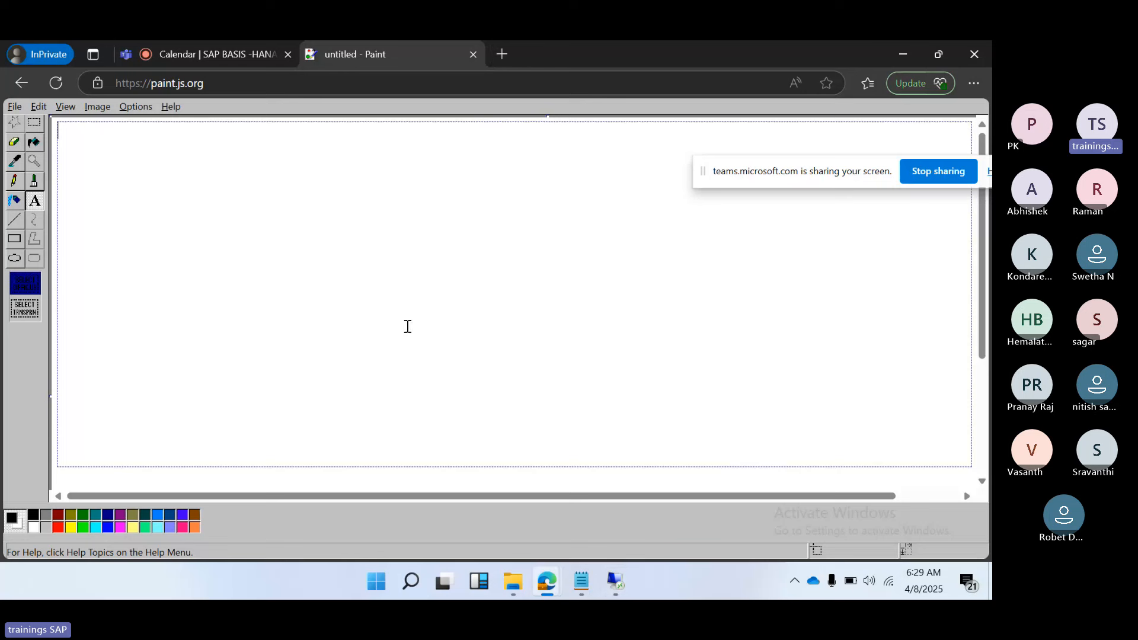
Step: Write 'How to start SUM tool:', 'cd /usr/sap/NW1/SUM/abap', 'SUMSTART confighostagent NW1' and an open URL --- line
{"action": "type", "text": "How to st"}
{"action": "type", "text": "ar"}
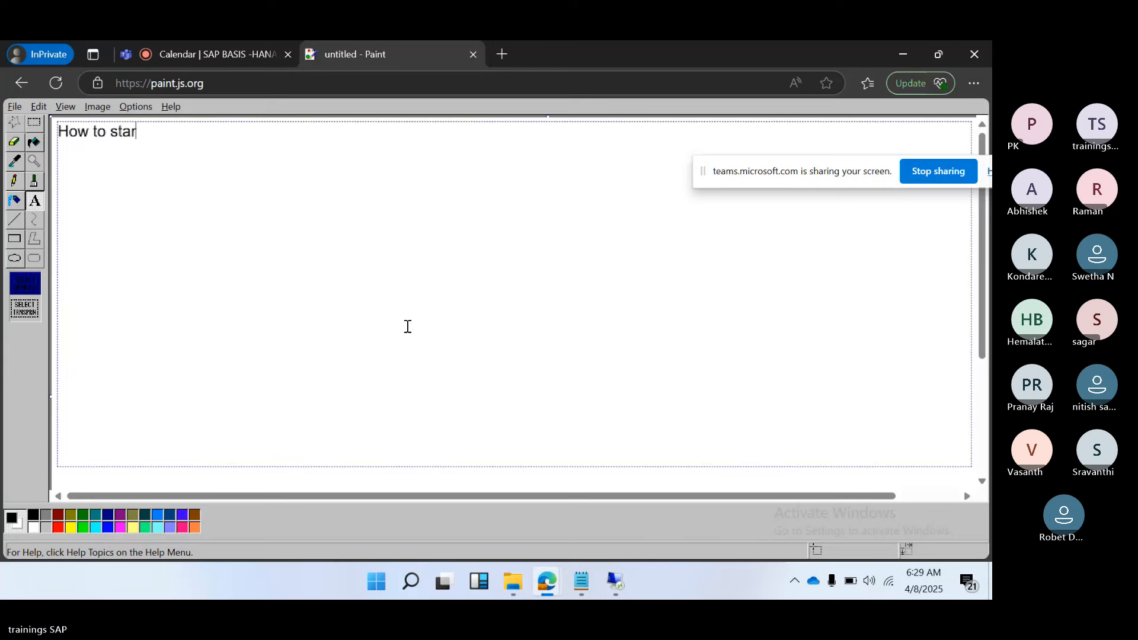
{"action": "type", "text": "t SUM tool: "}
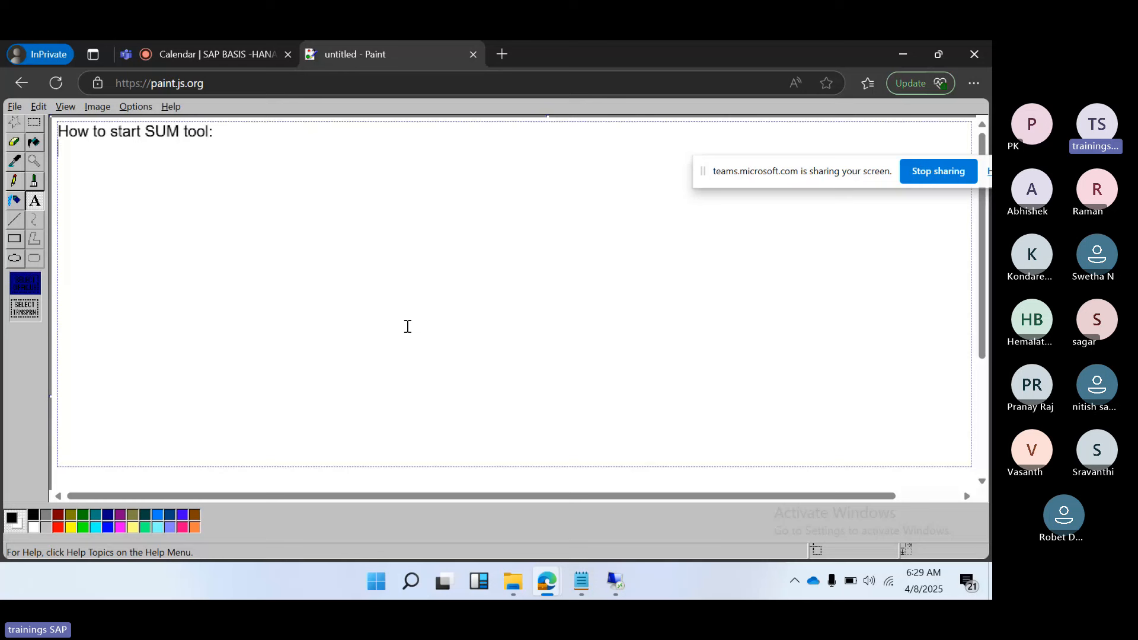
{"action": "type", "text": "------------------------------------"}
{"action": "key", "text": "Return"}
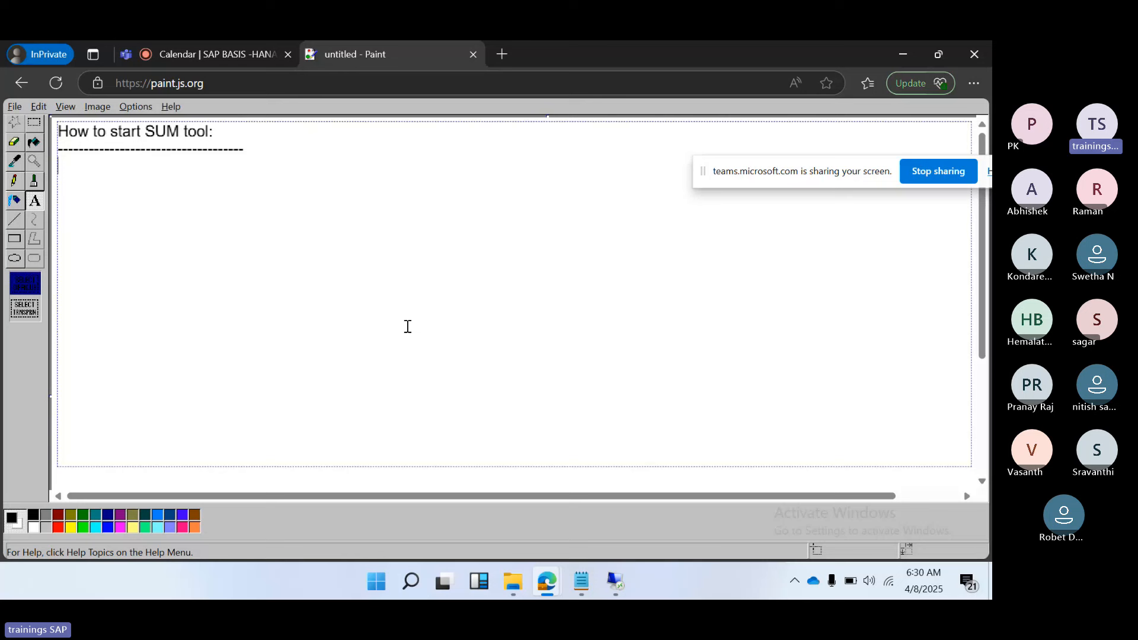
{"action": "type", "text": "cd /usr/sap/NW1"}
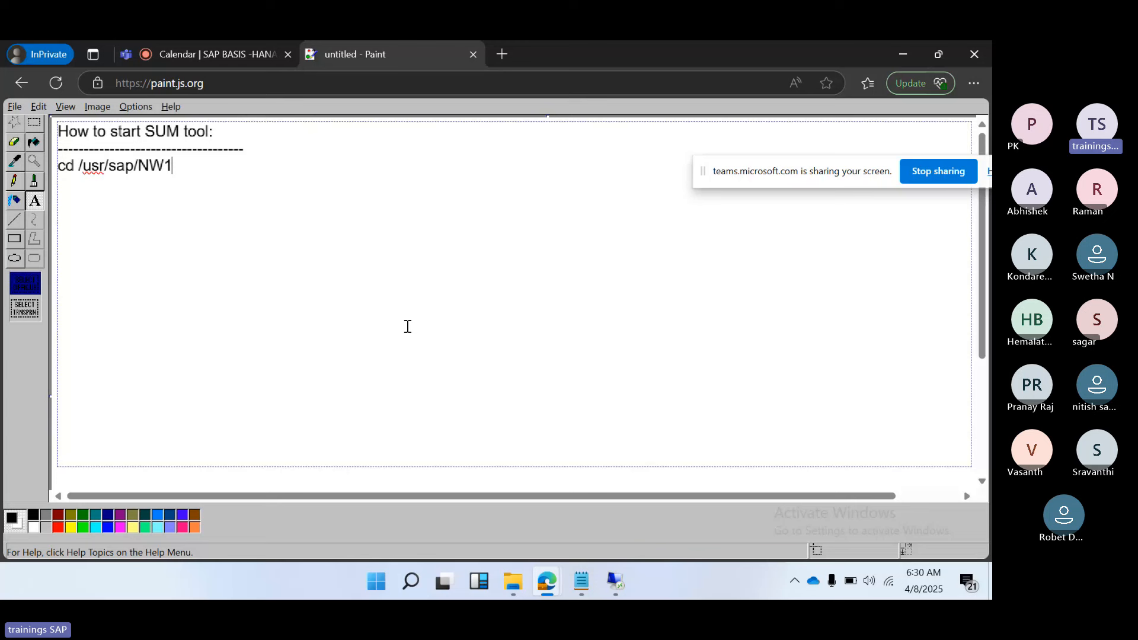
{"action": "type", "text": "/SUM"}
{"action": "type", "text": "/"}
{"action": "type", "text": "ab"}
{"action": "type", "text": "ap"}
{"action": "key", "text": "Return"}
{"action": "key", "text": "Return"}
{"action": "type", "text": "S"}
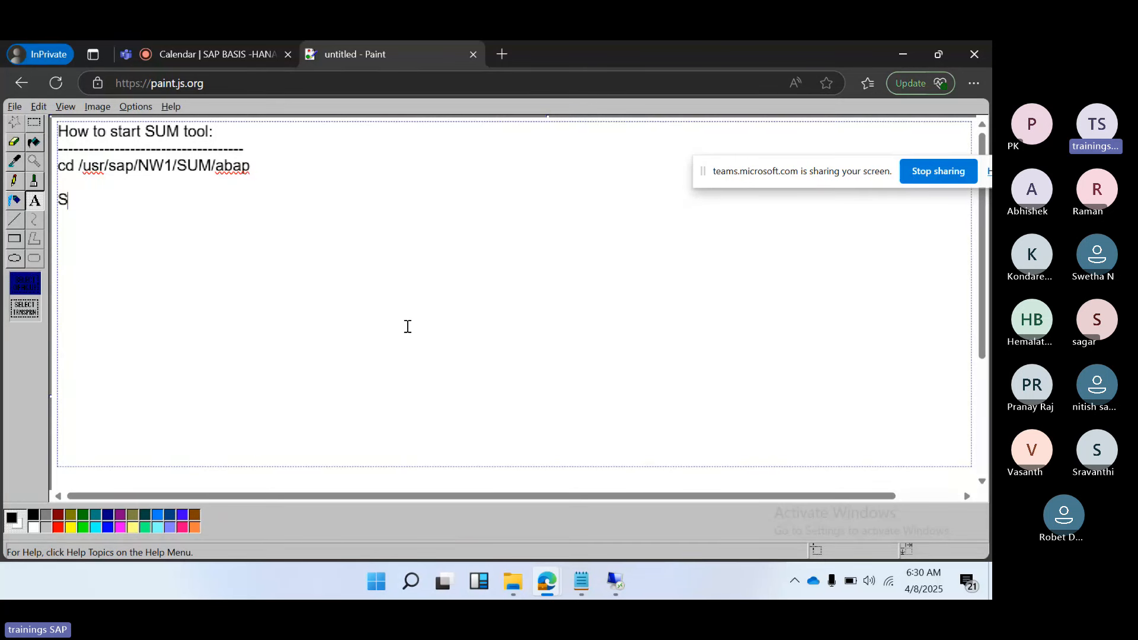
{"action": "type", "text": "UMSTART "}
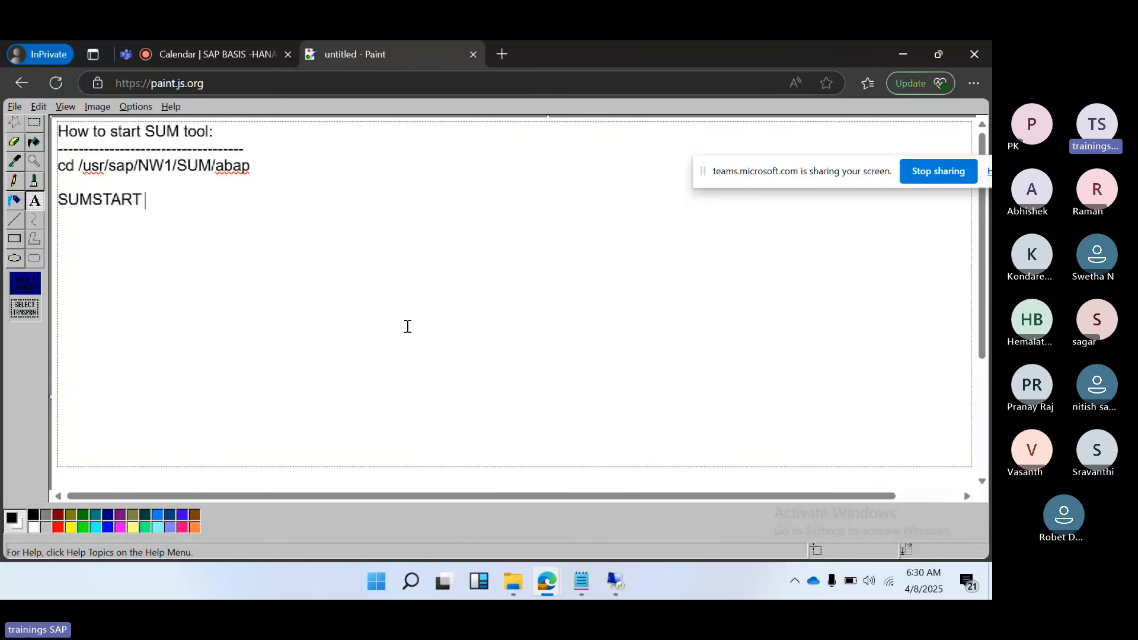
{"action": "type", "text": "confighost"}
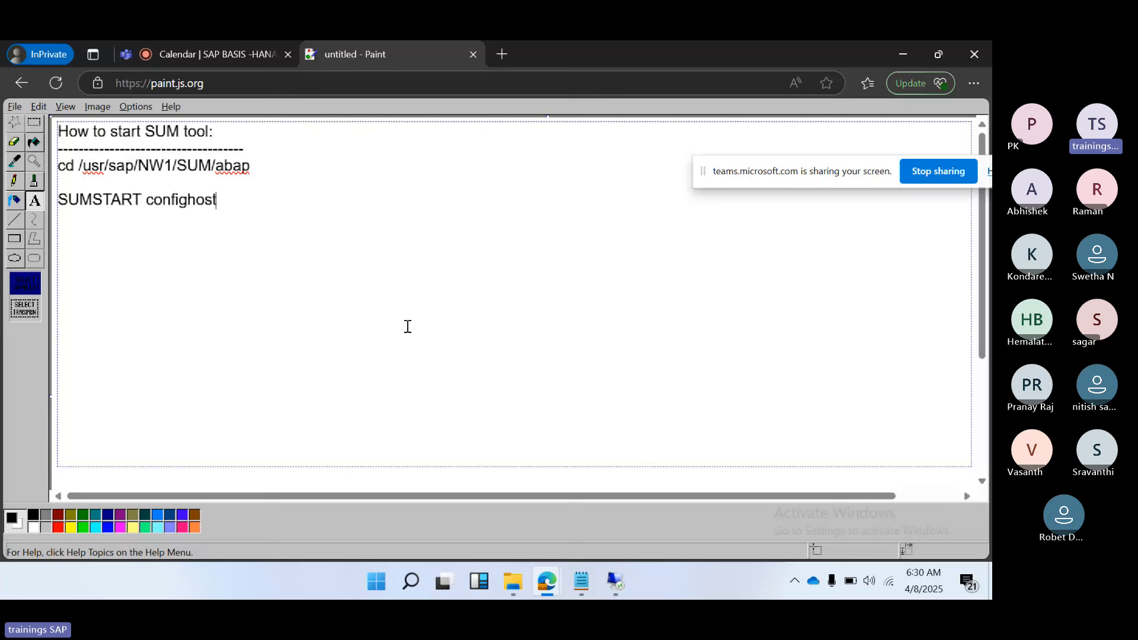
{"action": "type", "text": "agent "}
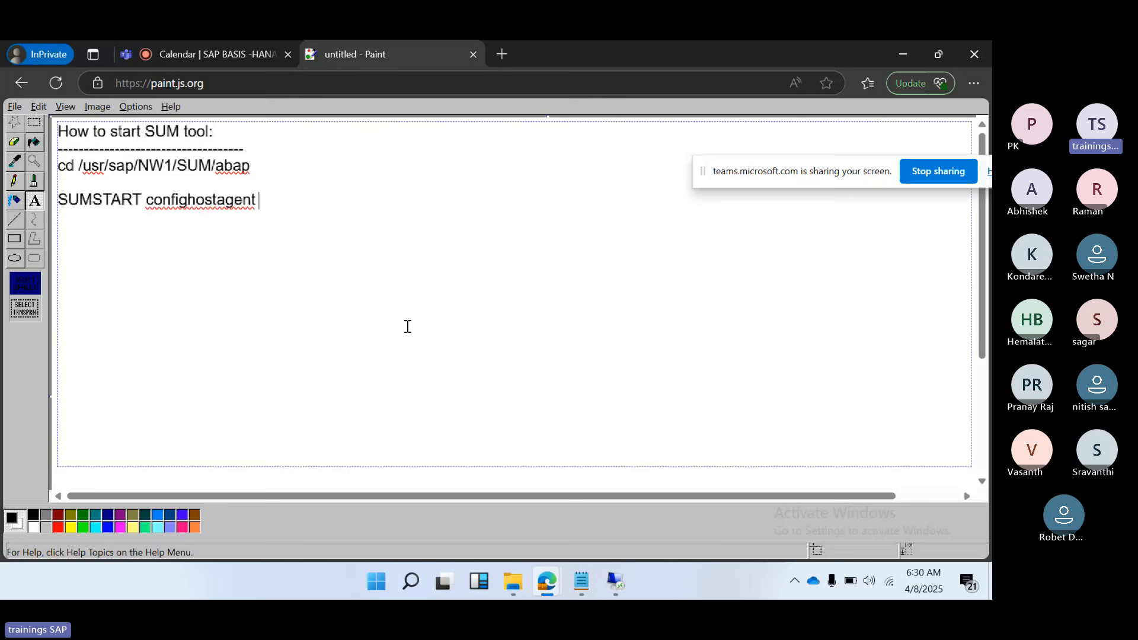
{"action": "type", "text": "NW1"}
{"action": "key", "text": "Return"}
{"action": "type", "text": "ope nUR"}
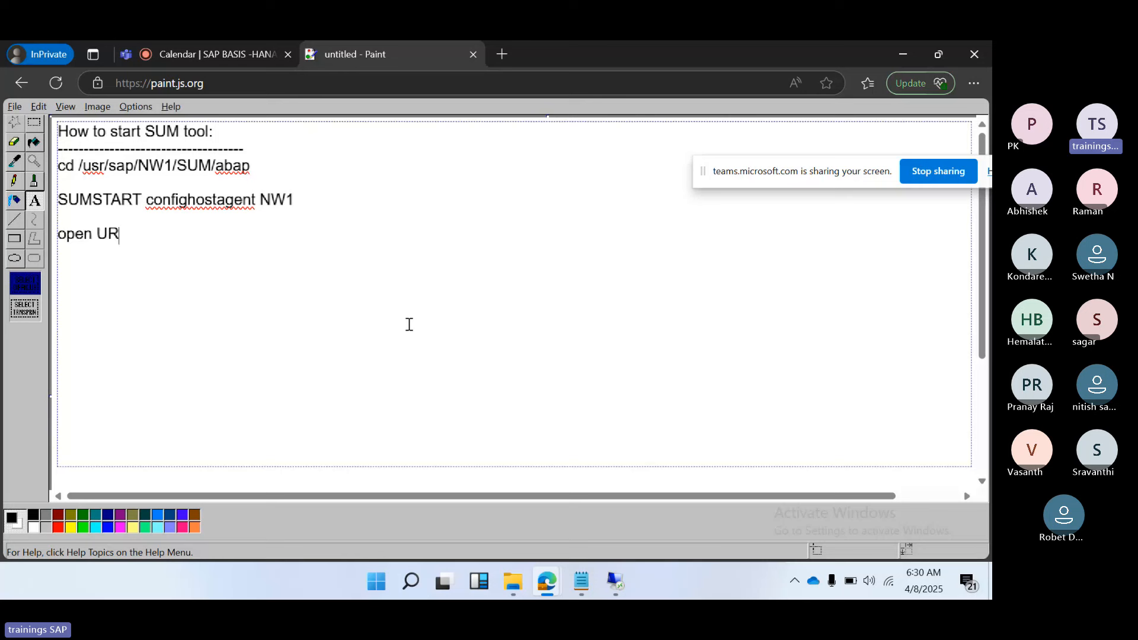
{"action": "type", "text": "L ---"}
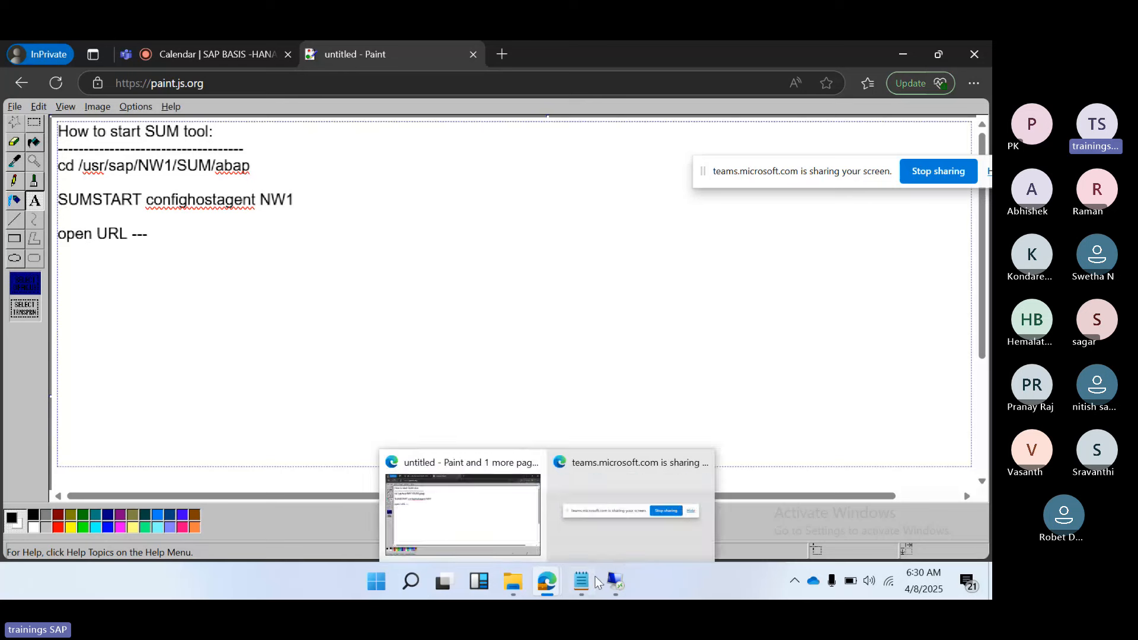
{"action": "mouse_move", "coordinate": [616, 582]}
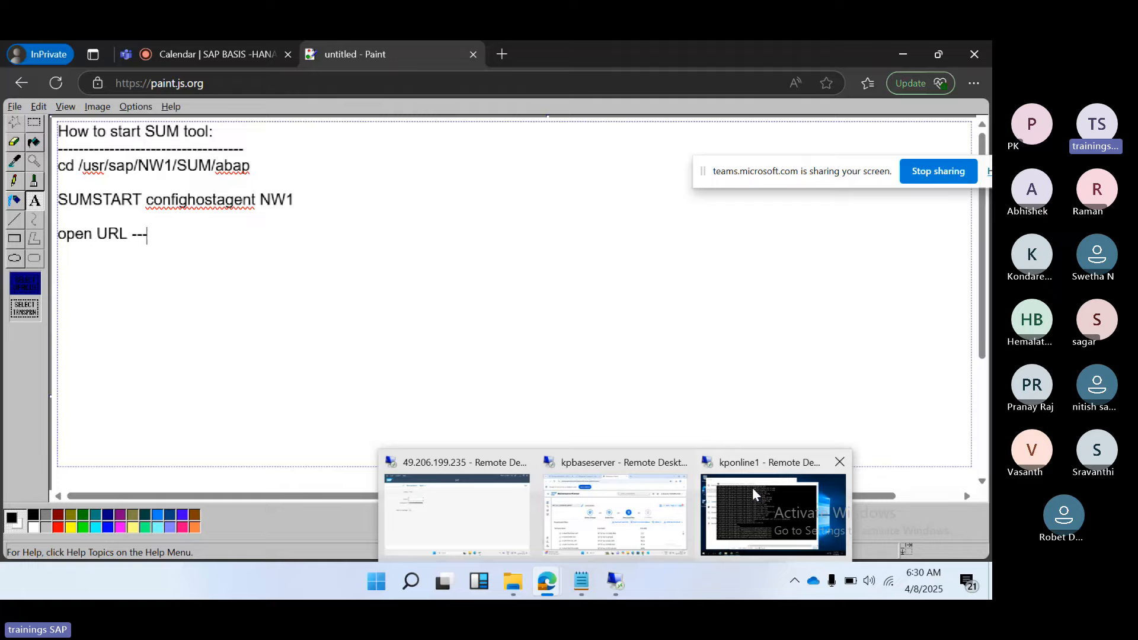
{"action": "left_click", "coordinate": [752, 487]}
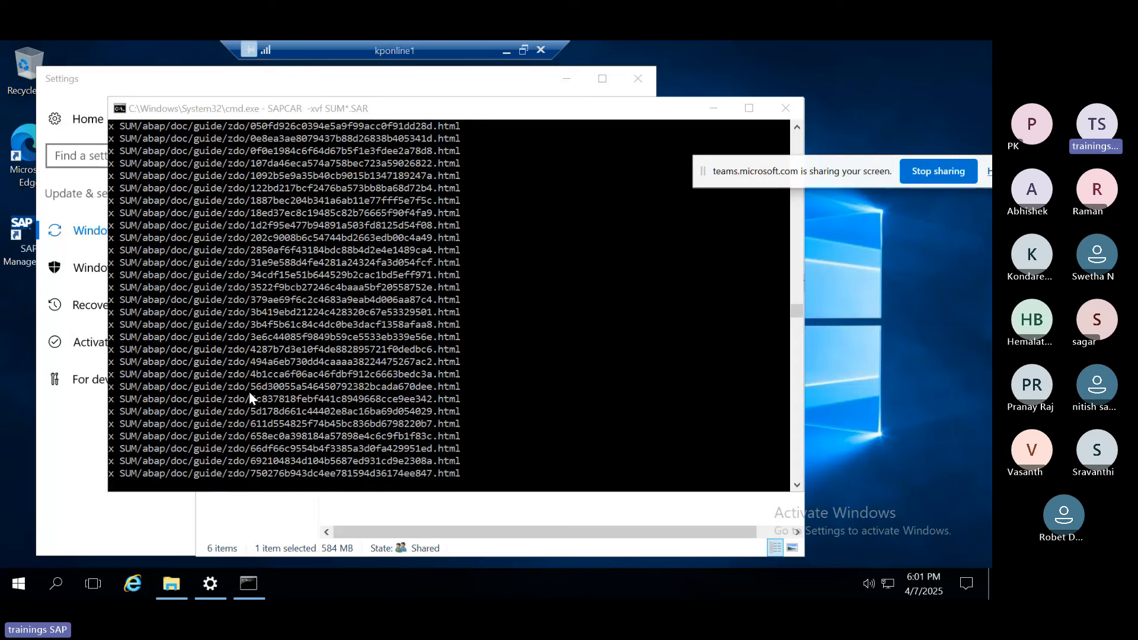
{"action": "left_click", "coordinate": [505, 50]}
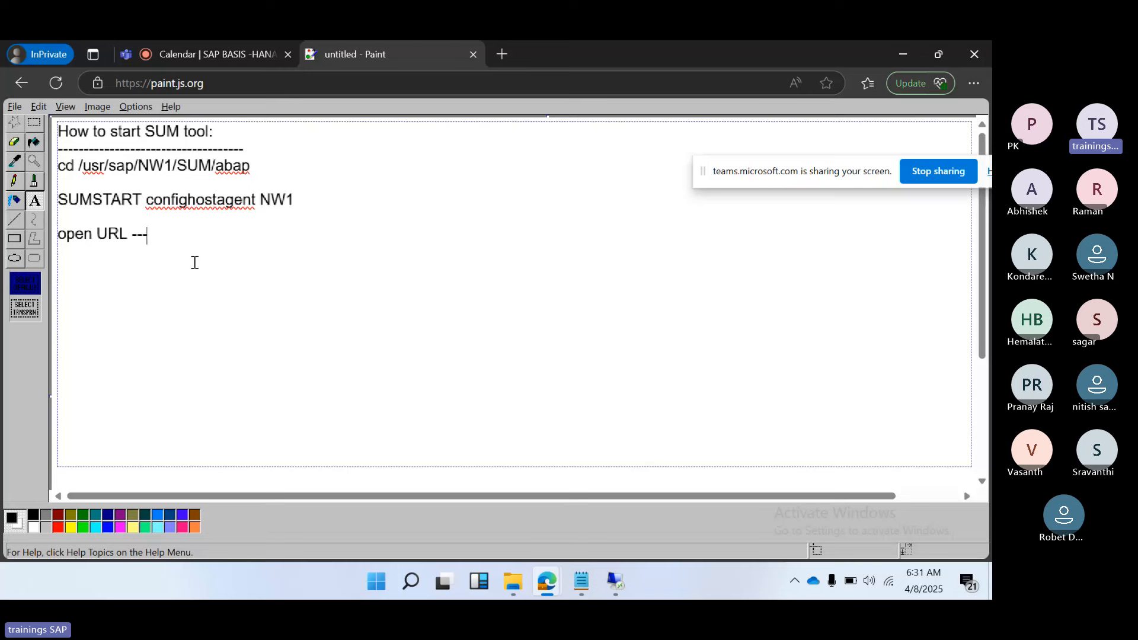
Step: On kponline1, search 'fir' and launch Windows Firewall with Advanced Security
{"action": "mouse_move", "coordinate": [619, 578]}
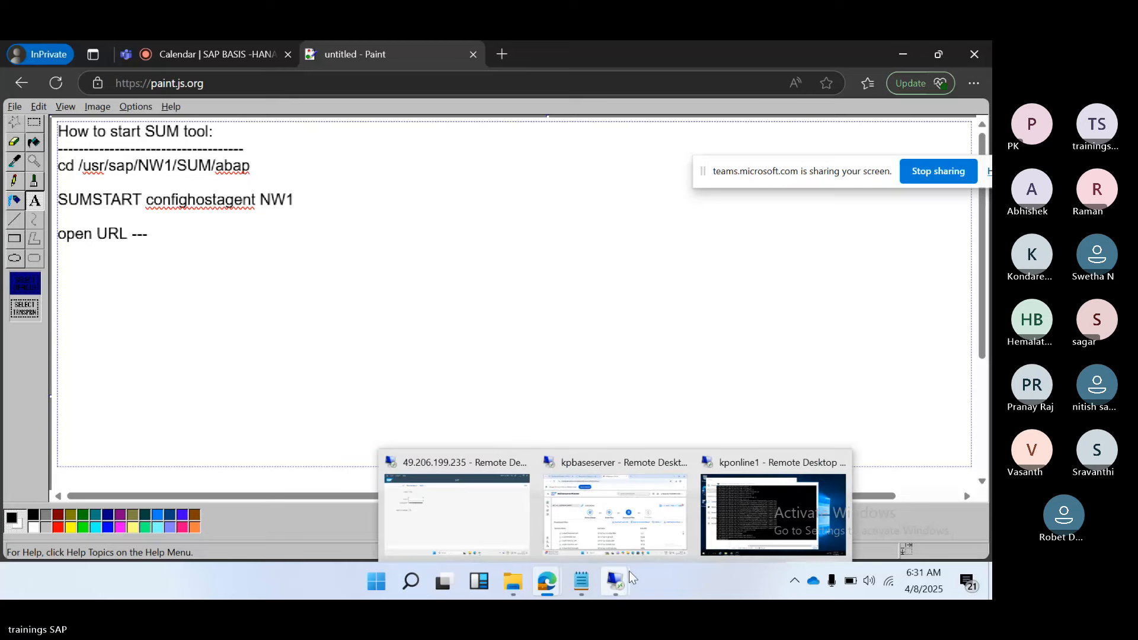
{"action": "left_click", "coordinate": [803, 497]}
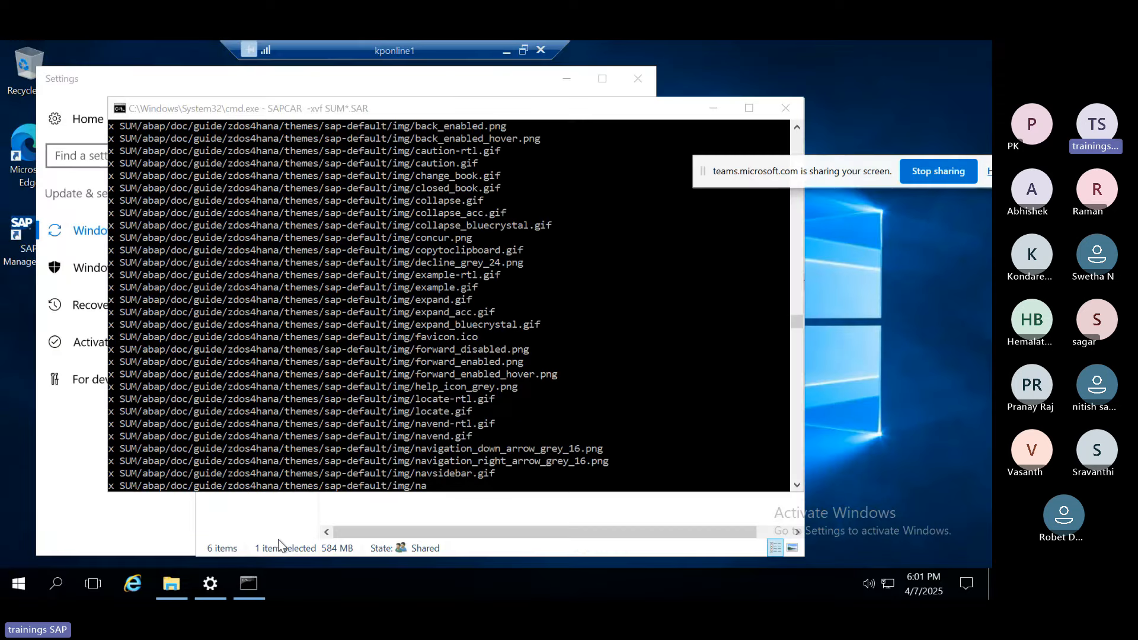
{"action": "left_click", "coordinate": [45, 582]}
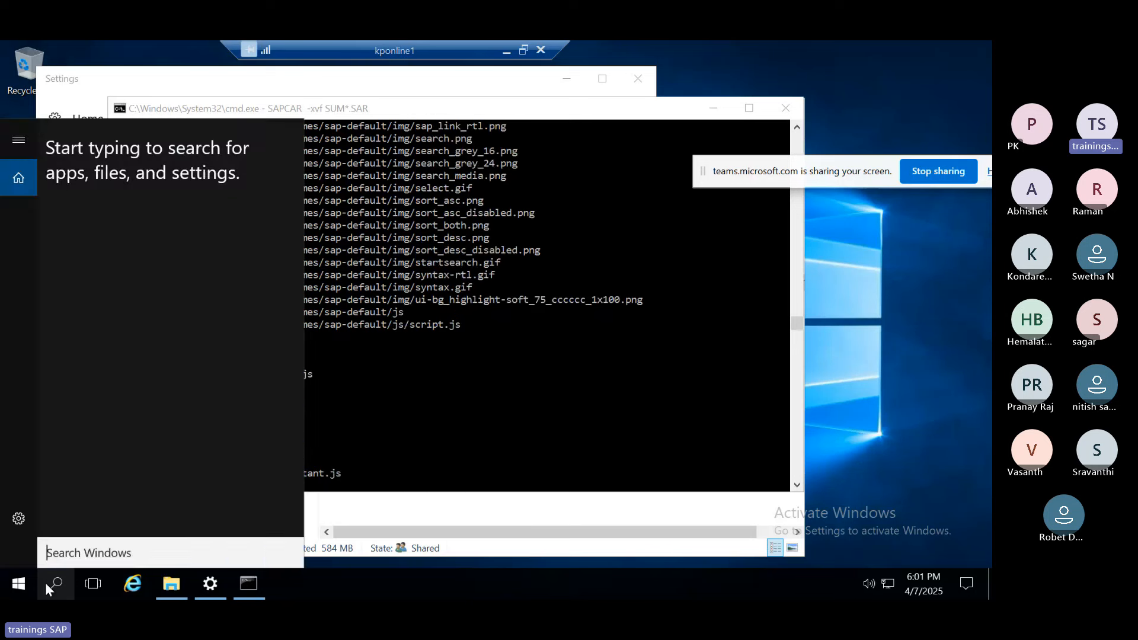
{"action": "type", "text": "f"}
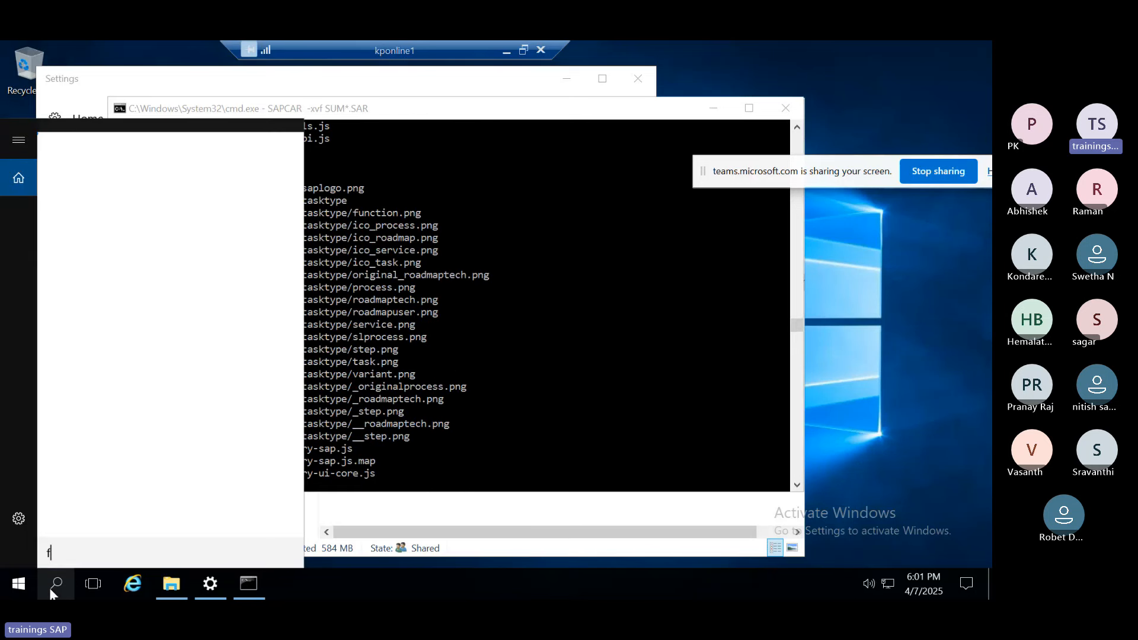
{"action": "type", "text": "ir"}
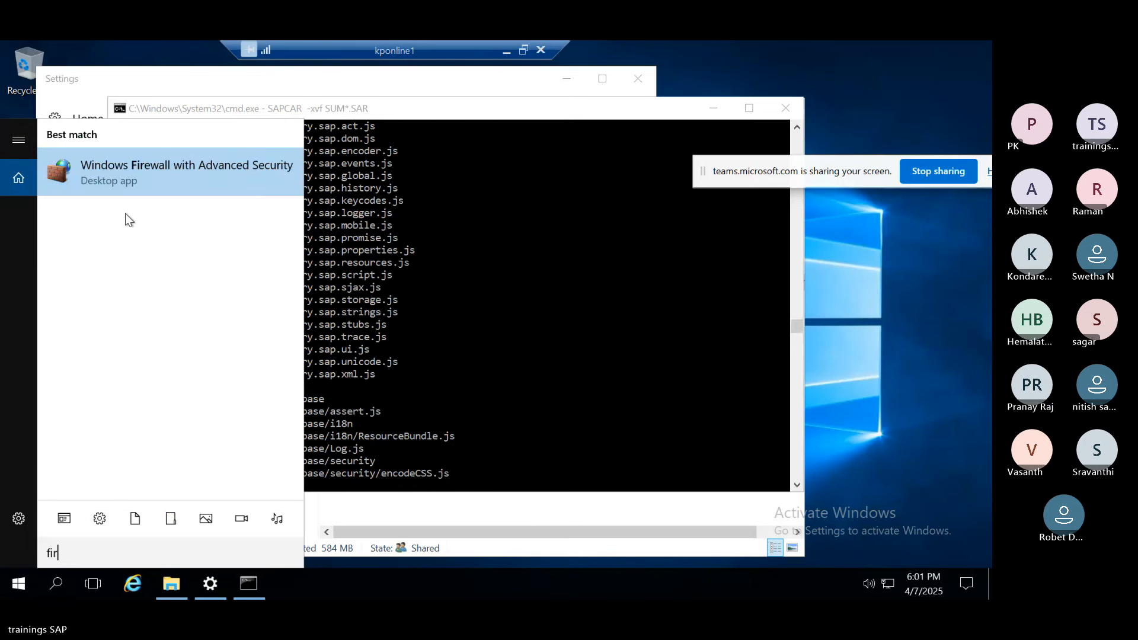
{"action": "left_click", "coordinate": [150, 176]}
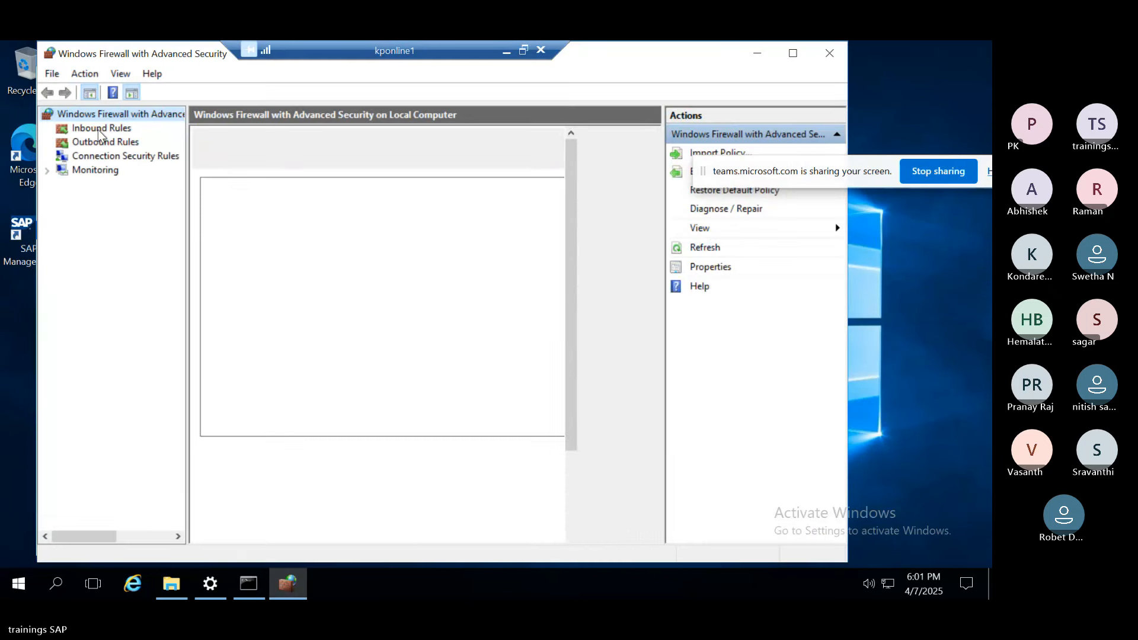
Step: Append local ports 1128,1129 to the inbound firewall rule, save it, then return to Paint
{"action": "key", "text": "Down"}
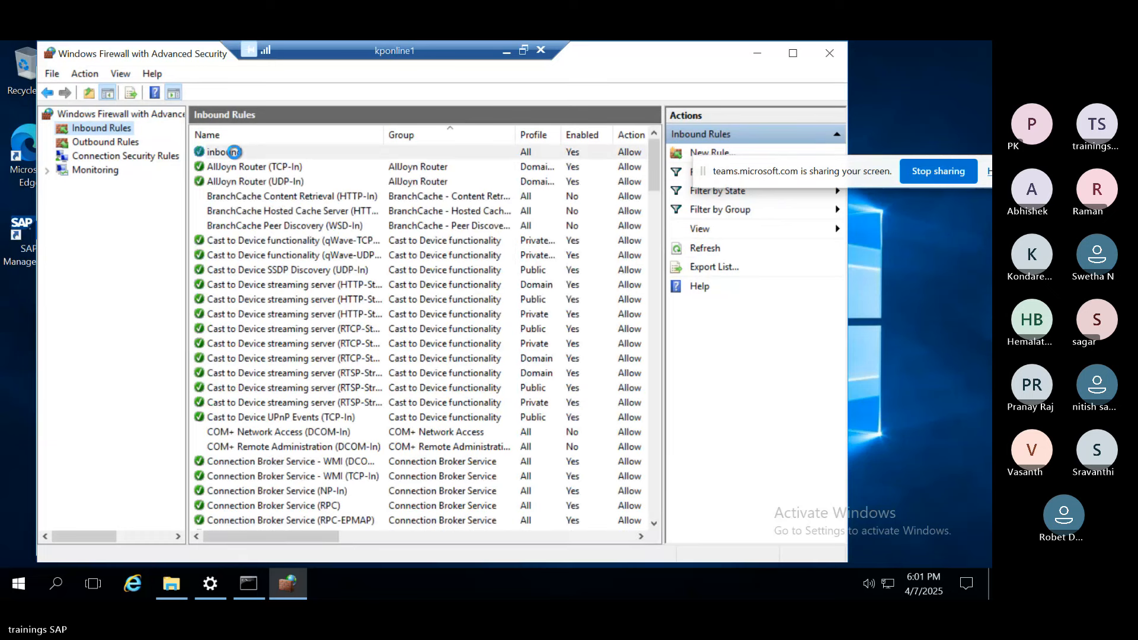
{"action": "double_click", "coordinate": [233, 151]}
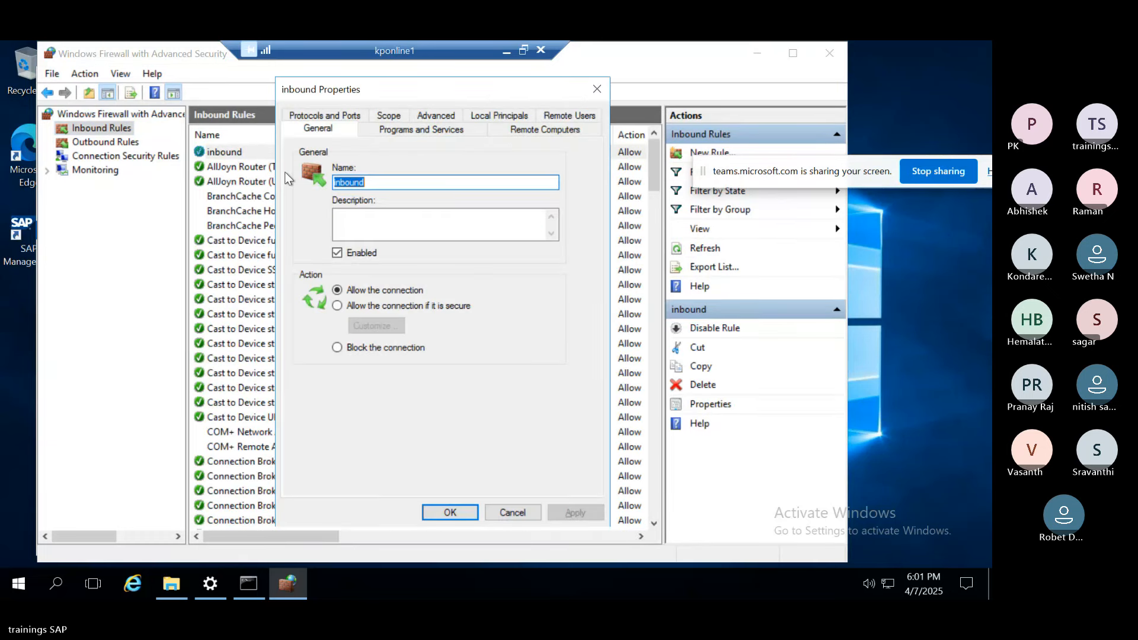
{"action": "left_click", "coordinate": [354, 115]}
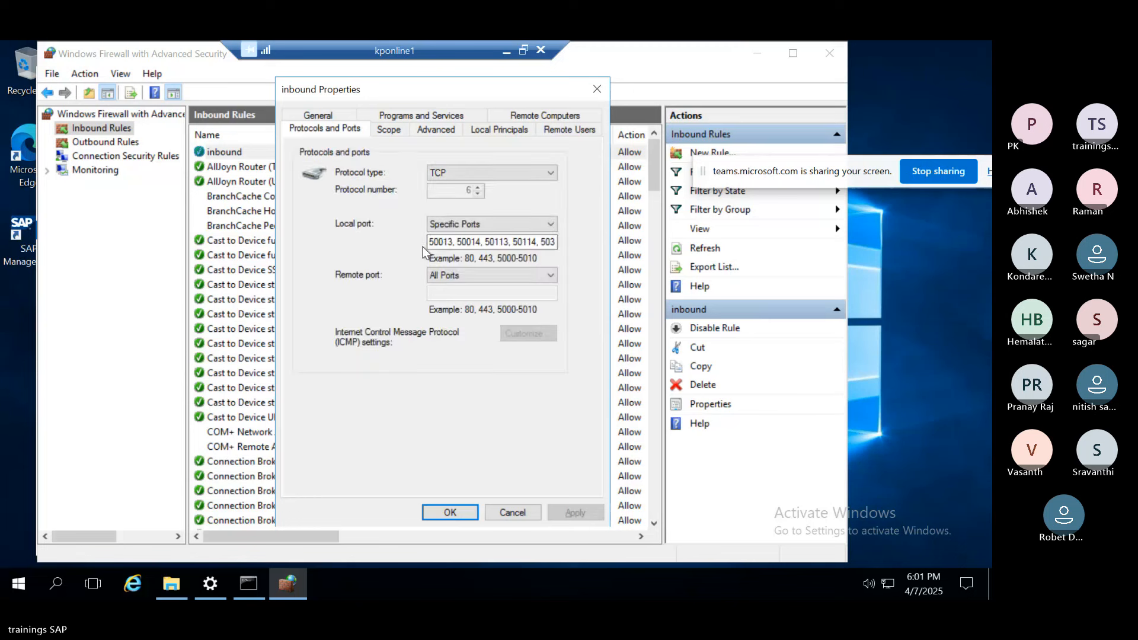
{"action": "left_click_drag", "start_coordinate": [435, 242], "coordinate": [664, 261]}
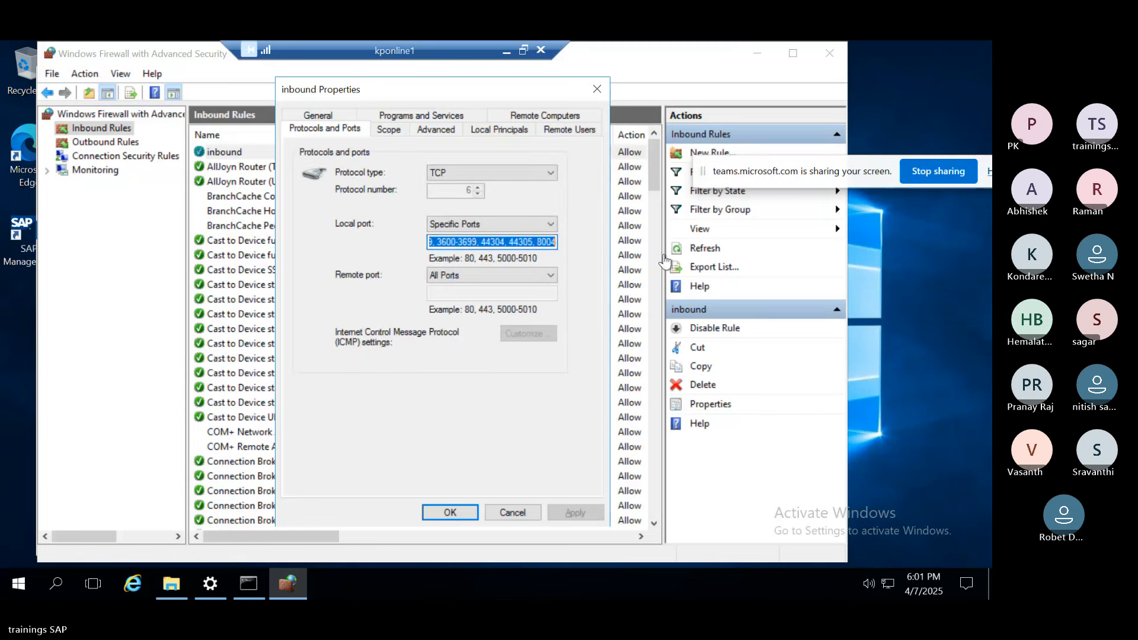
{"action": "left_click", "coordinate": [536, 242]}
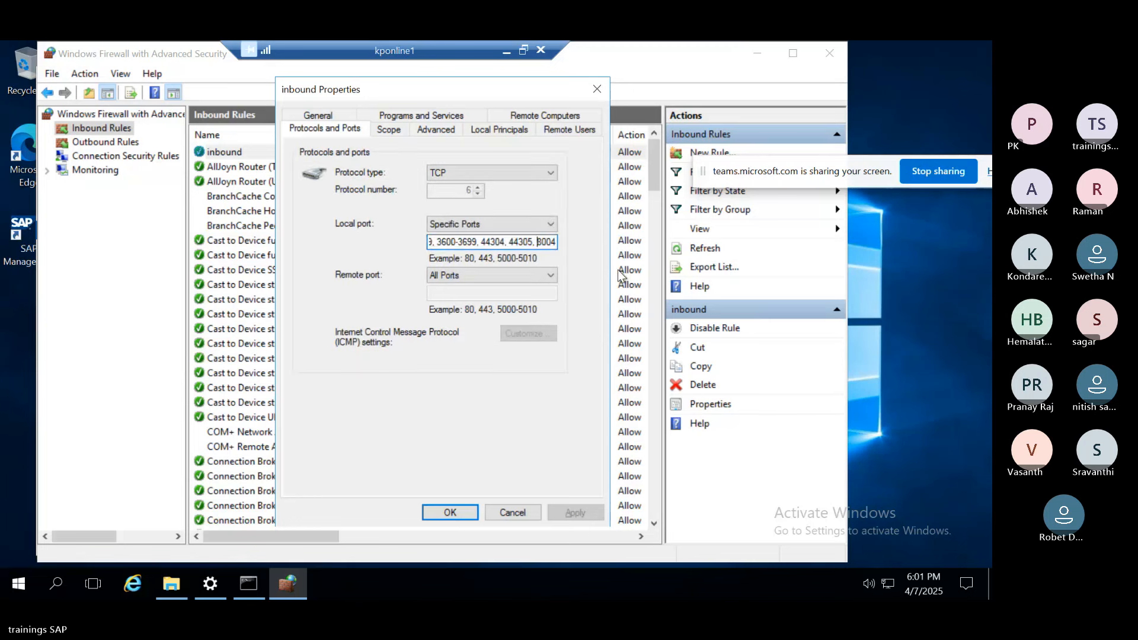
{"action": "key", "text": "End"}
{"action": "type", "text": ",1128"}
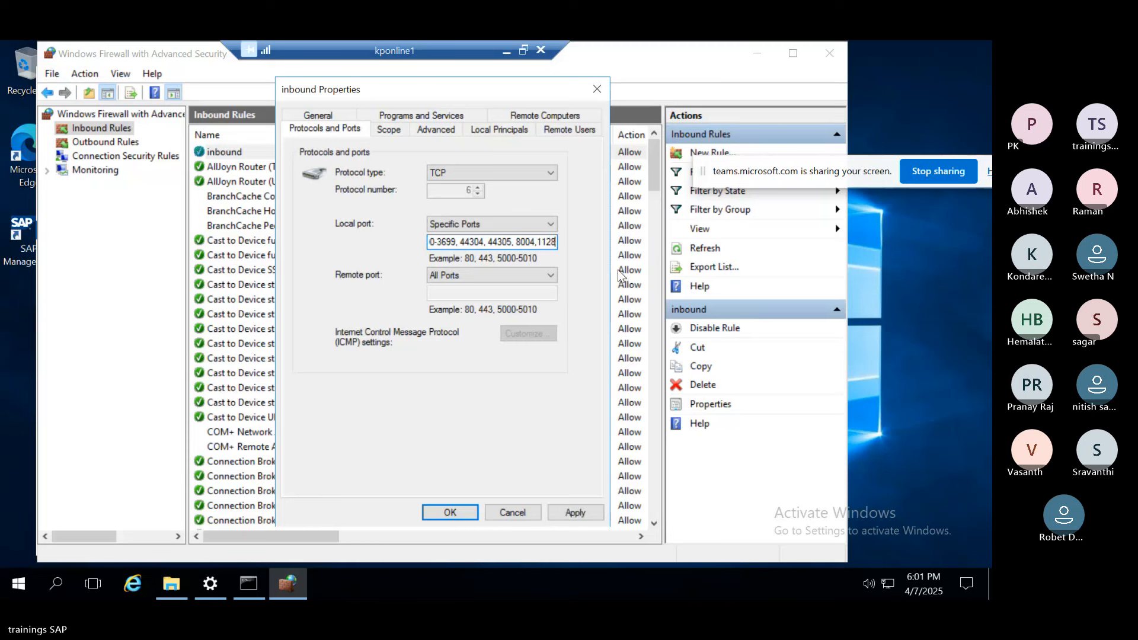
{"action": "type", "text": ",1129"}
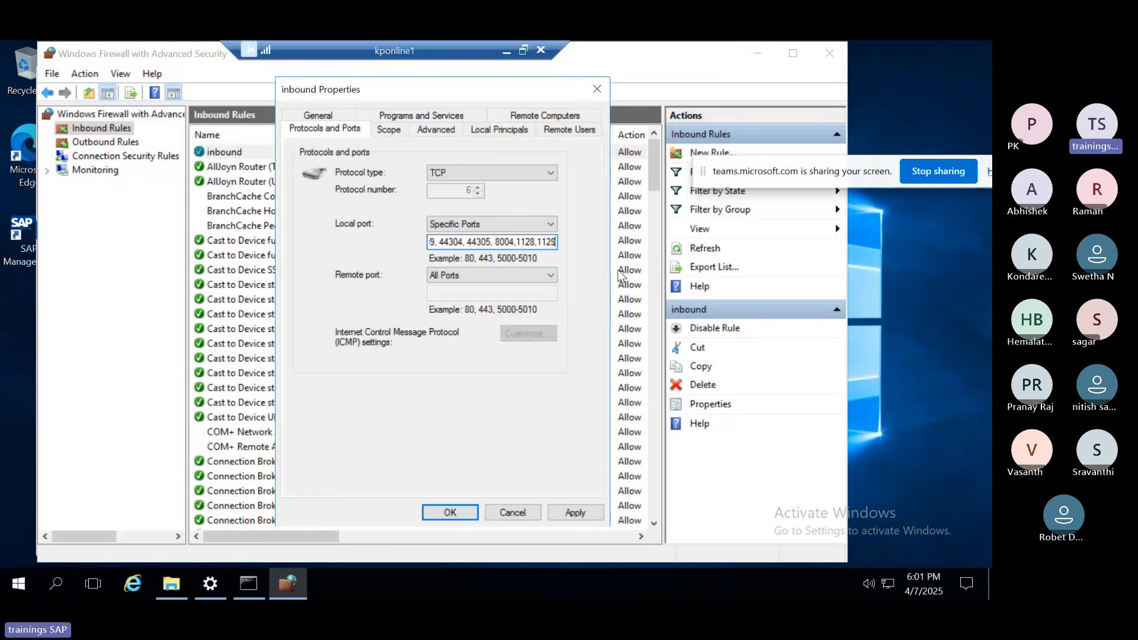
{"action": "left_click", "coordinate": [446, 514]}
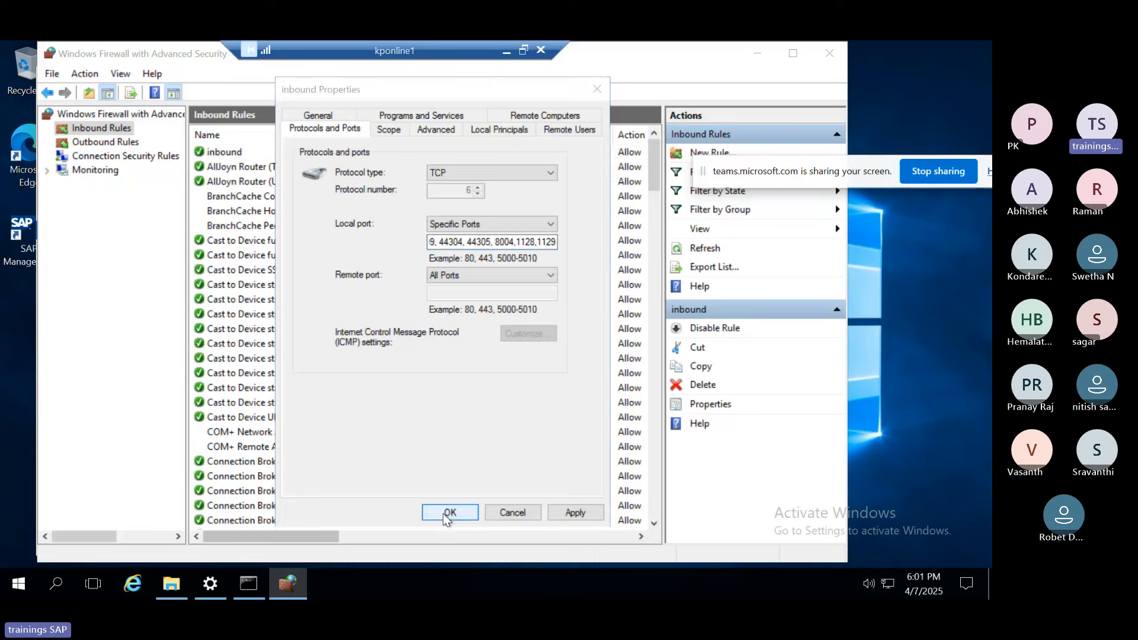
{"action": "left_click", "coordinate": [818, 54]}
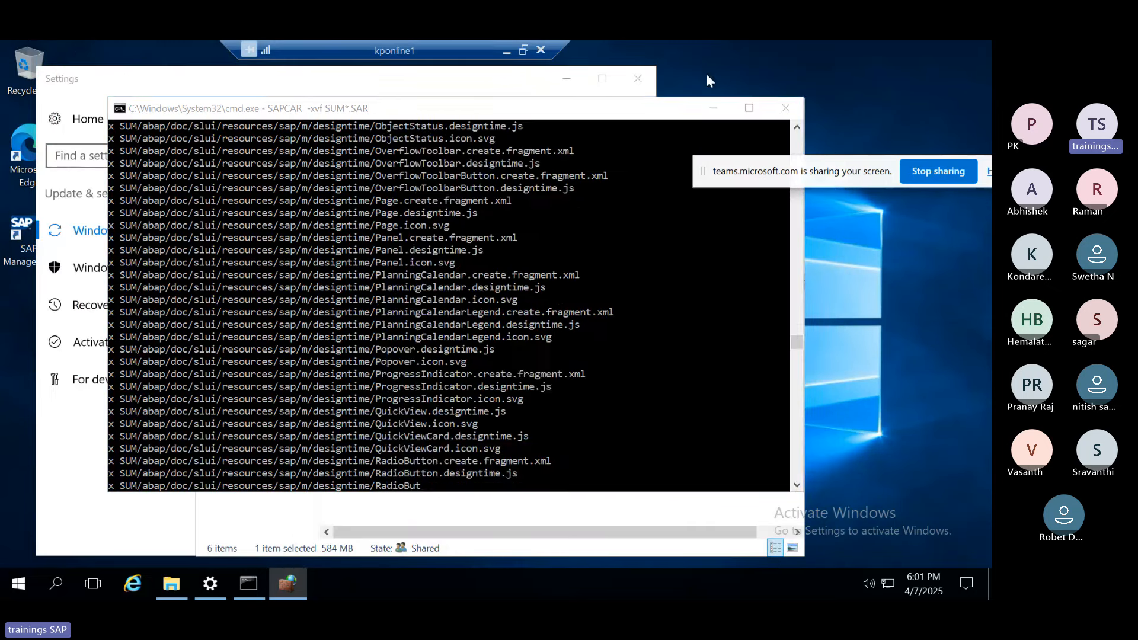
{"action": "left_click", "coordinate": [506, 51]}
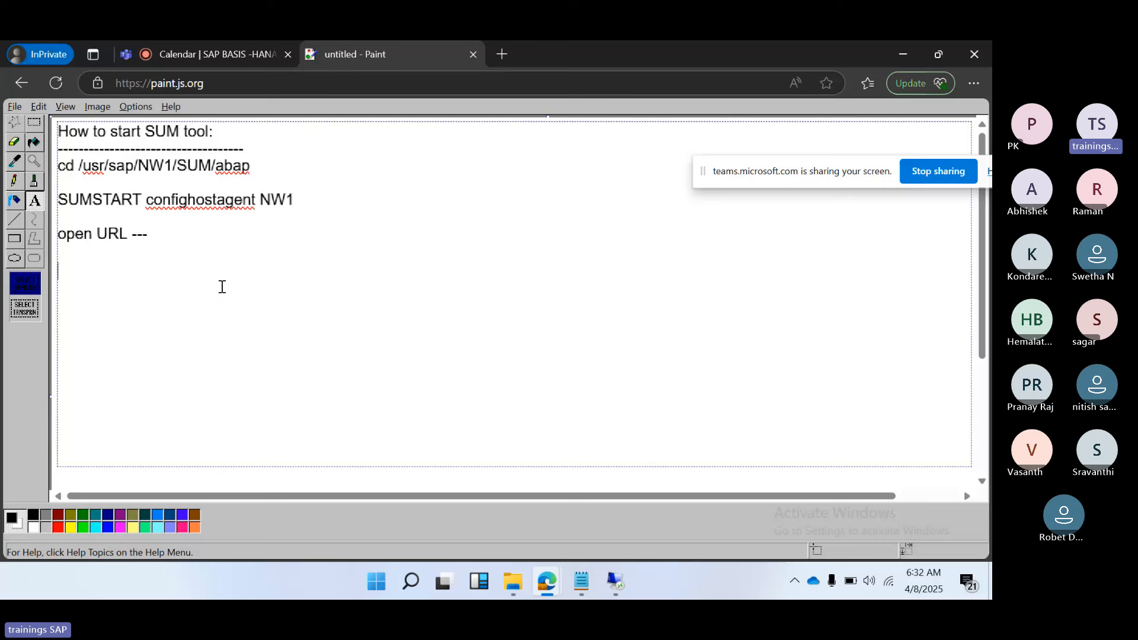
Step: Add the lines 'SUM - 1129' and 'SWPM -4237' below the open URL note
{"action": "type", "text": "SUM - 1129"}
{"action": "key", "text": "Return"}
{"action": "type", "text": "S"}
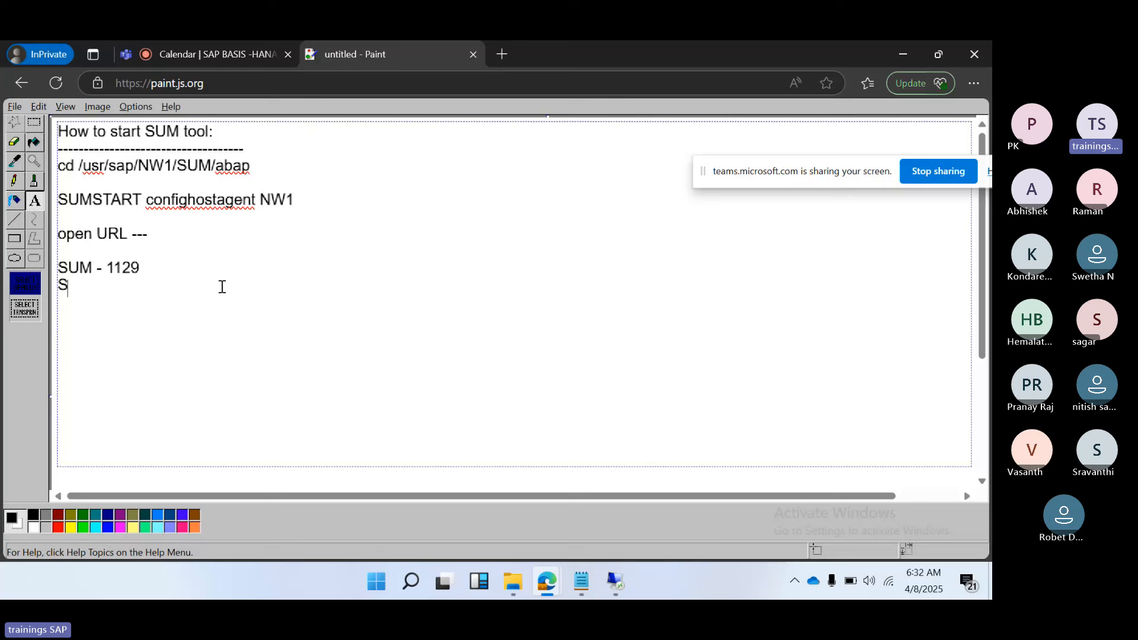
{"action": "type", "text": "WPM -4237"}
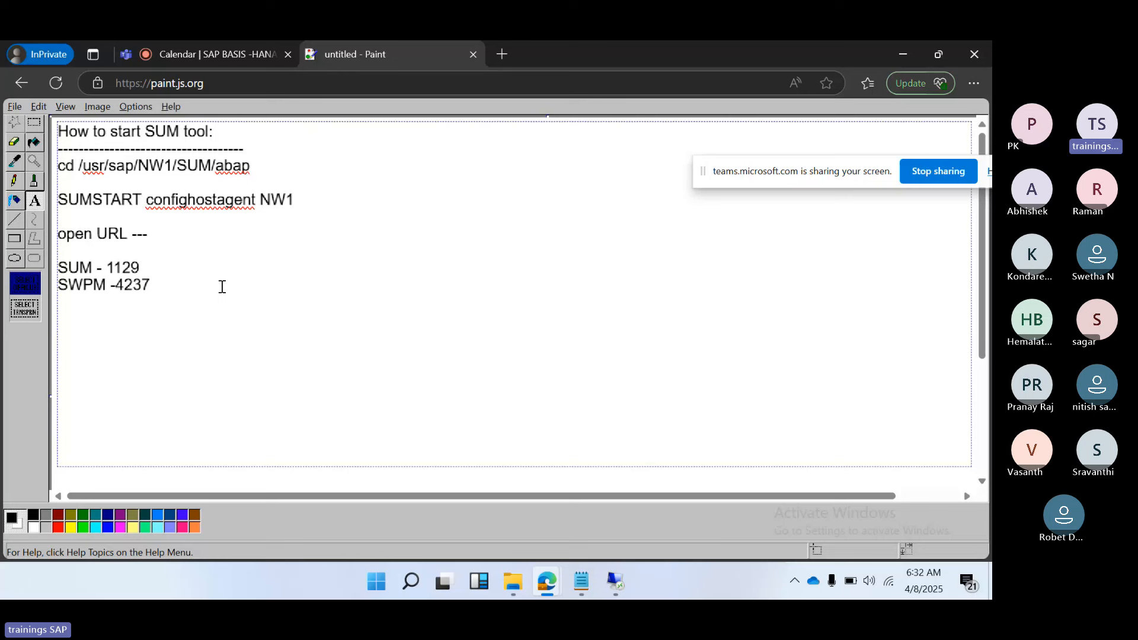
{"action": "left_click_drag", "start_coordinate": [223, 287], "coordinate": [59, 264]}
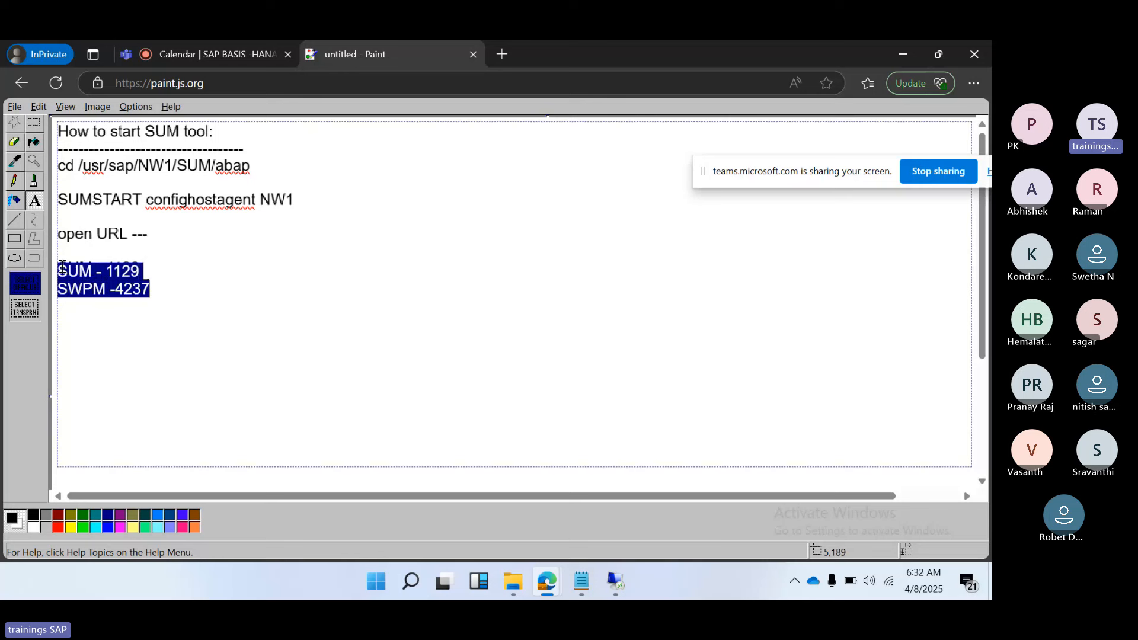
{"action": "left_click", "coordinate": [126, 270]}
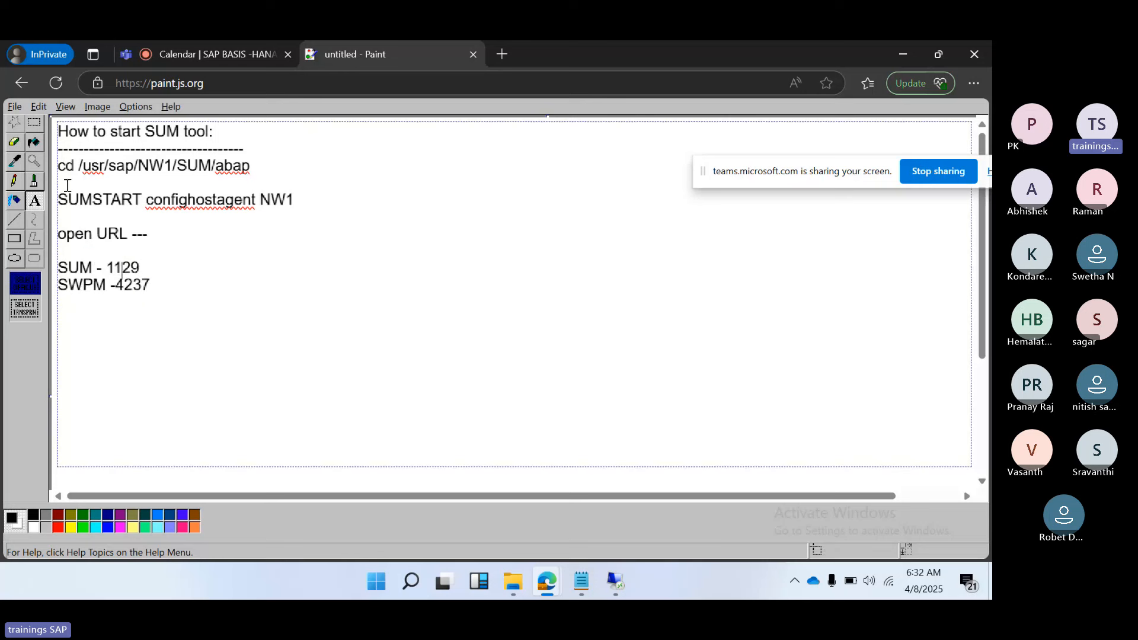
{"action": "left_click_drag", "start_coordinate": [68, 201], "coordinate": [299, 202]}
{"action": "left_click", "coordinate": [157, 263]}
Step: Check the NW1 folder on kponline1, then return to Paint and bring up the remote session previews
{"action": "mouse_move", "coordinate": [627, 597]}
{"action": "left_click", "coordinate": [772, 486]}
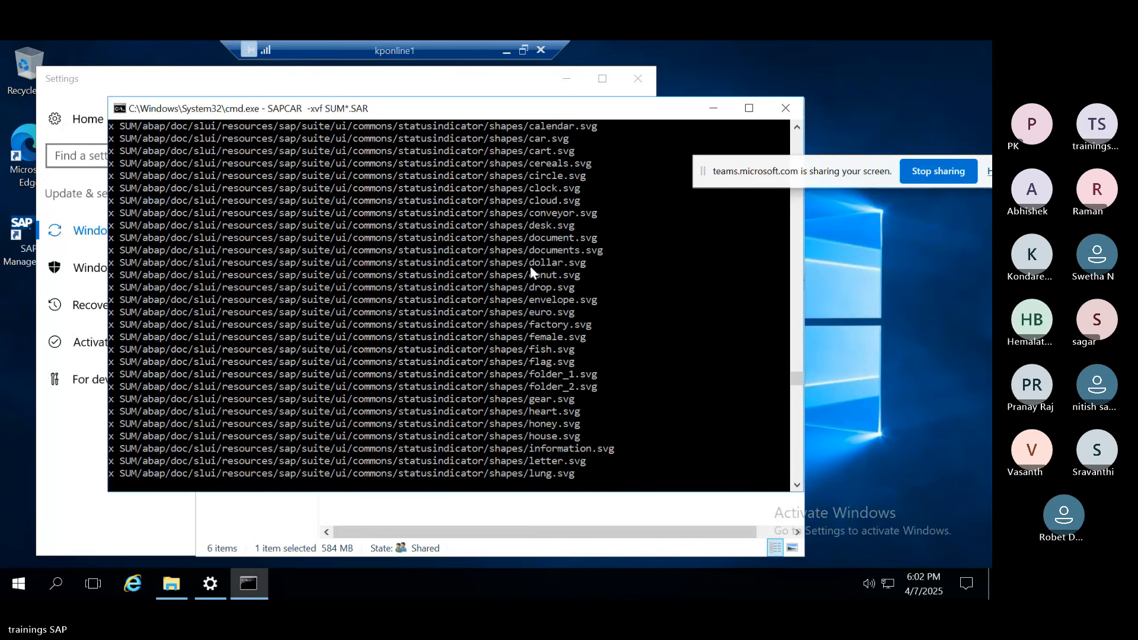
{"action": "left_click", "coordinate": [713, 107]}
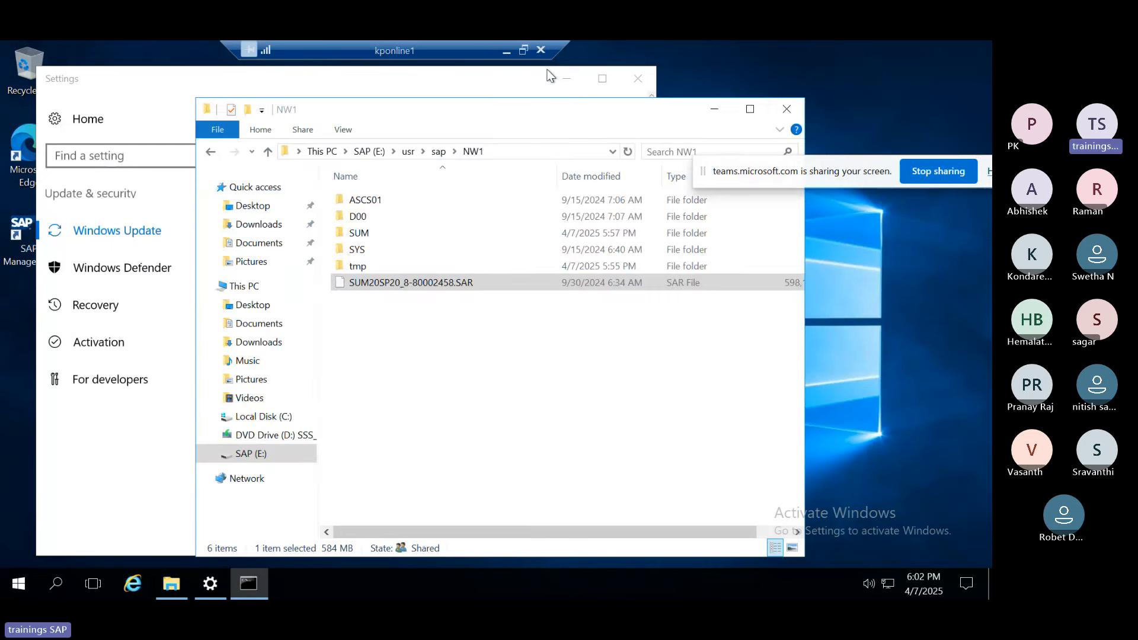
{"action": "left_click", "coordinate": [506, 51]}
{"action": "mouse_move", "coordinate": [547, 582]}
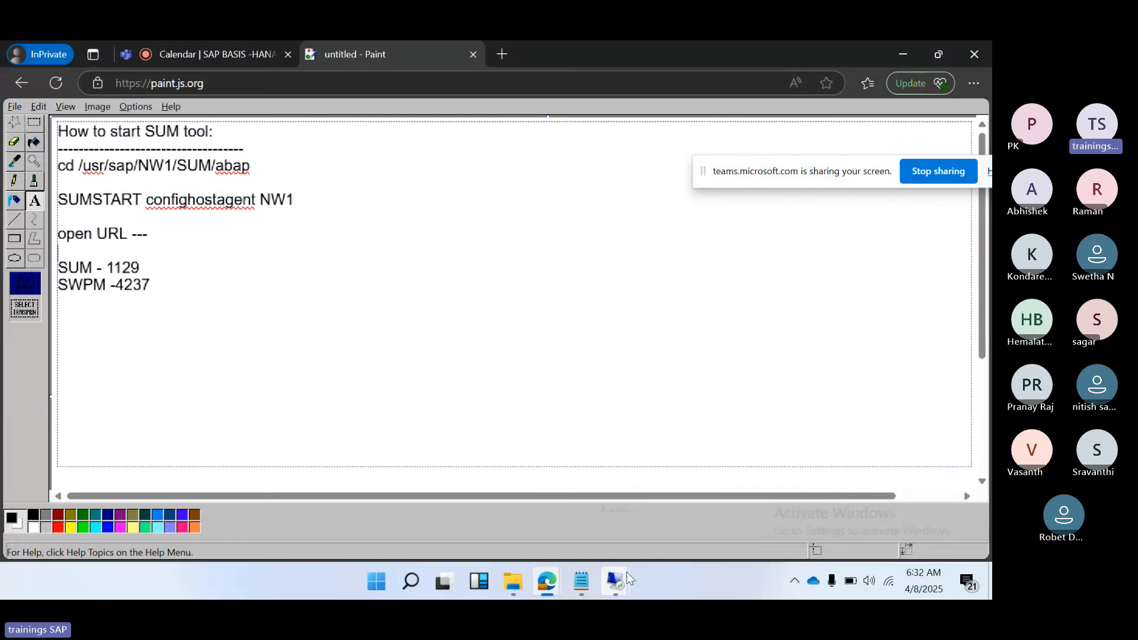
{"action": "mouse_move", "coordinate": [621, 575]}
{"action": "left_click", "coordinate": [600, 527]}
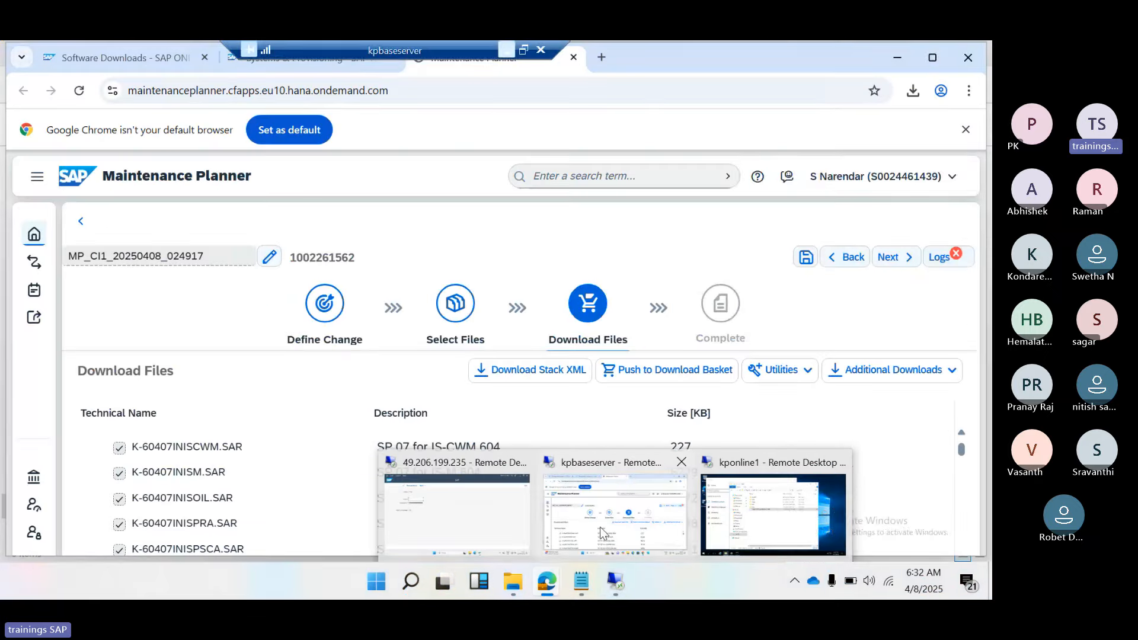
Step: On kpbaseserver, open the Maintenance Planner list of planning transactions
{"action": "left_click", "coordinate": [600, 528]}
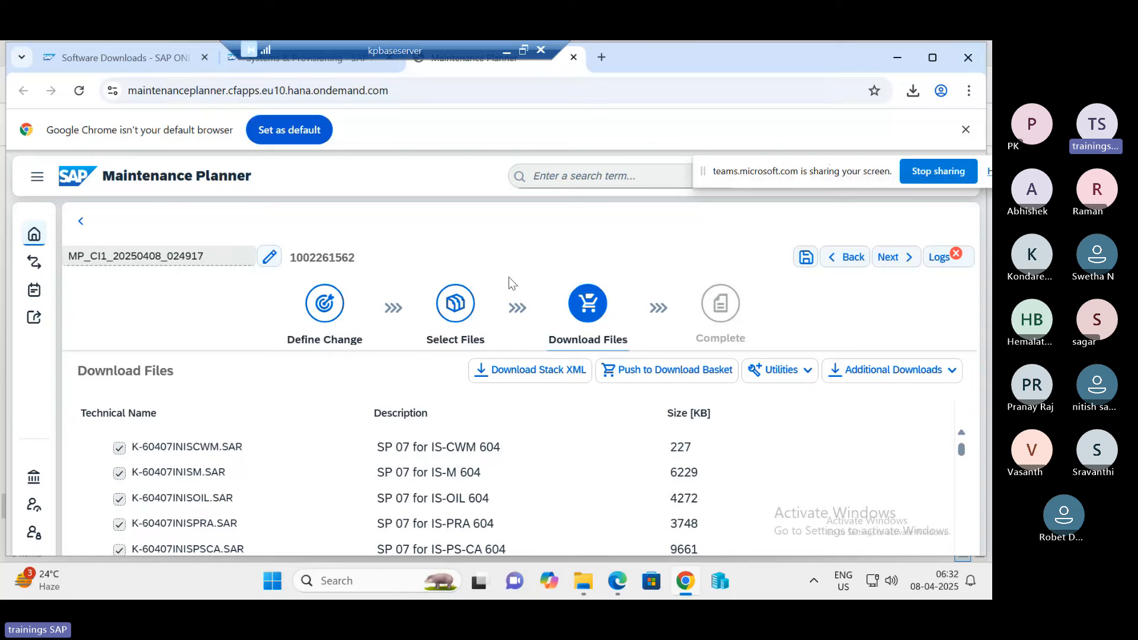
{"action": "left_click", "coordinate": [46, 232]}
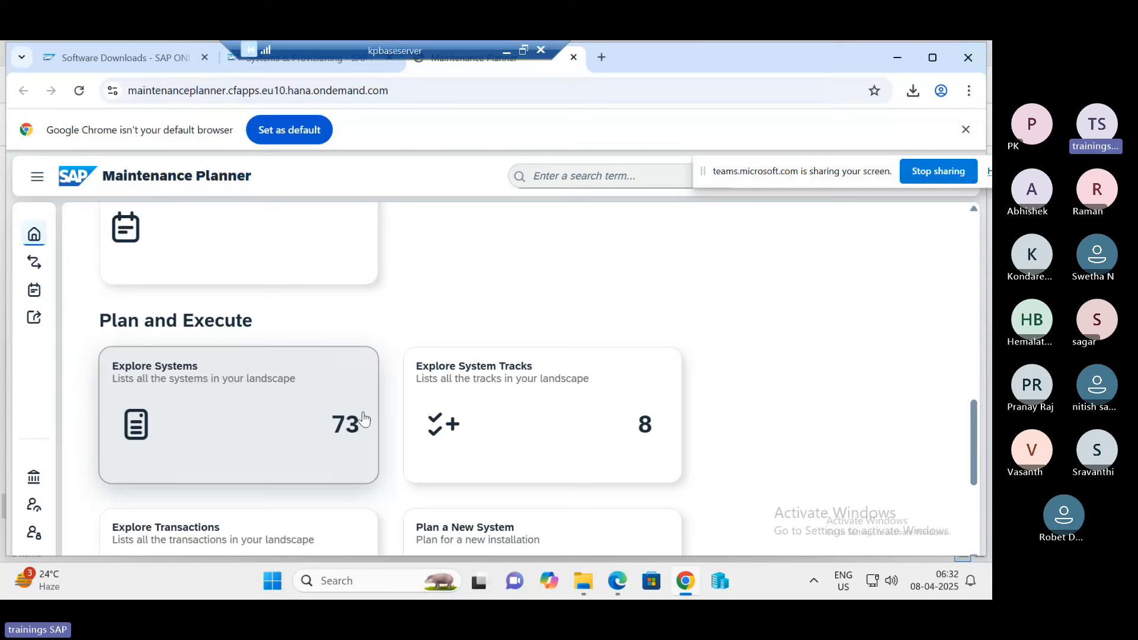
{"action": "scroll", "coordinate": [363, 419], "scroll_direction": "down", "scroll_amount": 2}
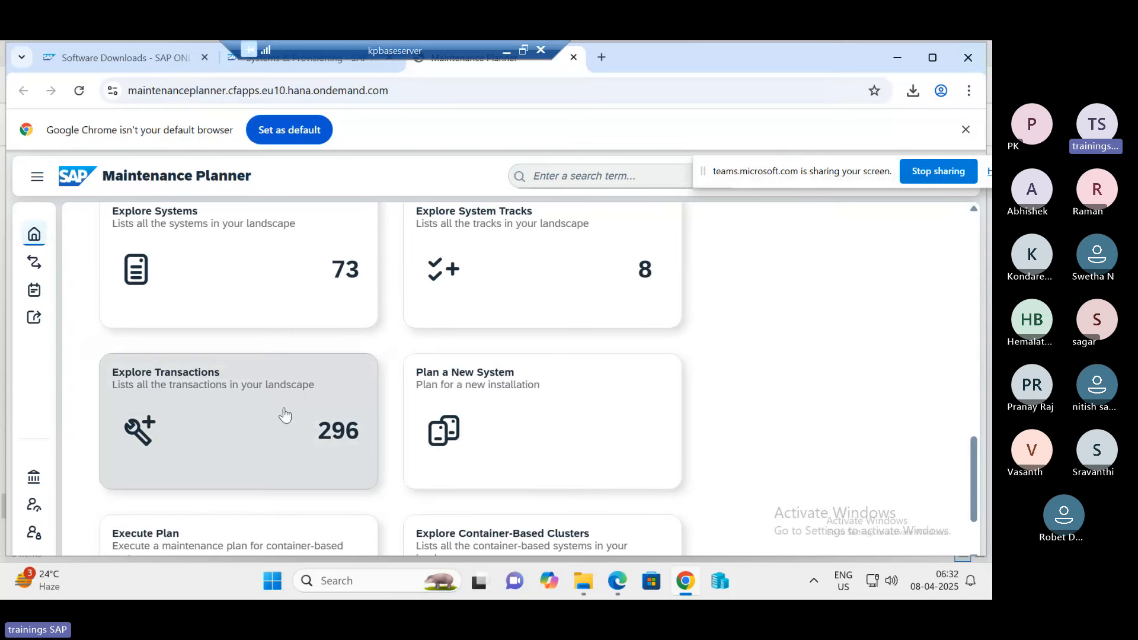
{"action": "left_click", "coordinate": [284, 409]}
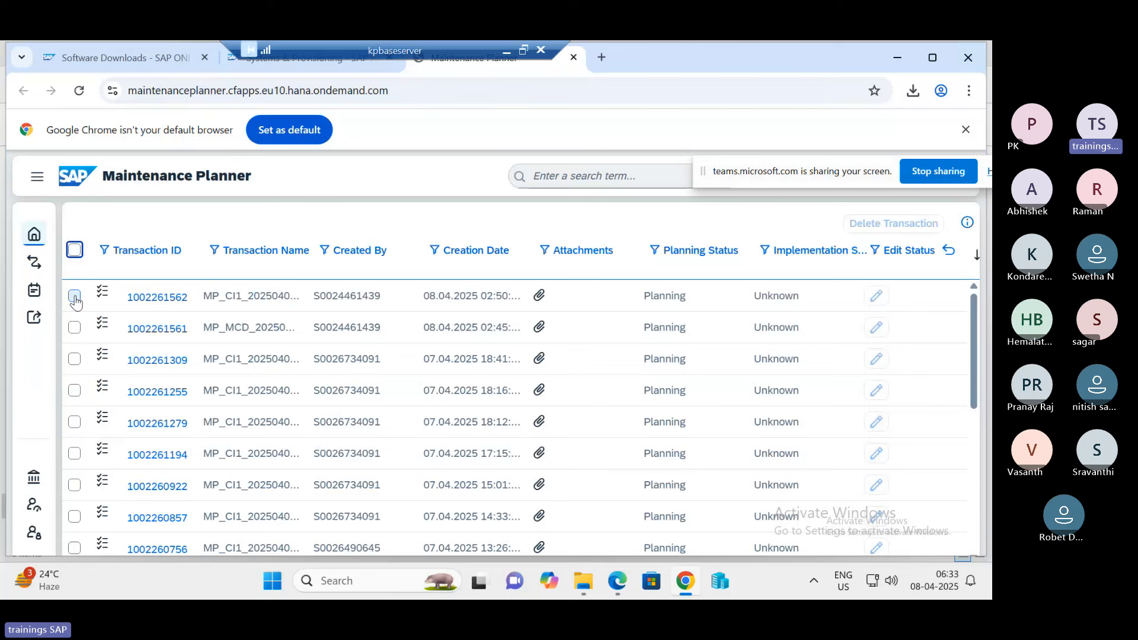
Step: Delete the top two transactions, confirming with Yes, and go back to the home page
{"action": "left_click", "coordinate": [74, 297]}
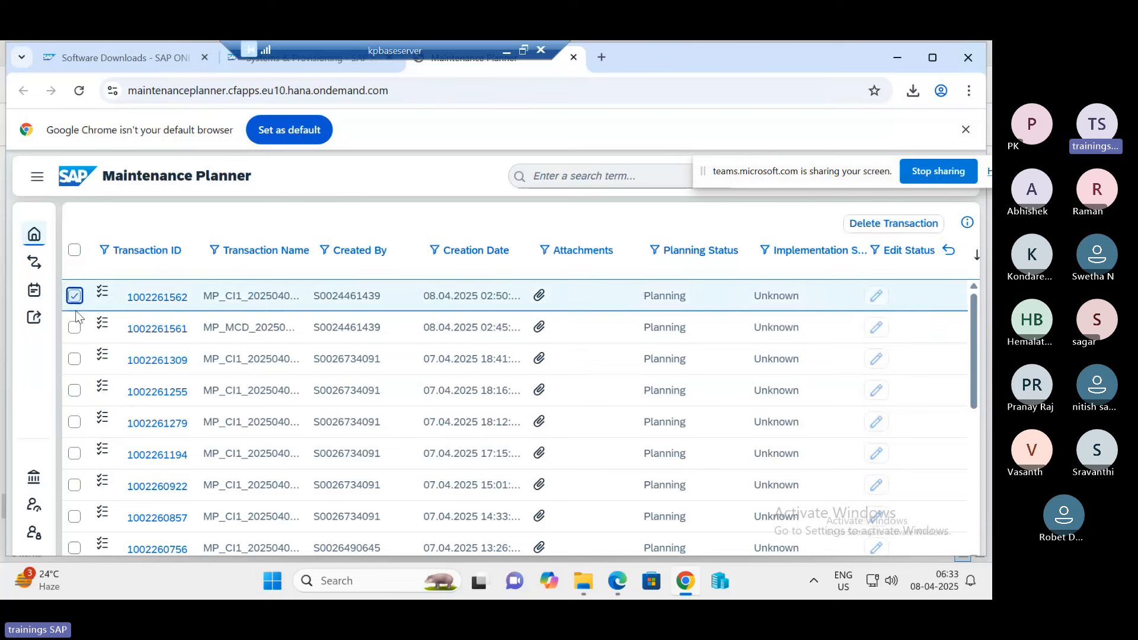
{"action": "left_click", "coordinate": [75, 327]}
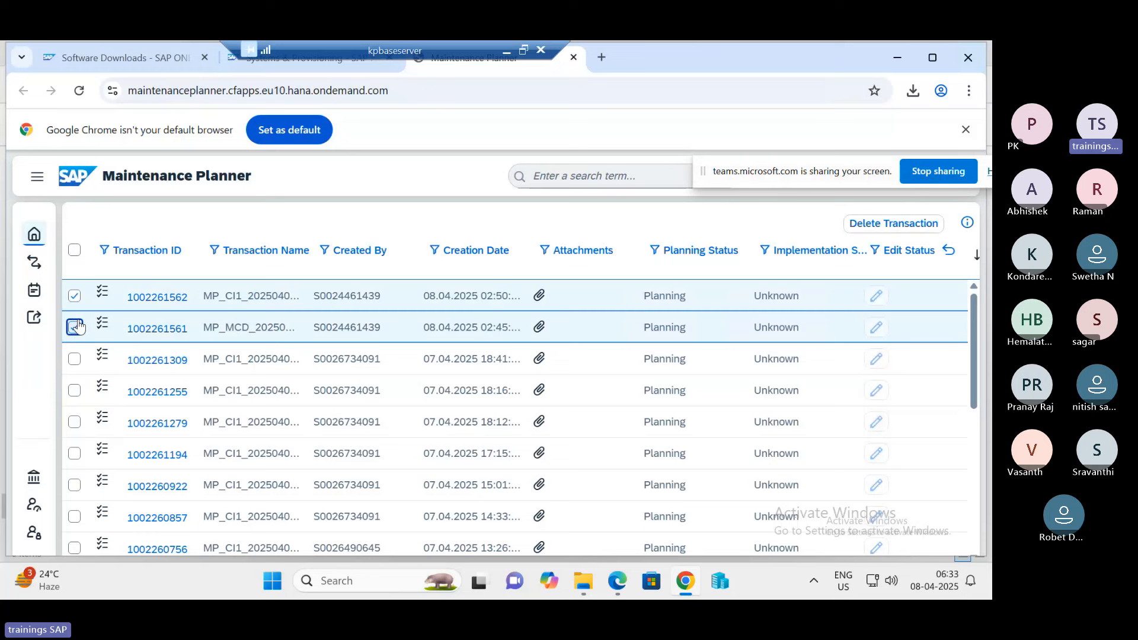
{"action": "left_click", "coordinate": [893, 223]}
{"action": "left_click", "coordinate": [699, 327]}
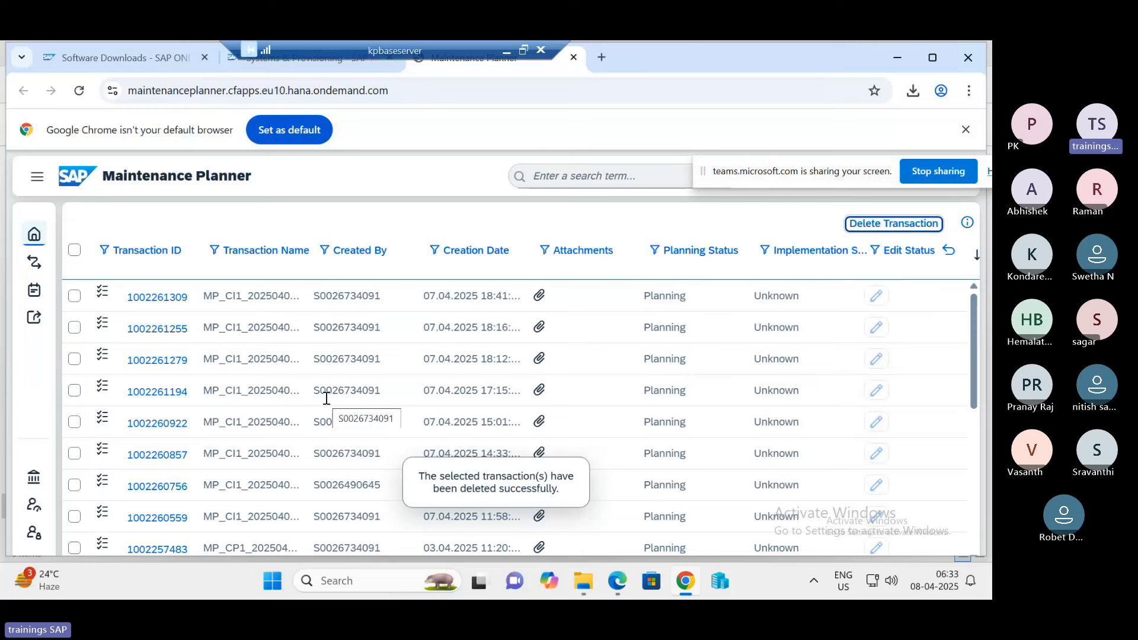
{"action": "scroll", "coordinate": [326, 397], "scroll_direction": "down", "scroll_amount": 5}
{"action": "scroll", "coordinate": [326, 397], "scroll_direction": "up", "scroll_amount": 5}
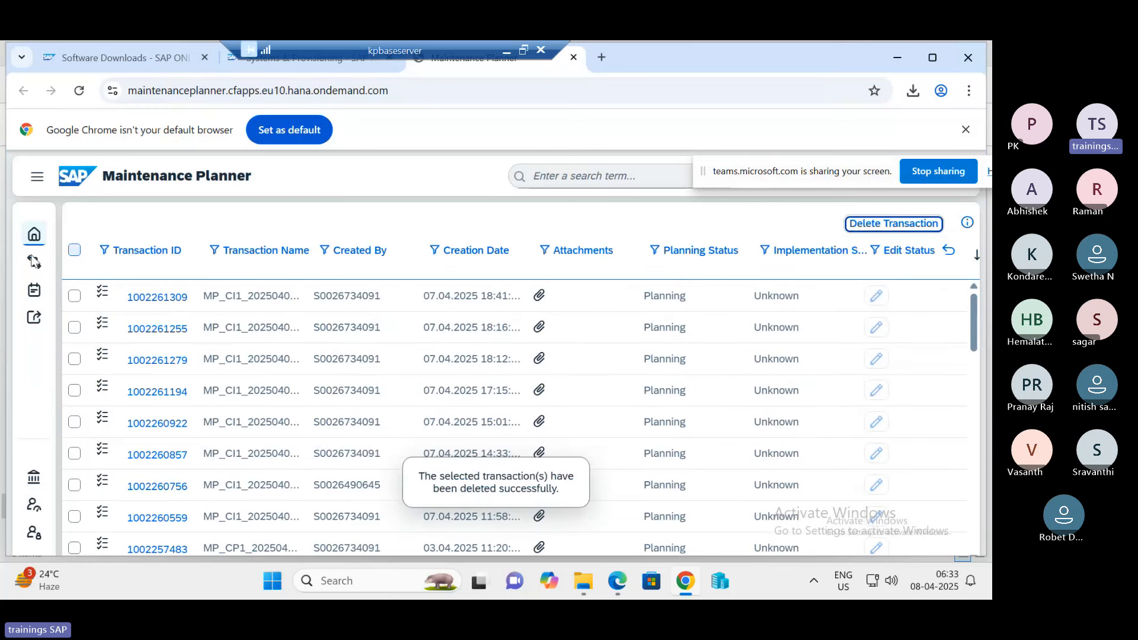
{"action": "left_click", "coordinate": [33, 238]}
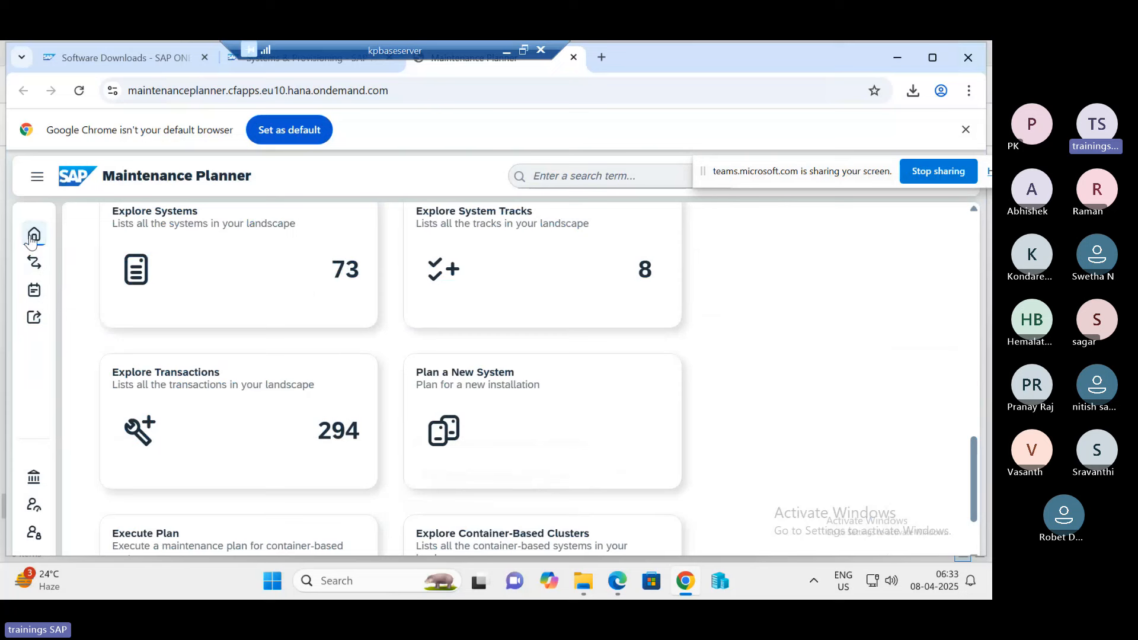
Step: Open Explore Systems and scroll through the landscape's systems table, dismissing a notification
{"action": "left_click", "coordinate": [265, 279]}
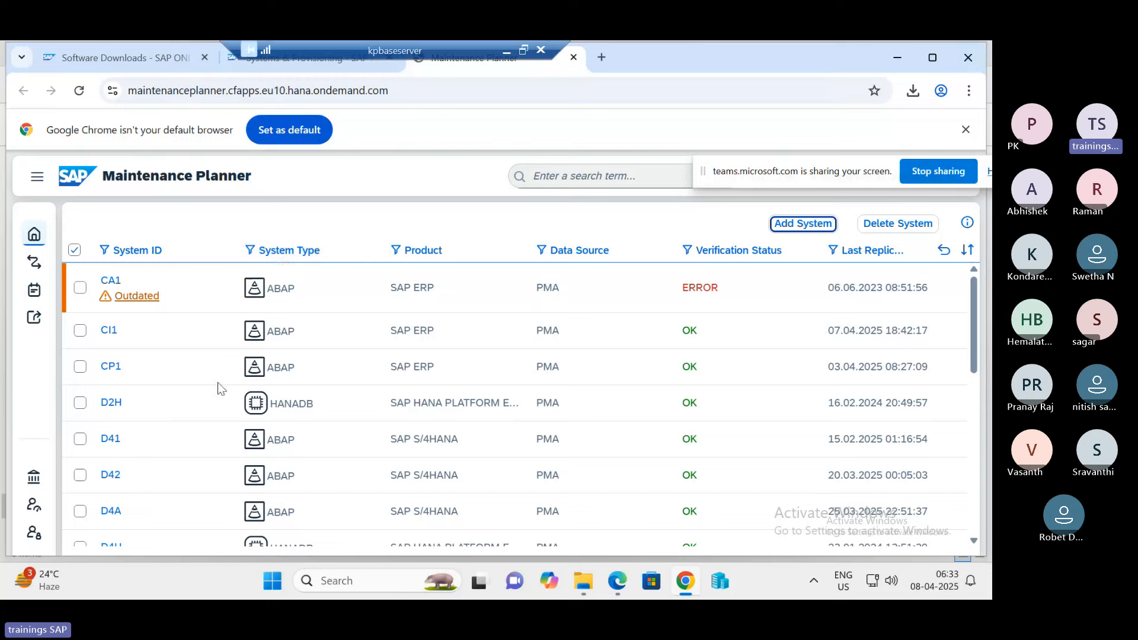
{"action": "scroll", "coordinate": [218, 382], "scroll_direction": "down", "scroll_amount": 3}
{"action": "scroll", "coordinate": [215, 414], "scroll_direction": "down", "scroll_amount": 5}
{"action": "scroll", "coordinate": [215, 414], "scroll_direction": "up", "scroll_amount": 8}
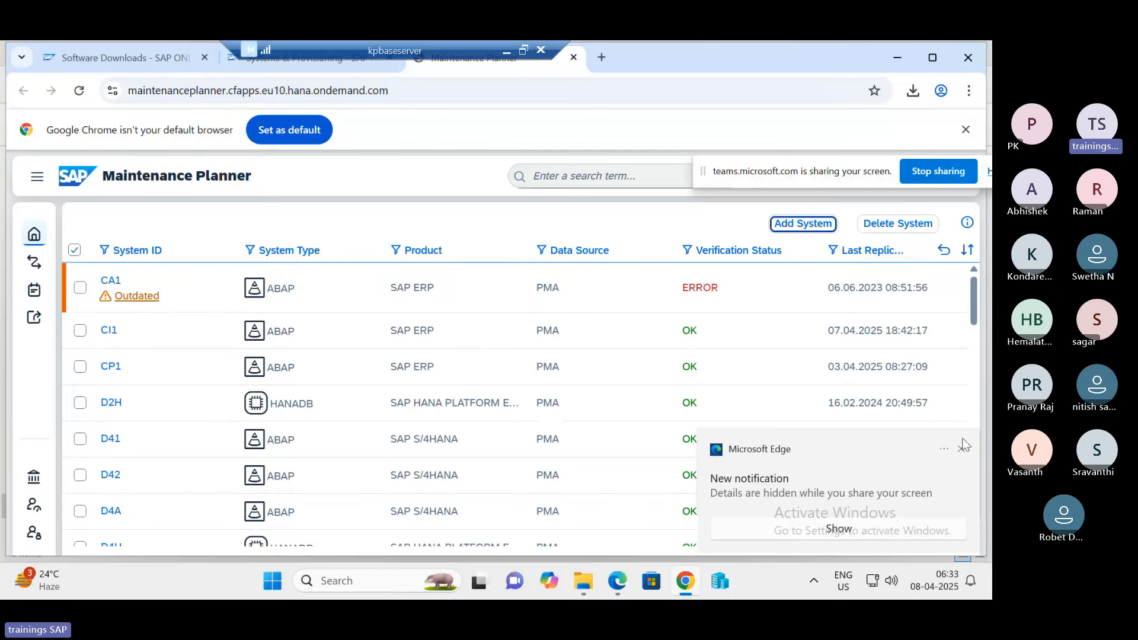
{"action": "left_click", "coordinate": [961, 447]}
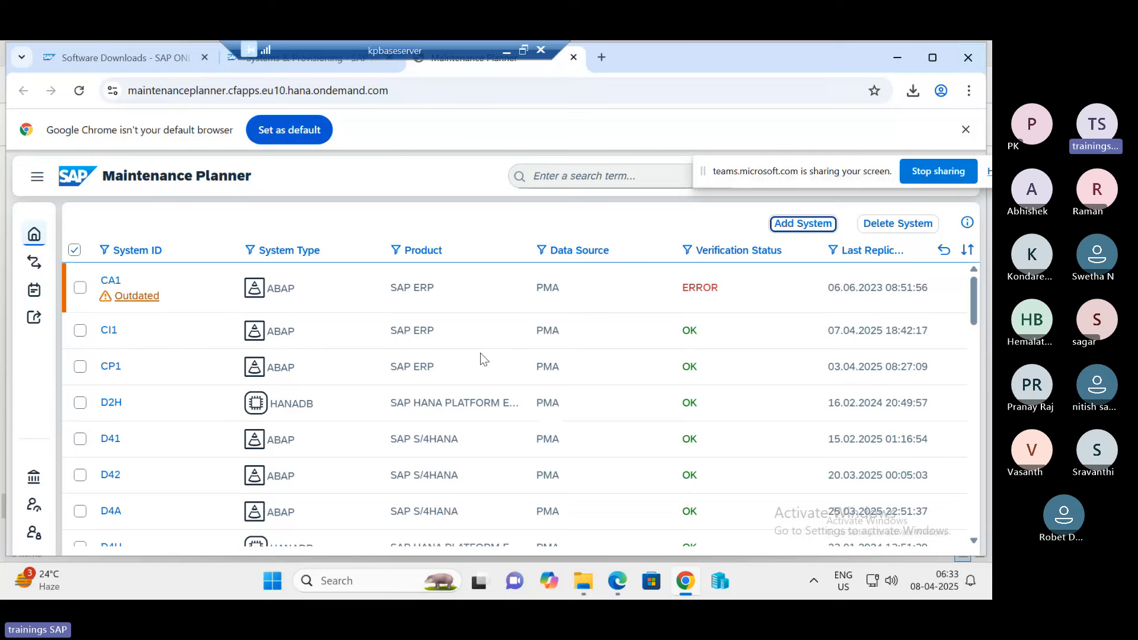
{"action": "scroll", "coordinate": [163, 481], "scroll_direction": "down", "scroll_amount": 5}
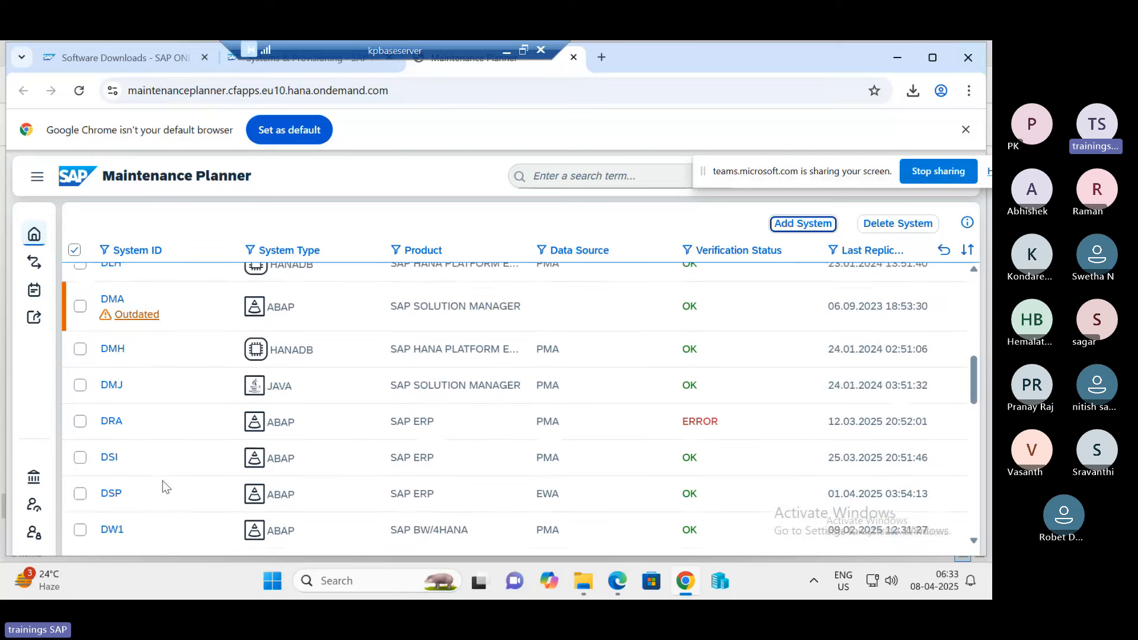
{"action": "scroll", "coordinate": [163, 481], "scroll_direction": "down", "scroll_amount": 10}
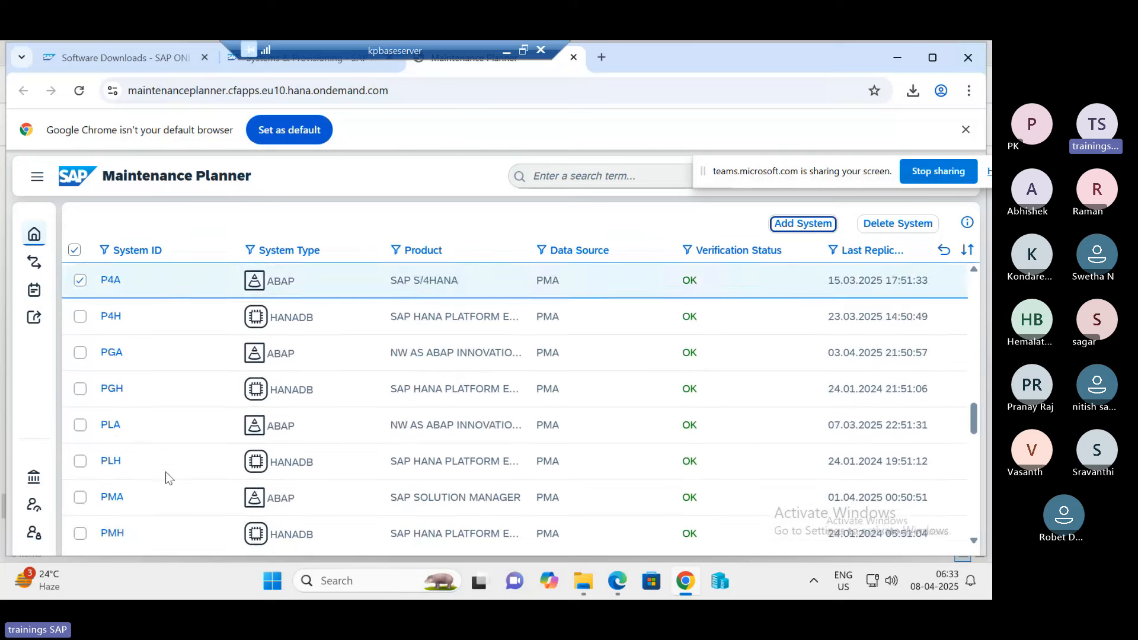
{"action": "scroll", "coordinate": [166, 477], "scroll_direction": "up", "scroll_amount": 15}
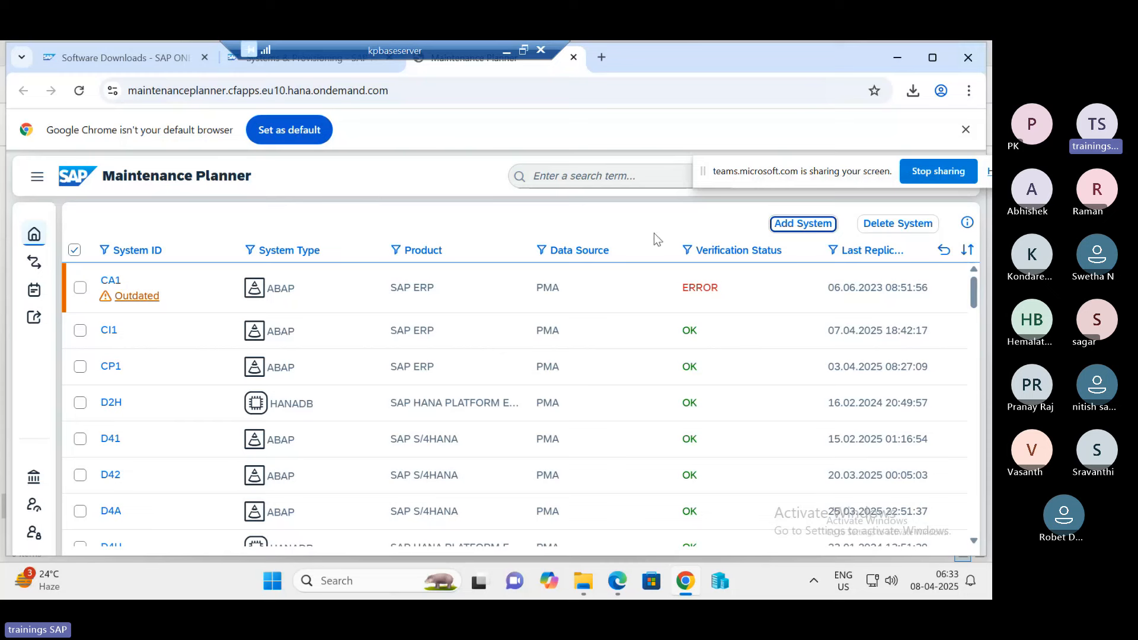
Step: Open and cancel Add System, then go to the Systems & Provisioning page
{"action": "left_click", "coordinate": [810, 226]}
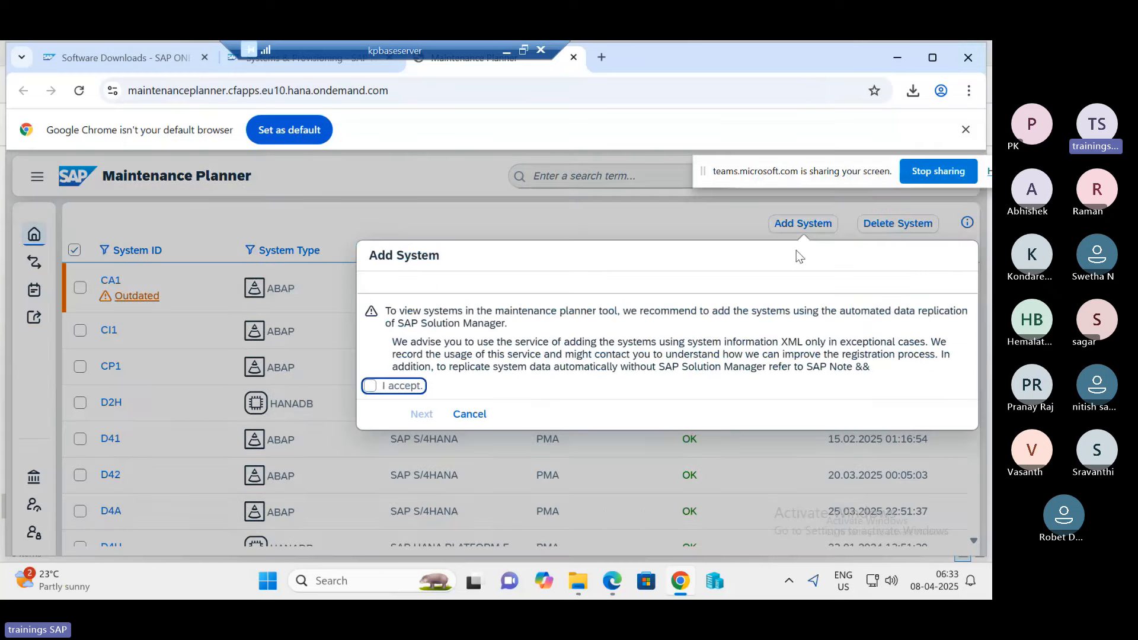
{"action": "left_click", "coordinate": [471, 413]}
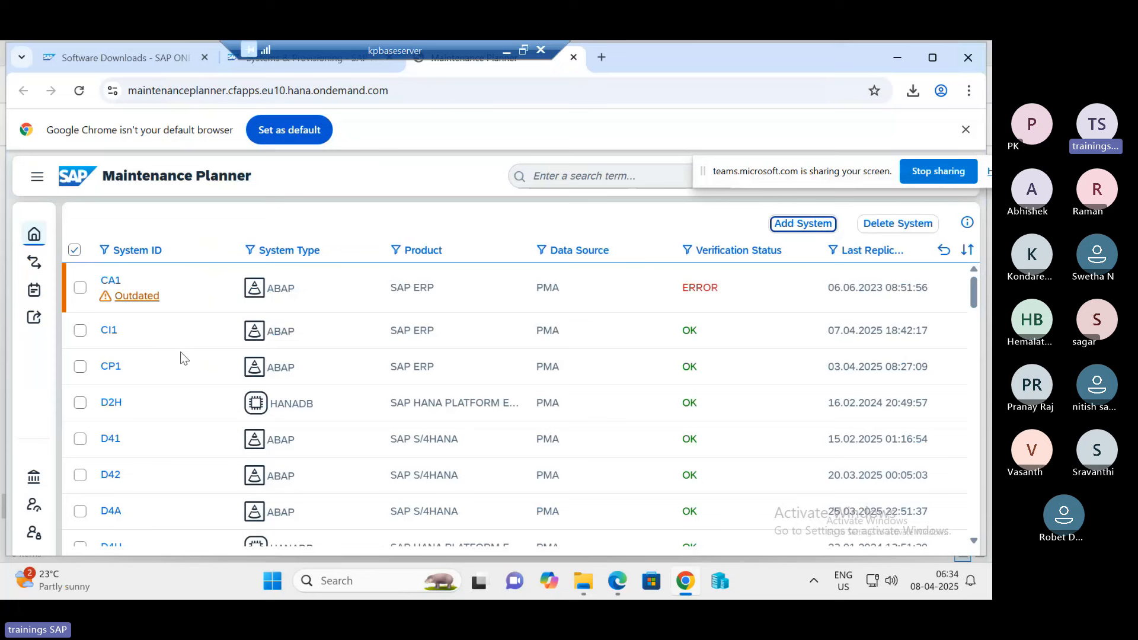
{"action": "scroll", "coordinate": [426, 424], "scroll_direction": "down", "scroll_amount": 10}
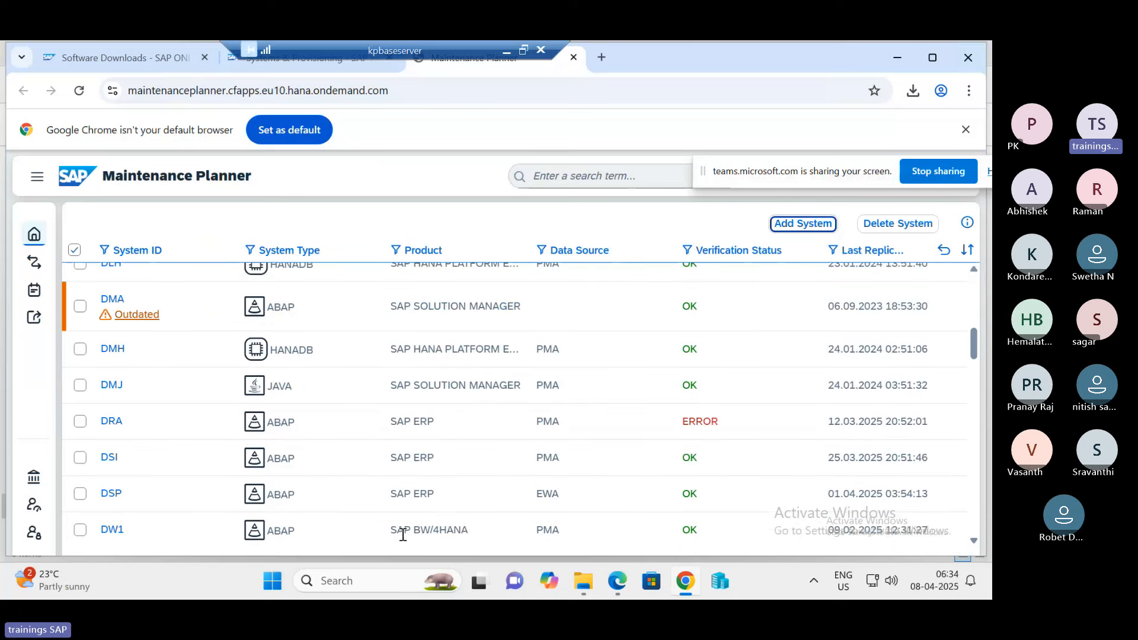
{"action": "left_click", "coordinate": [255, 65]}
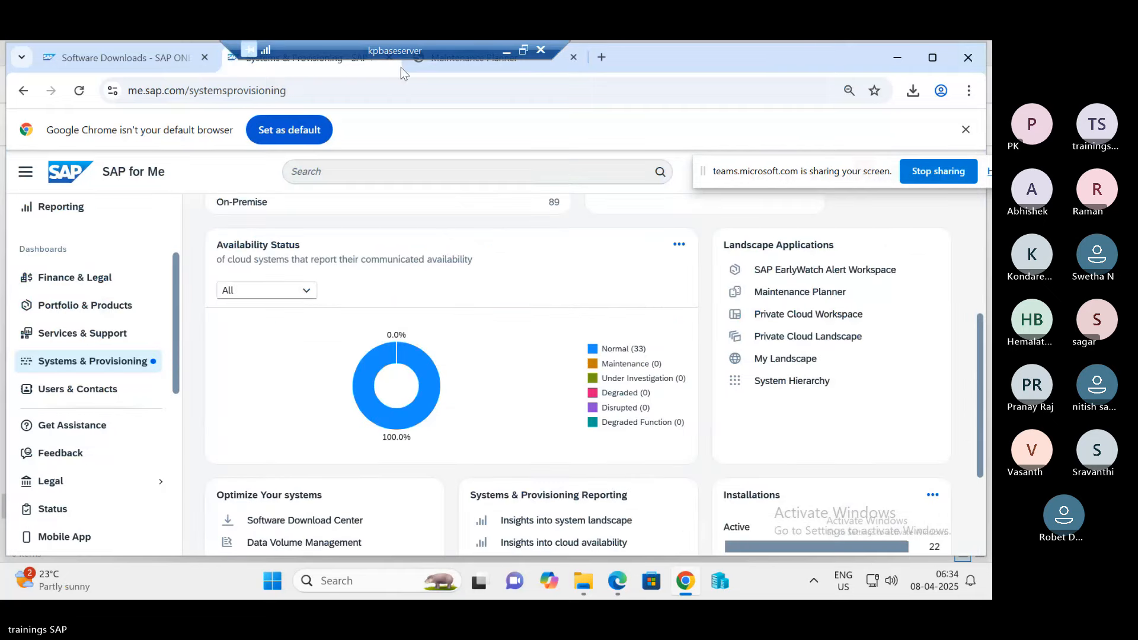
{"action": "left_click", "coordinate": [505, 51]}
{"action": "mouse_move", "coordinate": [624, 582]}
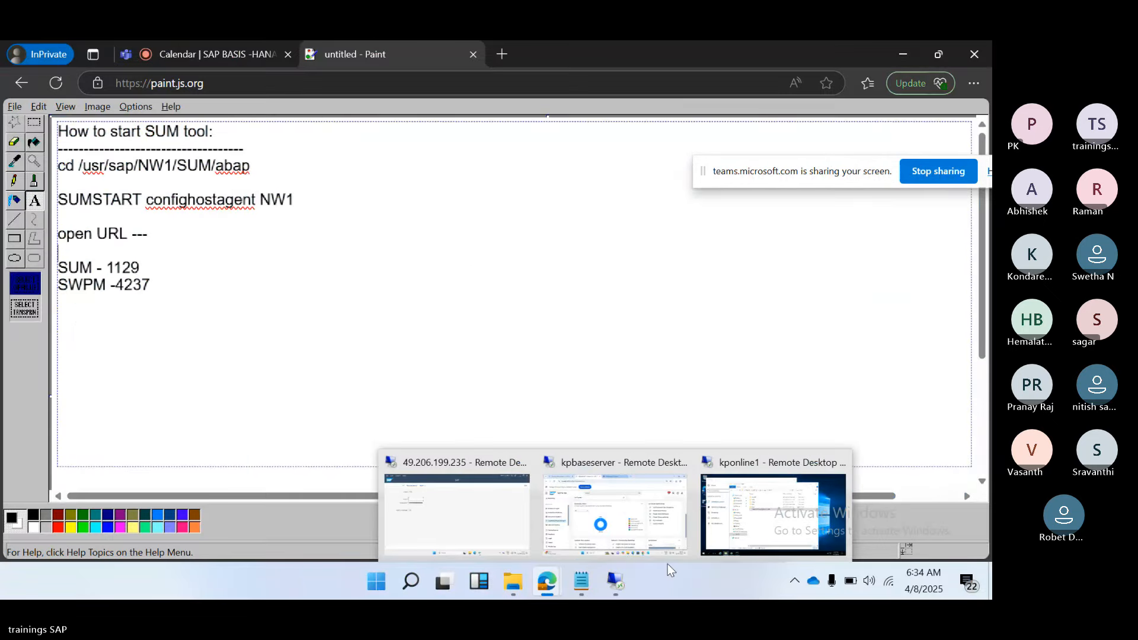
{"action": "left_click", "coordinate": [723, 522]}
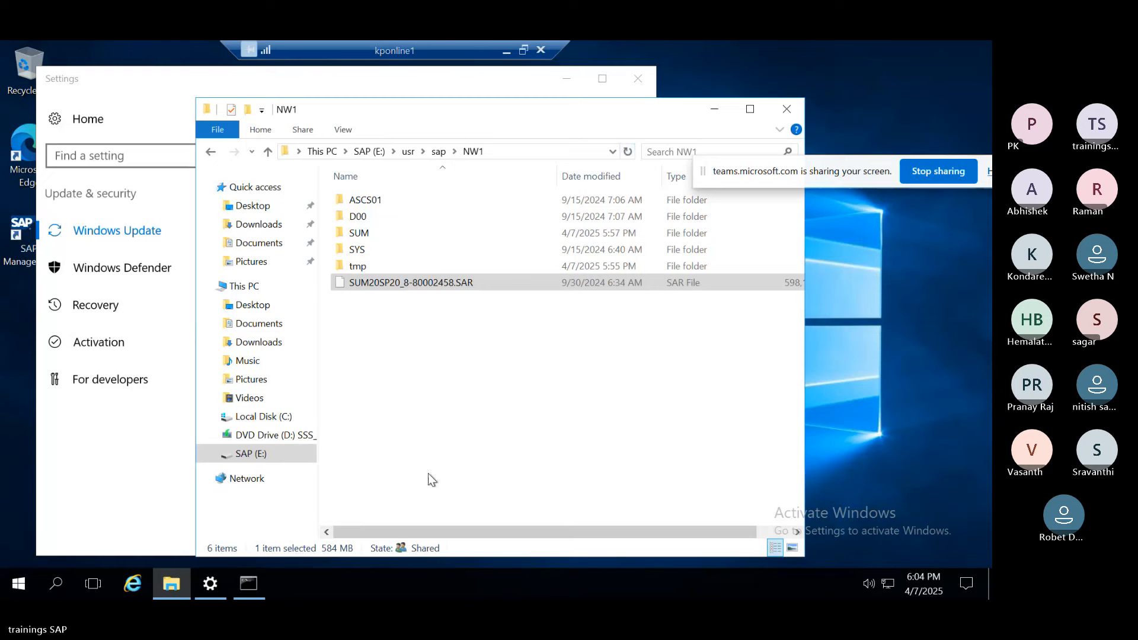
{"action": "left_click", "coordinate": [250, 586]}
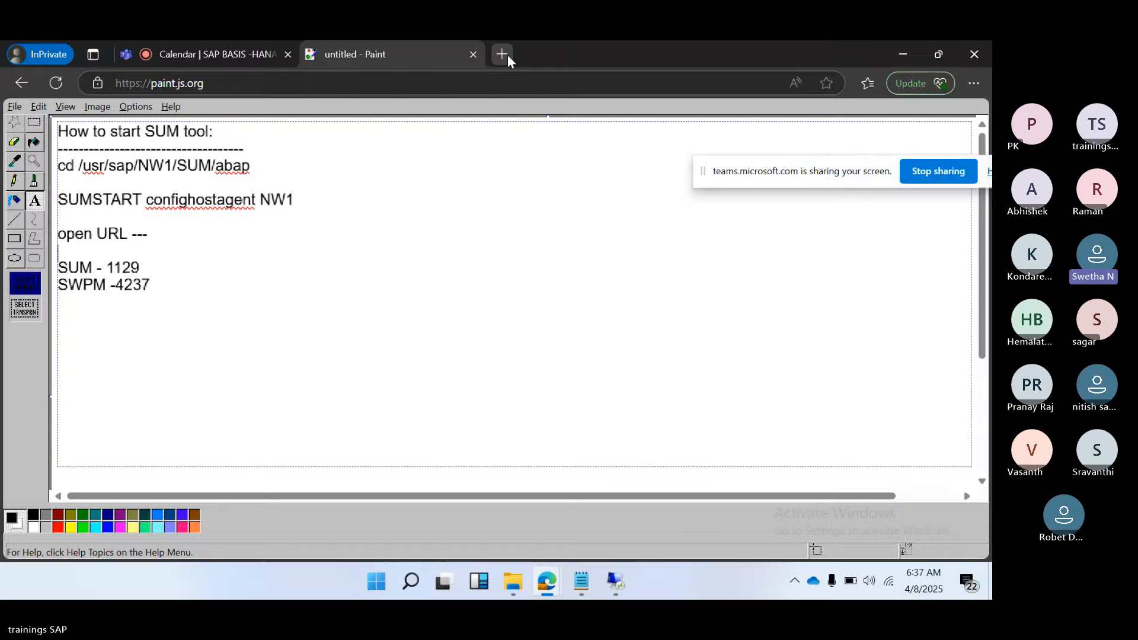
Step: Commit the earlier notes and mark out a new text box right of 'open URL ---'
{"action": "left_click", "coordinate": [207, 471]}
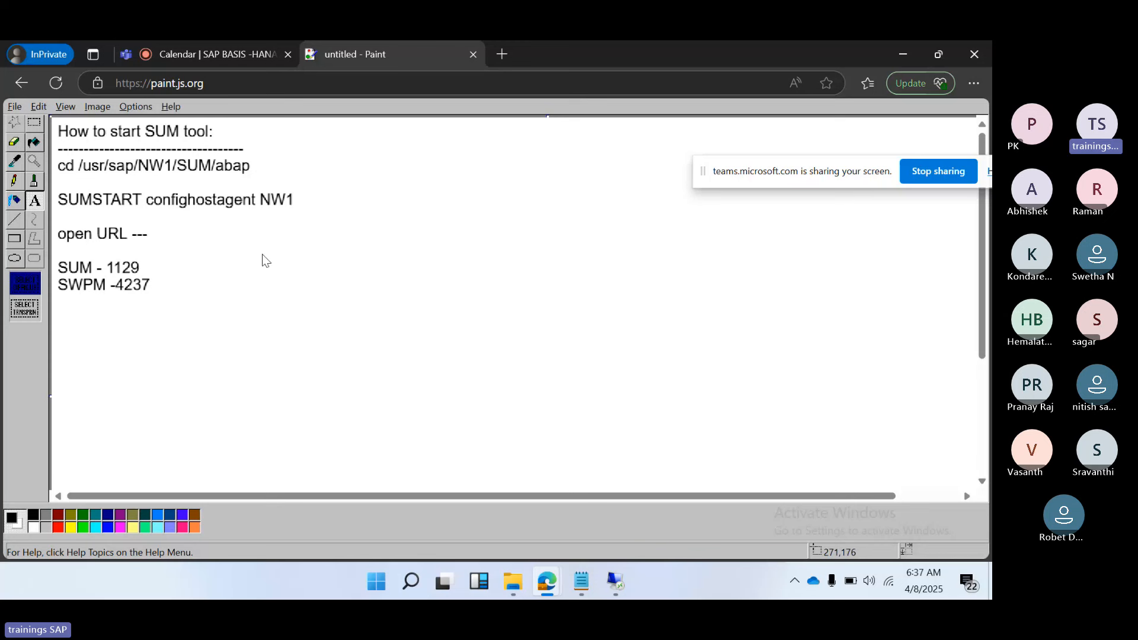
{"action": "left_click_drag", "start_coordinate": [190, 218], "coordinate": [956, 476]}
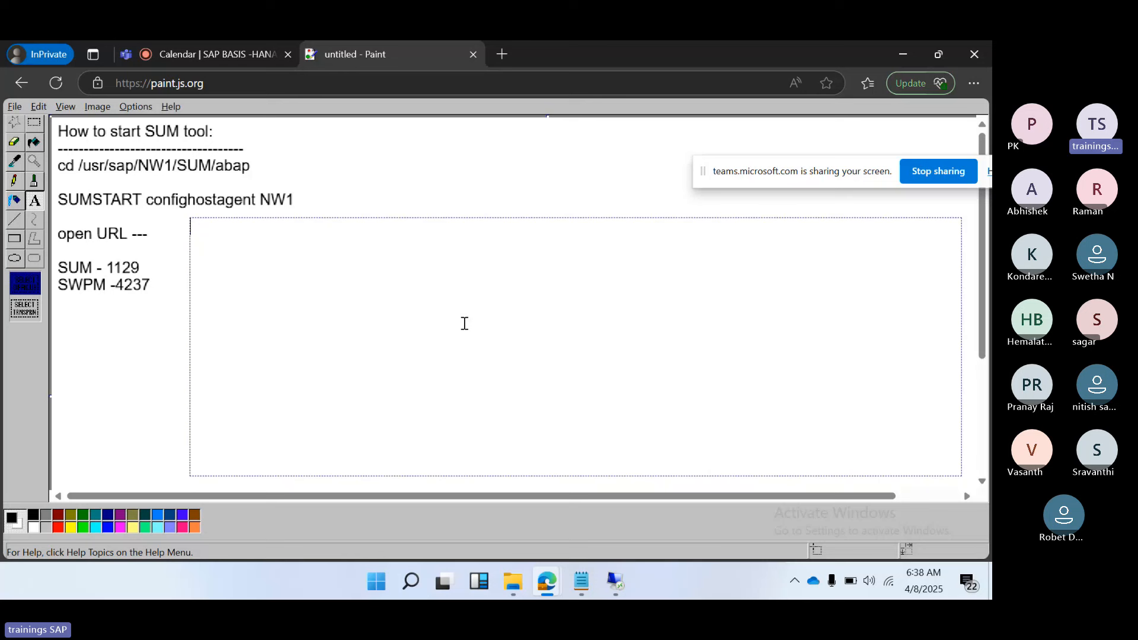
Step: Type checklist lines 'stack.xml', 'all patches' and 'Sm13 - no failed update records'
{"action": "type", "text": "stack.xml"}
{"action": "key", "text": "Return"}
{"action": "type", "text": "all"}
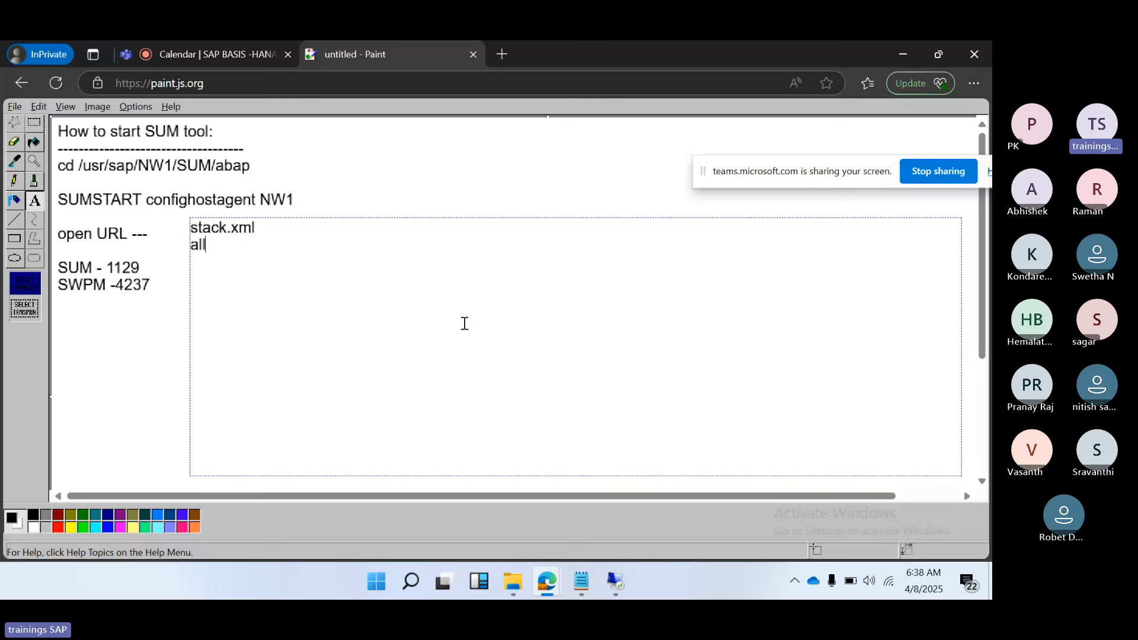
{"action": "type", "text": " paht"}
{"action": "key", "text": "BackSpace"}
{"action": "key", "text": "BackSpace"}
{"action": "type", "text": "tches"}
{"action": "key", "text": "Return"}
{"action": "type", "text": "Sm13"}
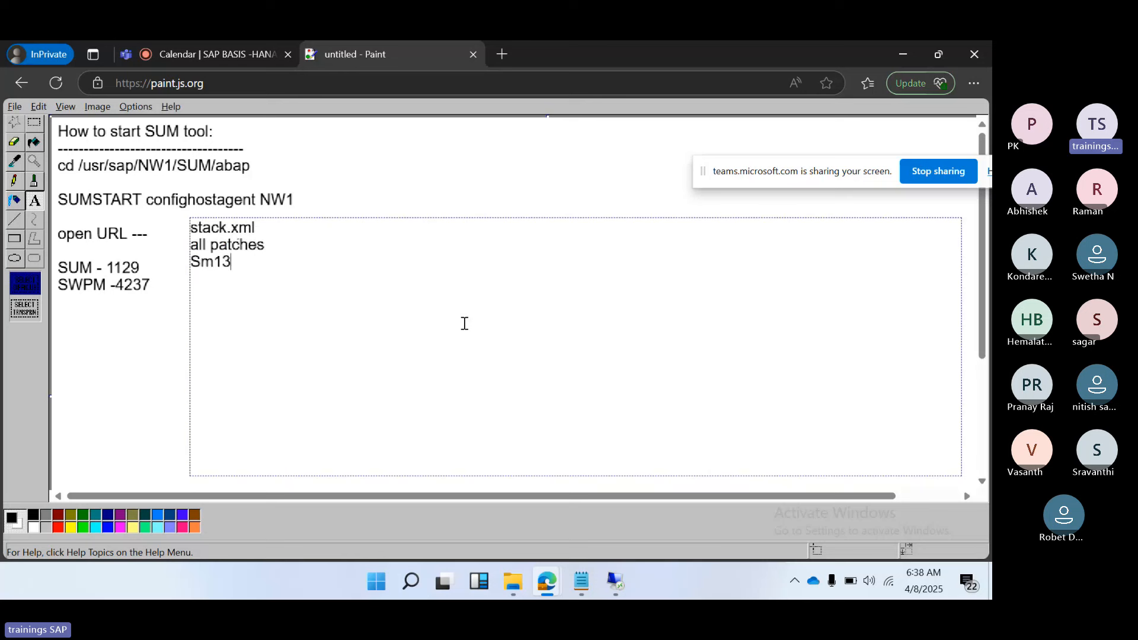
{"action": "type", "text": " - no failed update"}
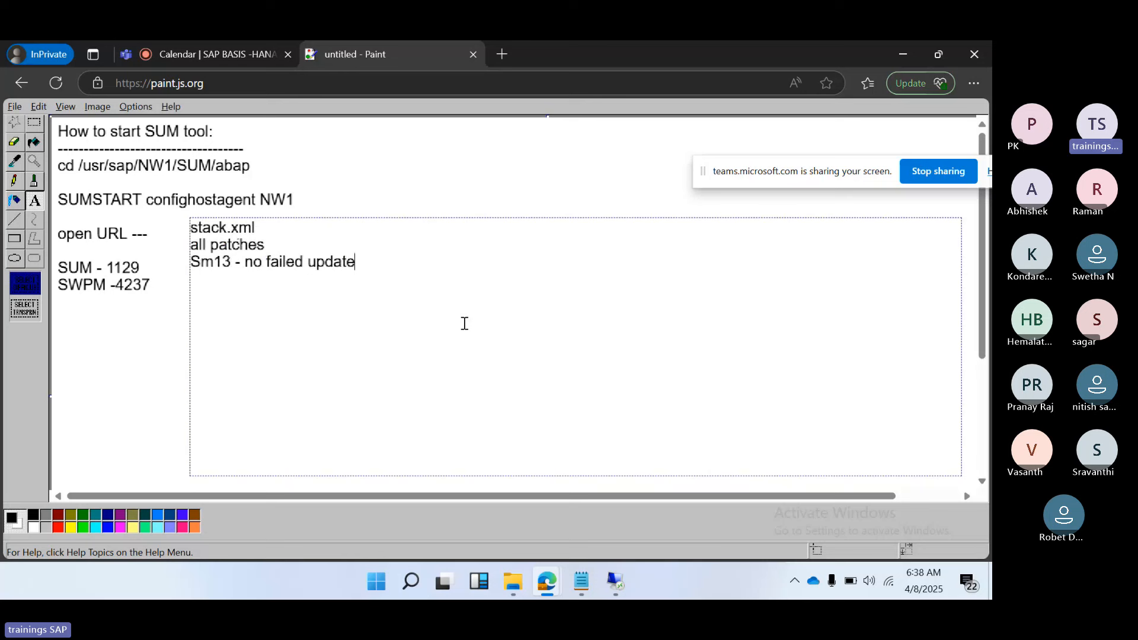
{"action": "type", "text": " records"}
{"action": "key", "text": "Return"}
Step: Add 'SMQ1-no failed MCEX queues', 'check unreleased or unlock space' and 'DB backup', then select all
{"action": "type", "text": "SMQ1"}
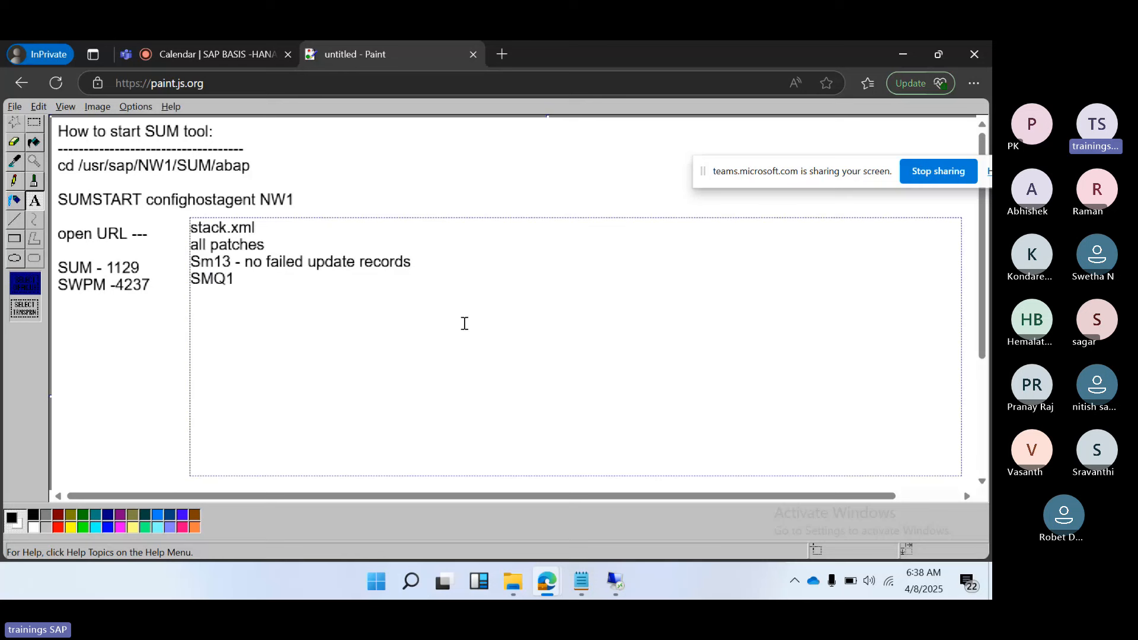
{"action": "type", "text": "-no failed"}
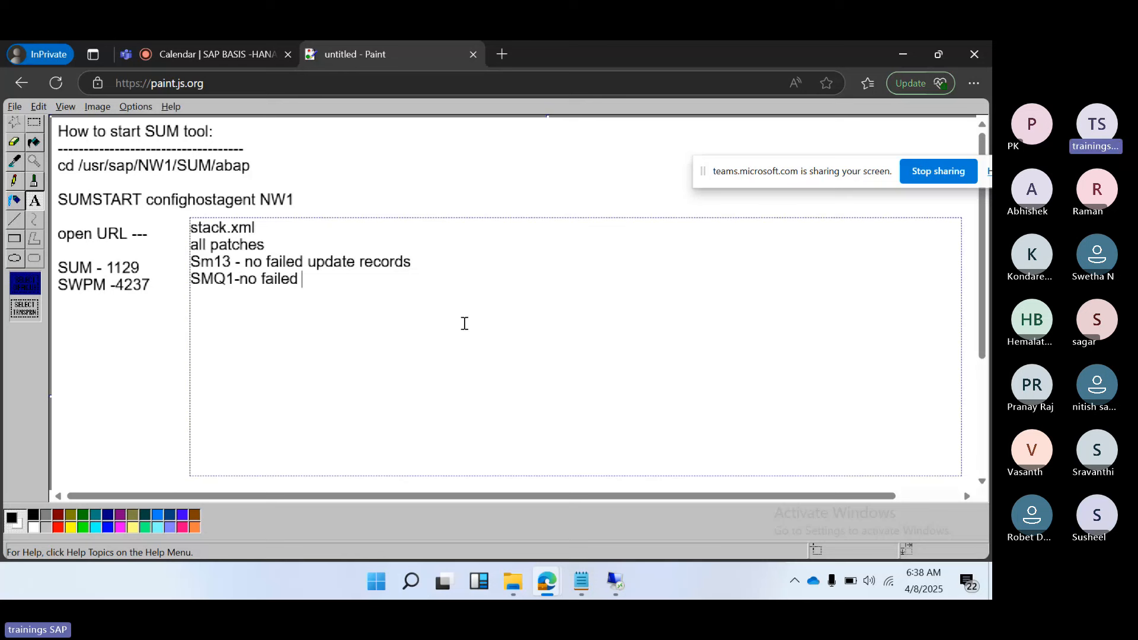
{"action": "type", "text": "MCEX queue"}
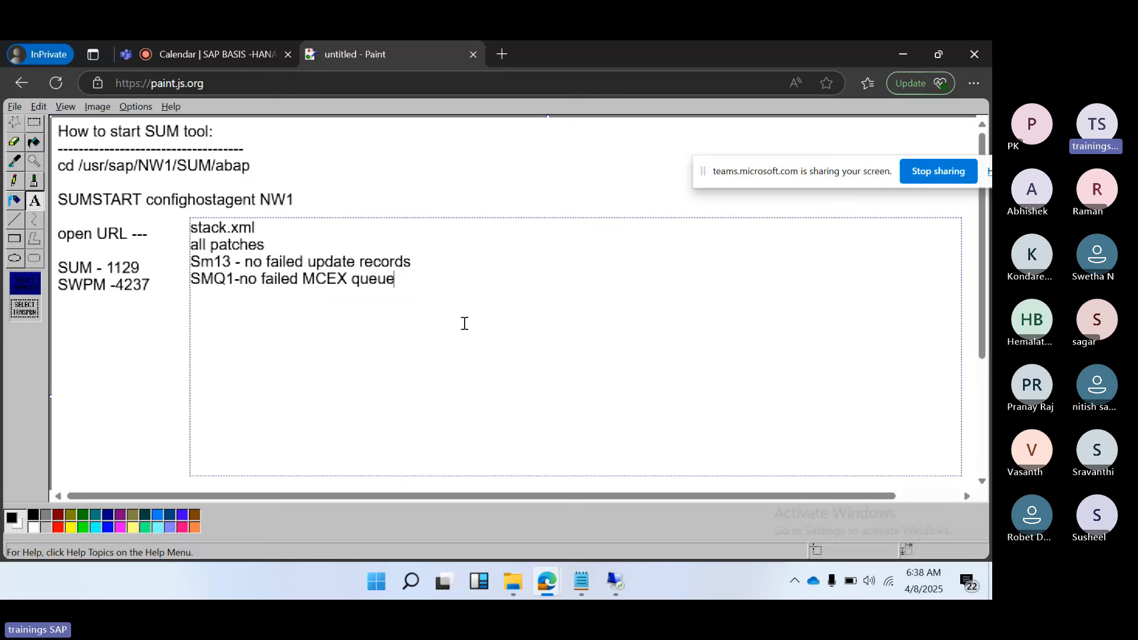
{"action": "type", "text": "s"}
{"action": "key", "text": "Return"}
{"action": "type", "text": "check unreleased"}
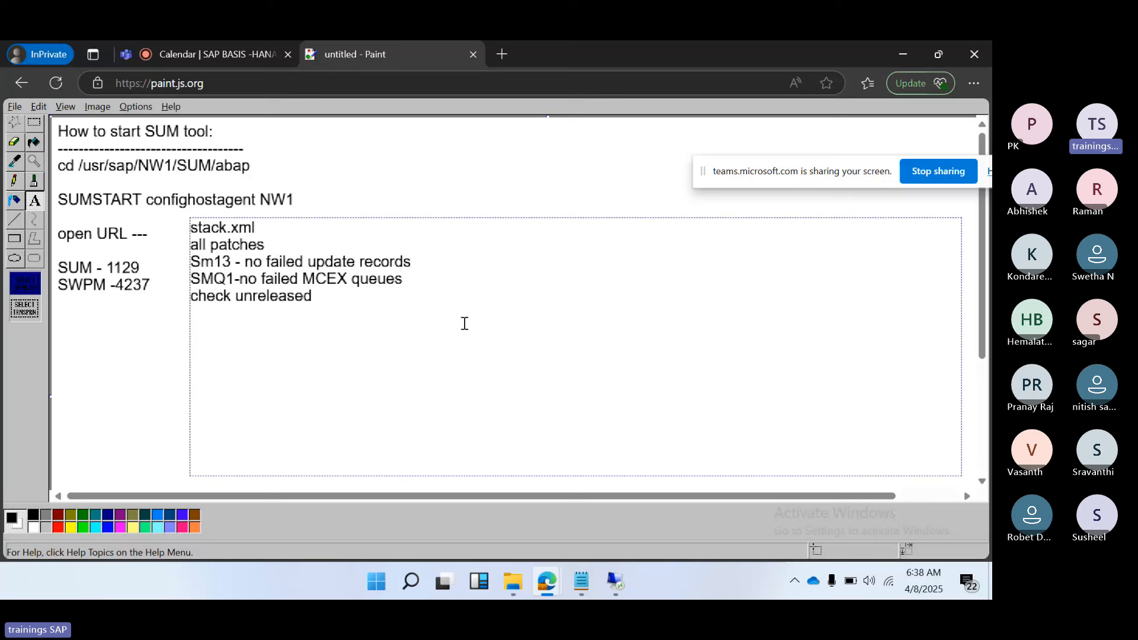
{"action": "type", "text": " or "}
{"action": "type", "text": "unlock "}
{"action": "type", "text": "space"}
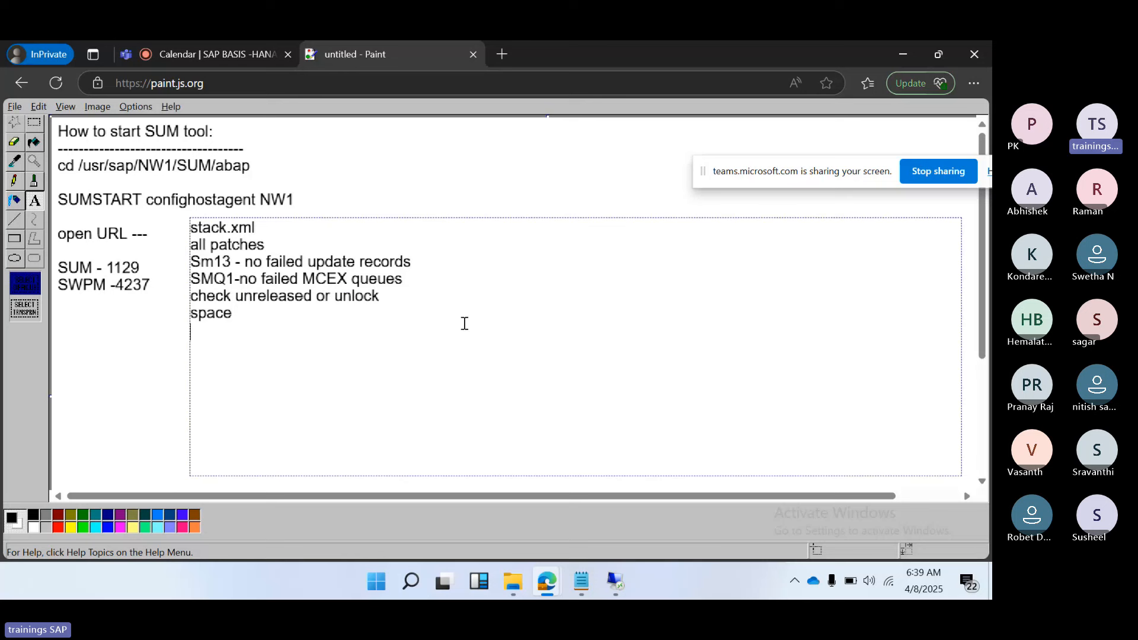
{"action": "type", "text": "DB backup"}
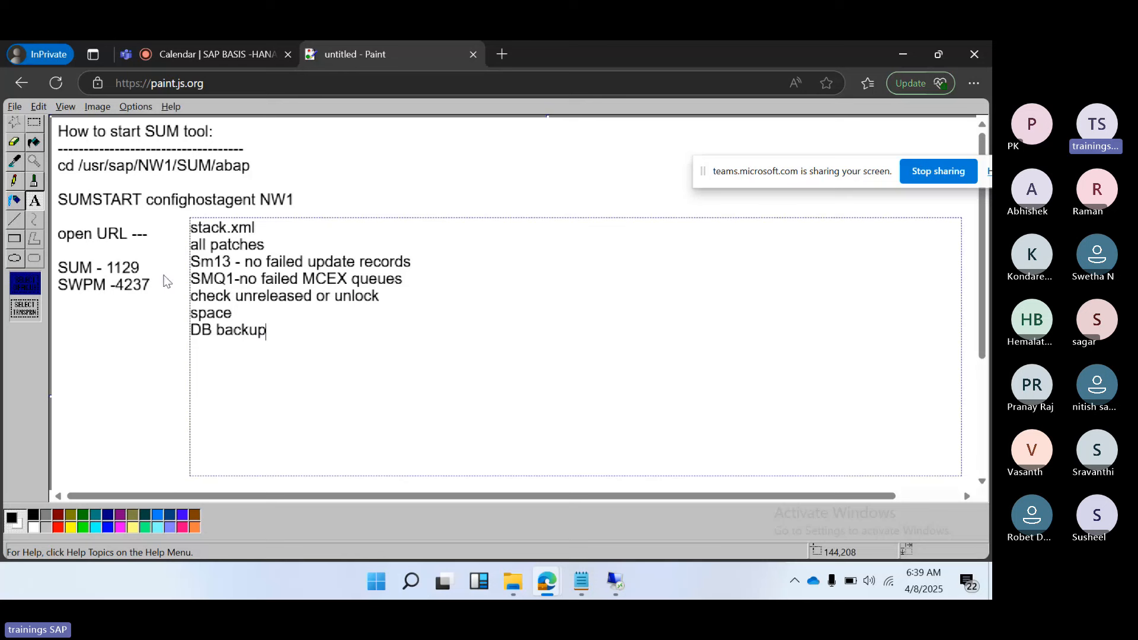
{"action": "key", "text": "ctrl+a"}
{"action": "key", "text": "Right"}
{"action": "key", "text": "ctrl+a"}
Step: Check the extraction progress on the kponline1 remote session, then minimise it
{"action": "left_click", "coordinate": [295, 340]}
{"action": "mouse_move", "coordinate": [619, 590]}
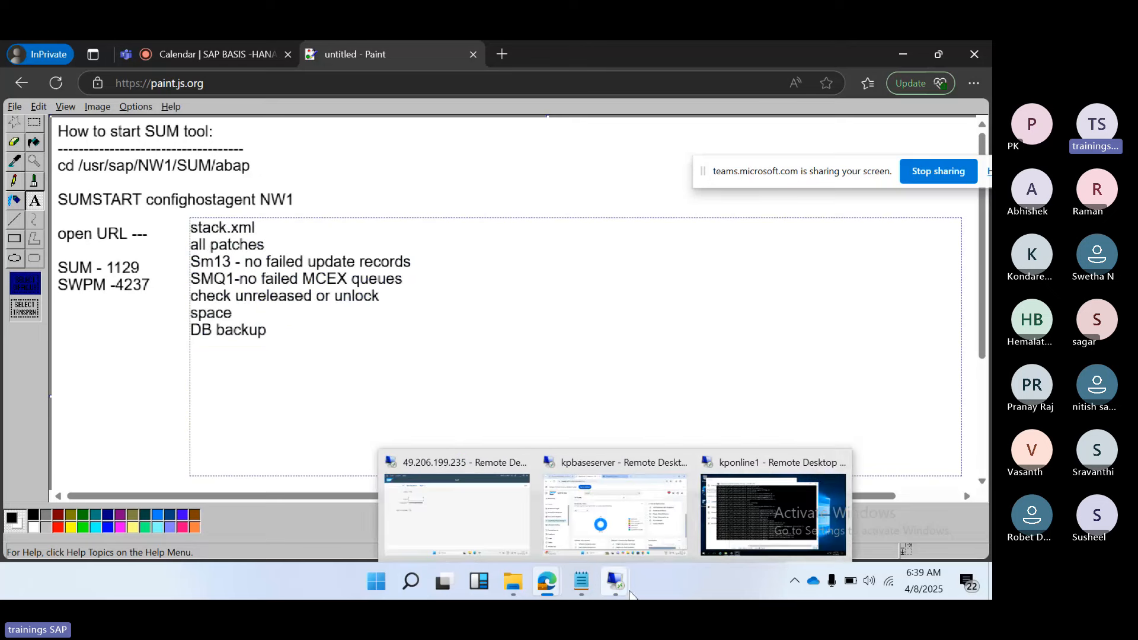
{"action": "left_click", "coordinate": [717, 517]}
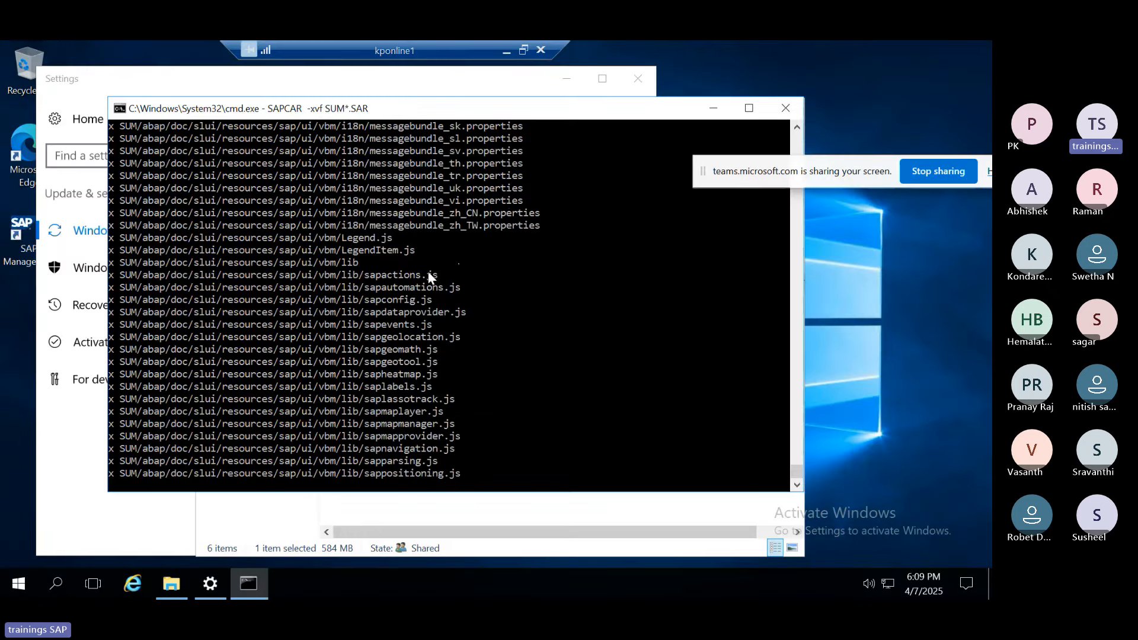
{"action": "left_click", "coordinate": [507, 50]}
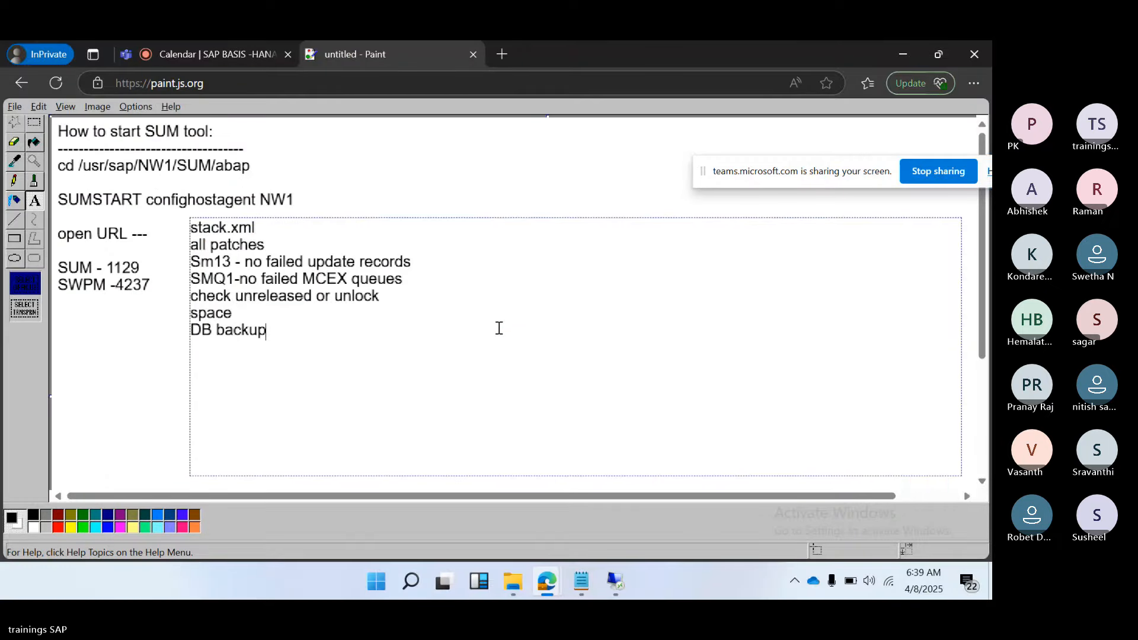
Step: Back in the paint.js notes, commit the checklist text and select the Rectangle tool
{"action": "left_click", "coordinate": [245, 44]}
{"action": "left_click", "coordinate": [361, 52]}
{"action": "left_click", "coordinate": [85, 375]}
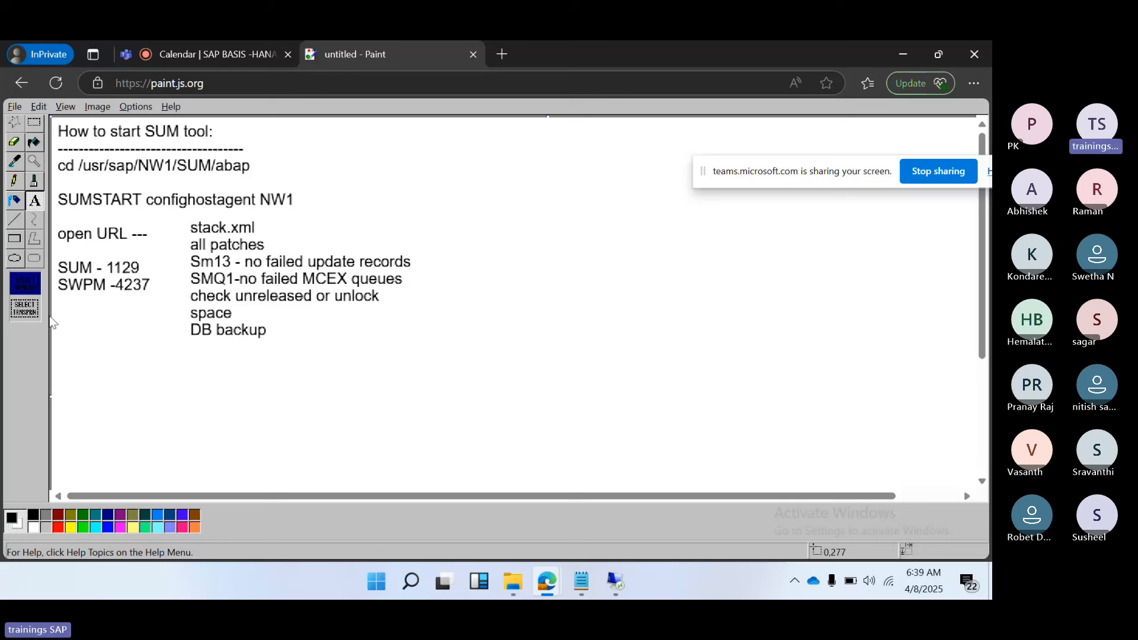
{"action": "left_click", "coordinate": [15, 240]}
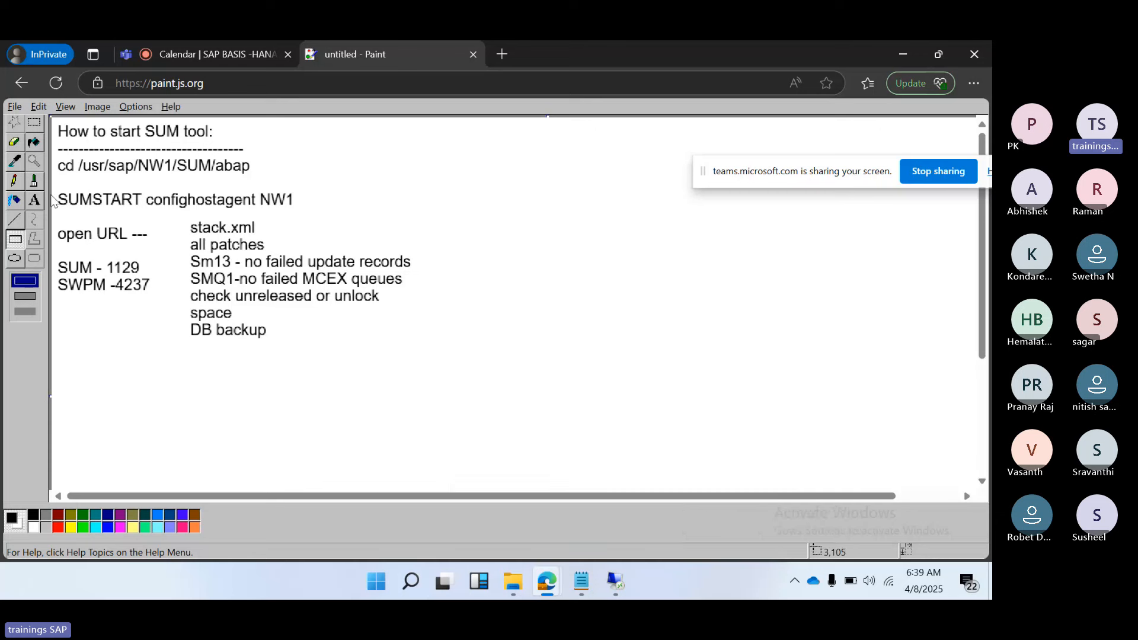
Step: Draw five small boxes around a larger central hub box on the canvas
{"action": "left_click_drag", "start_coordinate": [505, 165], "coordinate": [586, 233]}
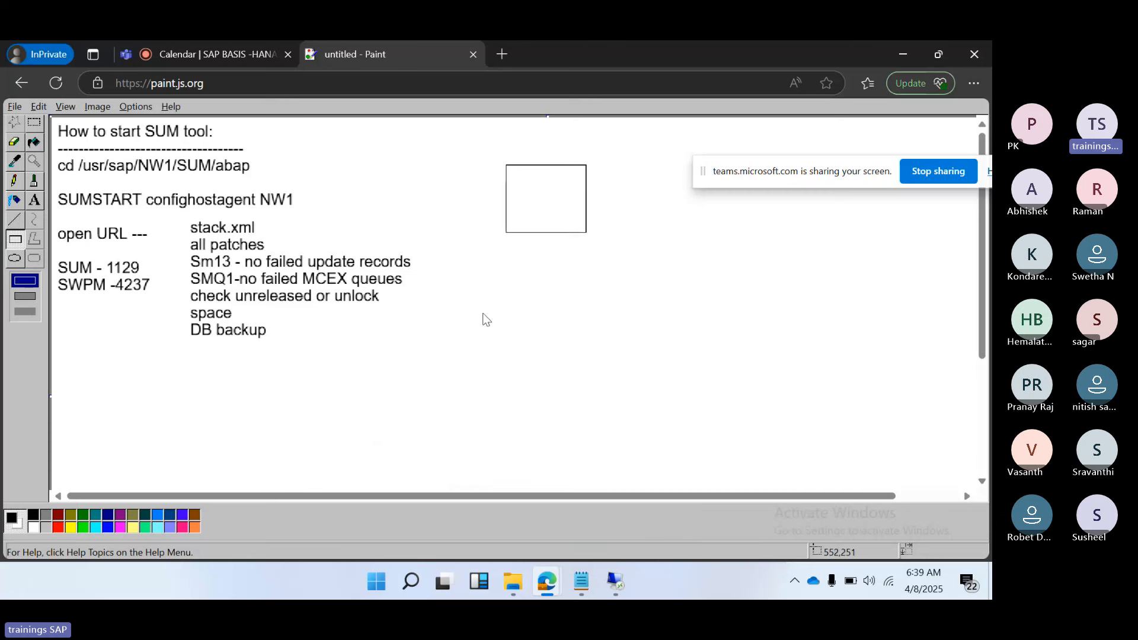
{"action": "left_click_drag", "start_coordinate": [479, 312], "coordinate": [542, 353]}
{"action": "left_click_drag", "start_coordinate": [555, 428], "coordinate": [595, 471]}
{"action": "left_click_drag", "start_coordinate": [783, 444], "coordinate": [847, 482]}
{"action": "left_click_drag", "start_coordinate": [916, 350], "coordinate": [955, 374]}
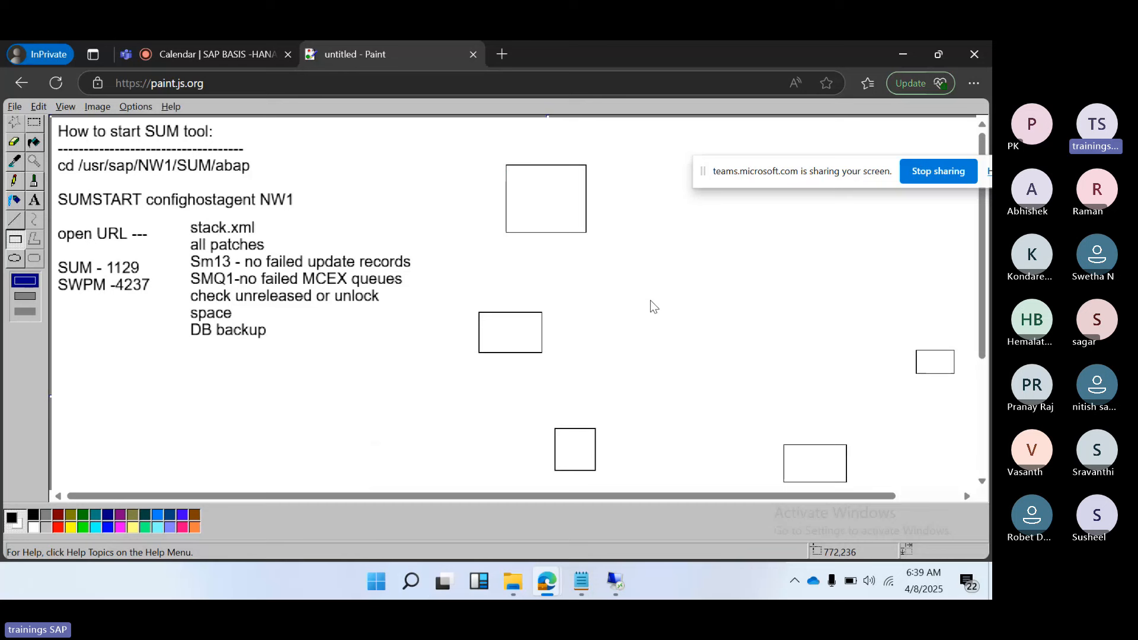
{"action": "left_click_drag", "start_coordinate": [699, 265], "coordinate": [771, 336]}
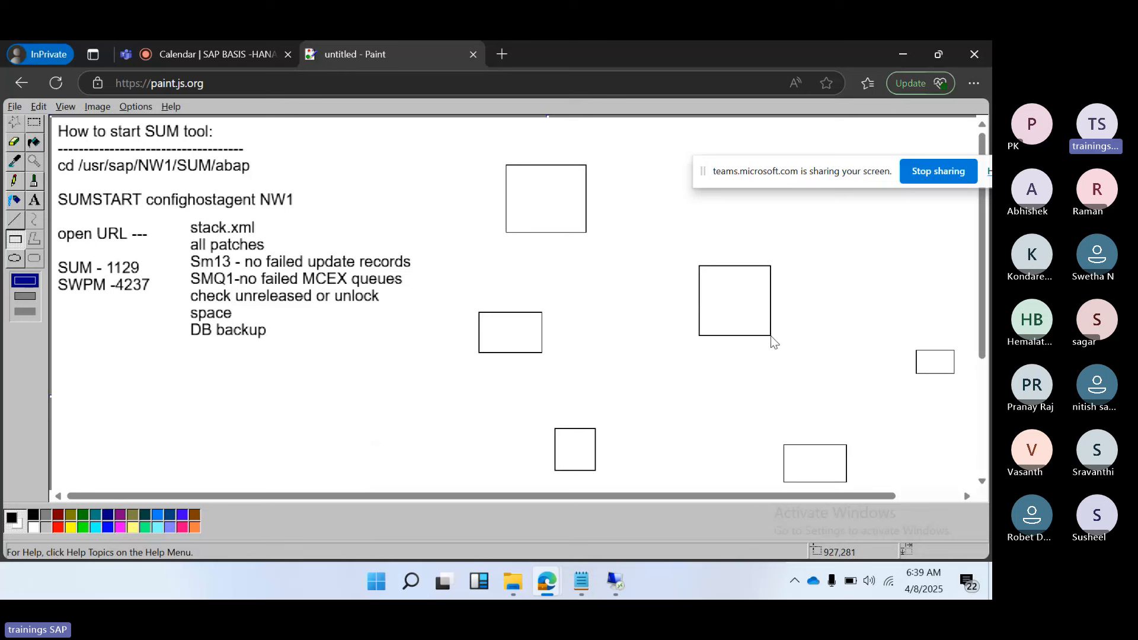
Step: Draw straight lines connecting each of the five boxes to the central hub box
{"action": "left_click", "coordinate": [14, 219]}
{"action": "left_click_drag", "start_coordinate": [550, 199], "coordinate": [718, 310]}
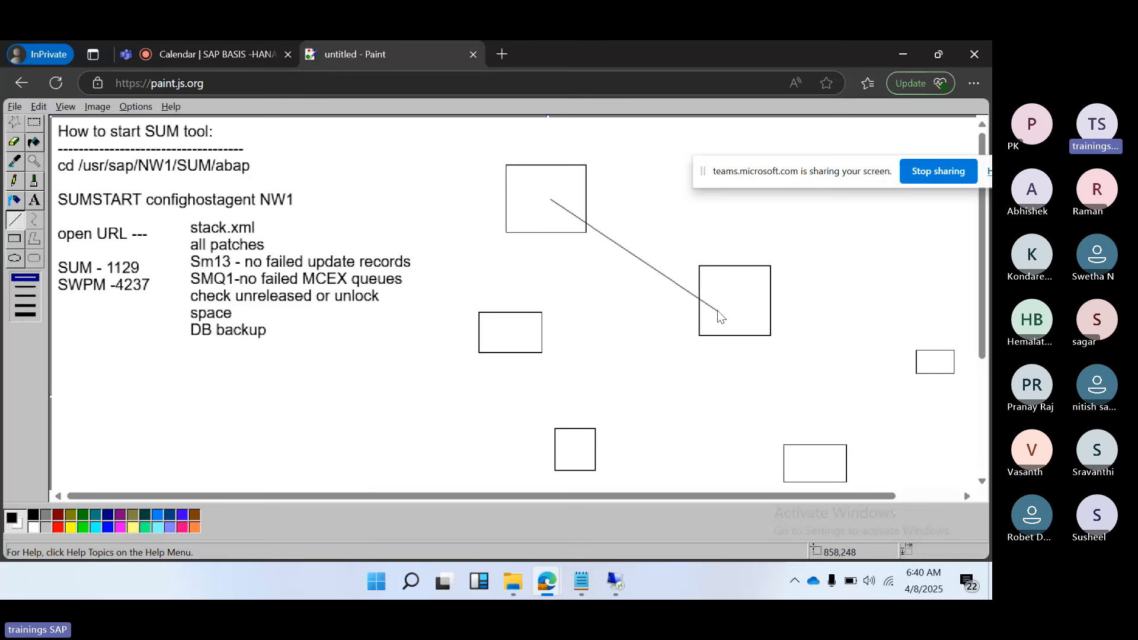
{"action": "left_click_drag", "start_coordinate": [491, 327], "coordinate": [736, 326]}
{"action": "left_click_drag", "start_coordinate": [570, 438], "coordinate": [718, 327]}
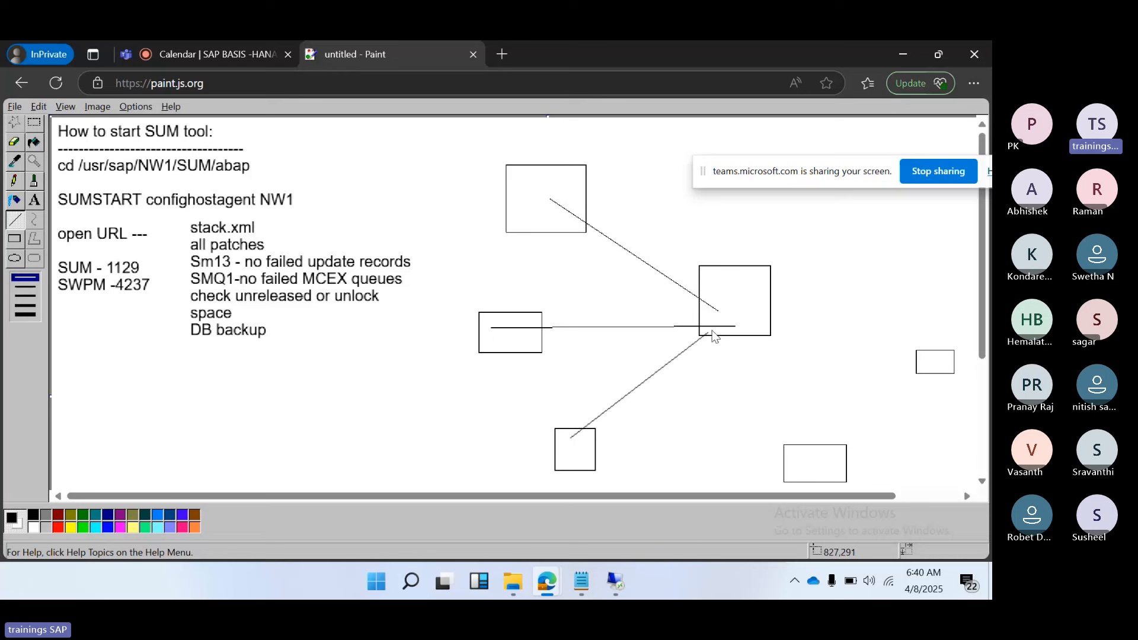
{"action": "left_click_drag", "start_coordinate": [803, 464], "coordinate": [728, 324]}
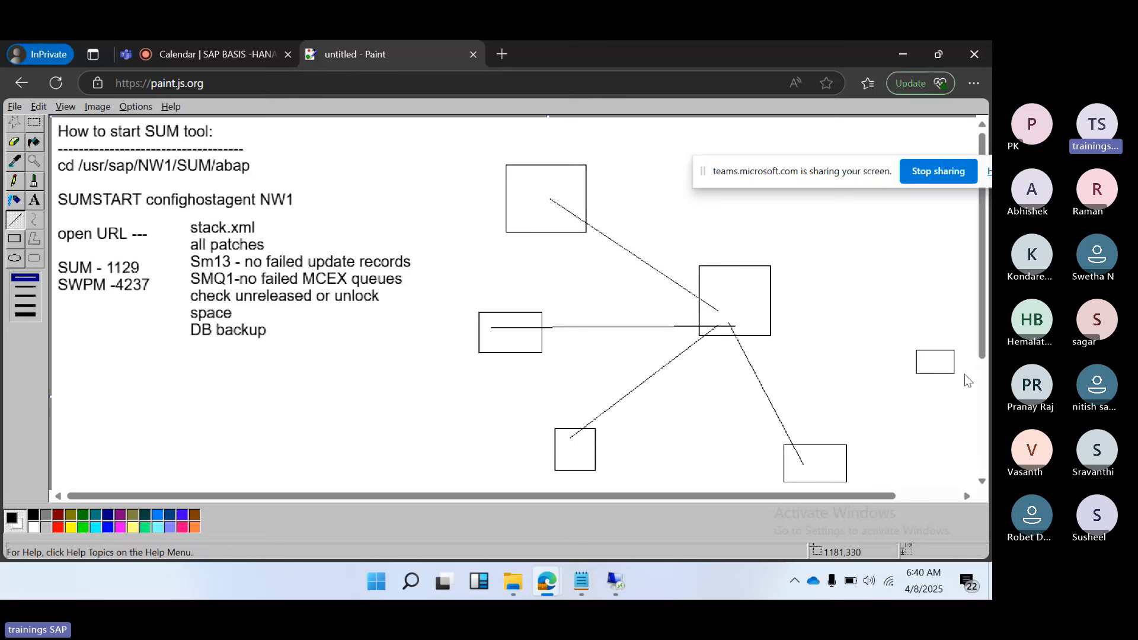
{"action": "left_click_drag", "start_coordinate": [940, 367], "coordinate": [760, 341]}
{"action": "key", "text": "ctrl+z"}
{"action": "left_click_drag", "start_coordinate": [940, 367], "coordinate": [705, 310]}
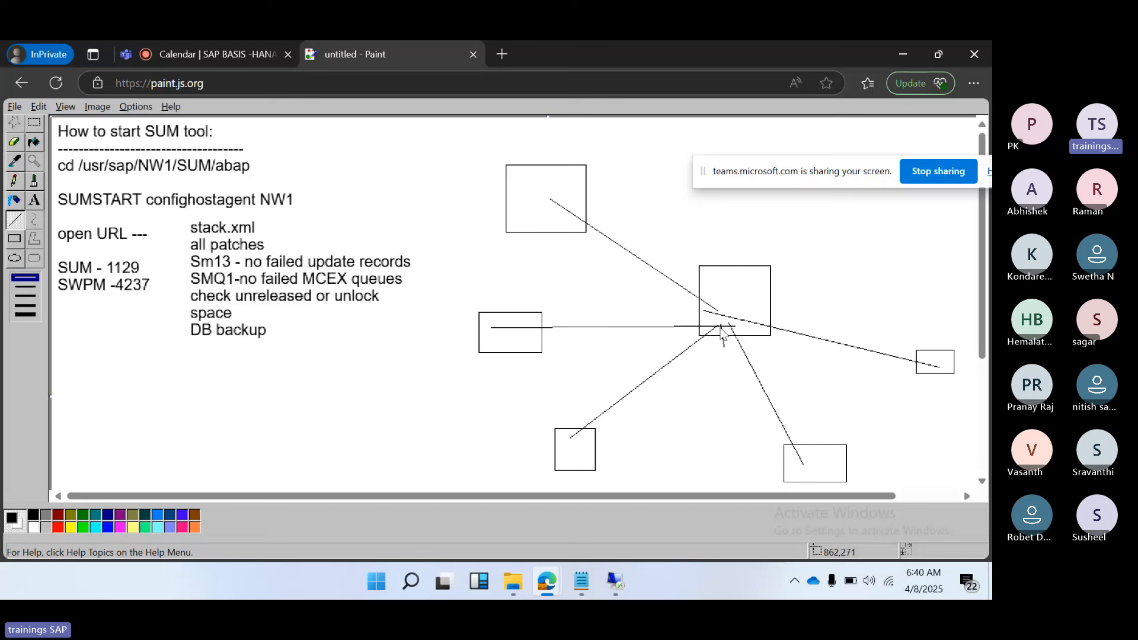
Step: Bring up the kponline1 session and minimise Settings to watch the SAPCAR extraction
{"action": "left_click", "coordinate": [622, 583]}
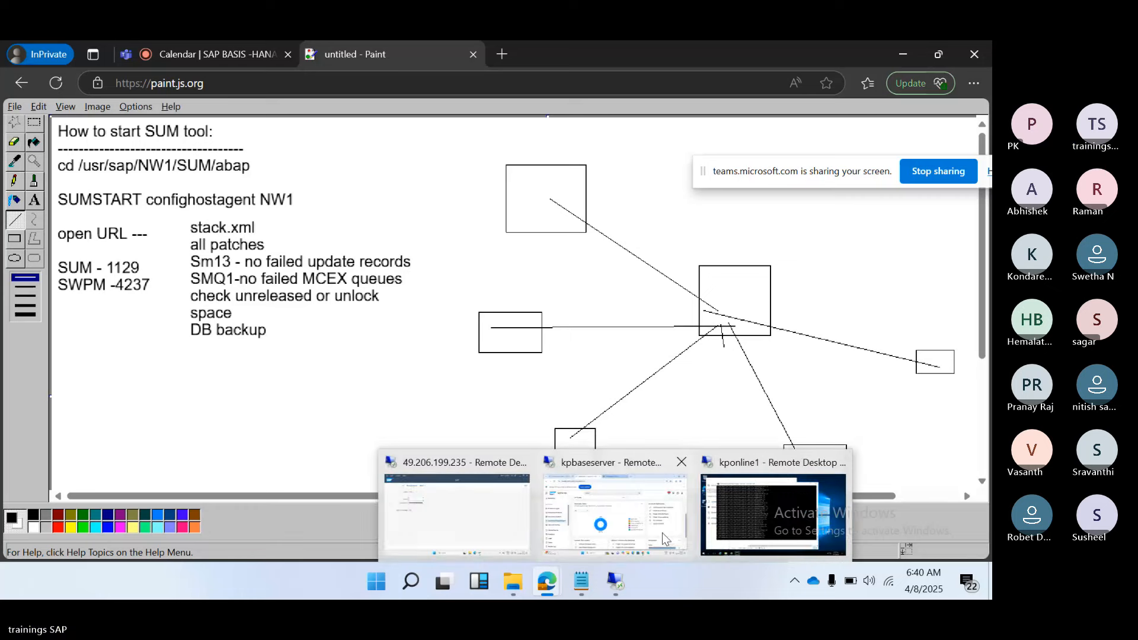
{"action": "left_click", "coordinate": [770, 513]}
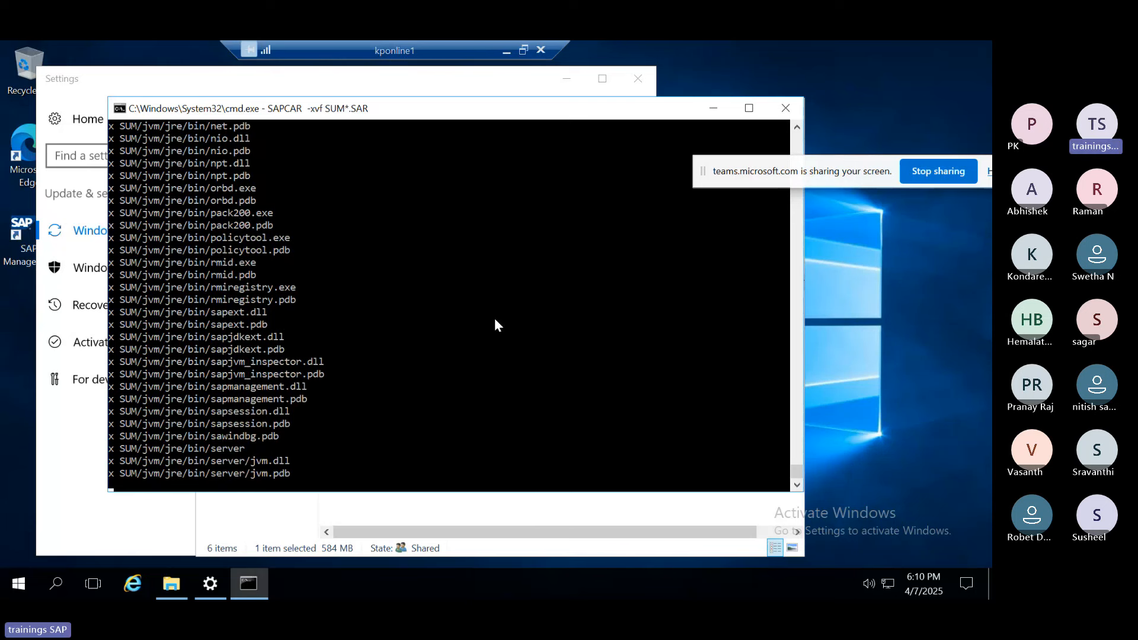
{"action": "left_click", "coordinate": [211, 584]}
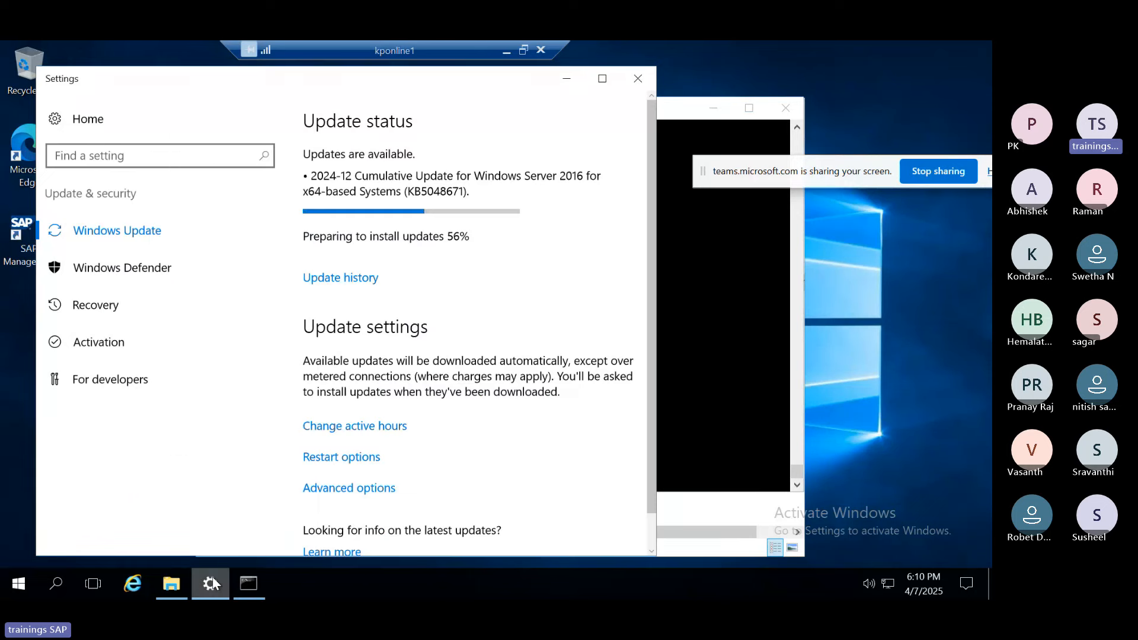
{"action": "left_click", "coordinate": [212, 583]}
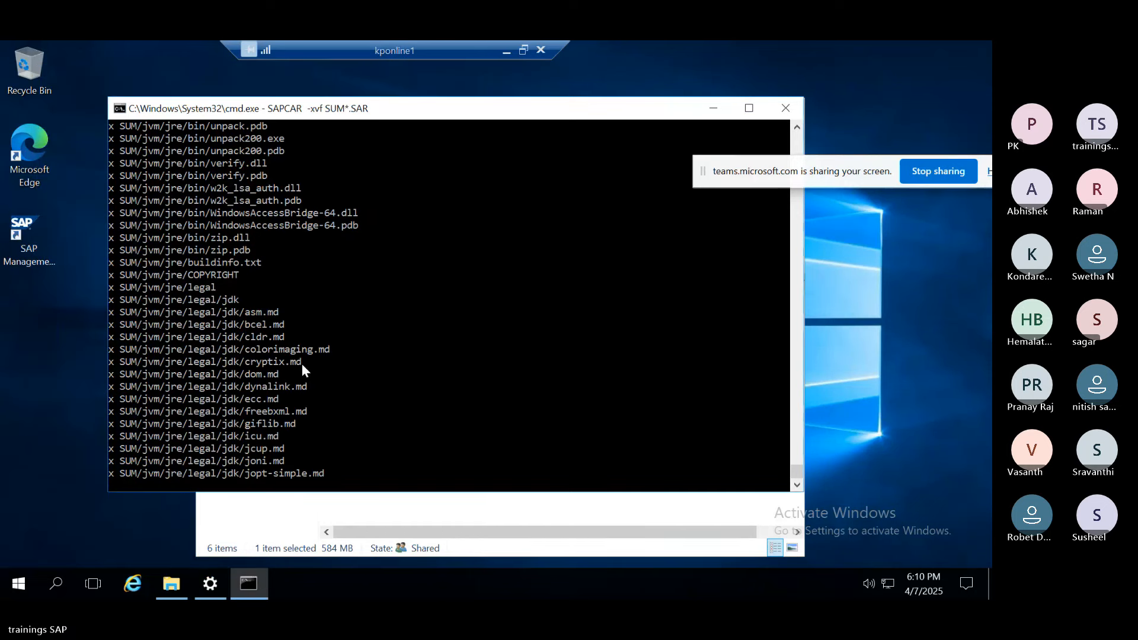
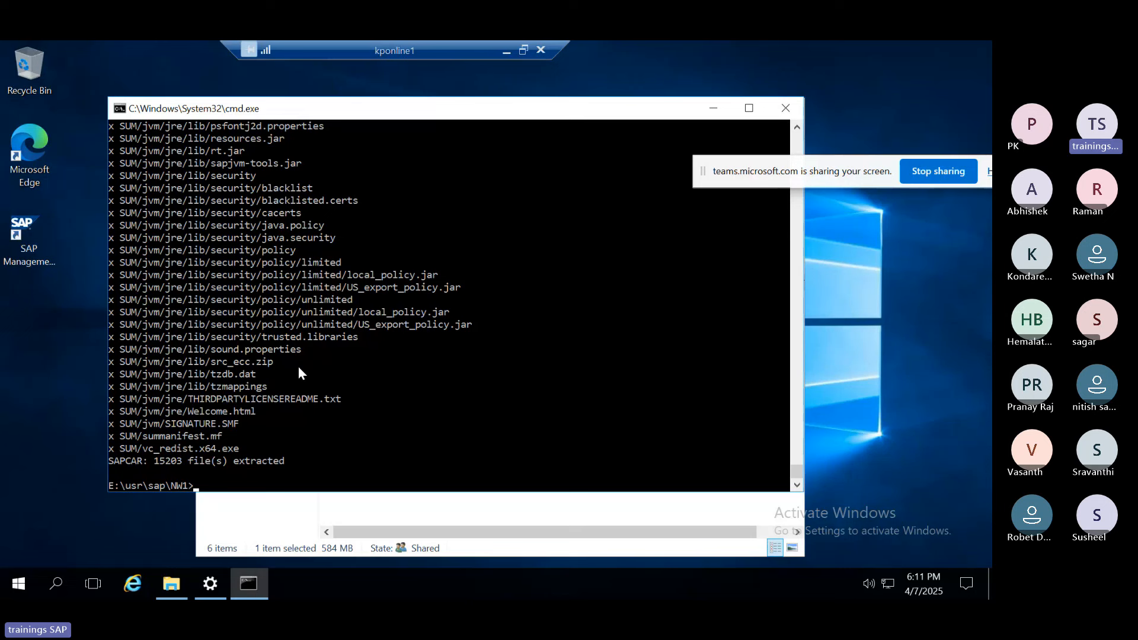
Step: Close the finished SAPCAR console and permanently delete SUM20SP20_8-80002458.SAR from E:\usr\sap\NW1
{"action": "left_click_drag", "start_coordinate": [153, 460], "coordinate": [353, 463]}
{"action": "left_click", "coordinate": [787, 106]}
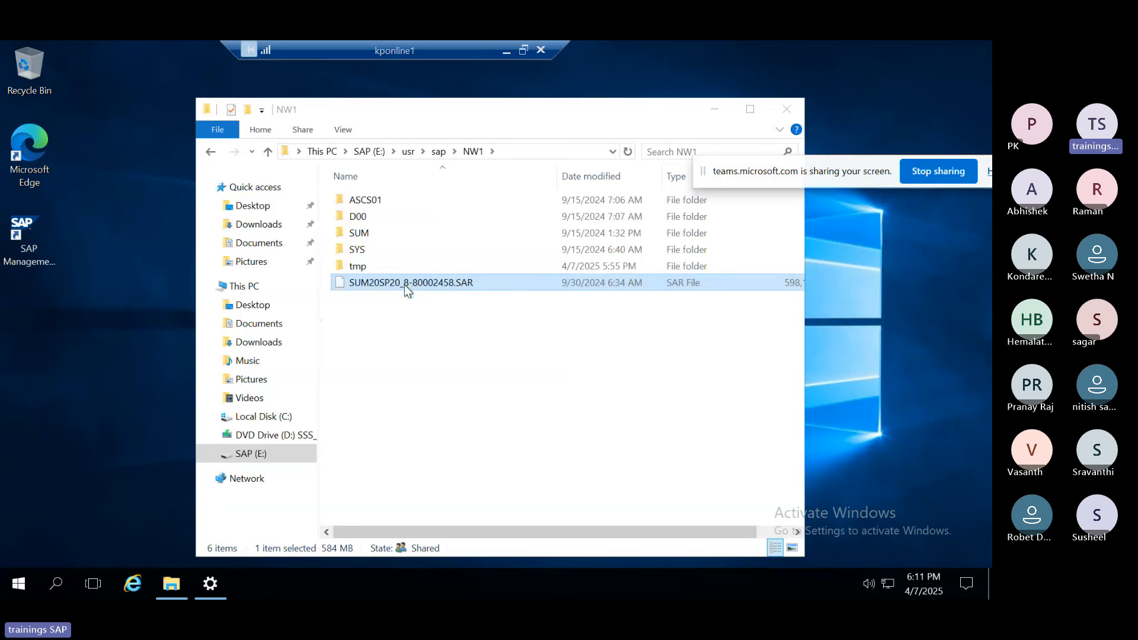
{"action": "left_click", "coordinate": [359, 266]}
{"action": "left_click", "coordinate": [370, 283]}
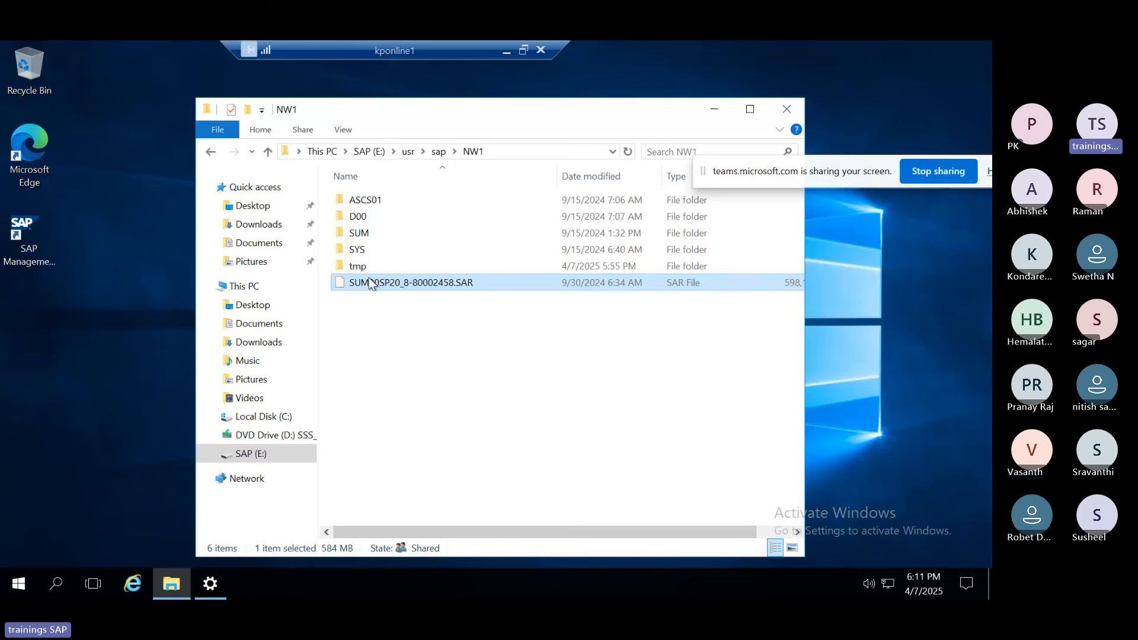
{"action": "key", "text": "shift+Delete"}
{"action": "left_click", "coordinate": [553, 362]}
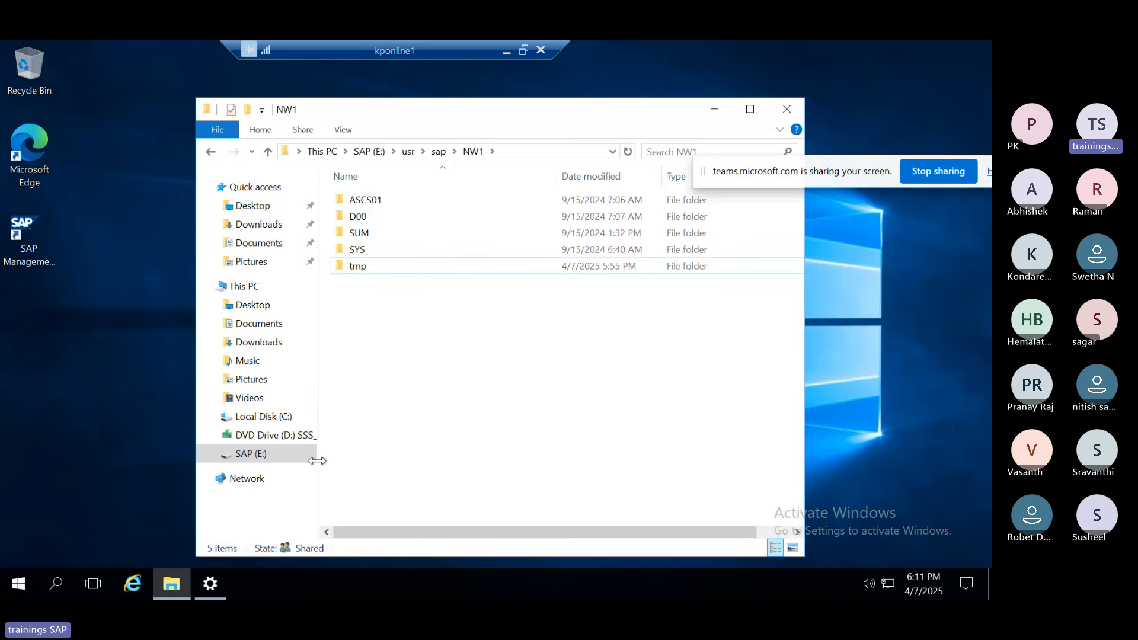
{"action": "left_click", "coordinate": [58, 583]}
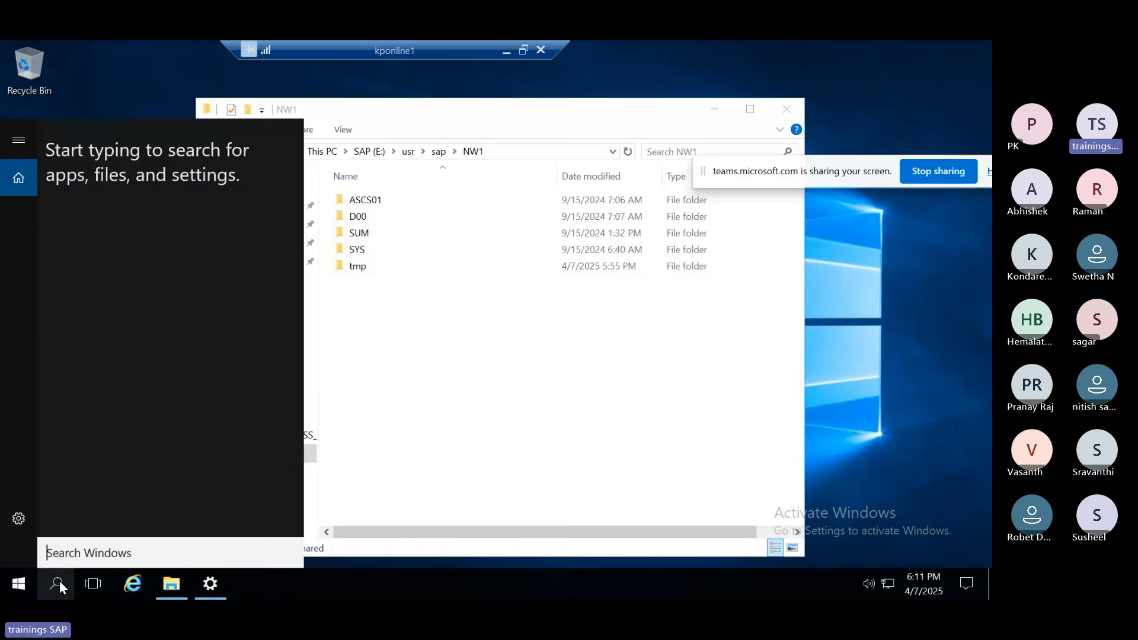
Step: Launch Command Prompt as administrator from Windows search
{"action": "type", "text": "cmd"}
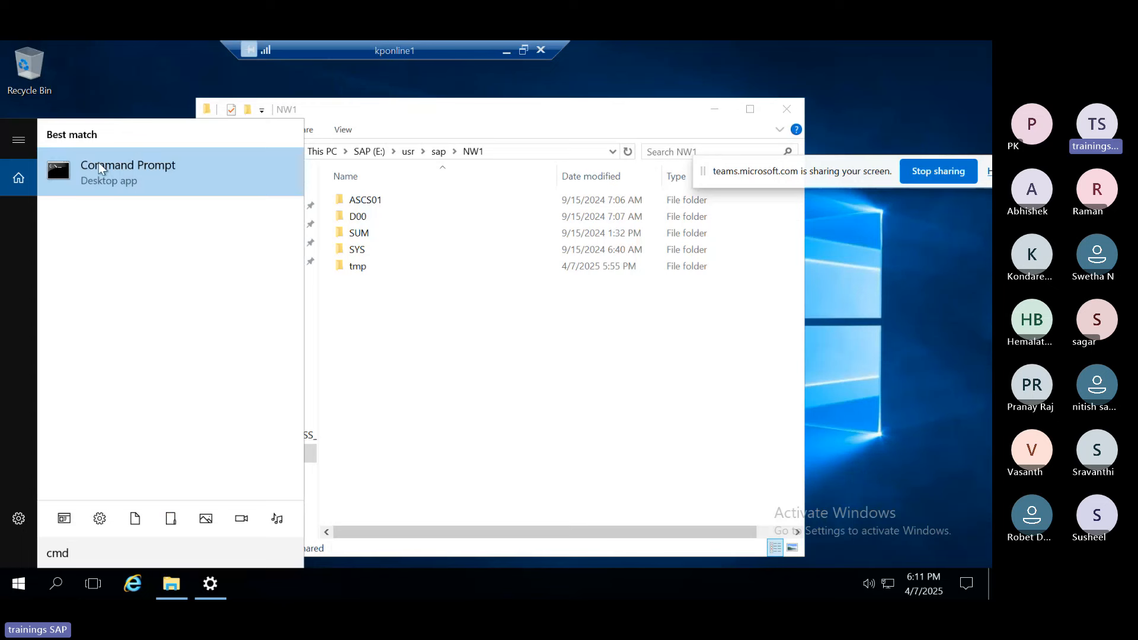
{"action": "right_click", "coordinate": [99, 162]}
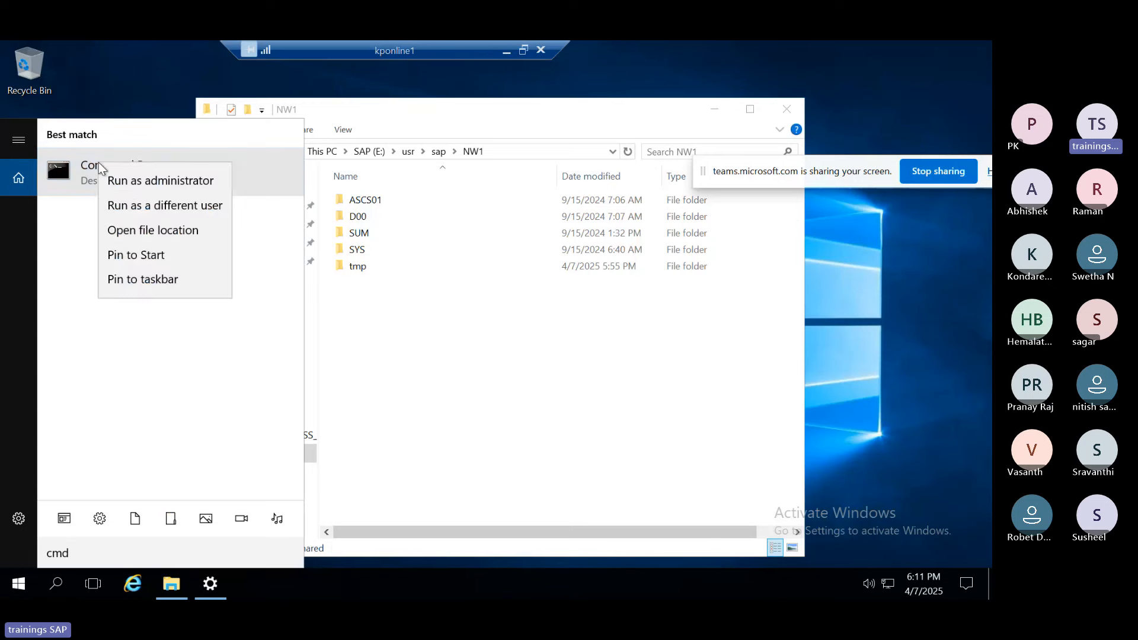
{"action": "left_click", "coordinate": [127, 186]}
{"action": "left_click", "coordinate": [390, 412]}
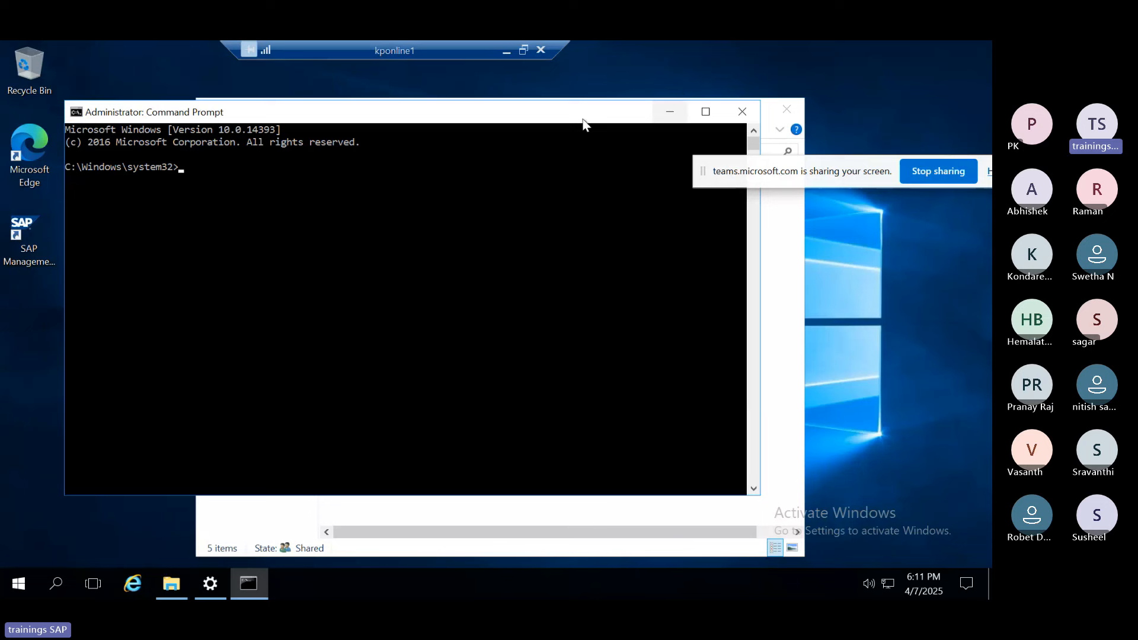
Step: Navigate File Explorer into NW1\SUM\abap and copy that folder path
{"action": "left_click_drag", "start_coordinate": [582, 119], "coordinate": [581, 195]}
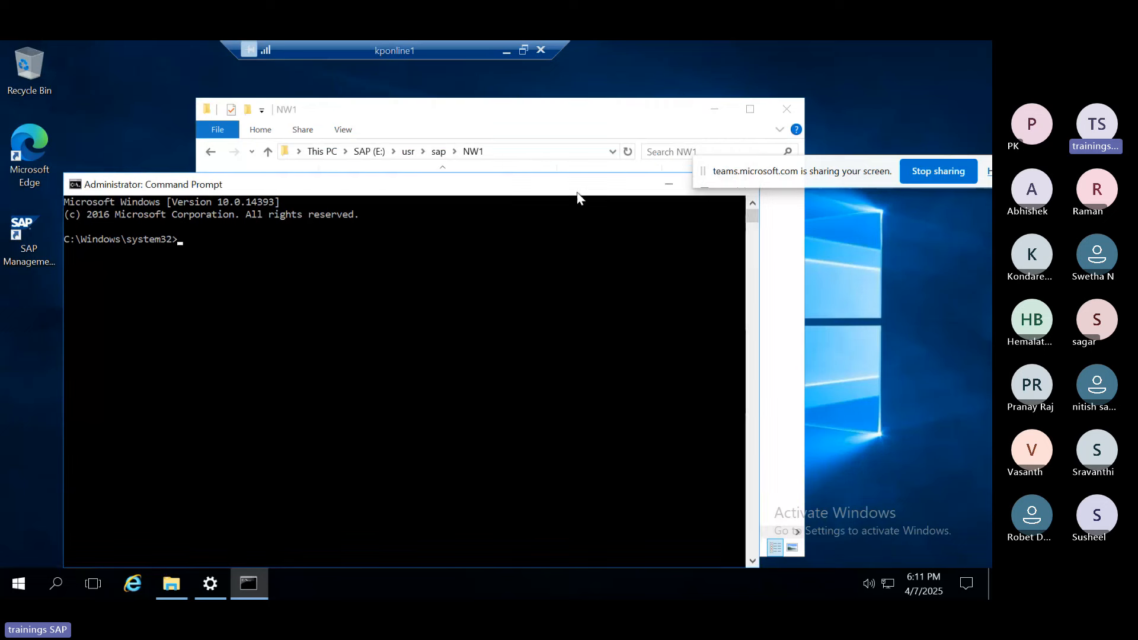
{"action": "left_click", "coordinate": [524, 152]}
{"action": "double_click", "coordinate": [364, 230]}
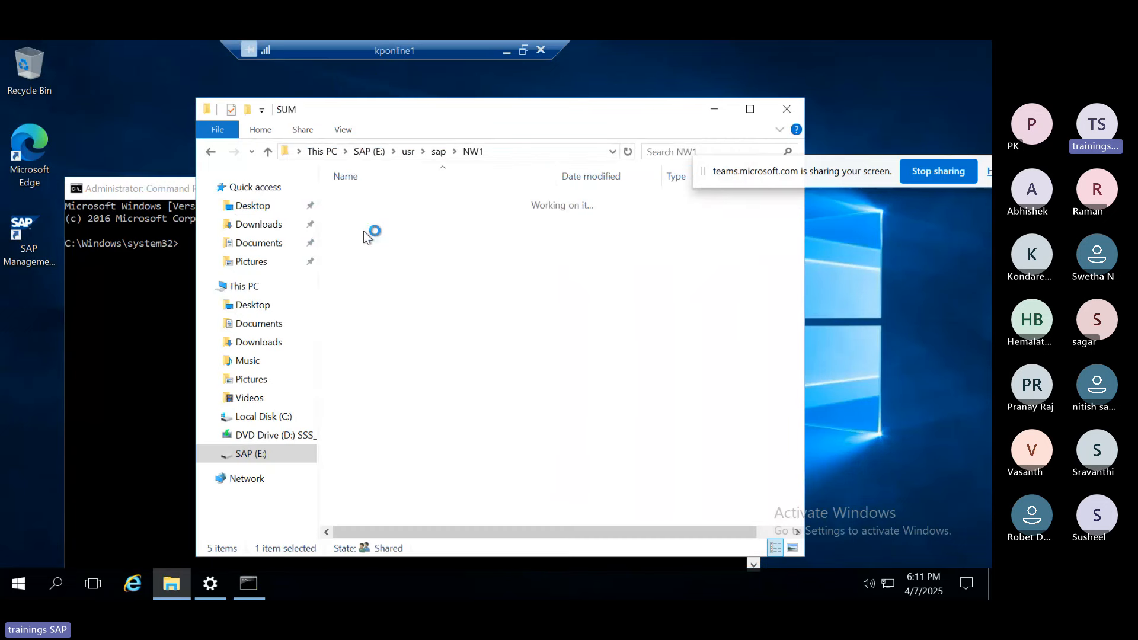
{"action": "left_click", "coordinate": [362, 205]}
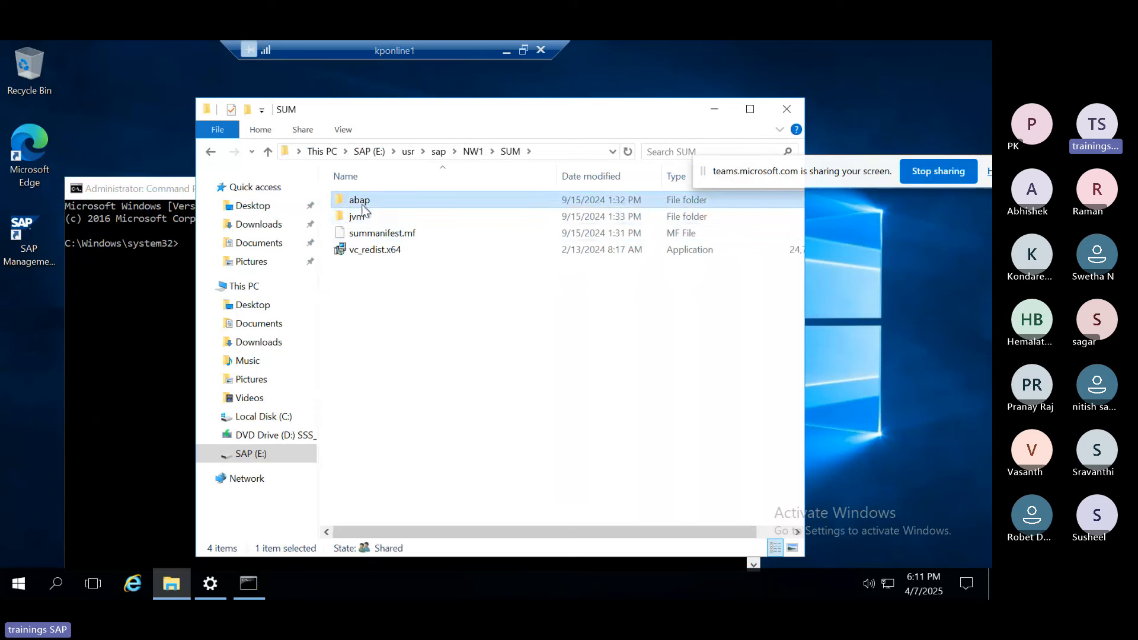
{"action": "double_click", "coordinate": [362, 206]}
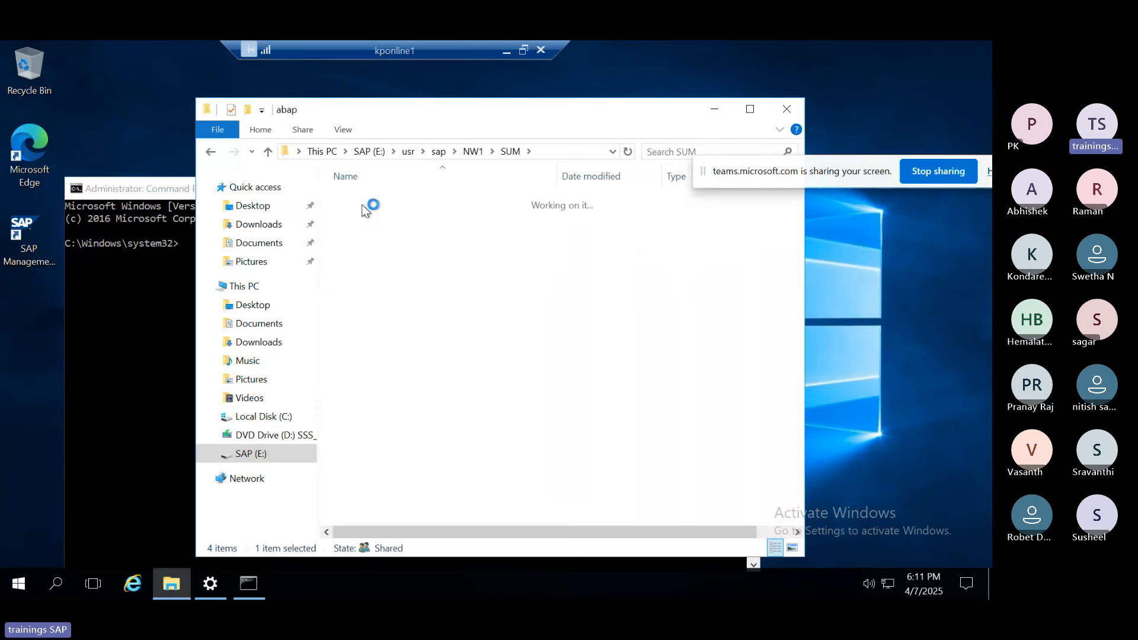
{"action": "left_click", "coordinate": [582, 151]}
Step: Switch to E:, cd into E:\usr\sap\NW1\SUM\abap and run SUMSTART confighostagent NW1
{"action": "left_click", "coordinate": [86, 325]}
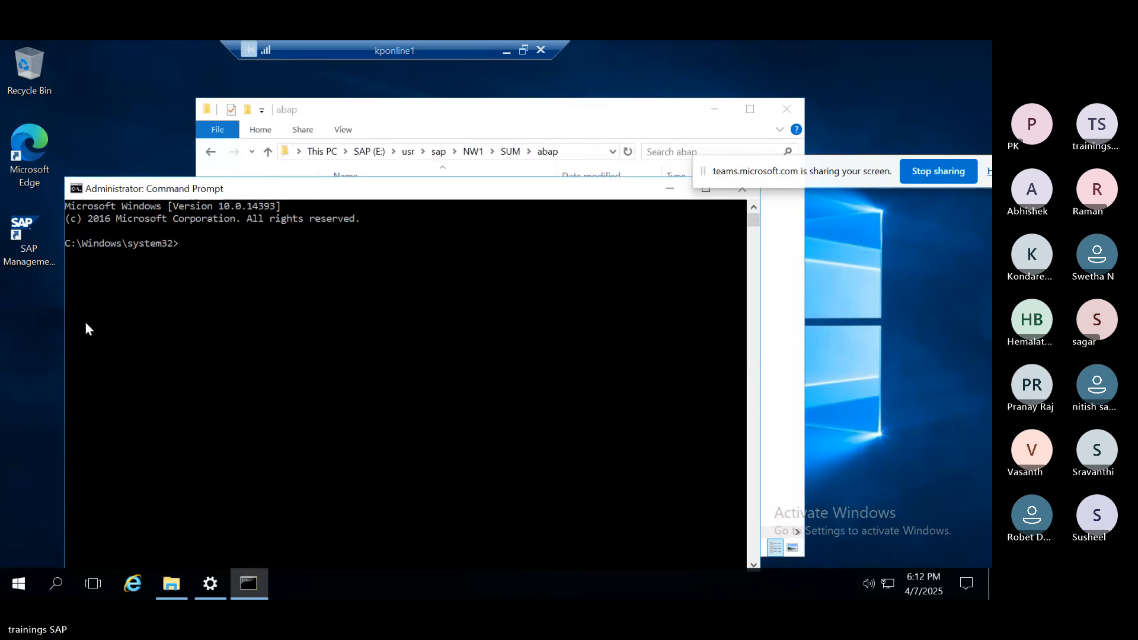
{"action": "type", "text": "E:"}
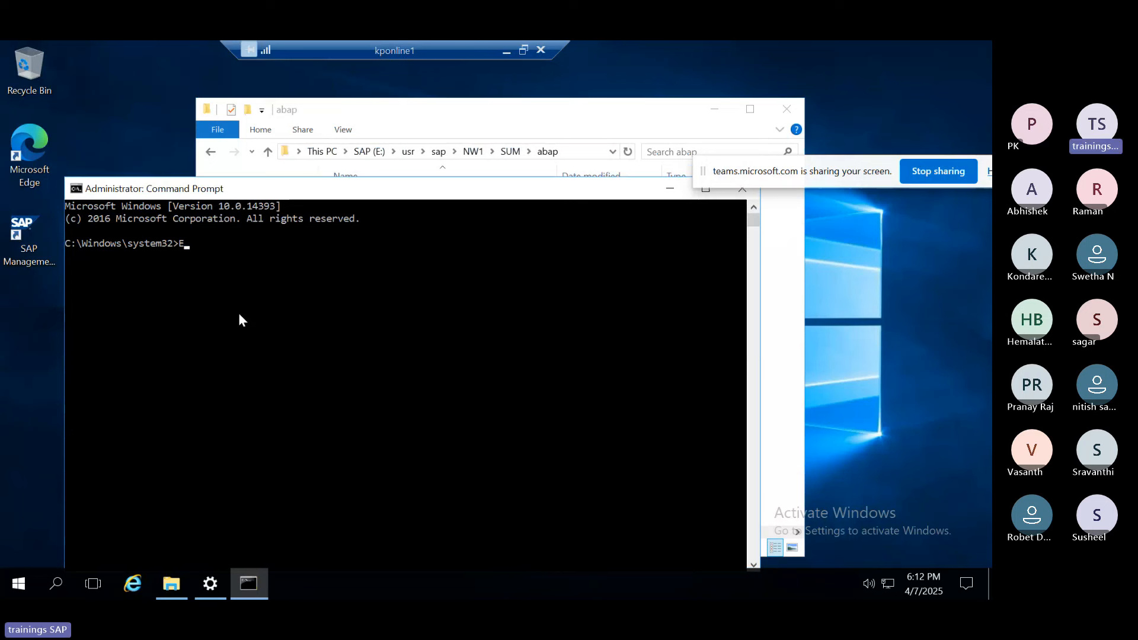
{"action": "key", "text": "Return"}
{"action": "type", "text": "cd"}
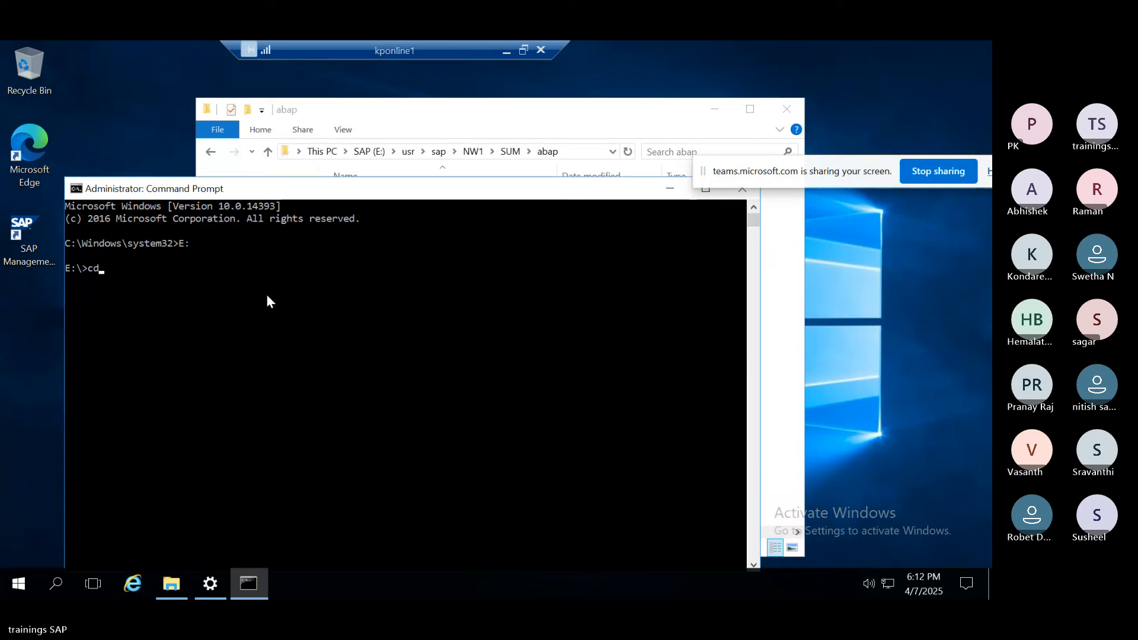
{"action": "type", "text": "E:\\usr\\sap\\NW1\\SUM\\abap"}
{"action": "key", "text": "Return"}
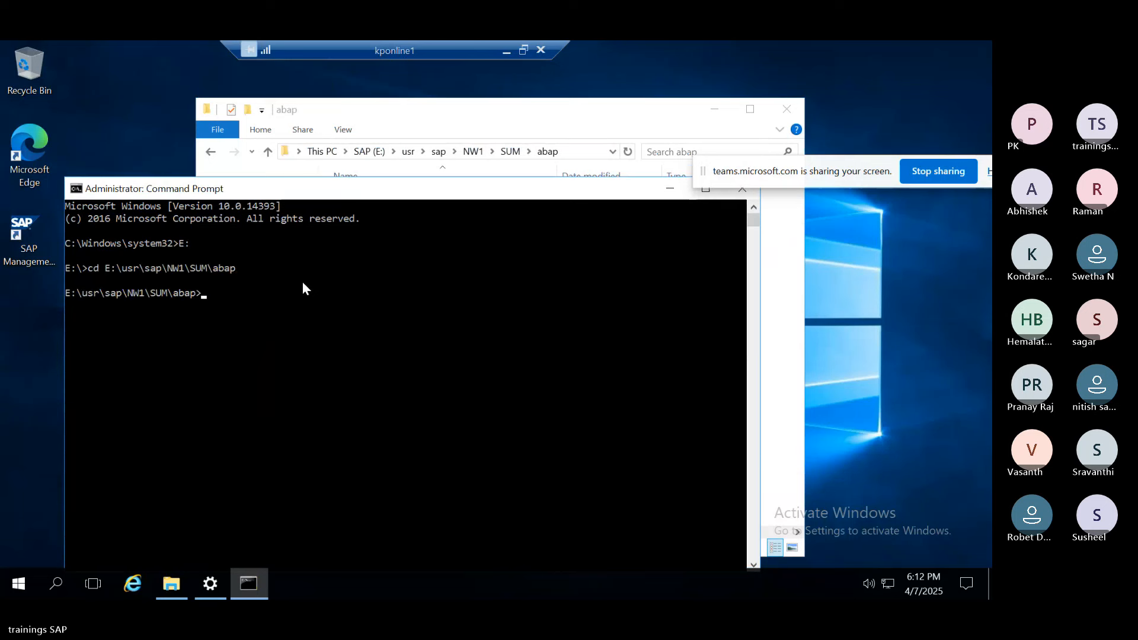
{"action": "type", "text": "SUMSTART "}
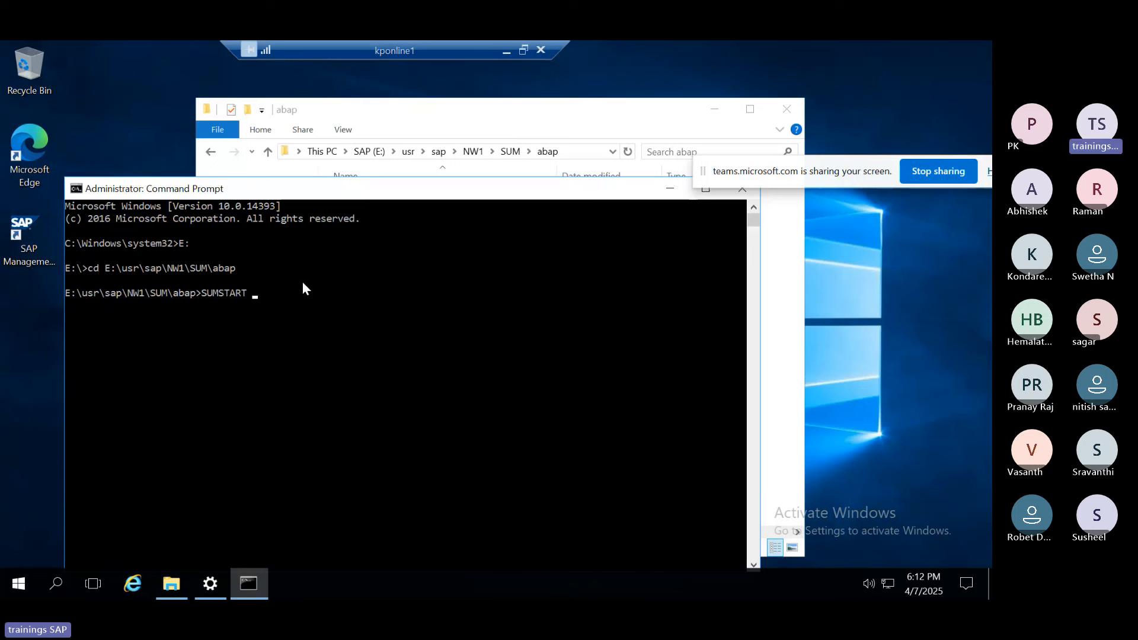
{"action": "type", "text": "confighostagent NW1"}
{"action": "key", "text": "Return"}
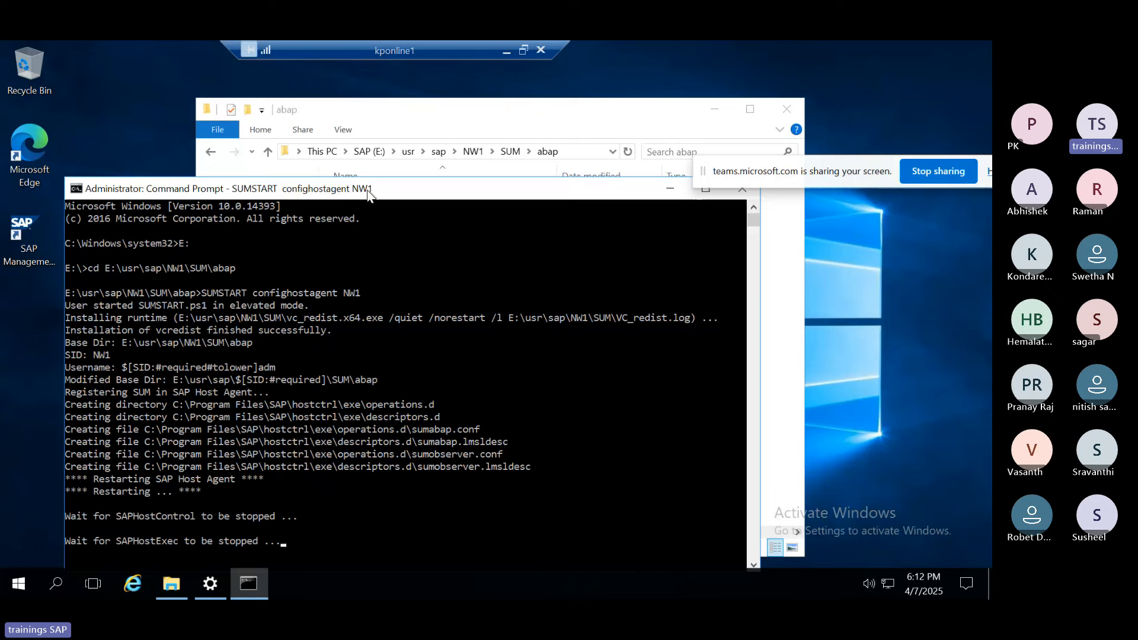
{"action": "left_click_drag", "start_coordinate": [367, 192], "coordinate": [373, 102]}
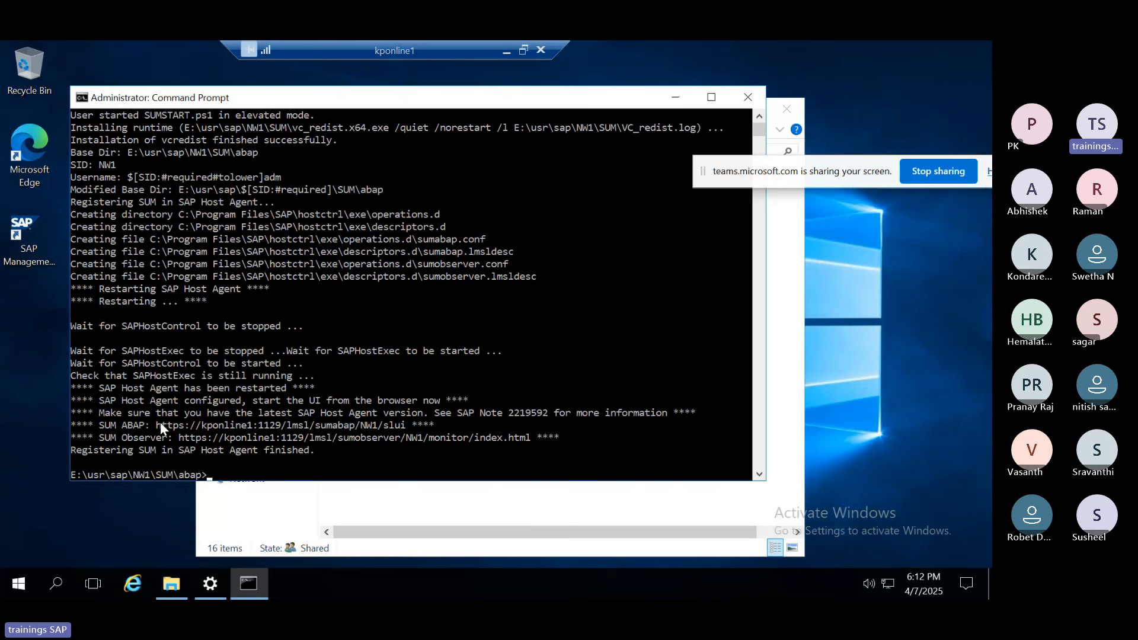
{"action": "left_click_drag", "start_coordinate": [157, 425], "coordinate": [405, 425]}
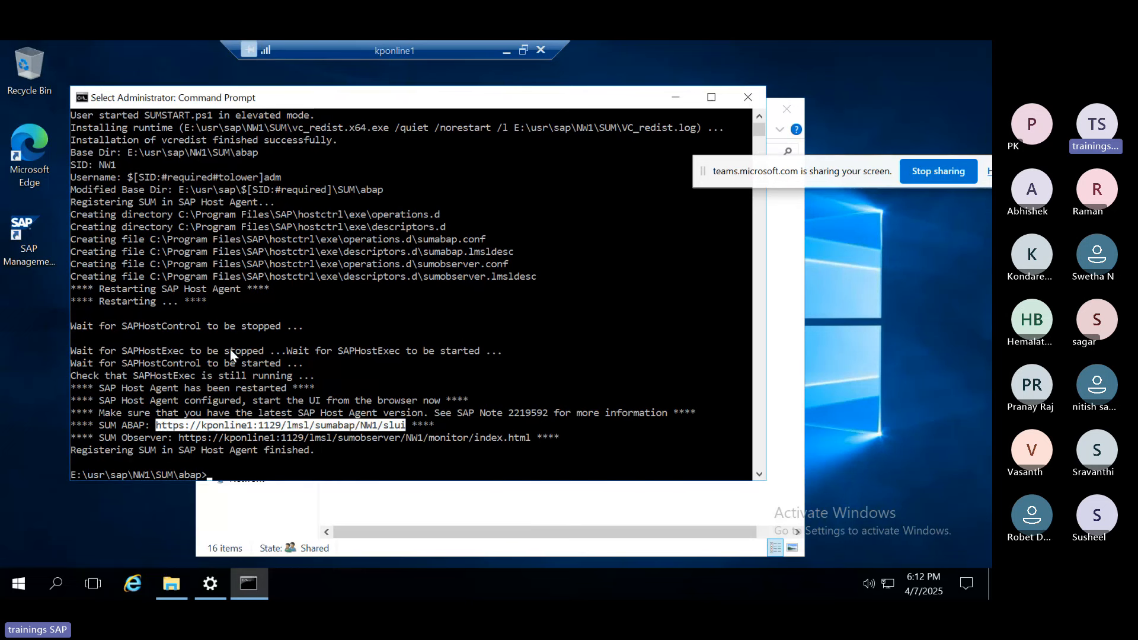
Step: Copy the SUM ABAP URL from the console and open it in Edge on the other session
{"action": "left_click", "coordinate": [85, 99]}
{"action": "mouse_move", "coordinate": [68, 219]}
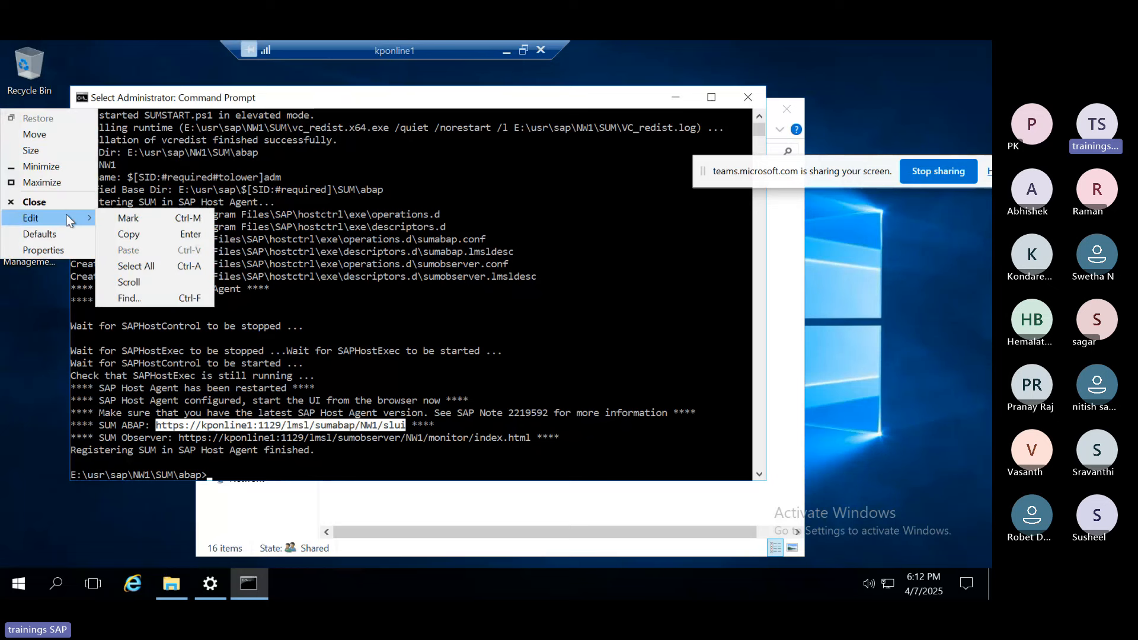
{"action": "left_click", "coordinate": [137, 231]}
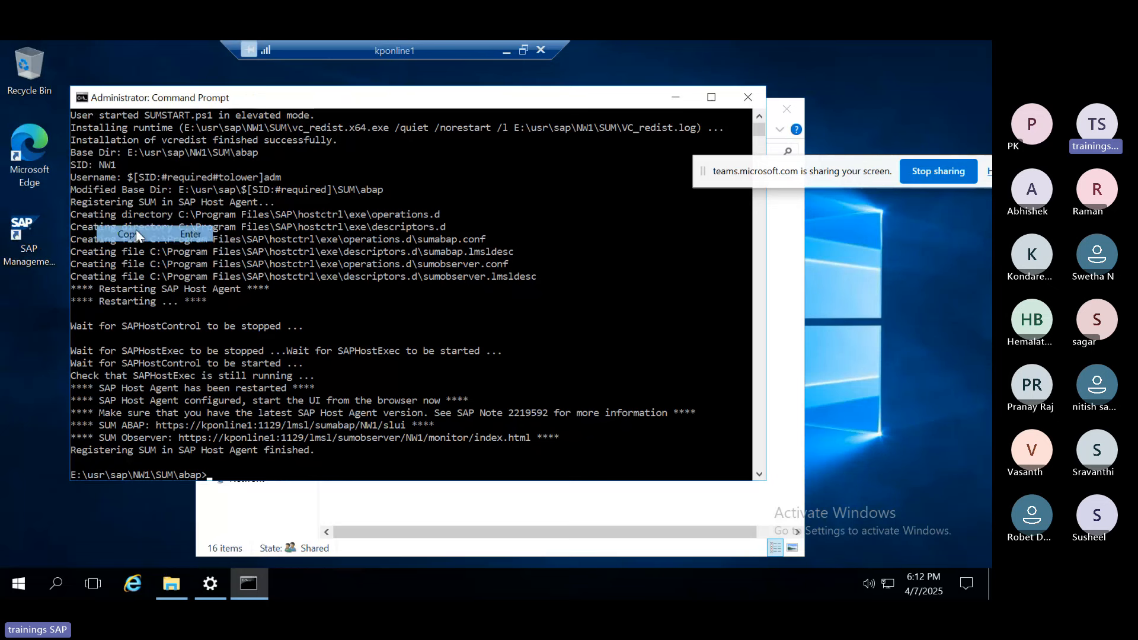
{"action": "left_click", "coordinate": [508, 49]}
{"action": "mouse_move", "coordinate": [637, 596]}
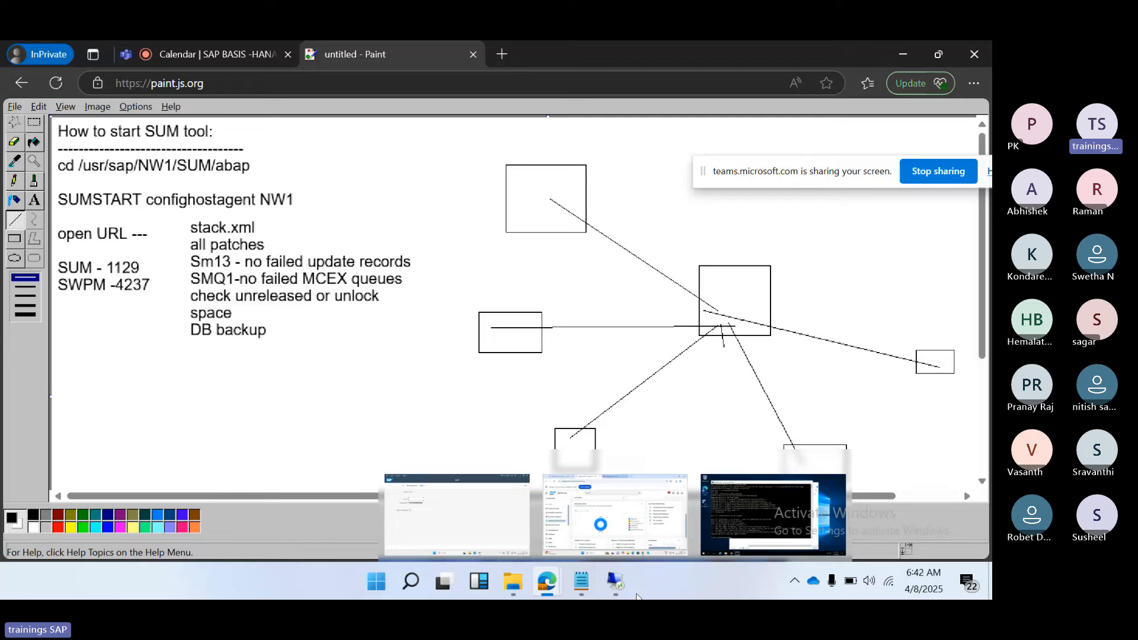
{"action": "left_click", "coordinate": [445, 514]}
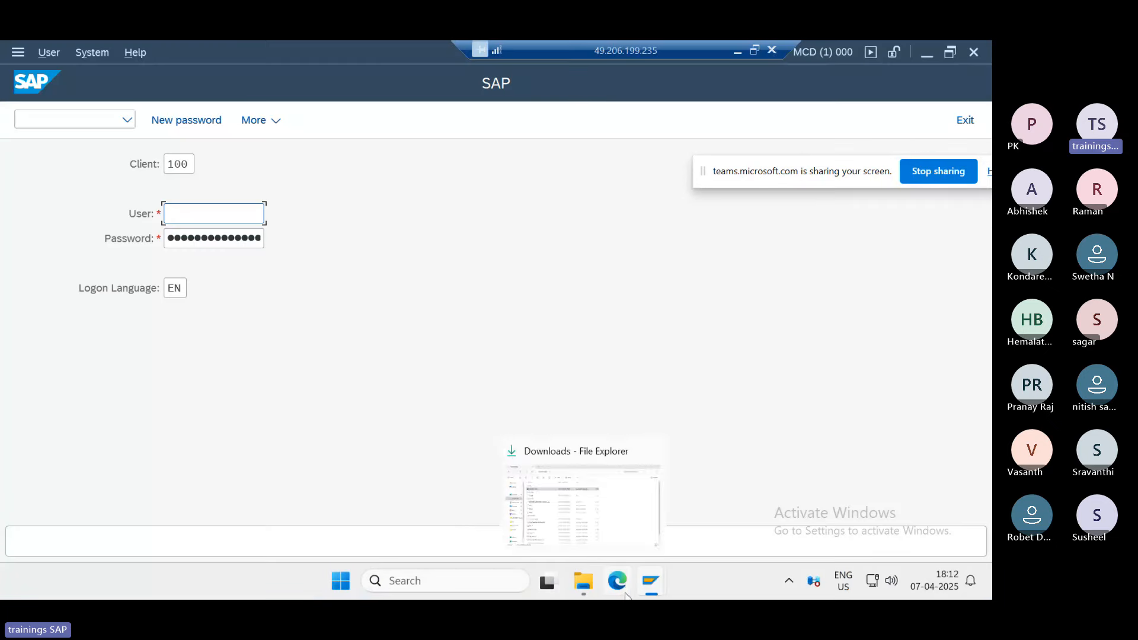
{"action": "left_click", "coordinate": [612, 567]}
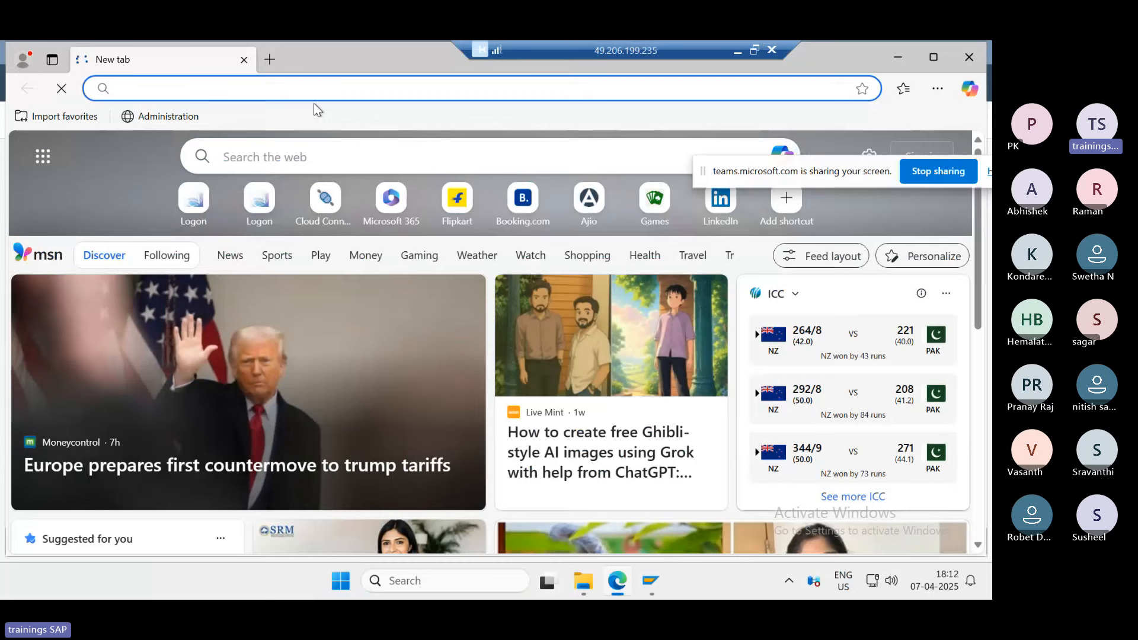
{"action": "key", "text": "ctrl+v"}
{"action": "key", "text": "Return"}
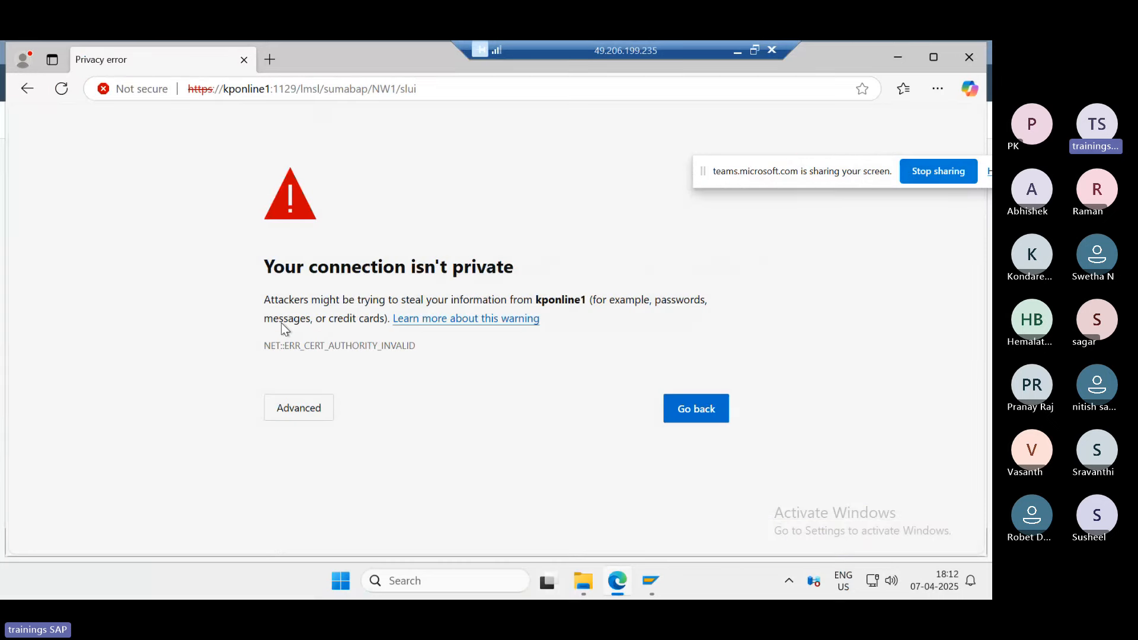
Step: Continue past the certificate warning and sign in with the system admin account and password
{"action": "left_click", "coordinate": [296, 410]}
{"action": "scroll", "coordinate": [326, 480], "scroll_direction": "down", "scroll_amount": 1}
{"action": "left_click", "coordinate": [332, 506]}
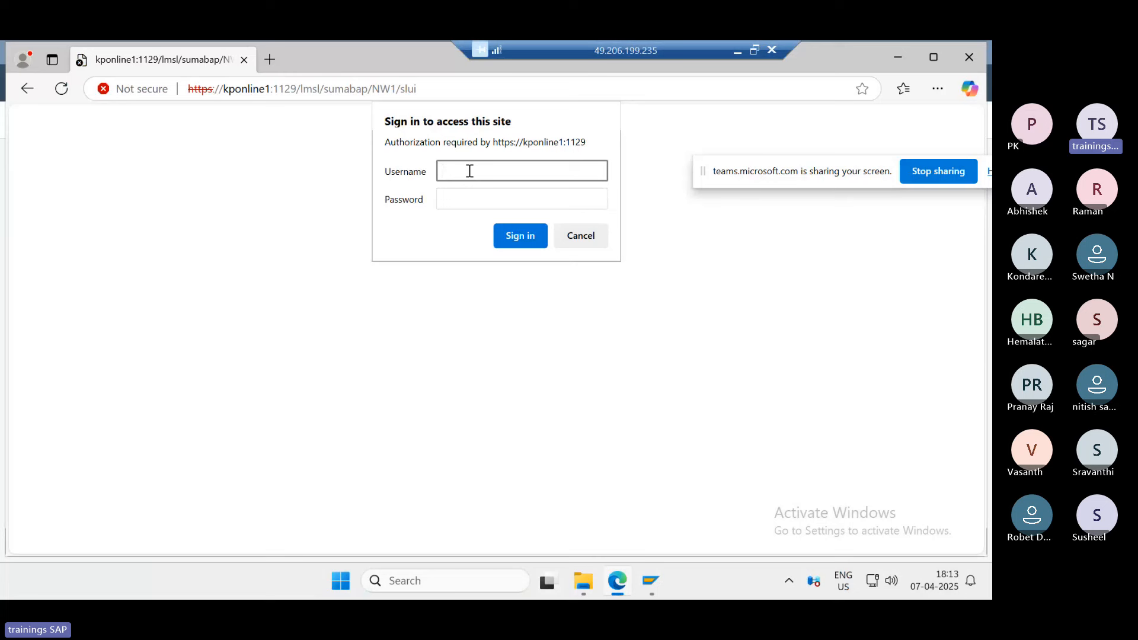
{"action": "type", "text": "nw1adm"}
{"action": "key", "text": "Tab"}
{"action": "type", "text": "*********"}
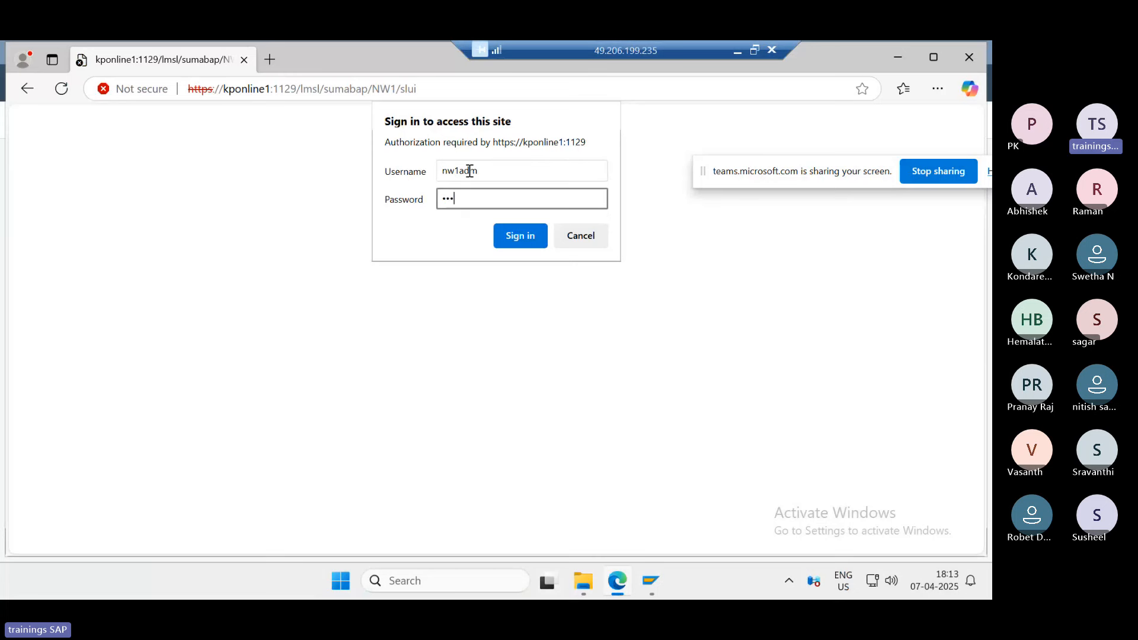
{"action": "key", "text": "Return"}
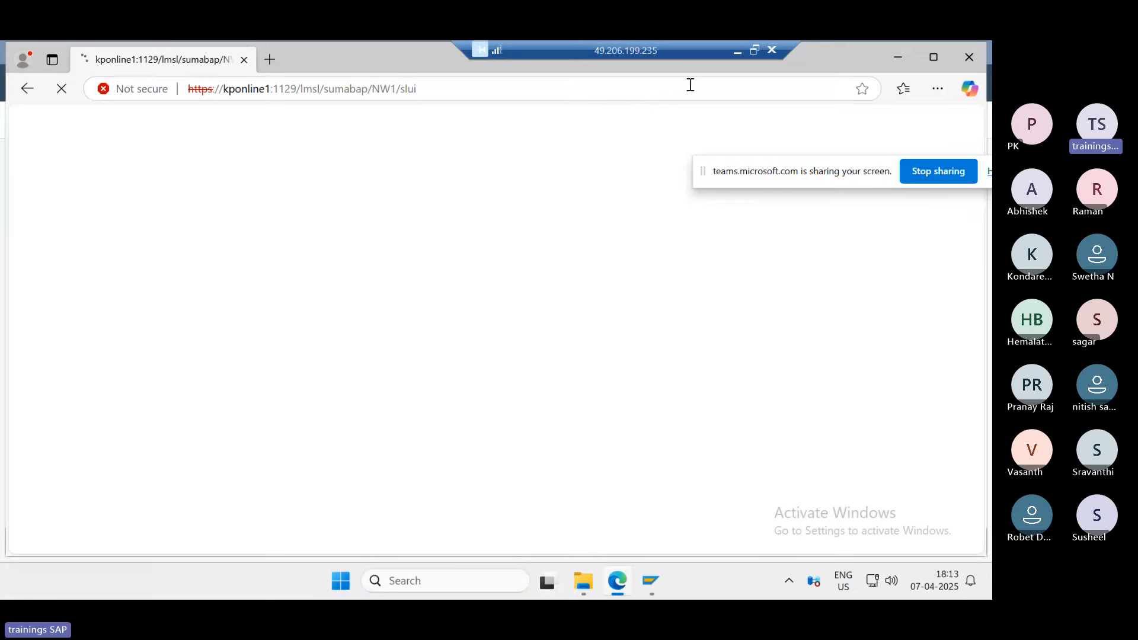
Step: Return to the kponline1 session and copy the SUMSTART command line from the console
{"action": "left_click", "coordinate": [736, 52]}
{"action": "mouse_move", "coordinate": [625, 578]}
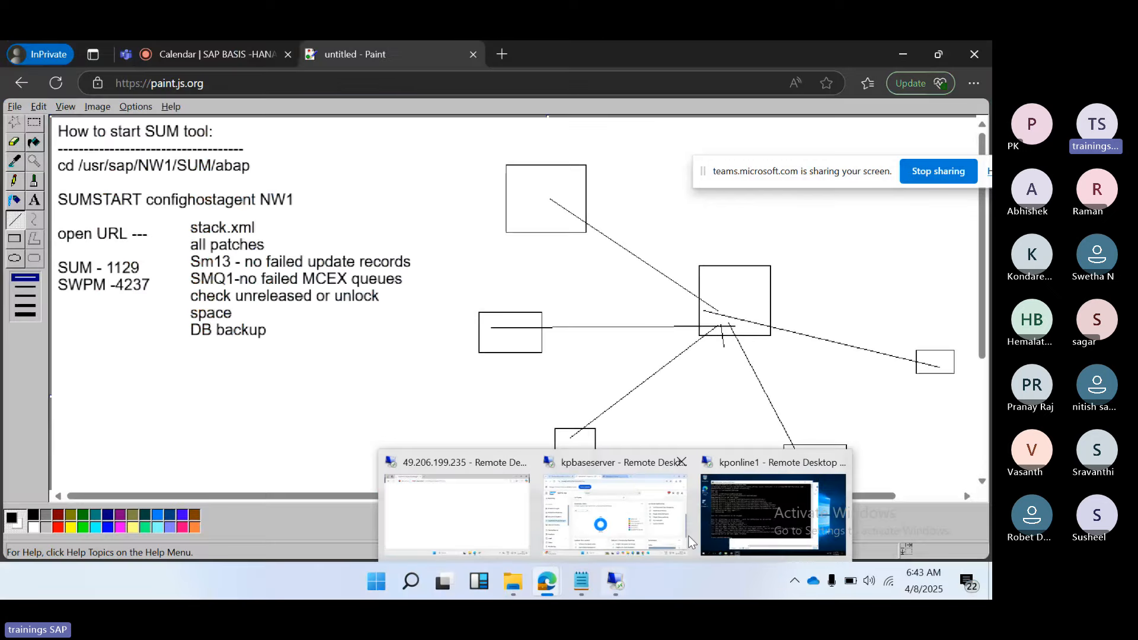
{"action": "left_click", "coordinate": [657, 468]}
{"action": "scroll", "coordinate": [256, 286], "scroll_direction": "up", "scroll_amount": 1}
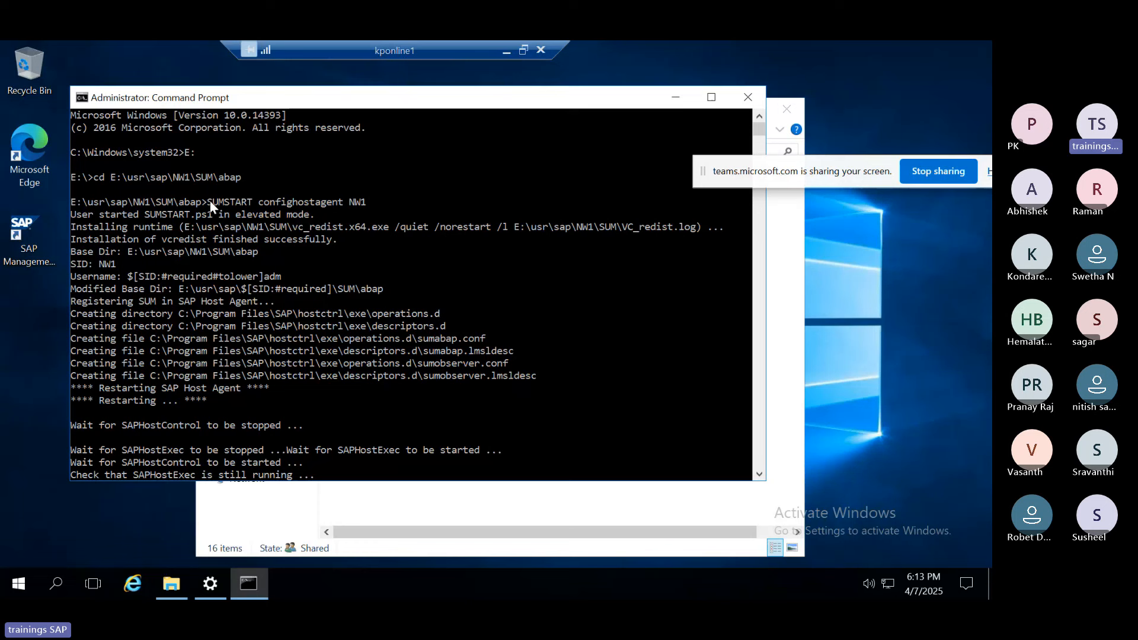
{"action": "left_click_drag", "start_coordinate": [210, 202], "coordinate": [337, 201]}
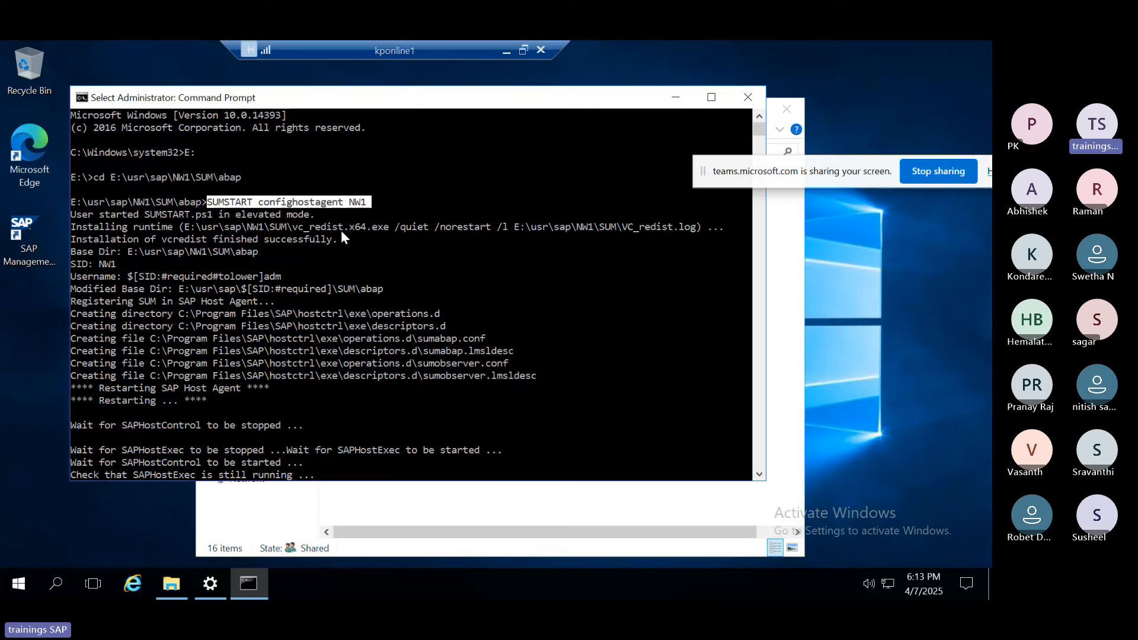
{"action": "right_click", "coordinate": [218, 335]}
{"action": "scroll", "coordinate": [219, 336], "scroll_direction": "down", "scroll_amount": 2}
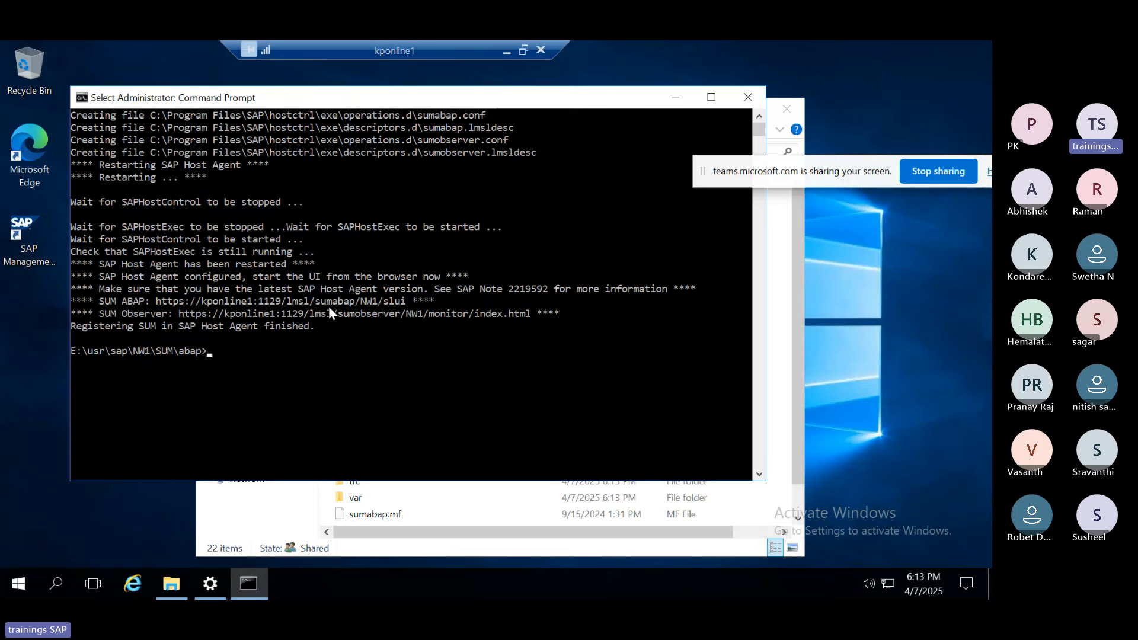
Step: Bring back the remote session showing the Software Update Manager Welcome page
{"action": "left_click", "coordinate": [506, 50]}
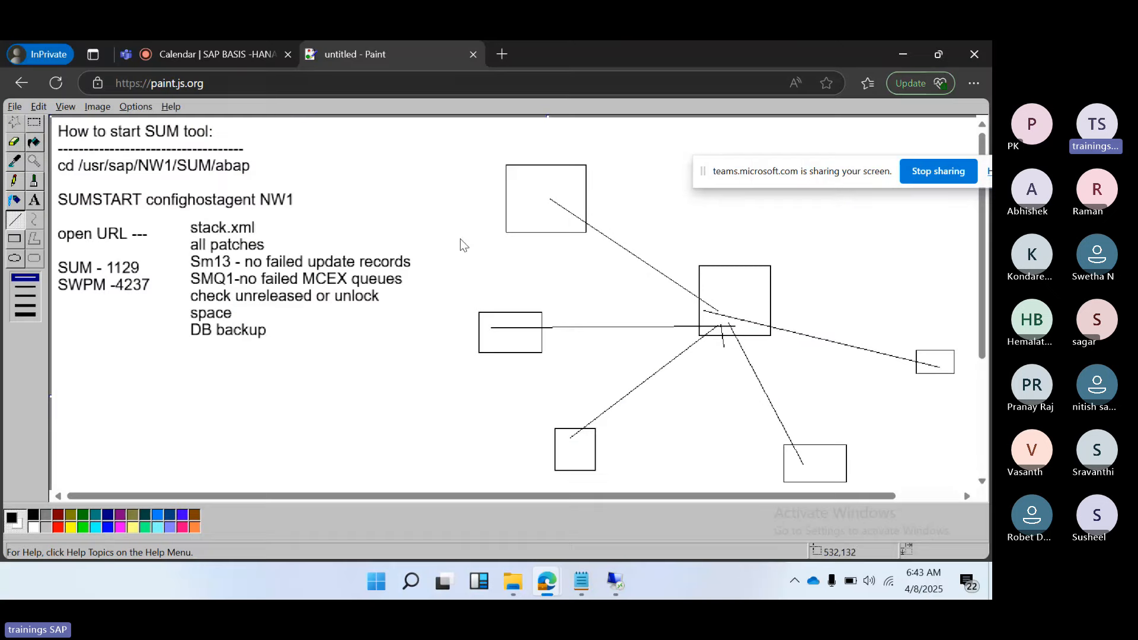
{"action": "mouse_move", "coordinate": [621, 578]}
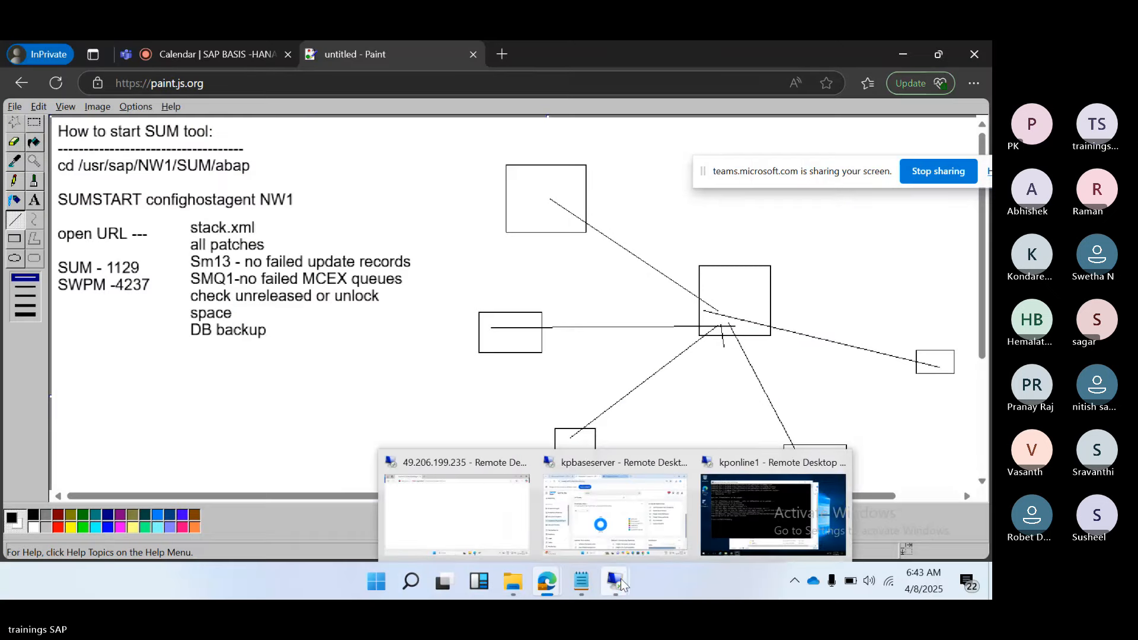
{"action": "left_click", "coordinate": [472, 483]}
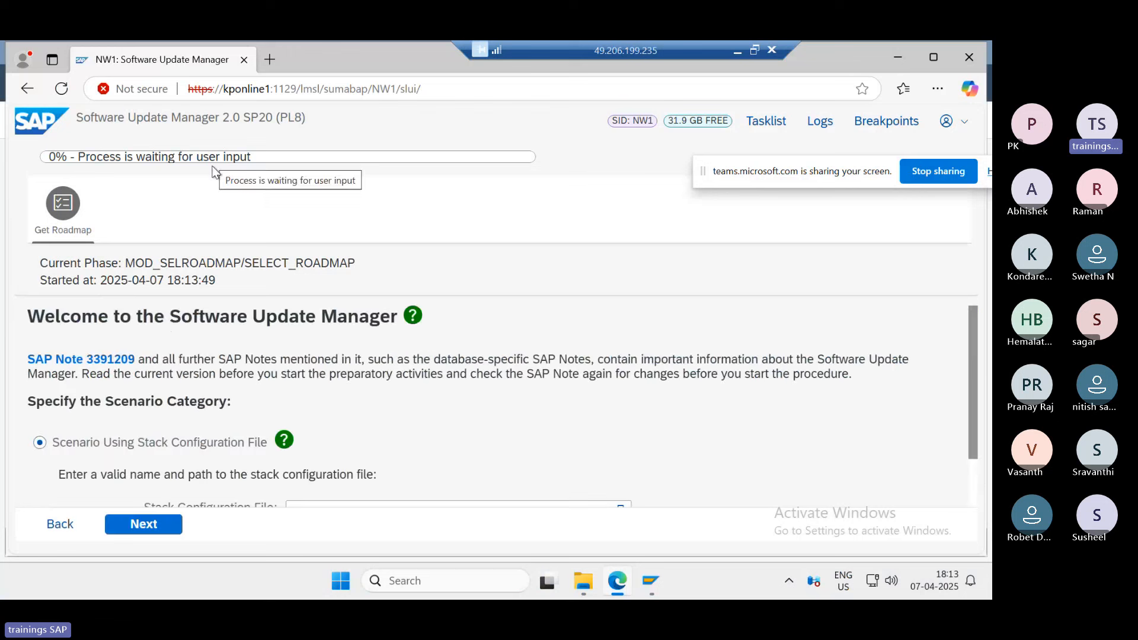
{"action": "scroll", "coordinate": [132, 425], "scroll_direction": "down", "scroll_amount": 2}
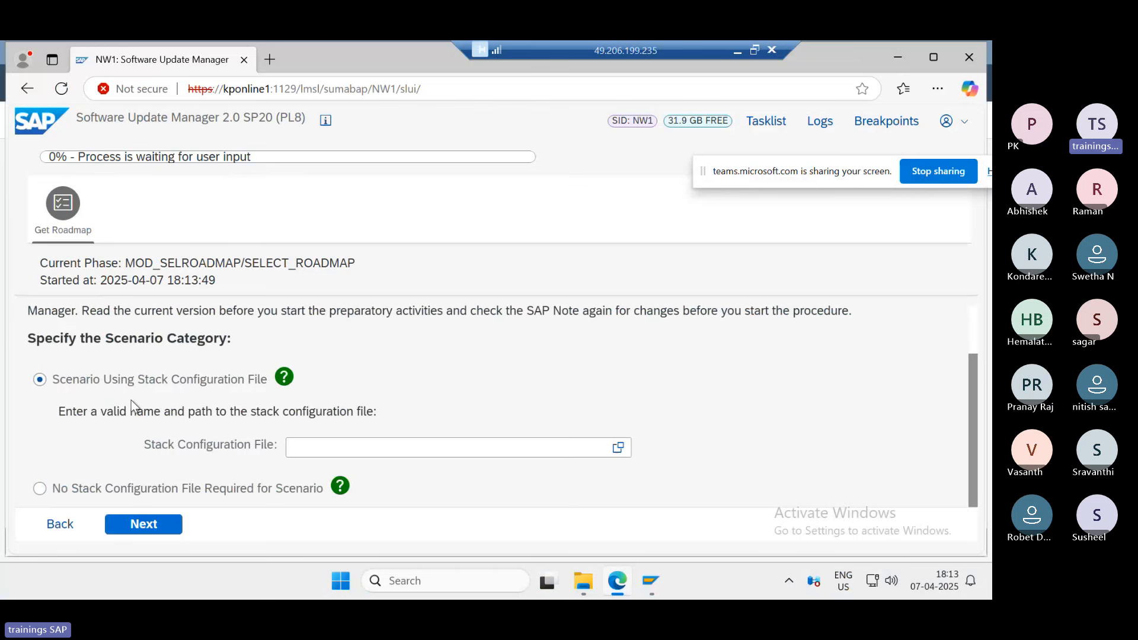
{"action": "left_click_drag", "start_coordinate": [101, 380], "coordinate": [265, 391]}
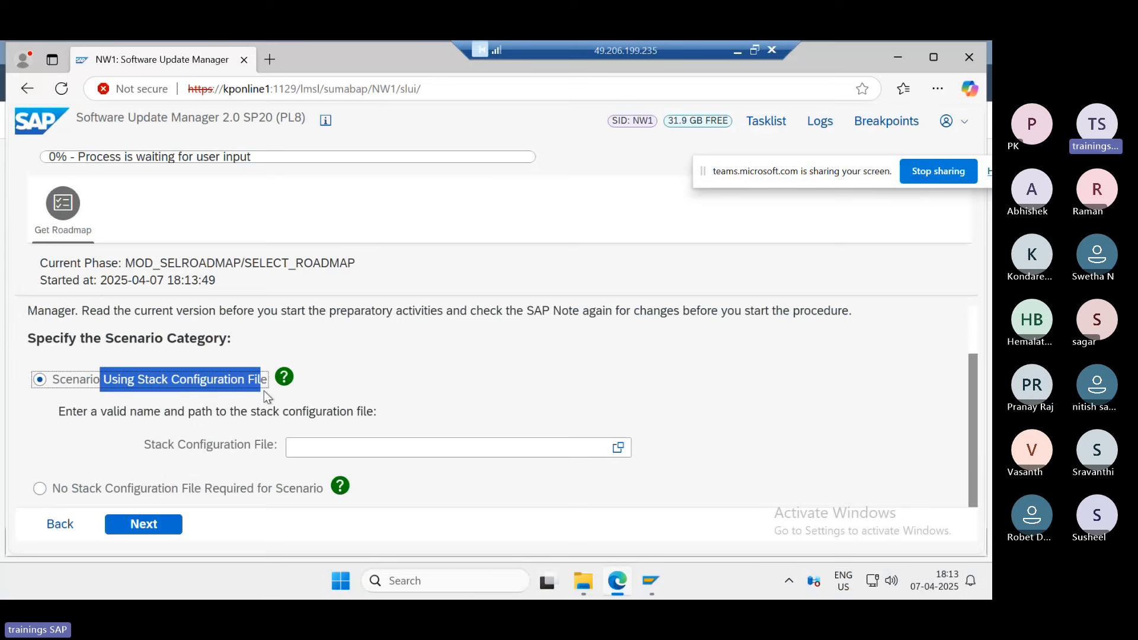
{"action": "left_click", "coordinate": [619, 451]}
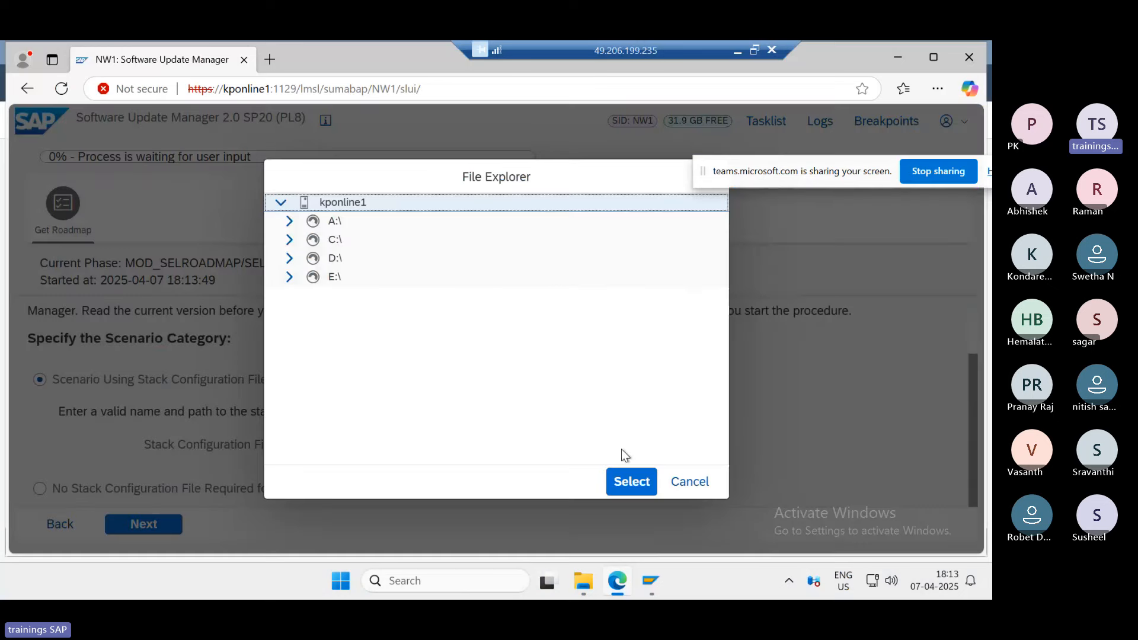
{"action": "left_click", "coordinate": [289, 240]}
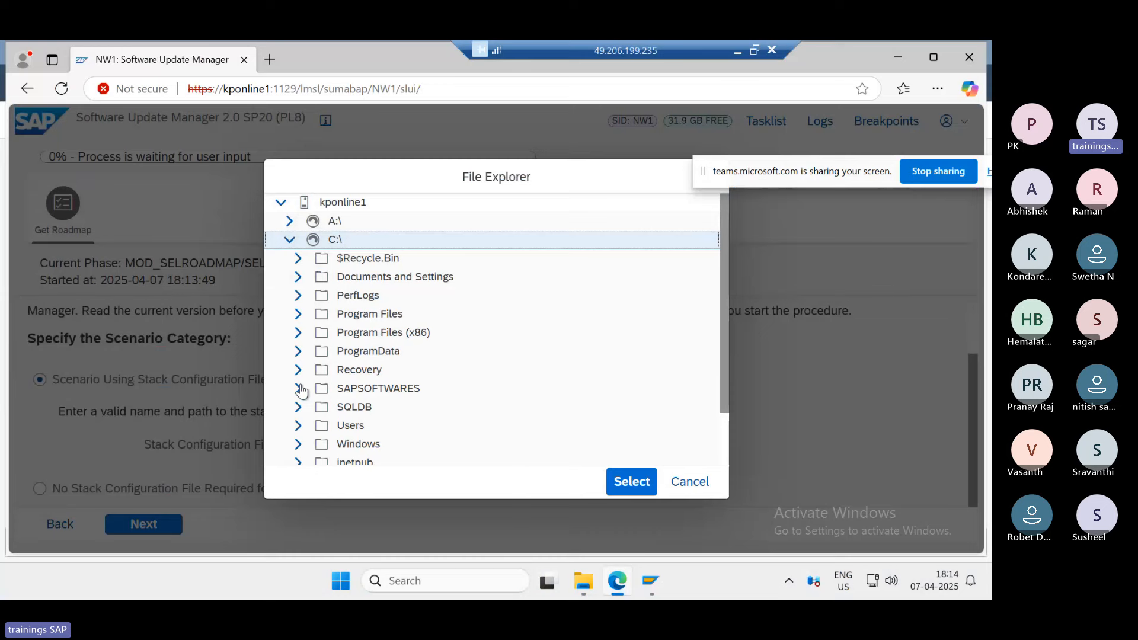
{"action": "scroll", "coordinate": [301, 415], "scroll_direction": "down", "scroll_amount": 2}
{"action": "left_click", "coordinate": [298, 417]}
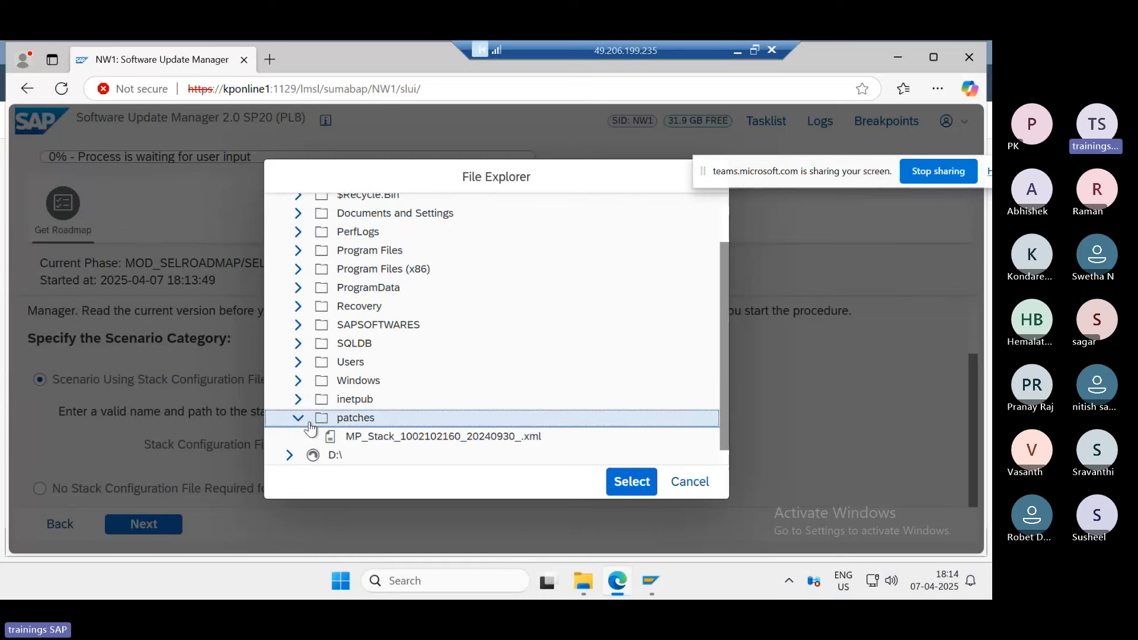
{"action": "left_click", "coordinate": [371, 436]}
{"action": "left_click", "coordinate": [612, 484]}
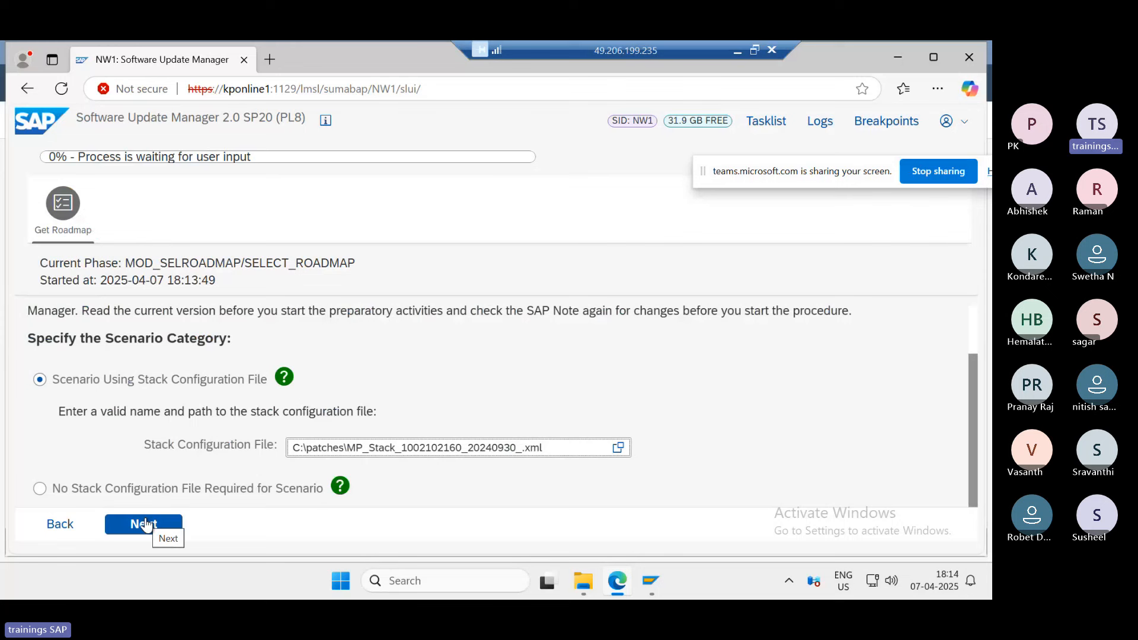
{"action": "left_click", "coordinate": [145, 524]}
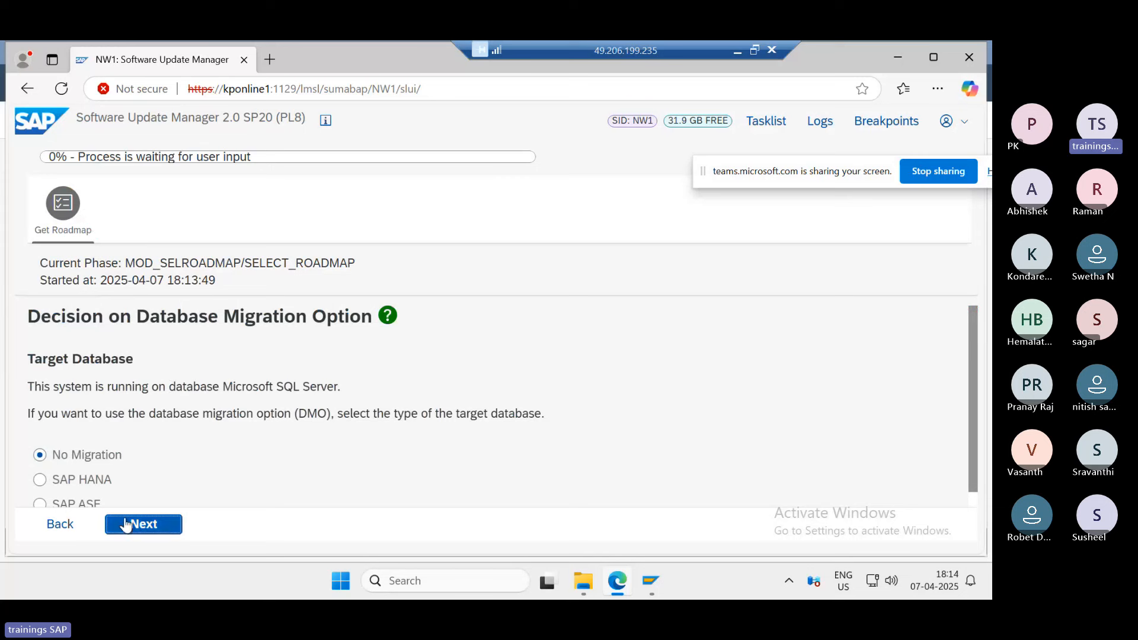
{"action": "left_click", "coordinate": [126, 524]}
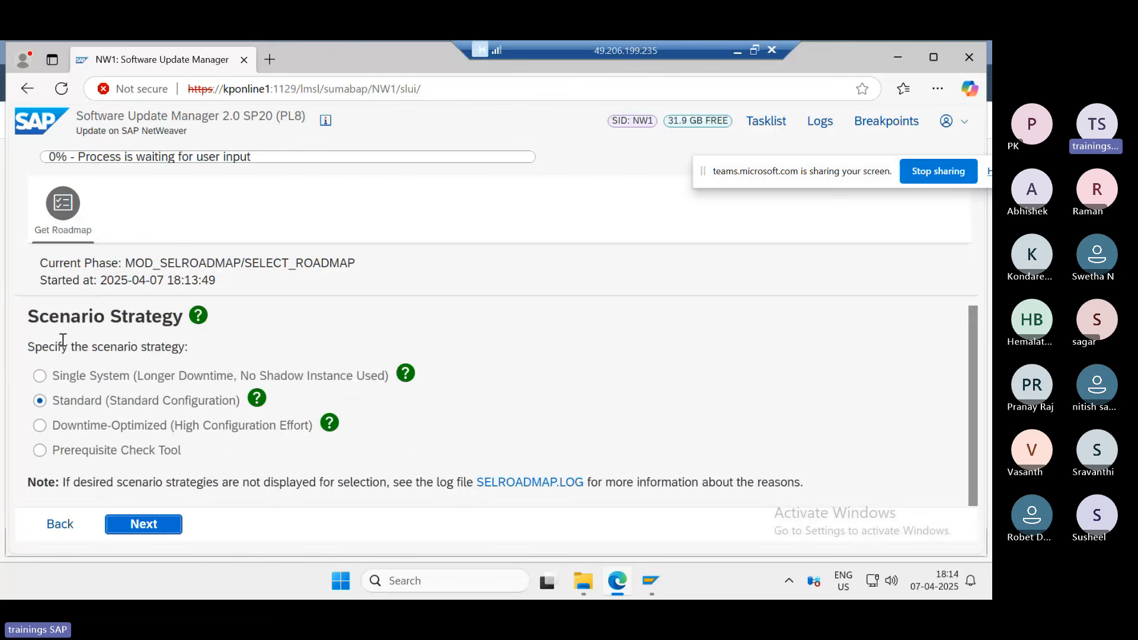
Step: Try Single System and Downtime-Optimized, then confirm Standard strategy and accept Additional Parameters
{"action": "left_click_drag", "start_coordinate": [27, 316], "coordinate": [186, 330]}
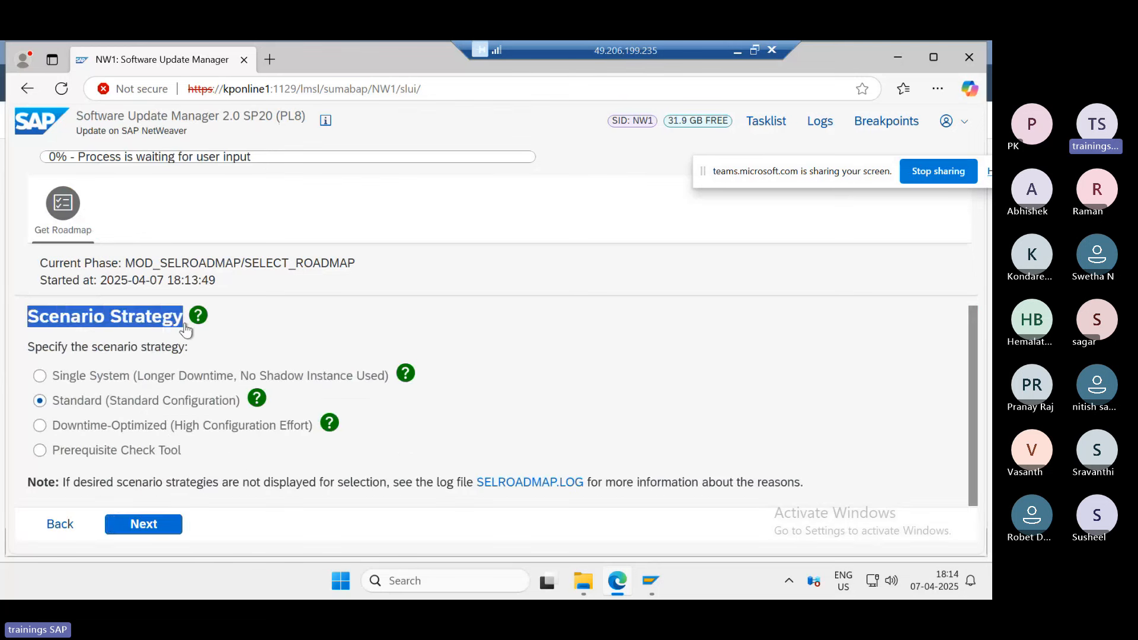
{"action": "left_click", "coordinate": [77, 380]}
{"action": "left_click", "coordinate": [78, 387]}
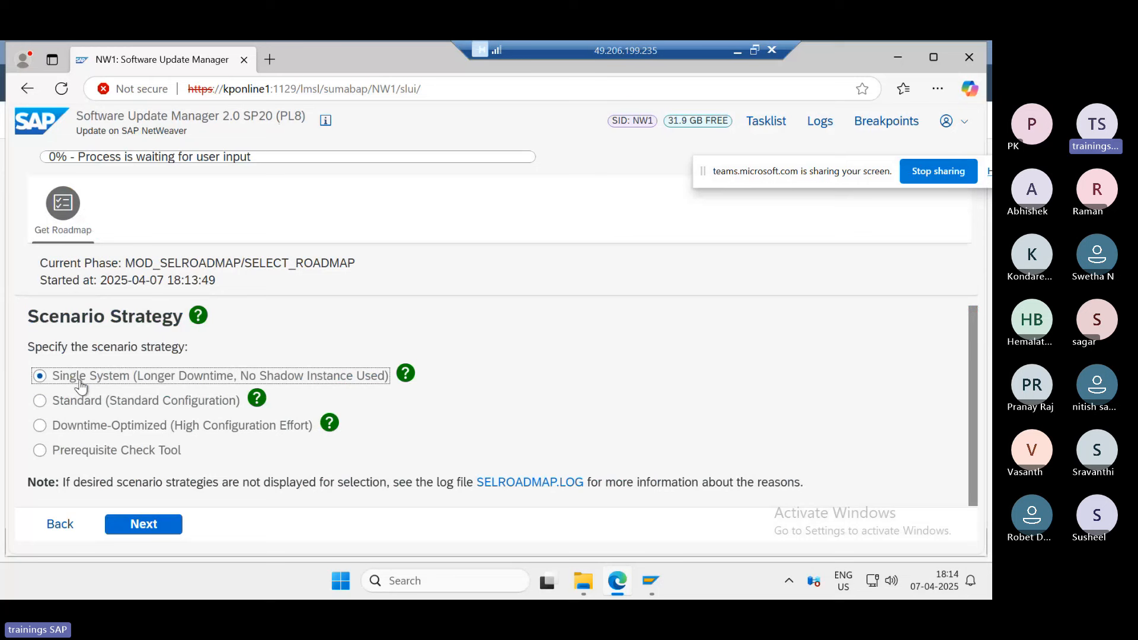
{"action": "left_click_drag", "start_coordinate": [131, 384], "coordinate": [238, 384]}
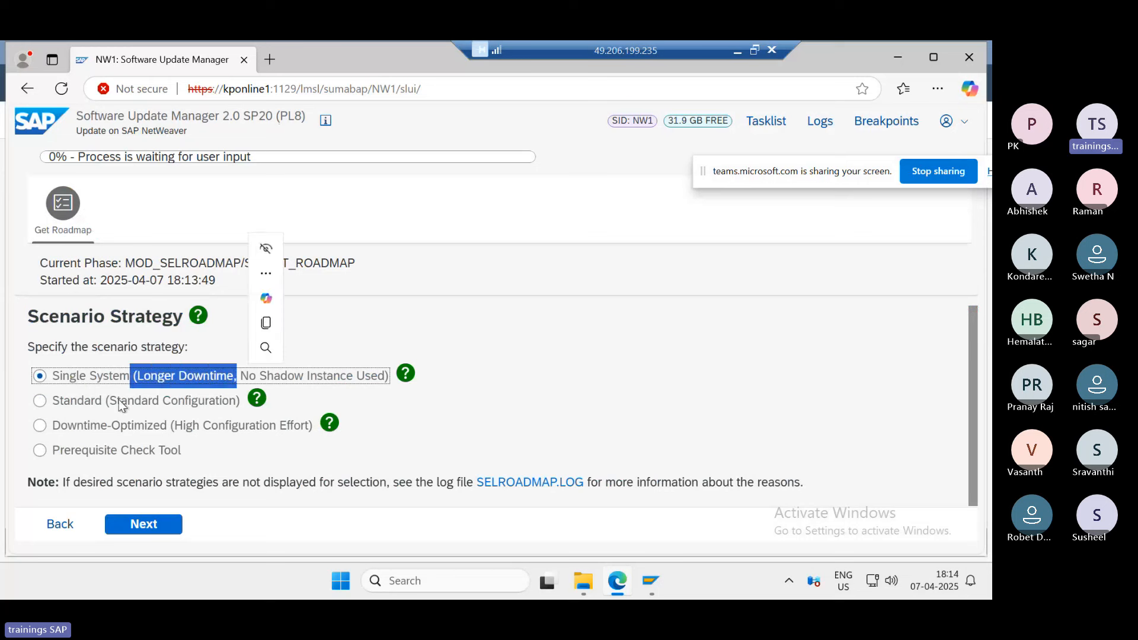
{"action": "left_click", "coordinate": [113, 403]}
{"action": "left_click", "coordinate": [104, 428]}
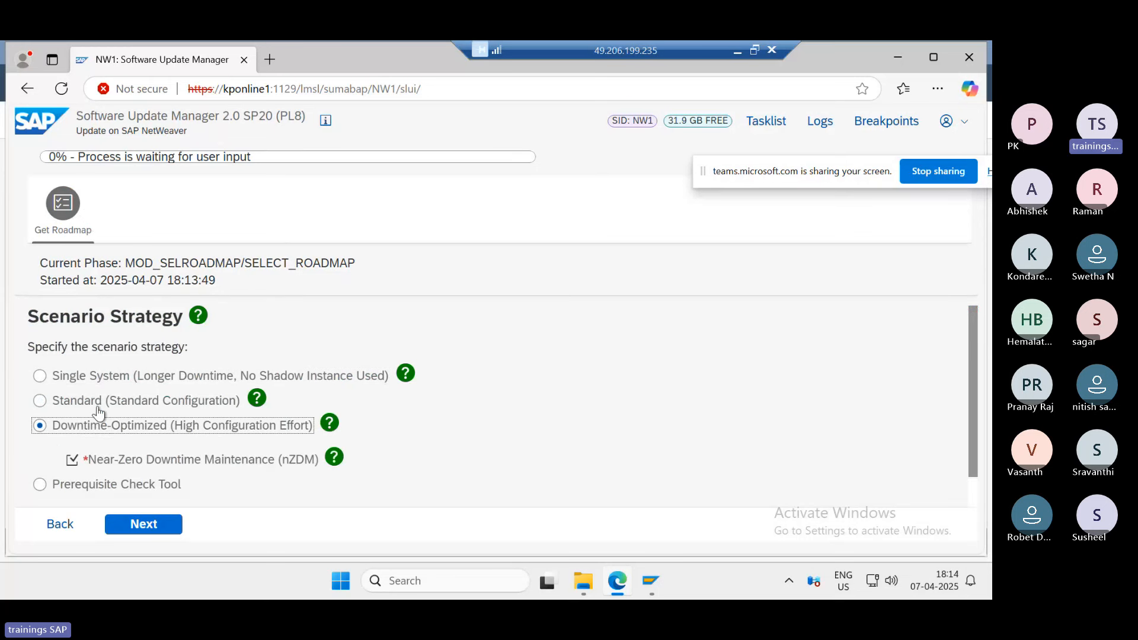
{"action": "left_click", "coordinate": [98, 409]}
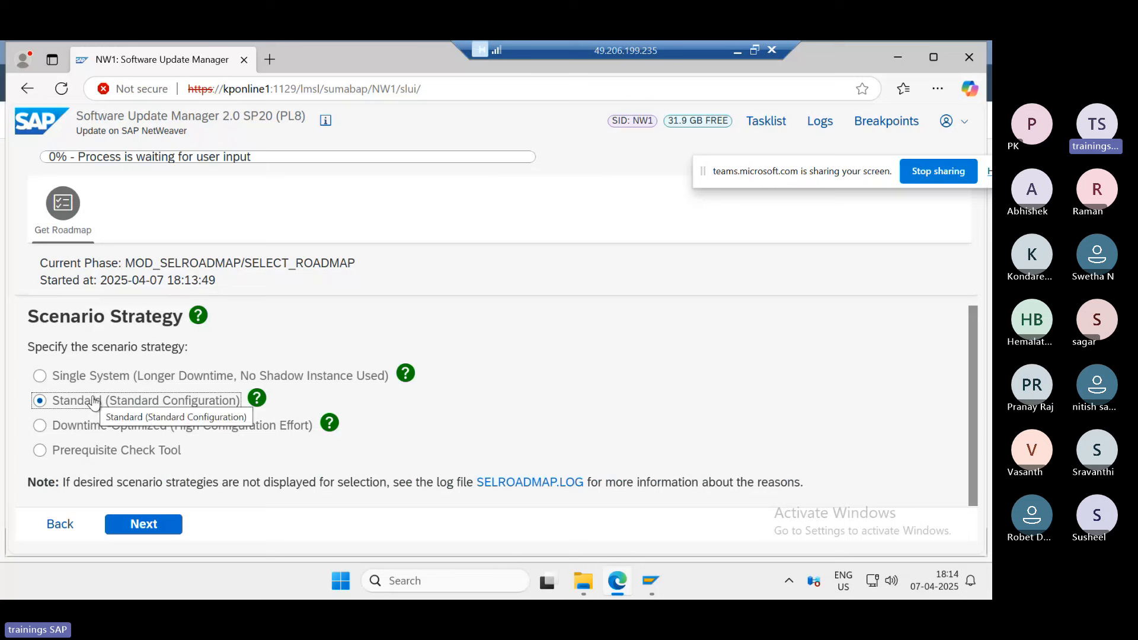
{"action": "left_click", "coordinate": [125, 525]}
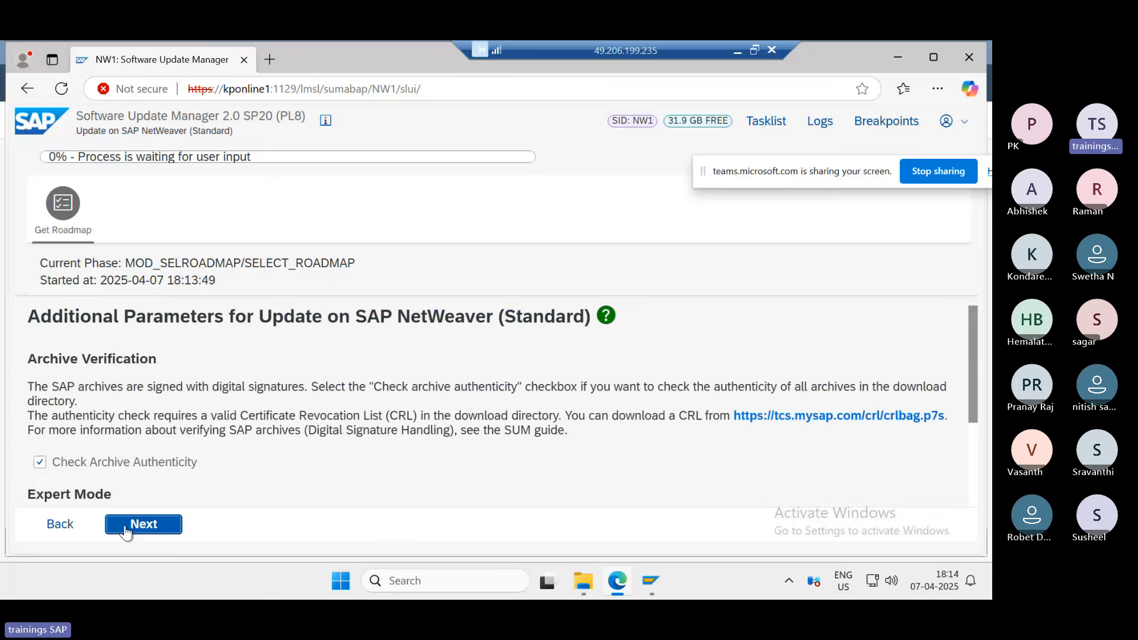
{"action": "left_click", "coordinate": [125, 525]}
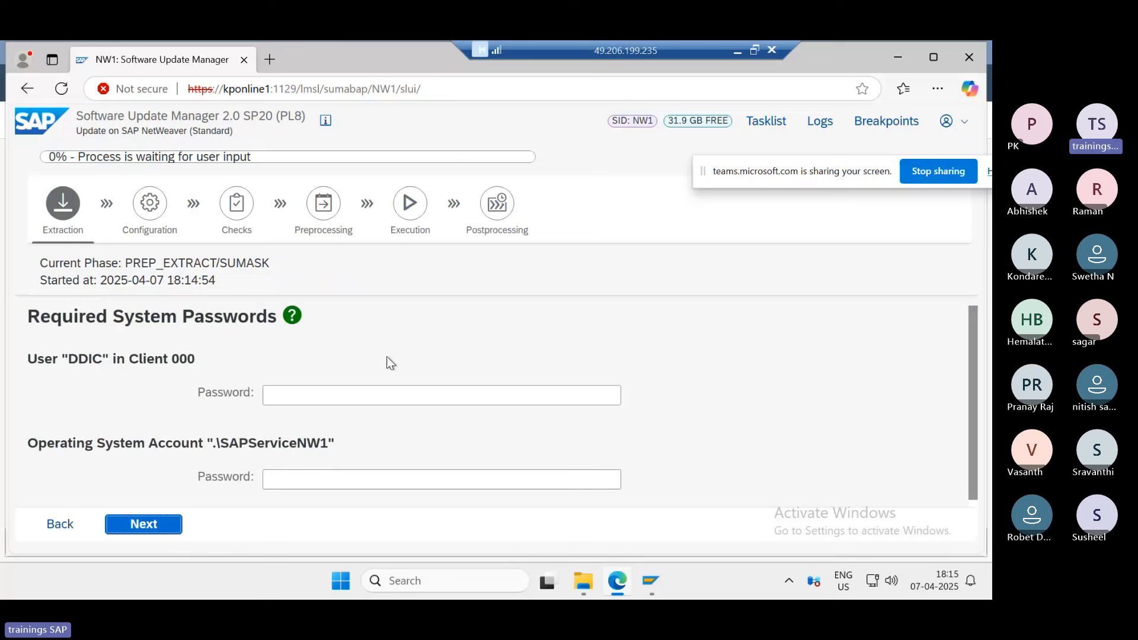
Step: Enter the DDIC and SAPServiceNW1 passwords, submit them, and decline Edge's password-save prompt
{"action": "left_click", "coordinate": [356, 397]}
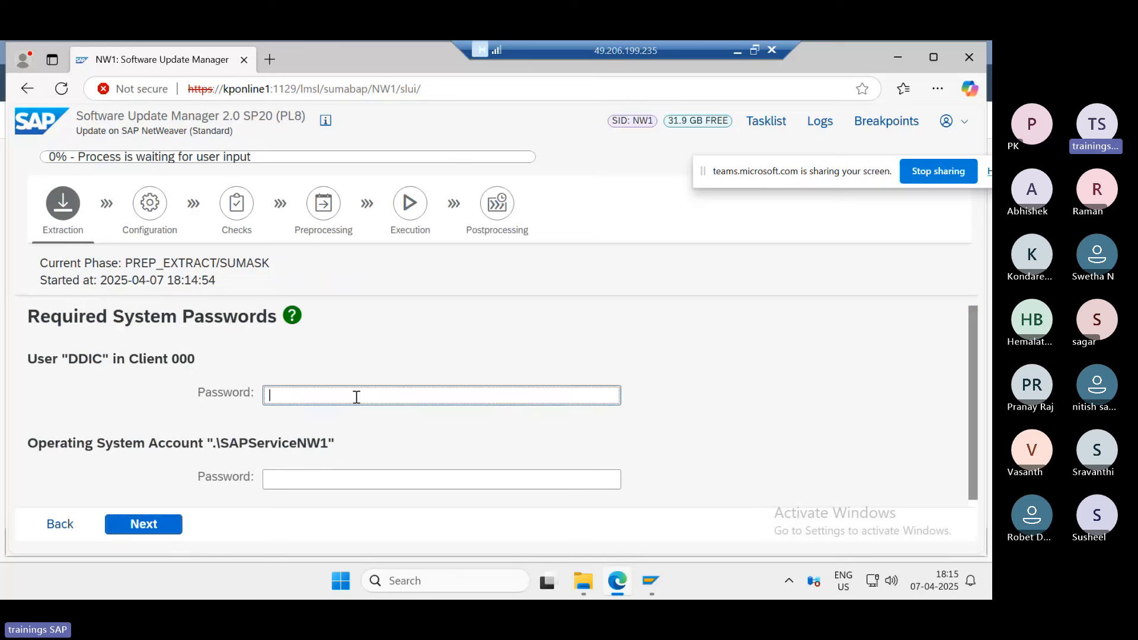
{"action": "type", "text": "••••••••••"}
{"action": "key", "text": "Tab"}
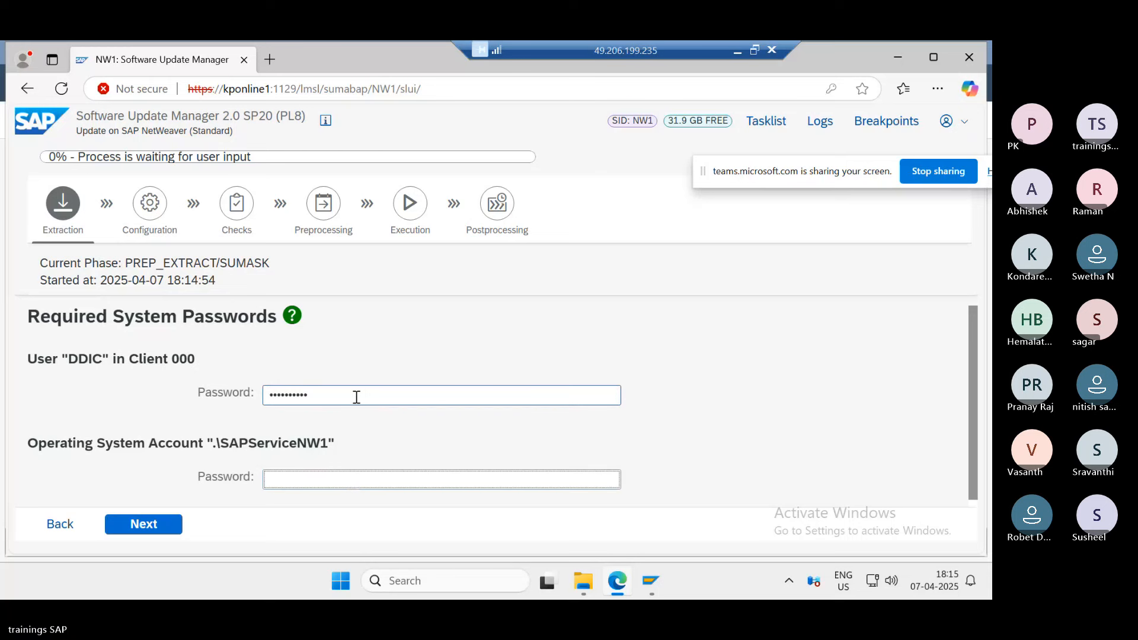
{"action": "type", "text": "••••••••••"}
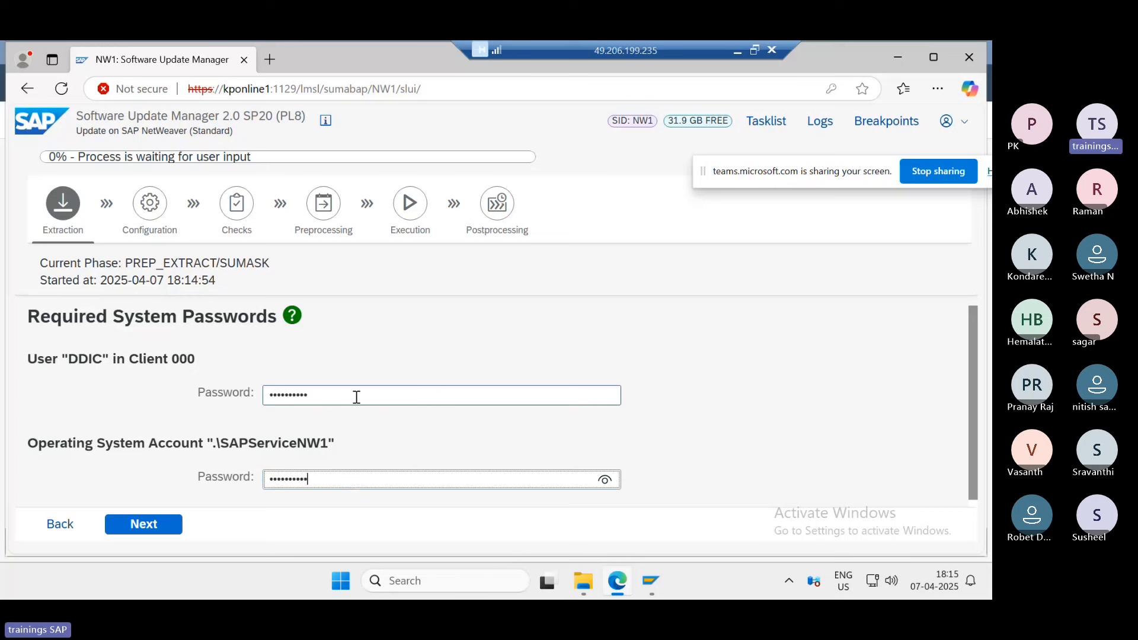
{"action": "left_click", "coordinate": [156, 525]}
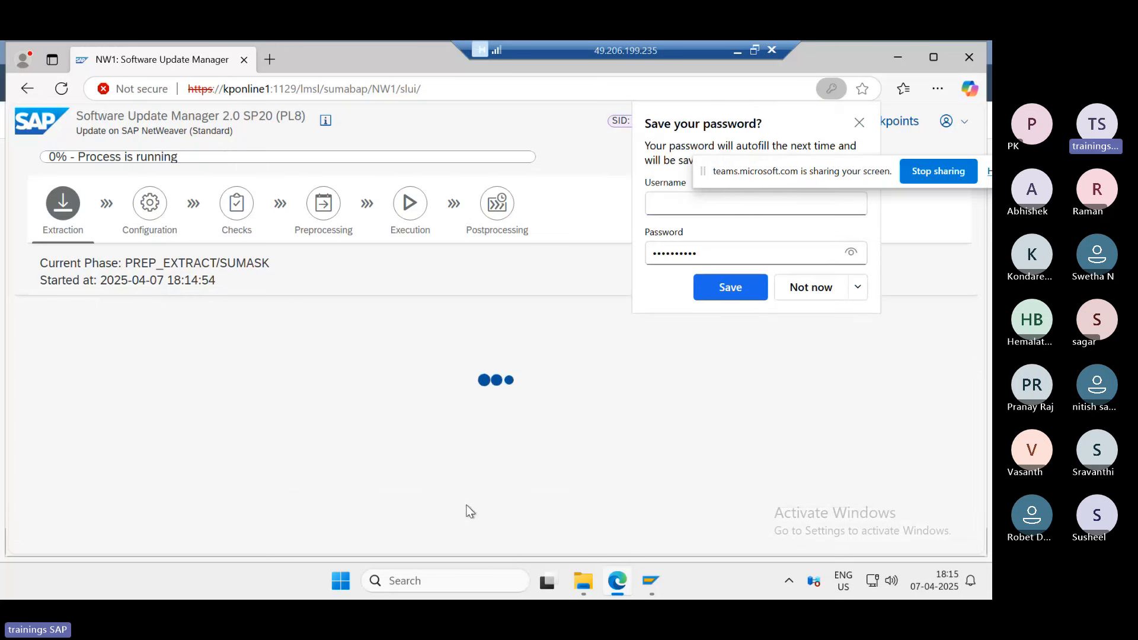
{"action": "left_click", "coordinate": [815, 287]}
{"action": "scroll", "coordinate": [296, 468], "scroll_direction": "down", "scroll_amount": 10}
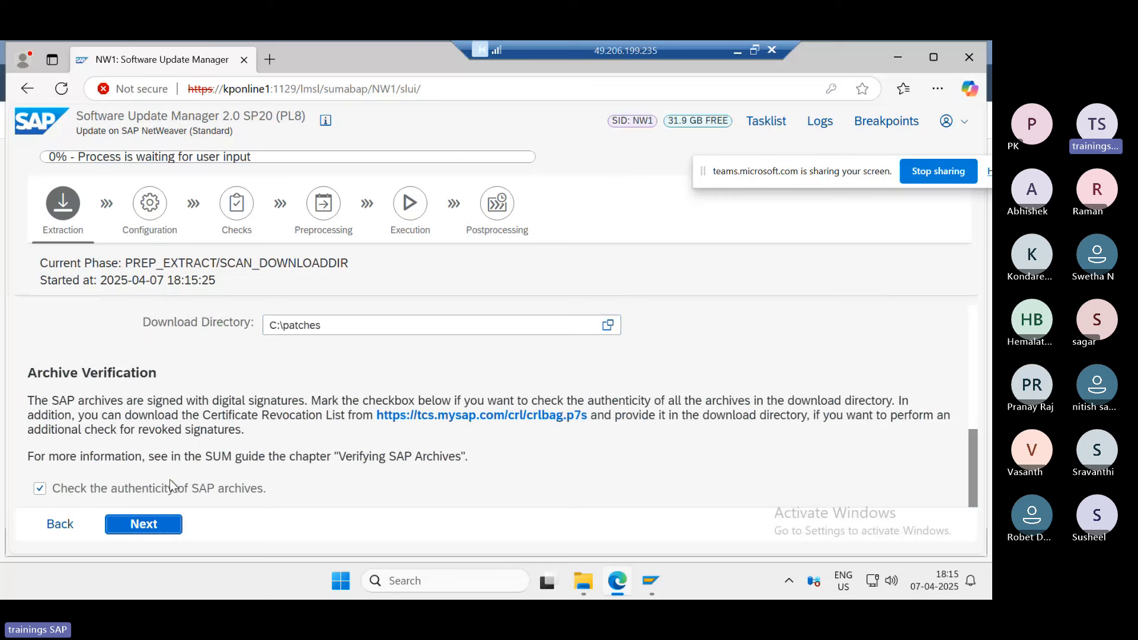
Step: Start scanning the C:\patches download directory
{"action": "left_click", "coordinate": [132, 523]}
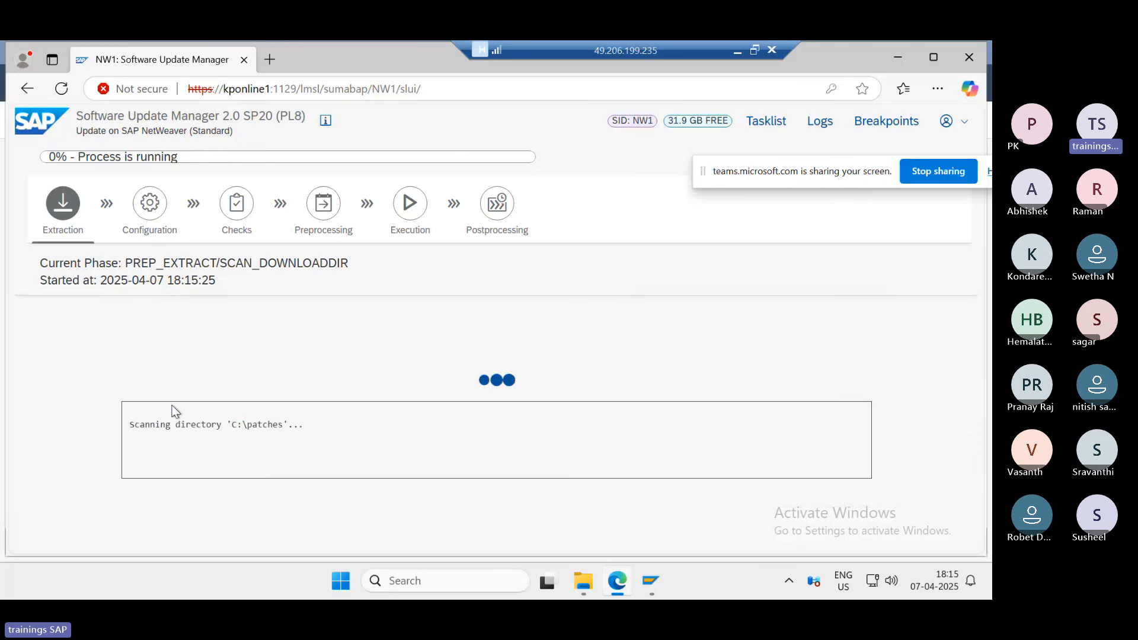
{"action": "left_click_drag", "start_coordinate": [167, 427], "coordinate": [266, 428]}
{"action": "left_click", "coordinate": [369, 396]}
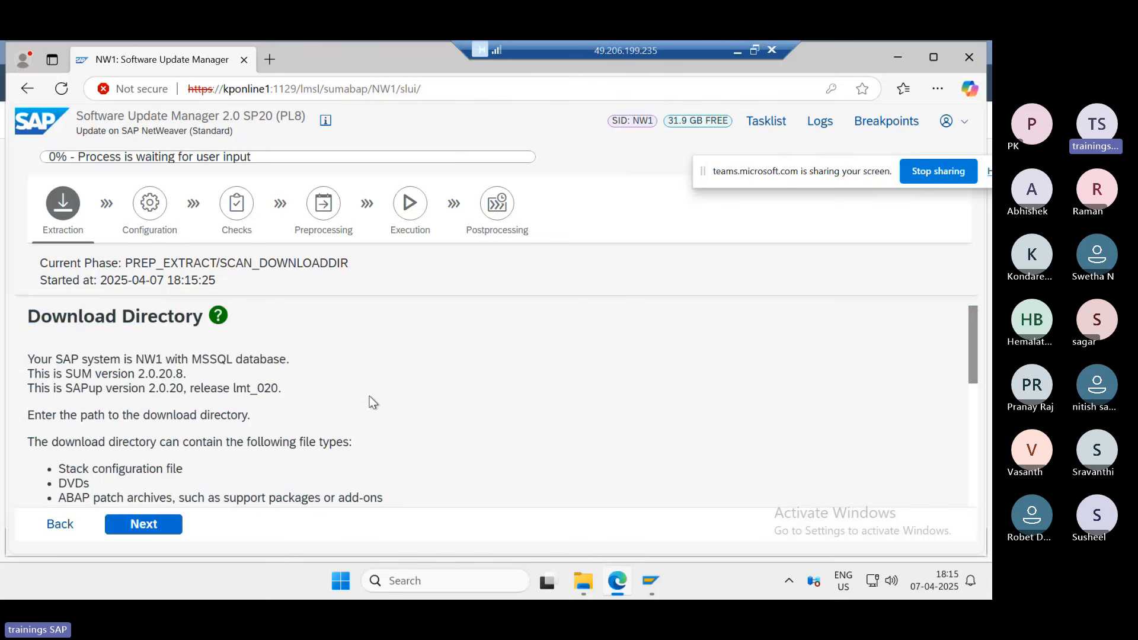
{"action": "scroll", "coordinate": [371, 403], "scroll_direction": "down", "scroll_amount": 5}
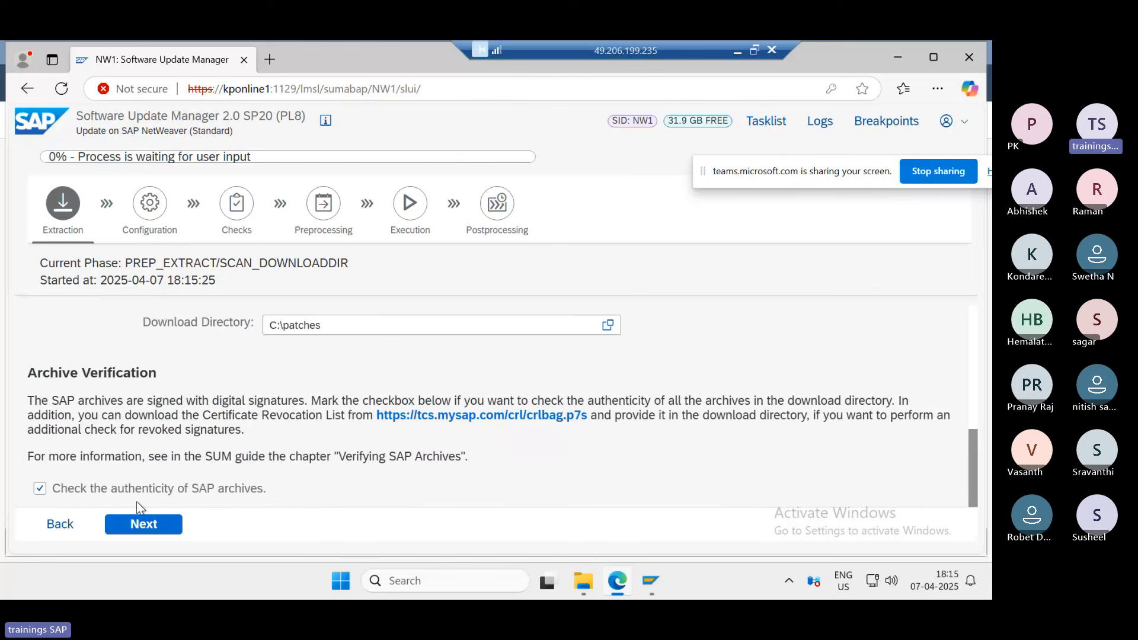
Step: Rescan with archive authenticity checking off, exposing the illegal-name error for KD75088 (1).SAR
{"action": "left_click", "coordinate": [96, 489]}
{"action": "left_click", "coordinate": [128, 528]}
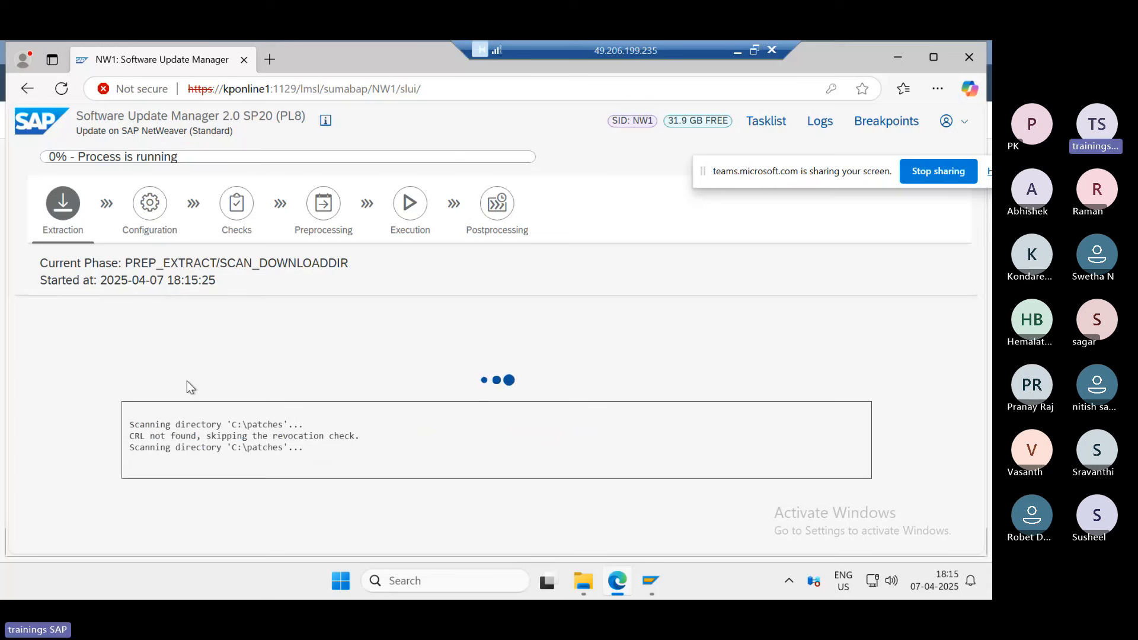
{"action": "scroll", "coordinate": [201, 425], "scroll_direction": "down", "scroll_amount": 5}
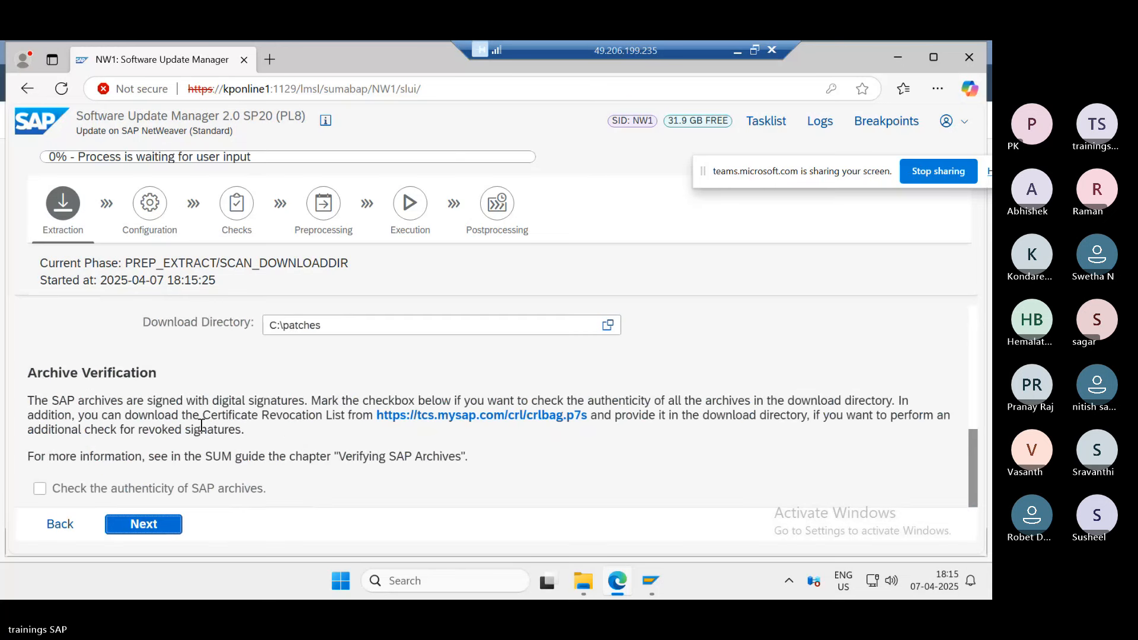
{"action": "scroll", "coordinate": [202, 425], "scroll_direction": "up", "scroll_amount": 3}
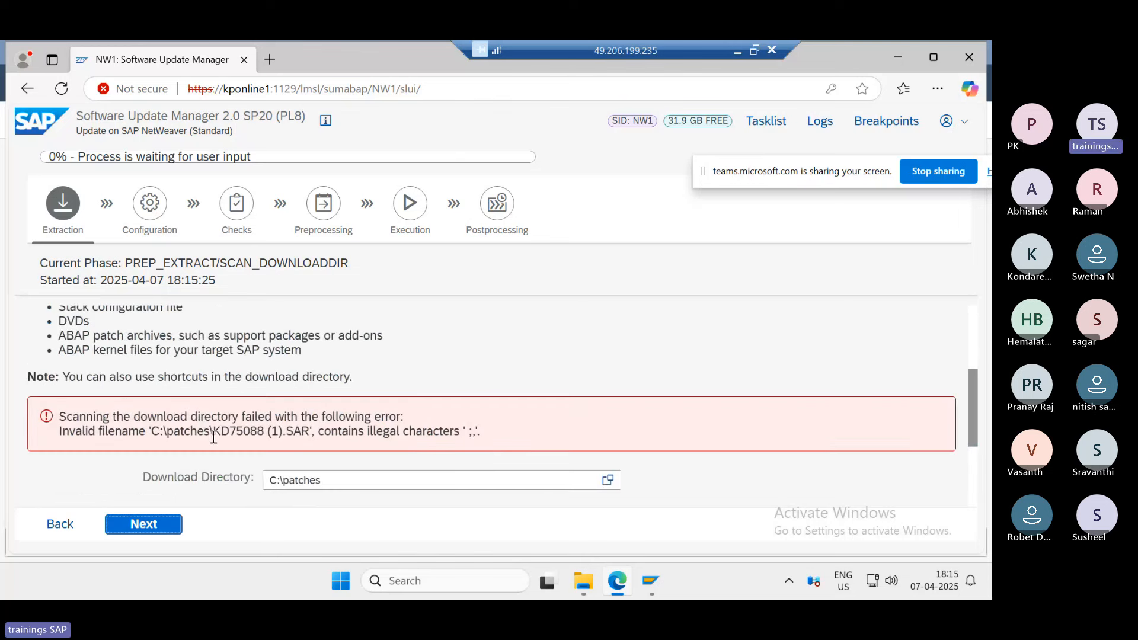
{"action": "left_click_drag", "start_coordinate": [223, 433], "coordinate": [260, 432]}
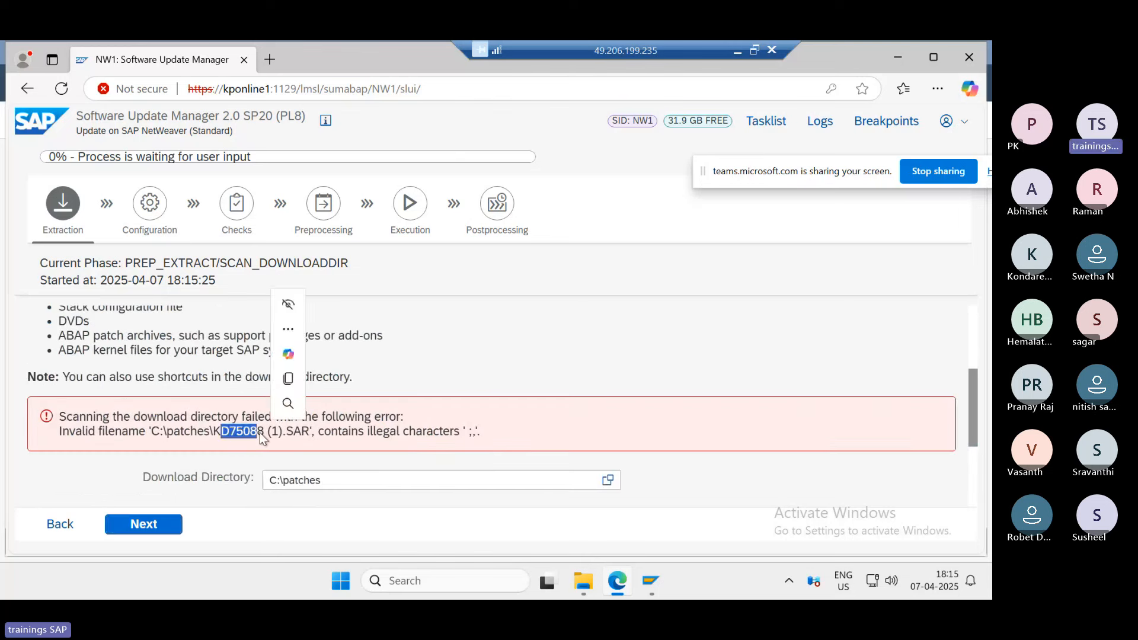
Step: Open the C:\patches folder in File Explorer on the kponline1 session
{"action": "left_click", "coordinate": [737, 50]}
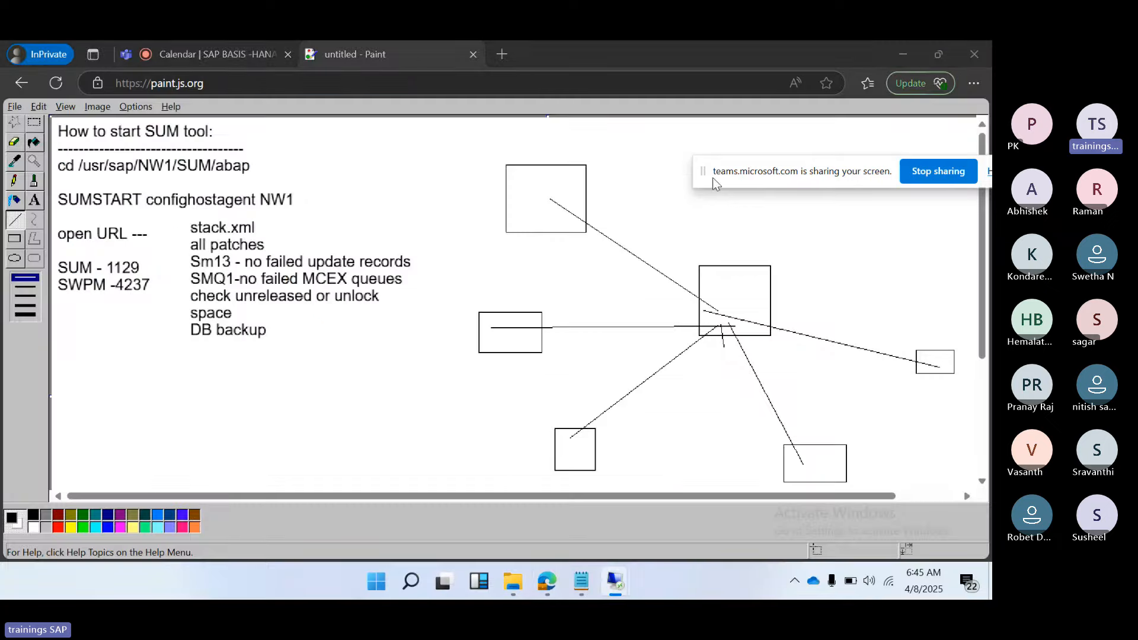
{"action": "mouse_move", "coordinate": [612, 580]}
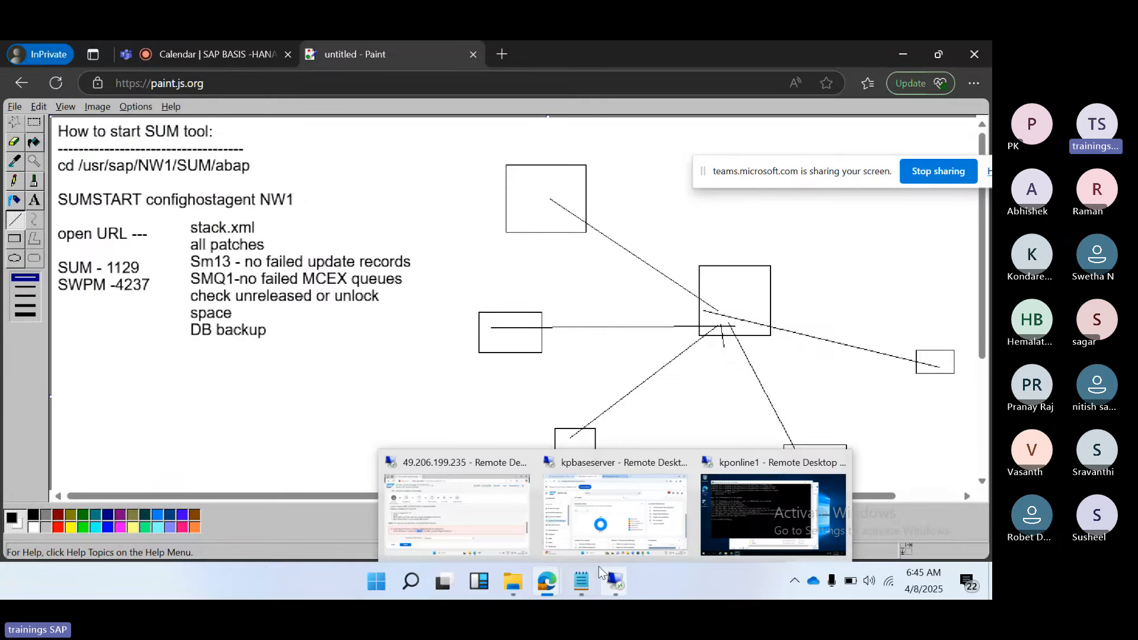
{"action": "left_click", "coordinate": [756, 516]}
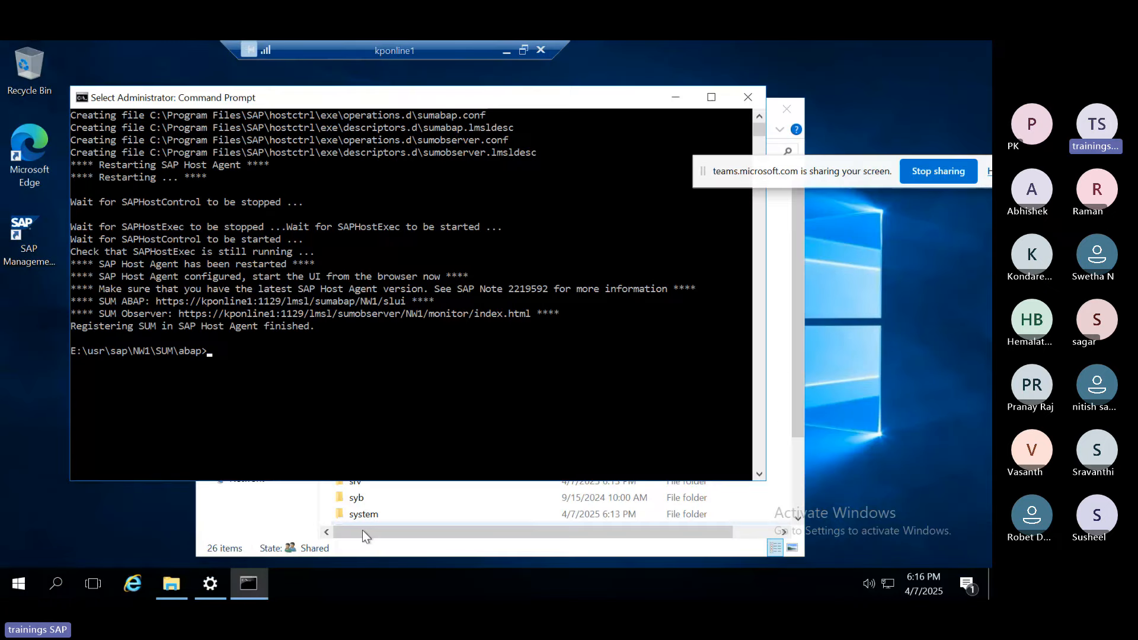
{"action": "left_click", "coordinate": [361, 529]}
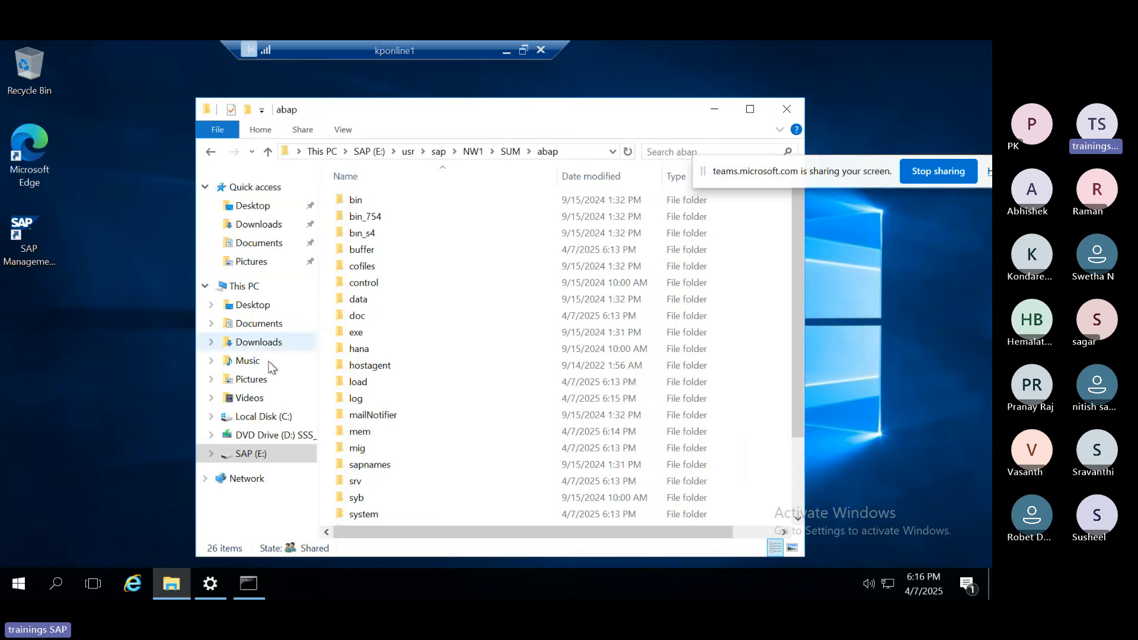
{"action": "left_click", "coordinate": [255, 416]}
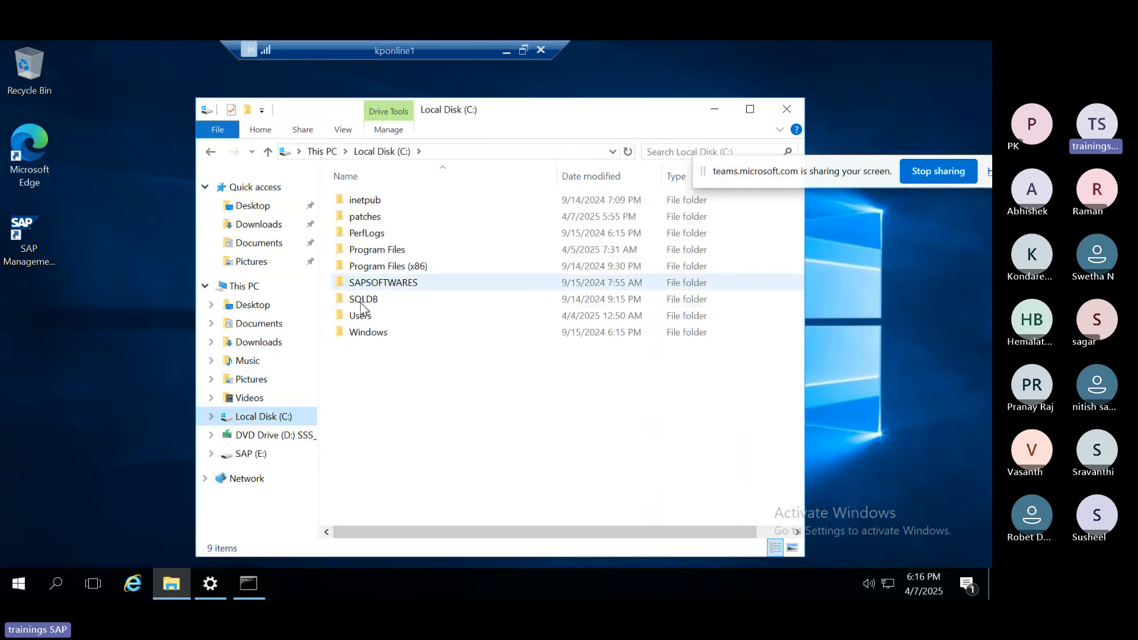
{"action": "double_click", "coordinate": [364, 217]}
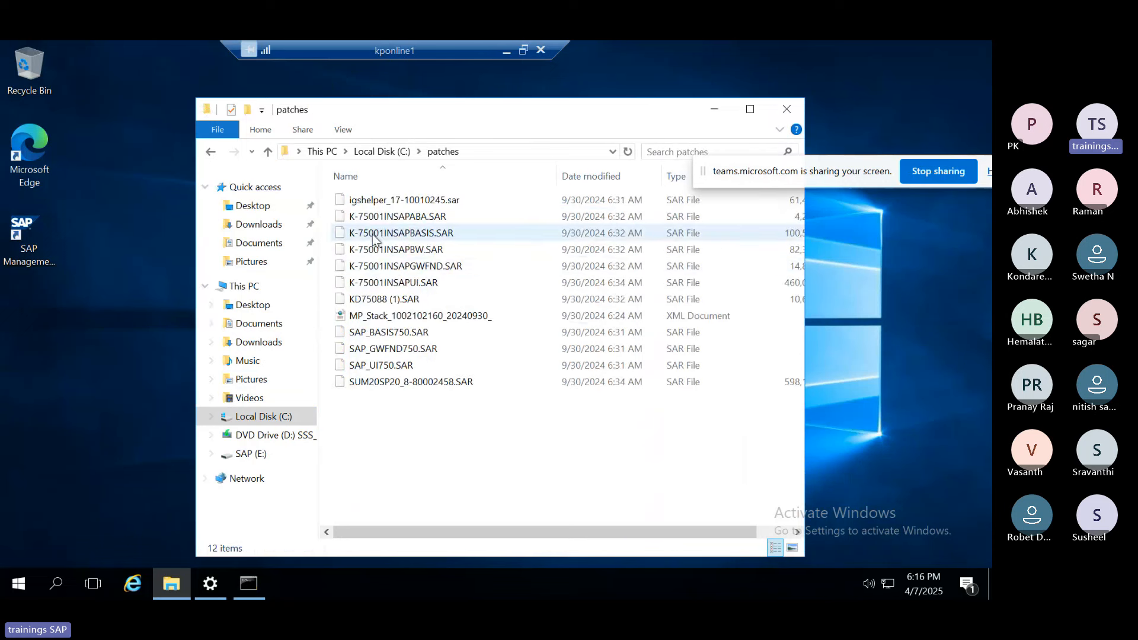
Step: Rename KD75088 (1).SAR to KD75088.SAR
{"action": "left_click", "coordinate": [392, 299]}
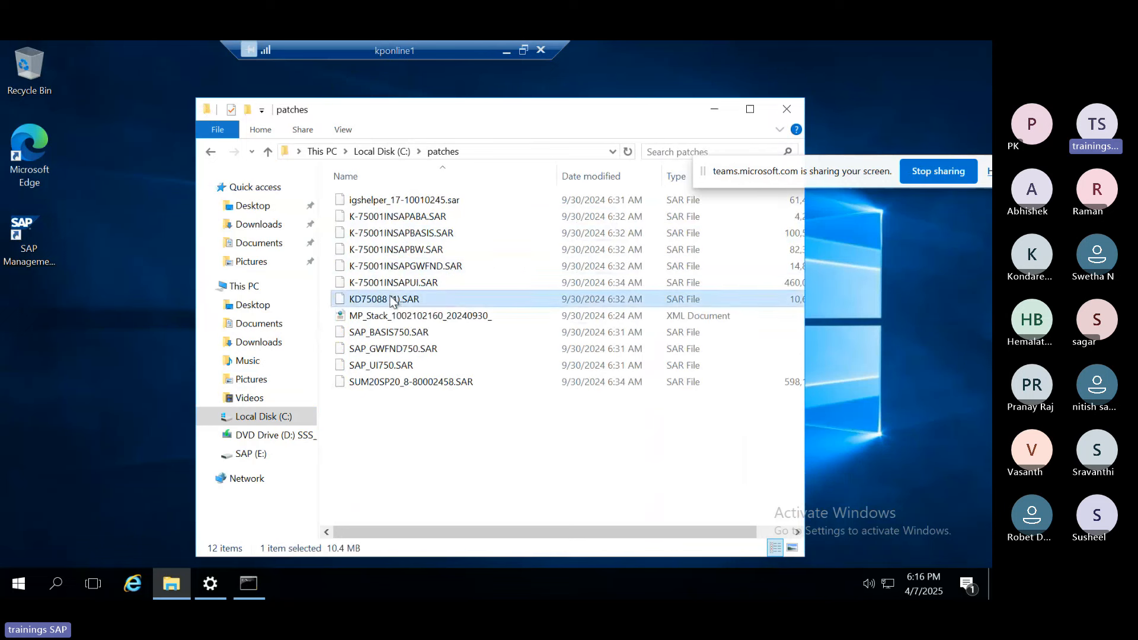
{"action": "right_click", "coordinate": [392, 300]}
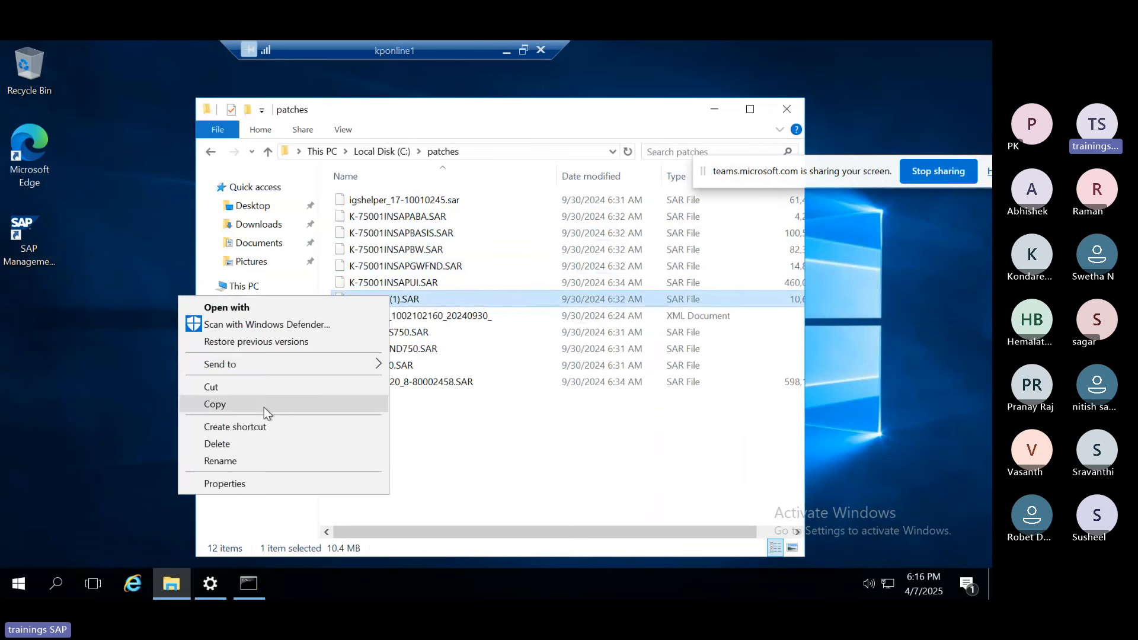
{"action": "left_click", "coordinate": [220, 460]}
{"action": "left_click", "coordinate": [388, 298]}
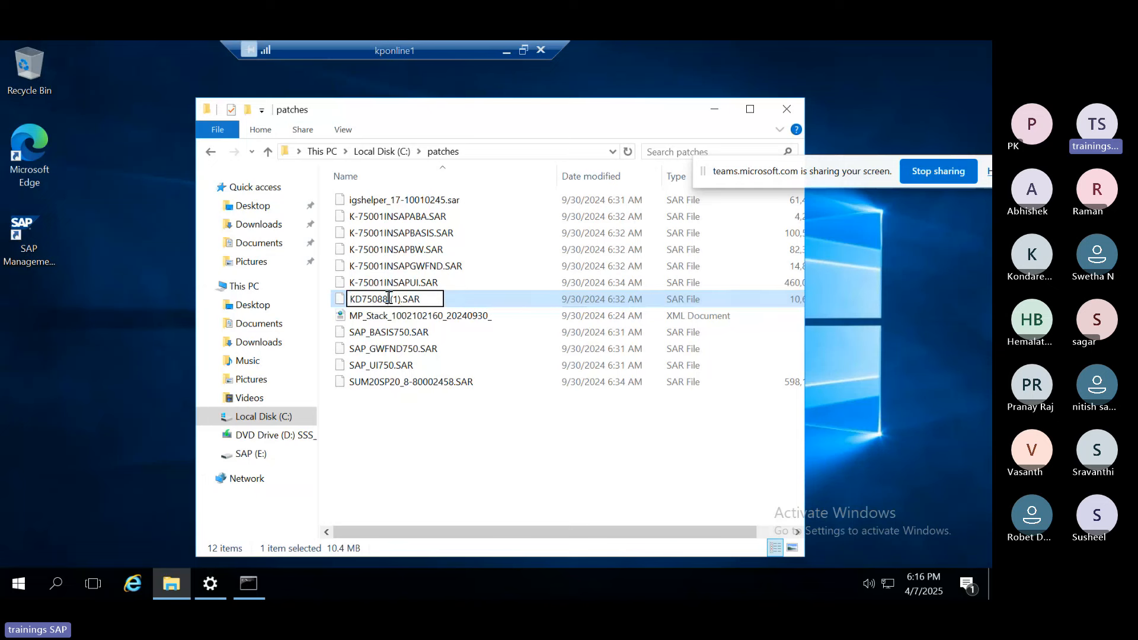
{"action": "key", "text": "Delete"}
{"action": "key", "text": "Delete"}
{"action": "key", "text": "Delete"}
{"action": "key", "text": "Delete"}
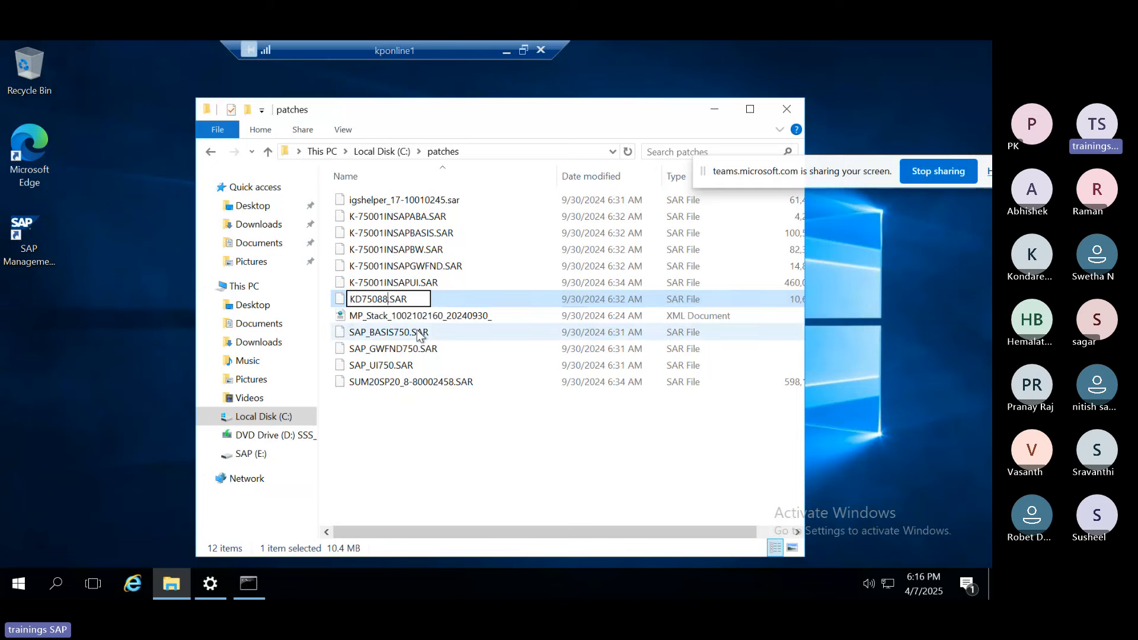
{"action": "left_click", "coordinate": [428, 439]}
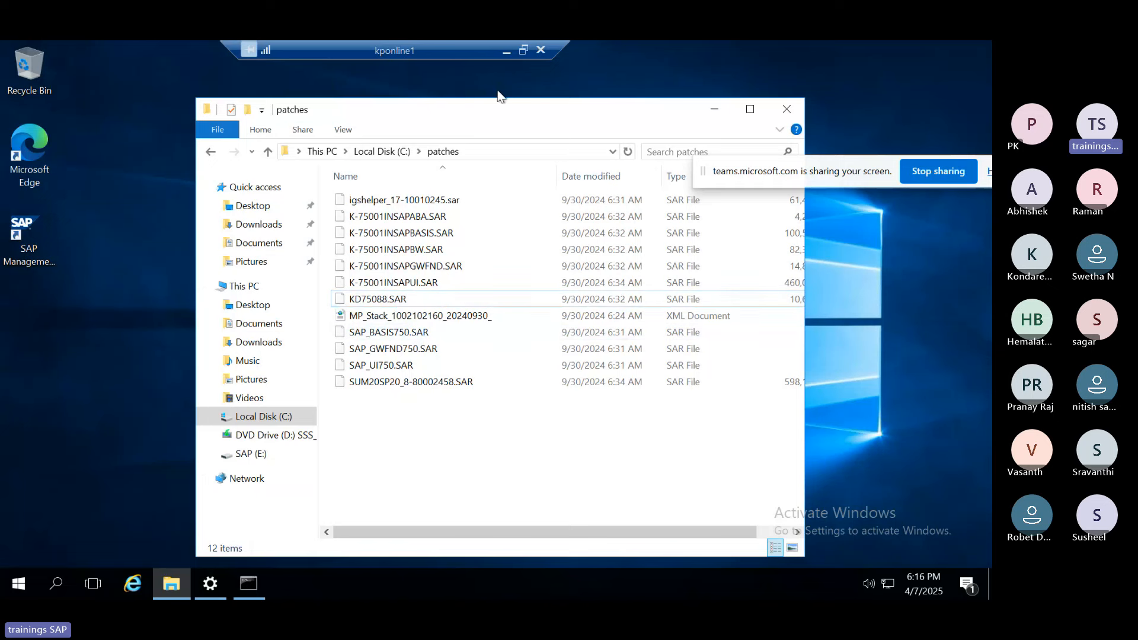
Step: Return to the remote session showing the Software Update Manager page
{"action": "left_click", "coordinate": [507, 51]}
{"action": "mouse_move", "coordinate": [616, 578]}
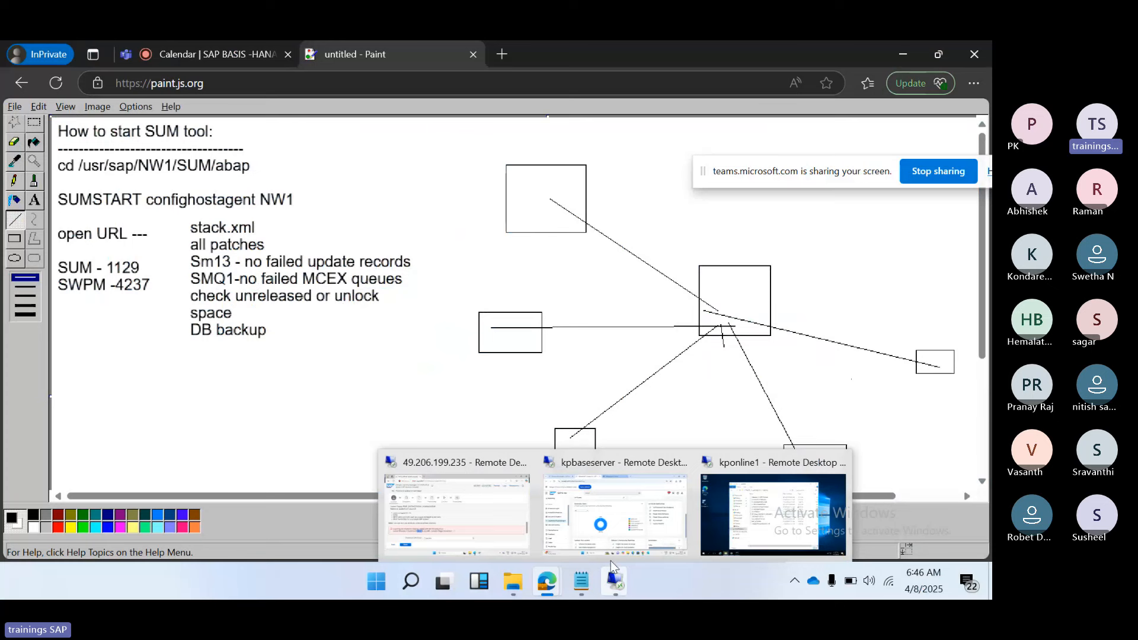
{"action": "left_click", "coordinate": [504, 515]}
Step: Resume the stopped update and wait while SUM rescans C:\patches and checks the stack XML
{"action": "left_click", "coordinate": [140, 522]}
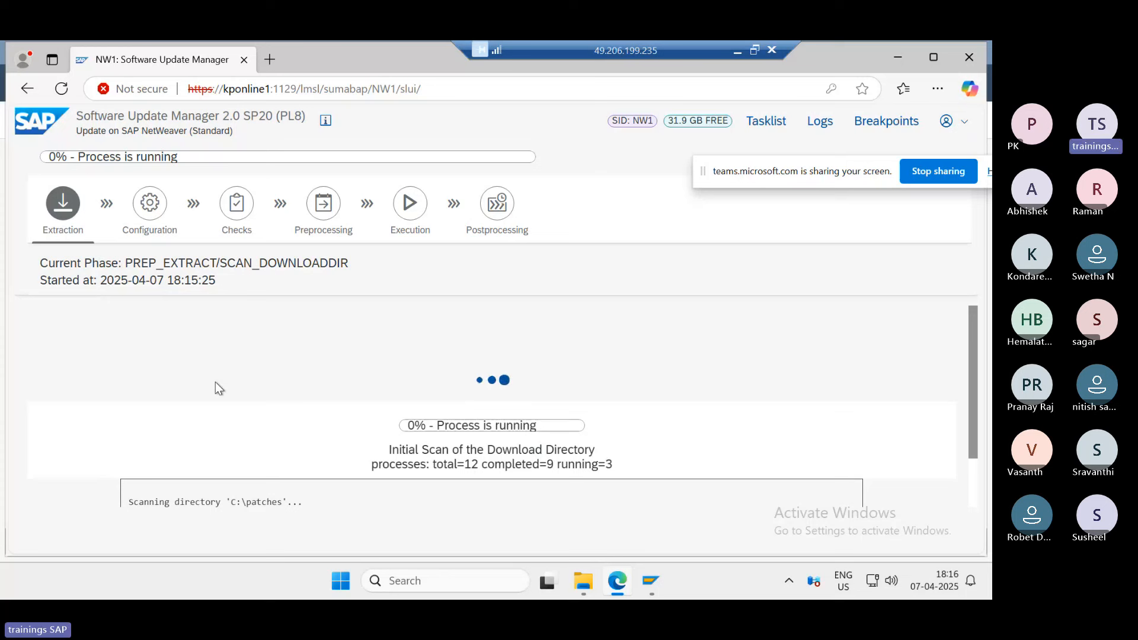
{"action": "double_click", "coordinate": [285, 88]}
{"action": "left_click", "coordinate": [226, 88]}
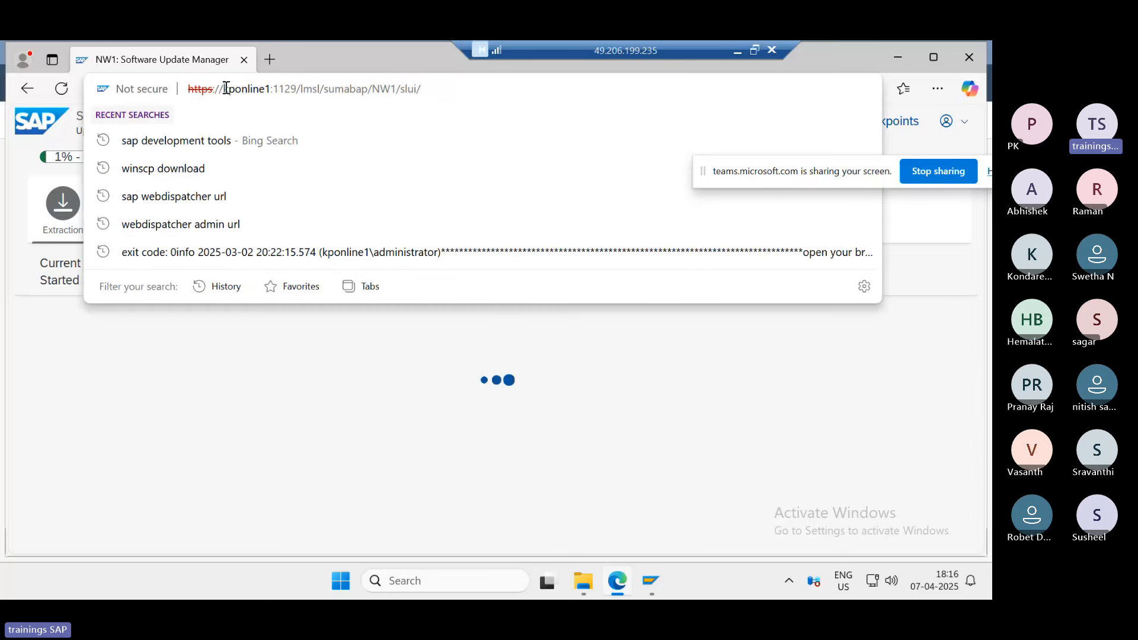
{"action": "left_click", "coordinate": [89, 410]}
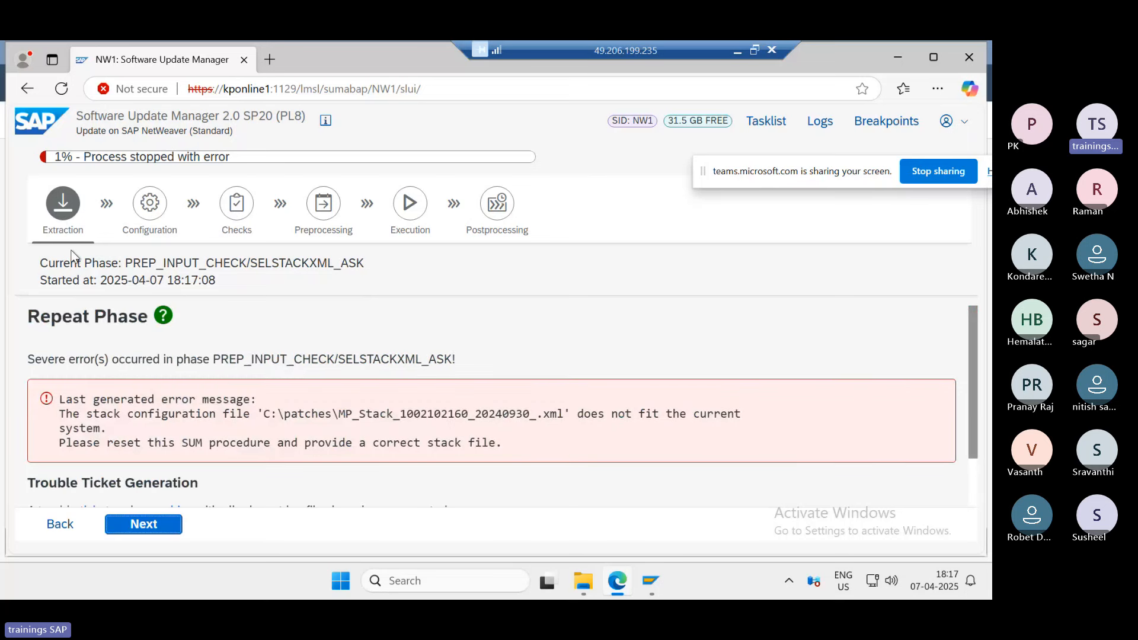
Step: With 'Repeat phase' ticked, rerun the failed PREP_INPUT_CHECK/SELSTACKXML_ASK phase
{"action": "scroll", "coordinate": [90, 325], "scroll_direction": "down", "scroll_amount": 2}
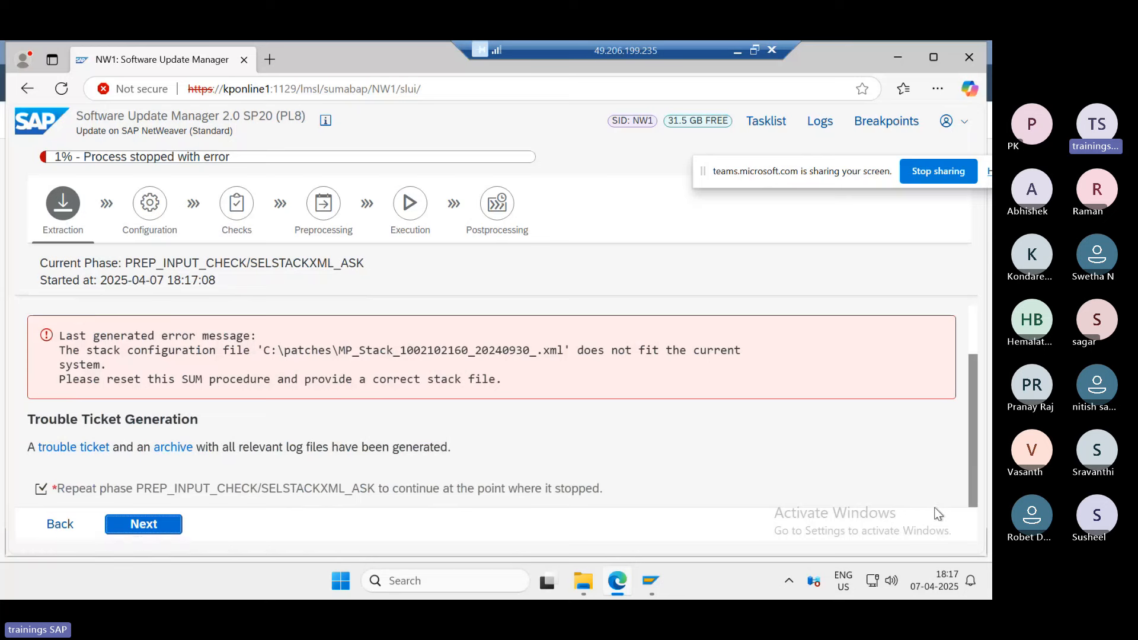
{"action": "scroll", "coordinate": [972, 514], "scroll_direction": "up", "scroll_amount": 2}
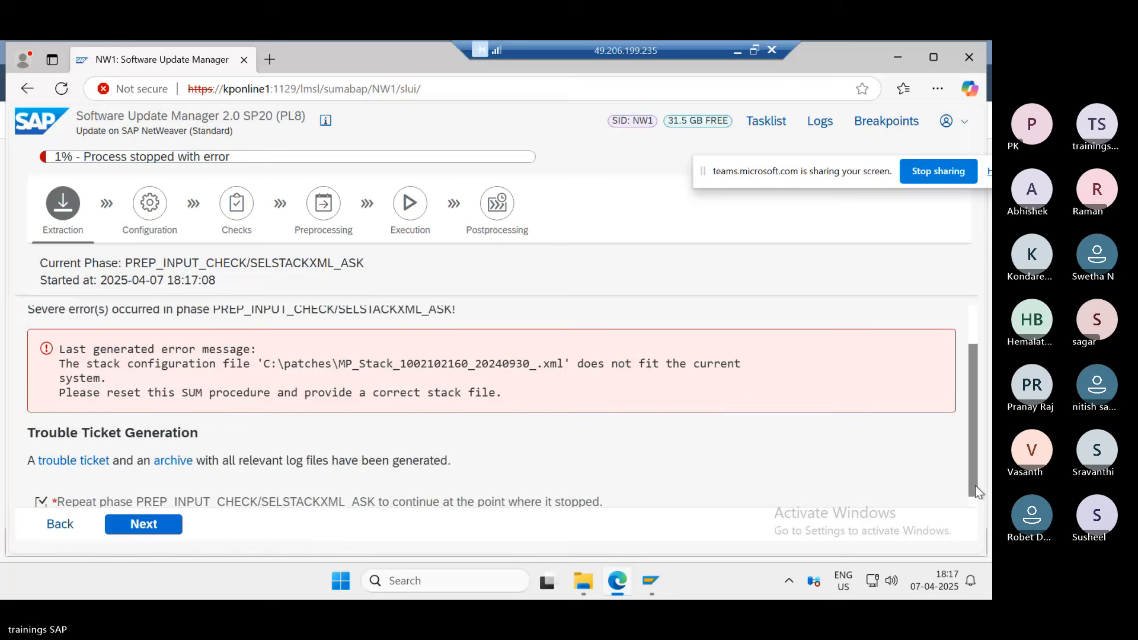
{"action": "scroll", "coordinate": [980, 420], "scroll_direction": "down", "scroll_amount": 2}
{"action": "scroll", "coordinate": [980, 421], "scroll_direction": "up", "scroll_amount": 2}
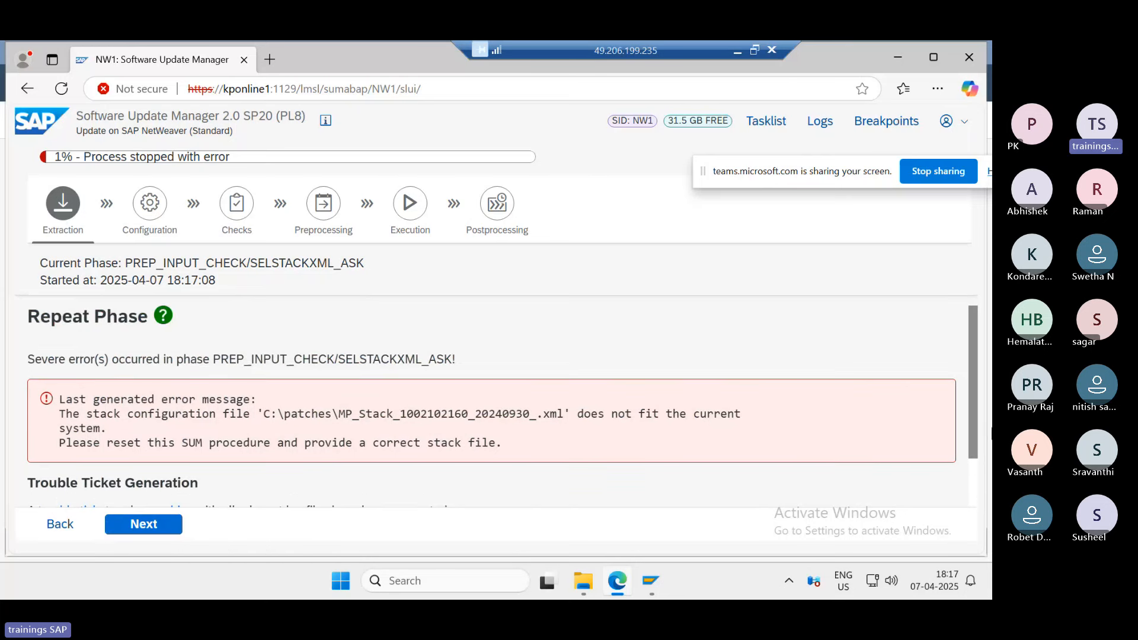
{"action": "scroll", "coordinate": [963, 507], "scroll_direction": "down", "scroll_amount": 2}
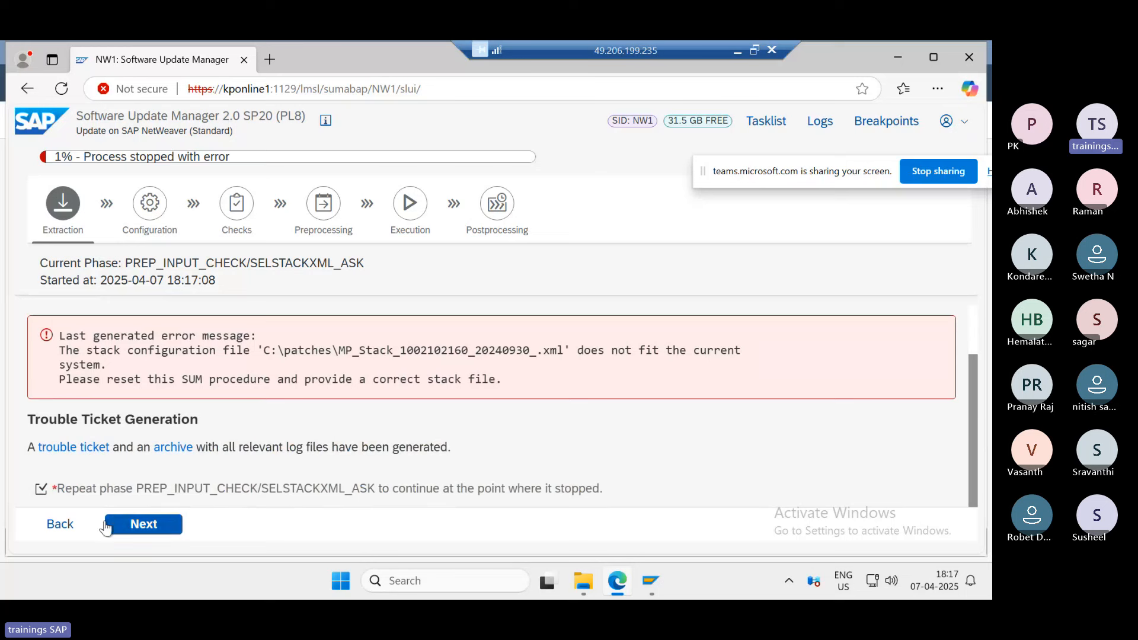
{"action": "left_click", "coordinate": [936, 89]}
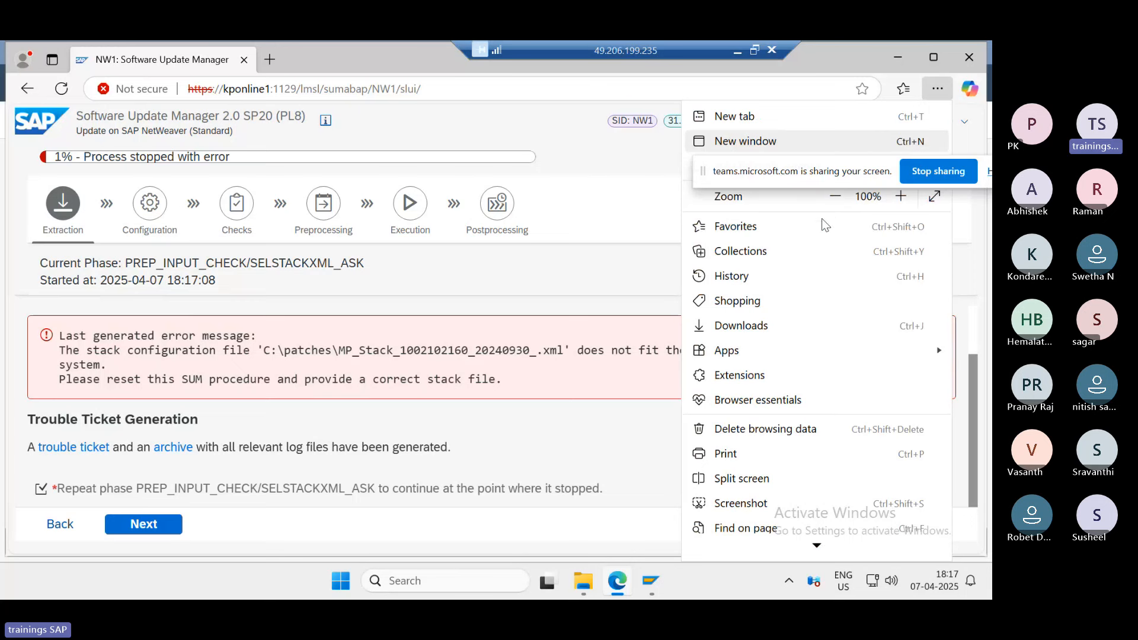
{"action": "left_click", "coordinate": [579, 223]}
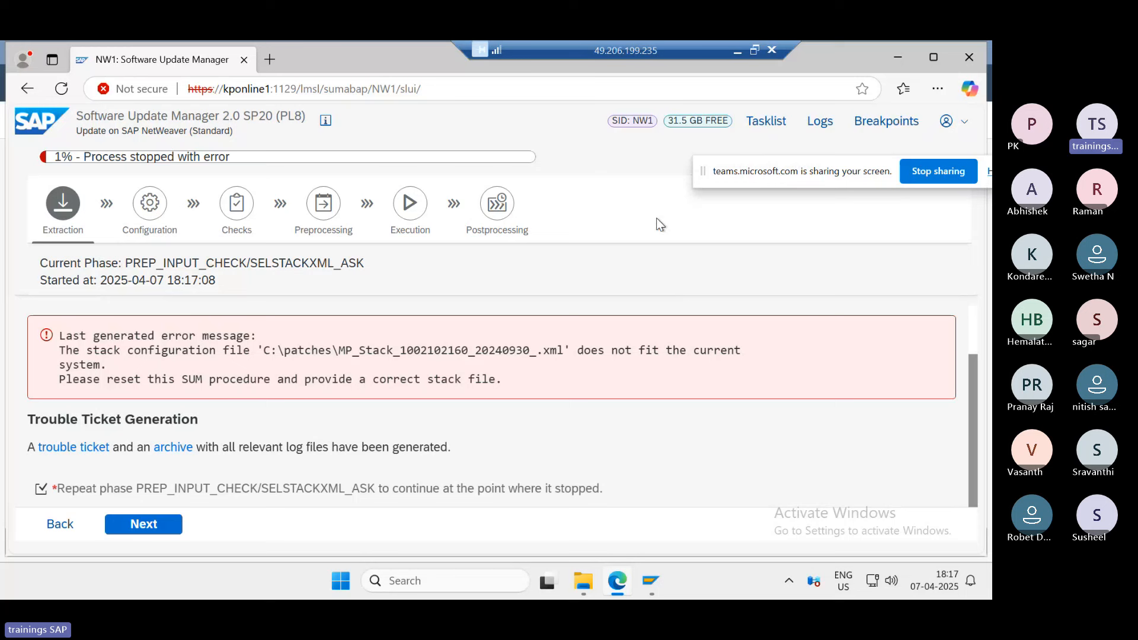
{"action": "left_click_drag", "start_coordinate": [759, 178], "coordinate": [773, 76]}
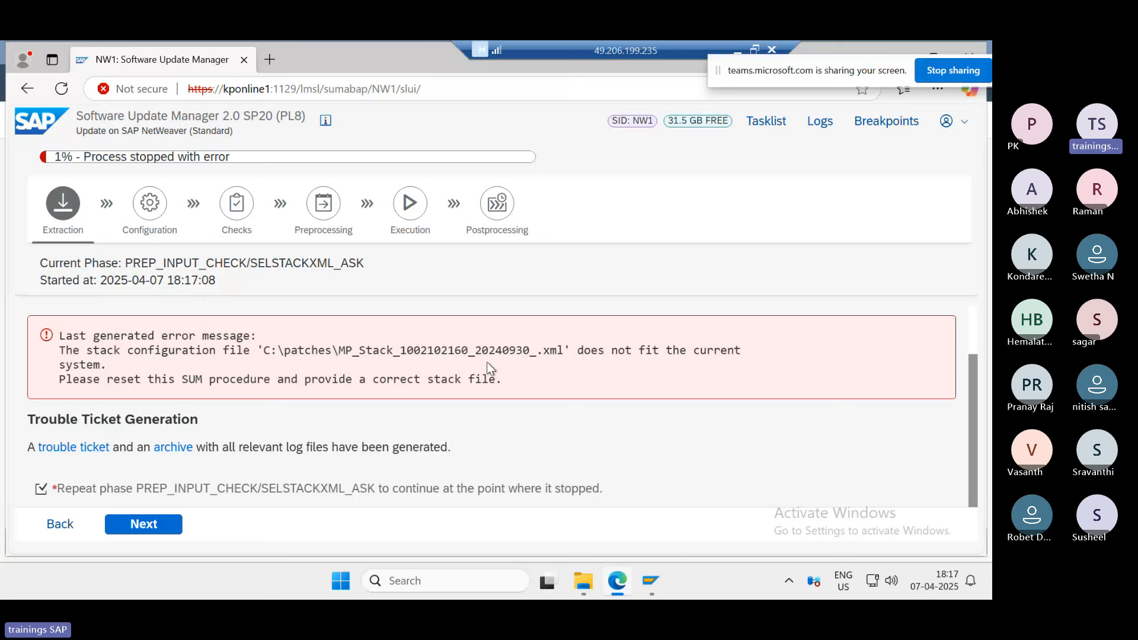
{"action": "scroll", "coordinate": [486, 362], "scroll_direction": "up", "scroll_amount": 1}
{"action": "scroll", "coordinate": [486, 362], "scroll_direction": "down", "scroll_amount": 1}
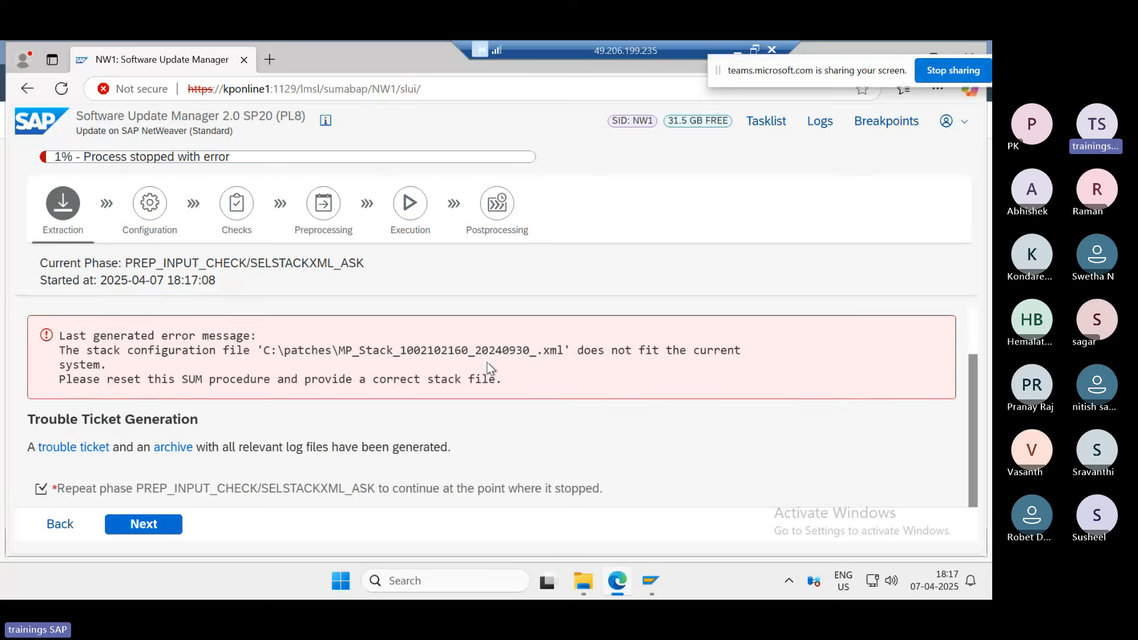
{"action": "left_click", "coordinate": [147, 525]}
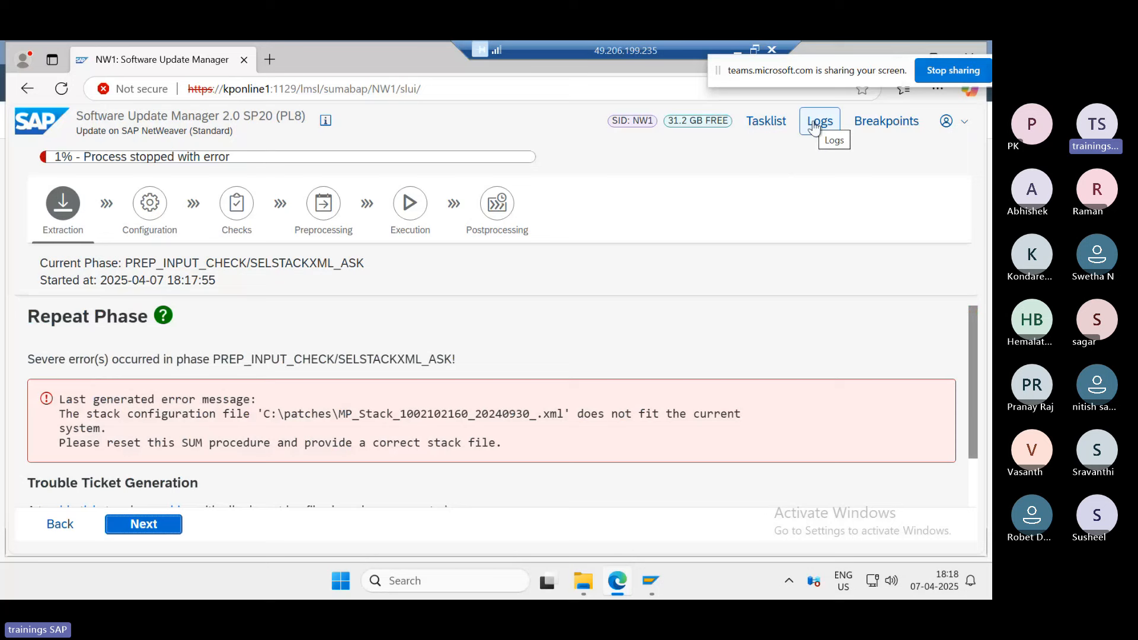
Step: Read SELSTACKXMLA.LOG, highlighting the ST-PI SP level 0001 versus 0012 mismatch, then close it
{"action": "left_click", "coordinate": [815, 126]}
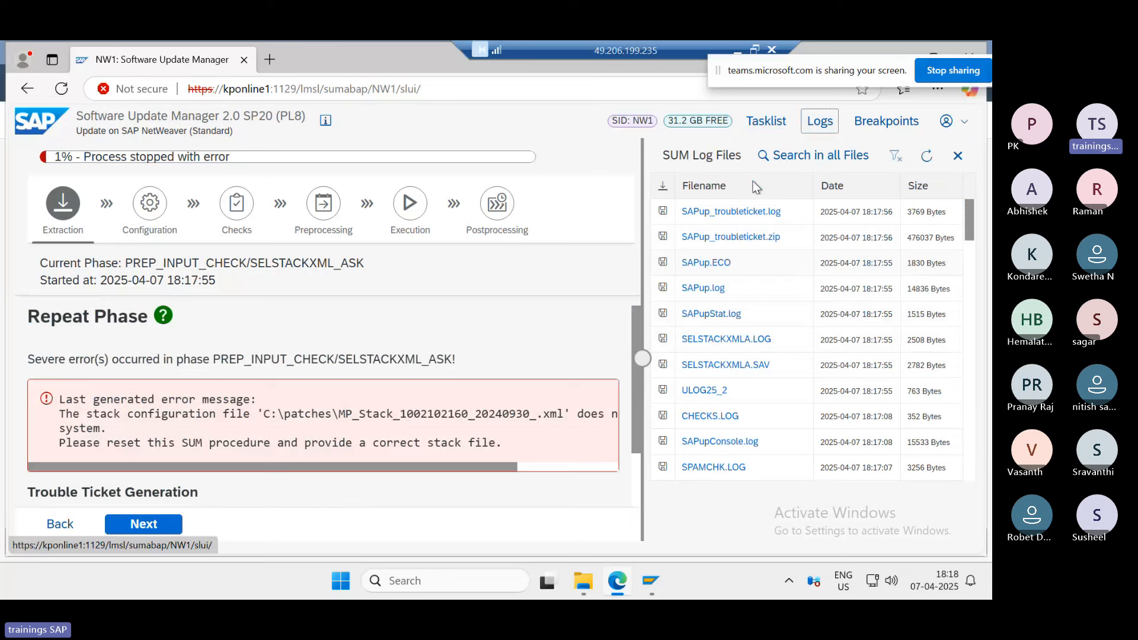
{"action": "left_click", "coordinate": [737, 336]}
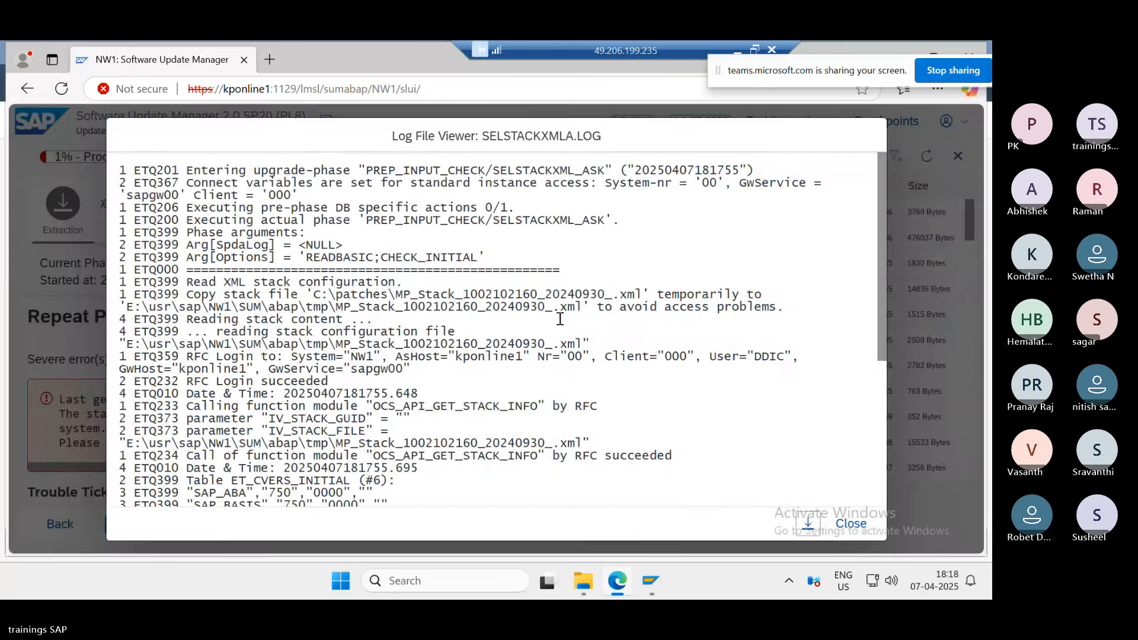
{"action": "scroll", "coordinate": [325, 413], "scroll_direction": "down", "scroll_amount": 3}
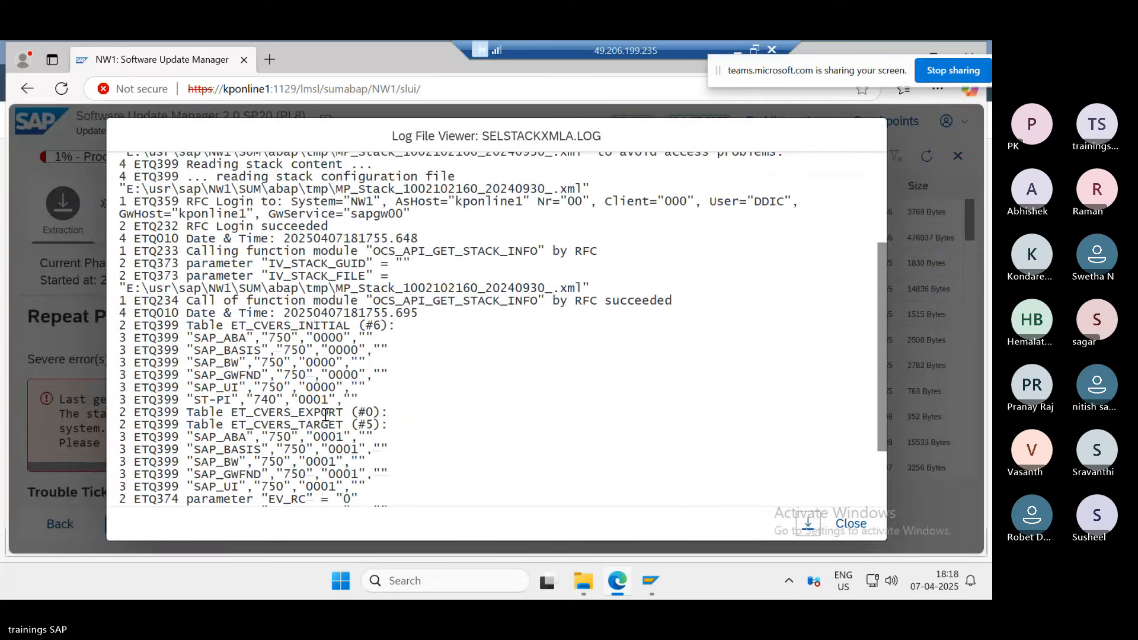
{"action": "scroll", "coordinate": [325, 413], "scroll_direction": "down", "scroll_amount": 3}
{"action": "left_click_drag", "start_coordinate": [228, 431], "coordinate": [783, 426]}
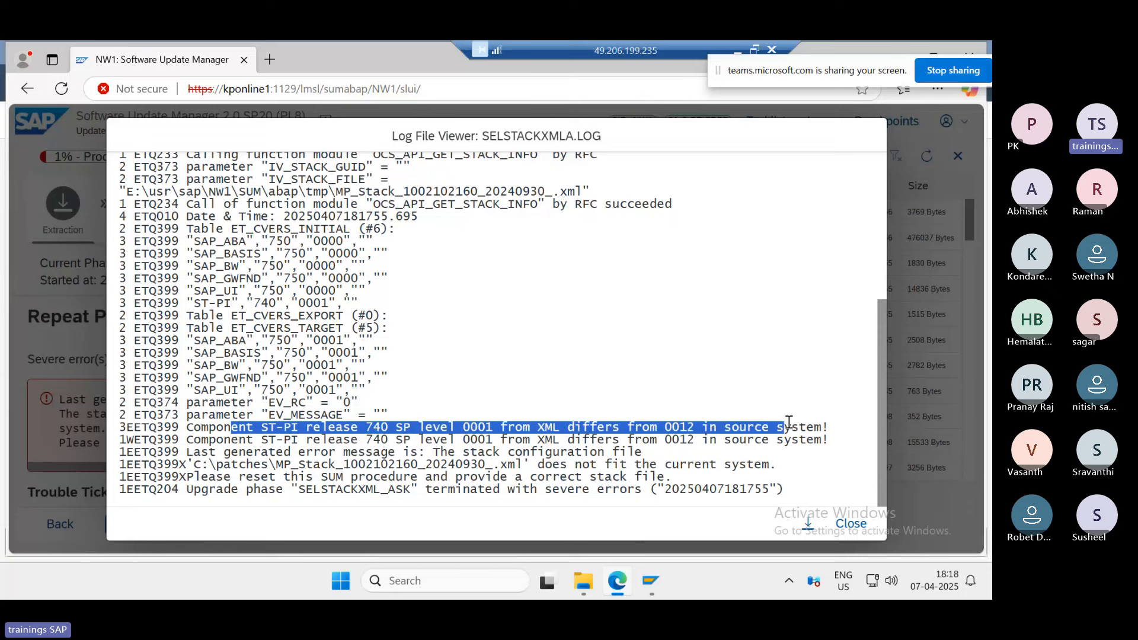
{"action": "left_click_drag", "start_coordinate": [448, 440], "coordinate": [770, 439]}
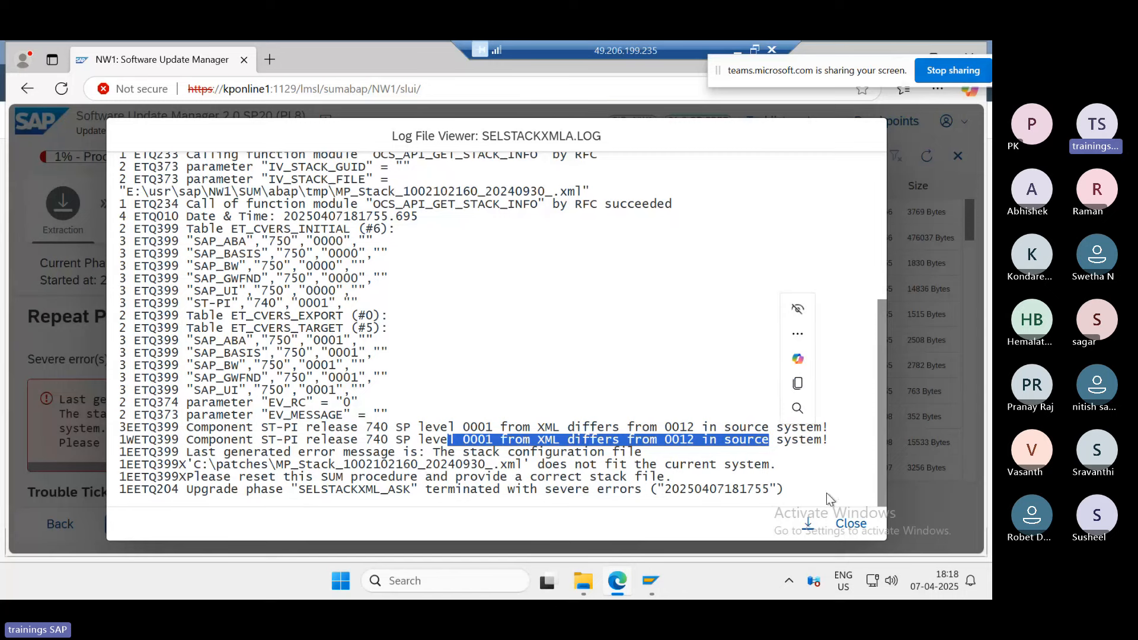
{"action": "left_click", "coordinate": [857, 529]}
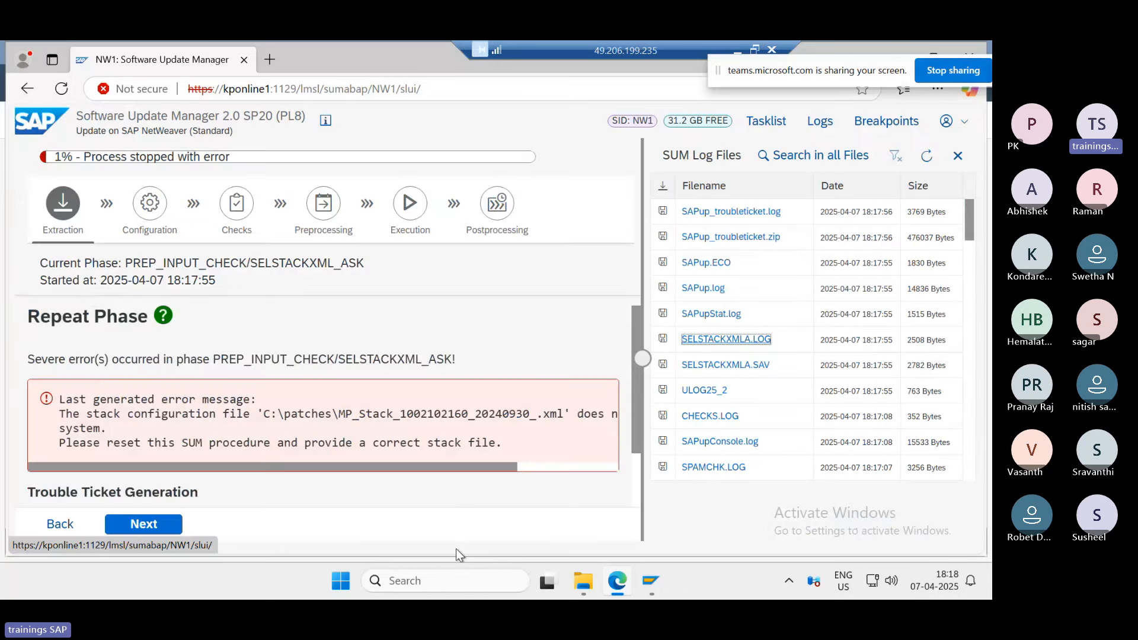
Step: Check the free disk space details on the SUM page, then minimize the remote session
{"action": "mouse_move", "coordinate": [580, 582]}
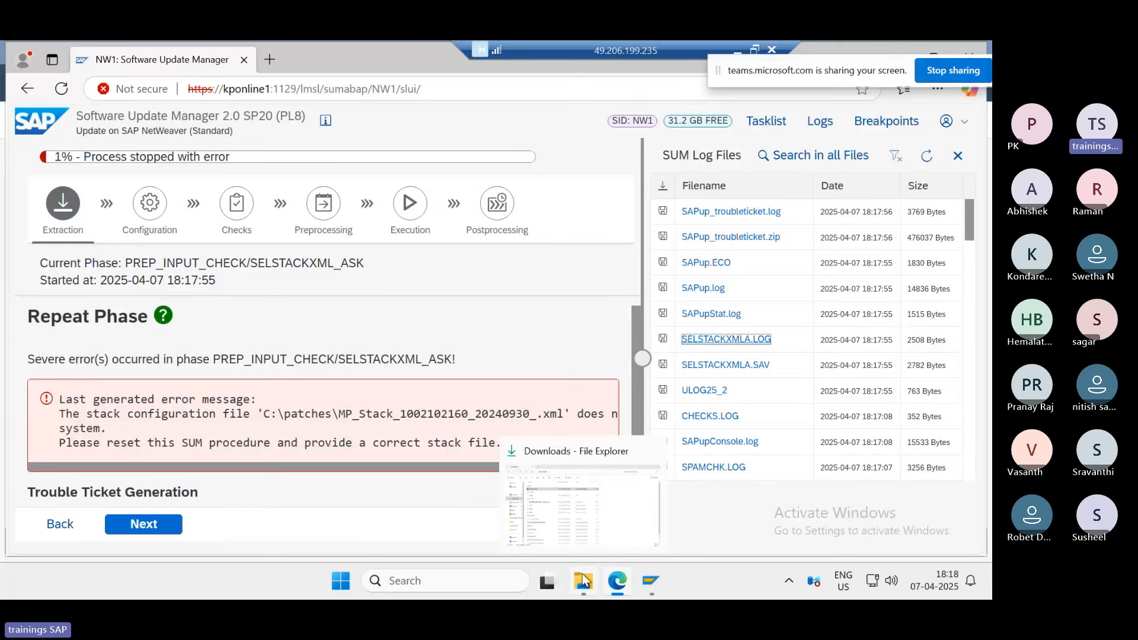
{"action": "left_click", "coordinate": [583, 579]}
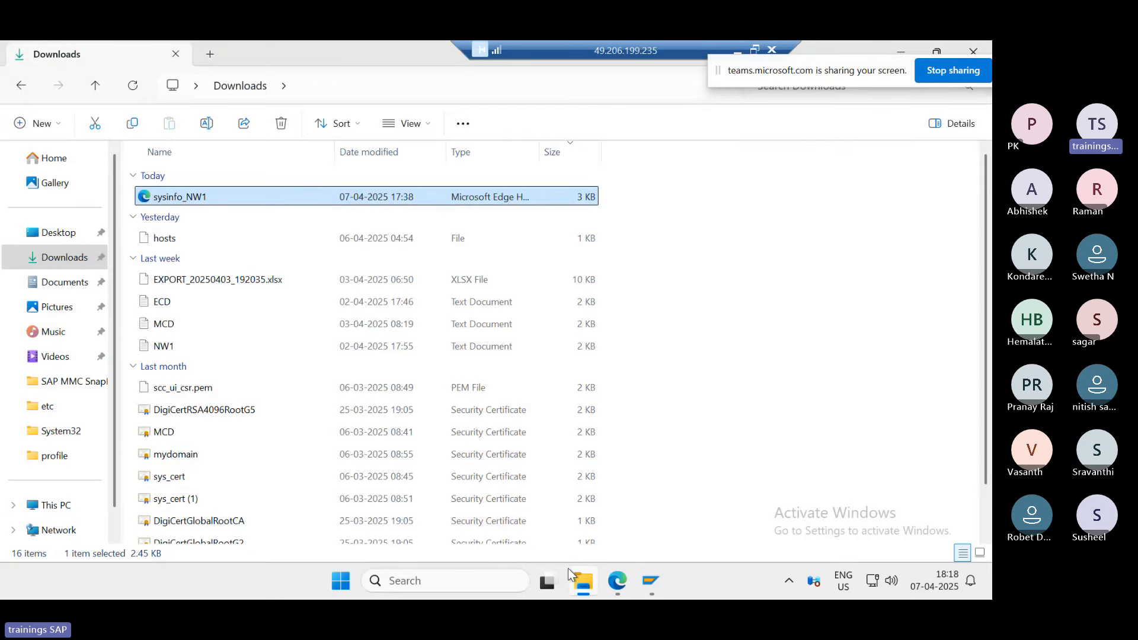
{"action": "left_click", "coordinate": [583, 579]}
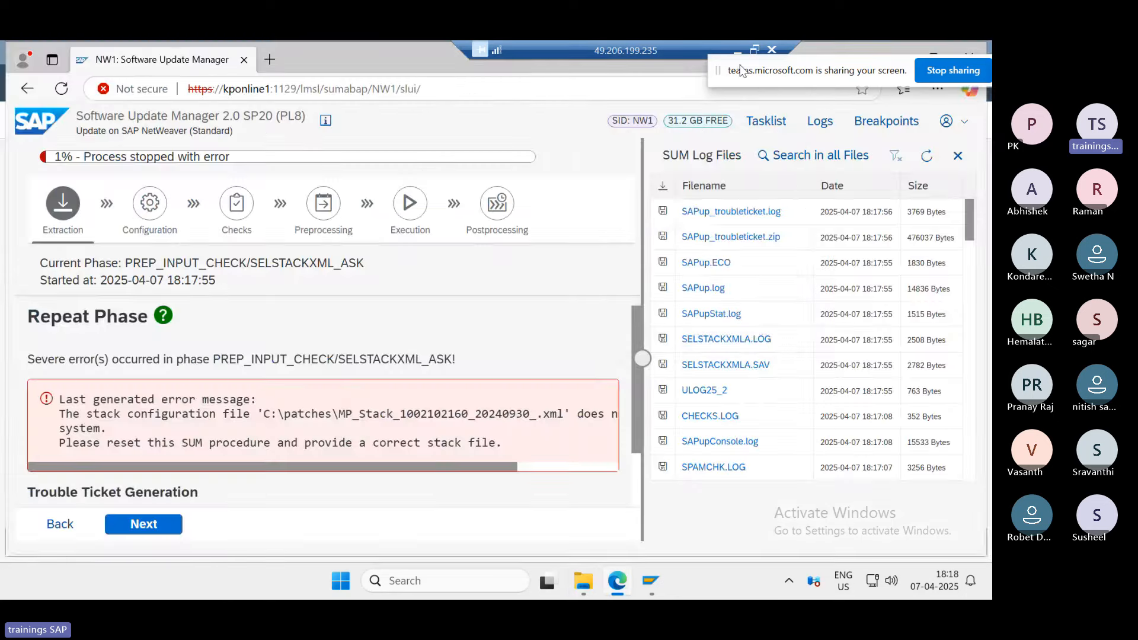
{"action": "left_click", "coordinate": [698, 120]}
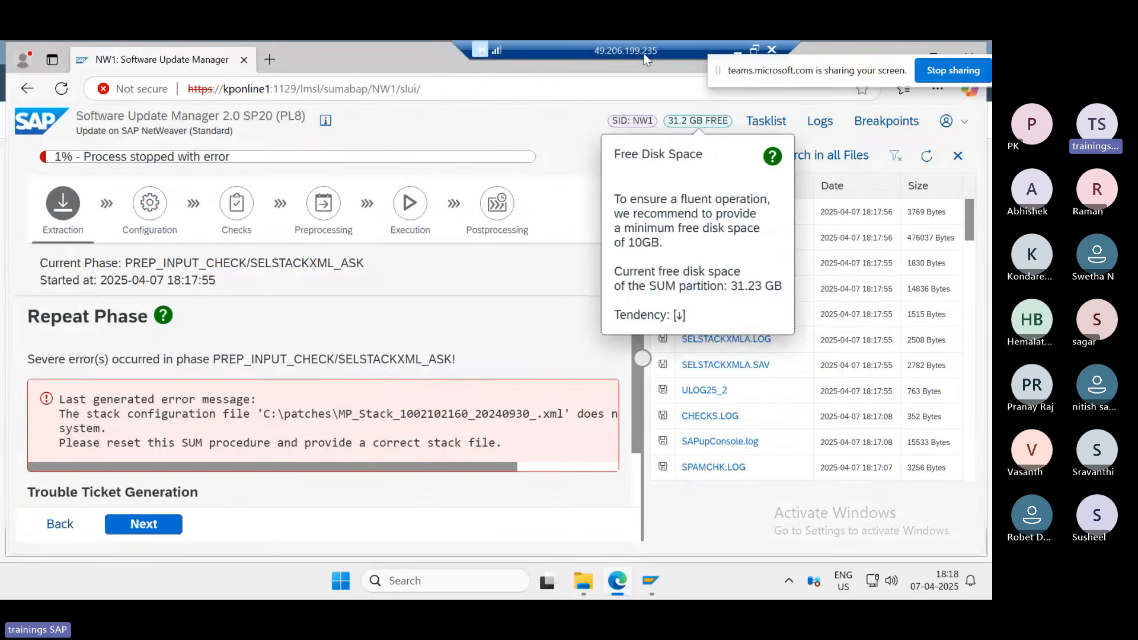
{"action": "left_click_drag", "start_coordinate": [644, 55], "coordinate": [547, 90]}
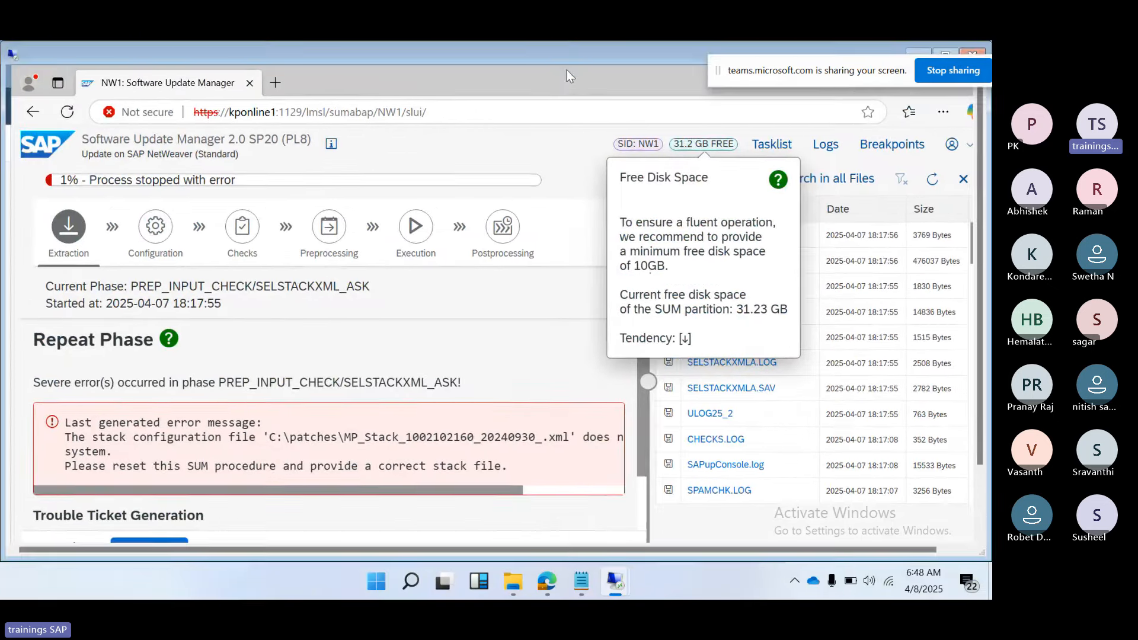
{"action": "left_click", "coordinate": [557, 51]}
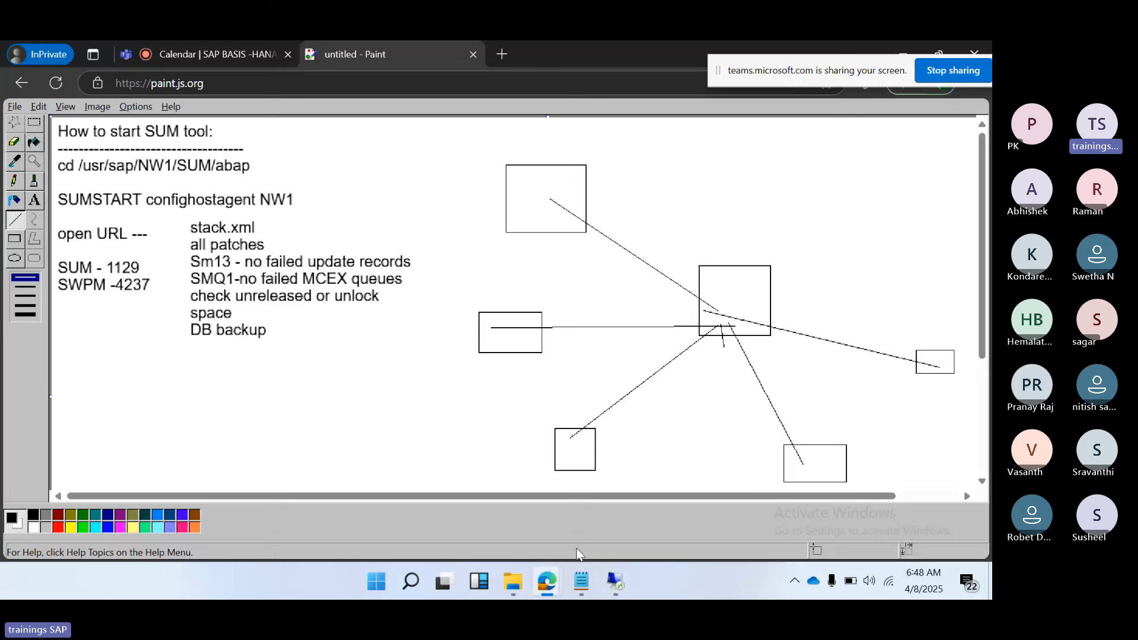
Step: In the kponline1 session, open the MP_Stack XML from C:\patches in Notepad
{"action": "mouse_move", "coordinate": [616, 583]}
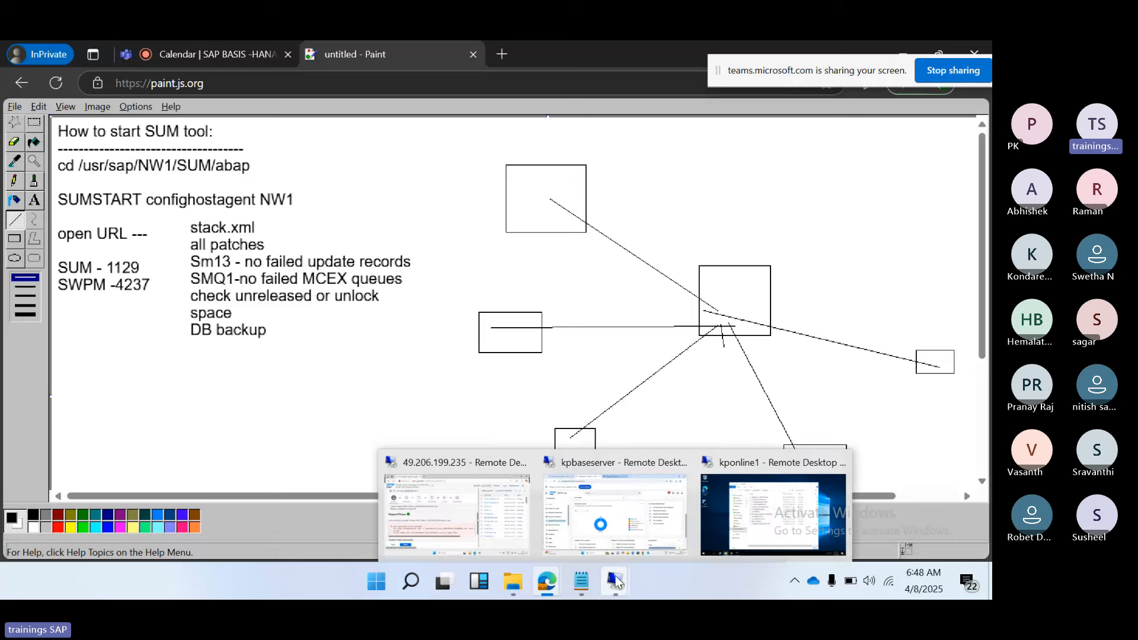
{"action": "left_click", "coordinate": [709, 510]}
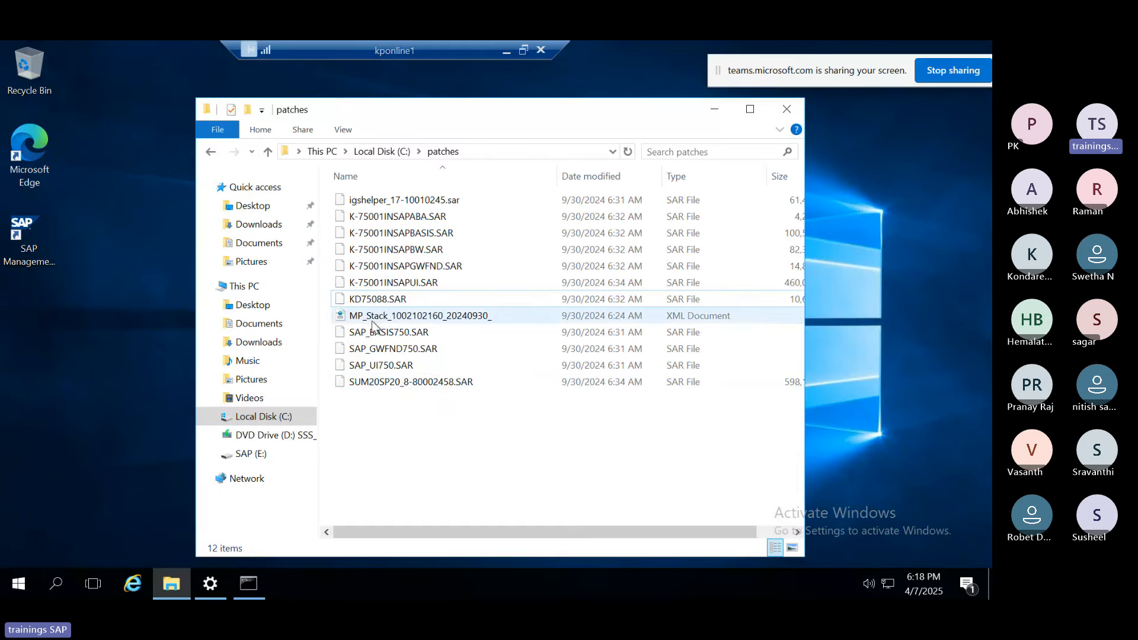
{"action": "left_click", "coordinate": [371, 317]}
{"action": "right_click", "coordinate": [371, 319]}
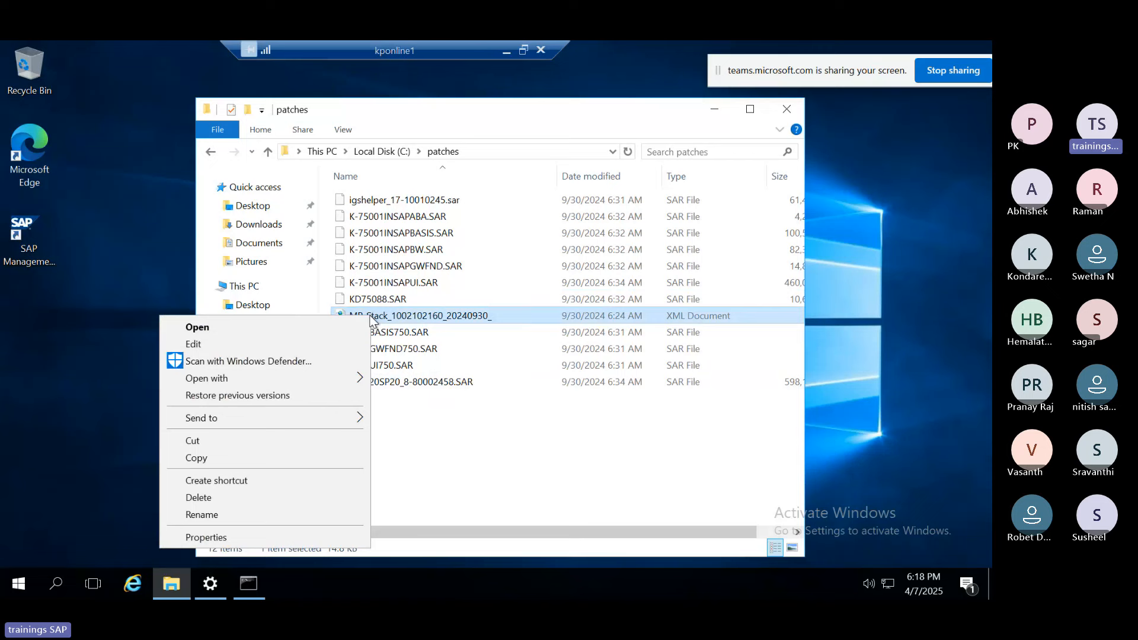
{"action": "left_click", "coordinate": [280, 333]}
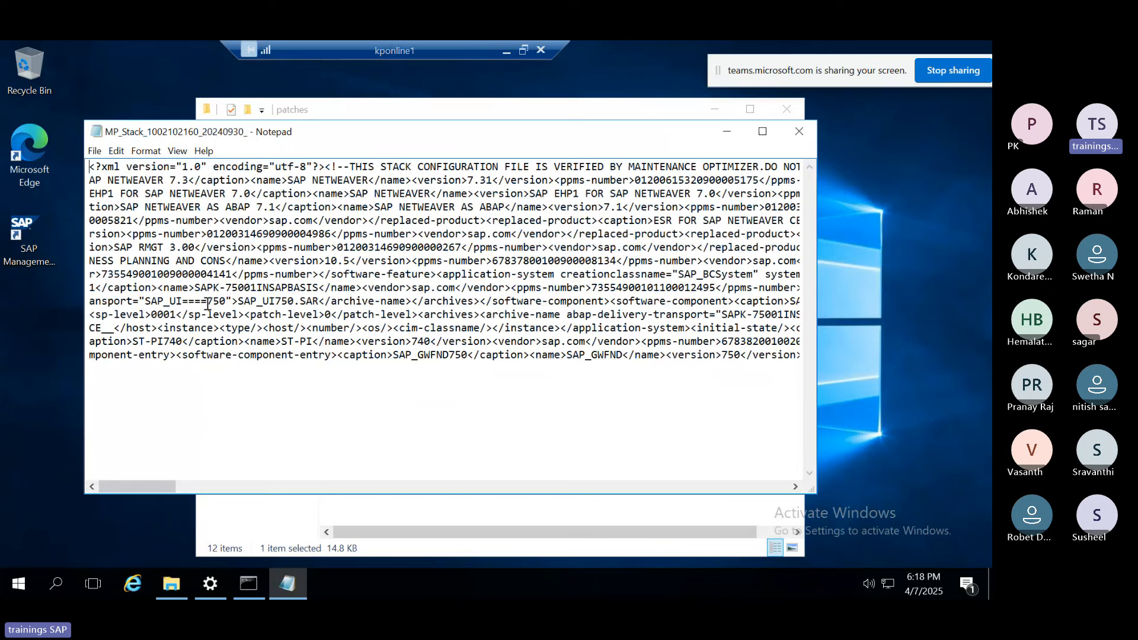
Step: Enable Word Wrap in Notepad and scroll through the stack XML back to the top
{"action": "left_click", "coordinate": [115, 155]}
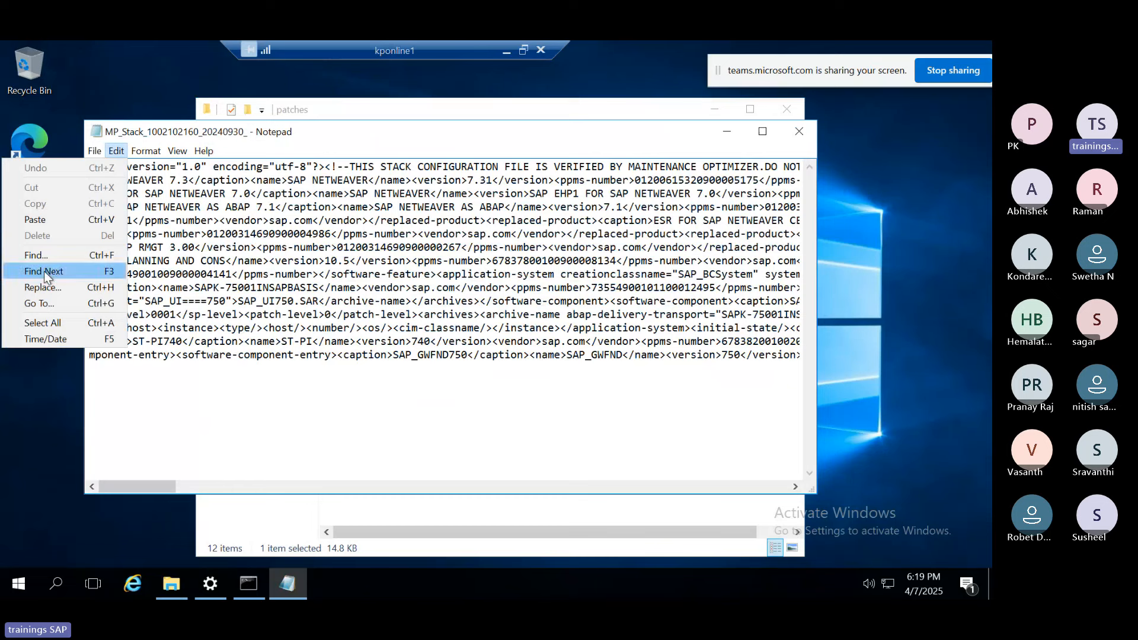
{"action": "left_click", "coordinate": [227, 194]}
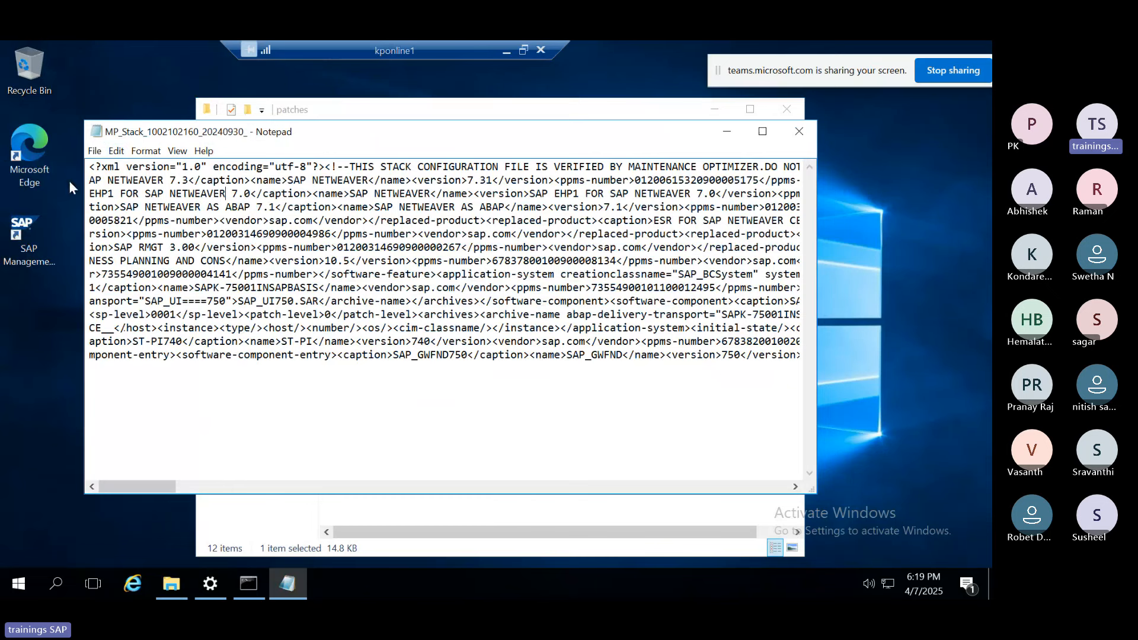
{"action": "left_click", "coordinate": [146, 151]}
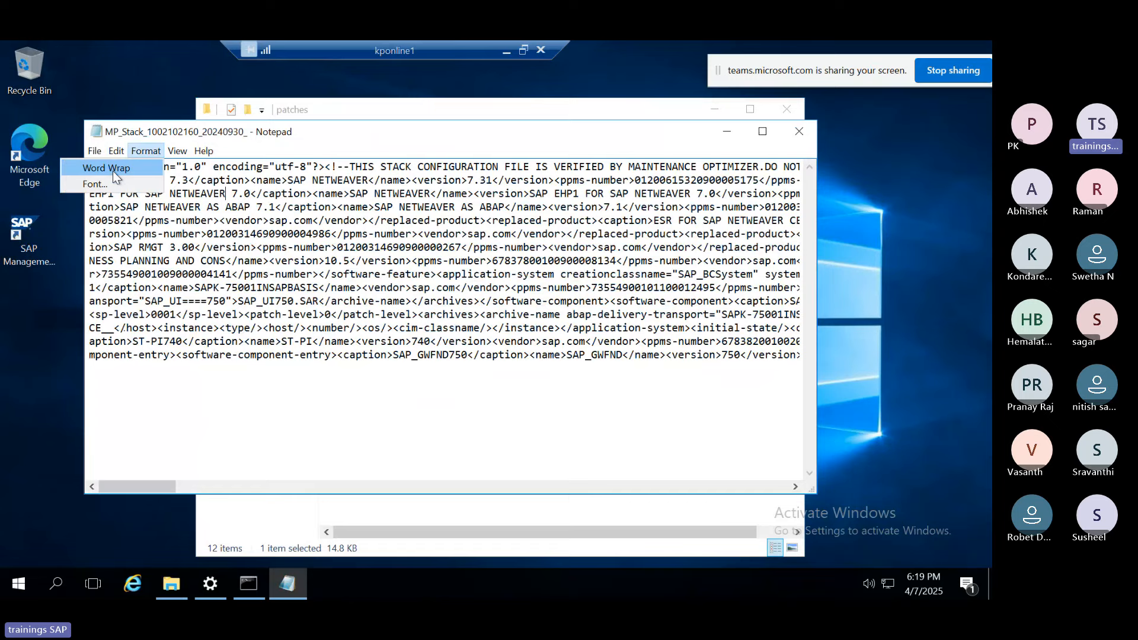
{"action": "left_click", "coordinate": [113, 169]}
{"action": "scroll", "coordinate": [491, 330], "scroll_direction": "down", "scroll_amount": 15}
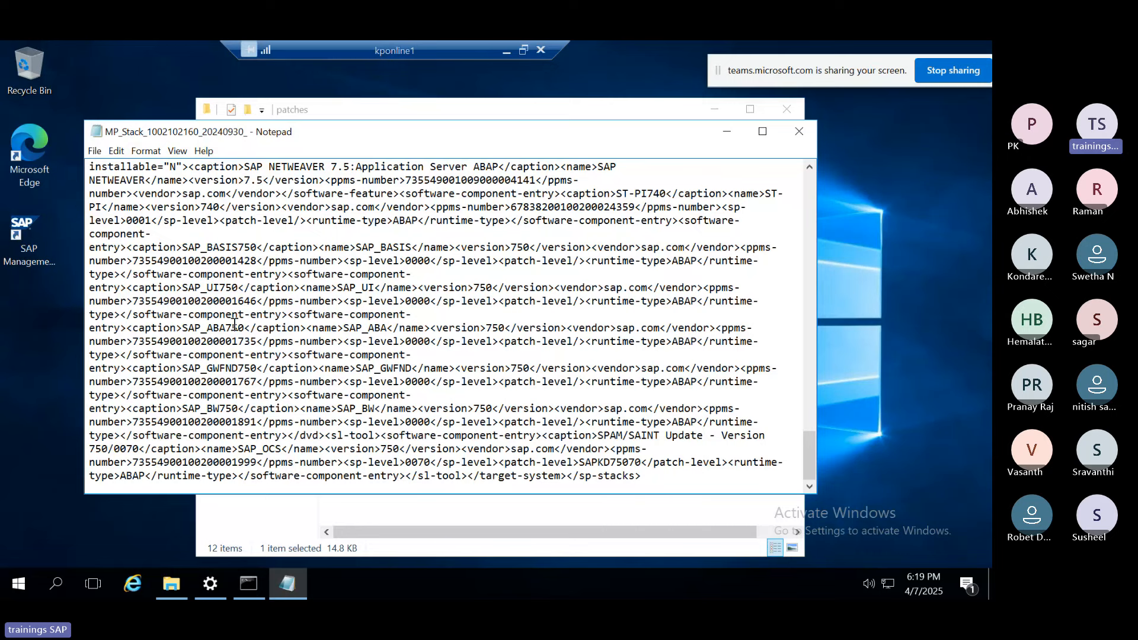
{"action": "scroll", "coordinate": [235, 324], "scroll_direction": "up", "scroll_amount": 2}
{"action": "scroll", "coordinate": [235, 325], "scroll_direction": "up", "scroll_amount": 1}
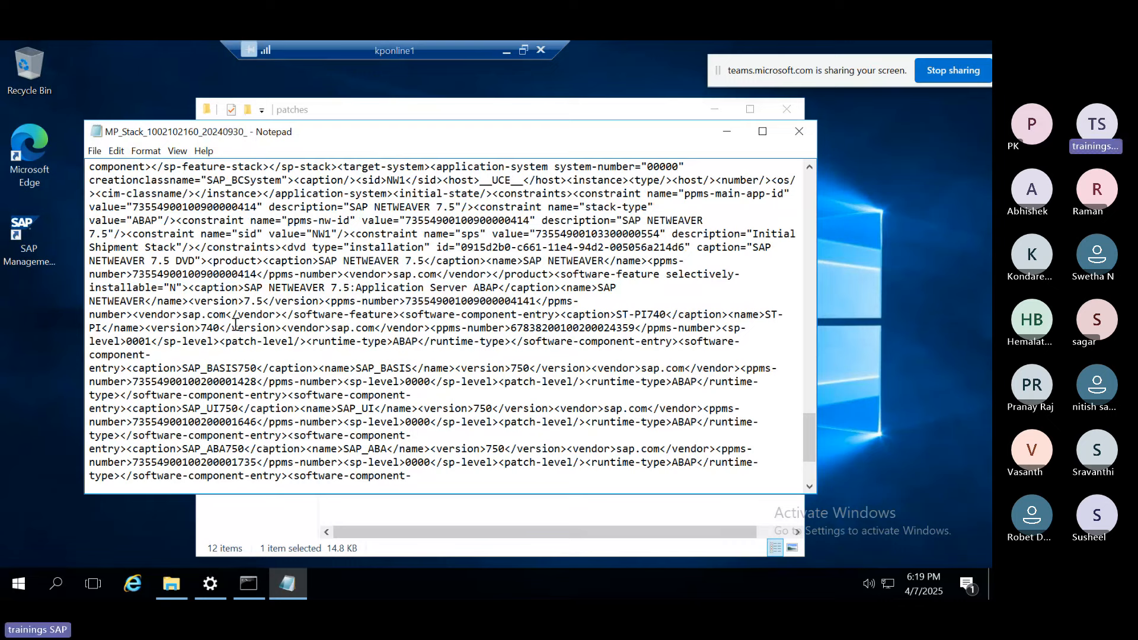
{"action": "scroll", "coordinate": [235, 324], "scroll_direction": "up", "scroll_amount": 3}
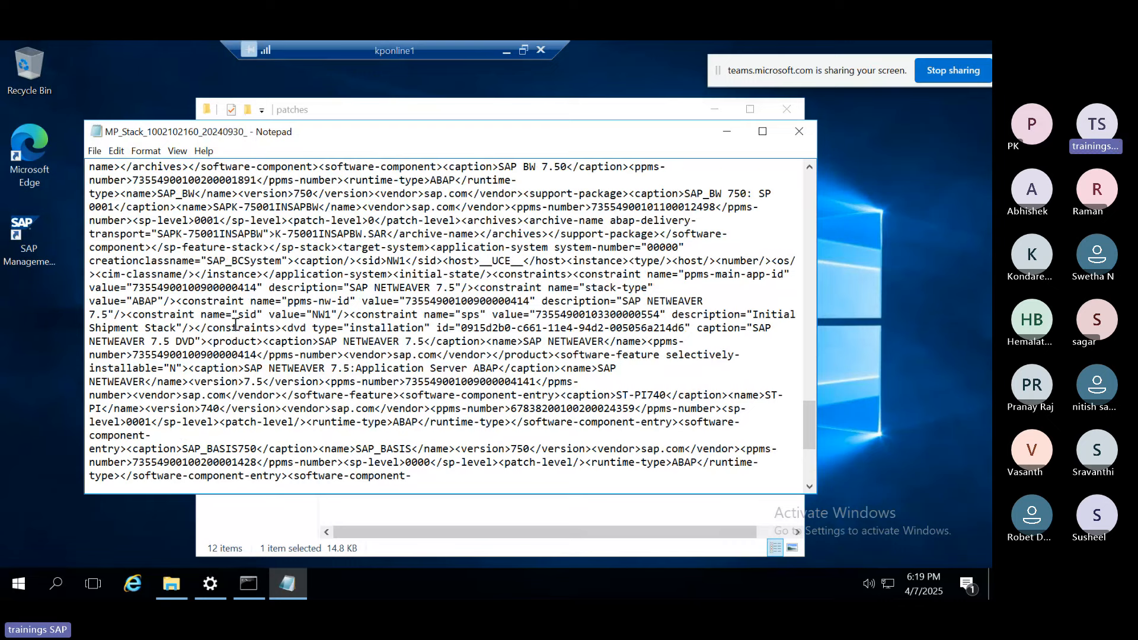
{"action": "scroll", "coordinate": [234, 324], "scroll_direction": "up", "scroll_amount": 9}
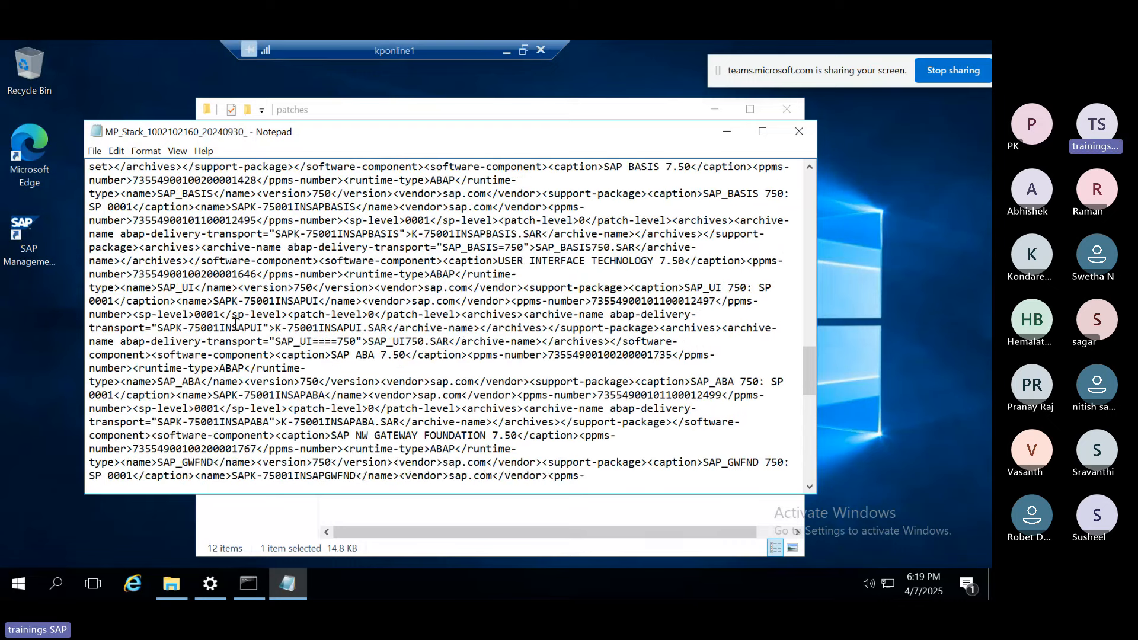
{"action": "scroll", "coordinate": [235, 324], "scroll_direction": "up", "scroll_amount": 6}
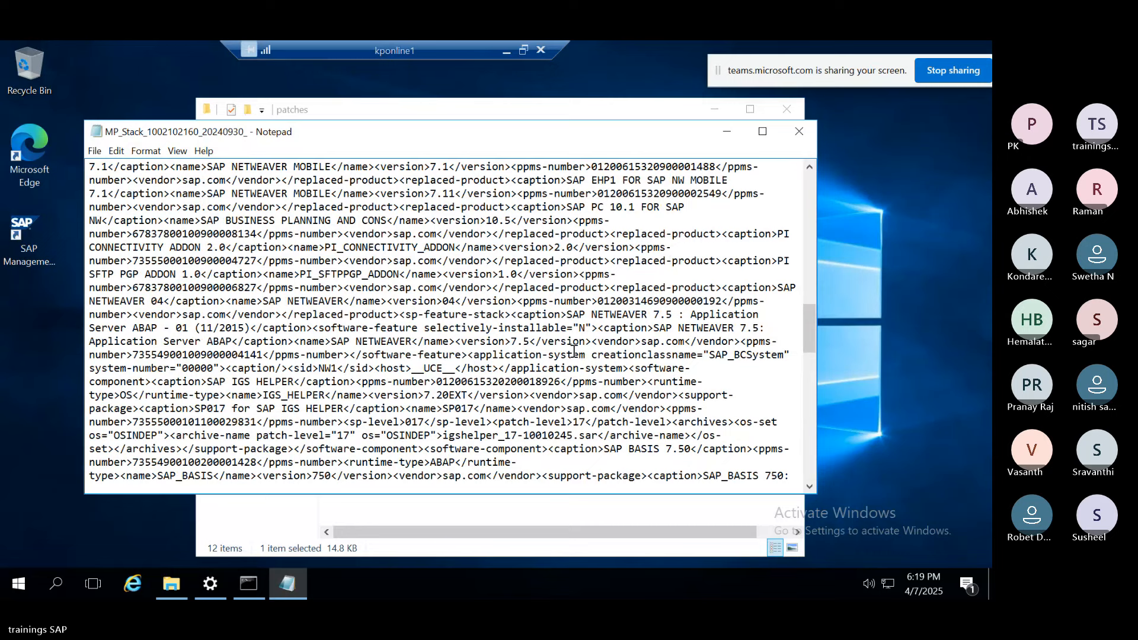
Step: Find the ST-PI entry in the XML and change its sp-level from 0001 to 0012
{"action": "key", "text": "ctrl+Home"}
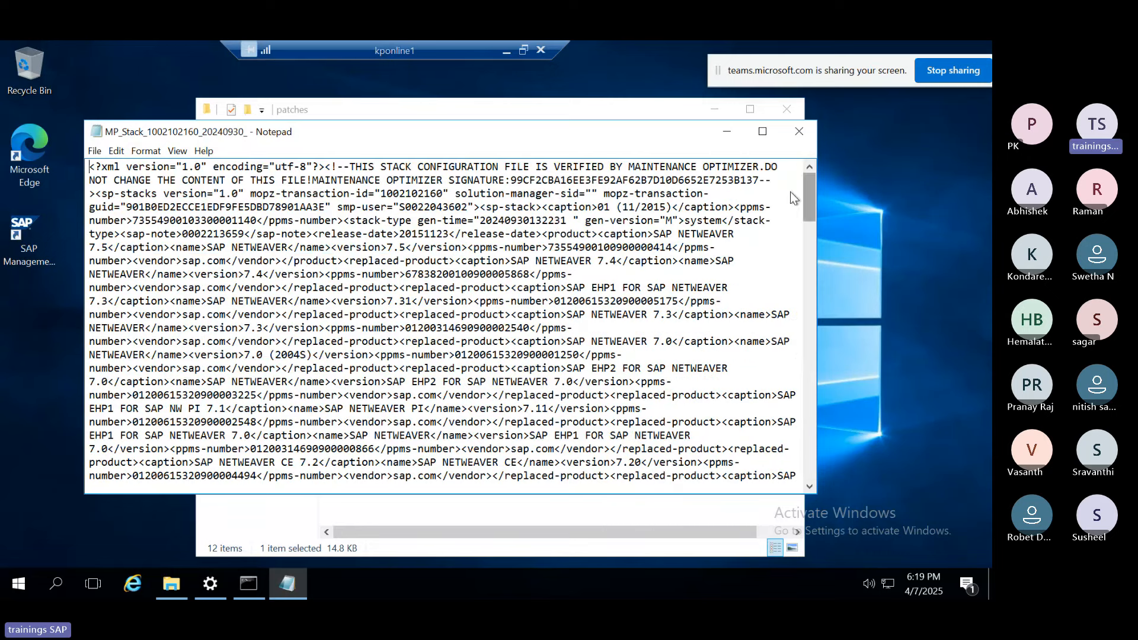
{"action": "key", "text": "ctrl+f"}
{"action": "type", "text": "ST"}
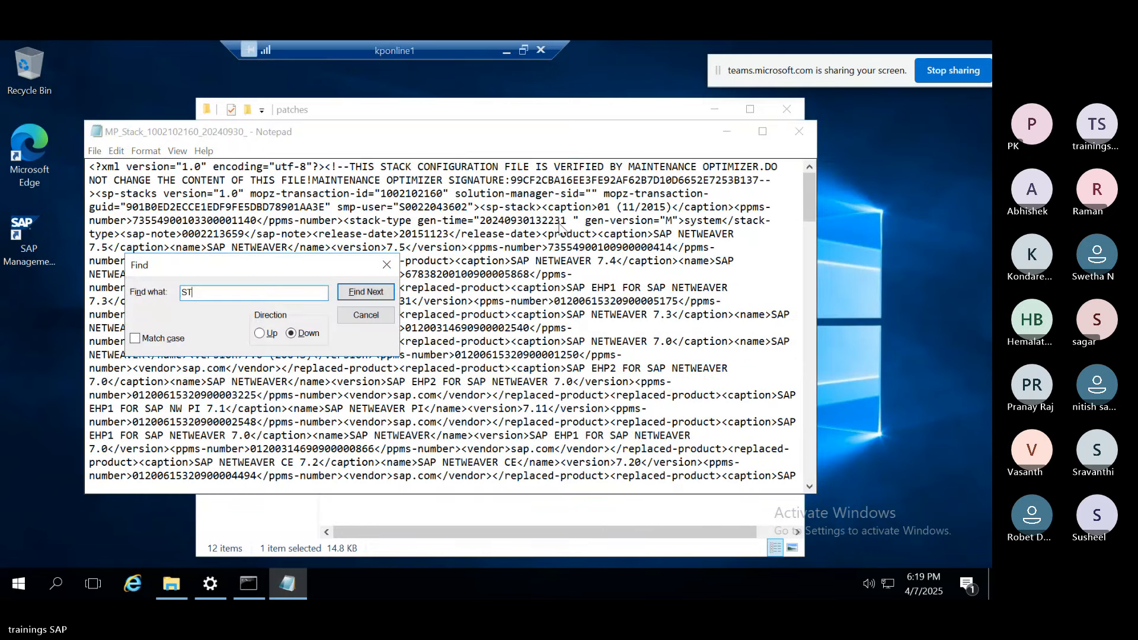
{"action": "type", "text": "-PI"}
{"action": "key", "text": "Return"}
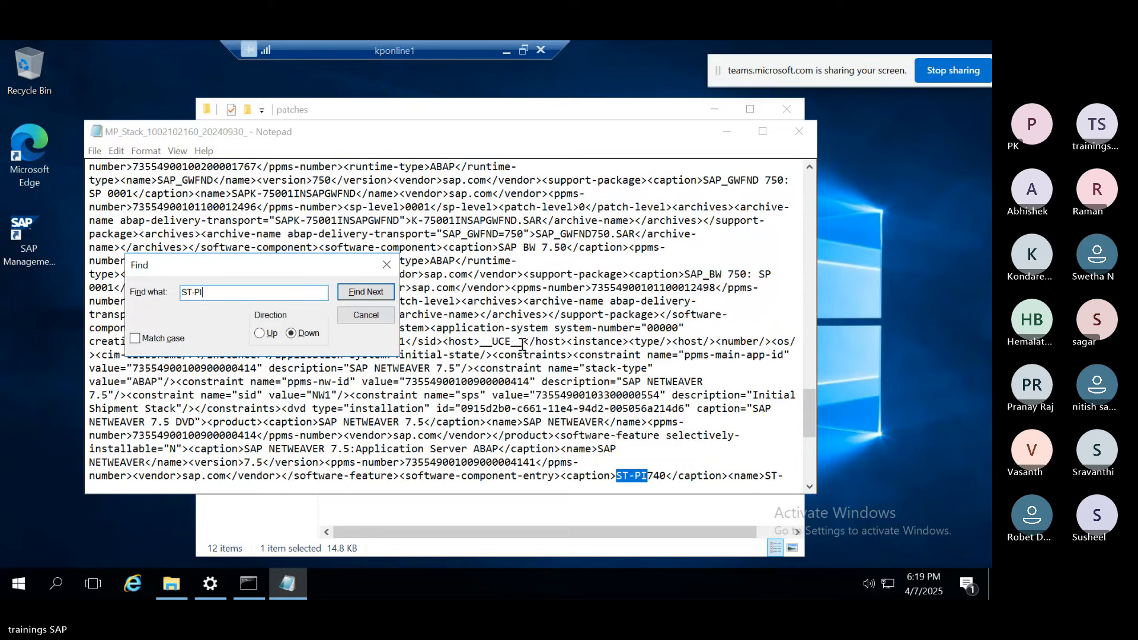
{"action": "scroll", "coordinate": [526, 346], "scroll_direction": "down", "scroll_amount": 2}
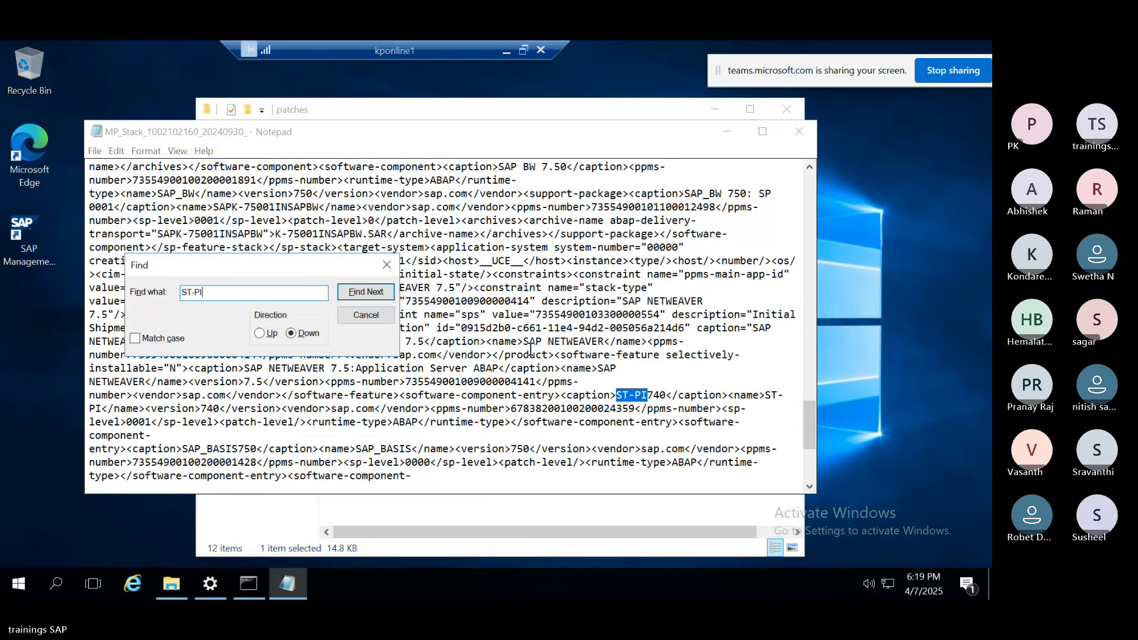
{"action": "left_click", "coordinate": [140, 424]}
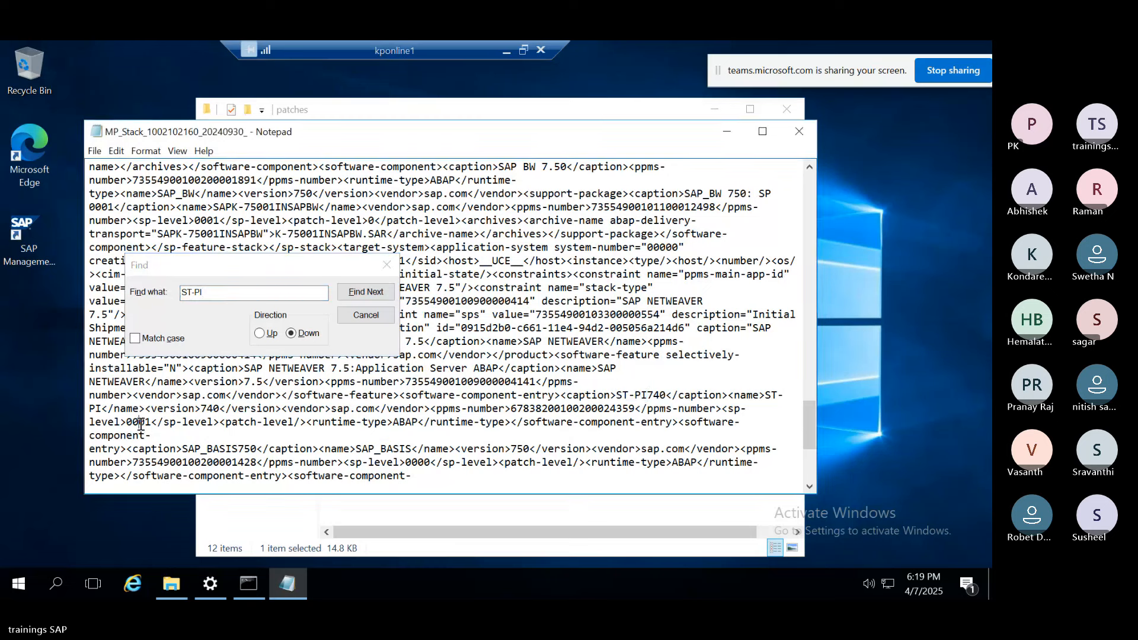
{"action": "left_click_drag", "start_coordinate": [141, 424], "coordinate": [149, 423]}
Step: Confirm no further ST-PI entries exist, then save and close the stack XML
{"action": "scroll", "coordinate": [166, 432], "scroll_direction": "down", "scroll_amount": 2}
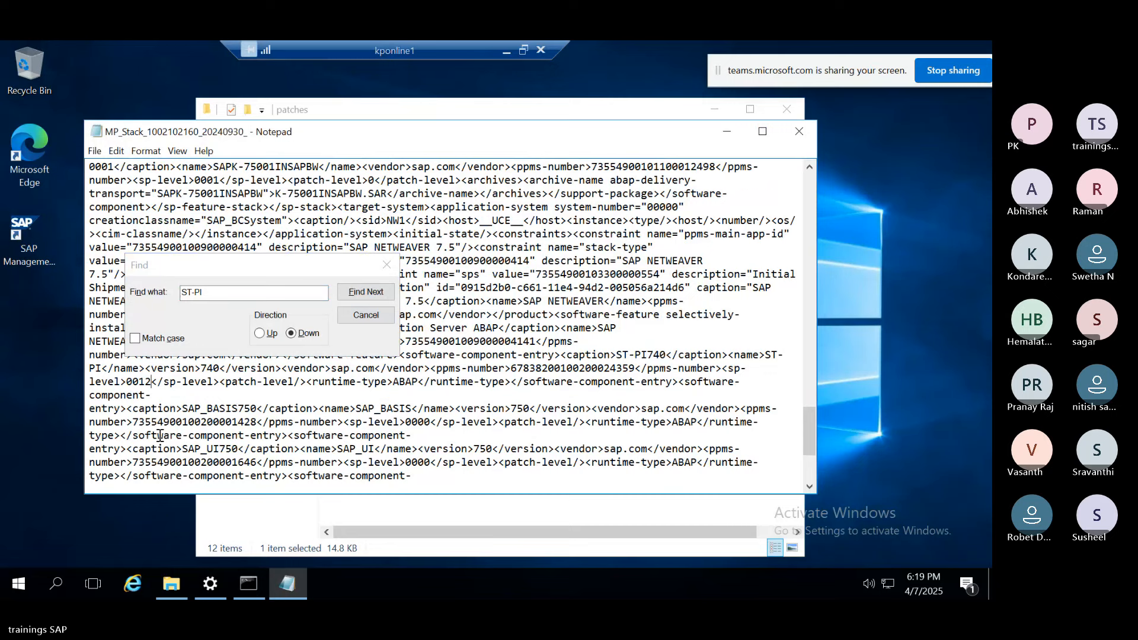
{"action": "left_click", "coordinate": [365, 292]}
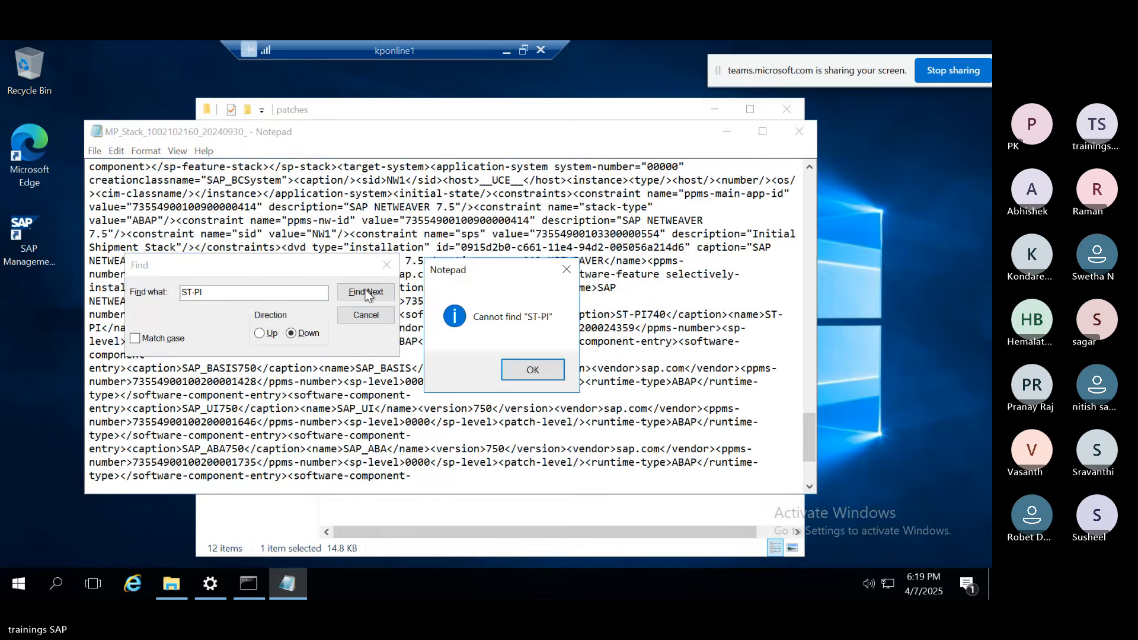
{"action": "left_click", "coordinate": [520, 369]}
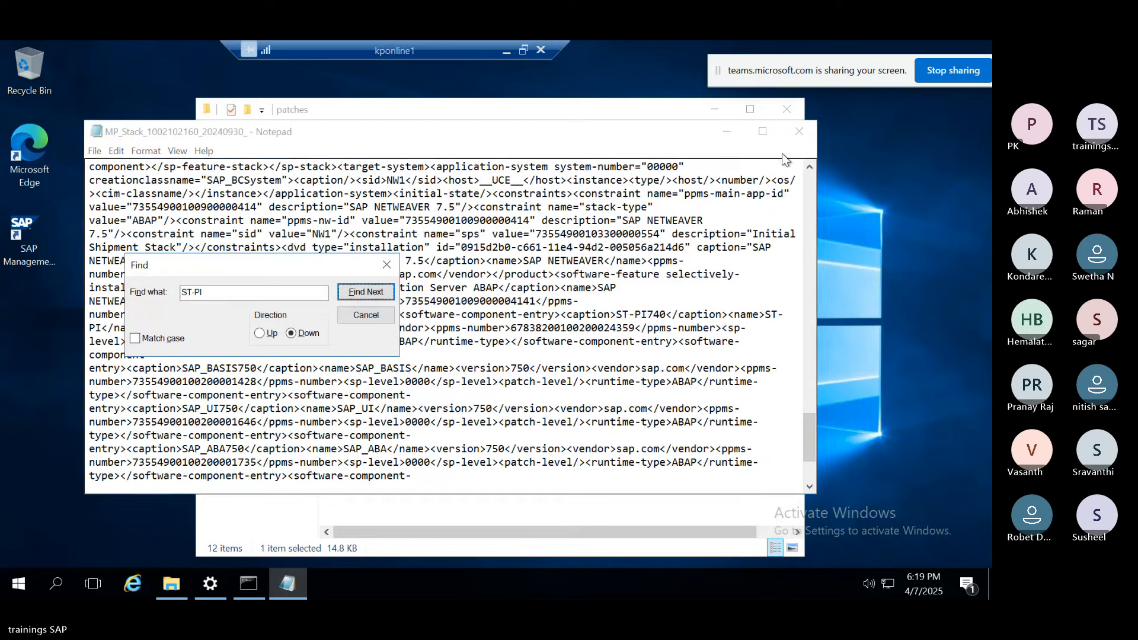
{"action": "left_click", "coordinate": [798, 132]}
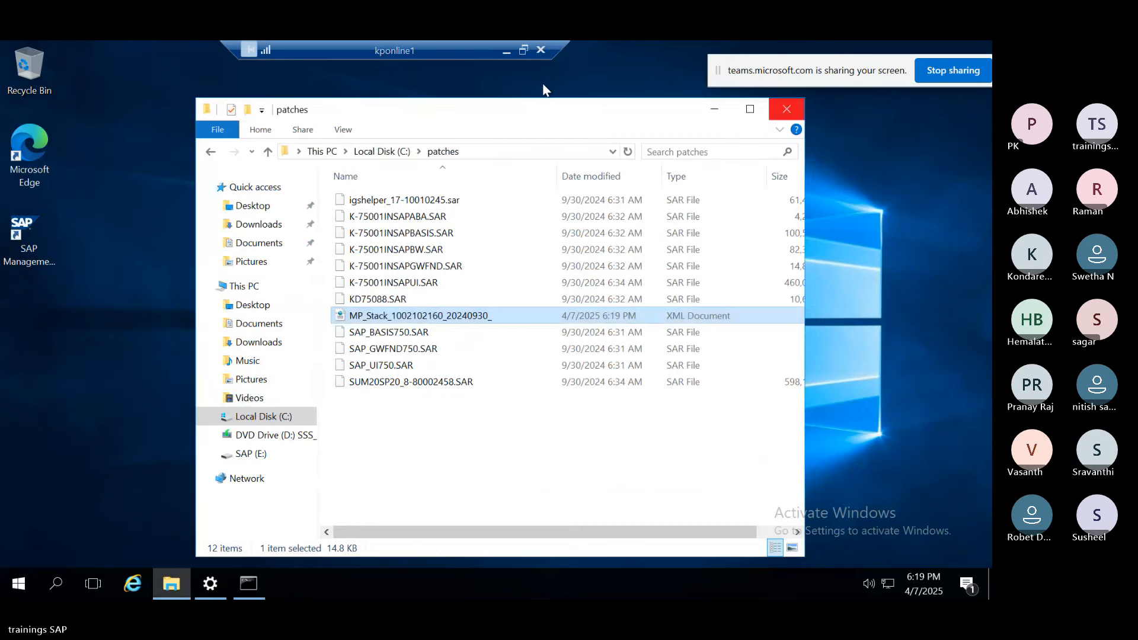
Step: In the SUM remote session, repeat the failed stack-check phase to resume the update
{"action": "left_click", "coordinate": [507, 52]}
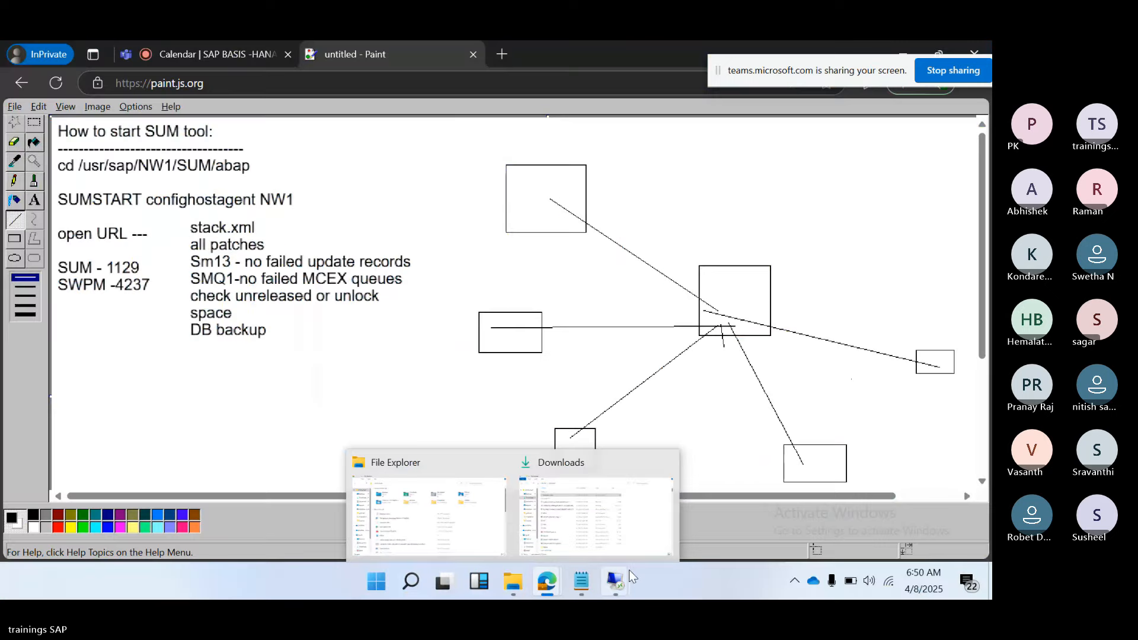
{"action": "mouse_move", "coordinate": [619, 576]}
{"action": "left_click", "coordinate": [456, 513]}
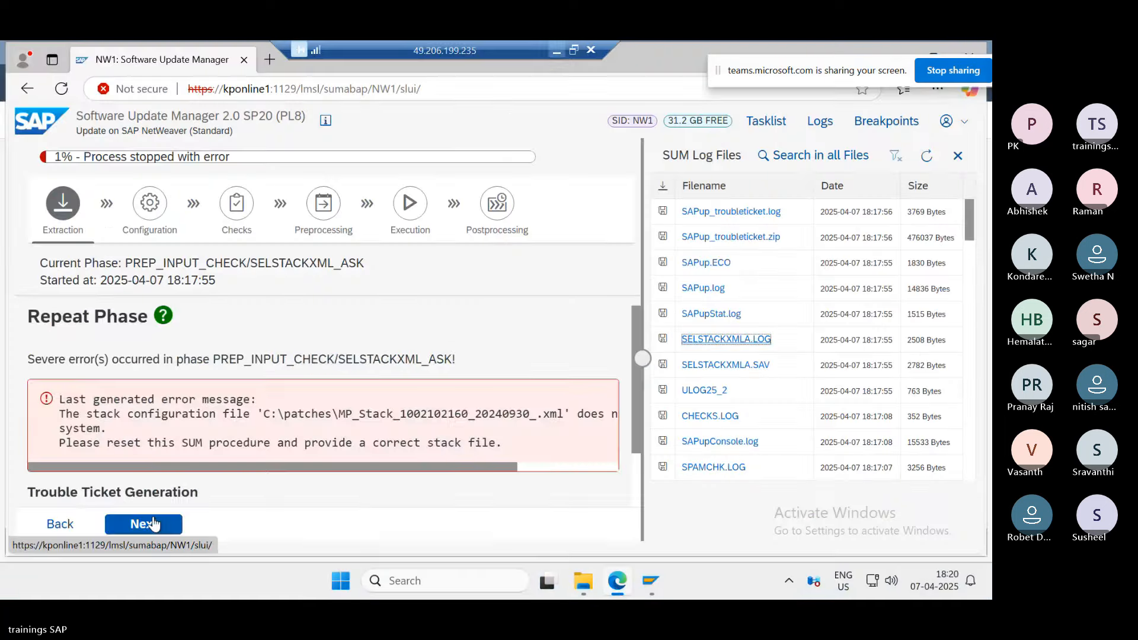
{"action": "left_click", "coordinate": [145, 521]}
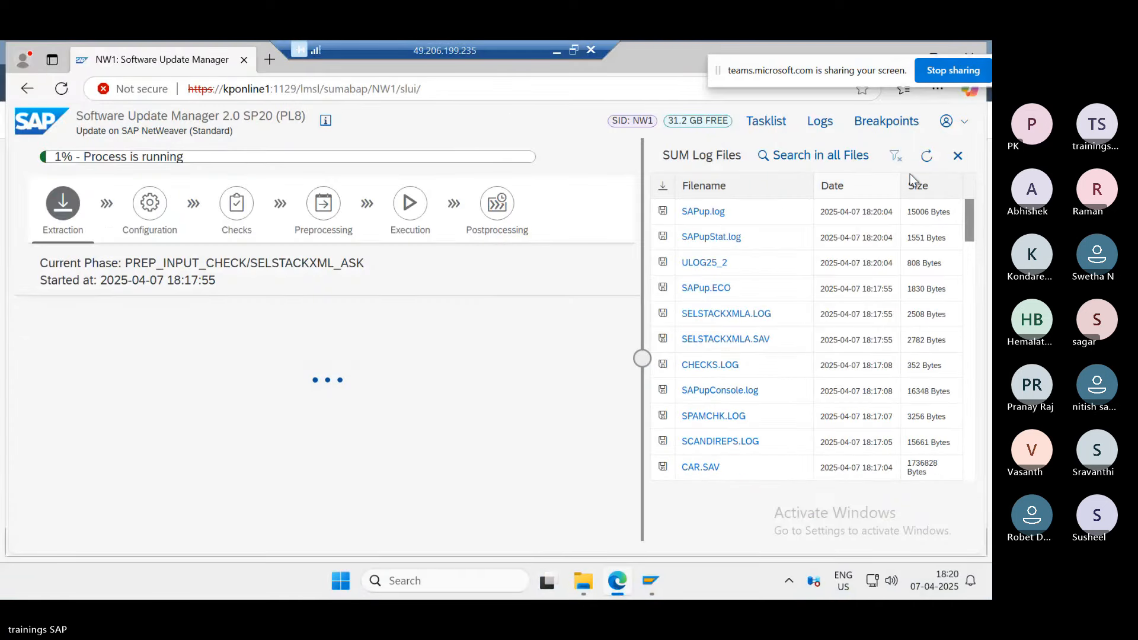
Step: Refresh the SUM log list and highlight the PREP_INPUT_KERNEL scanning and kernel copy lines
{"action": "left_click", "coordinate": [926, 156]}
{"action": "left_click", "coordinate": [927, 158]}
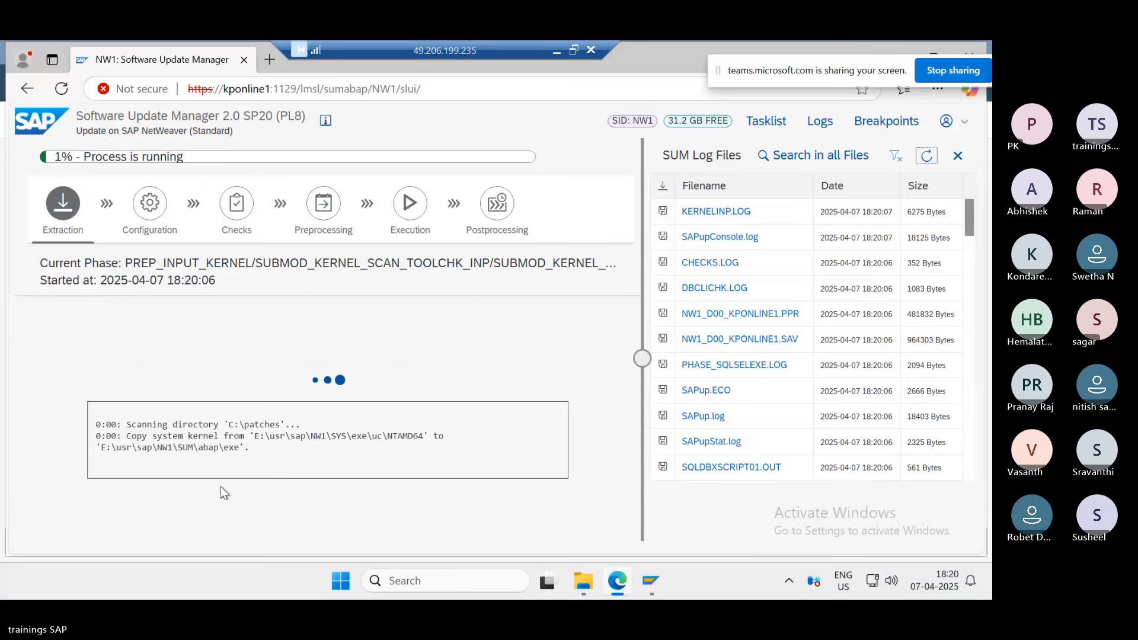
{"action": "left_click_drag", "start_coordinate": [183, 447], "coordinate": [251, 444]}
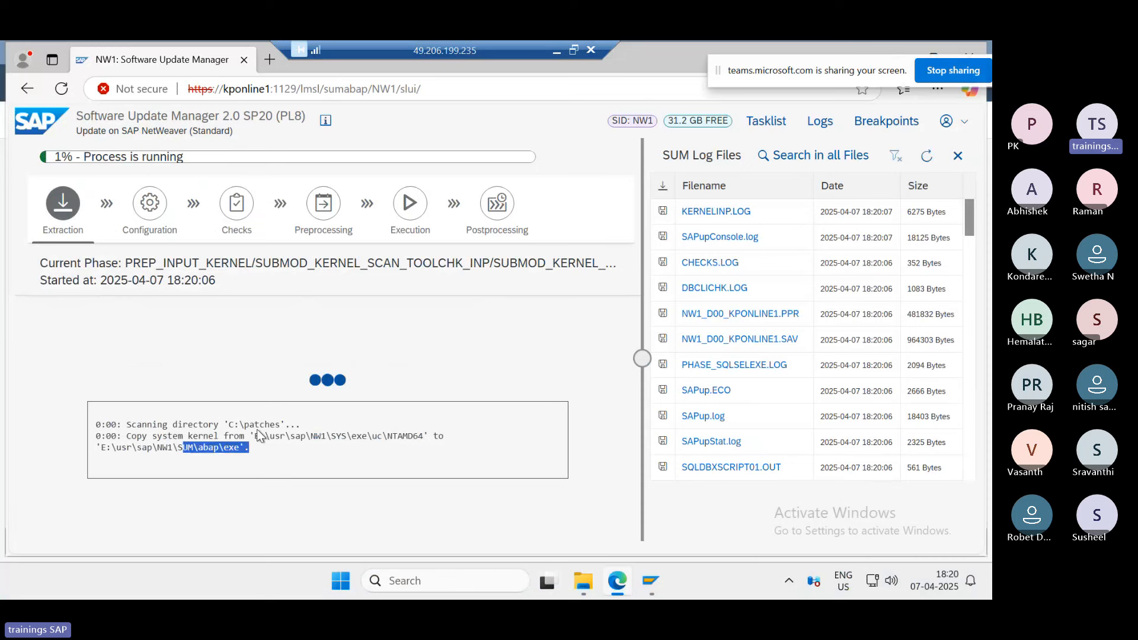
{"action": "left_click", "coordinate": [257, 429]}
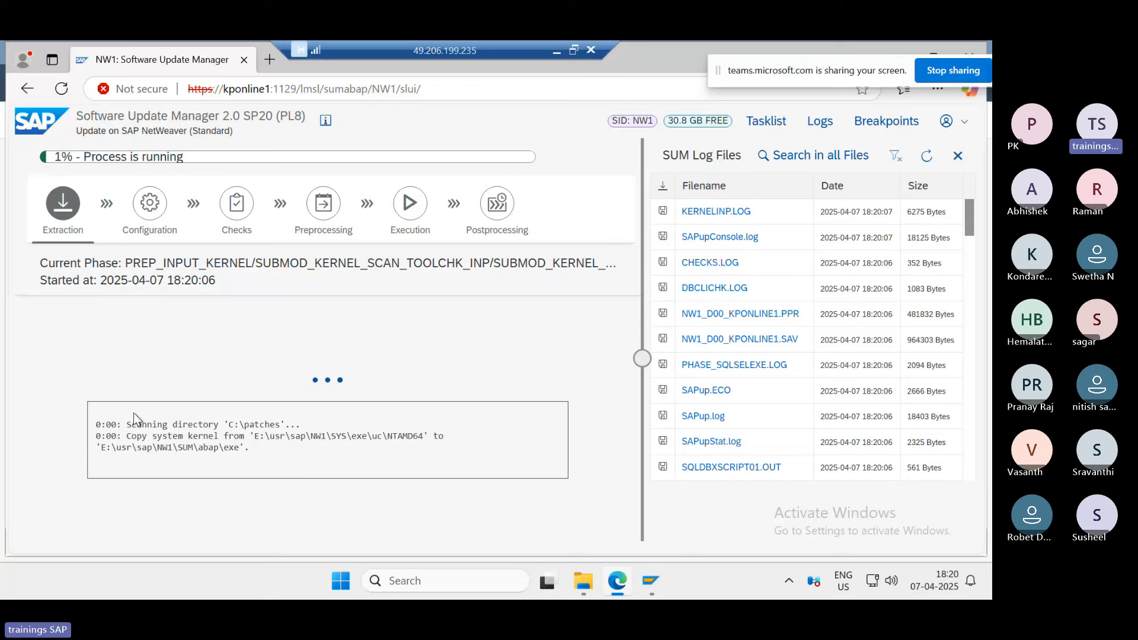
{"action": "left_click_drag", "start_coordinate": [137, 424], "coordinate": [152, 424]}
{"action": "left_click_drag", "start_coordinate": [247, 439], "coordinate": [250, 448]}
{"action": "mouse_move", "coordinate": [600, 592]}
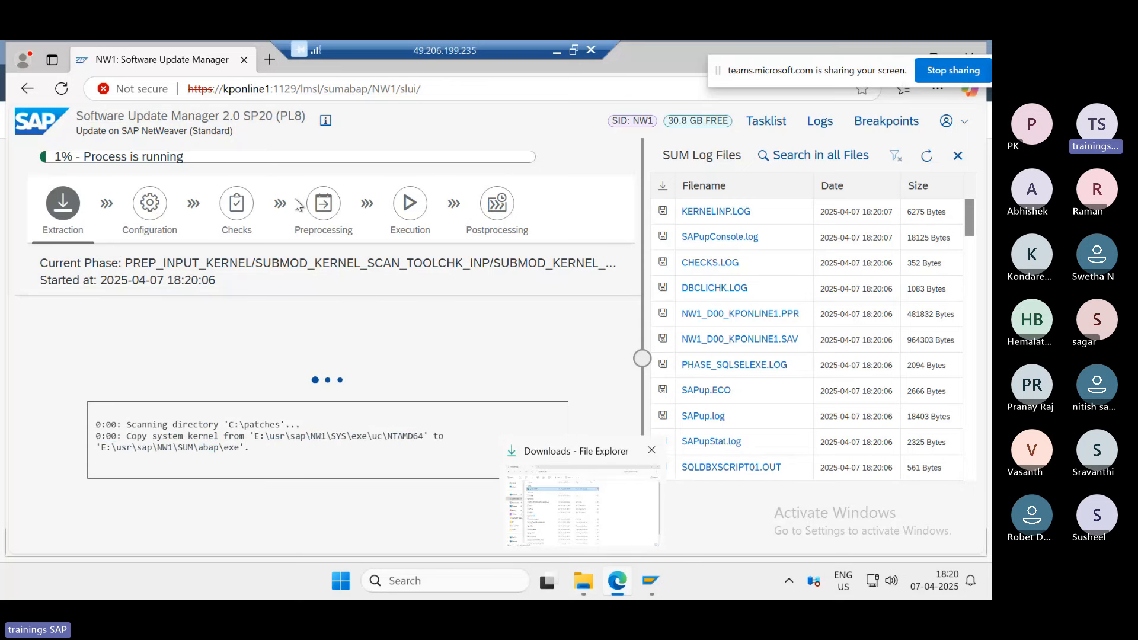
{"action": "left_click", "coordinate": [428, 89]}
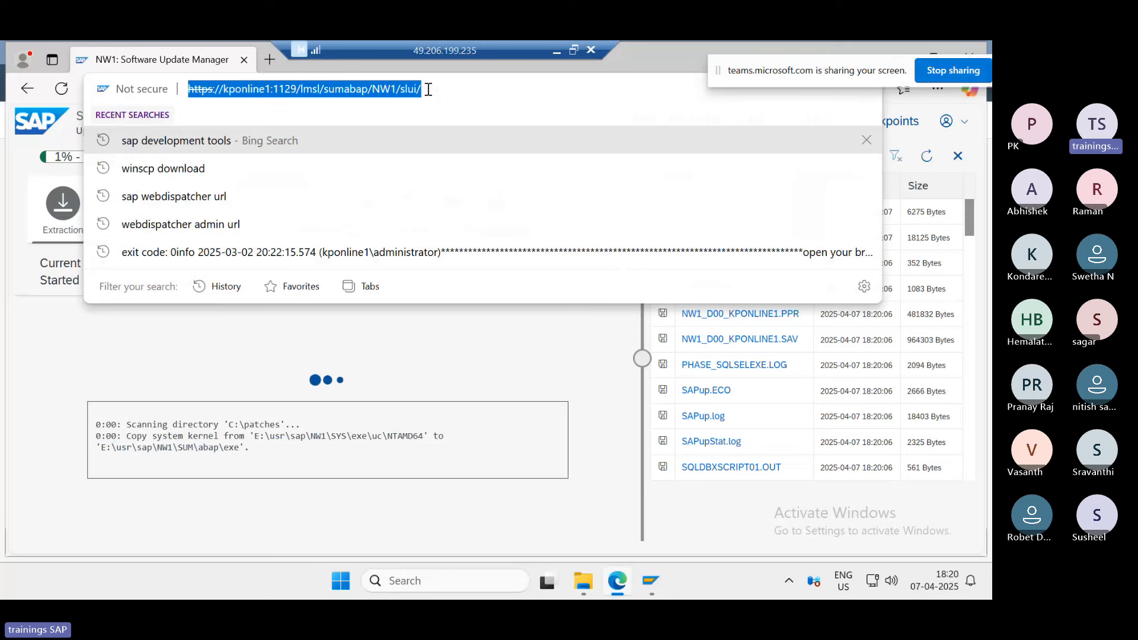